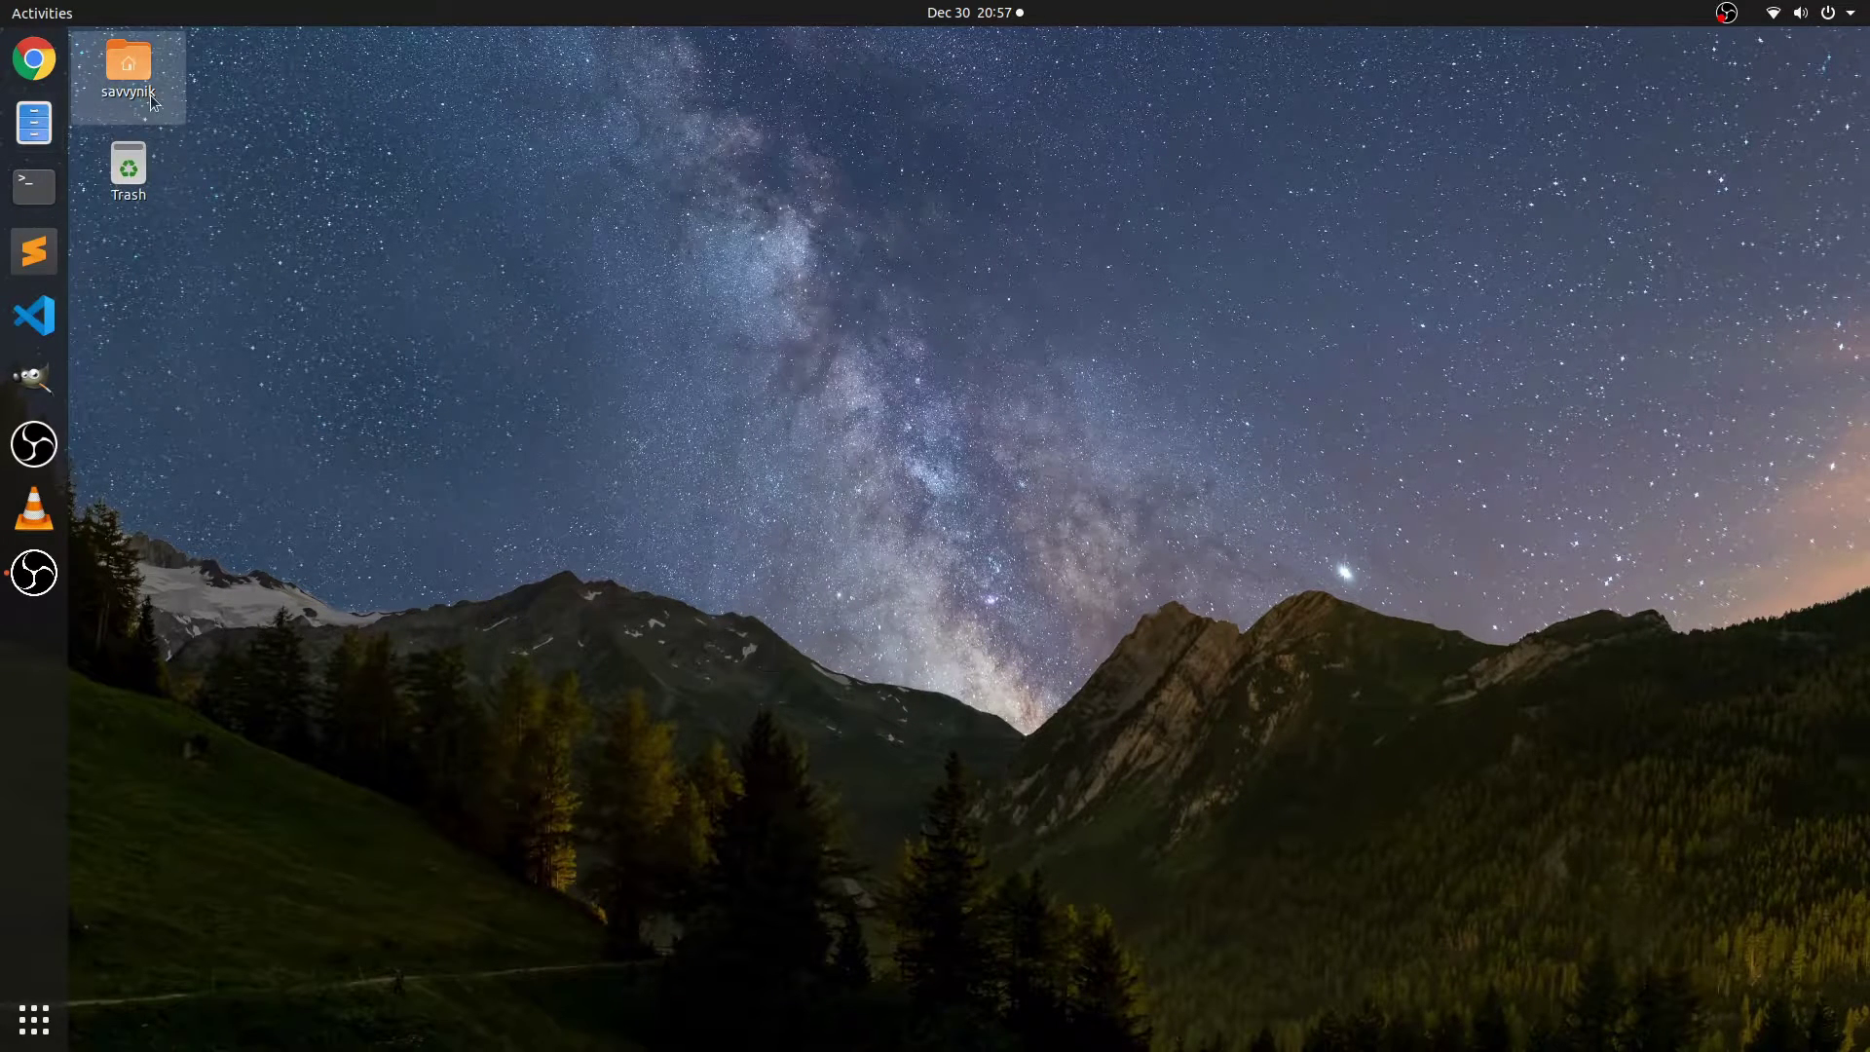
- Open Linux_Installation_Instructions.pdf from the home folder's Downloads directory
{"action": "double_click", "coordinate": [129, 71]}
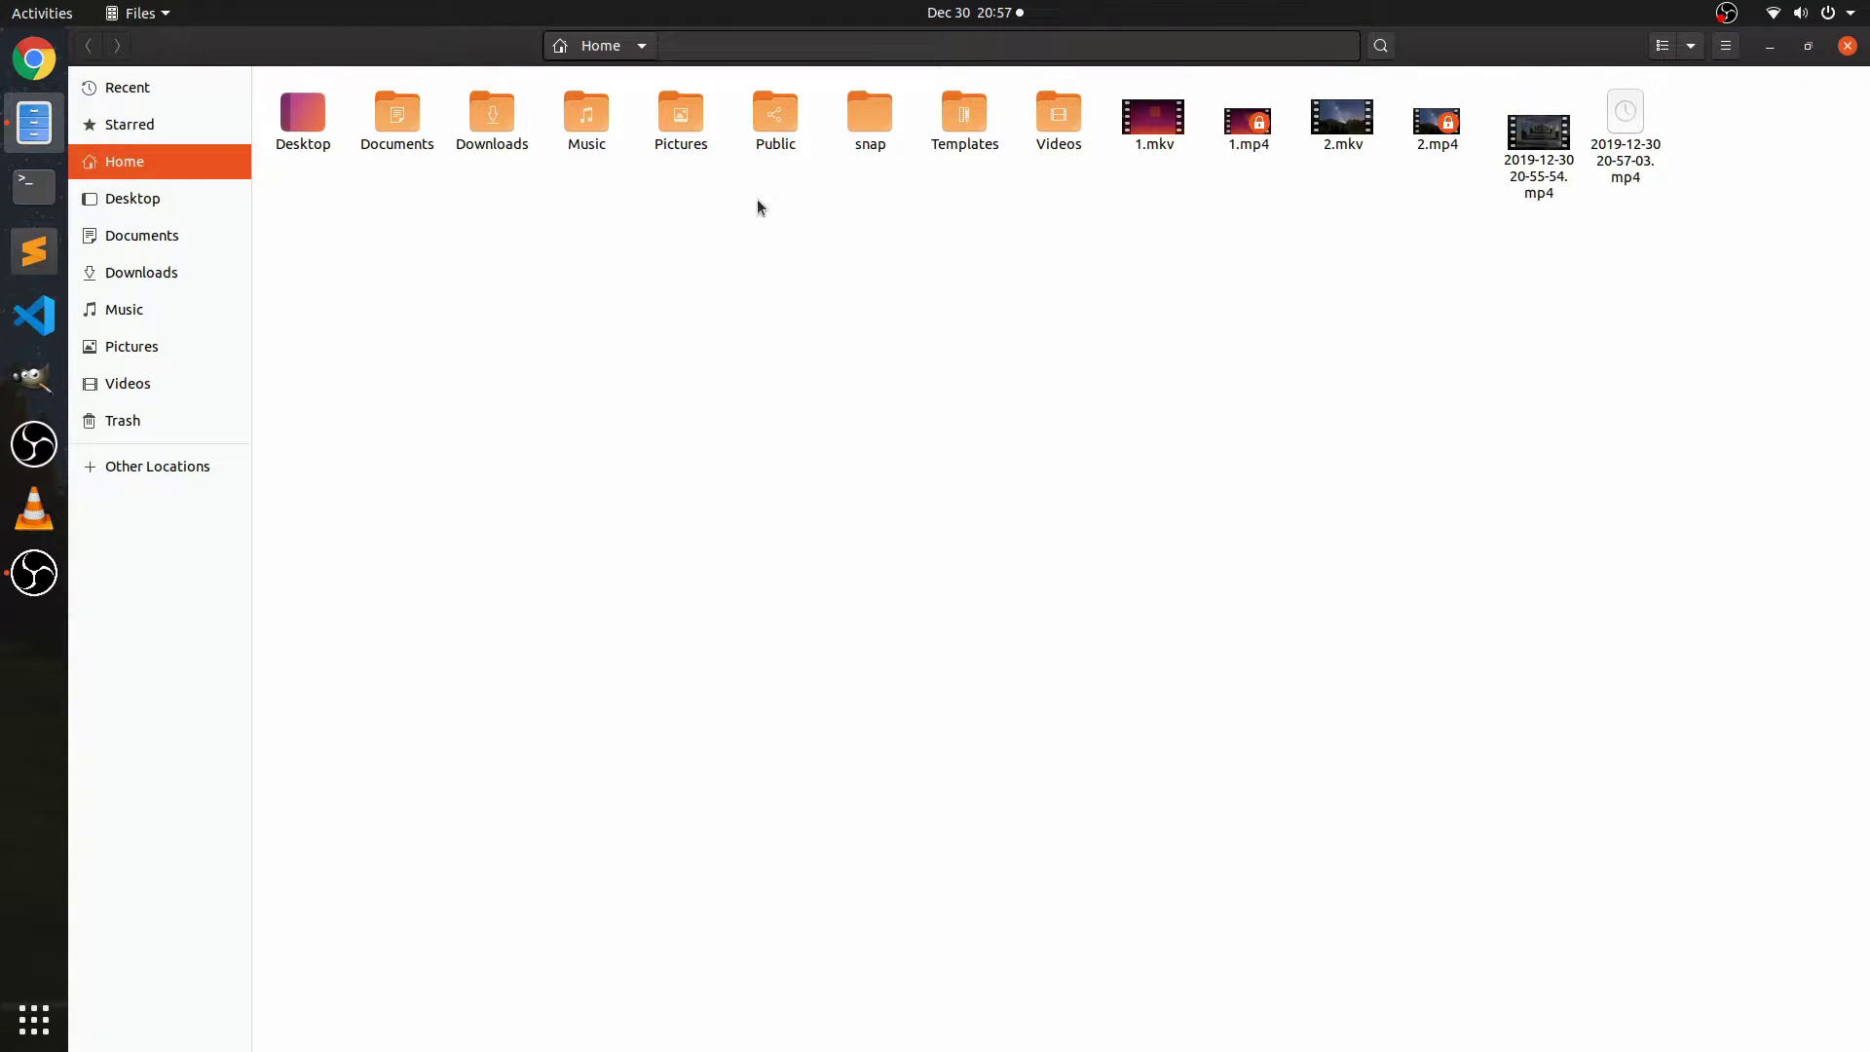
{"action": "double_click", "coordinate": [492, 115]}
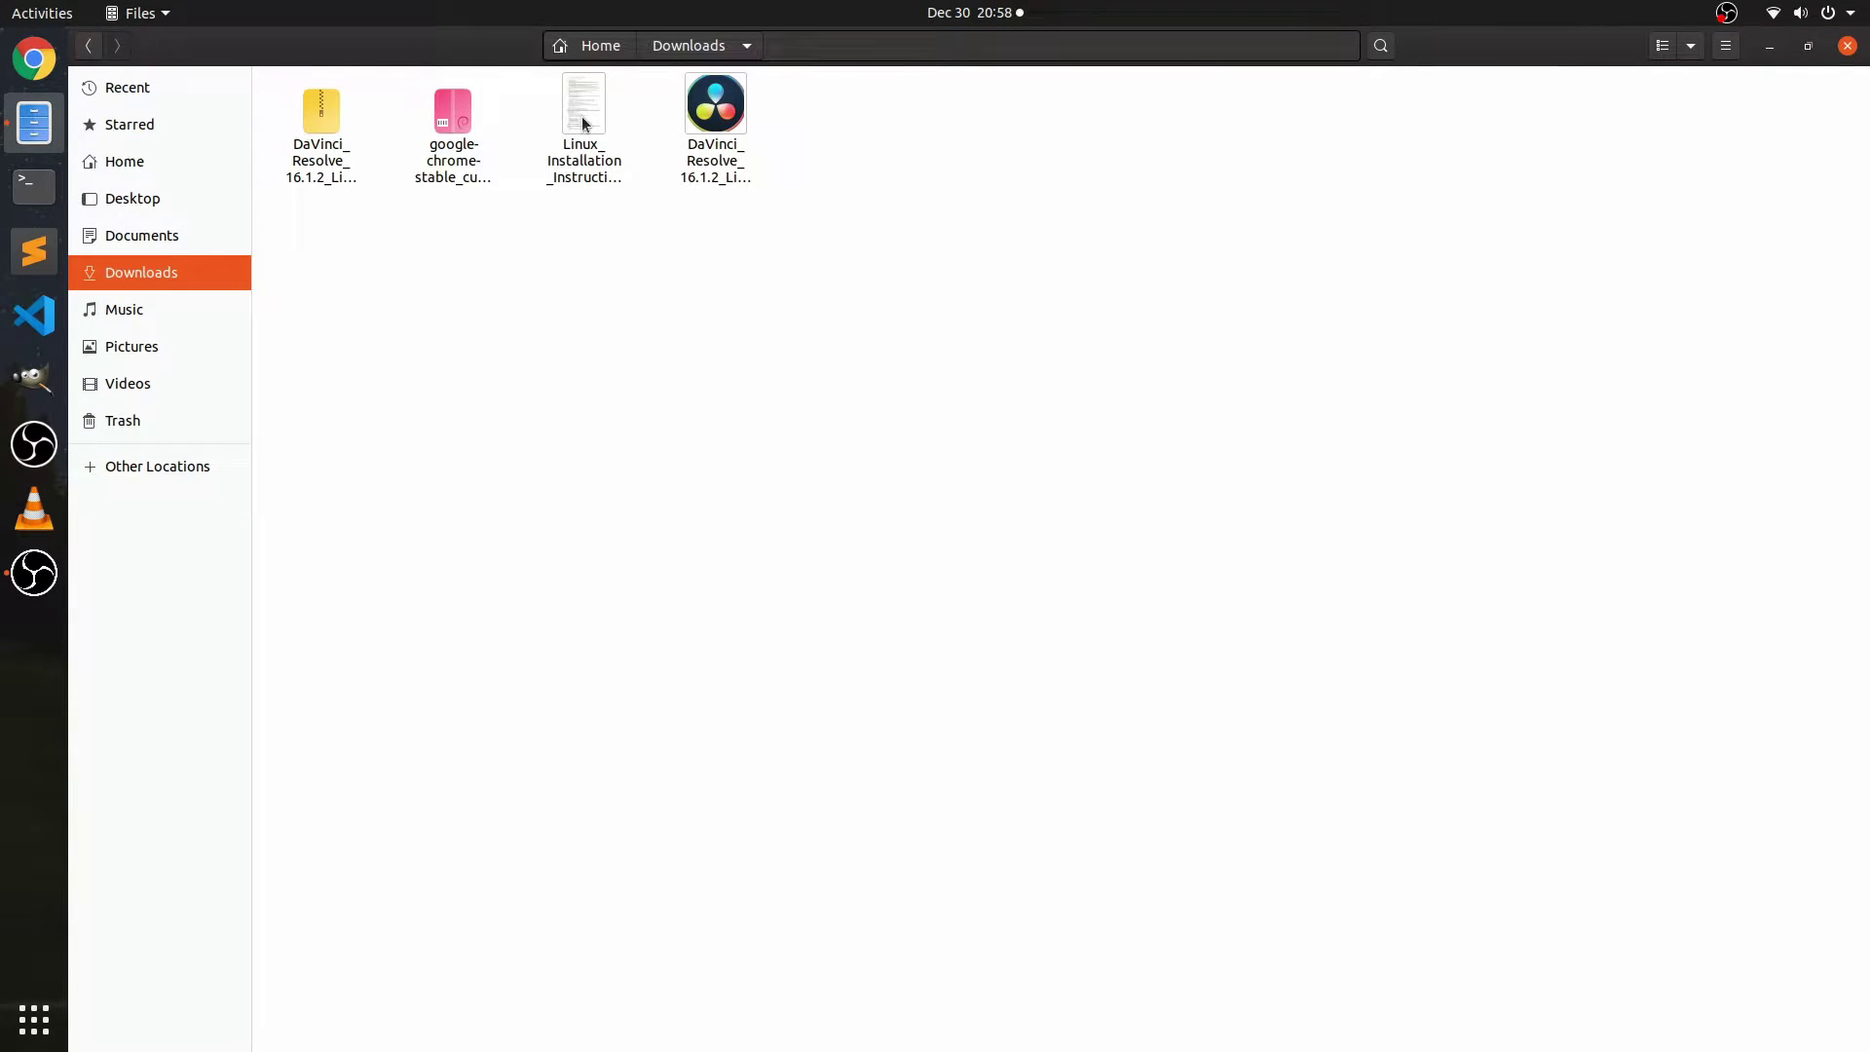
{"action": "double_click", "coordinate": [583, 119]}
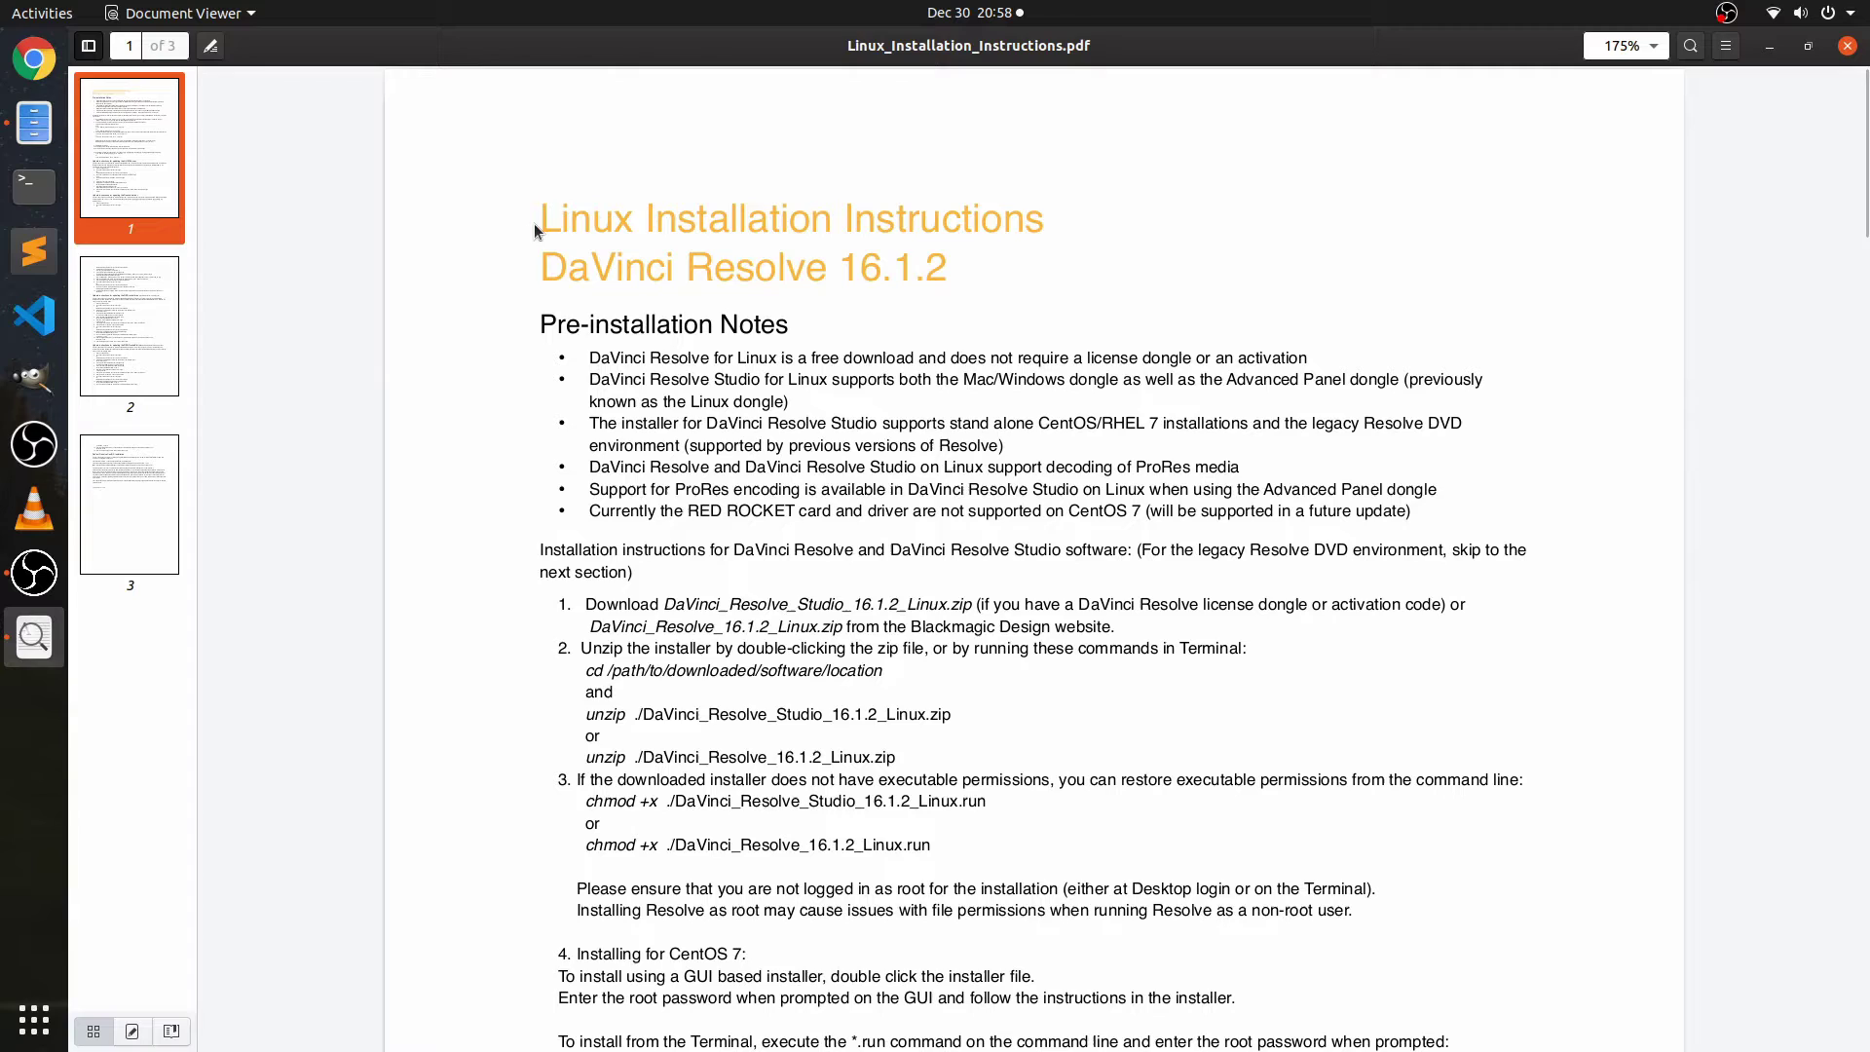
- Read through the PDF's title and Pre-installation Notes bullets
{"action": "left_click_drag", "start_coordinate": [534, 230], "coordinate": [956, 279]}
{"action": "left_click", "coordinate": [989, 277]}
{"action": "left_click_drag", "start_coordinate": [538, 320], "coordinate": [1422, 521]}
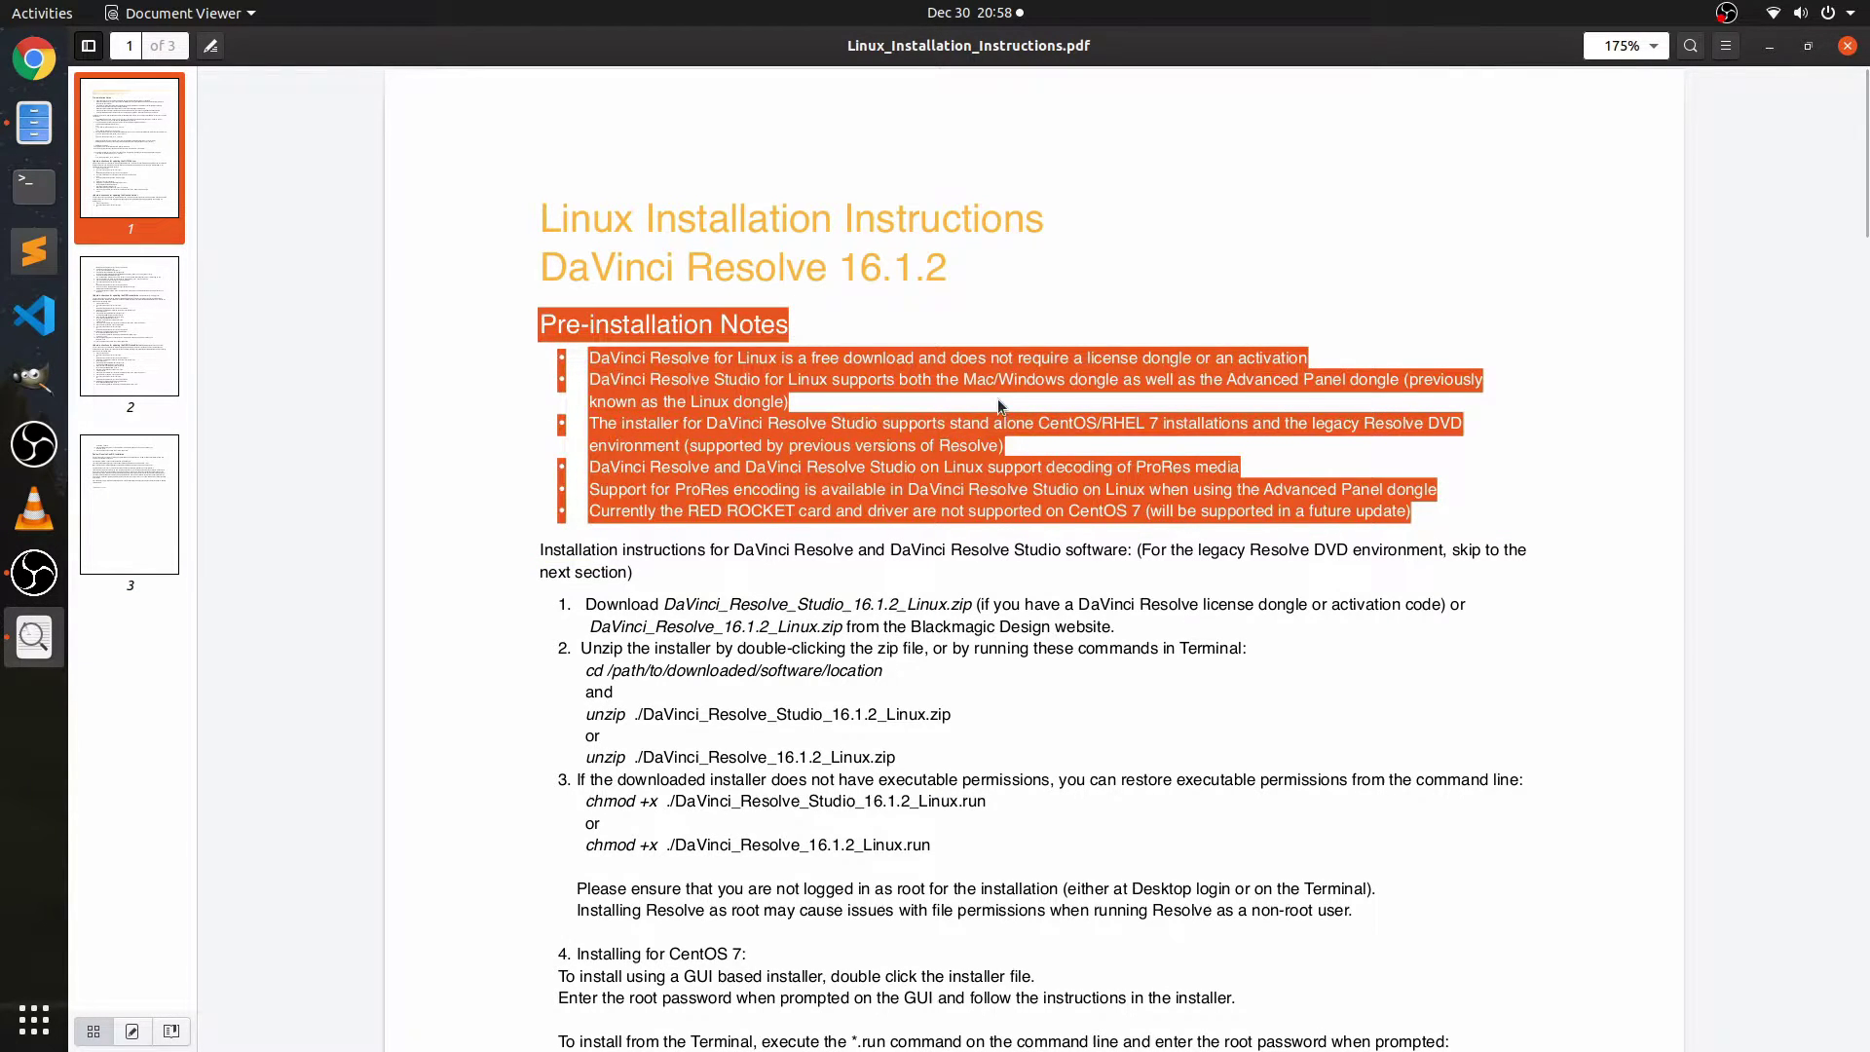
{"action": "left_click", "coordinate": [1099, 358]}
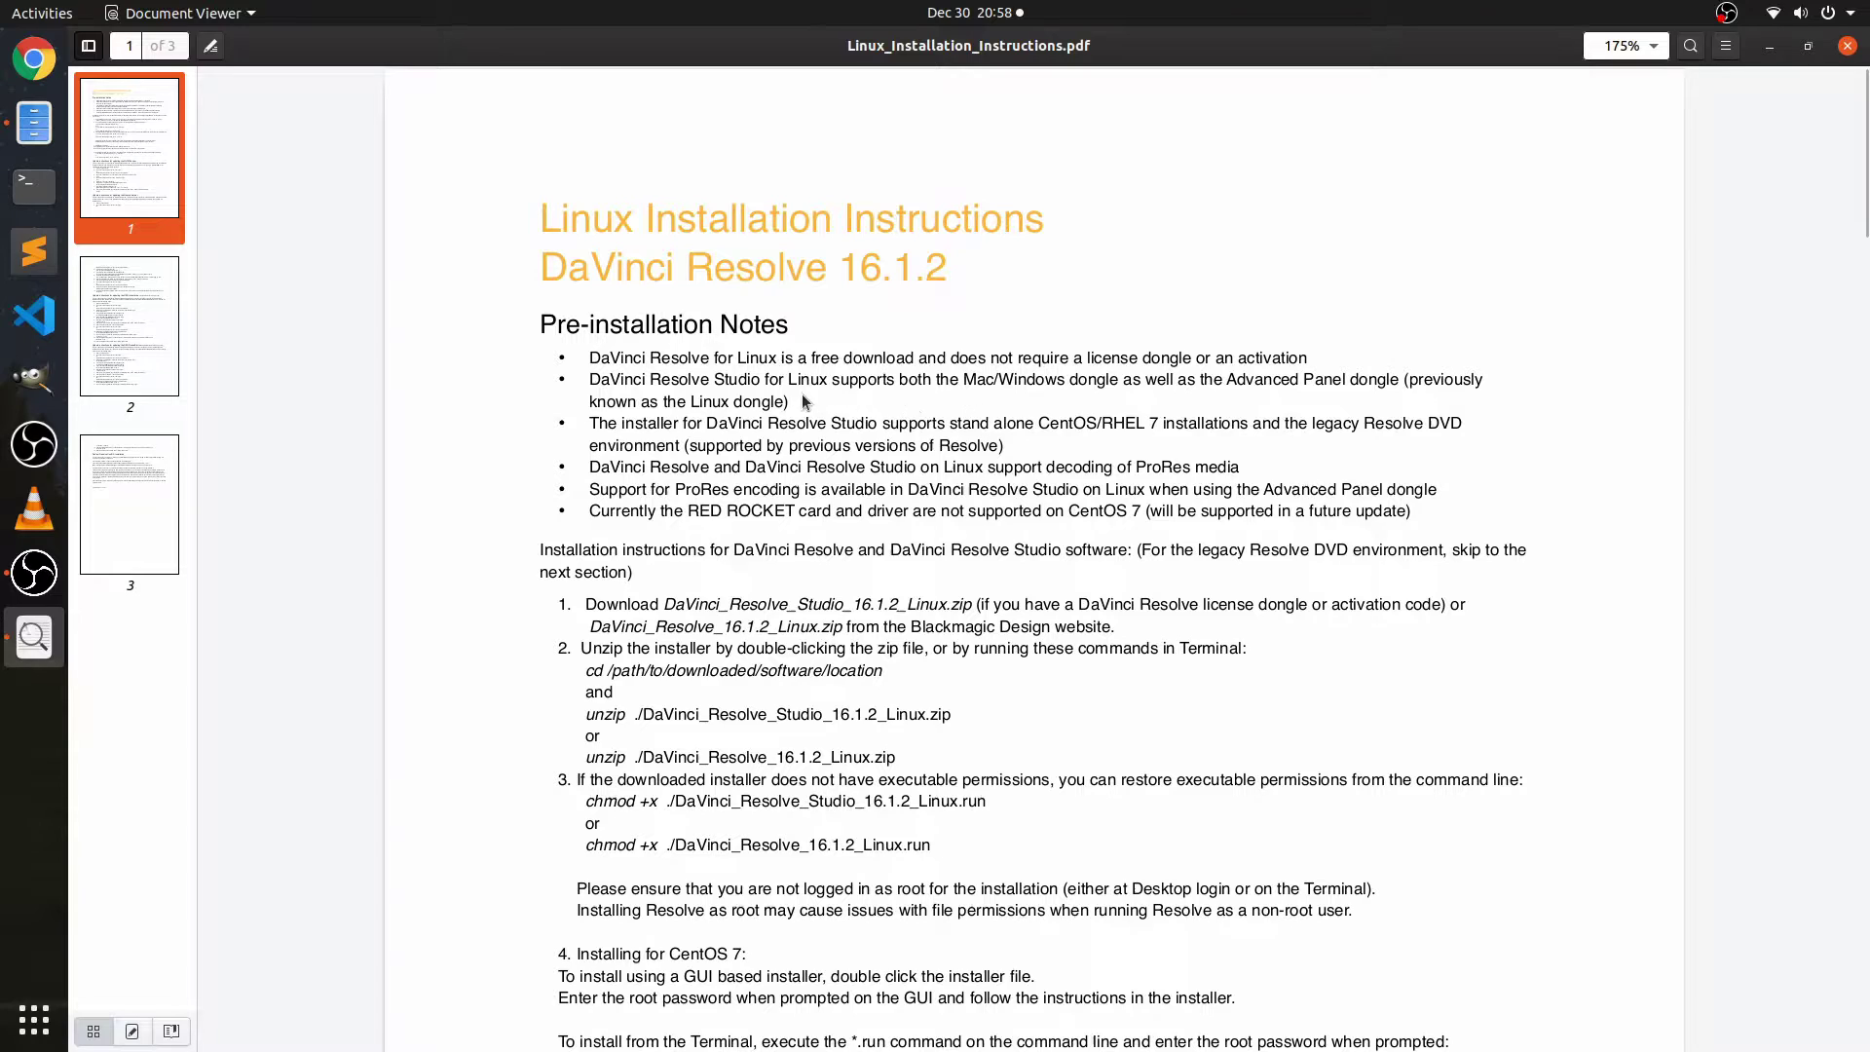
{"action": "scroll", "coordinate": [942, 457], "scroll_direction": "down", "scroll_amount": 2}
{"action": "scroll", "coordinate": [938, 473], "scroll_direction": "up", "scroll_amount": 2}
- Close the PDF and Downloads windows, then search all applications for 'dav'
{"action": "left_click", "coordinate": [1848, 46]}
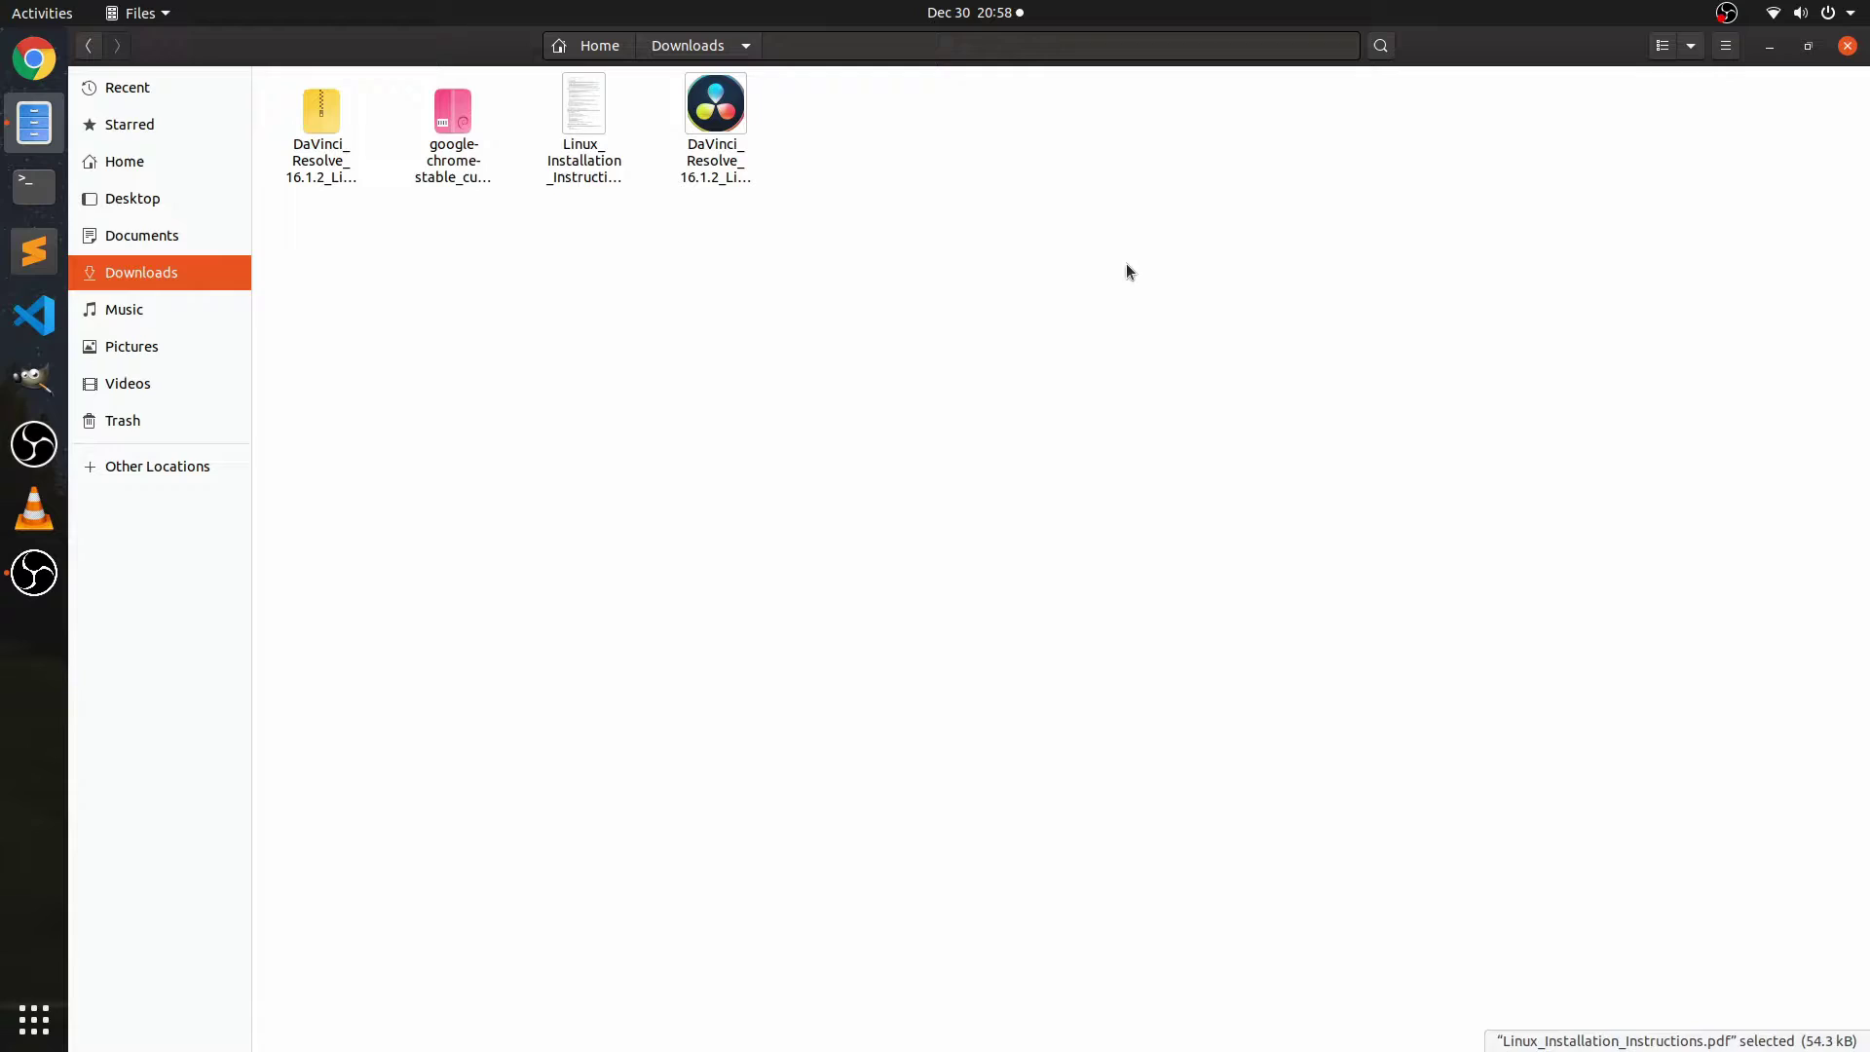
{"action": "left_click", "coordinate": [1848, 46]}
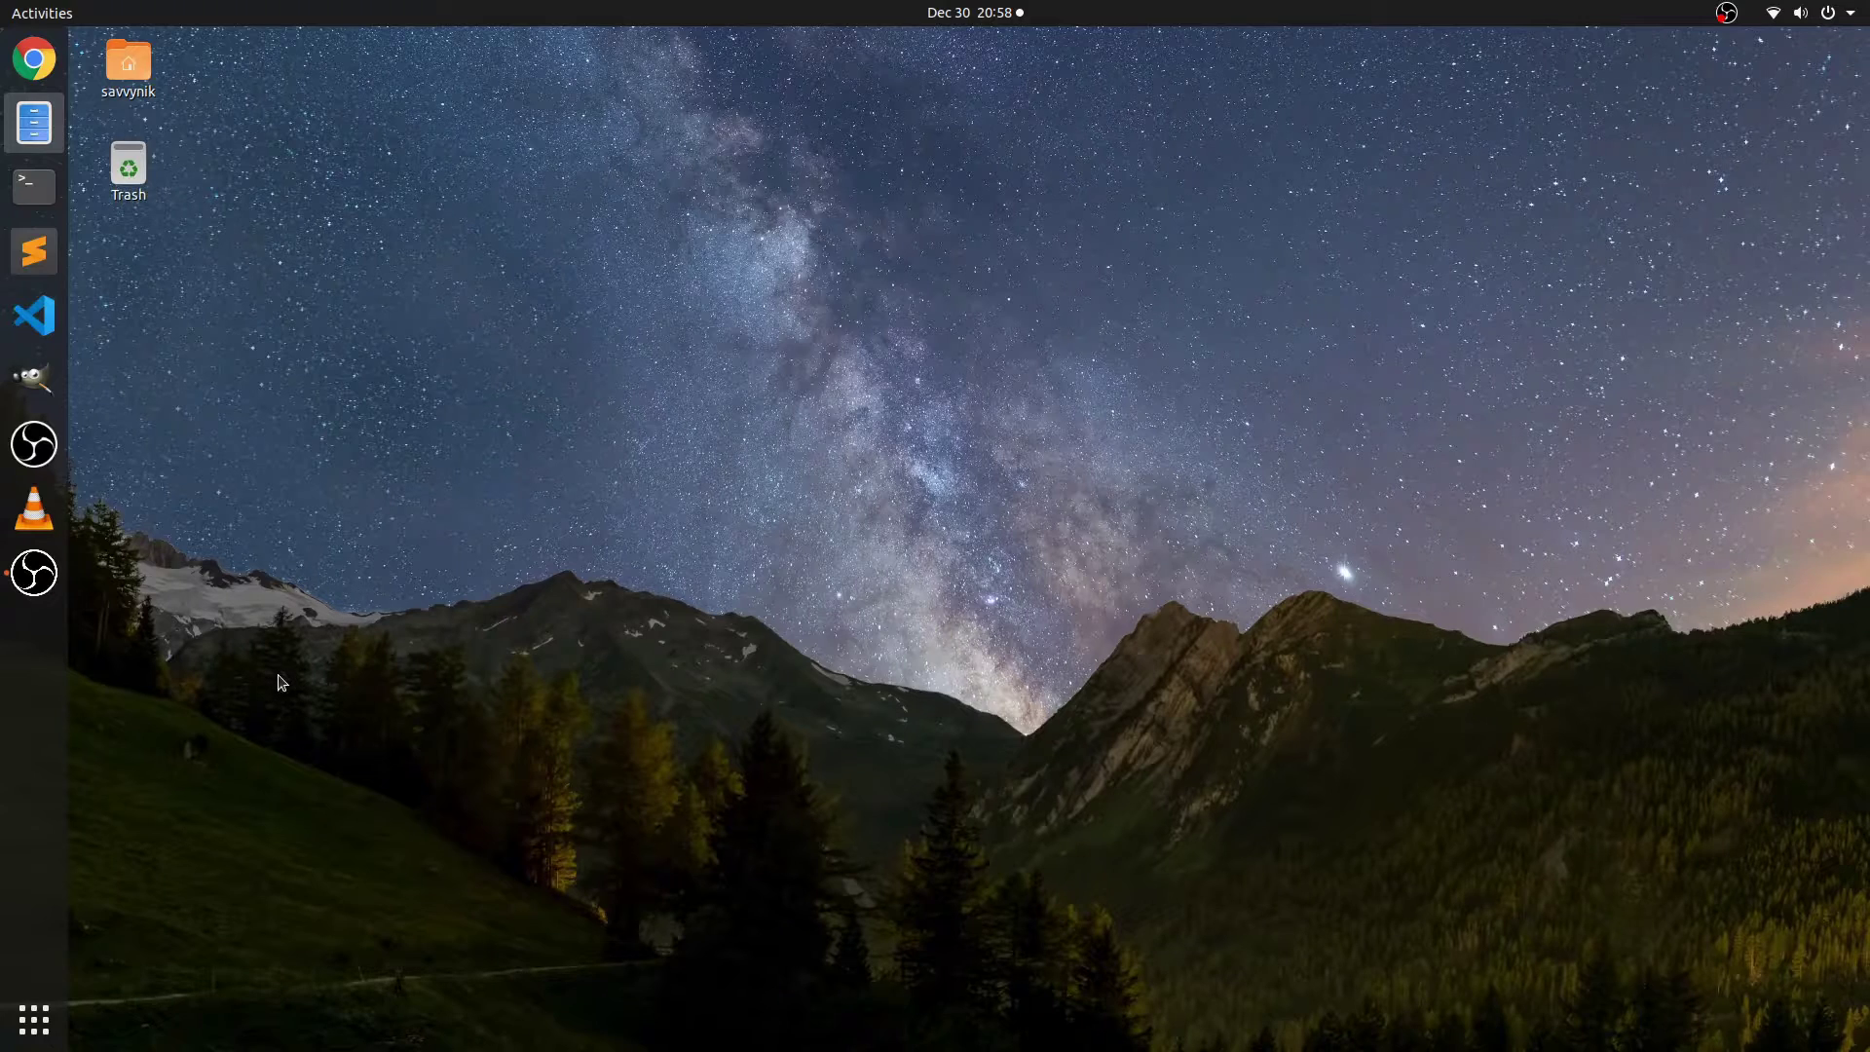
{"action": "left_click", "coordinate": [34, 1020]}
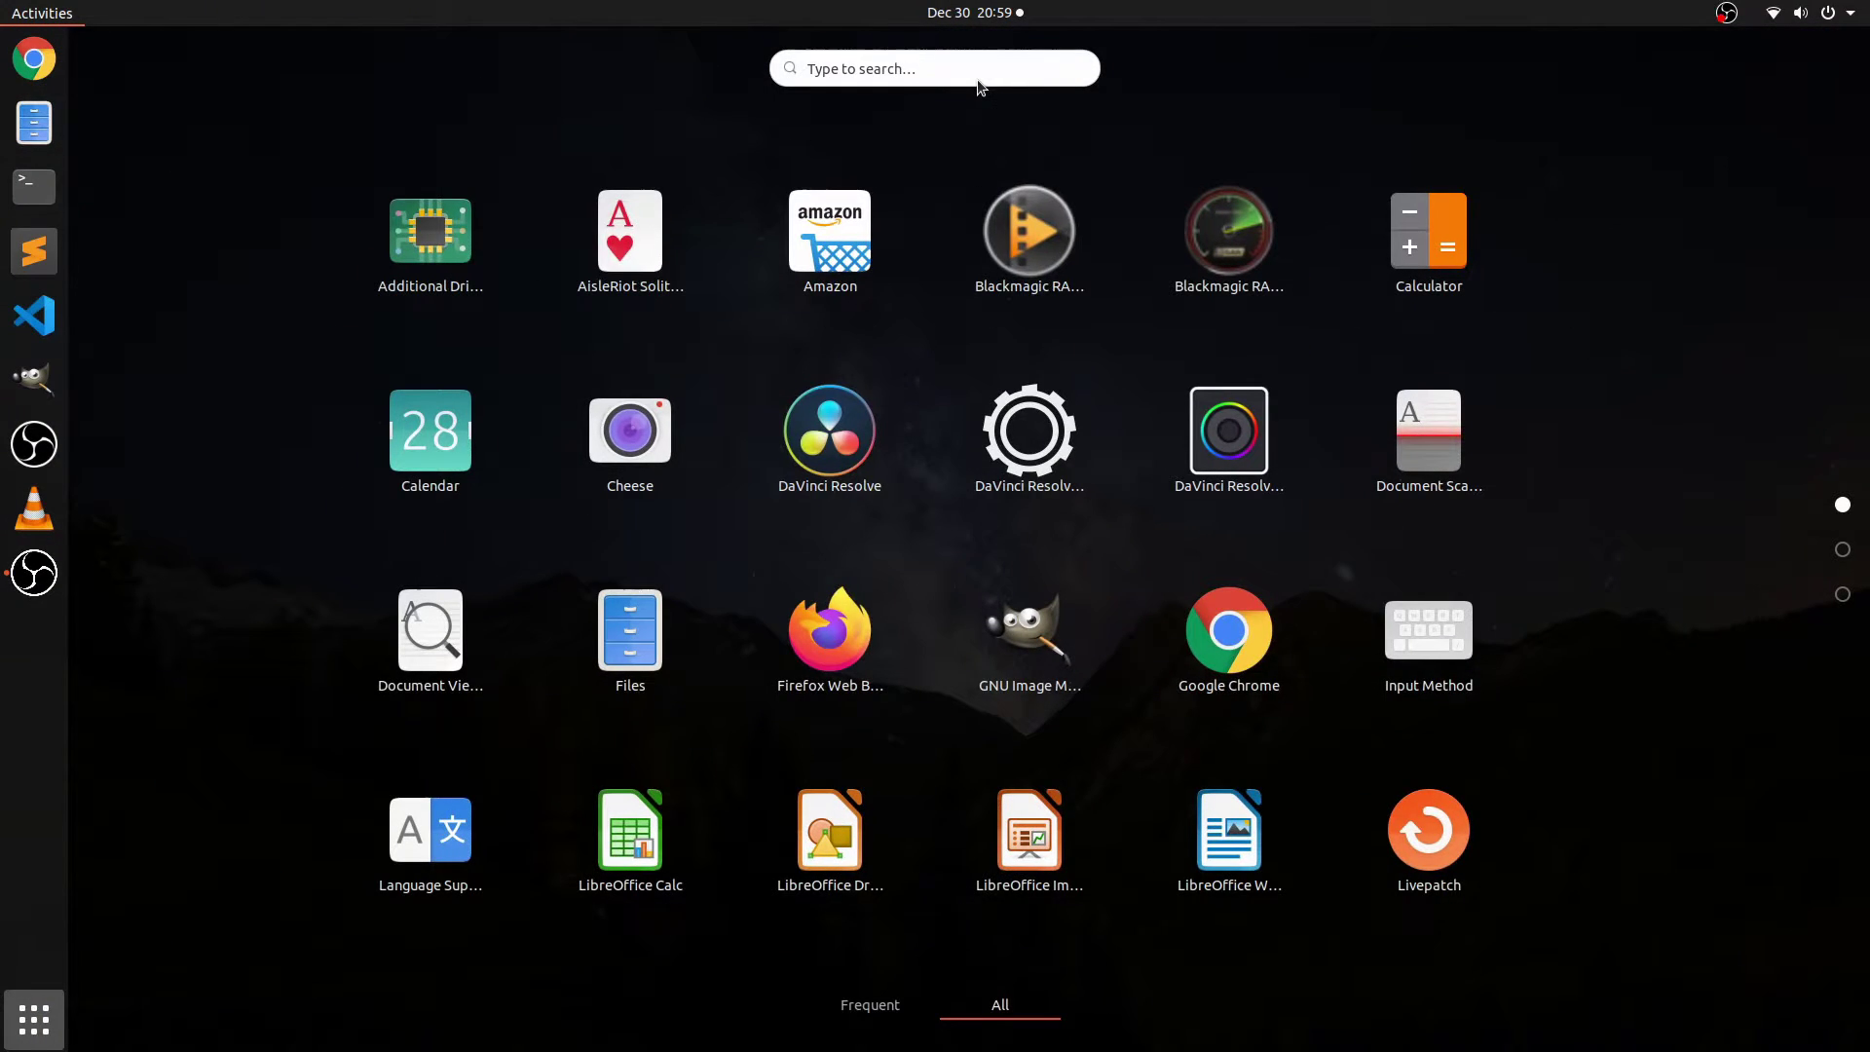
{"action": "type", "text": "dl"}
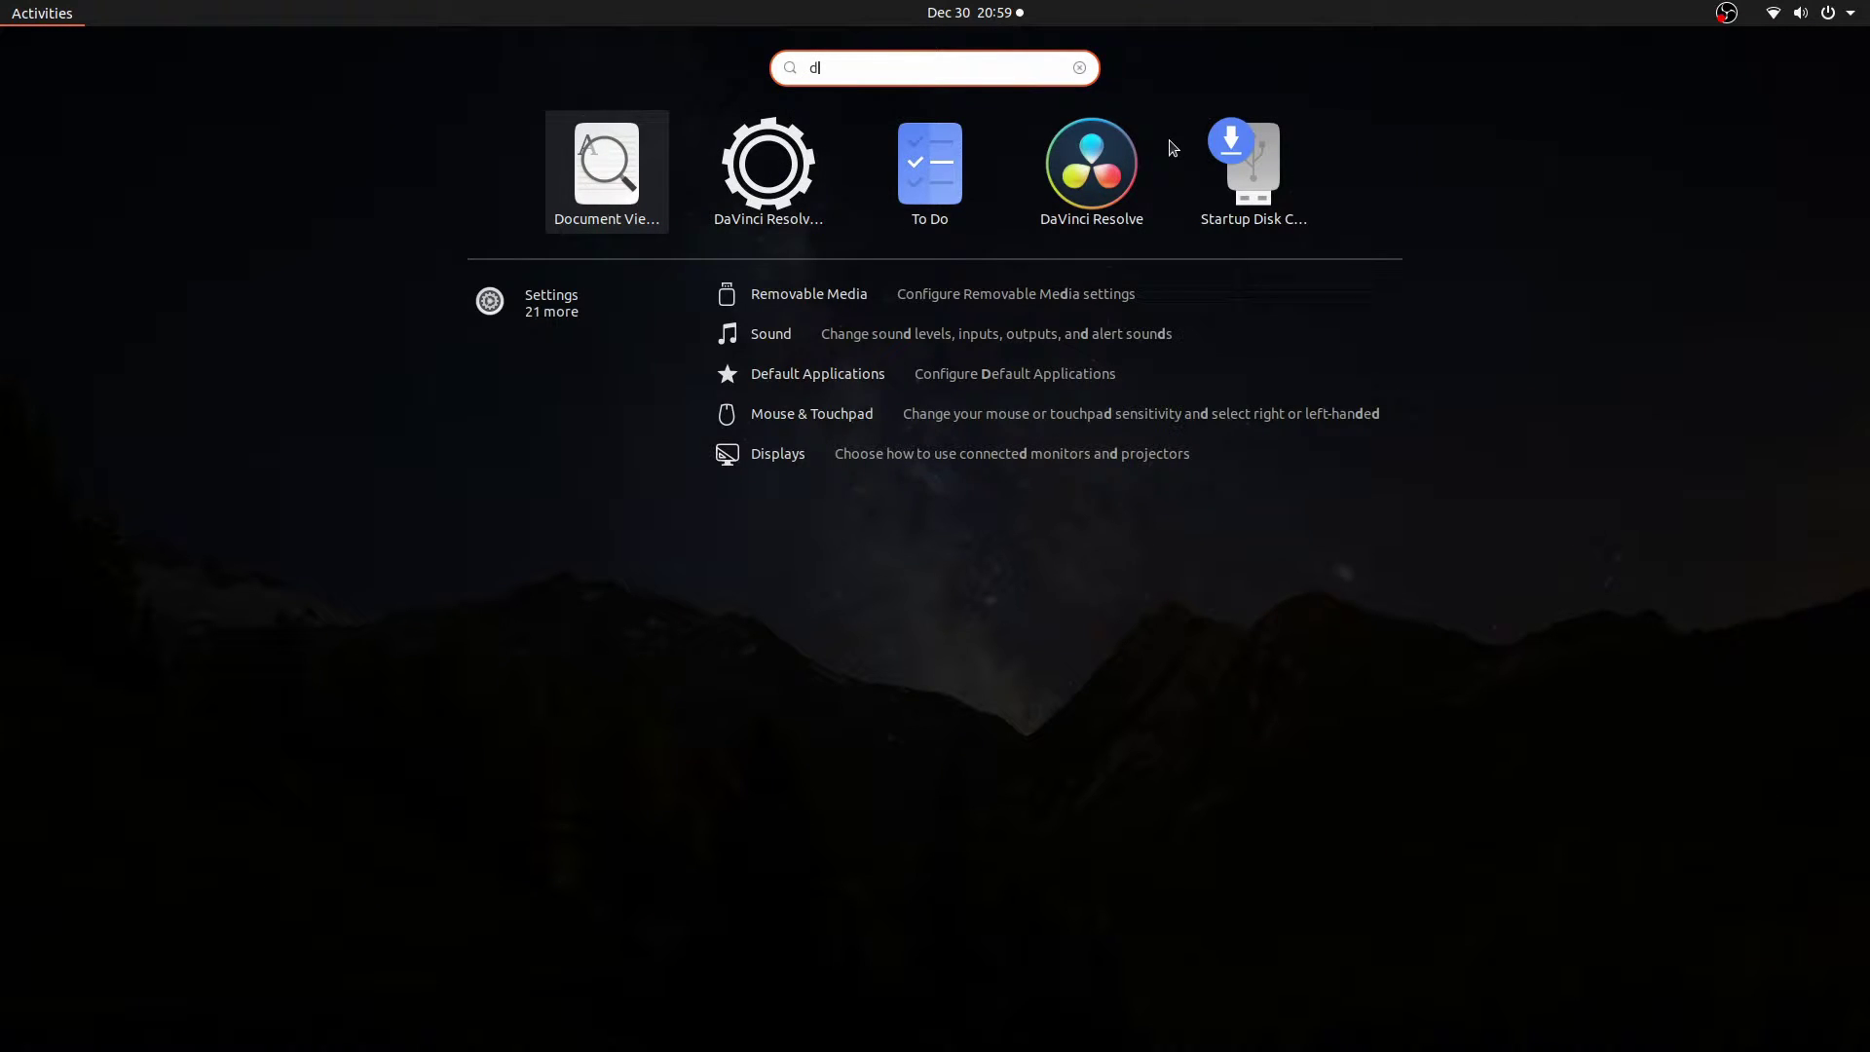
{"action": "key", "text": "BackSpace"}
{"action": "type", "text": "av"}
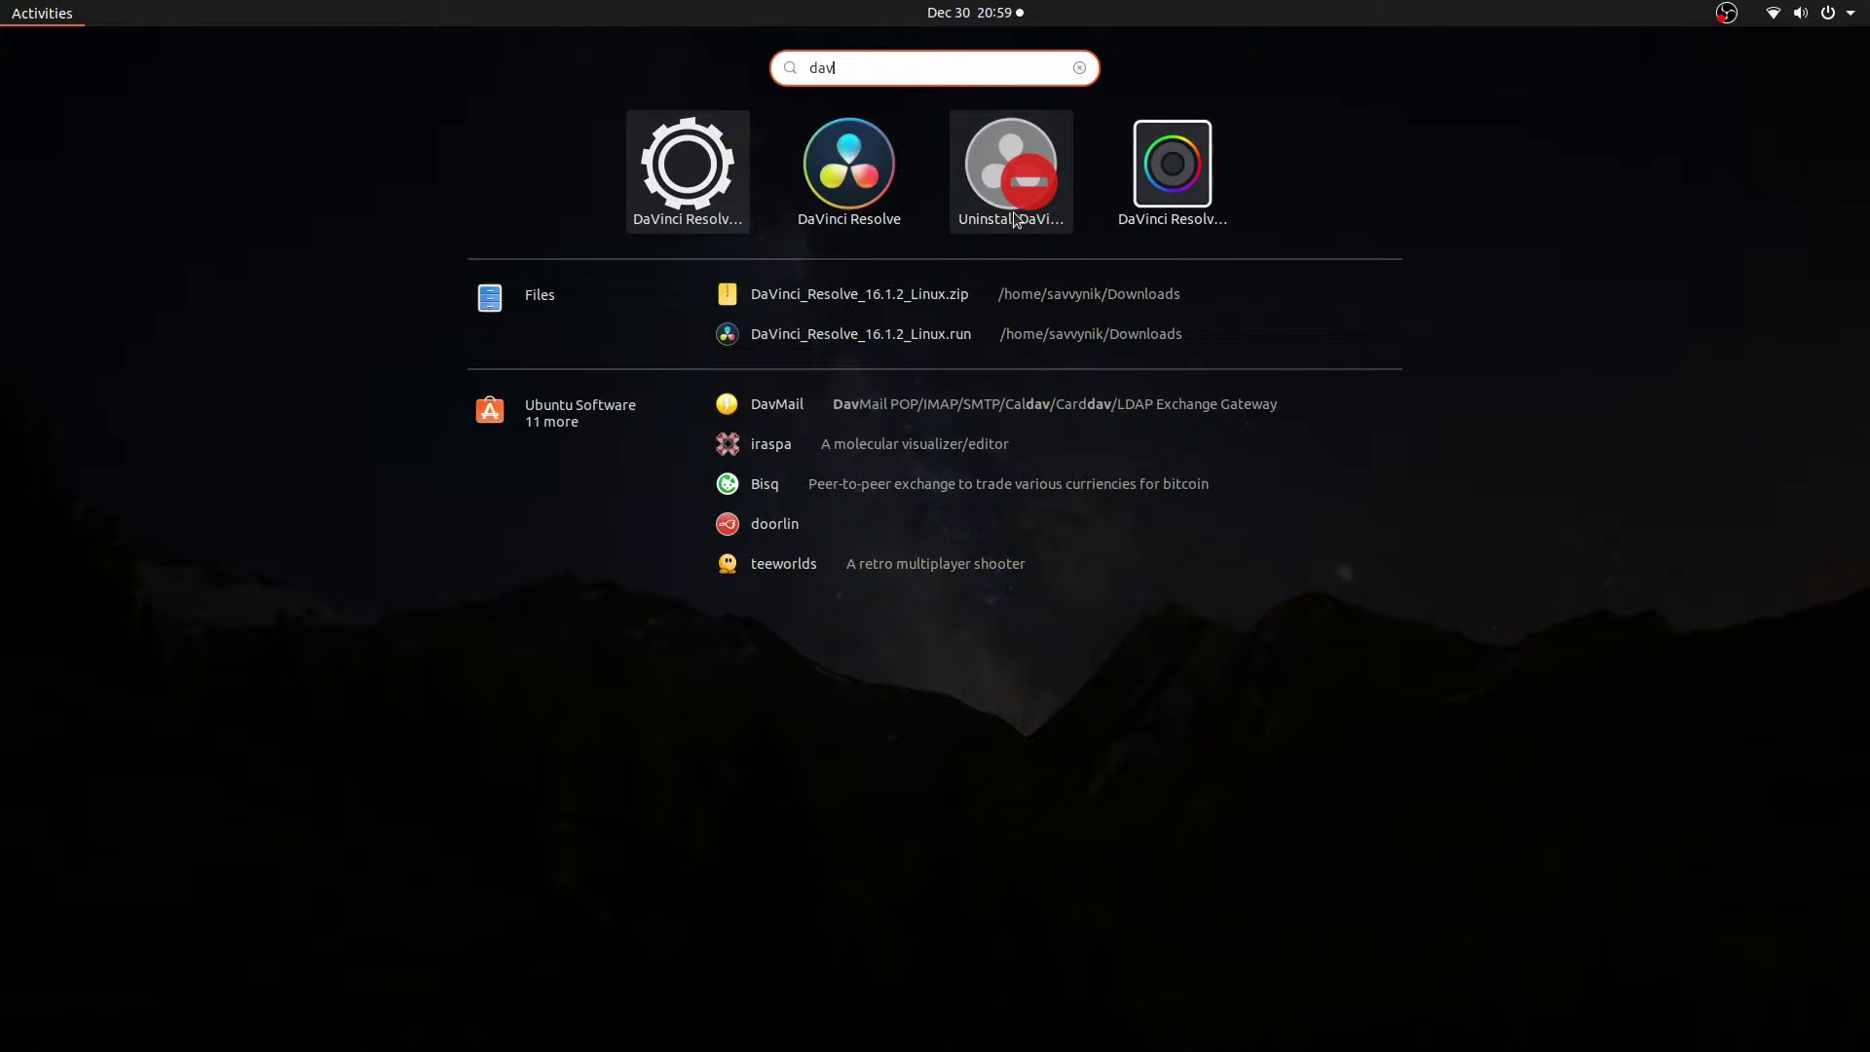
- Run the DaVinci Resolve uninstaller, authorise with the account password, view the detailed log, and finish
{"action": "left_click", "coordinate": [1015, 169]}
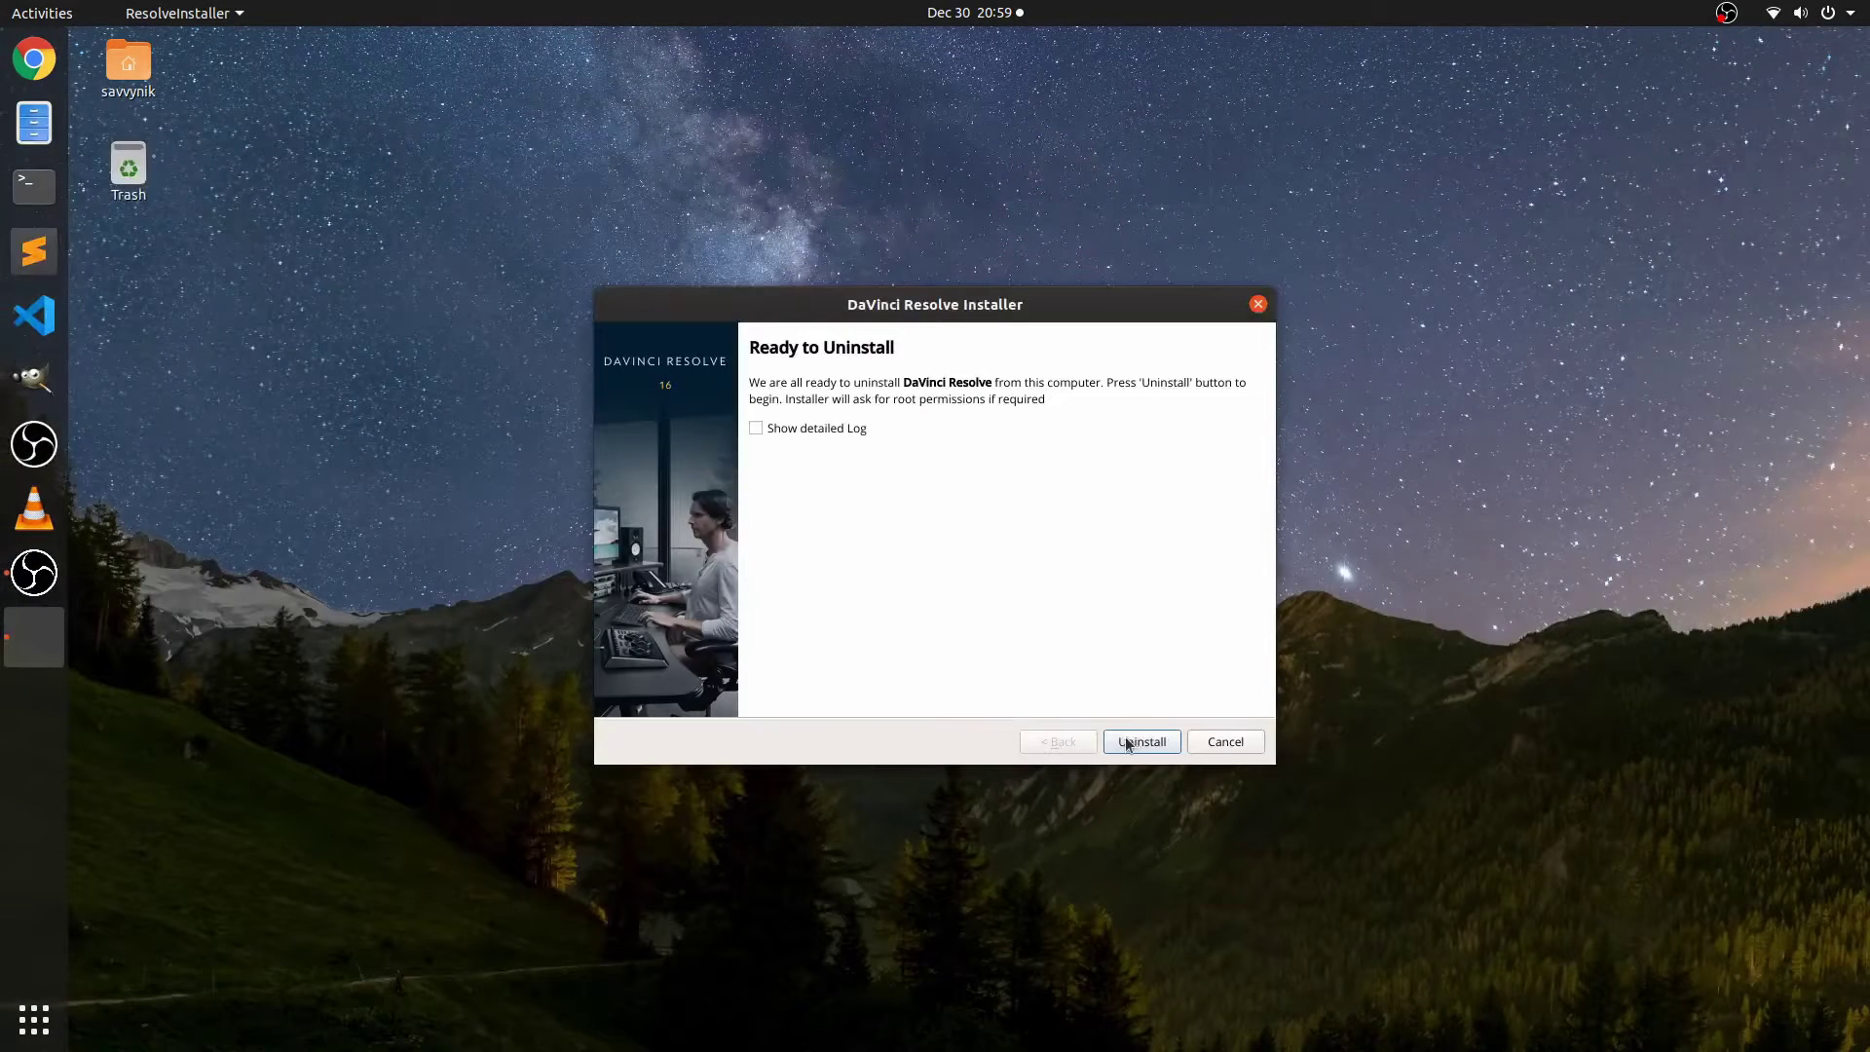
{"action": "left_click", "coordinate": [1159, 745]}
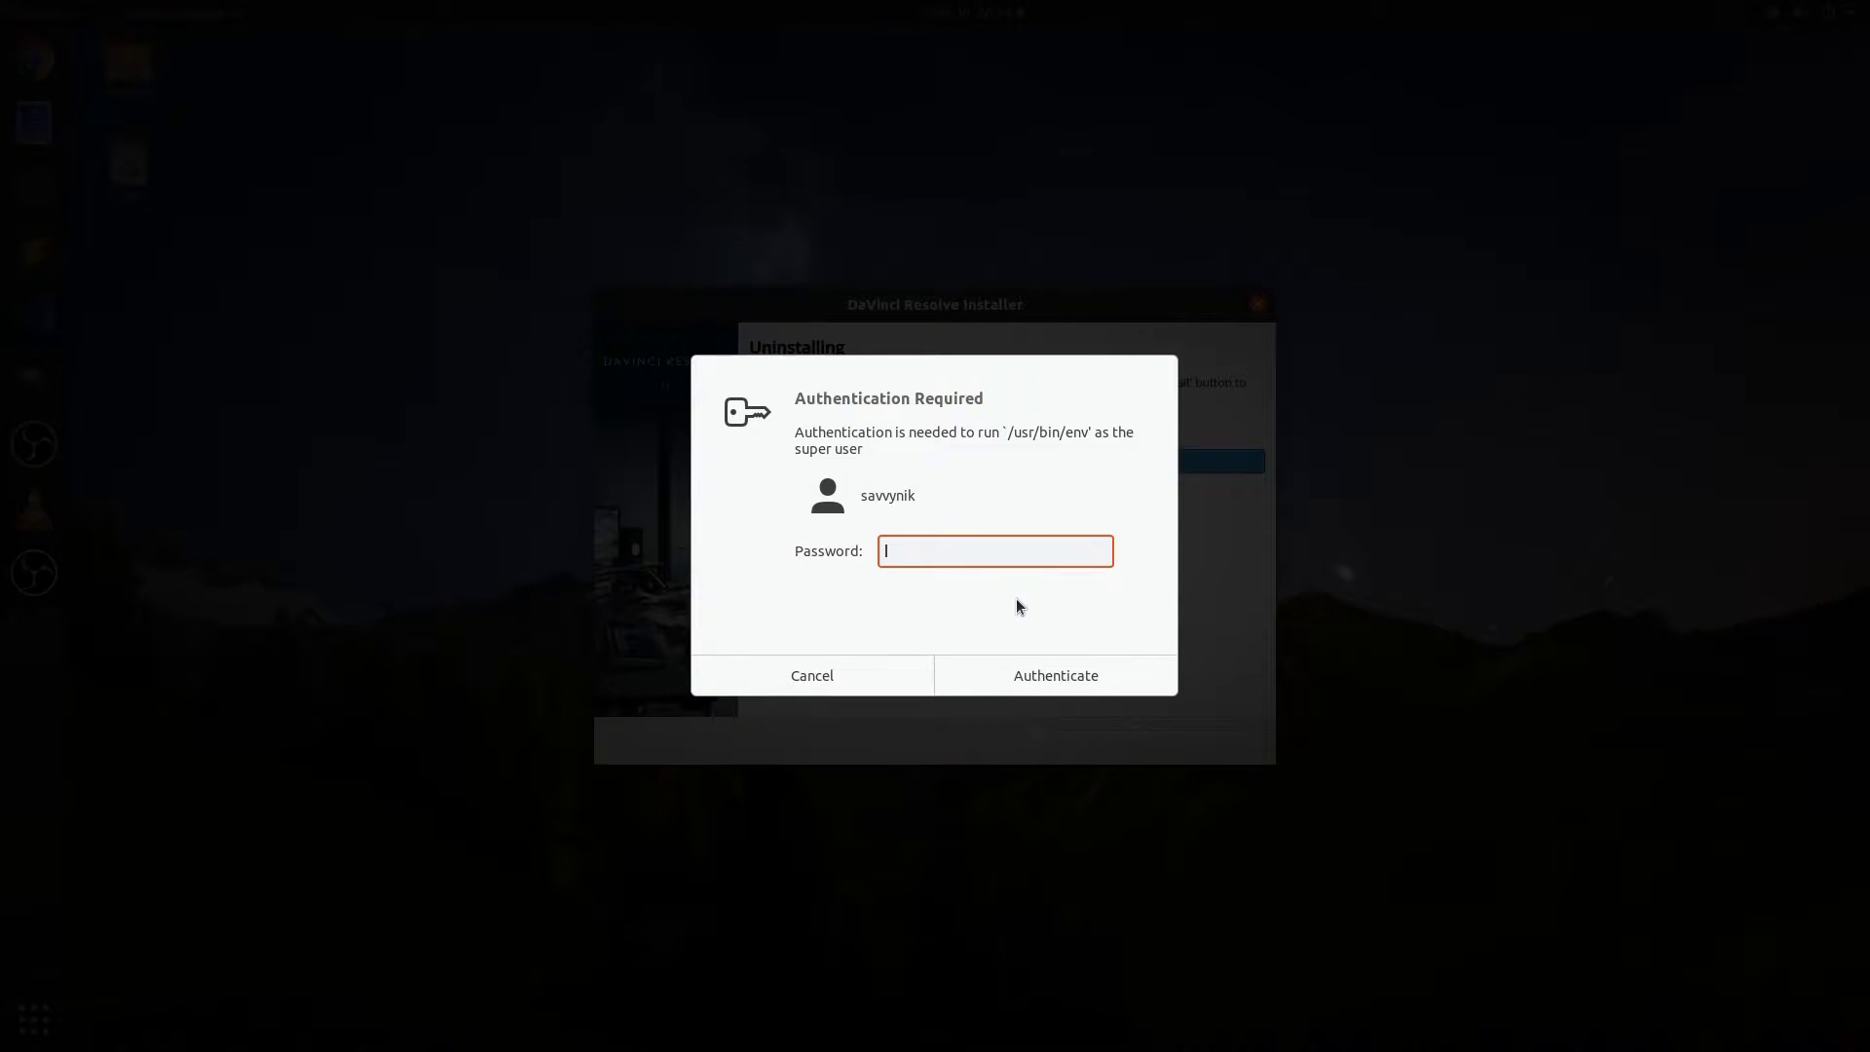
{"action": "type", "text": "********"}
{"action": "key", "text": "Return"}
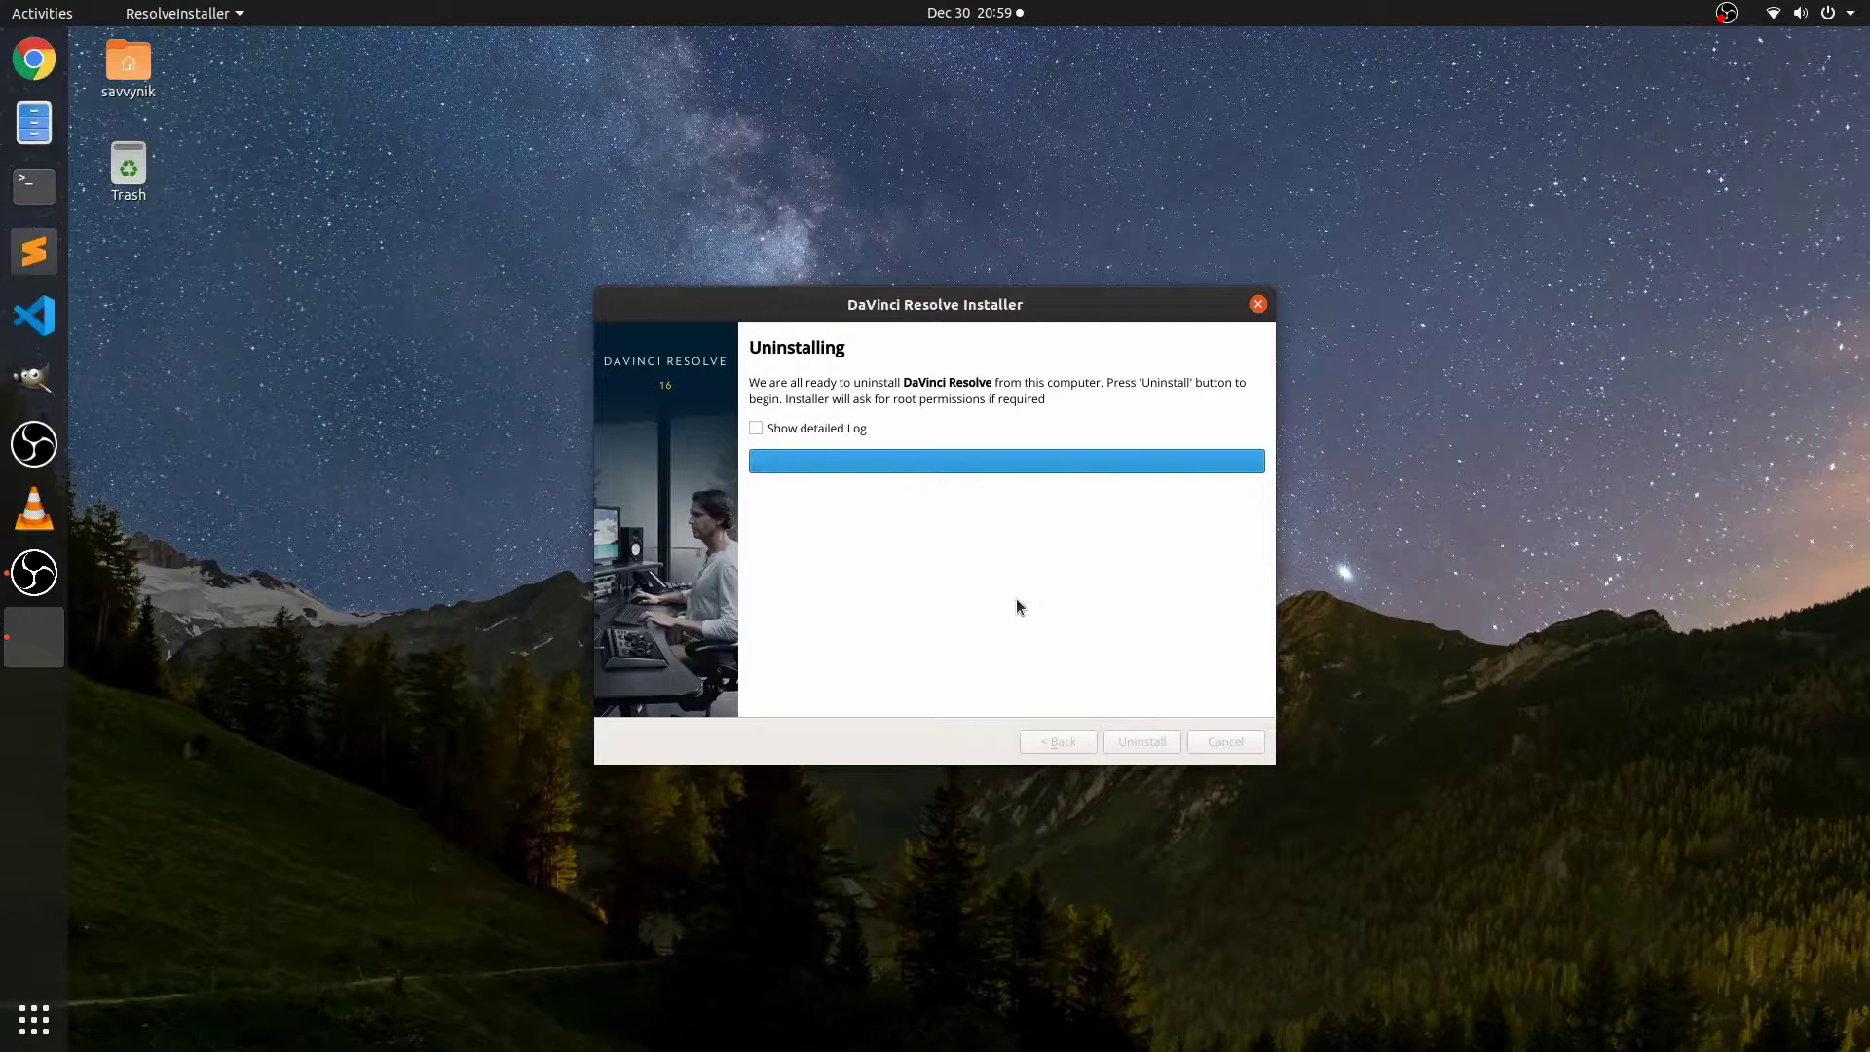
{"action": "left_click", "coordinate": [805, 430]}
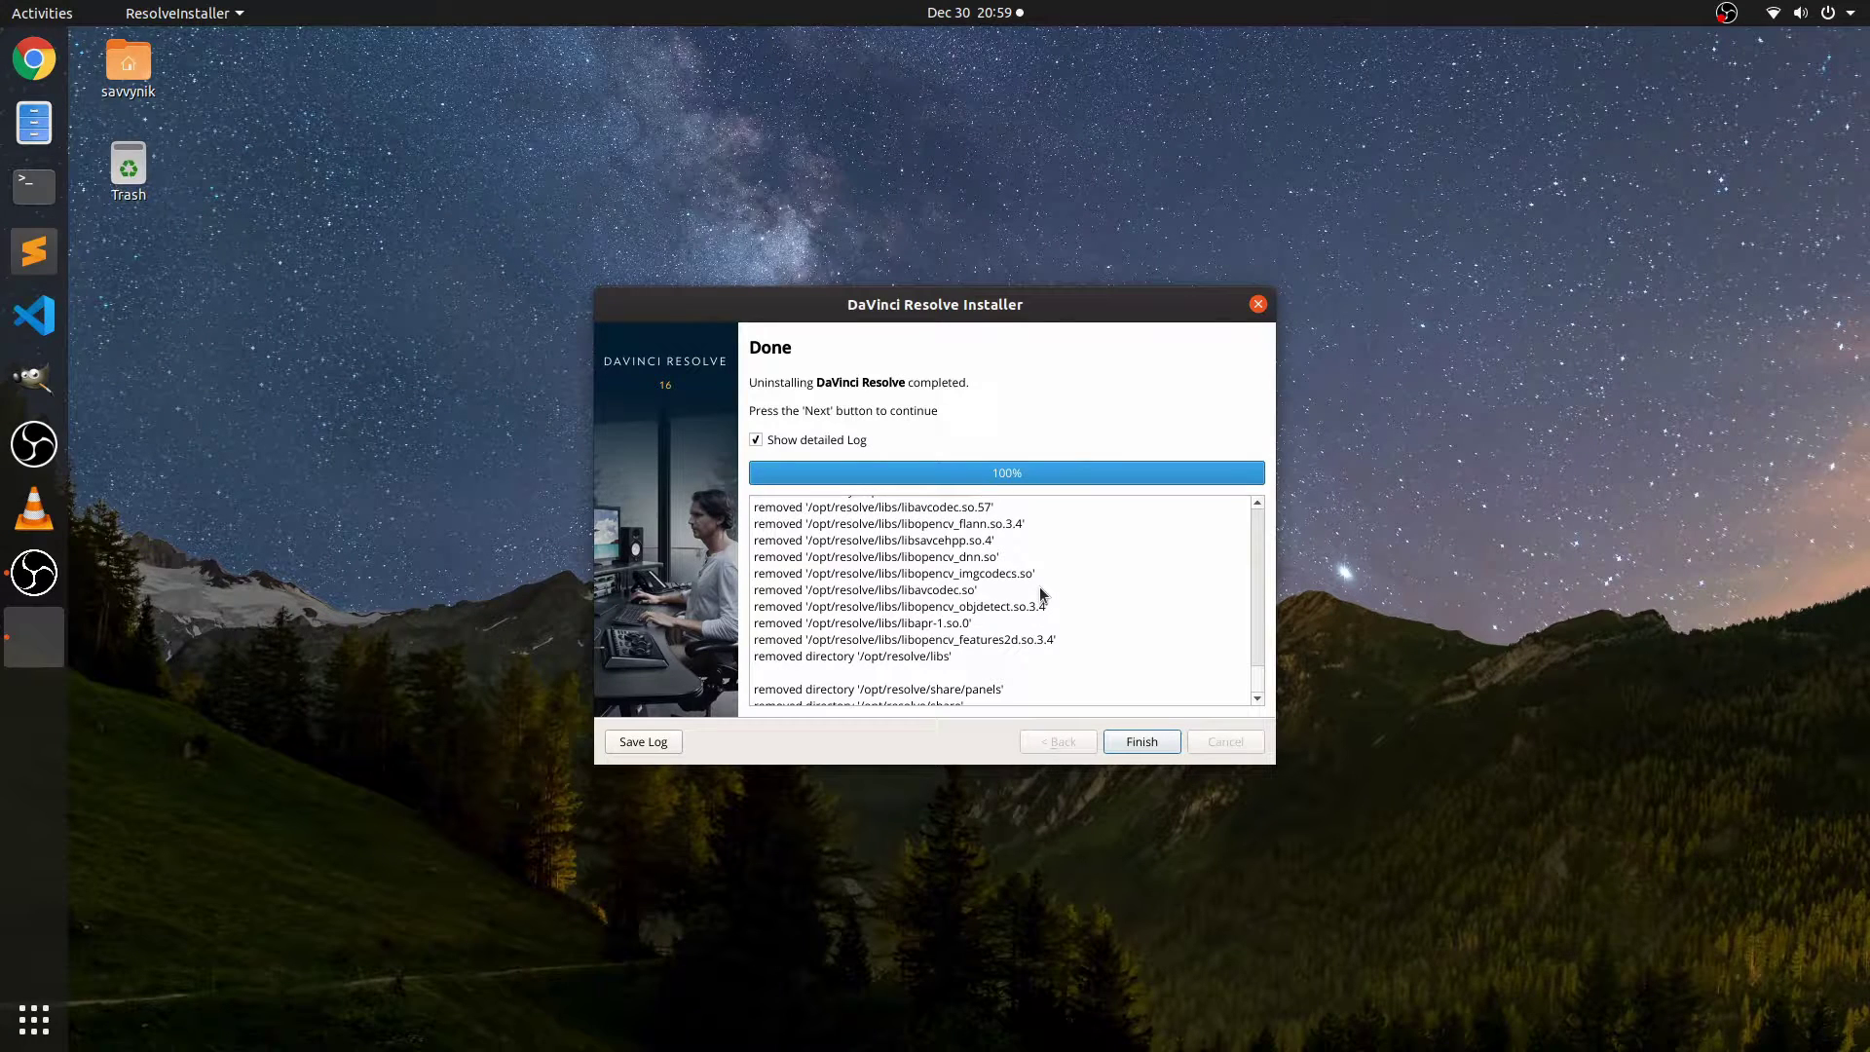
{"action": "scroll", "coordinate": [1111, 614], "scroll_direction": "down", "scroll_amount": 1}
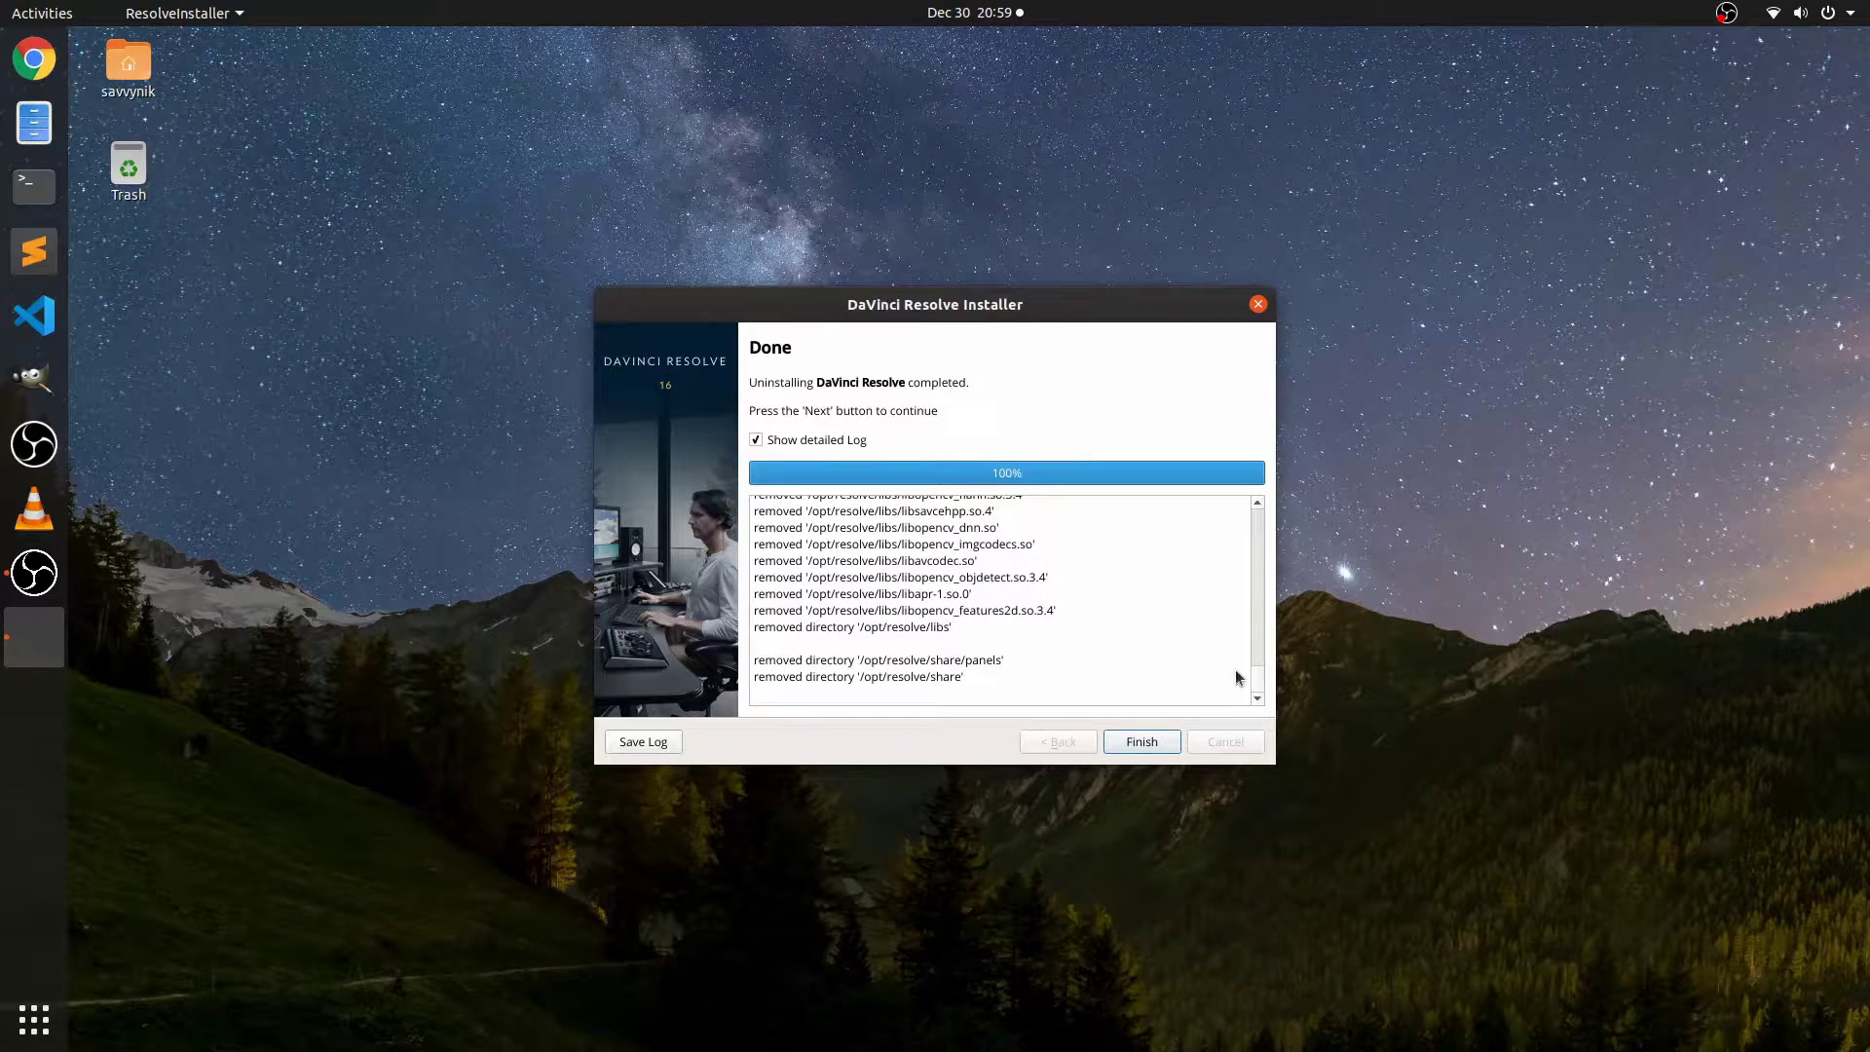
{"action": "left_click", "coordinate": [1160, 744]}
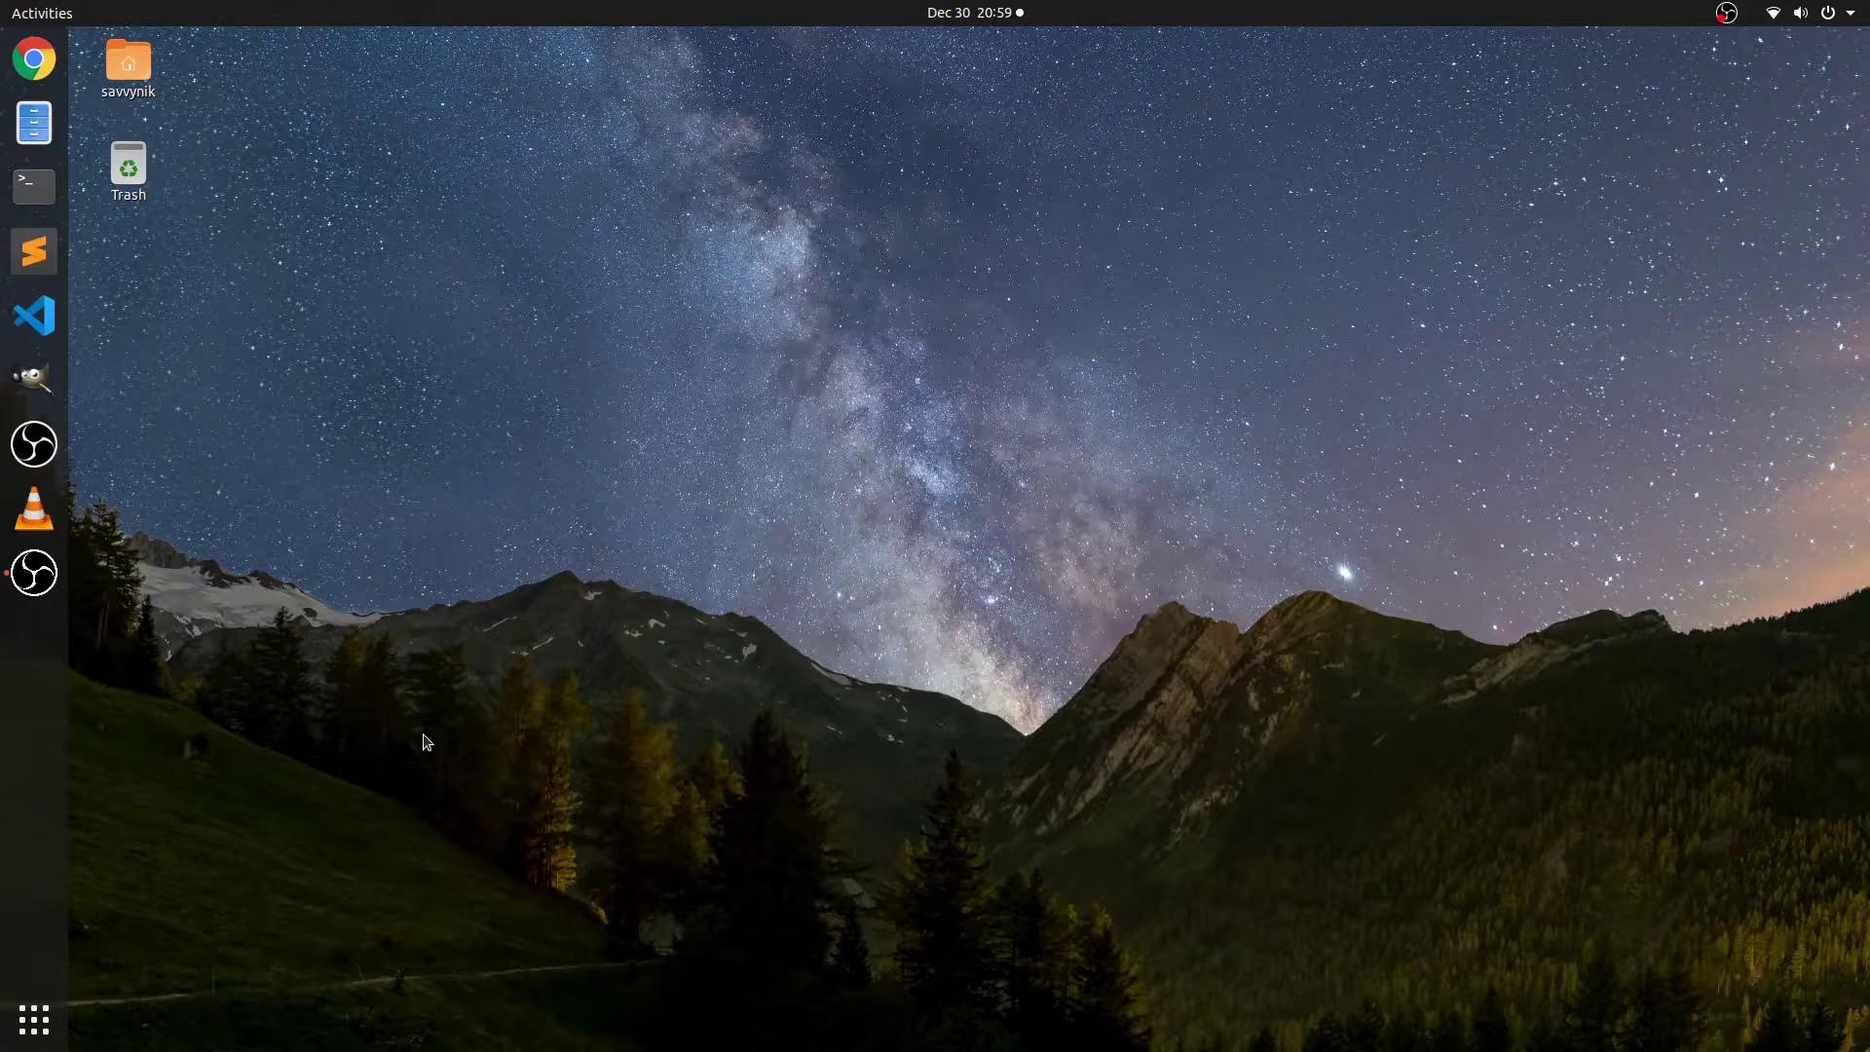
- Find the DaVinci Resolve 16.1.2 zip and .run installer via a 'dav' search and trash both
{"action": "left_click", "coordinate": [34, 1020]}
{"action": "type", "text": "da"}
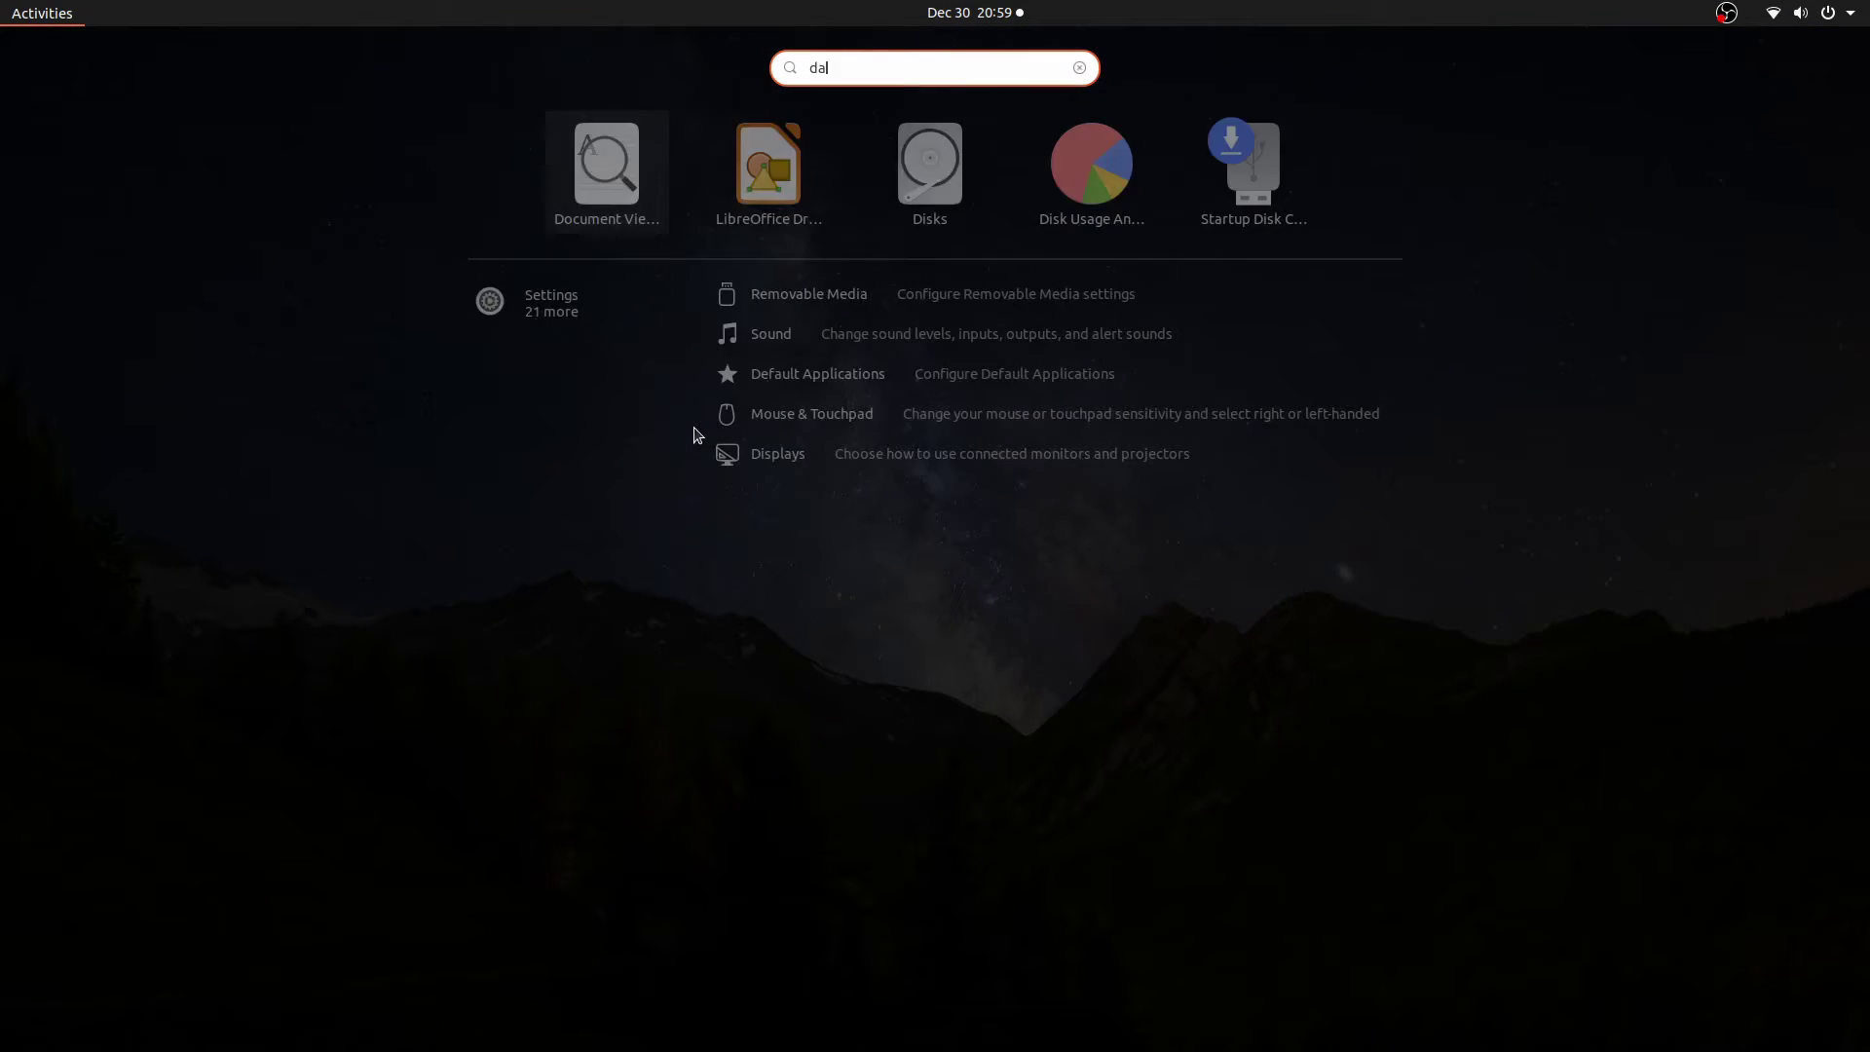
{"action": "type", "text": "v"}
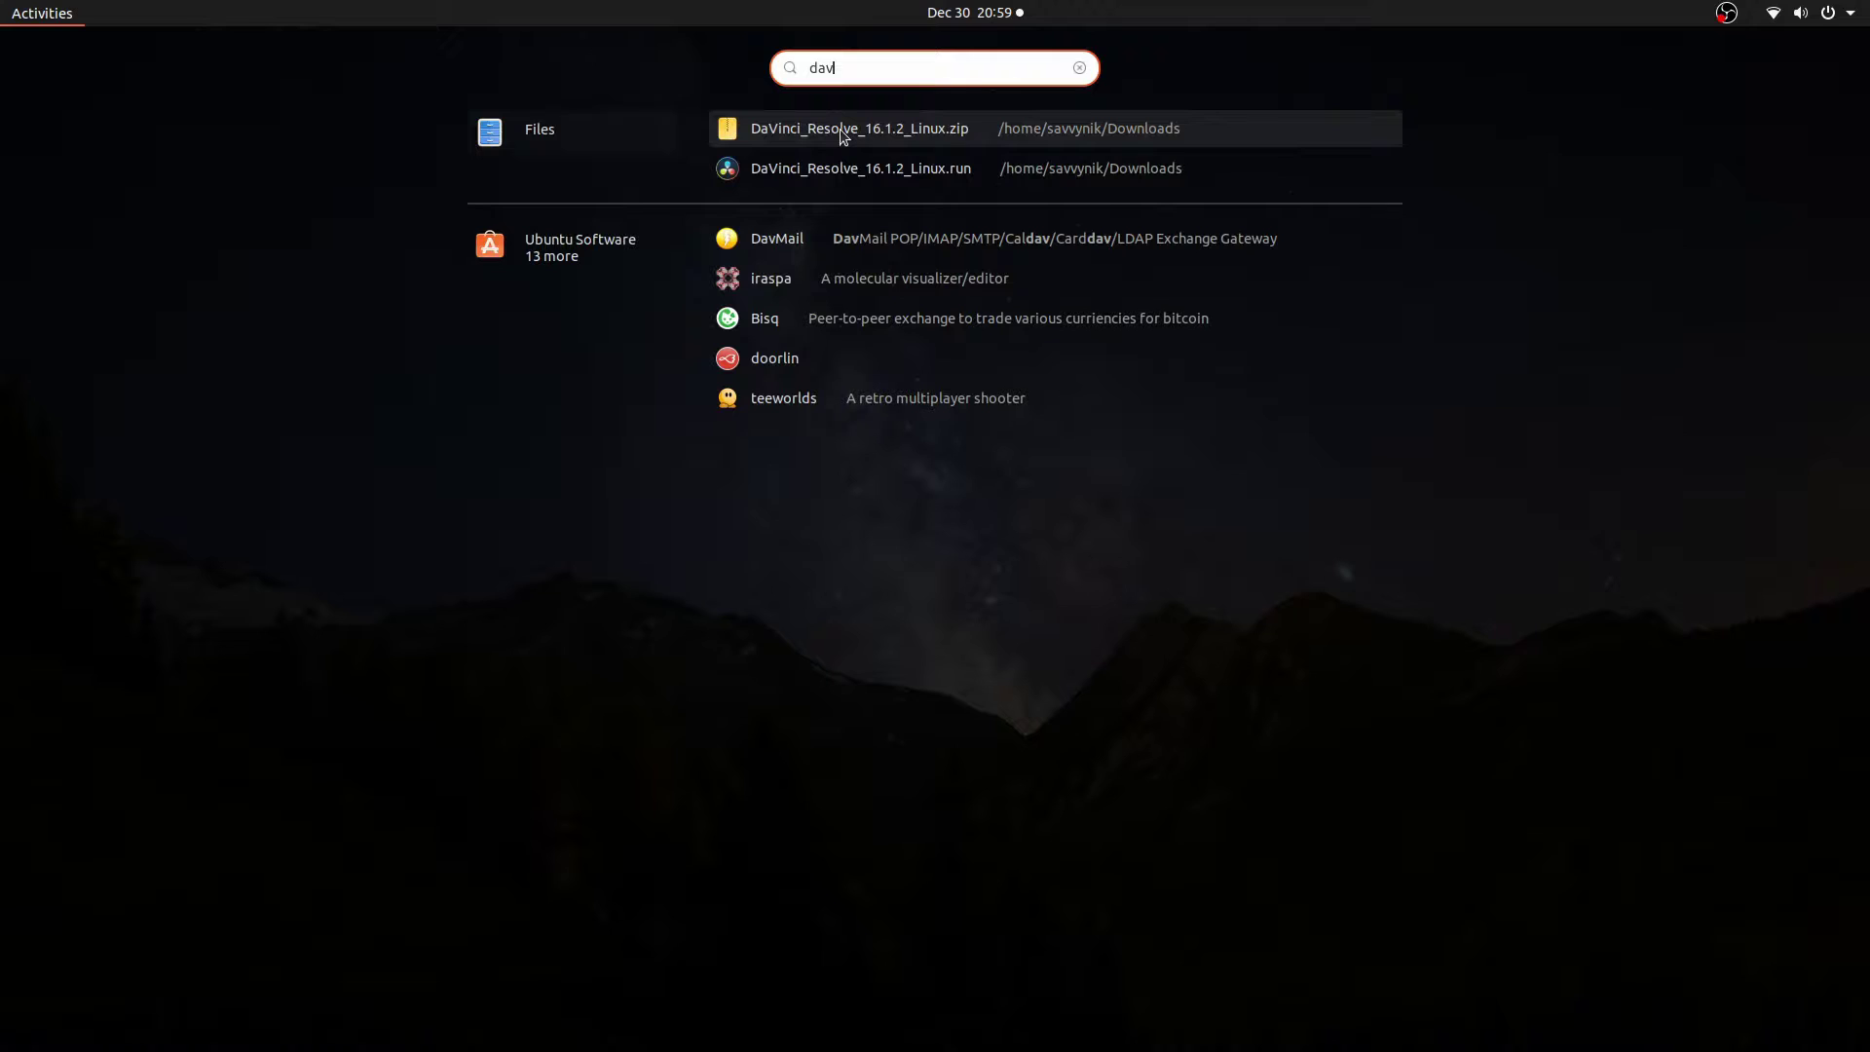
{"action": "left_click", "coordinate": [501, 148]}
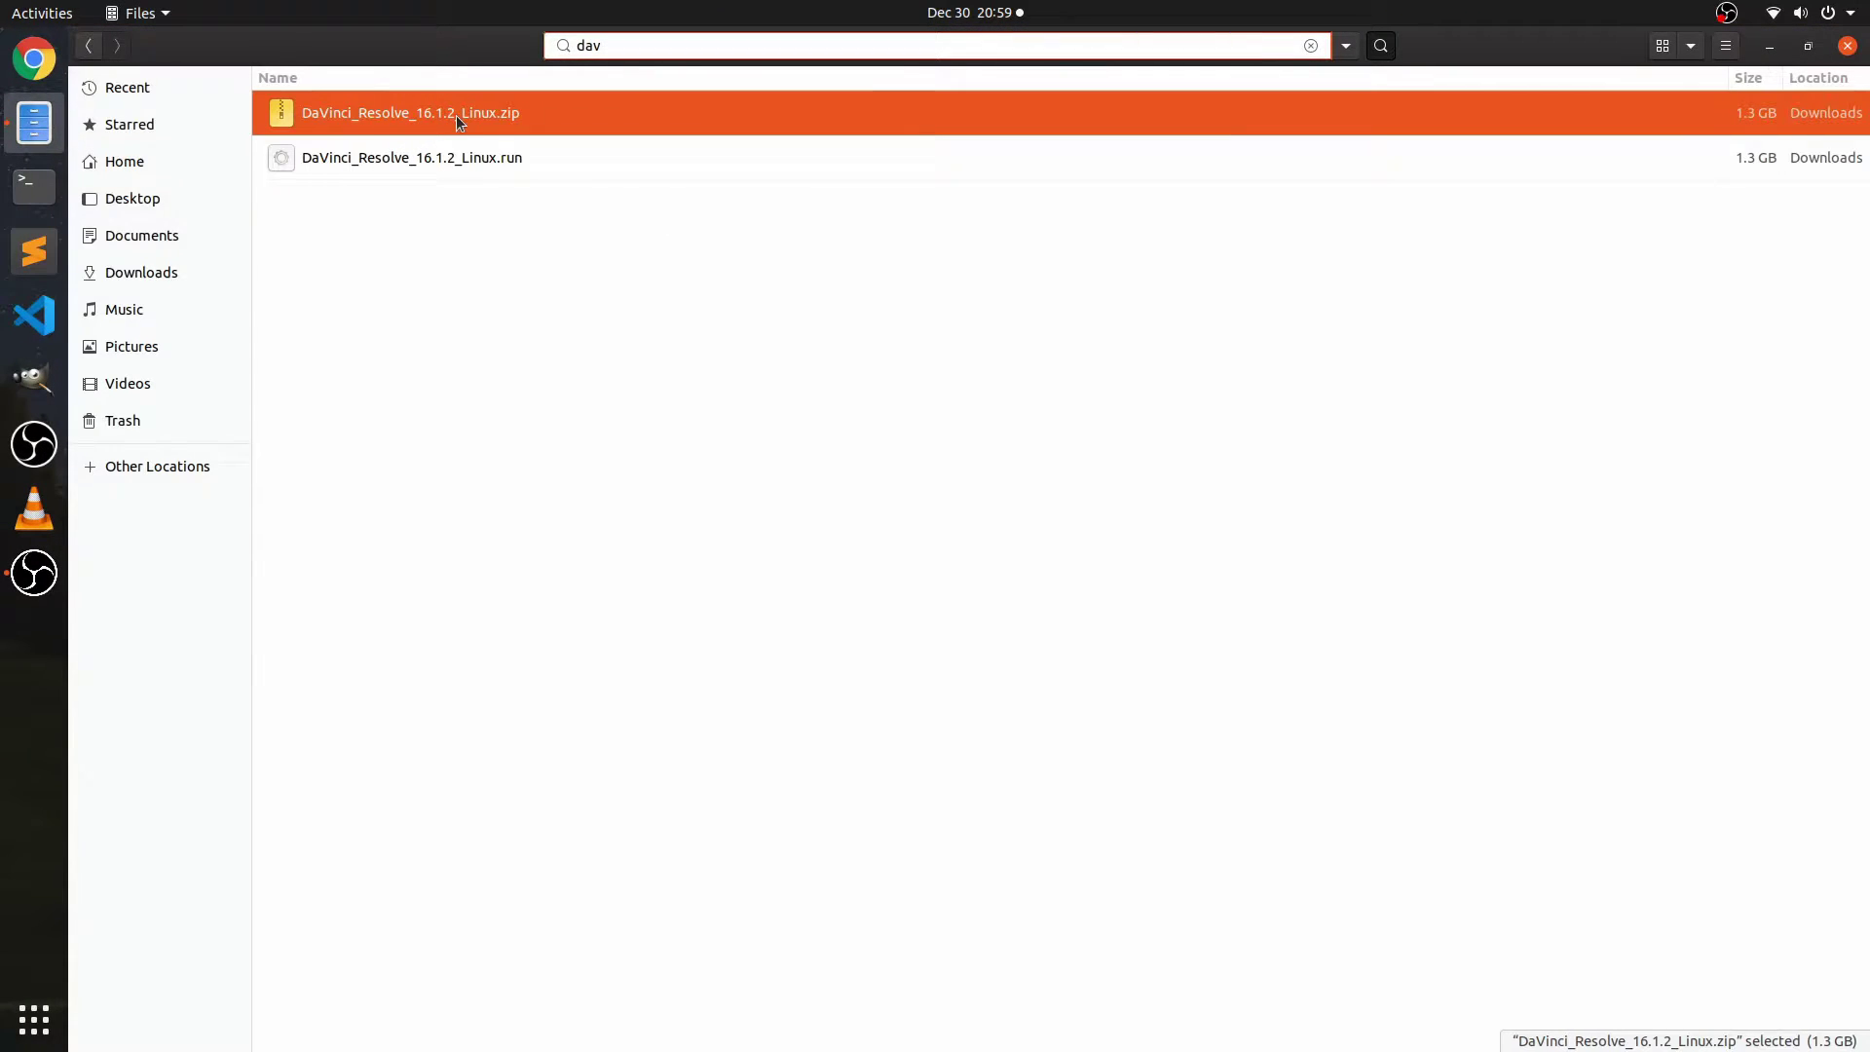
{"action": "right_click", "coordinate": [456, 115]}
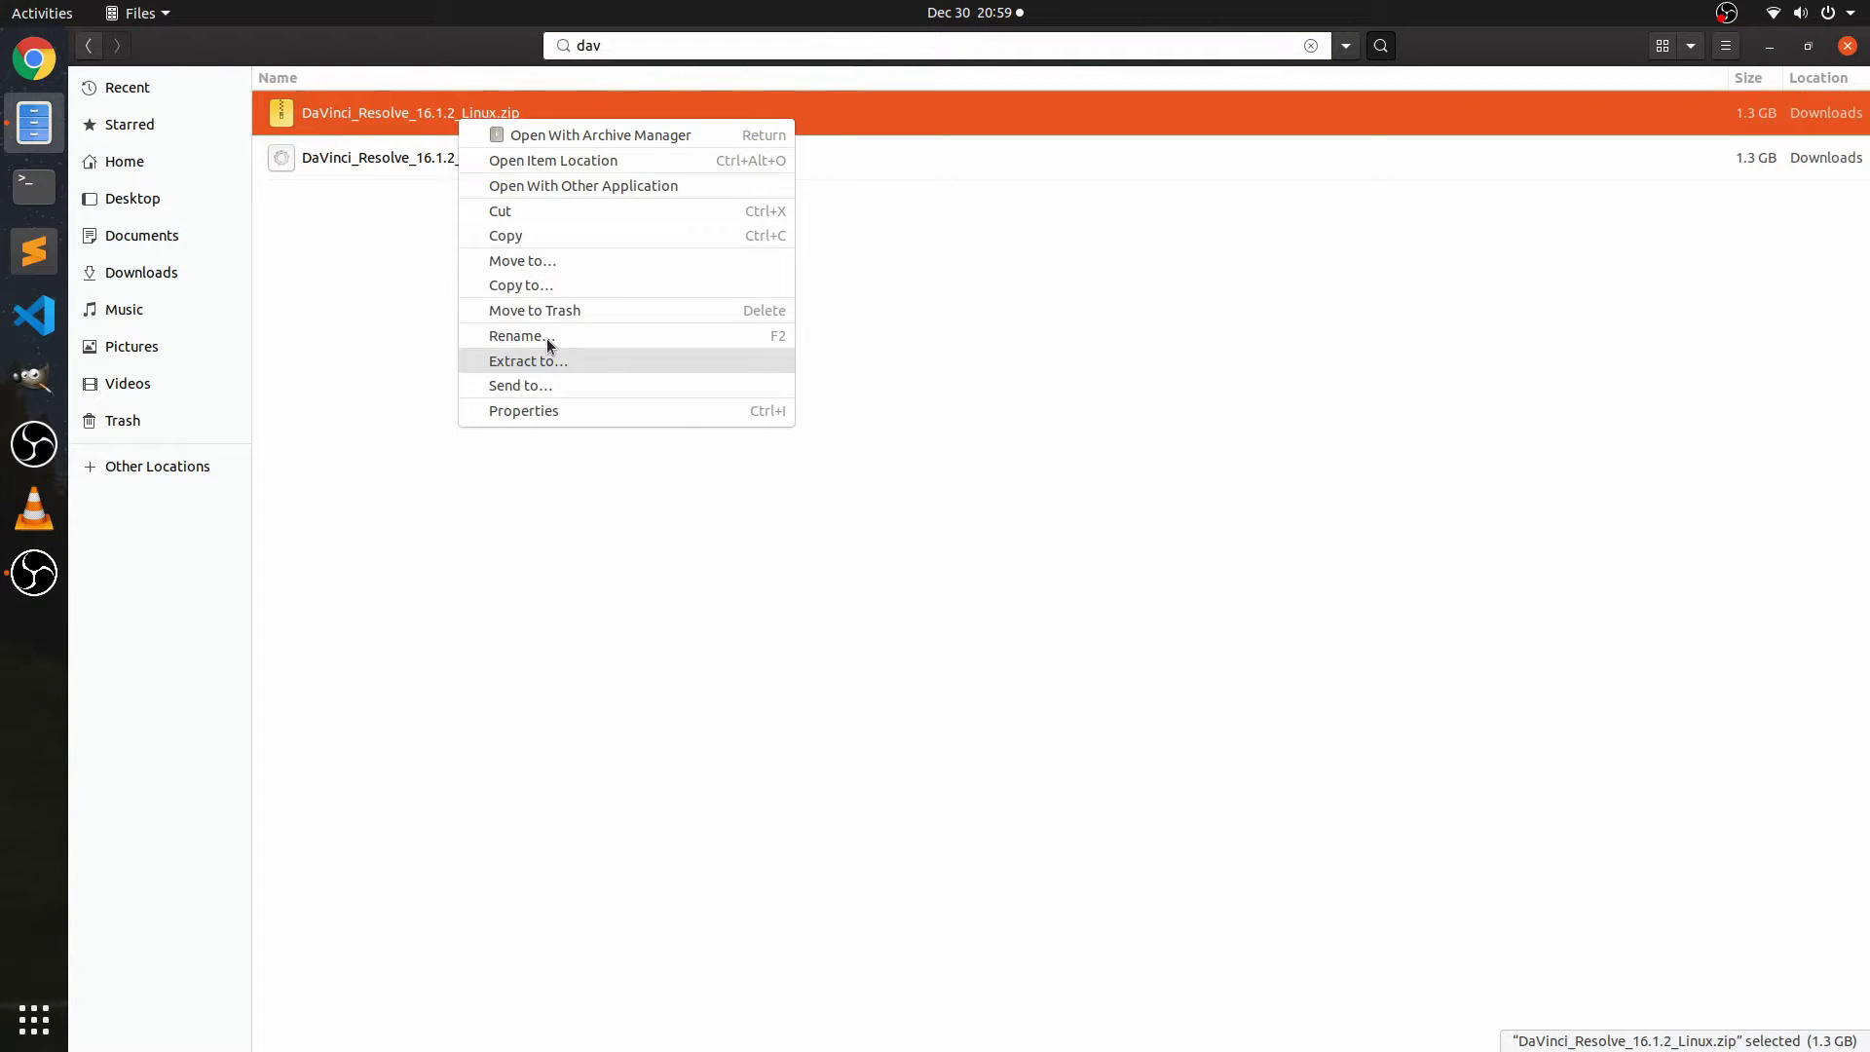
{"action": "key", "text": "Escape"}
{"action": "left_click", "coordinate": [615, 212]}
{"action": "left_click", "coordinate": [487, 119]}
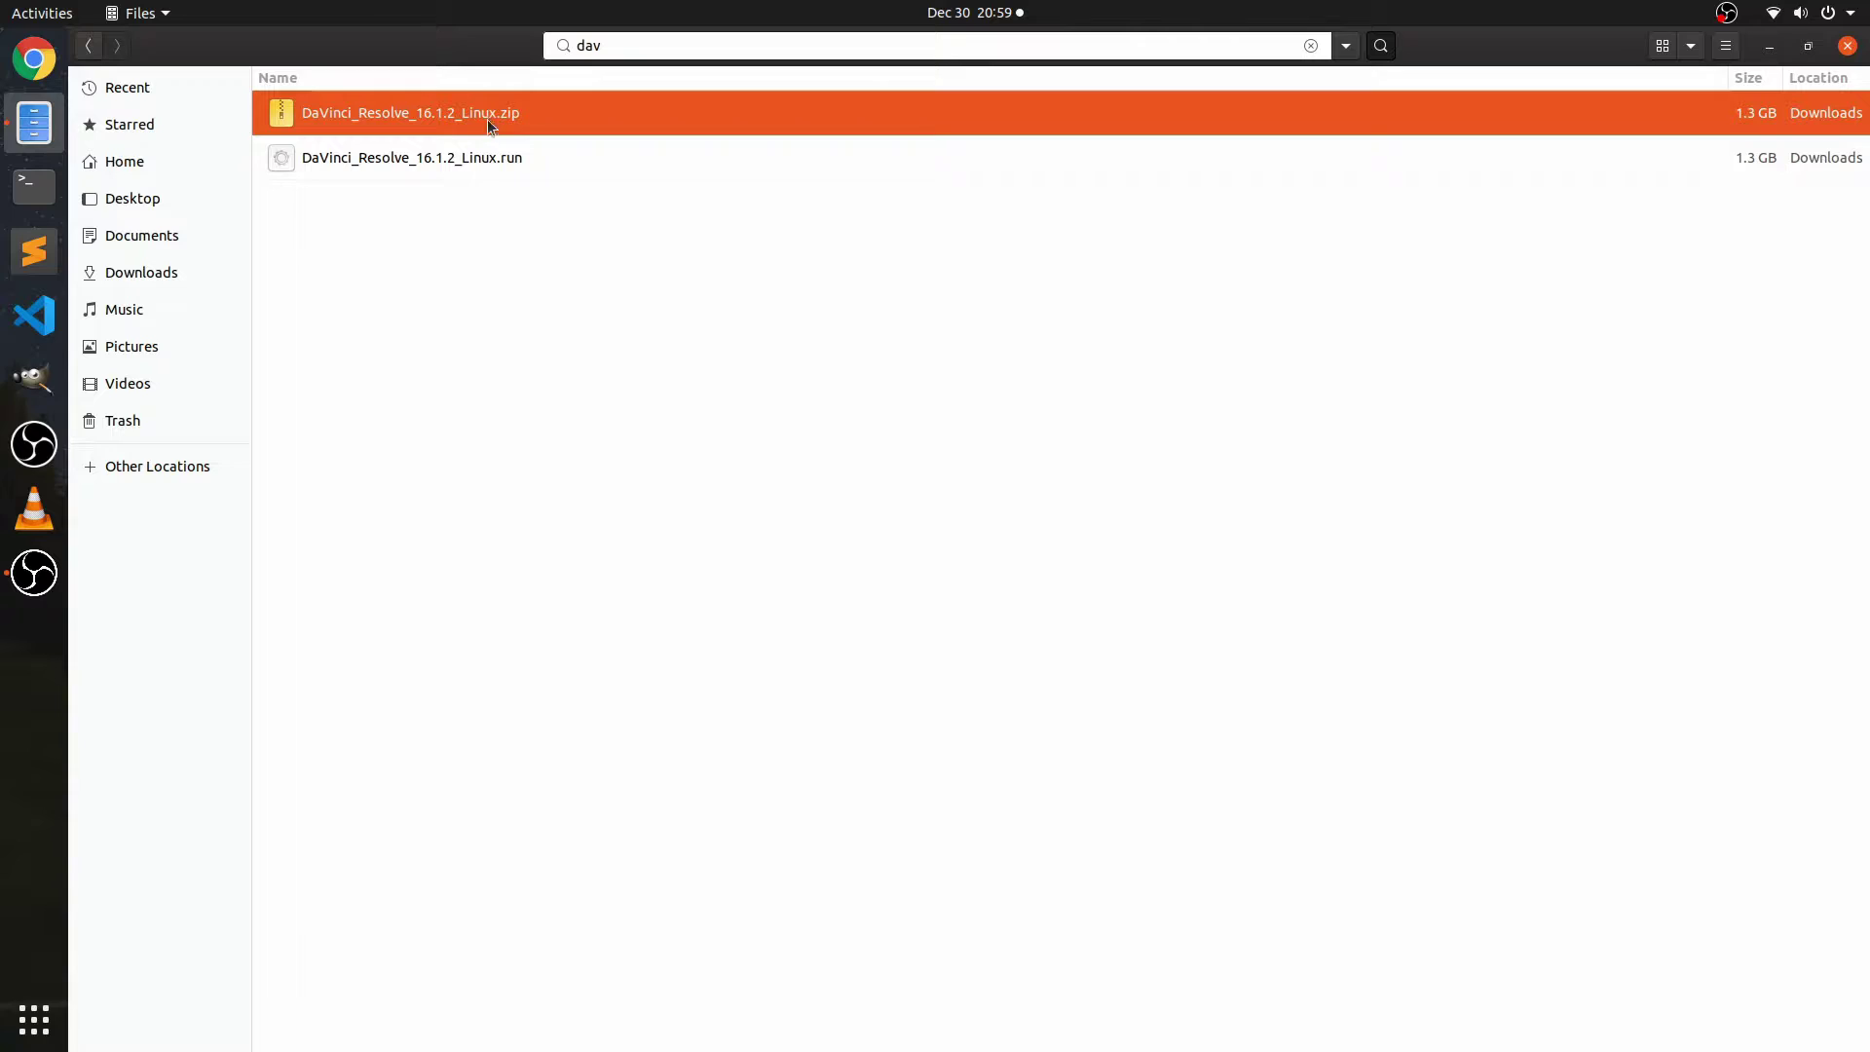
{"action": "left_click", "coordinate": [517, 167], "text": "ctrl"}
{"action": "right_click", "coordinate": [516, 167]}
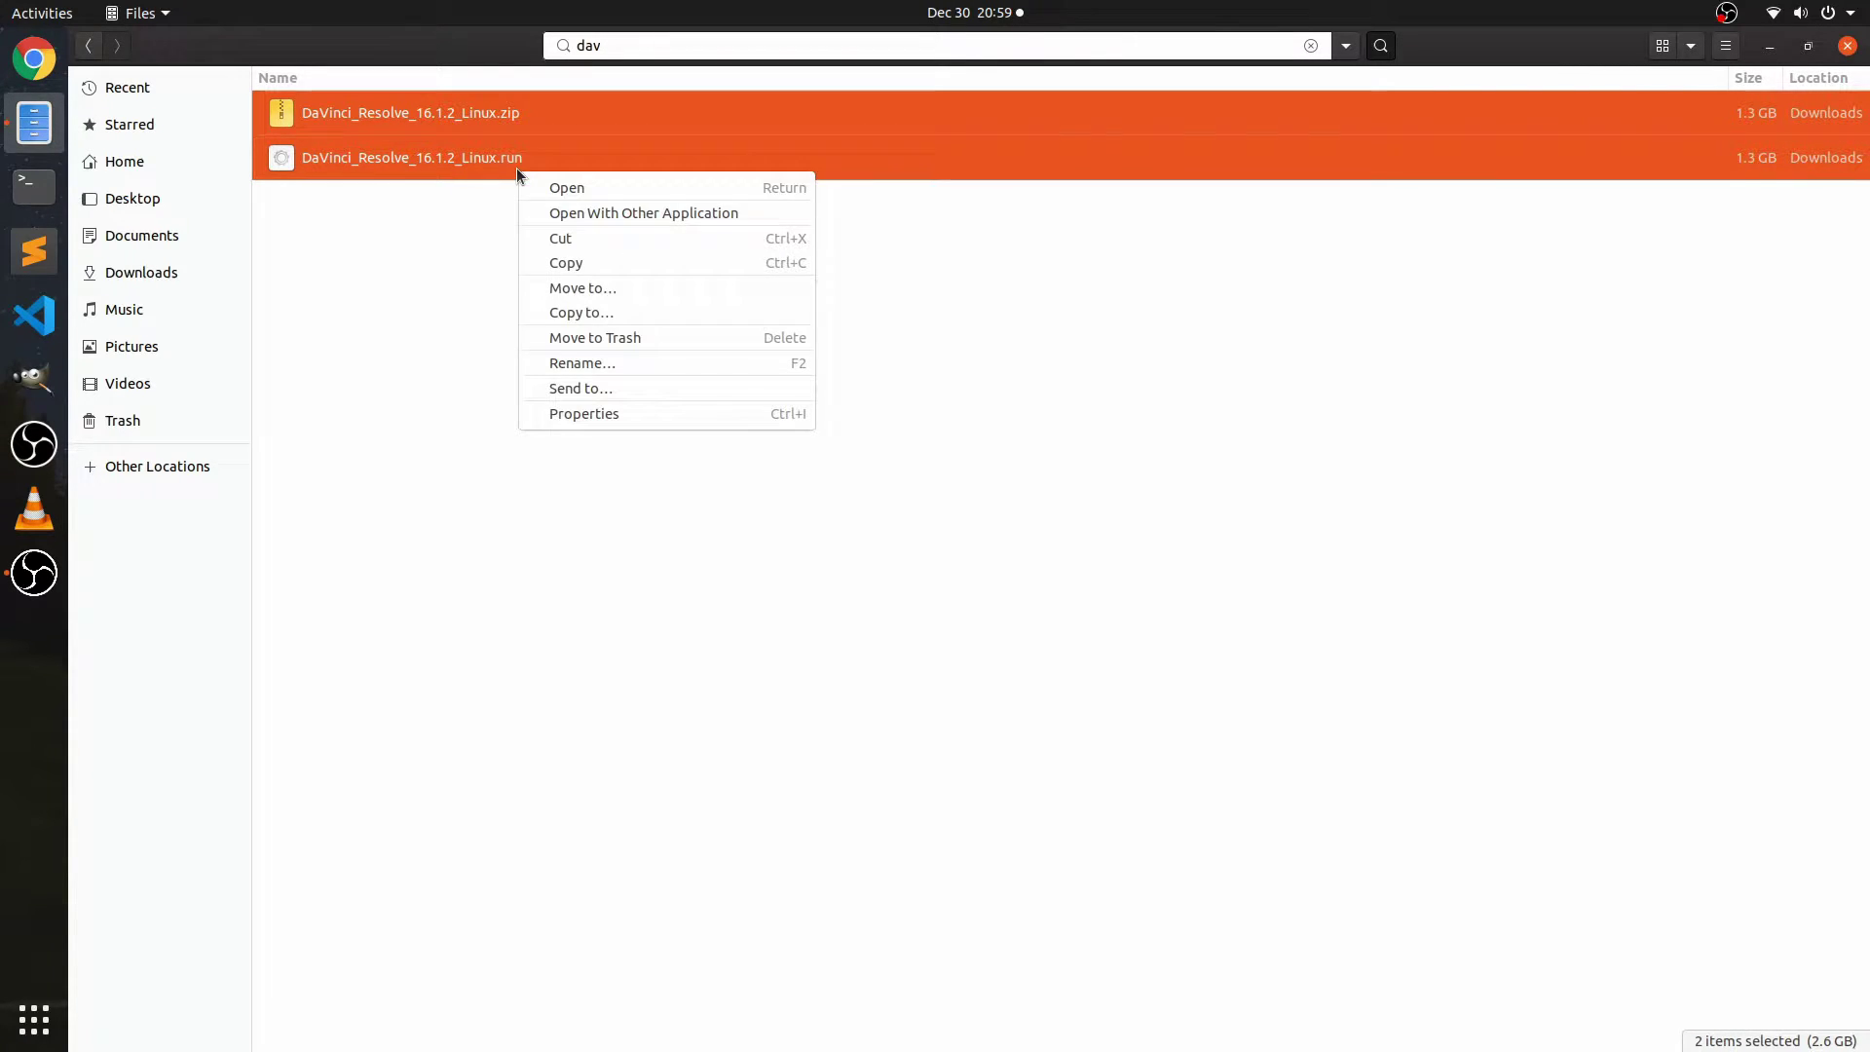
{"action": "left_click", "coordinate": [597, 337]}
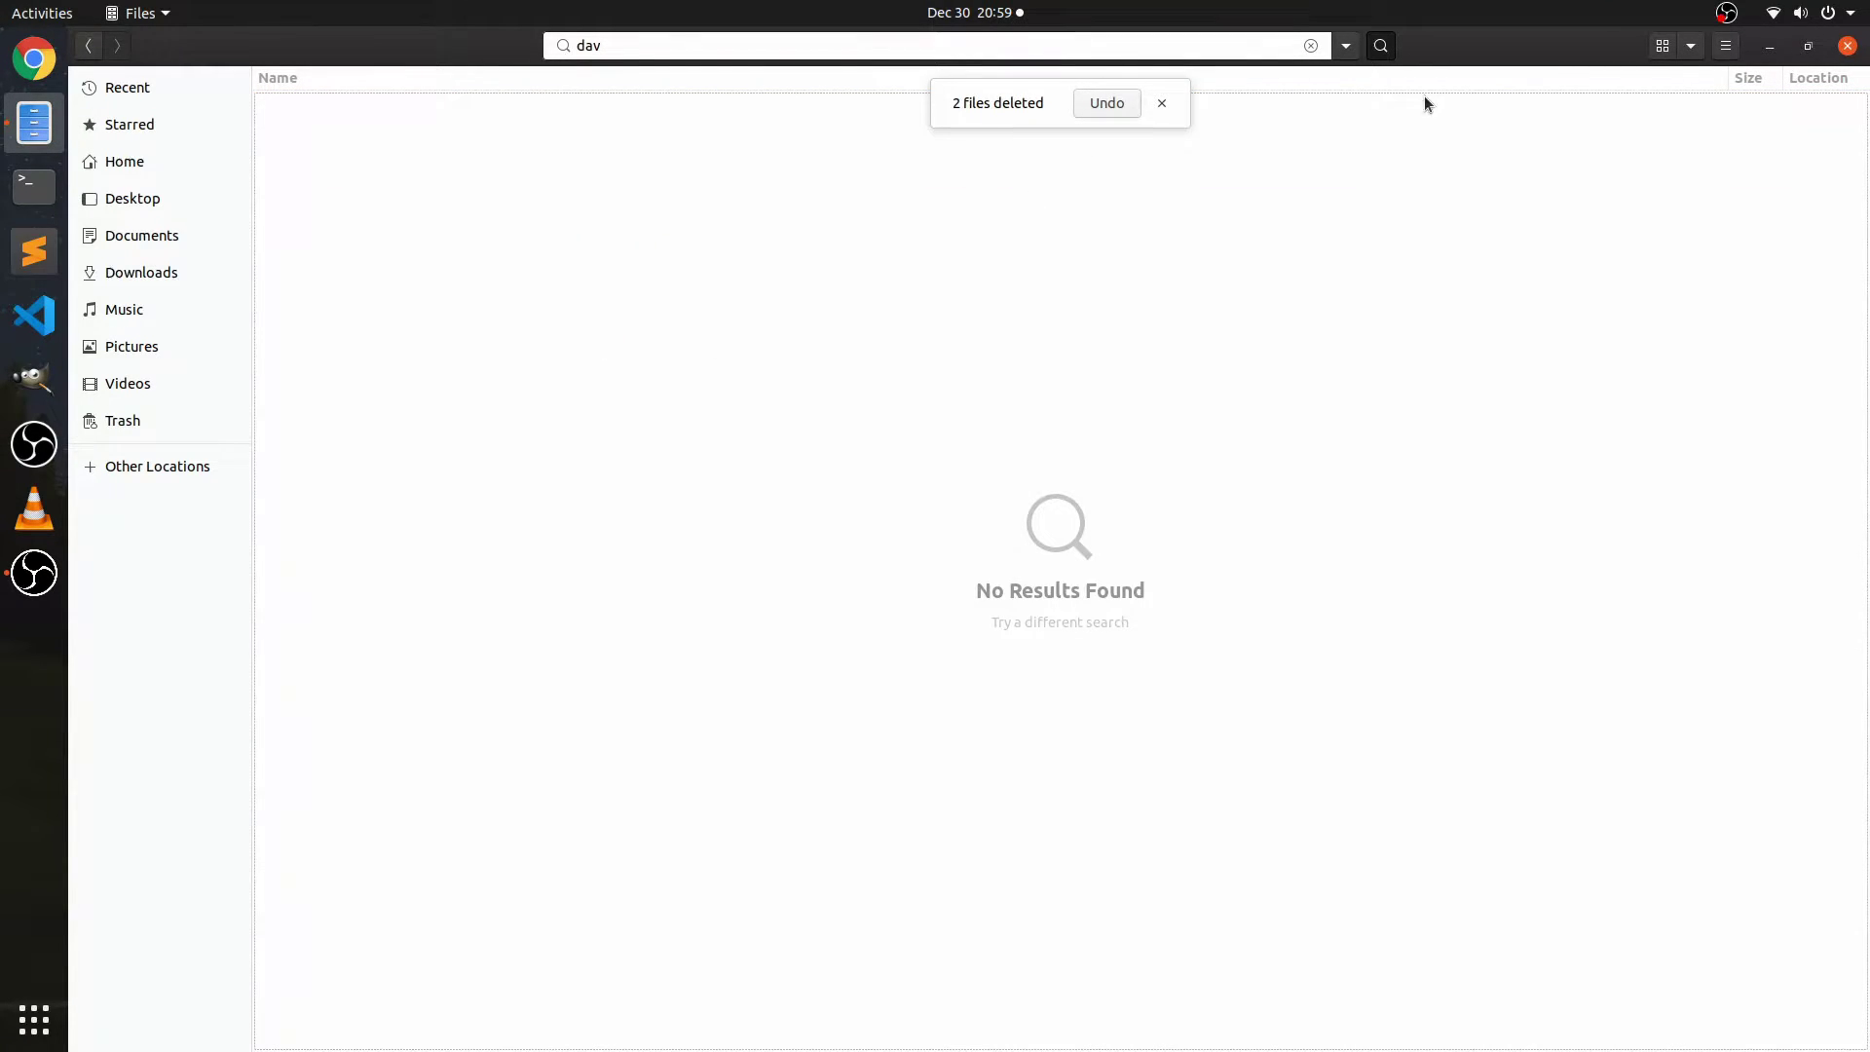
- Open the desktop Trash and empty it permanently
{"action": "left_click", "coordinate": [1848, 46]}
{"action": "left_click", "coordinate": [141, 179]}
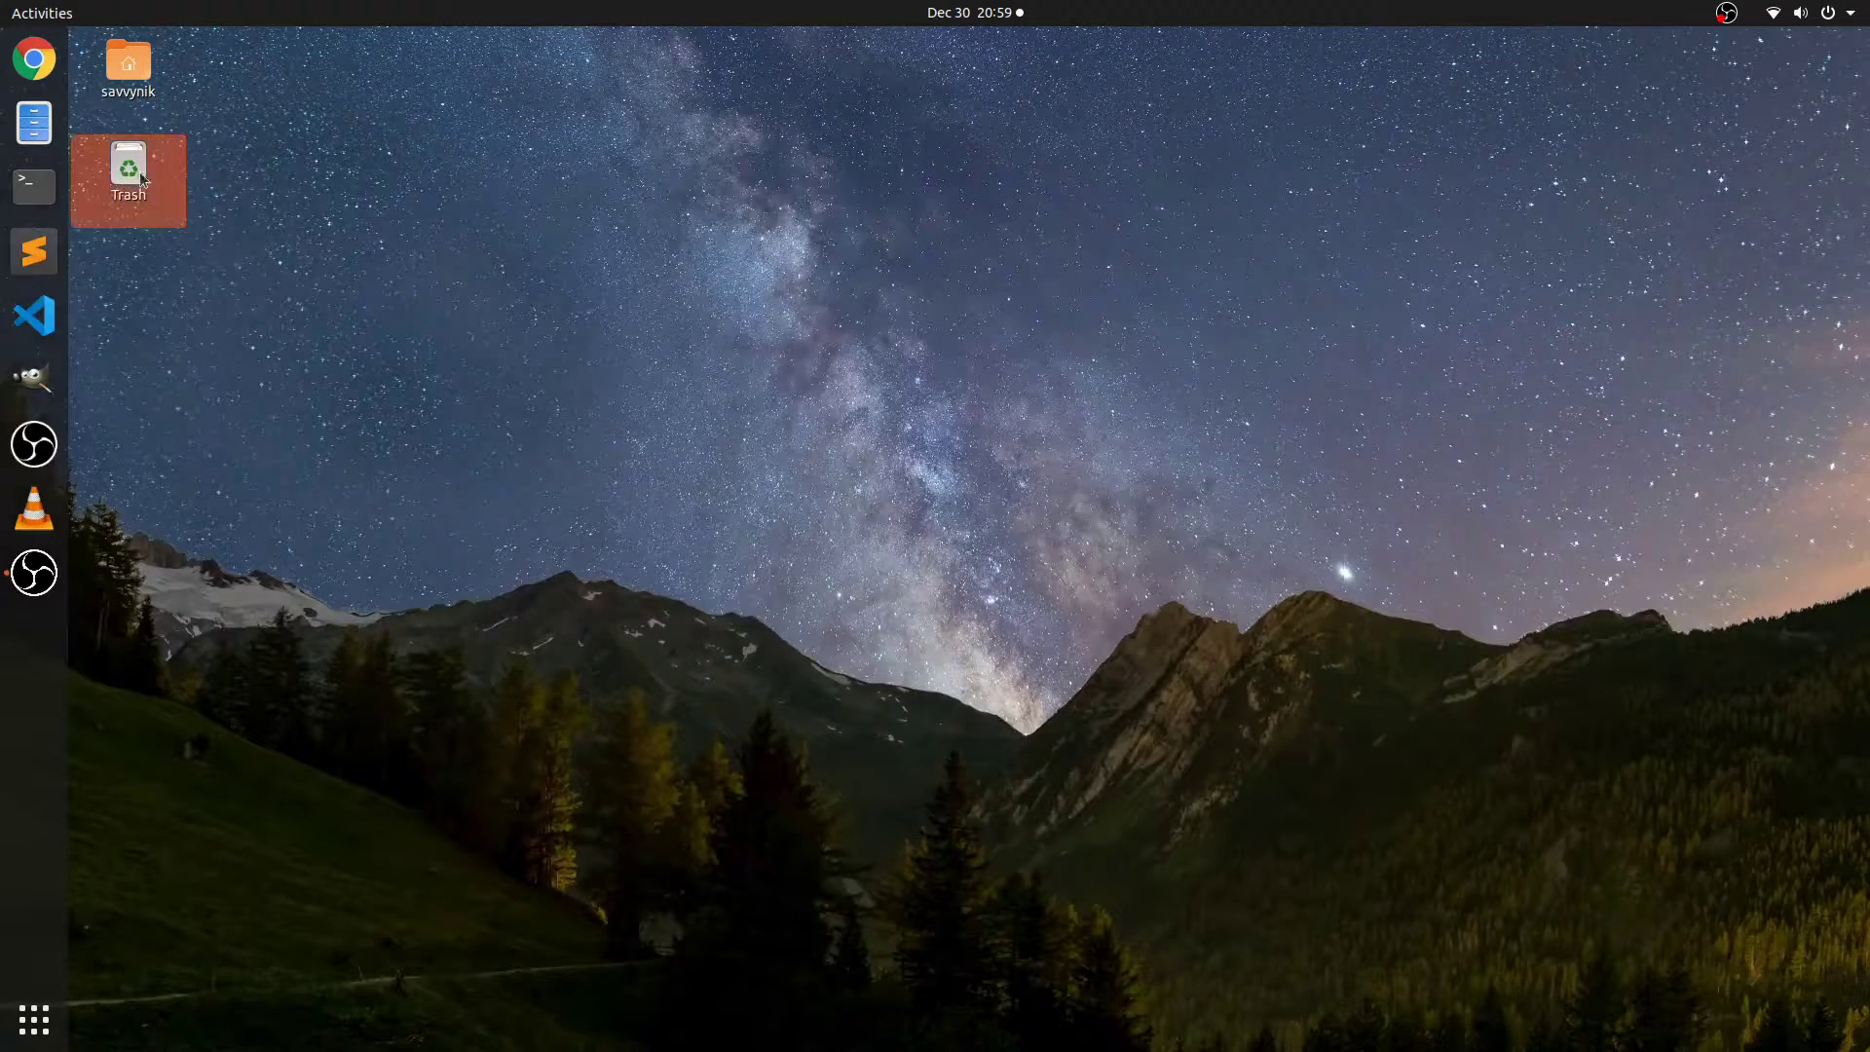
{"action": "double_click", "coordinate": [141, 178]}
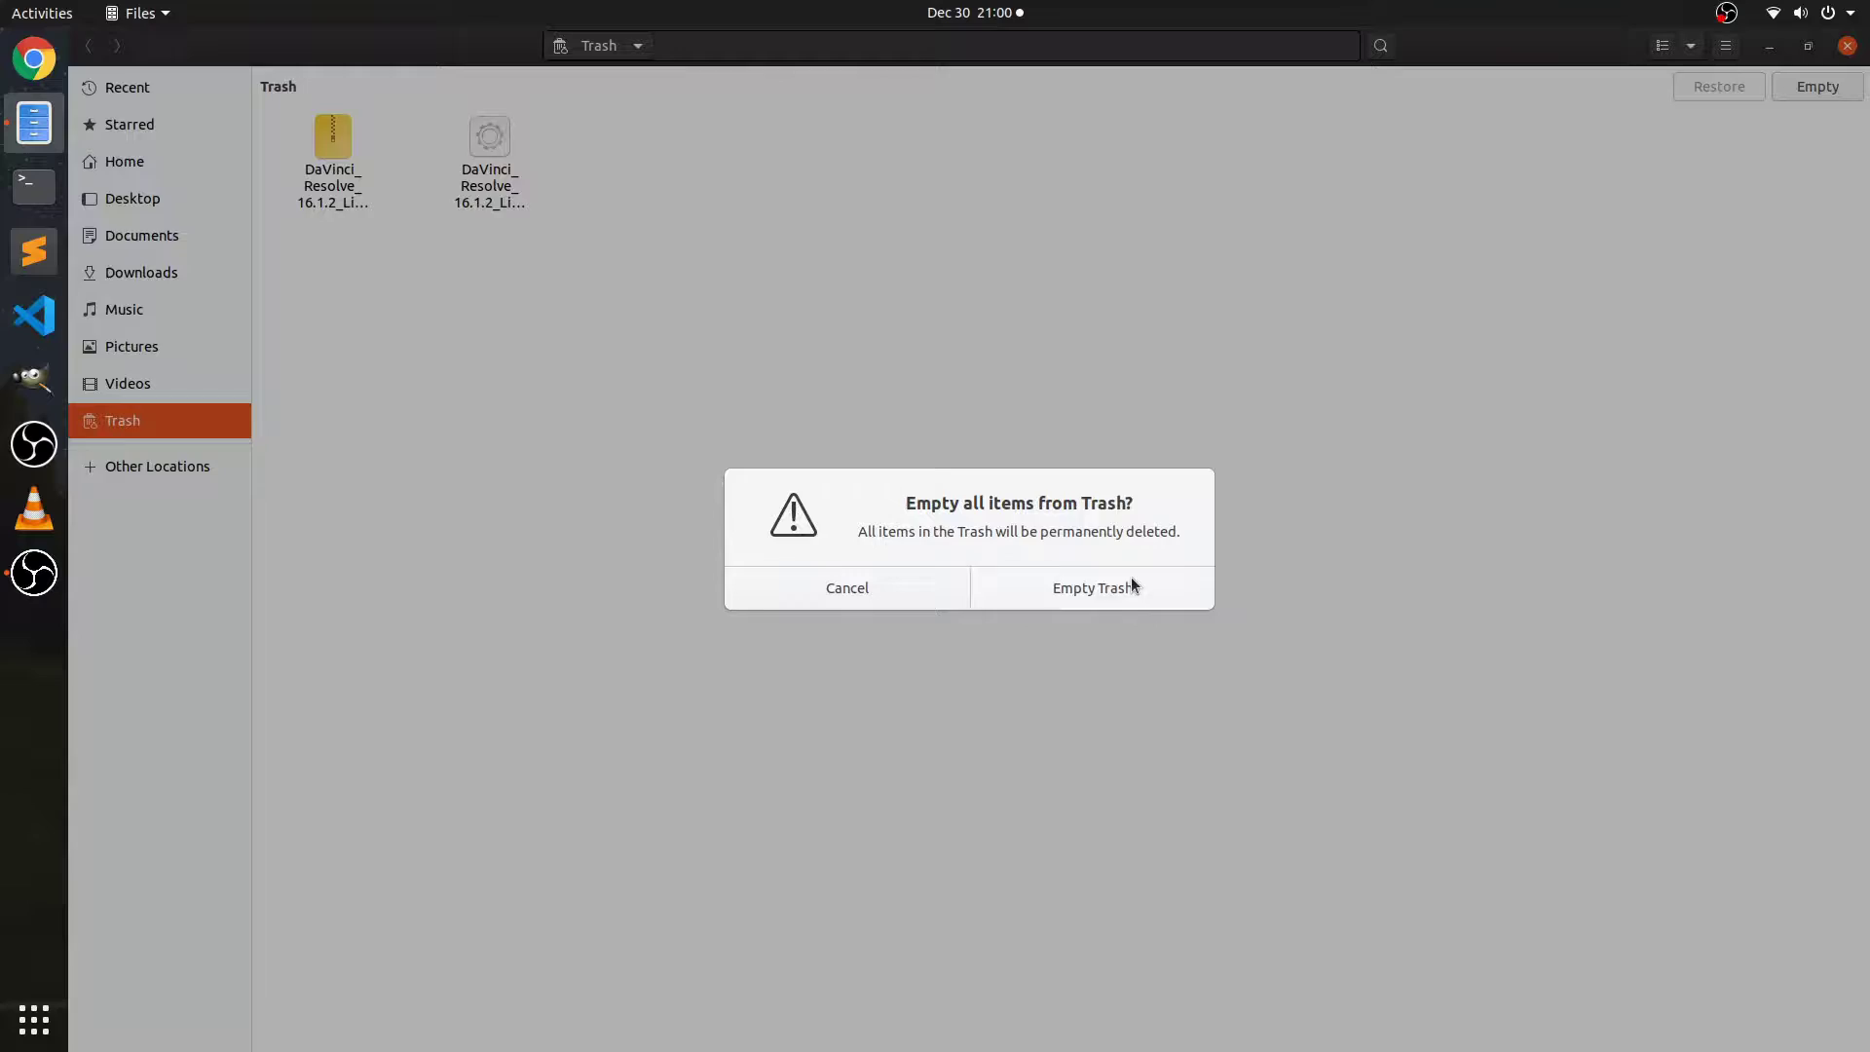
{"action": "left_click", "coordinate": [1133, 586]}
{"action": "left_click", "coordinate": [1846, 46]}
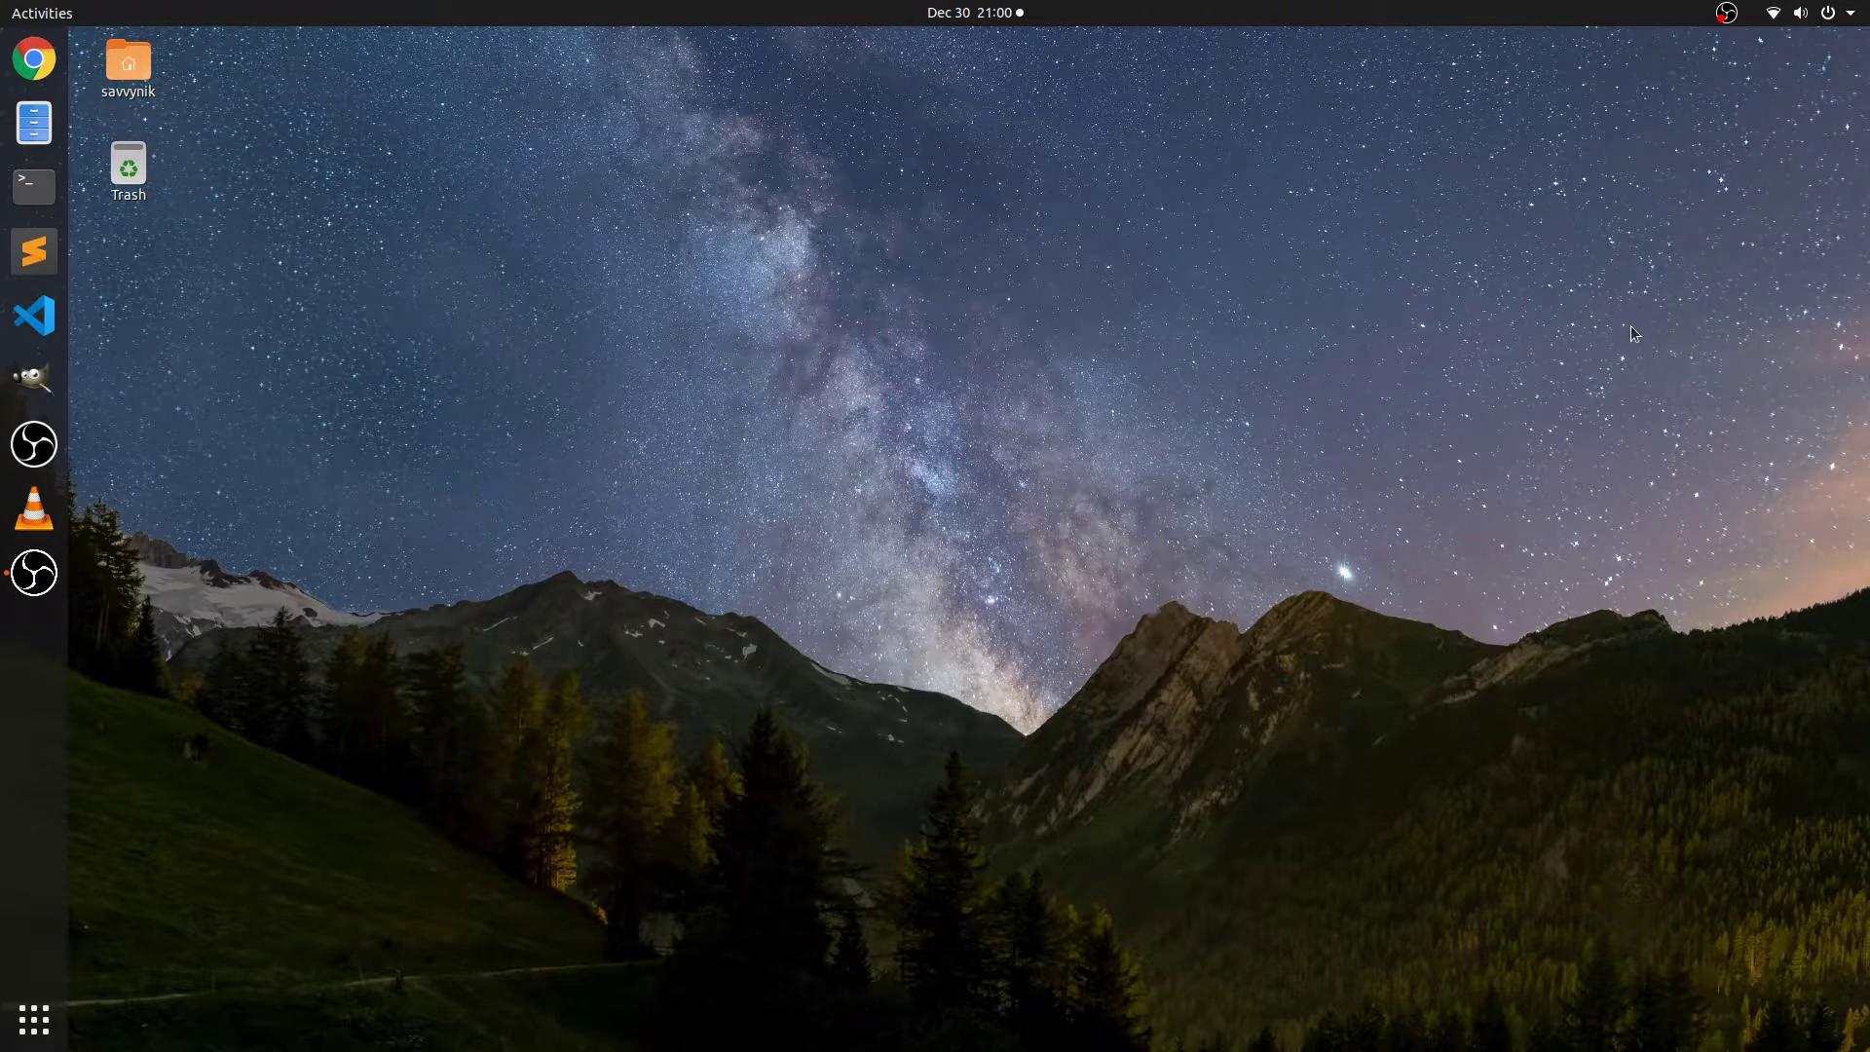
- Open the Bluetooth page in Settings and move the window toward the screen centre
{"action": "left_click", "coordinate": [1849, 14]}
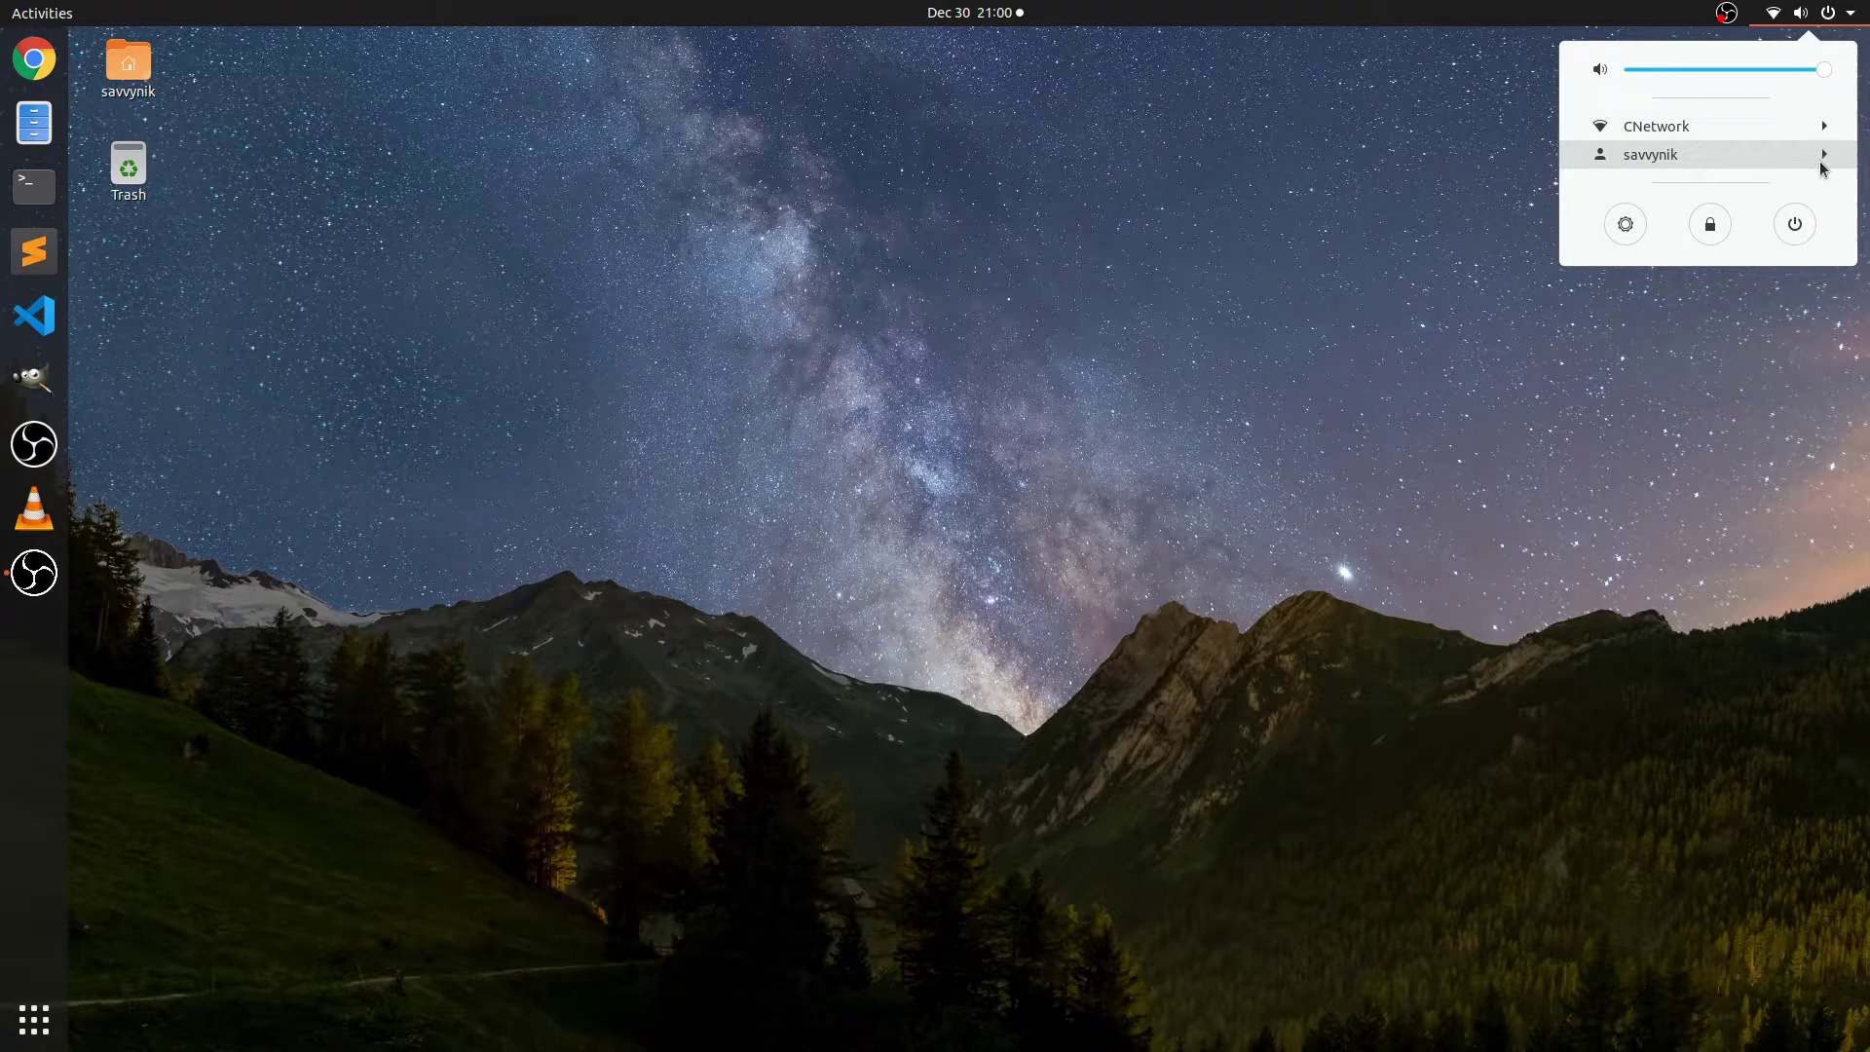
{"action": "left_click", "coordinate": [1626, 225]}
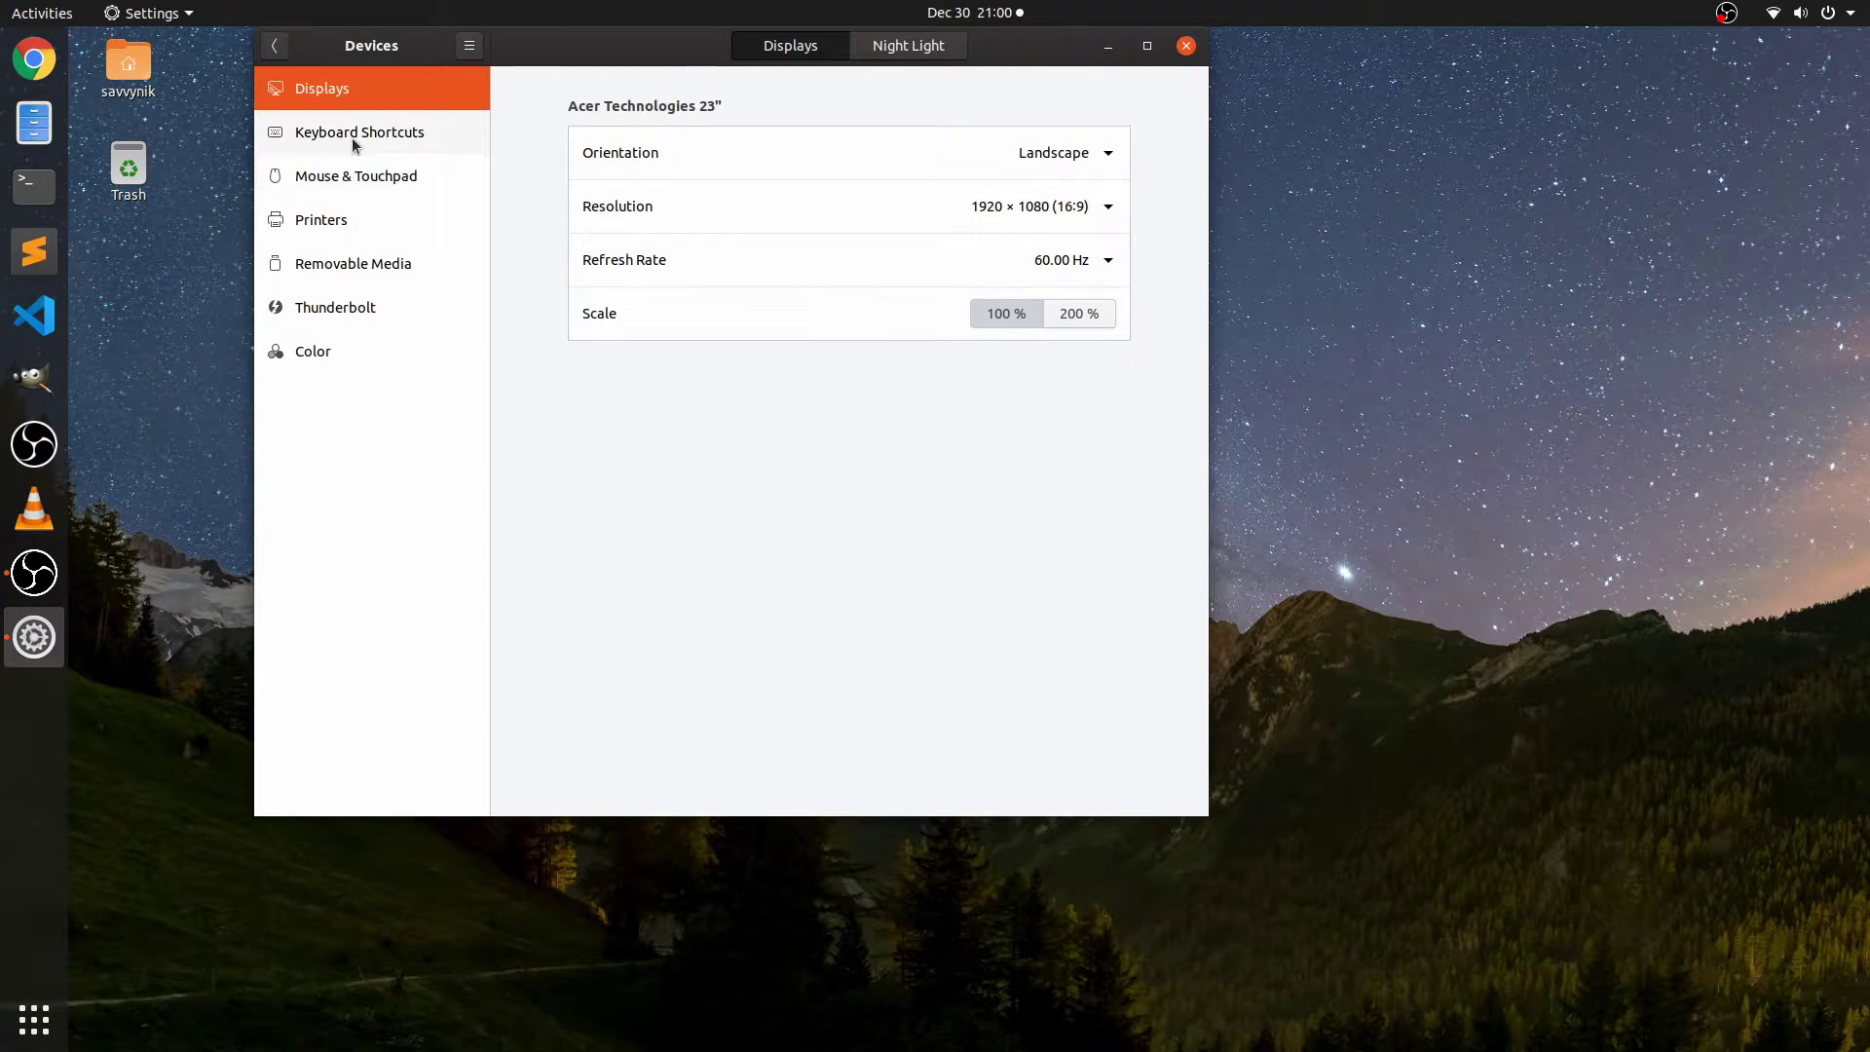
{"action": "left_click", "coordinate": [273, 46]}
{"action": "left_click", "coordinate": [355, 131]}
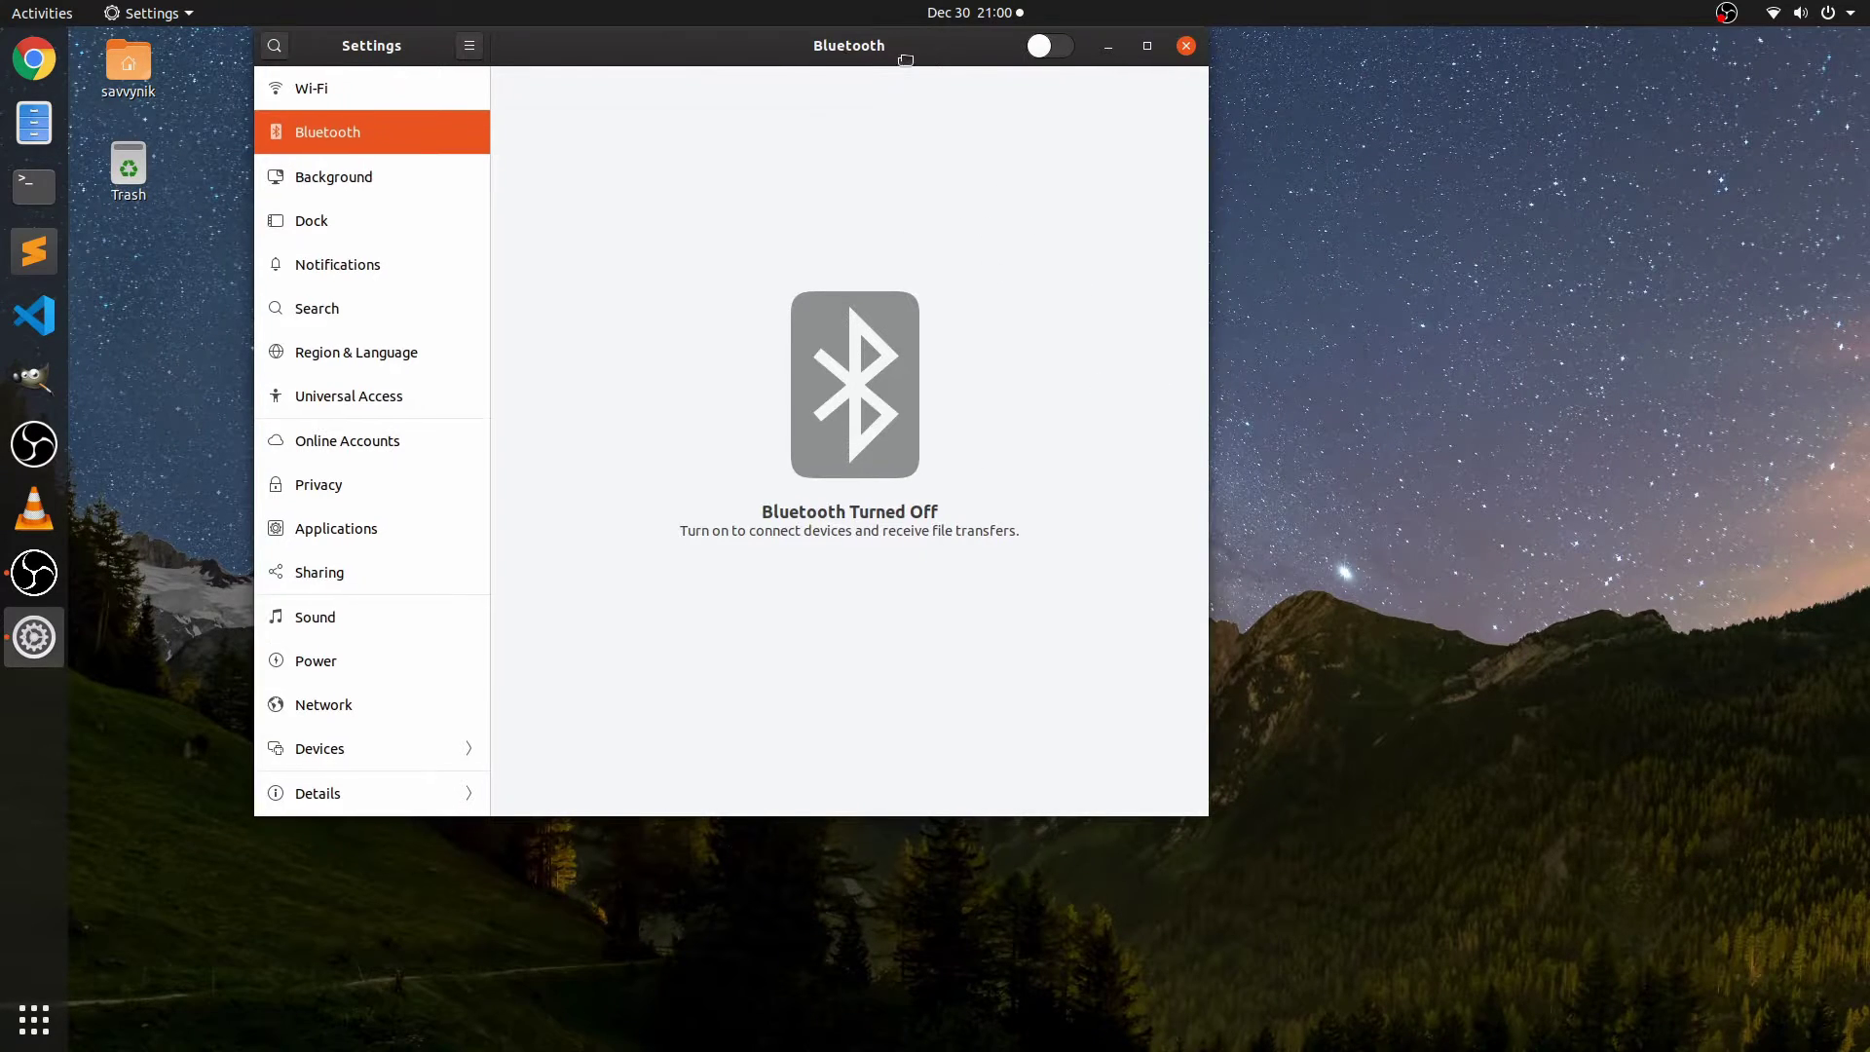
{"action": "left_click_drag", "start_coordinate": [902, 55], "coordinate": [1078, 103]}
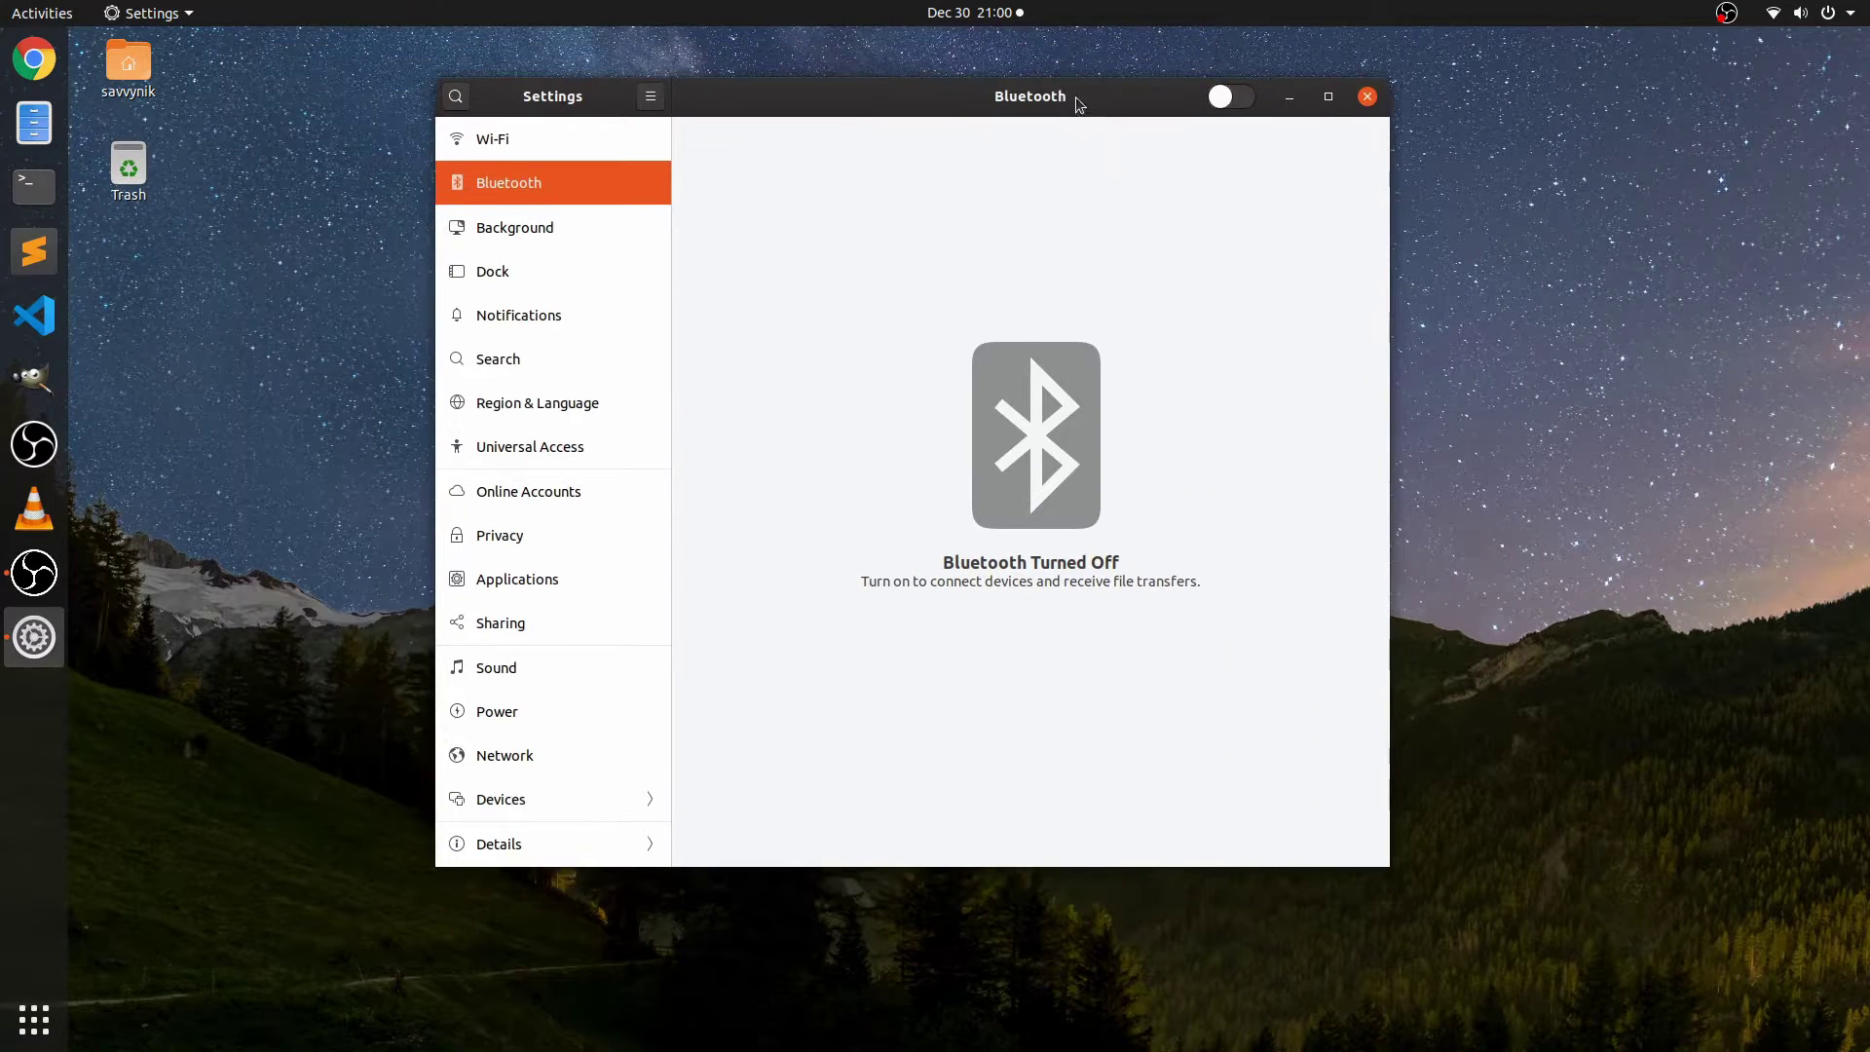
- Turn Bluetooth on and connect to the Bose Color II SoundLink speaker
{"action": "left_click", "coordinate": [1222, 98]}
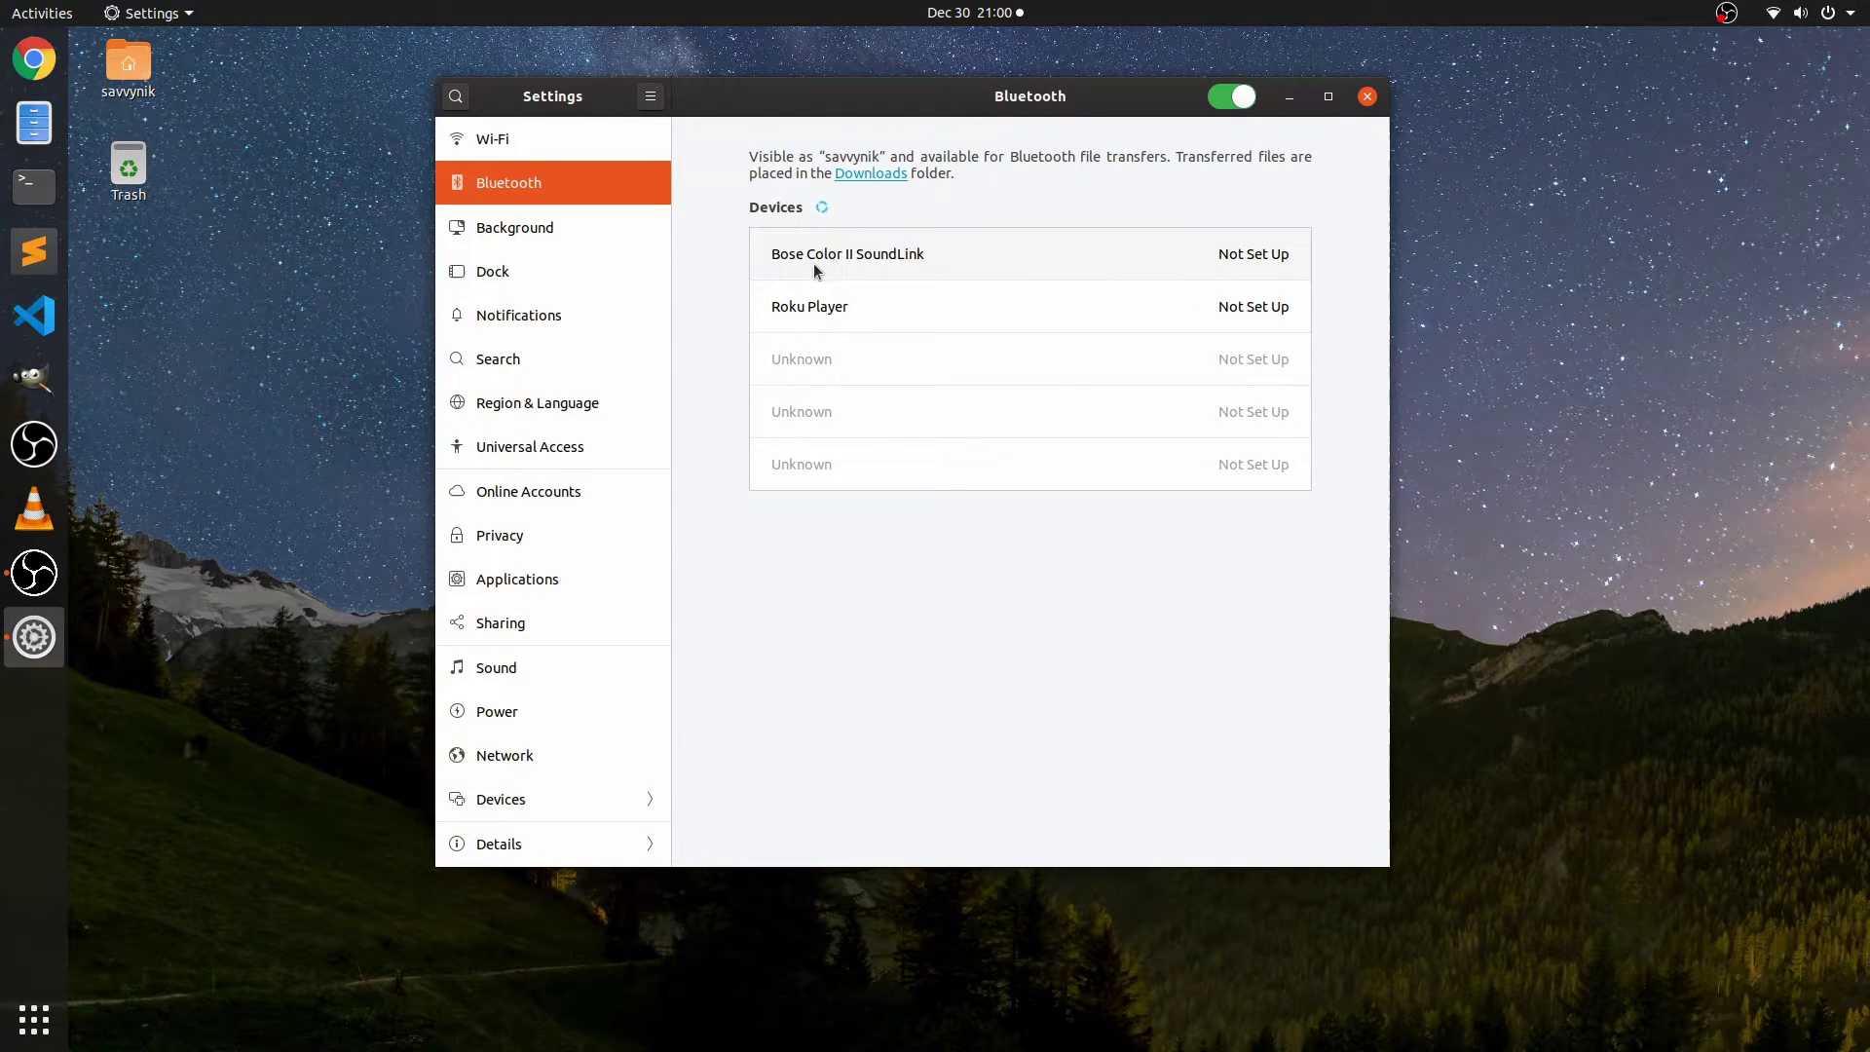
{"action": "left_click", "coordinate": [969, 255]}
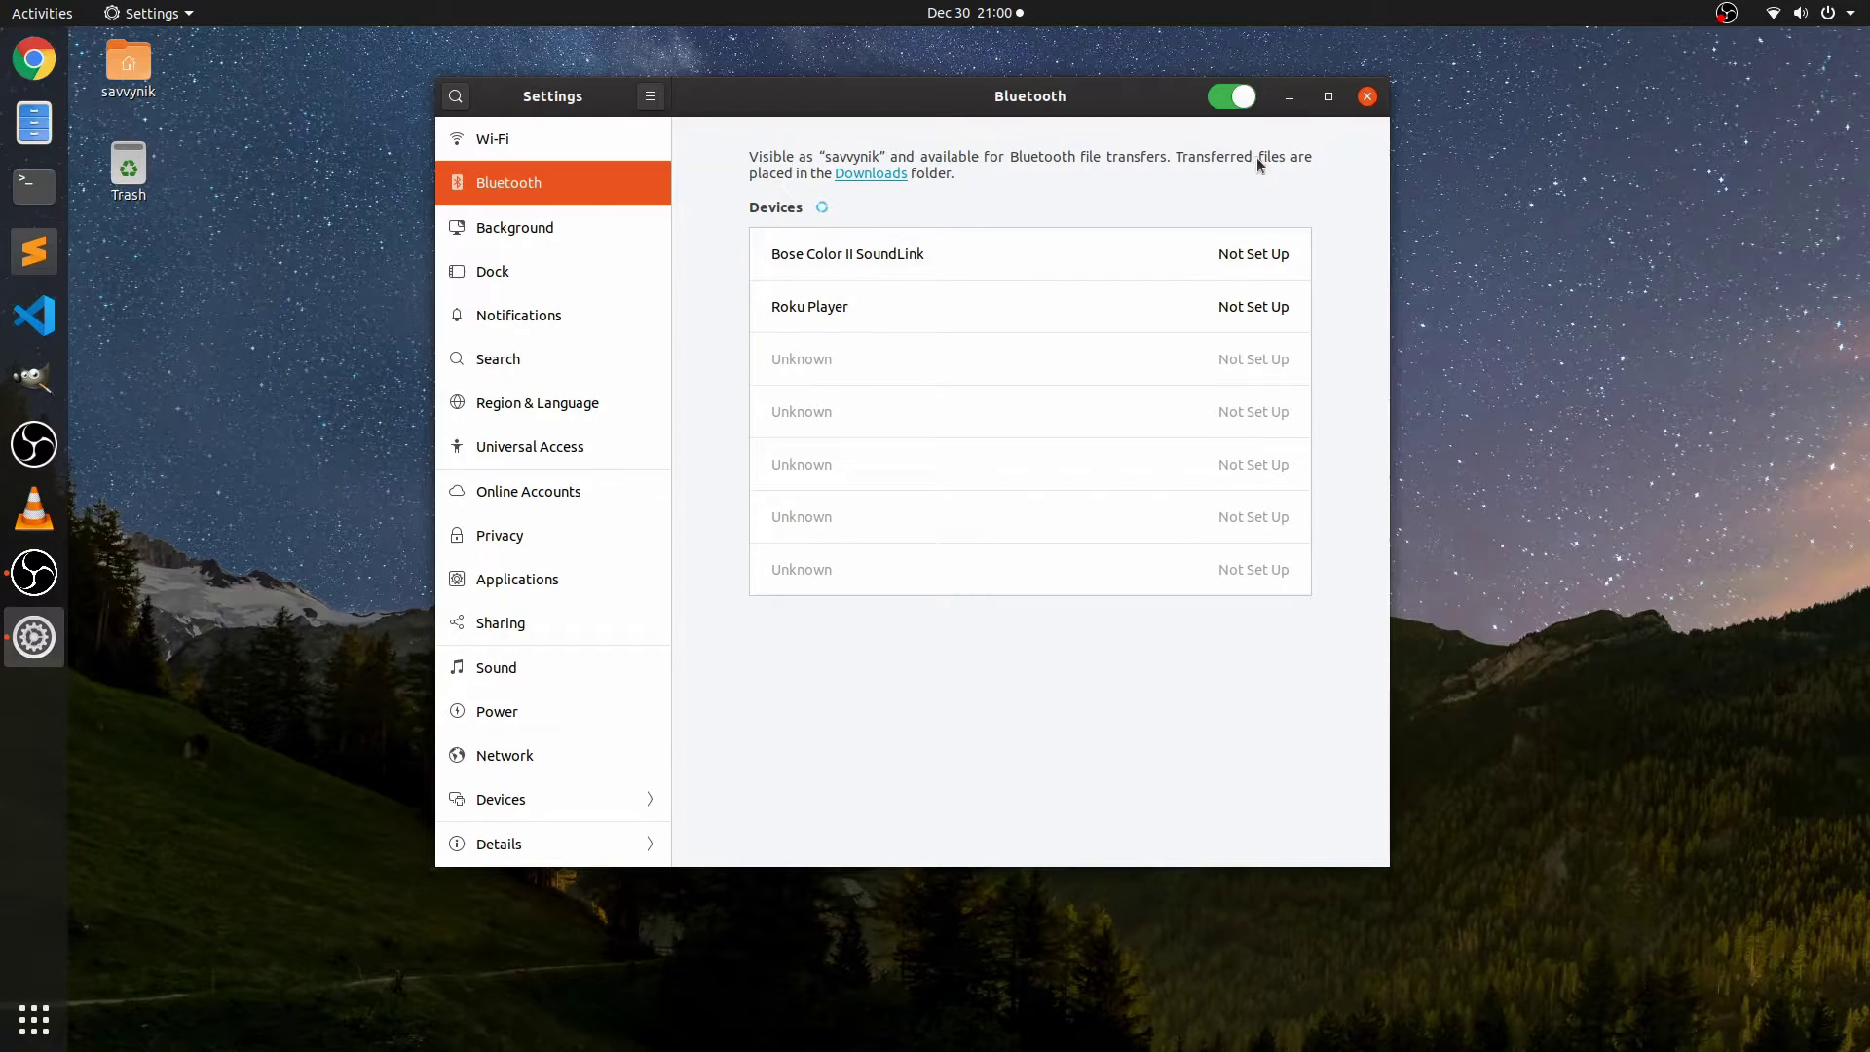
{"action": "left_click", "coordinate": [1188, 269]}
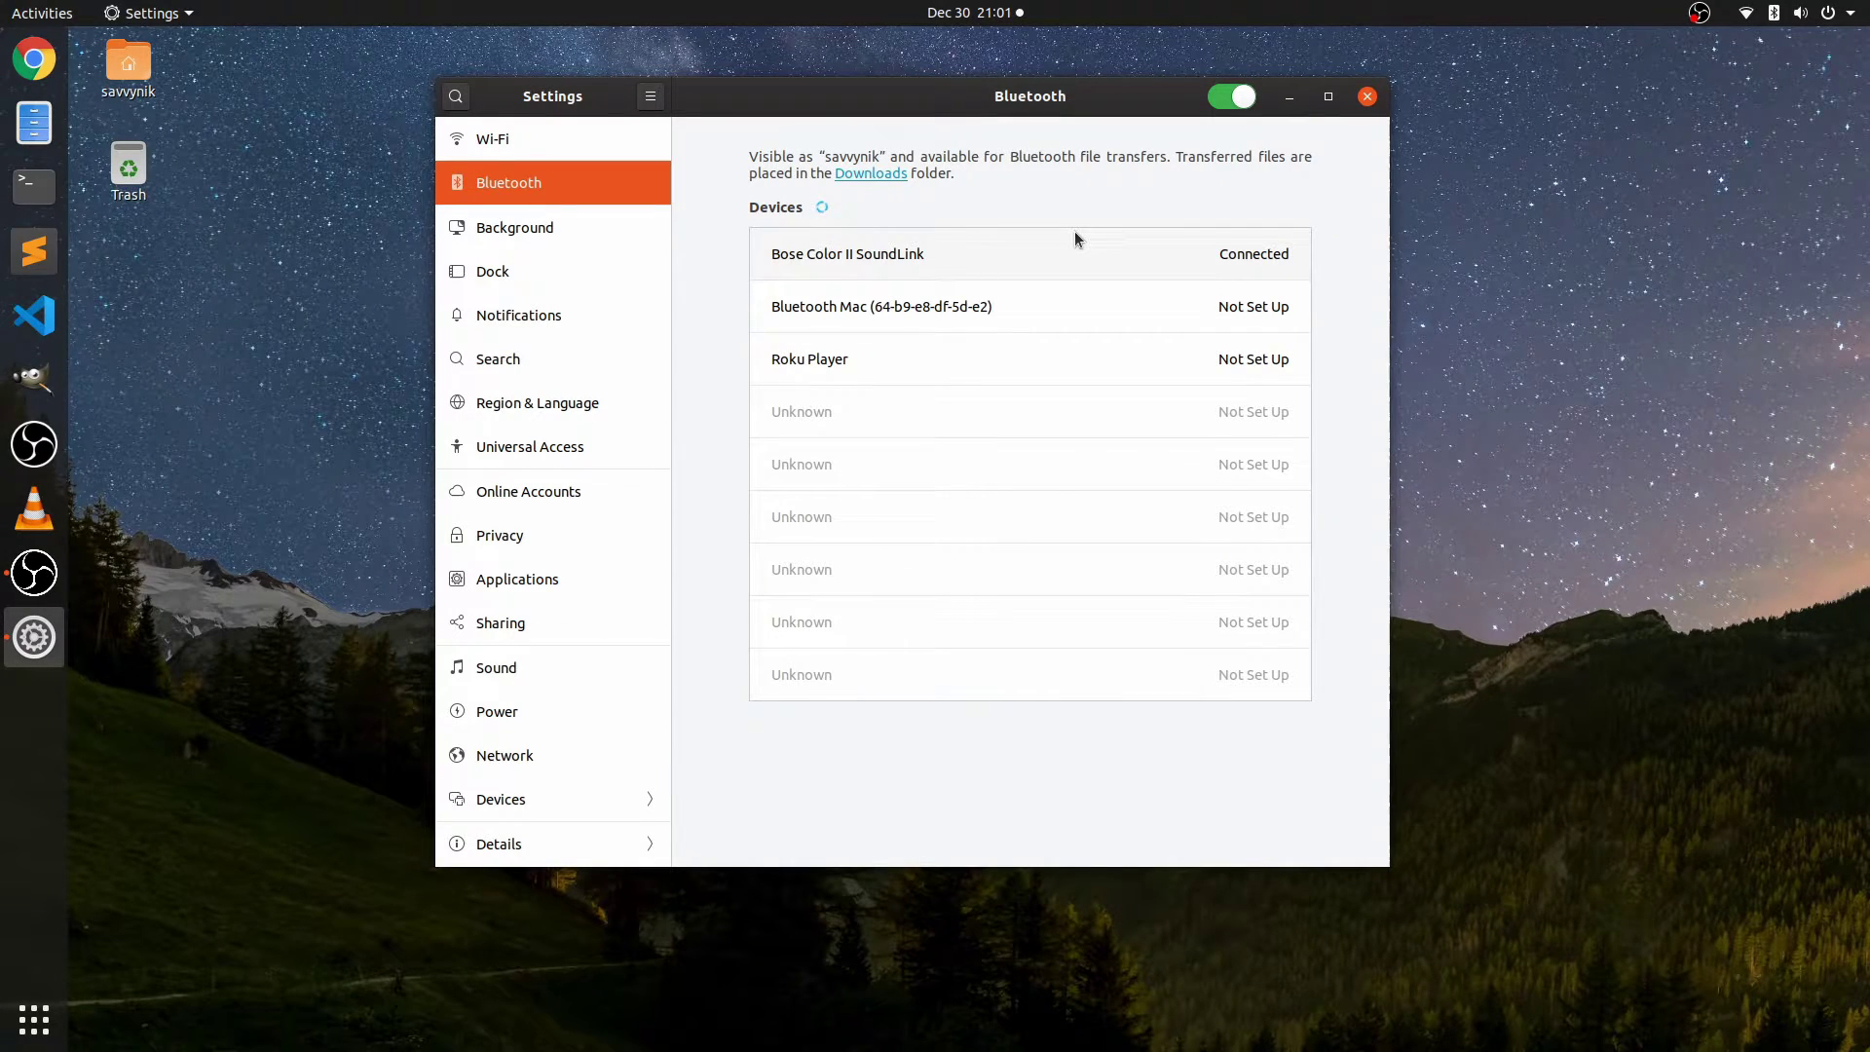
- Set the dock's Position on screen to Bottom on the Dock settings page
{"action": "left_click", "coordinate": [514, 232]}
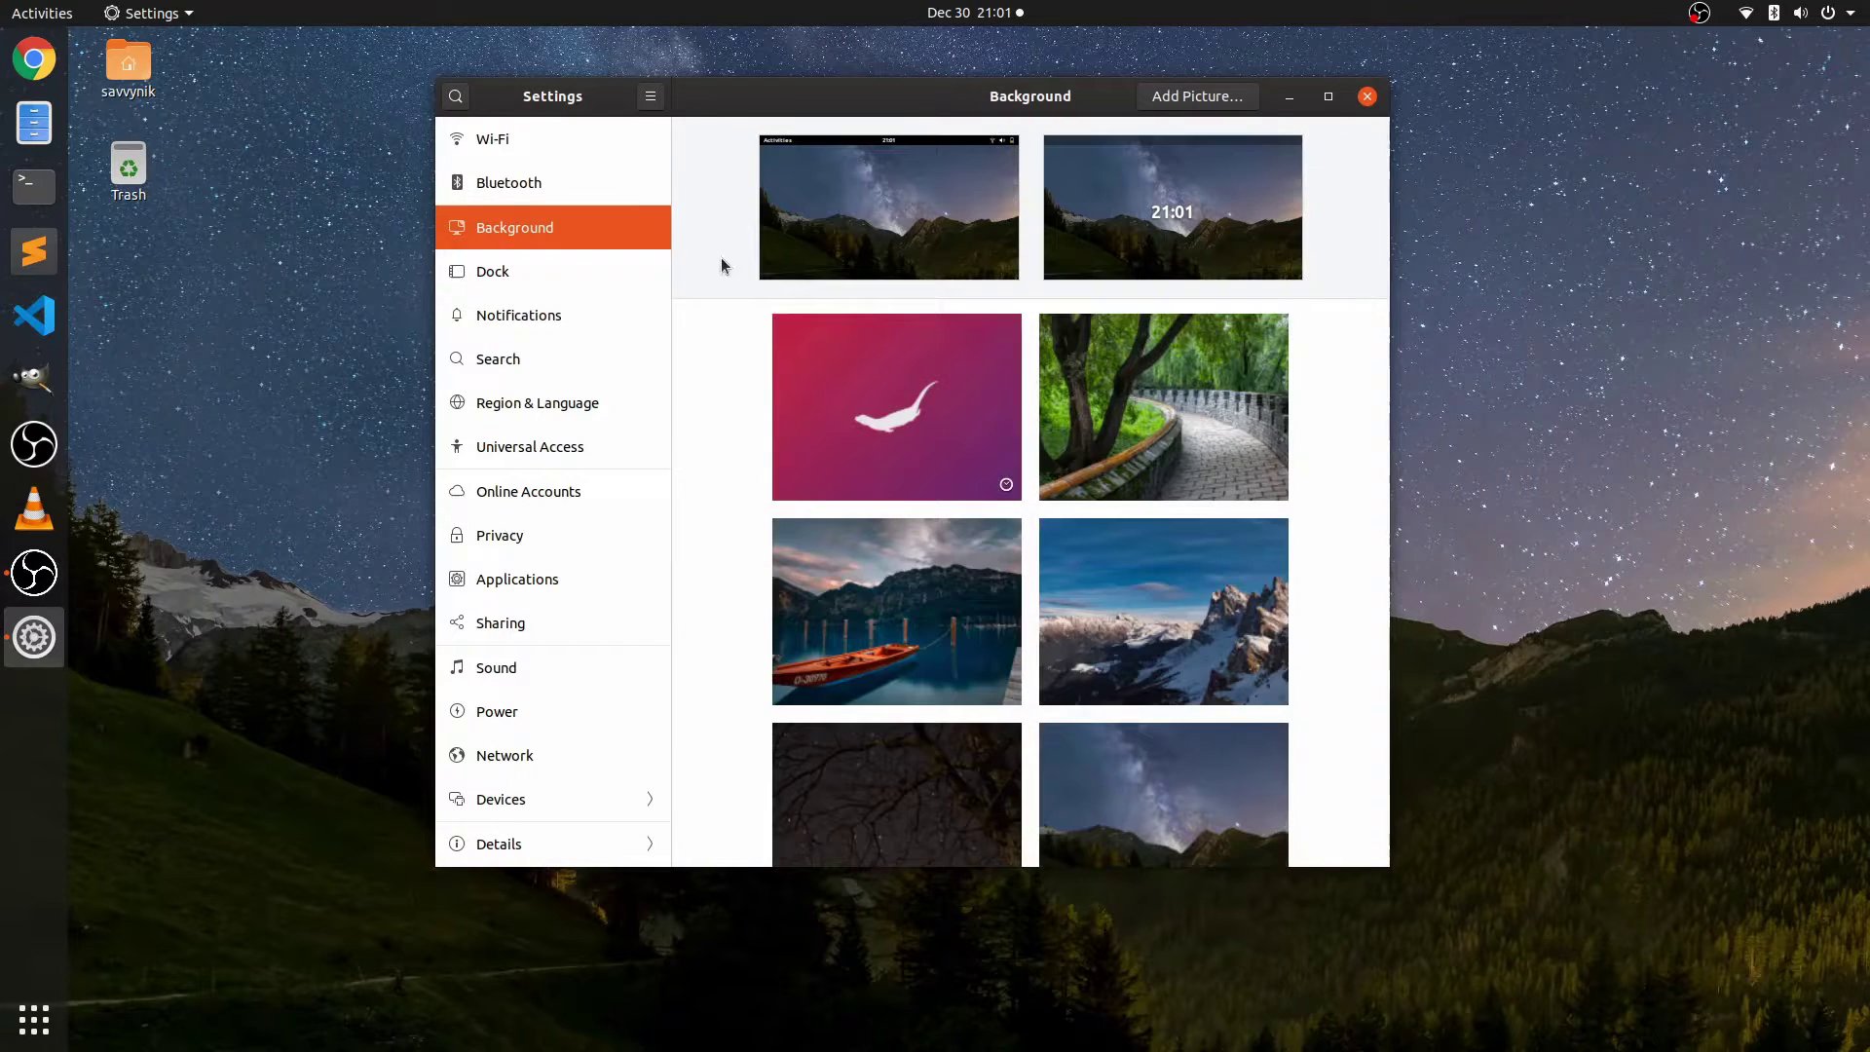
{"action": "left_click", "coordinate": [511, 274]}
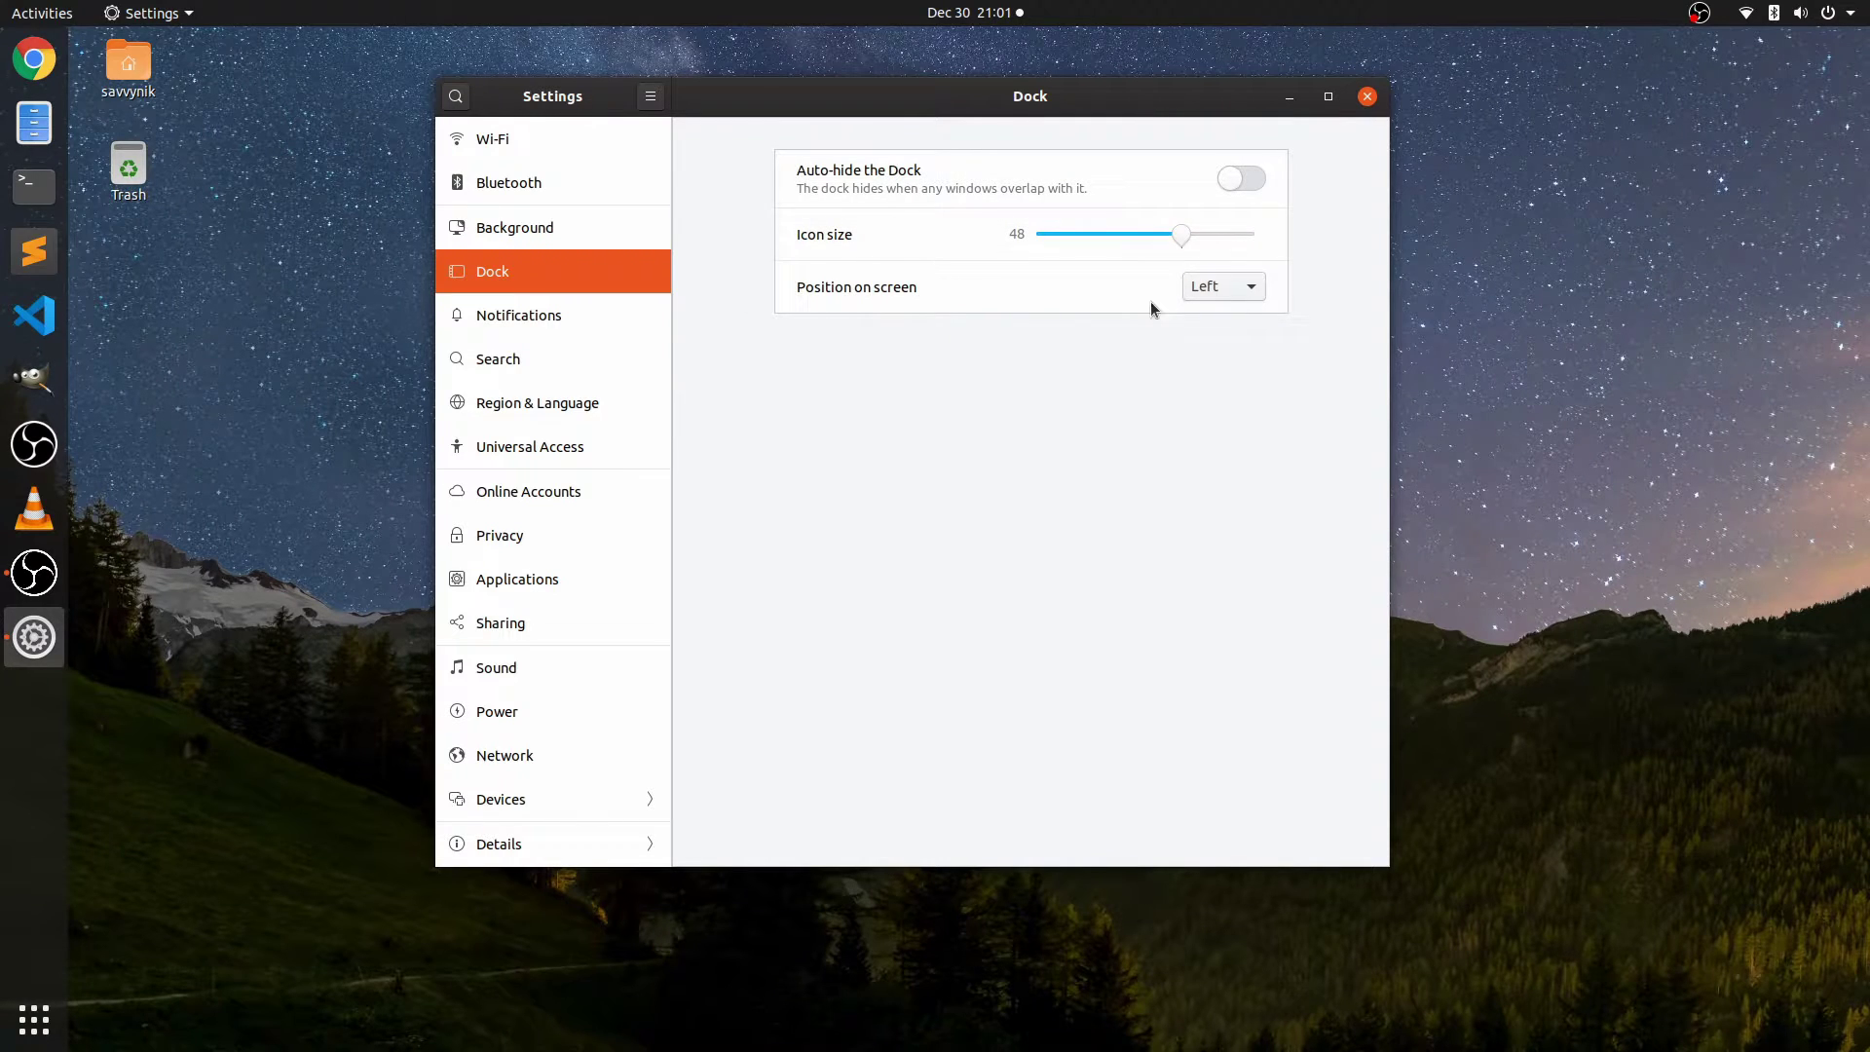
{"action": "left_click", "coordinate": [1250, 294]}
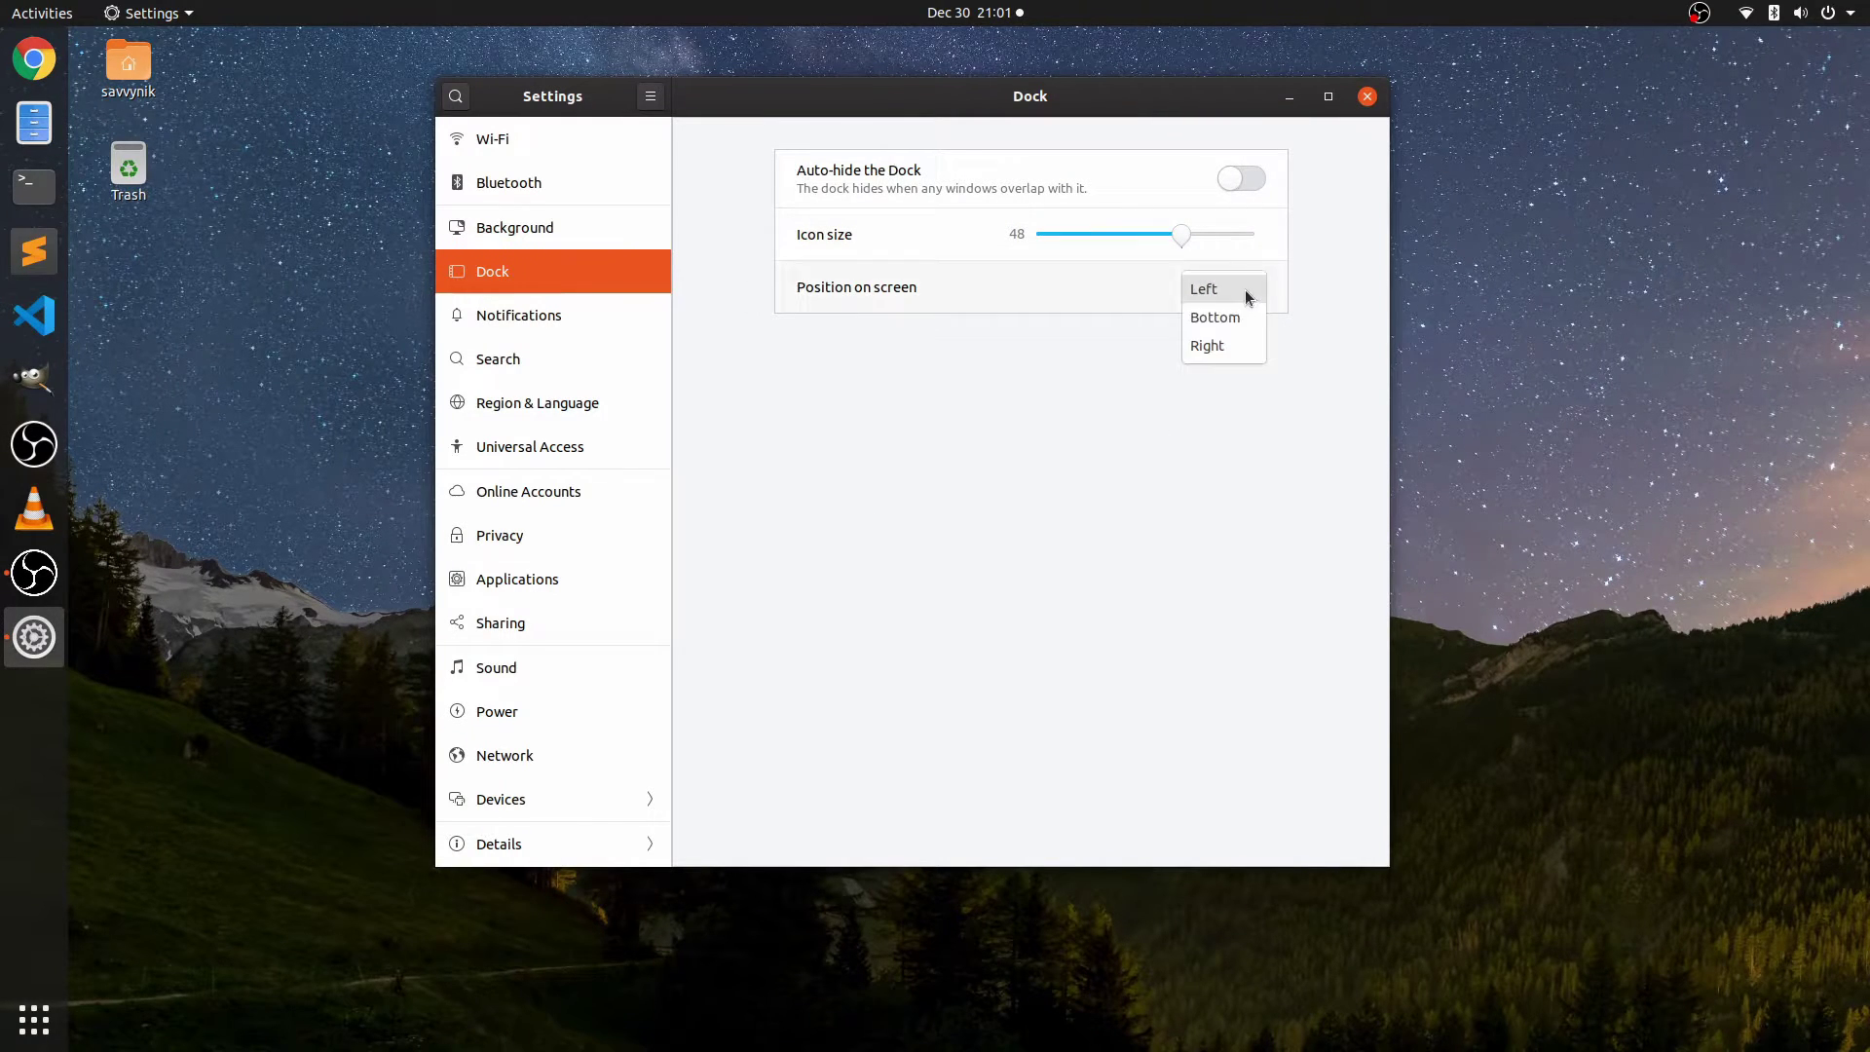
{"action": "left_click", "coordinate": [1222, 317]}
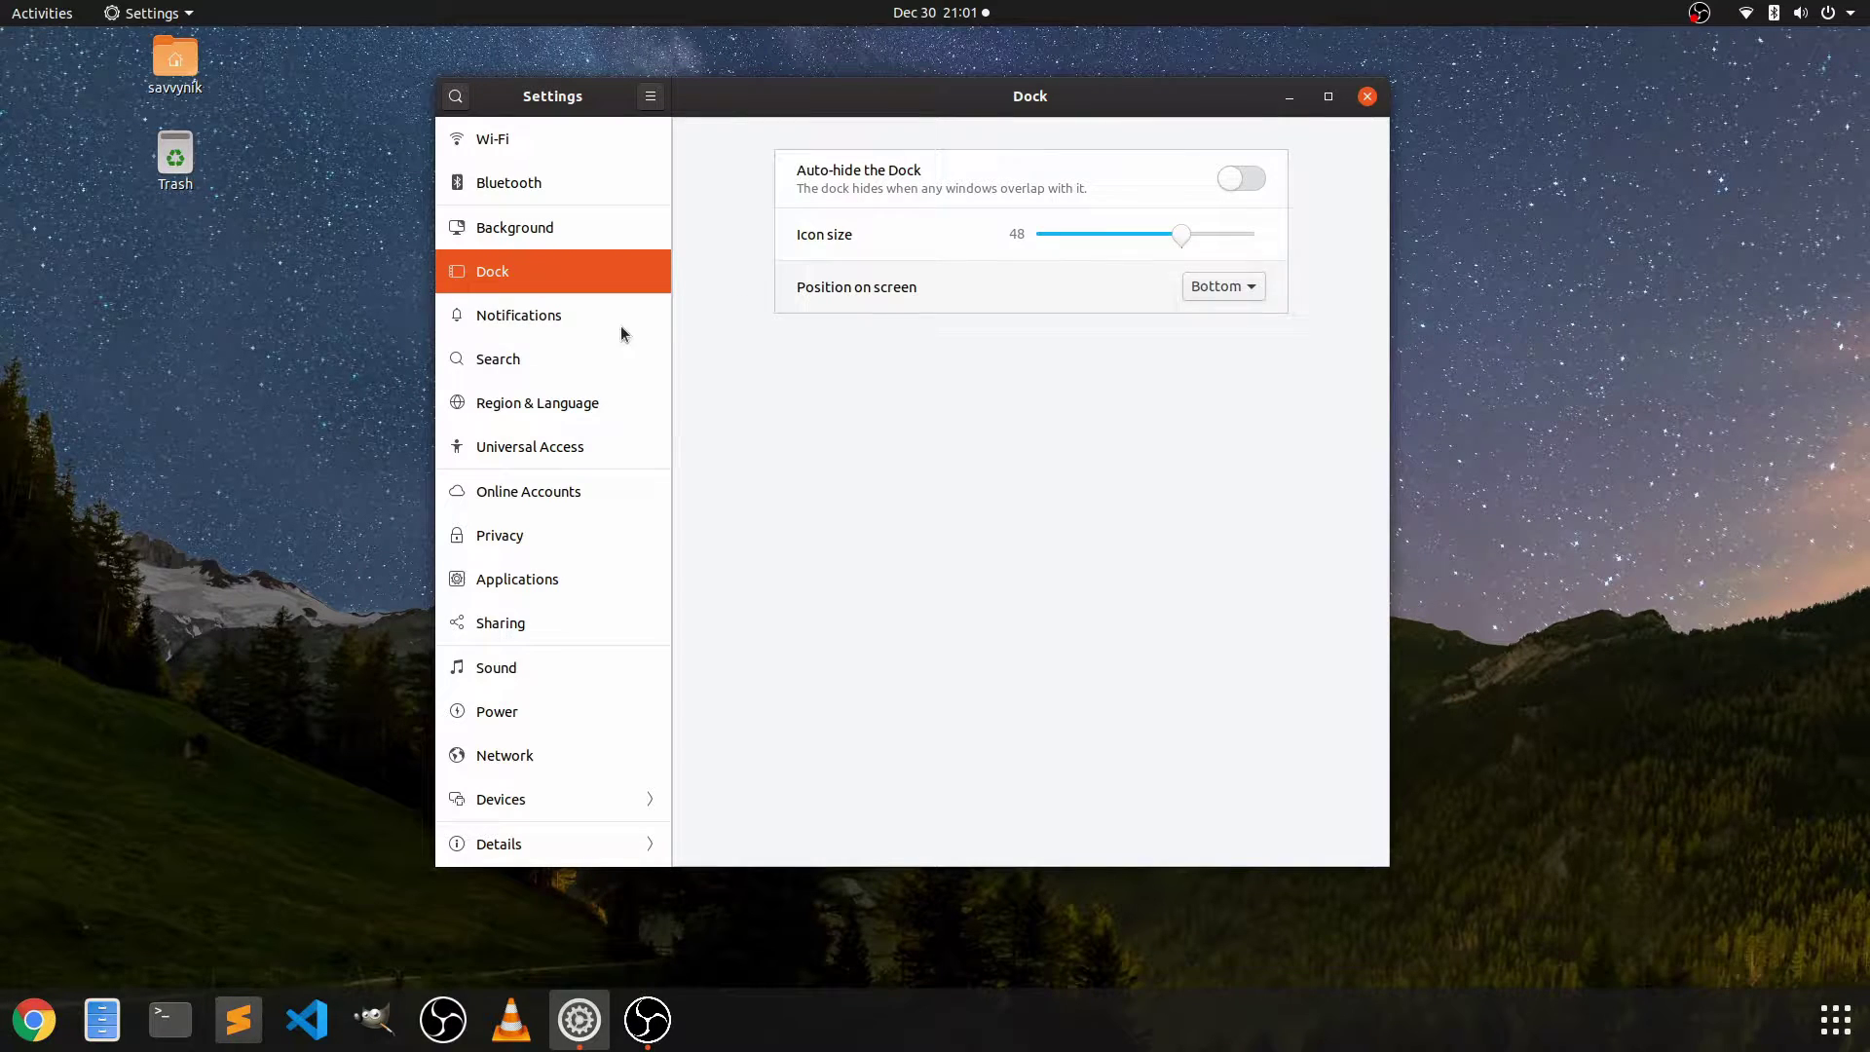
- Switch off Notification Popups and Lock Screen Notifications, then view the Search settings
{"action": "left_click", "coordinate": [544, 317]}
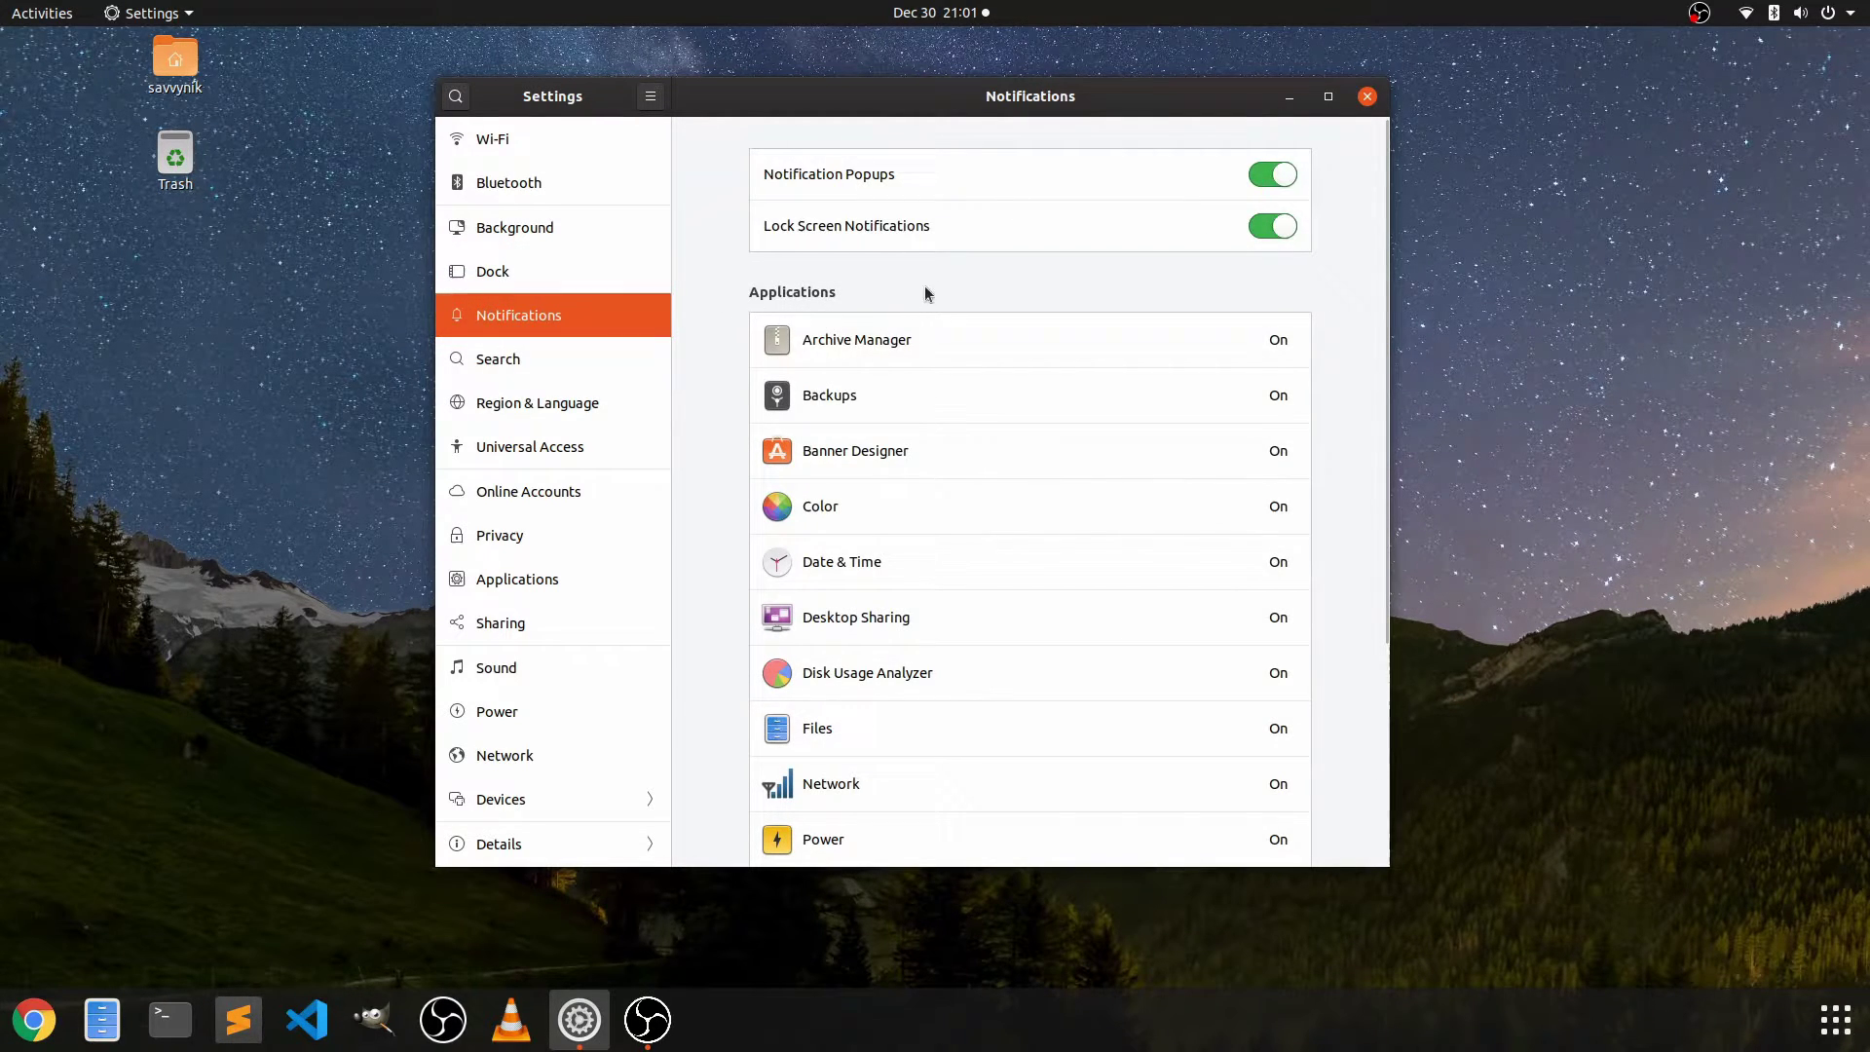
{"action": "left_click", "coordinate": [1272, 174]}
{"action": "left_click", "coordinate": [1273, 226]}
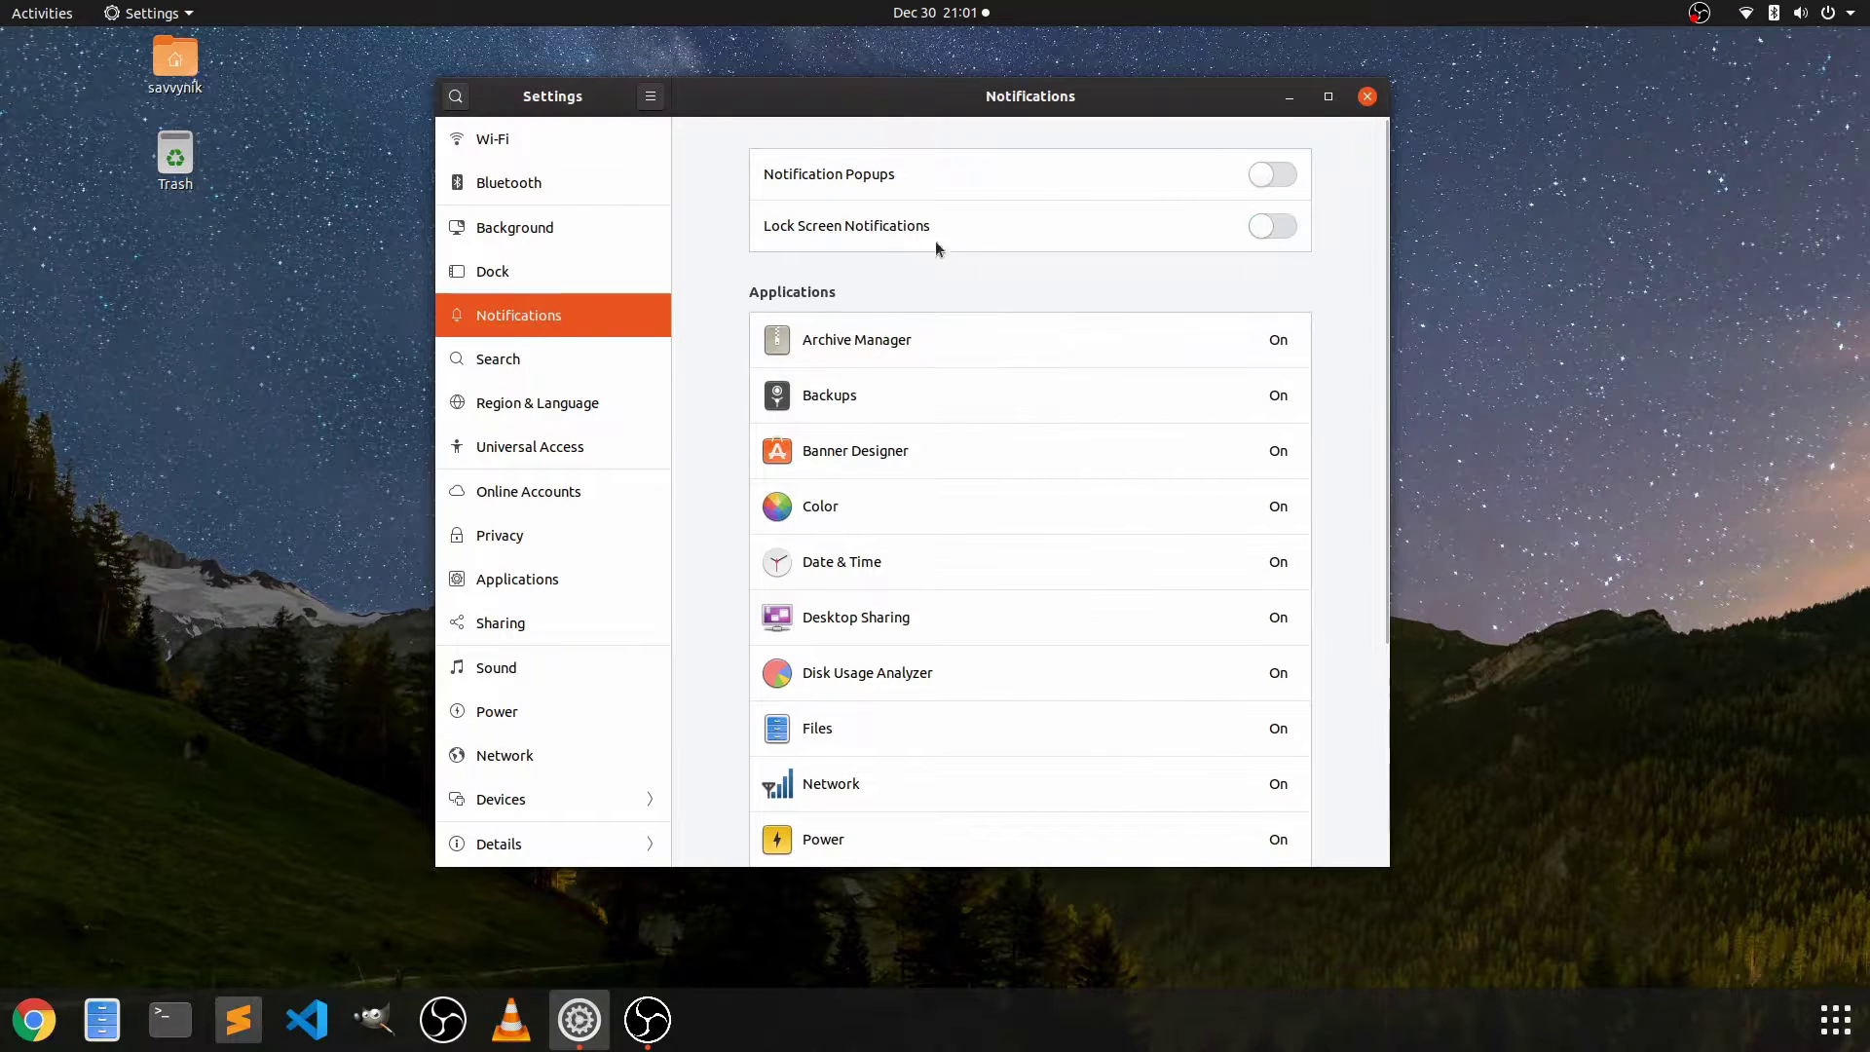
{"action": "left_click", "coordinate": [621, 351]}
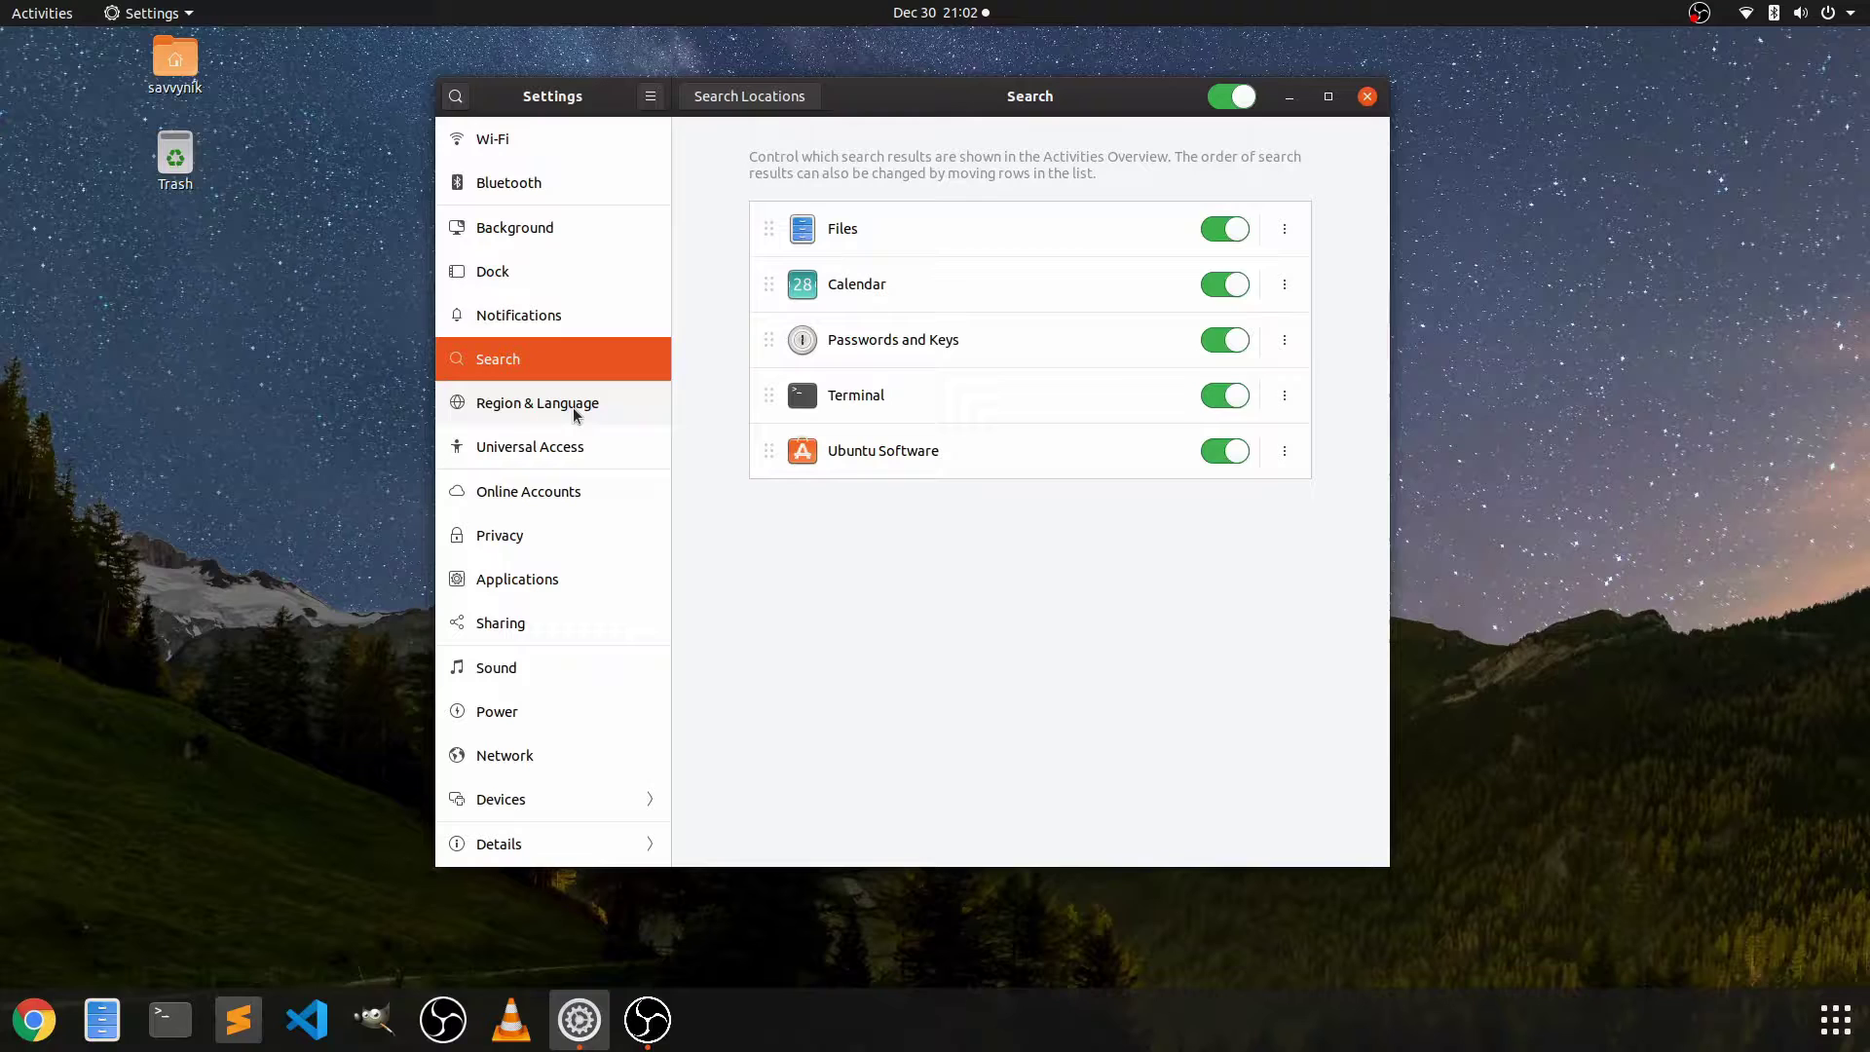
{"action": "left_click", "coordinate": [557, 709]}
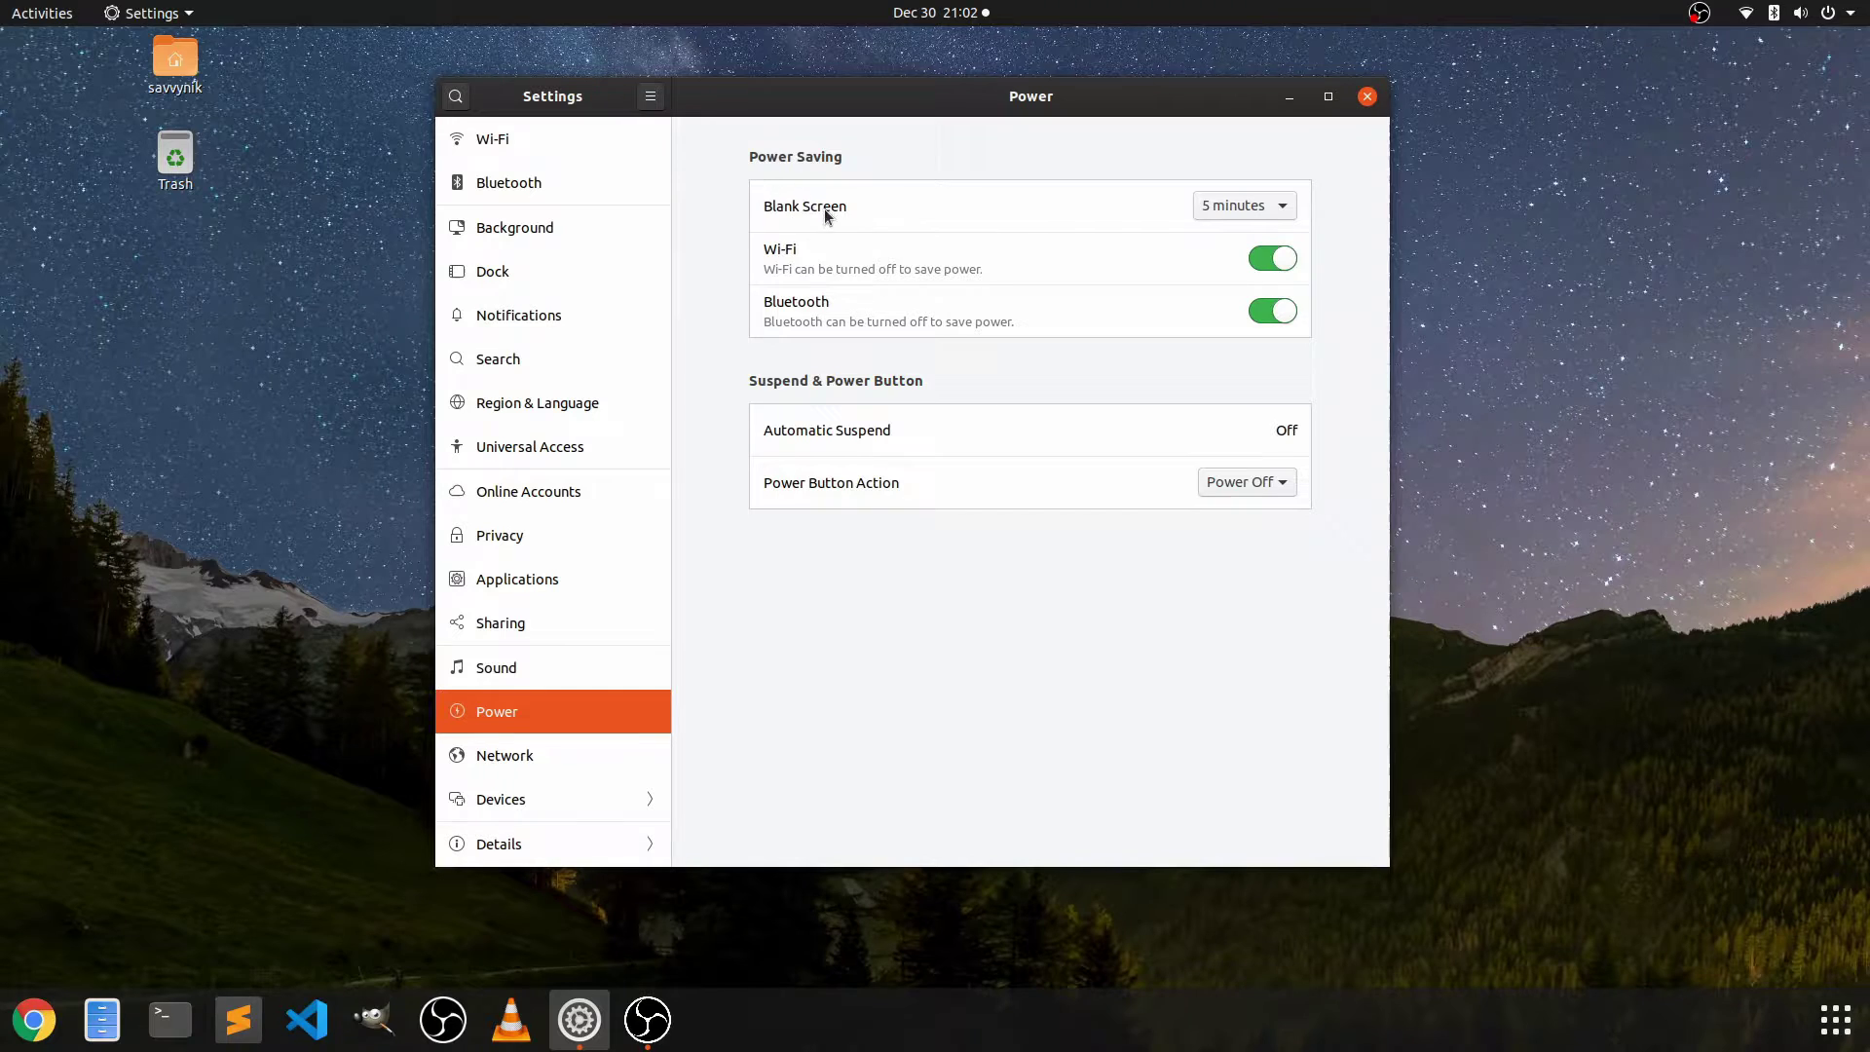
- Set Blank Screen to Never on the Power page
{"action": "left_click", "coordinate": [1271, 209]}
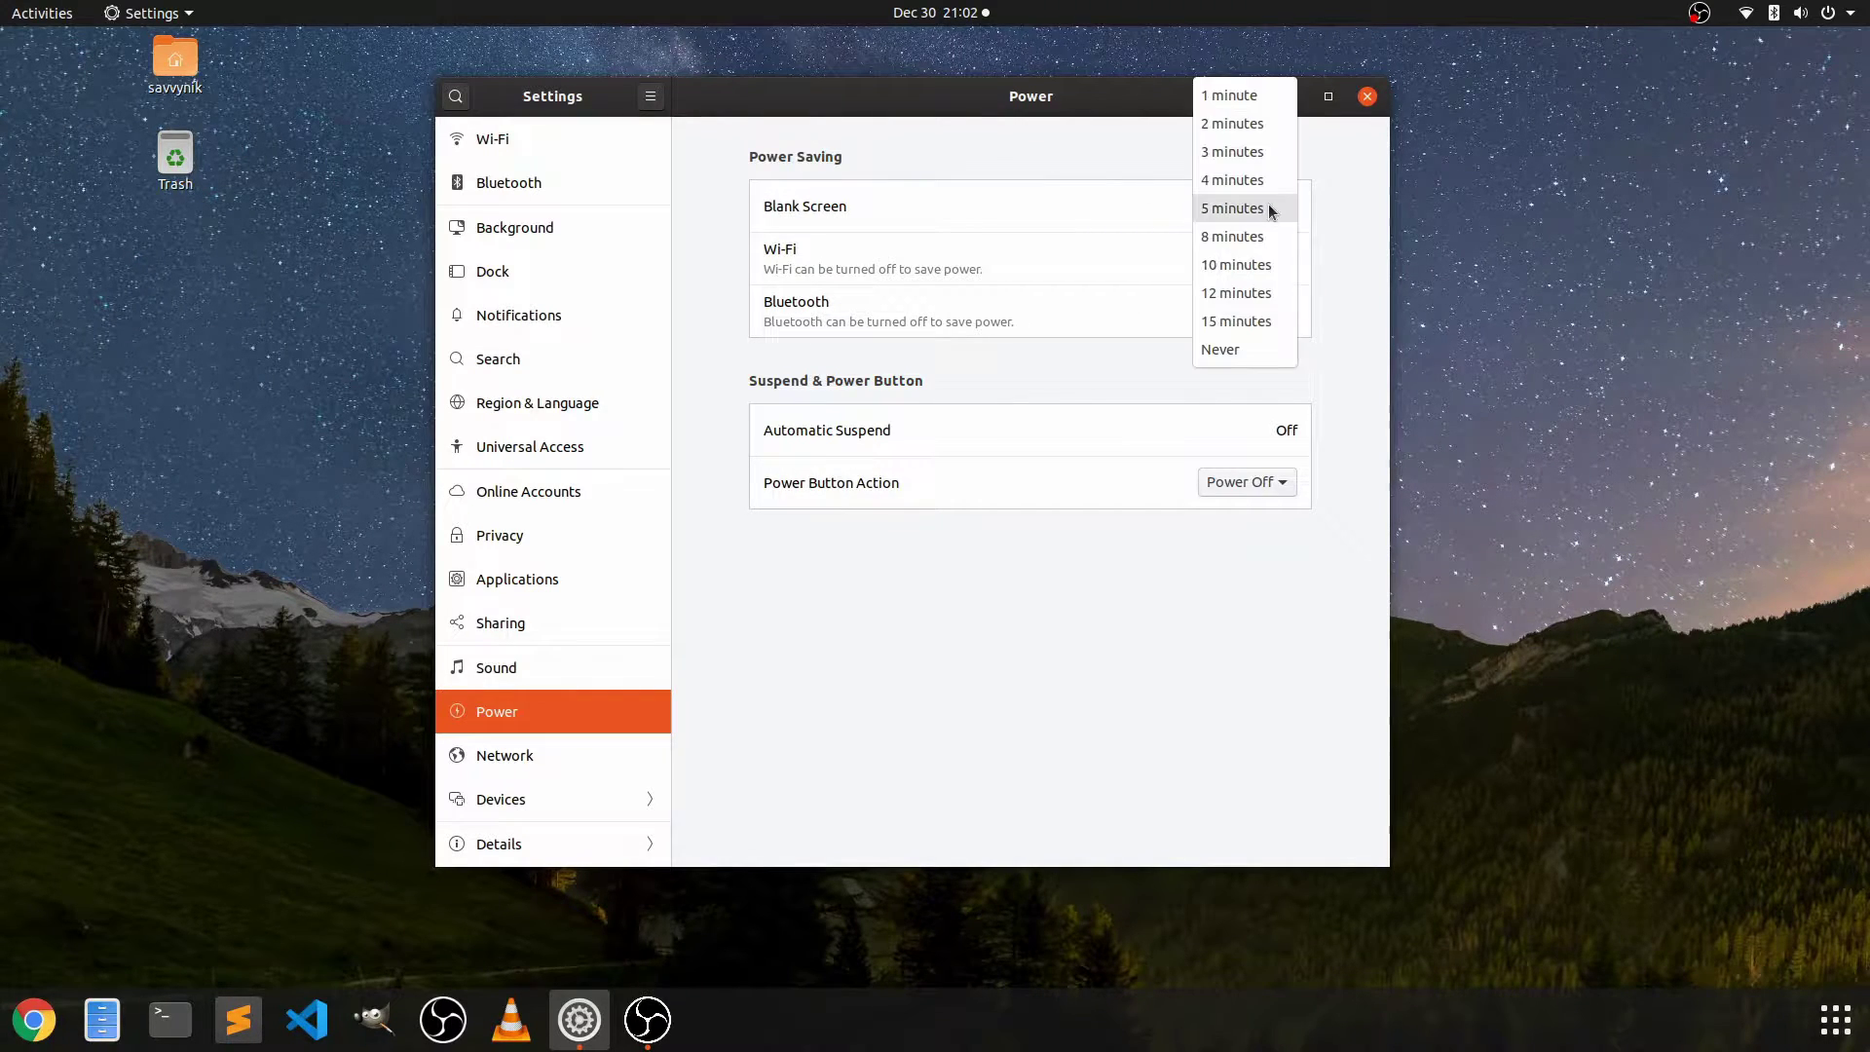
{"action": "left_click", "coordinate": [1263, 352]}
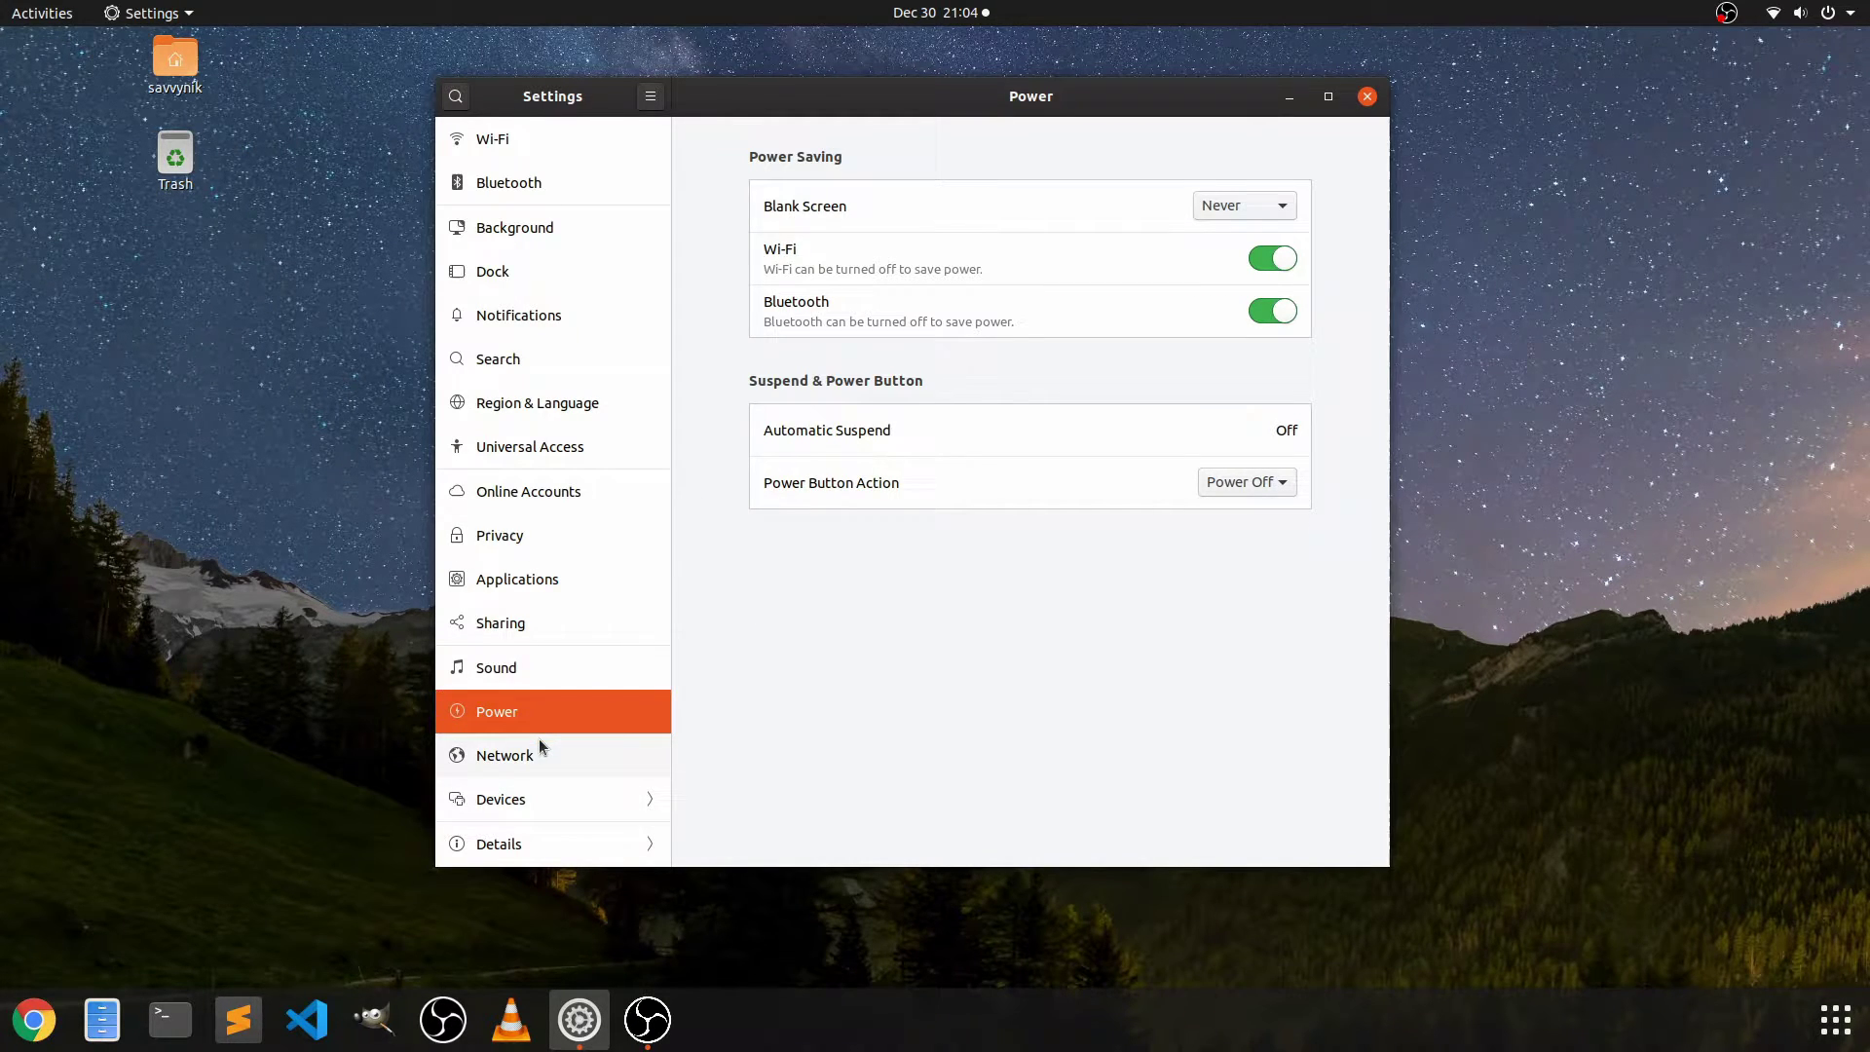
- Open the About page and highlight the graphics card and GNOME version values
{"action": "left_click", "coordinate": [541, 843]}
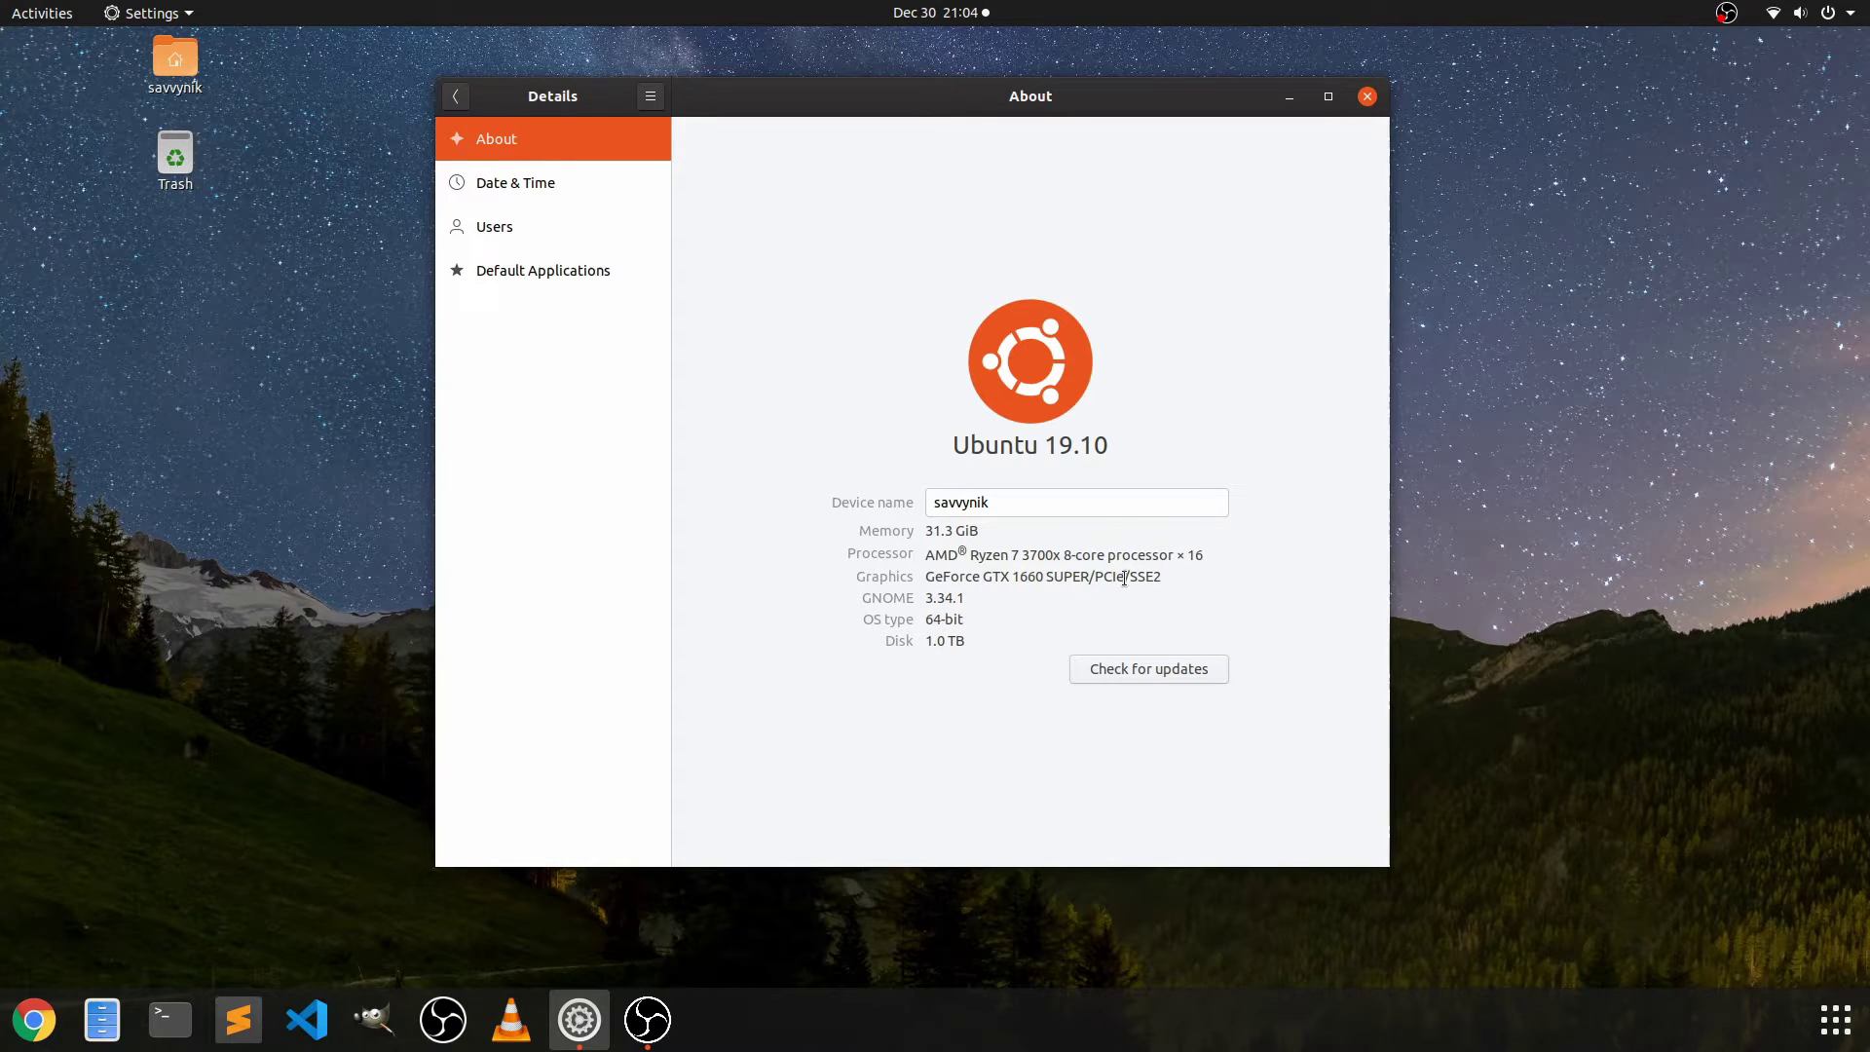
{"action": "left_click_drag", "start_coordinate": [924, 577], "coordinate": [1156, 569]}
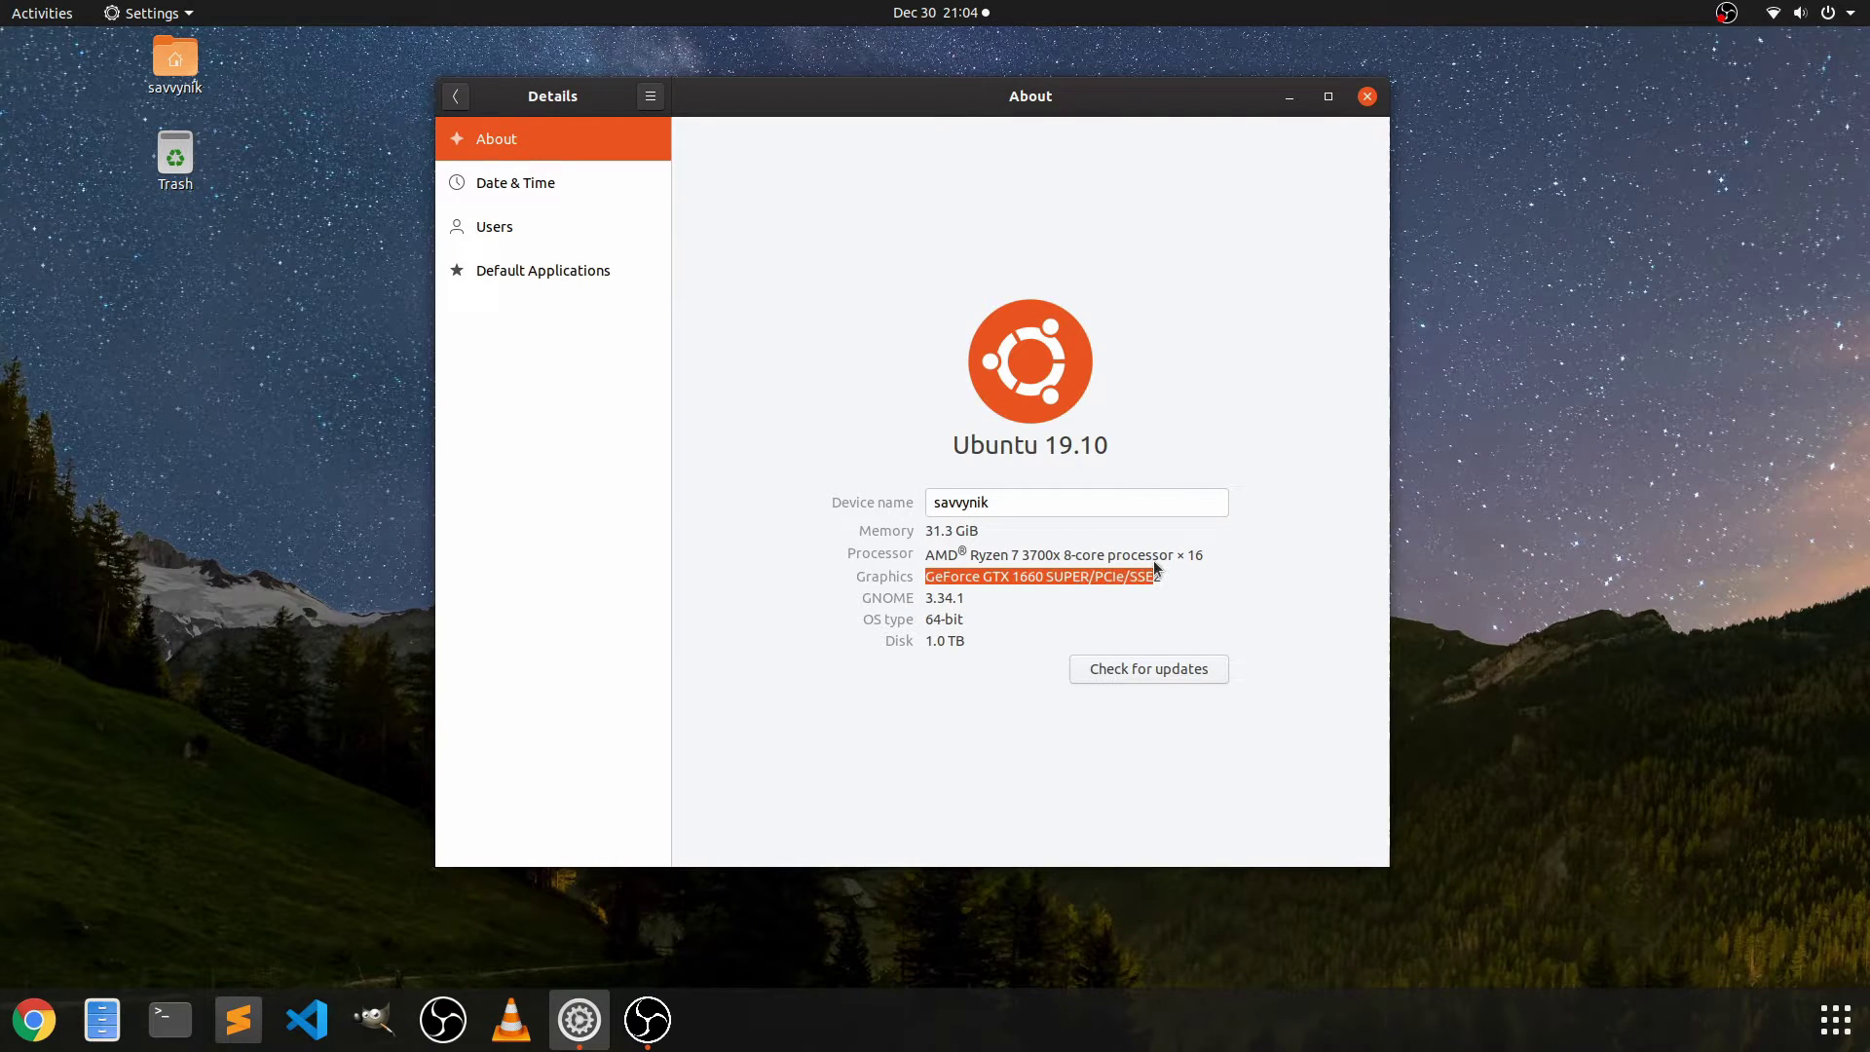
{"action": "left_click", "coordinate": [1086, 579]}
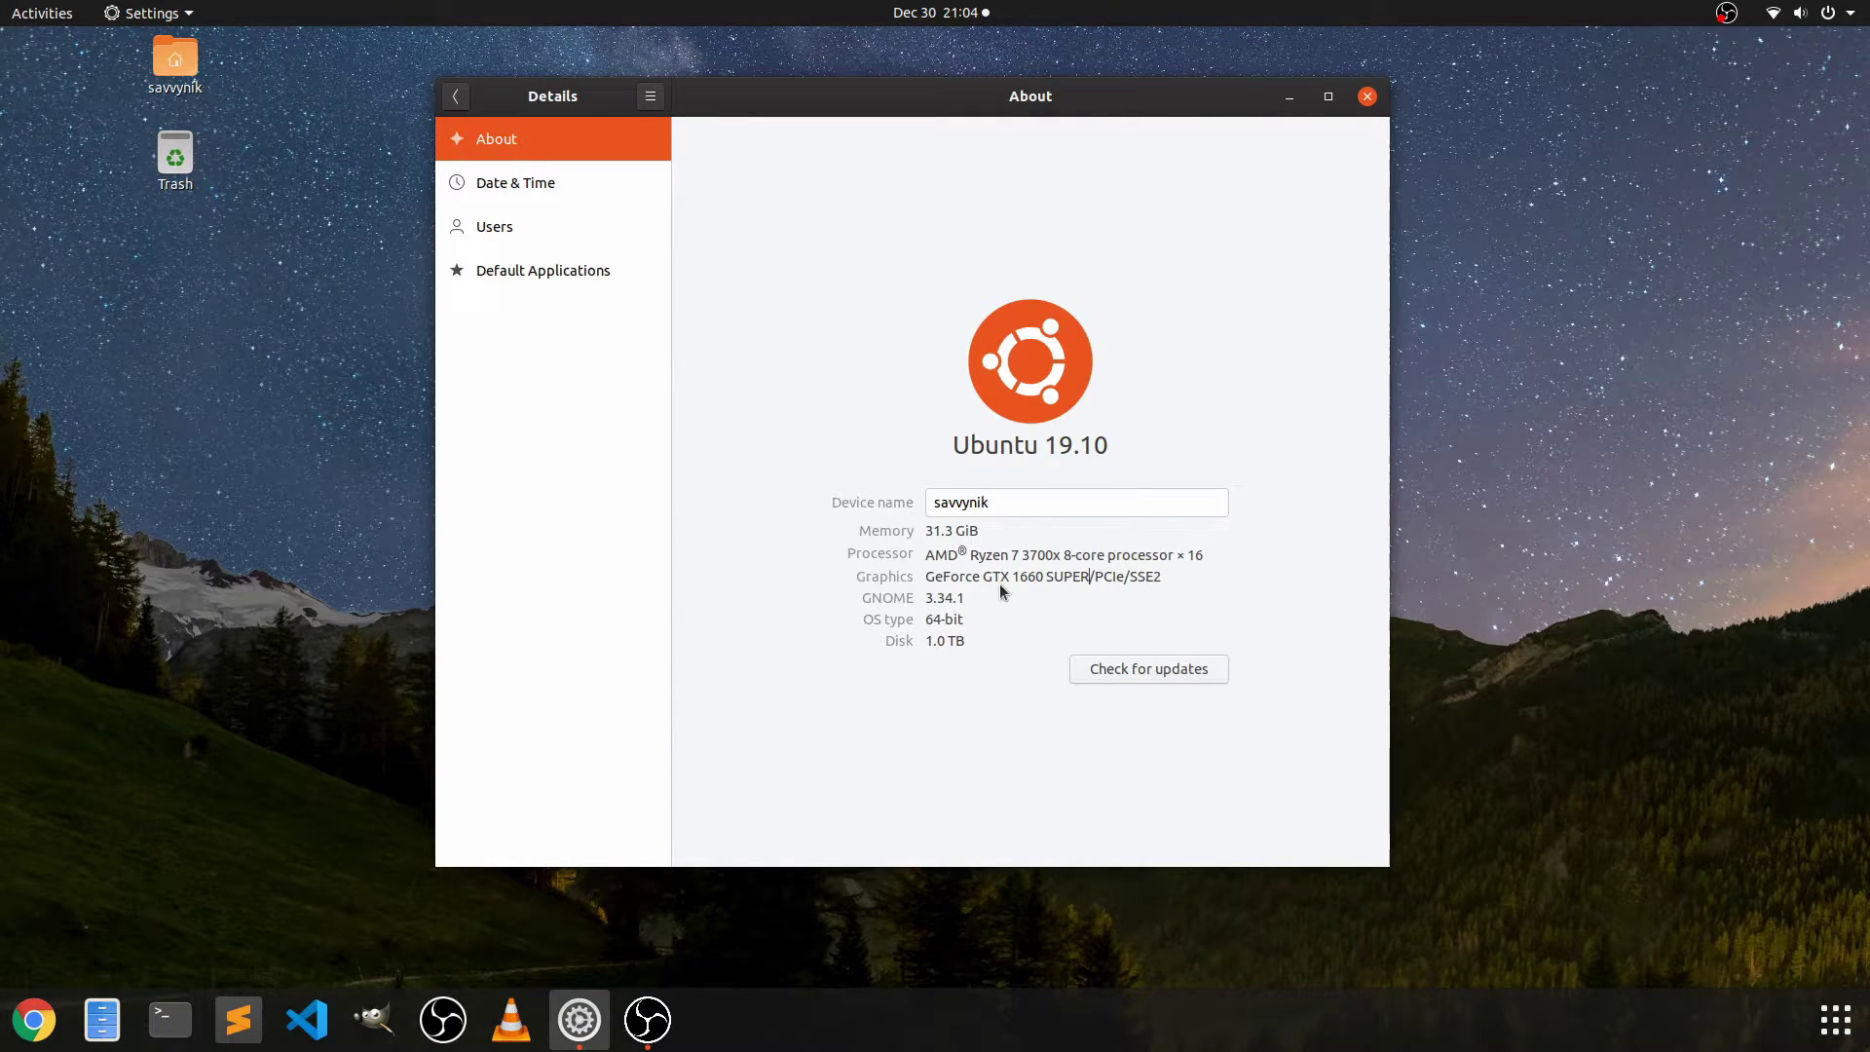
{"action": "left_click_drag", "start_coordinate": [967, 599], "coordinate": [926, 599]}
{"action": "left_click", "coordinate": [950, 600]}
- Check for updates, confirm Ubuntu Software reports everything up to date, and close it
{"action": "left_click", "coordinate": [1172, 671]}
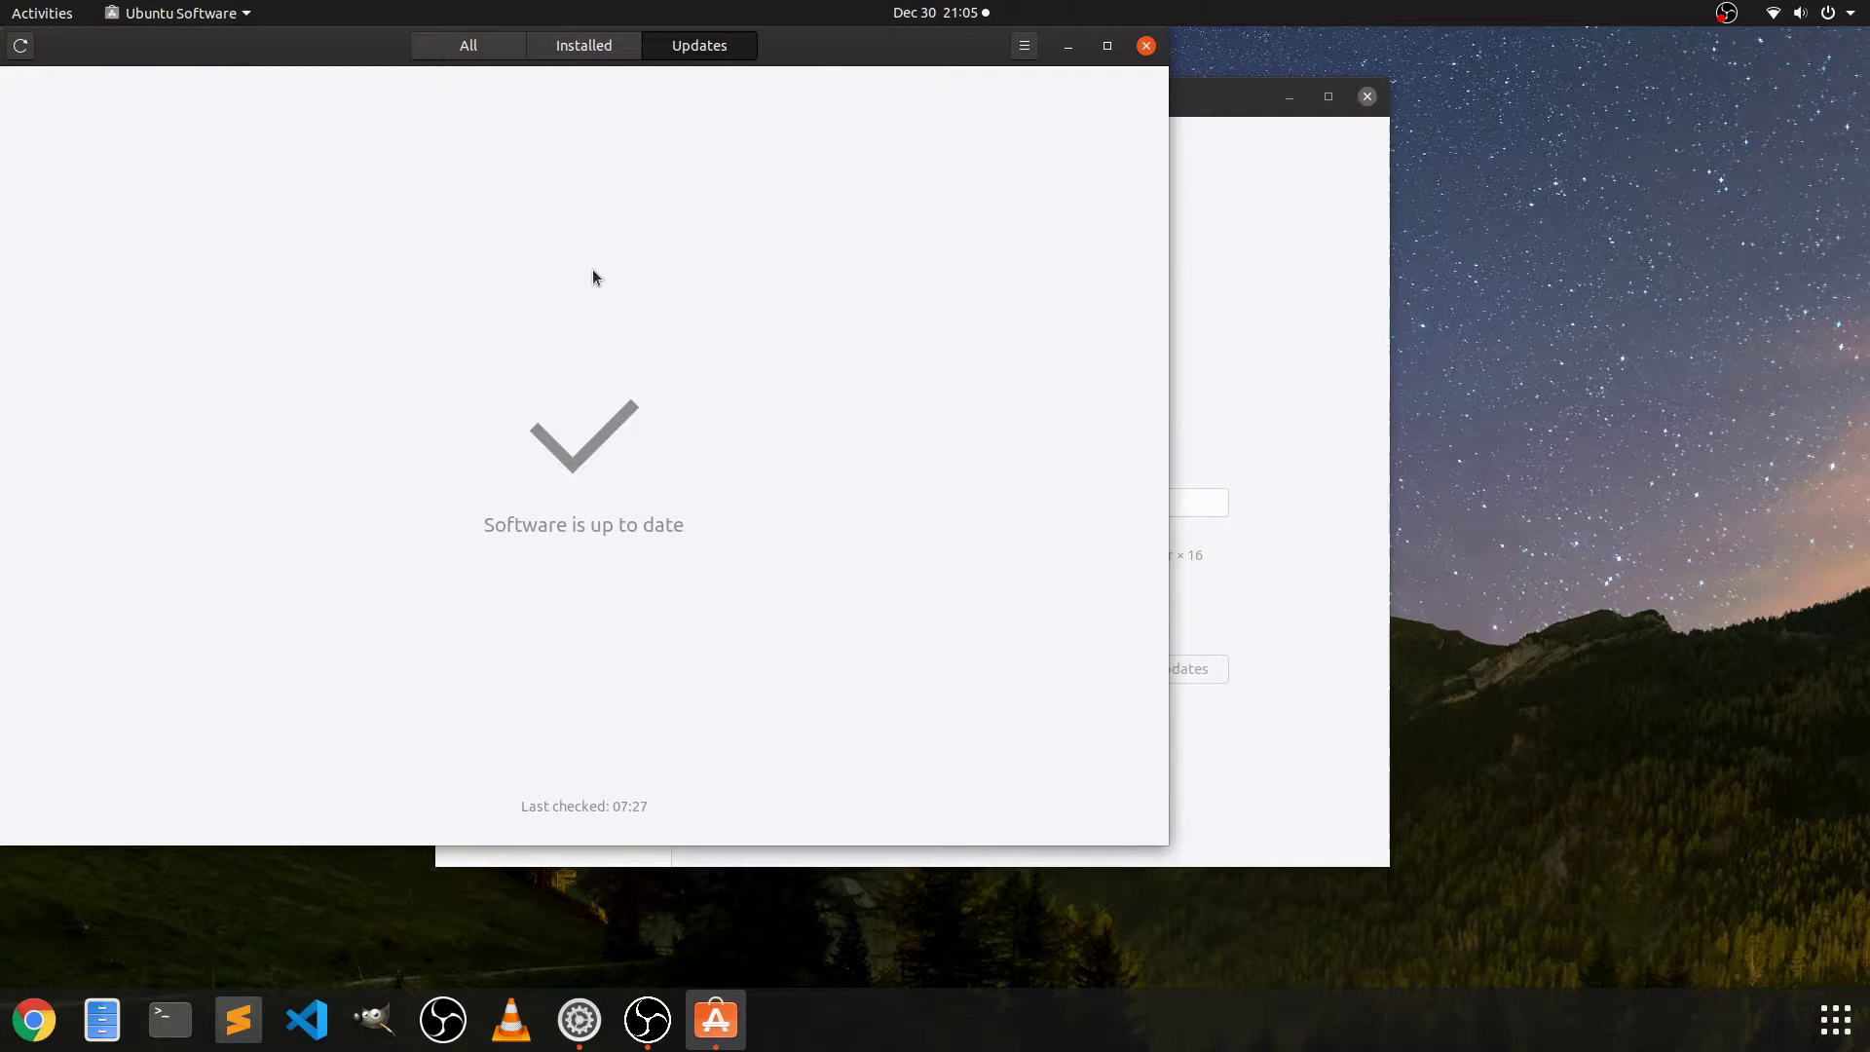
{"action": "left_click_drag", "start_coordinate": [776, 47], "coordinate": [1455, 115]}
{"action": "left_click_drag", "start_coordinate": [831, 81], "coordinate": [399, 29]}
{"action": "left_click", "coordinate": [1315, 582]}
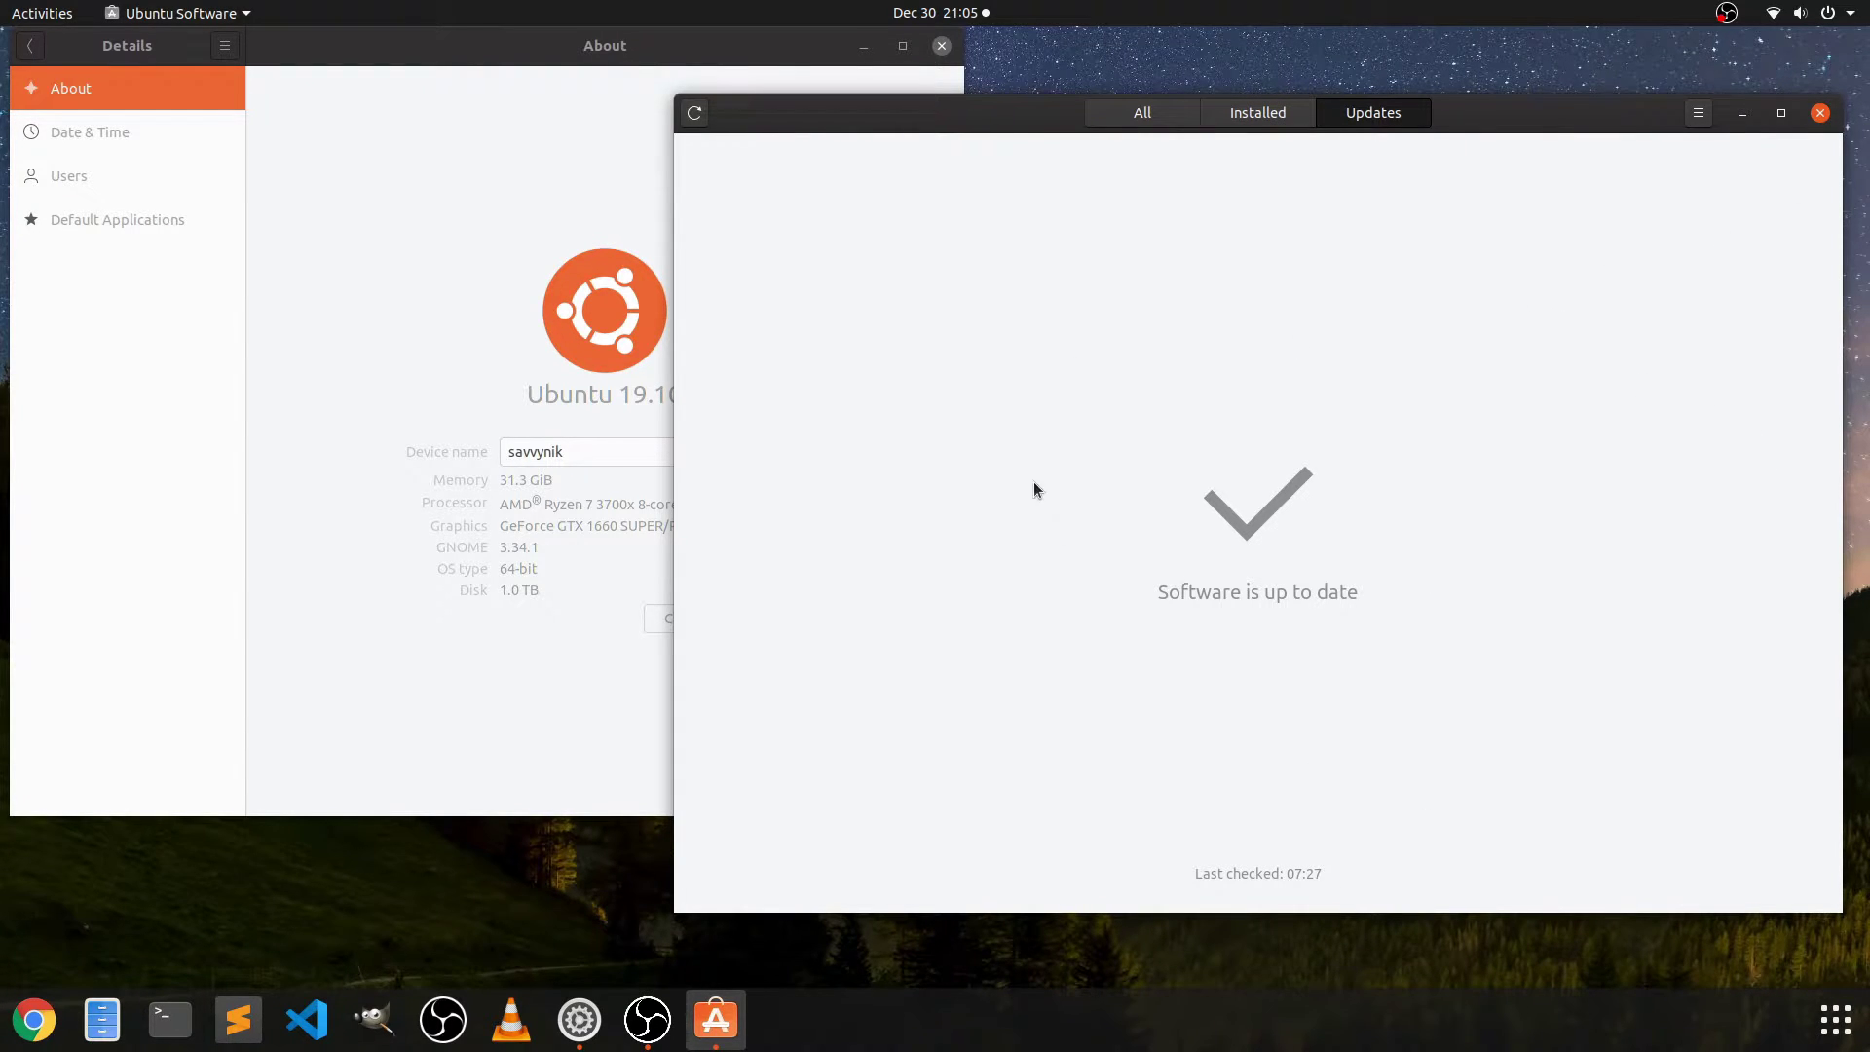
{"action": "left_click", "coordinate": [1821, 113]}
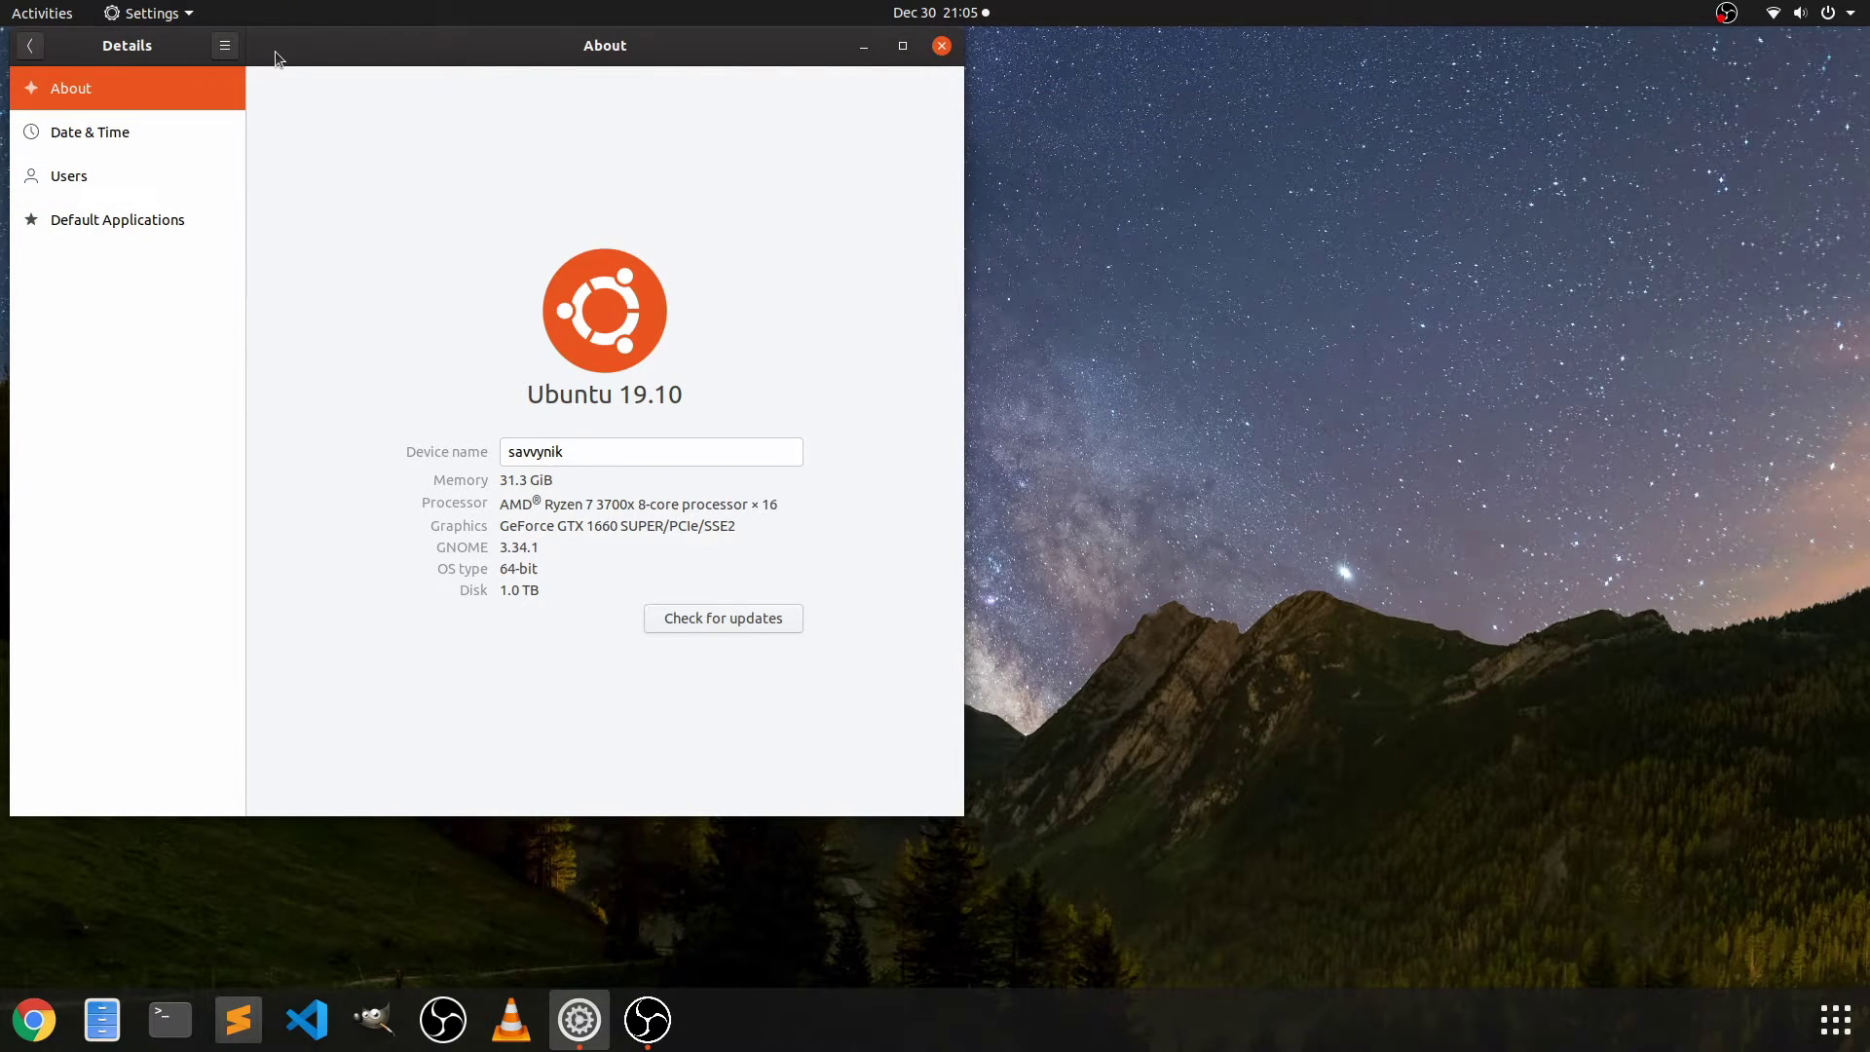
- Step through the Background, Dock, Search, Region & Language, Universal Access and Online Accounts pages, ending on Privacy
{"action": "left_click", "coordinate": [30, 45]}
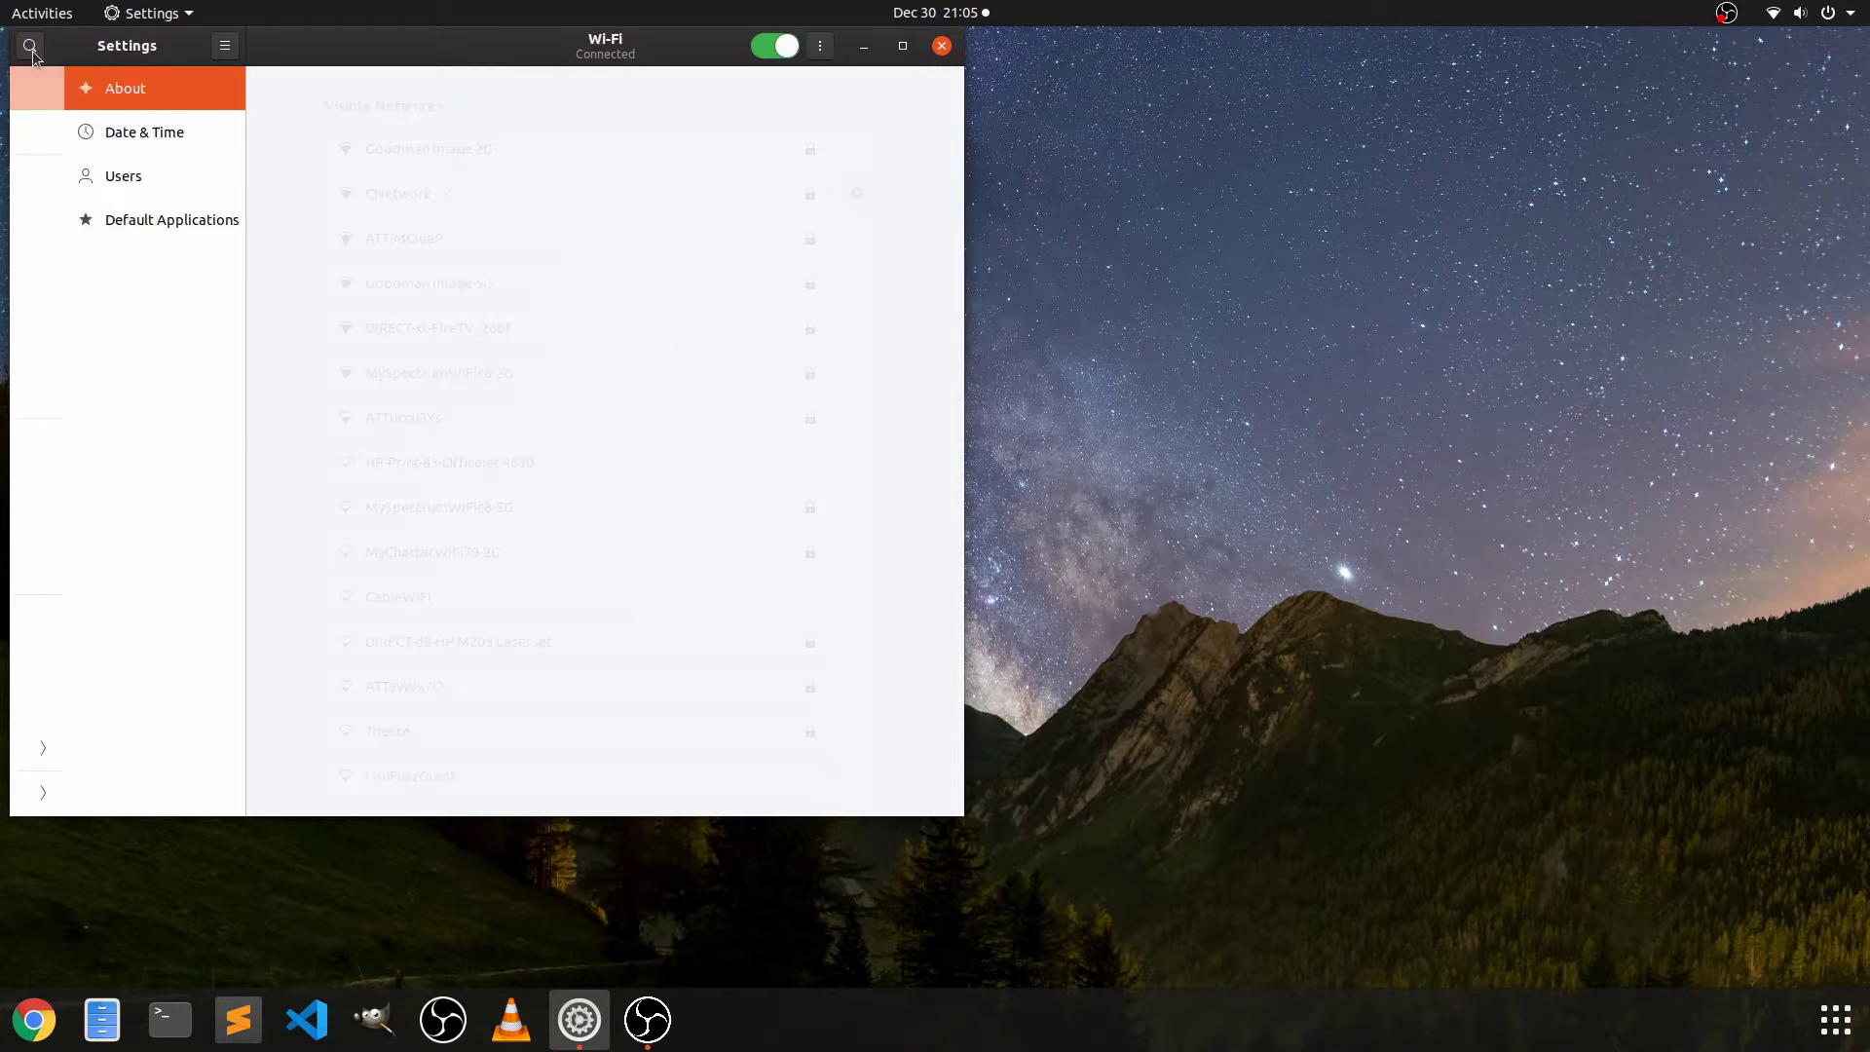
{"action": "left_click", "coordinate": [128, 176]}
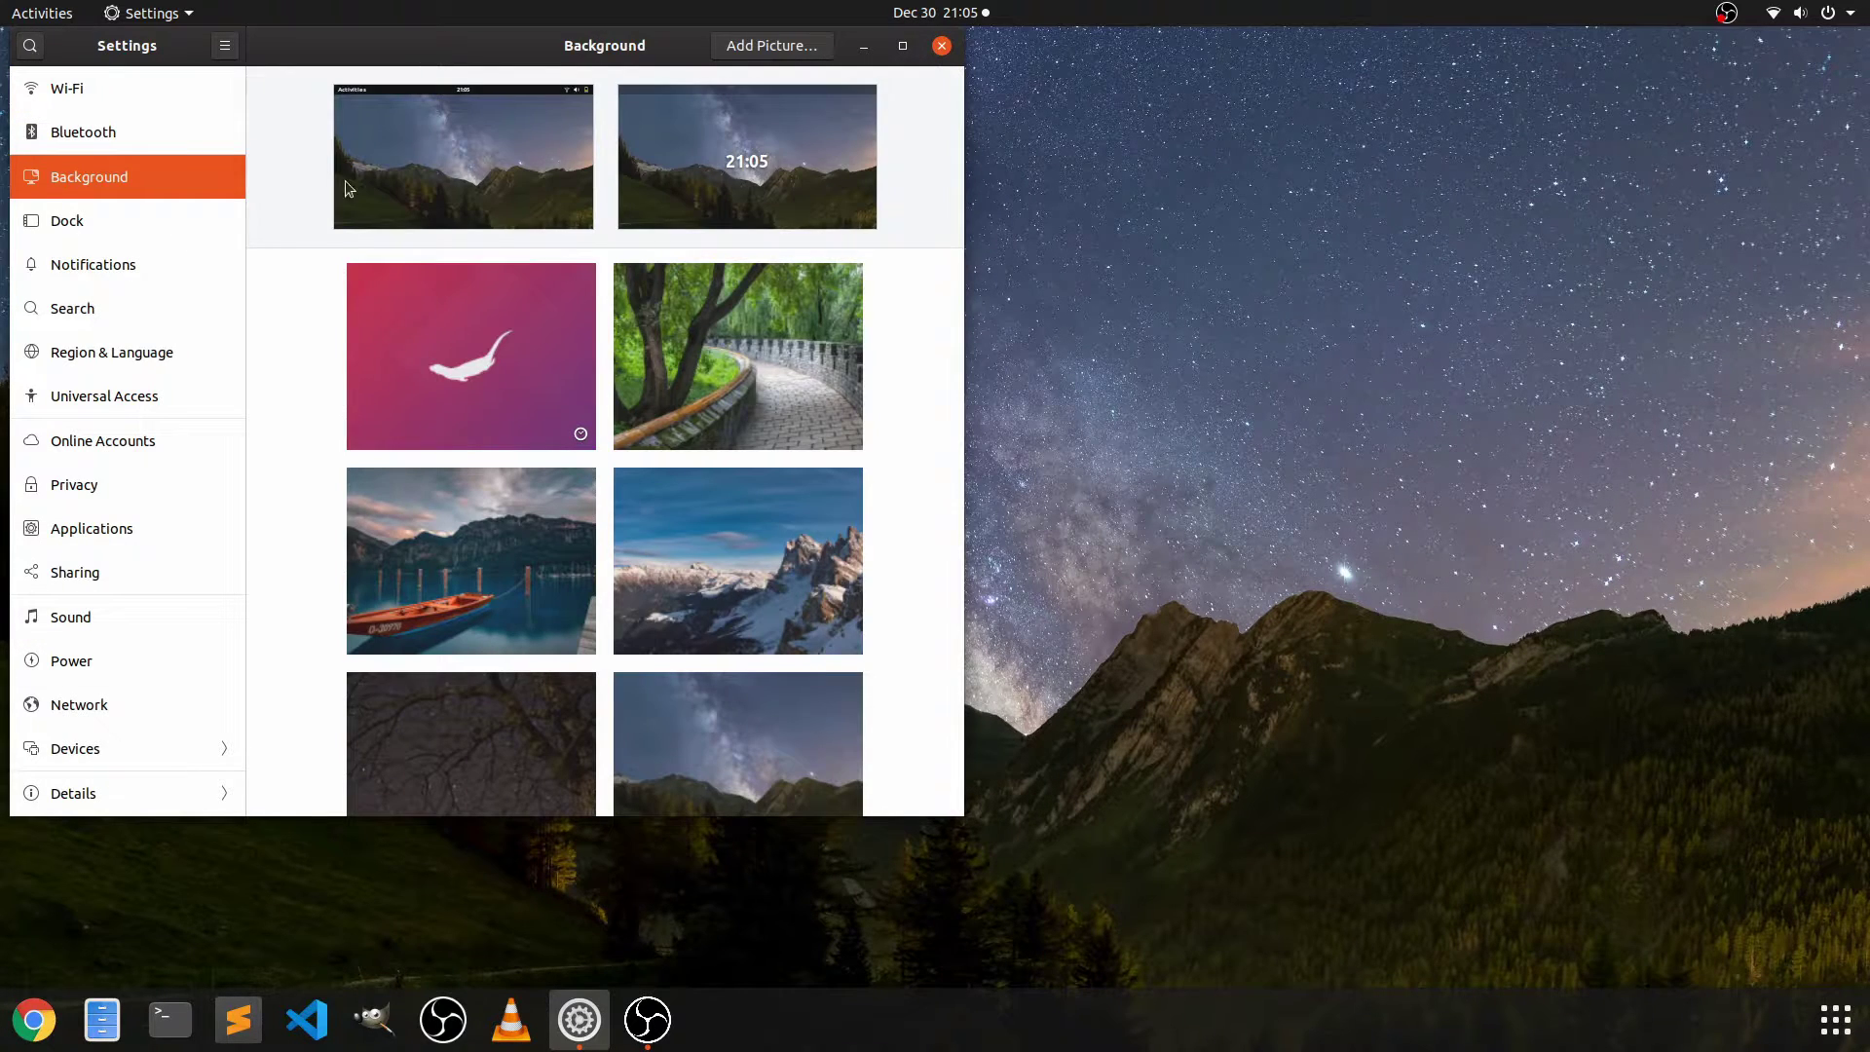
{"action": "scroll", "coordinate": [354, 318], "scroll_direction": "down", "scroll_amount": 3}
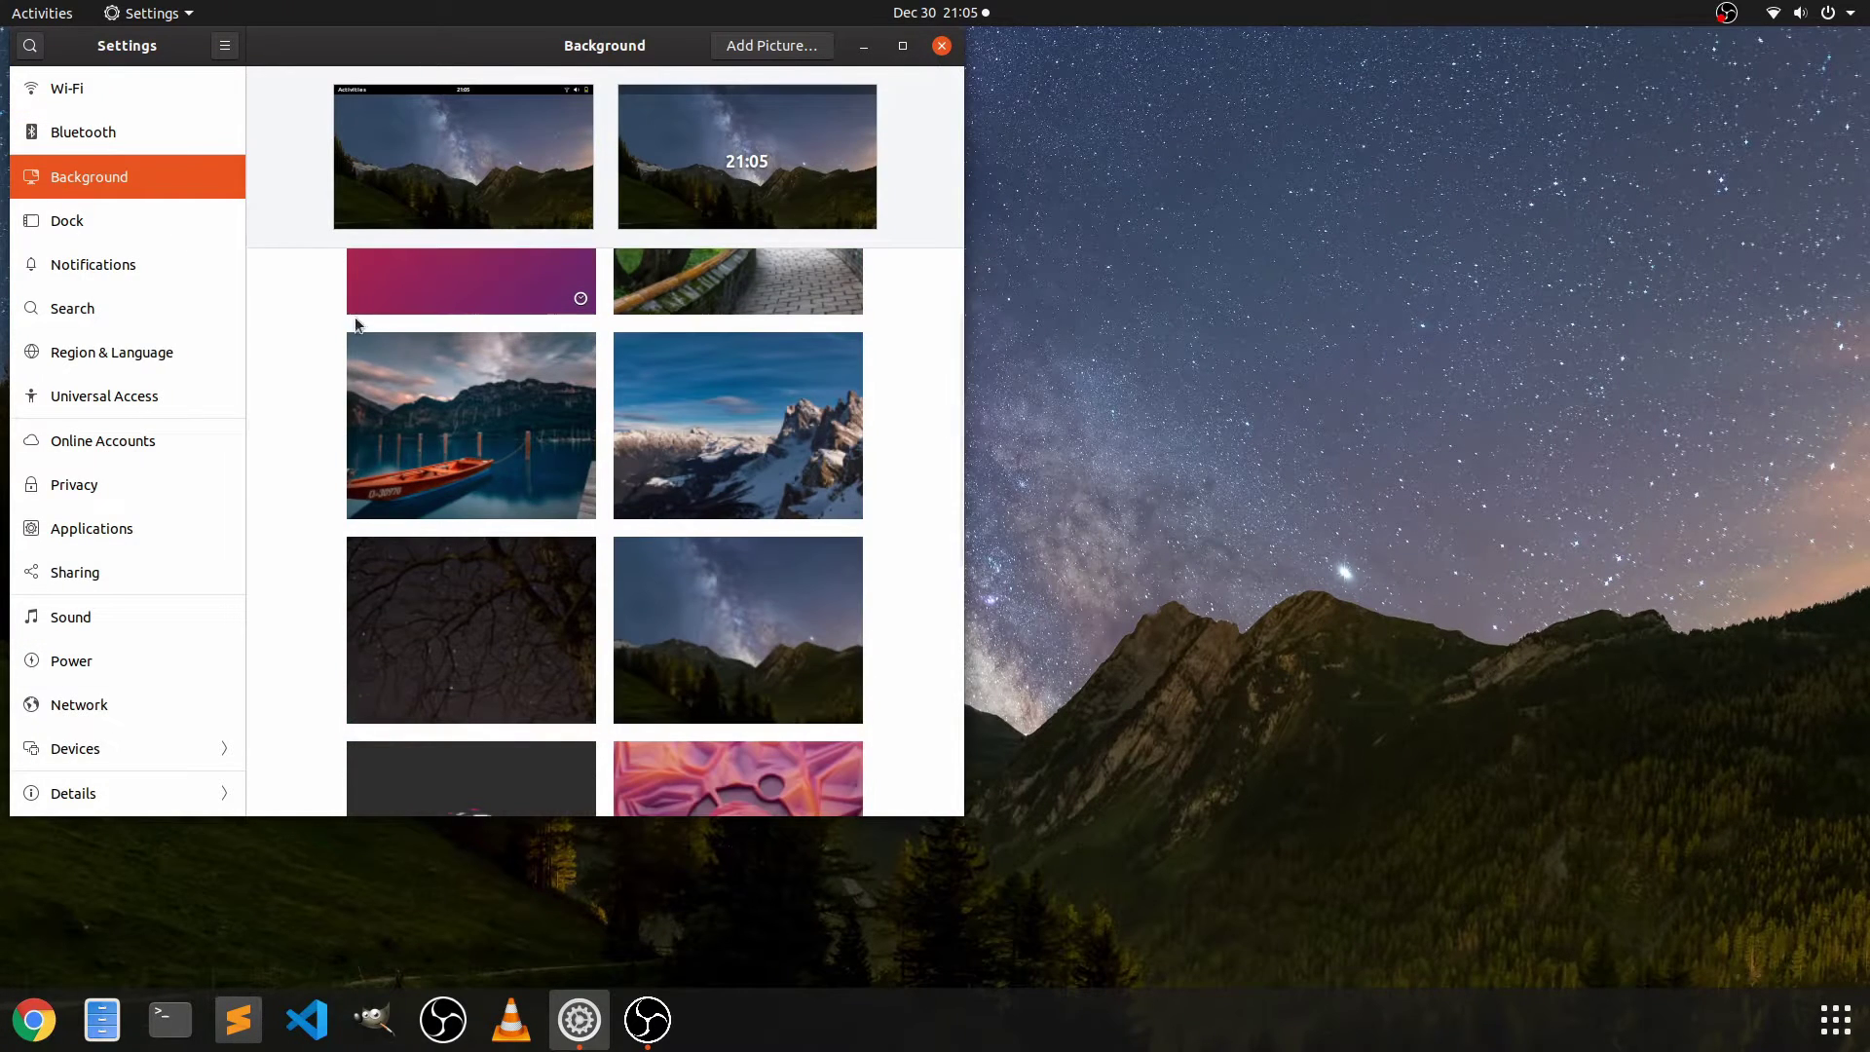
{"action": "scroll", "coordinate": [387, 306], "scroll_direction": "up", "scroll_amount": 3}
{"action": "left_click", "coordinate": [114, 221]}
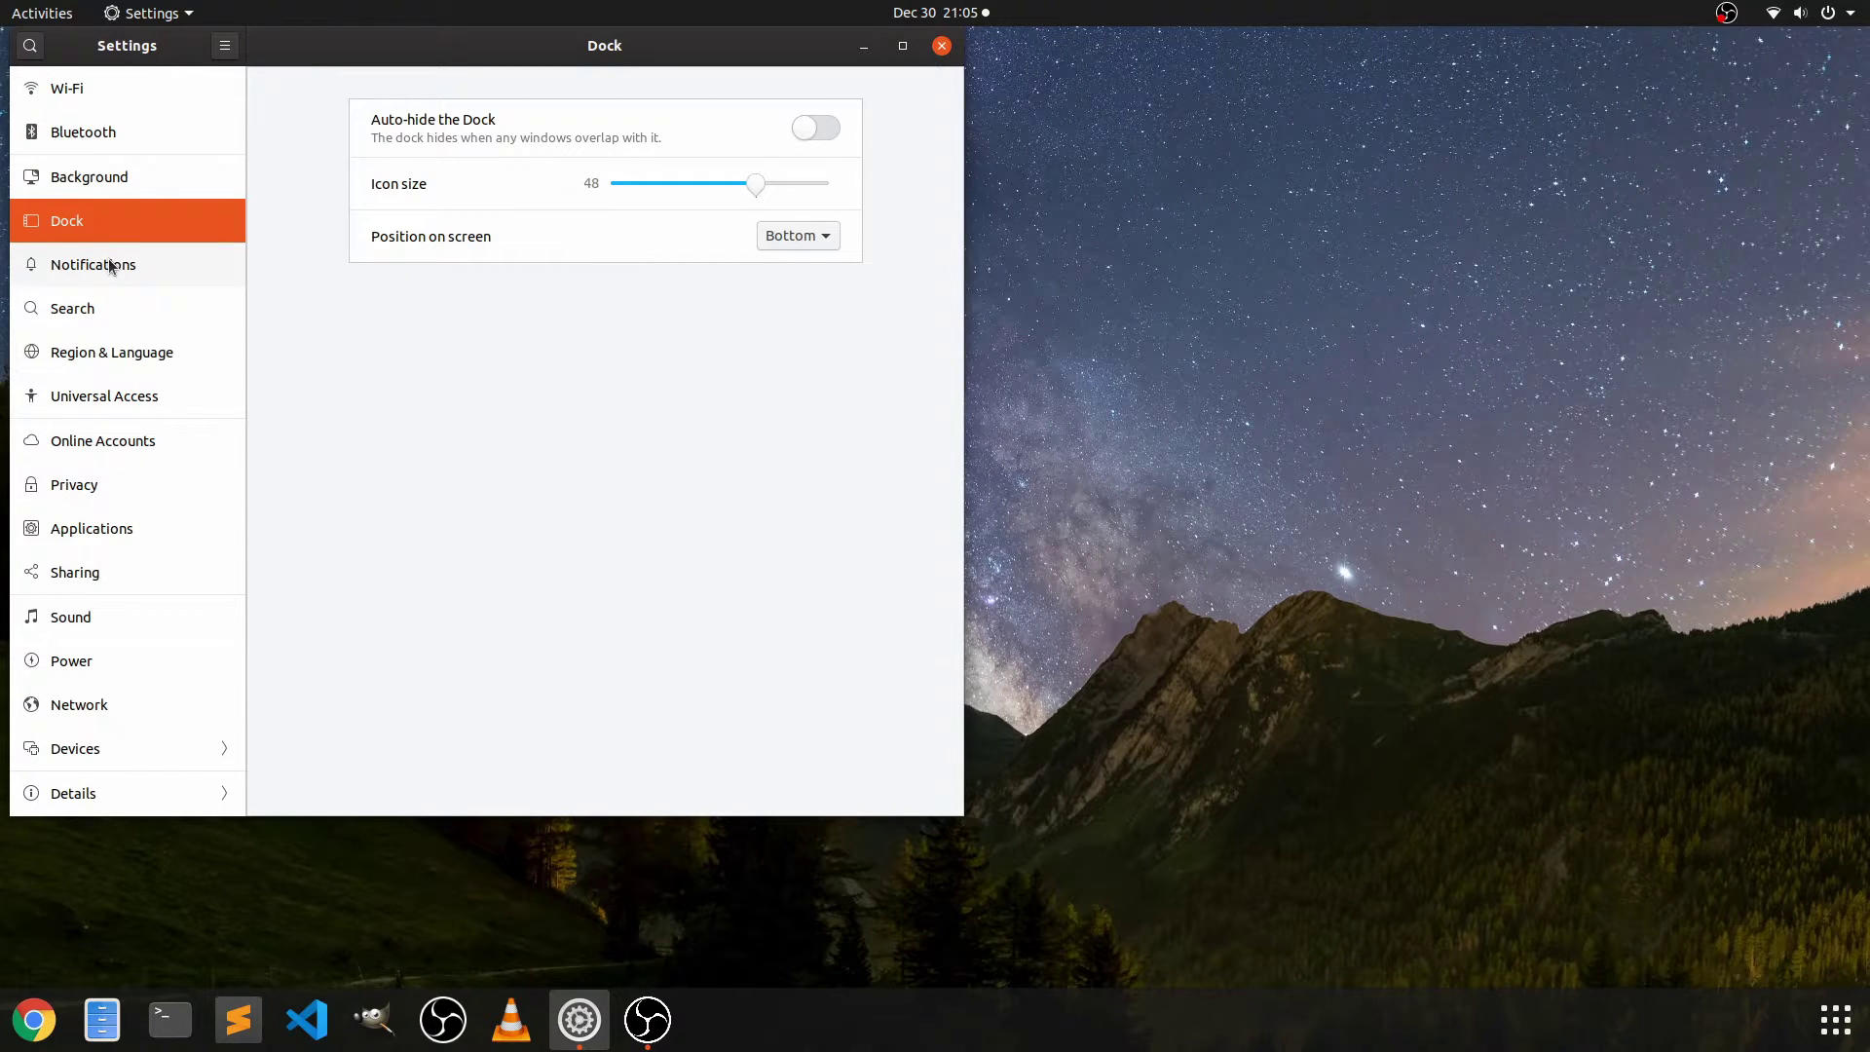
{"action": "left_click", "coordinate": [119, 322]}
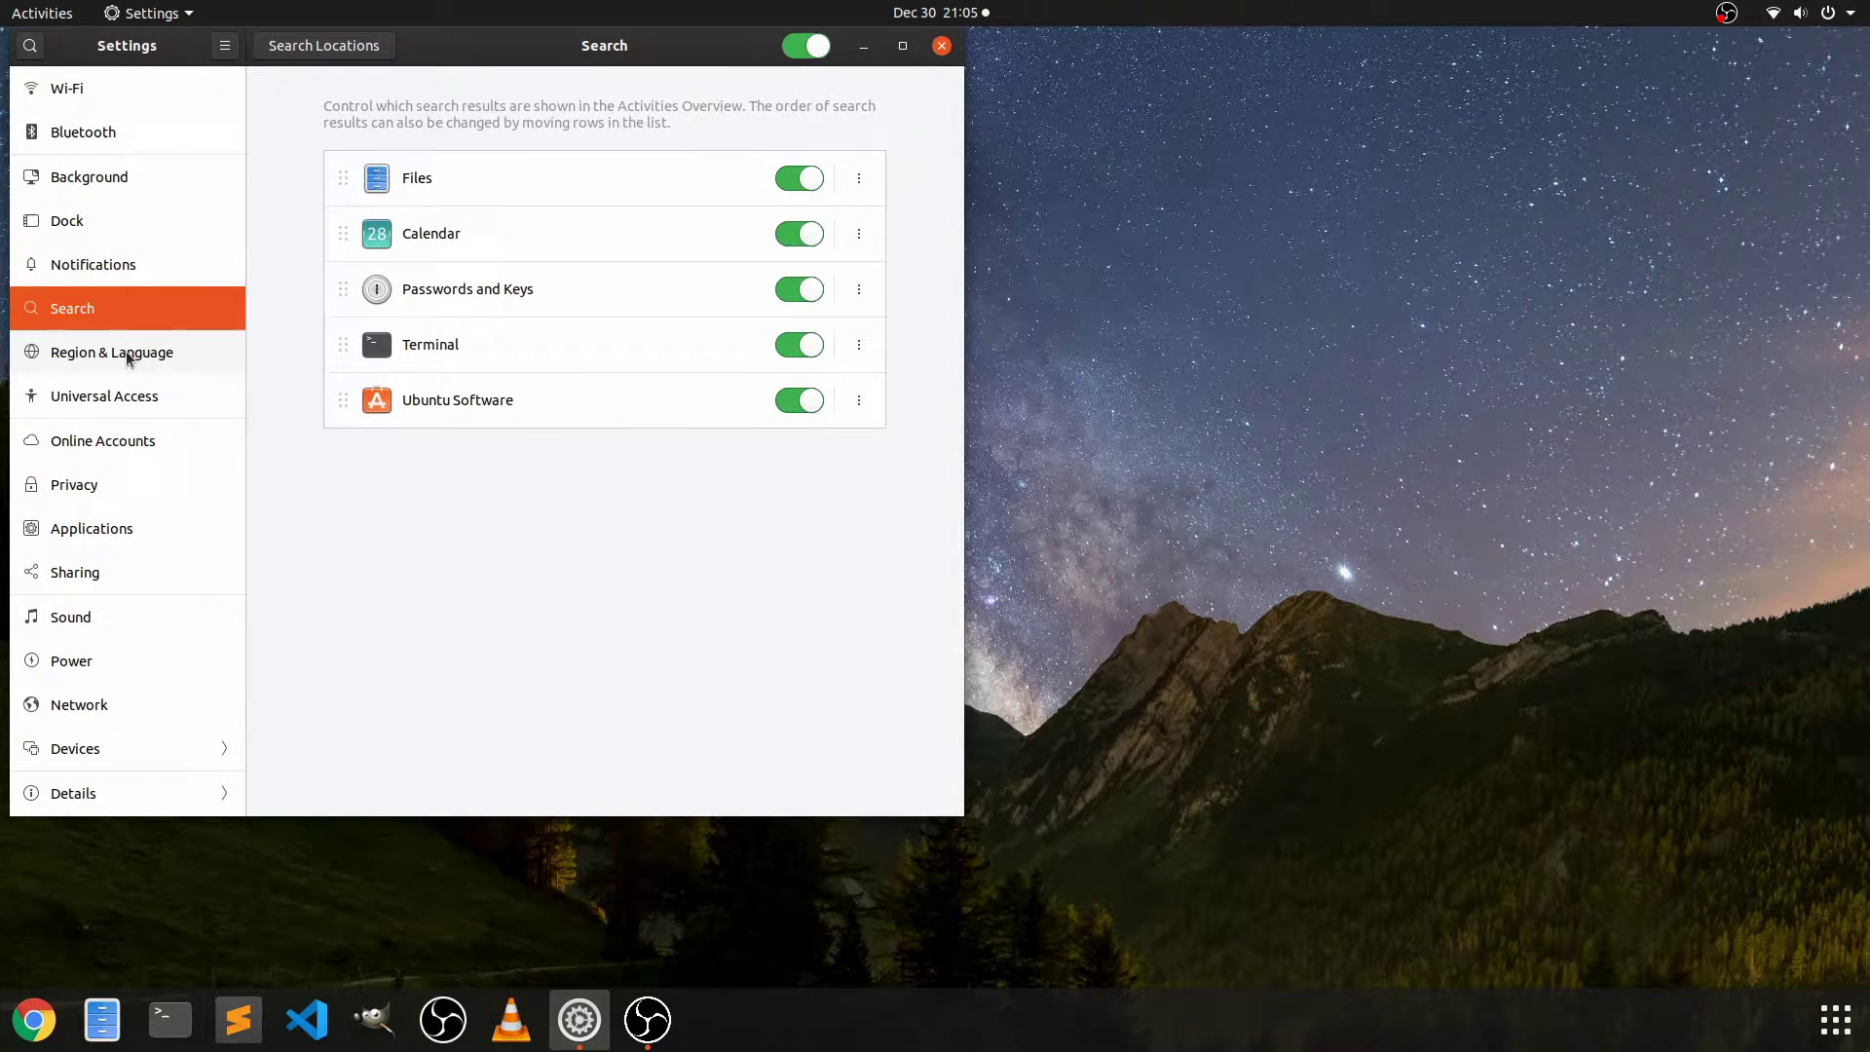
{"action": "left_click", "coordinate": [132, 356]}
{"action": "left_click", "coordinate": [132, 398]}
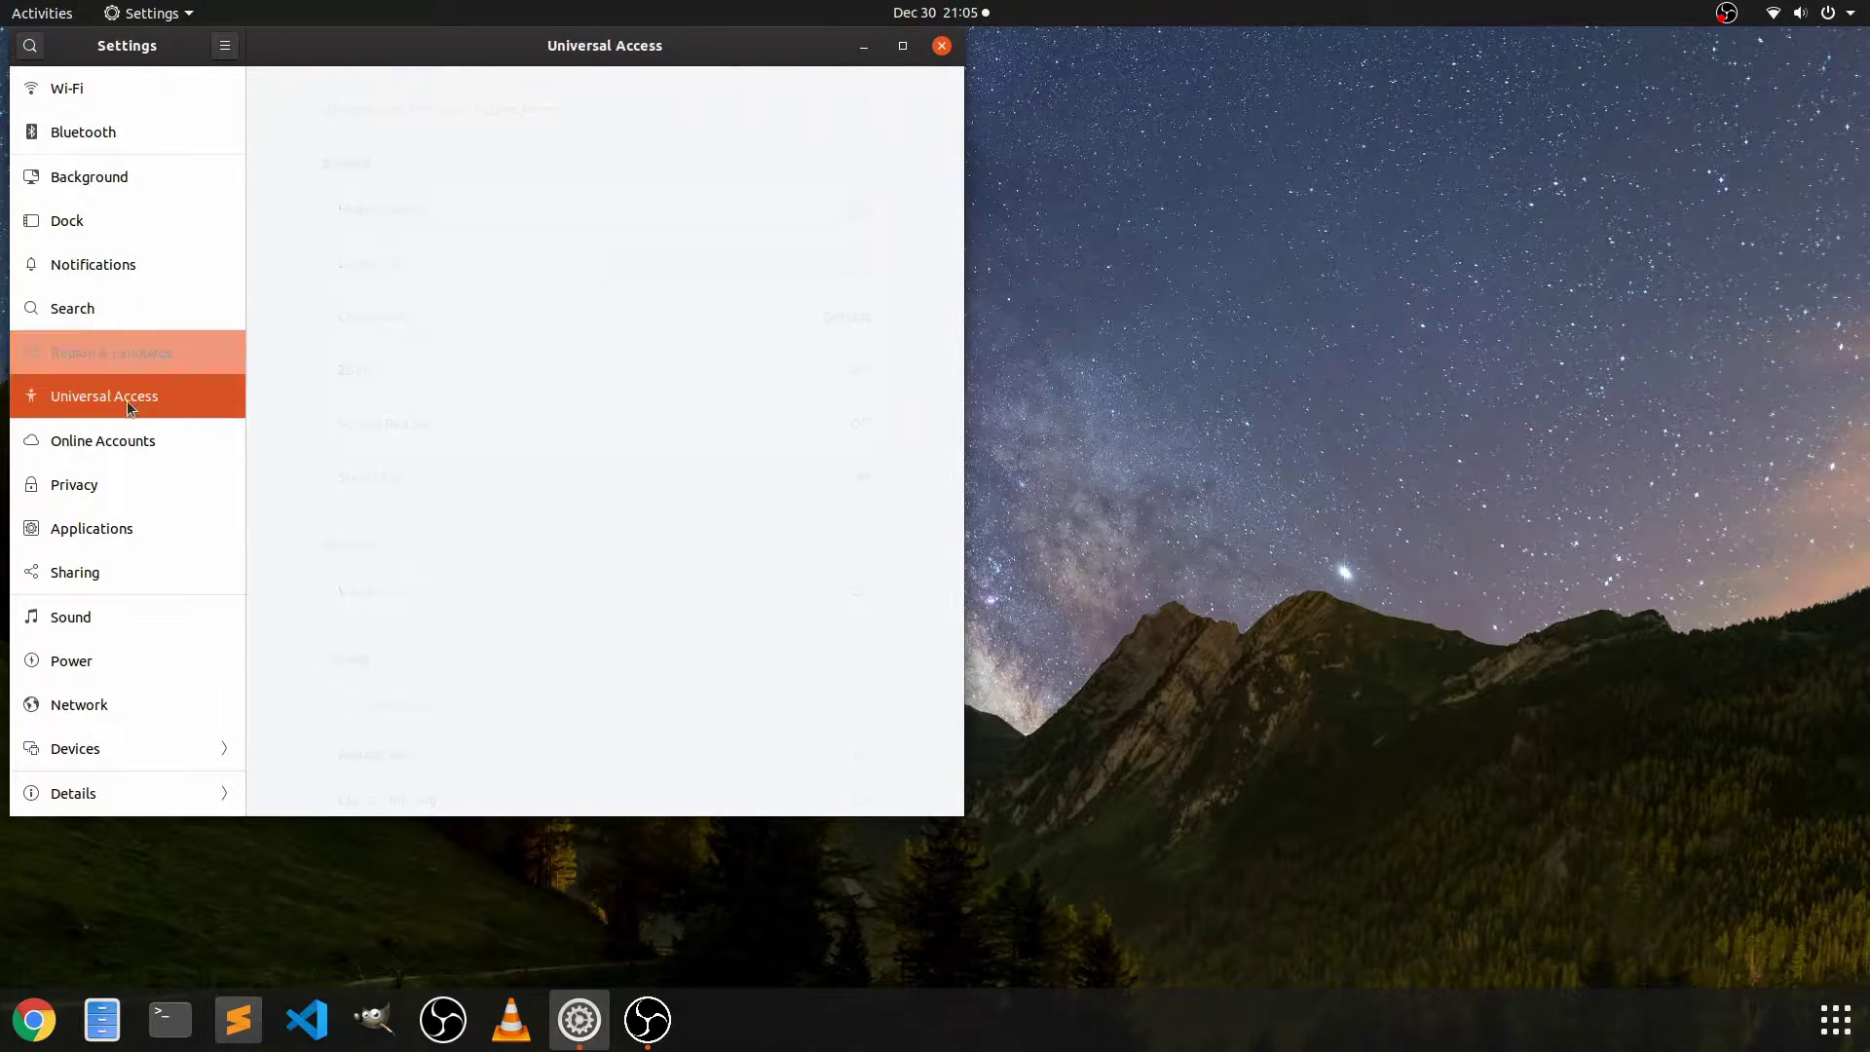
{"action": "left_click", "coordinate": [116, 452]}
{"action": "left_click", "coordinate": [109, 495]}
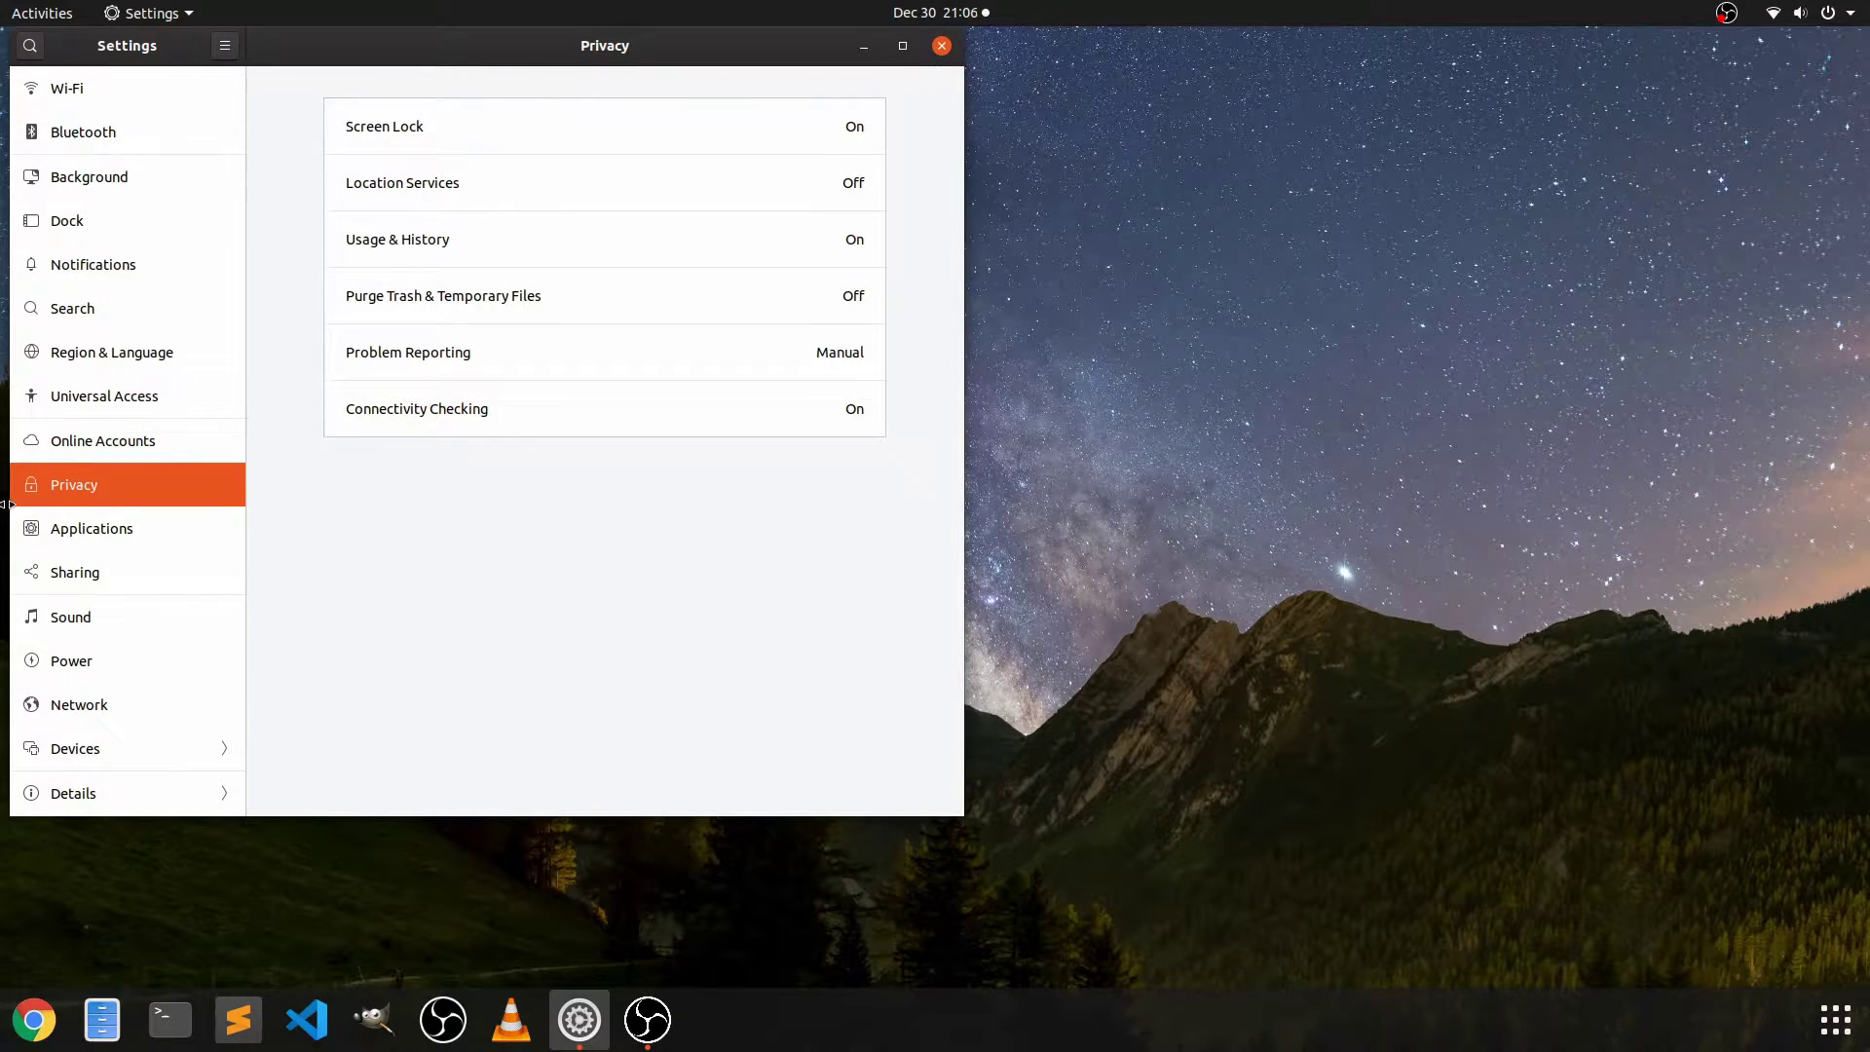
- Recentre the Settings window, check the Problem Reporting options, then move to the Applications page
{"action": "left_click_drag", "start_coordinate": [429, 50], "coordinate": [842, 69]}
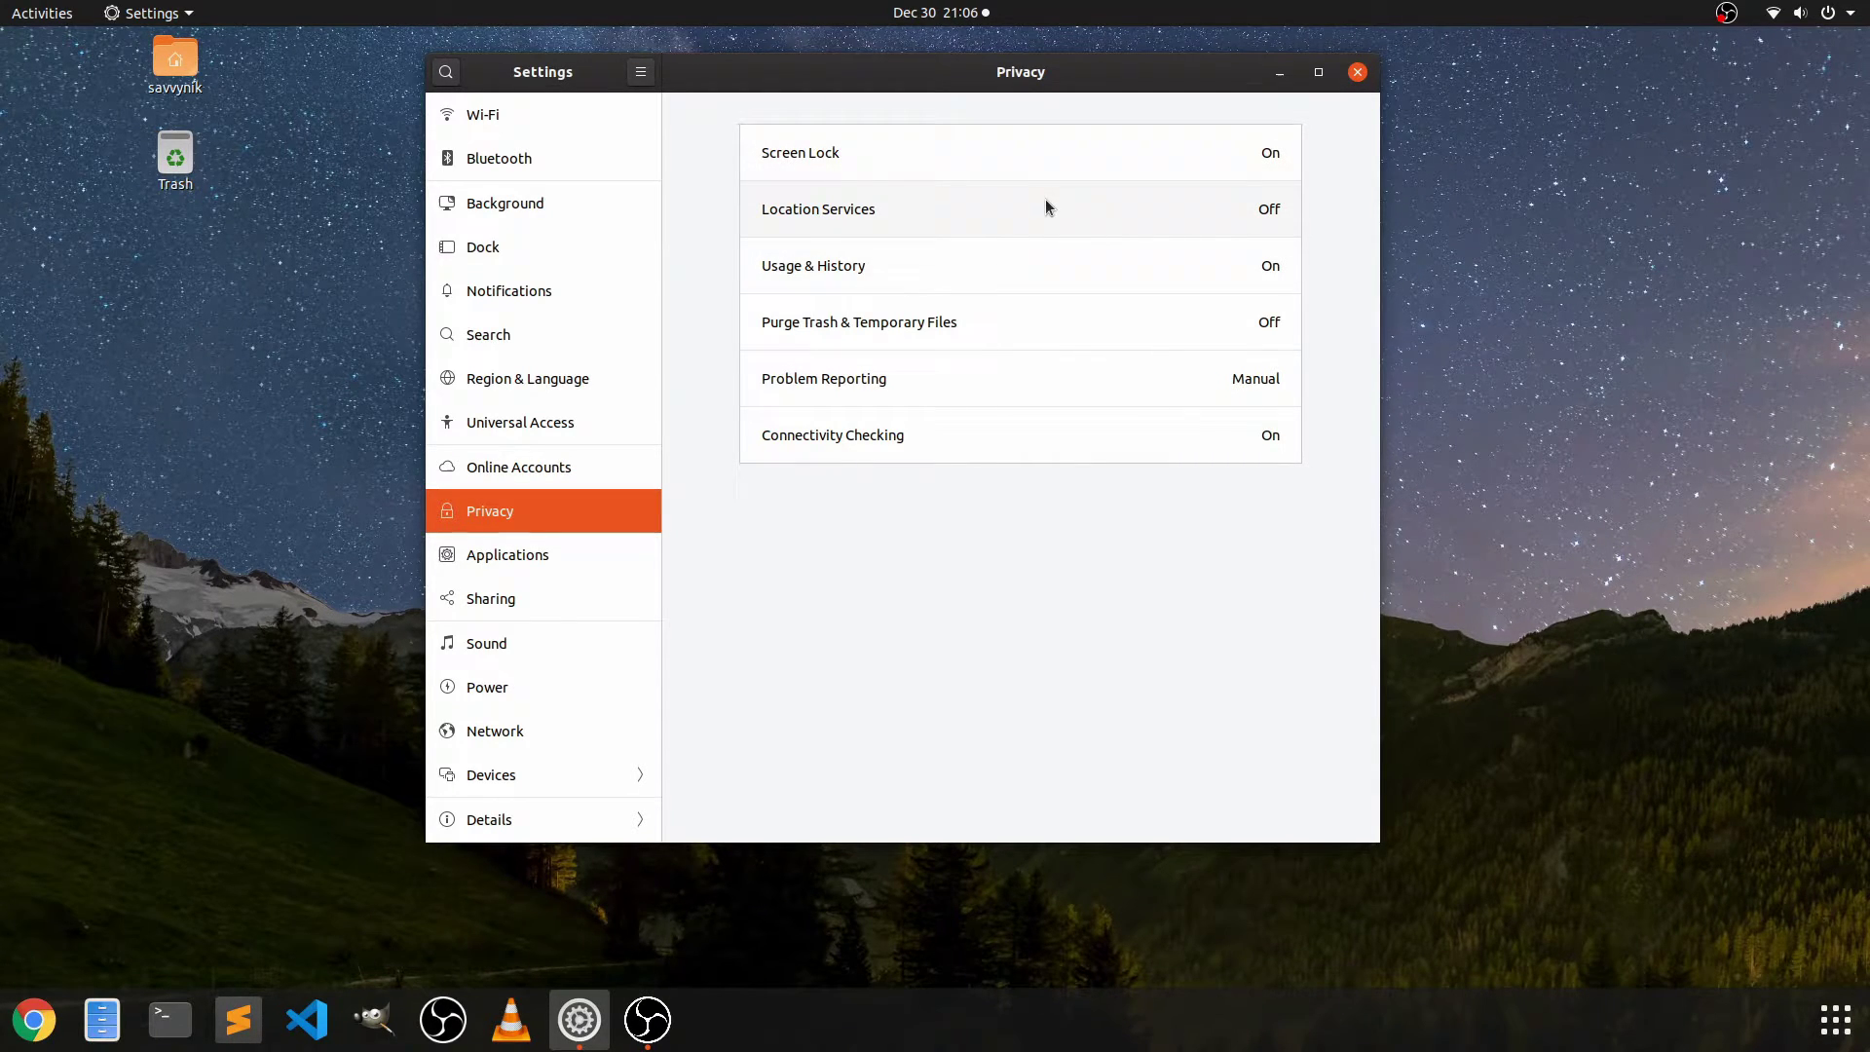
{"action": "left_click", "coordinate": [1052, 374]}
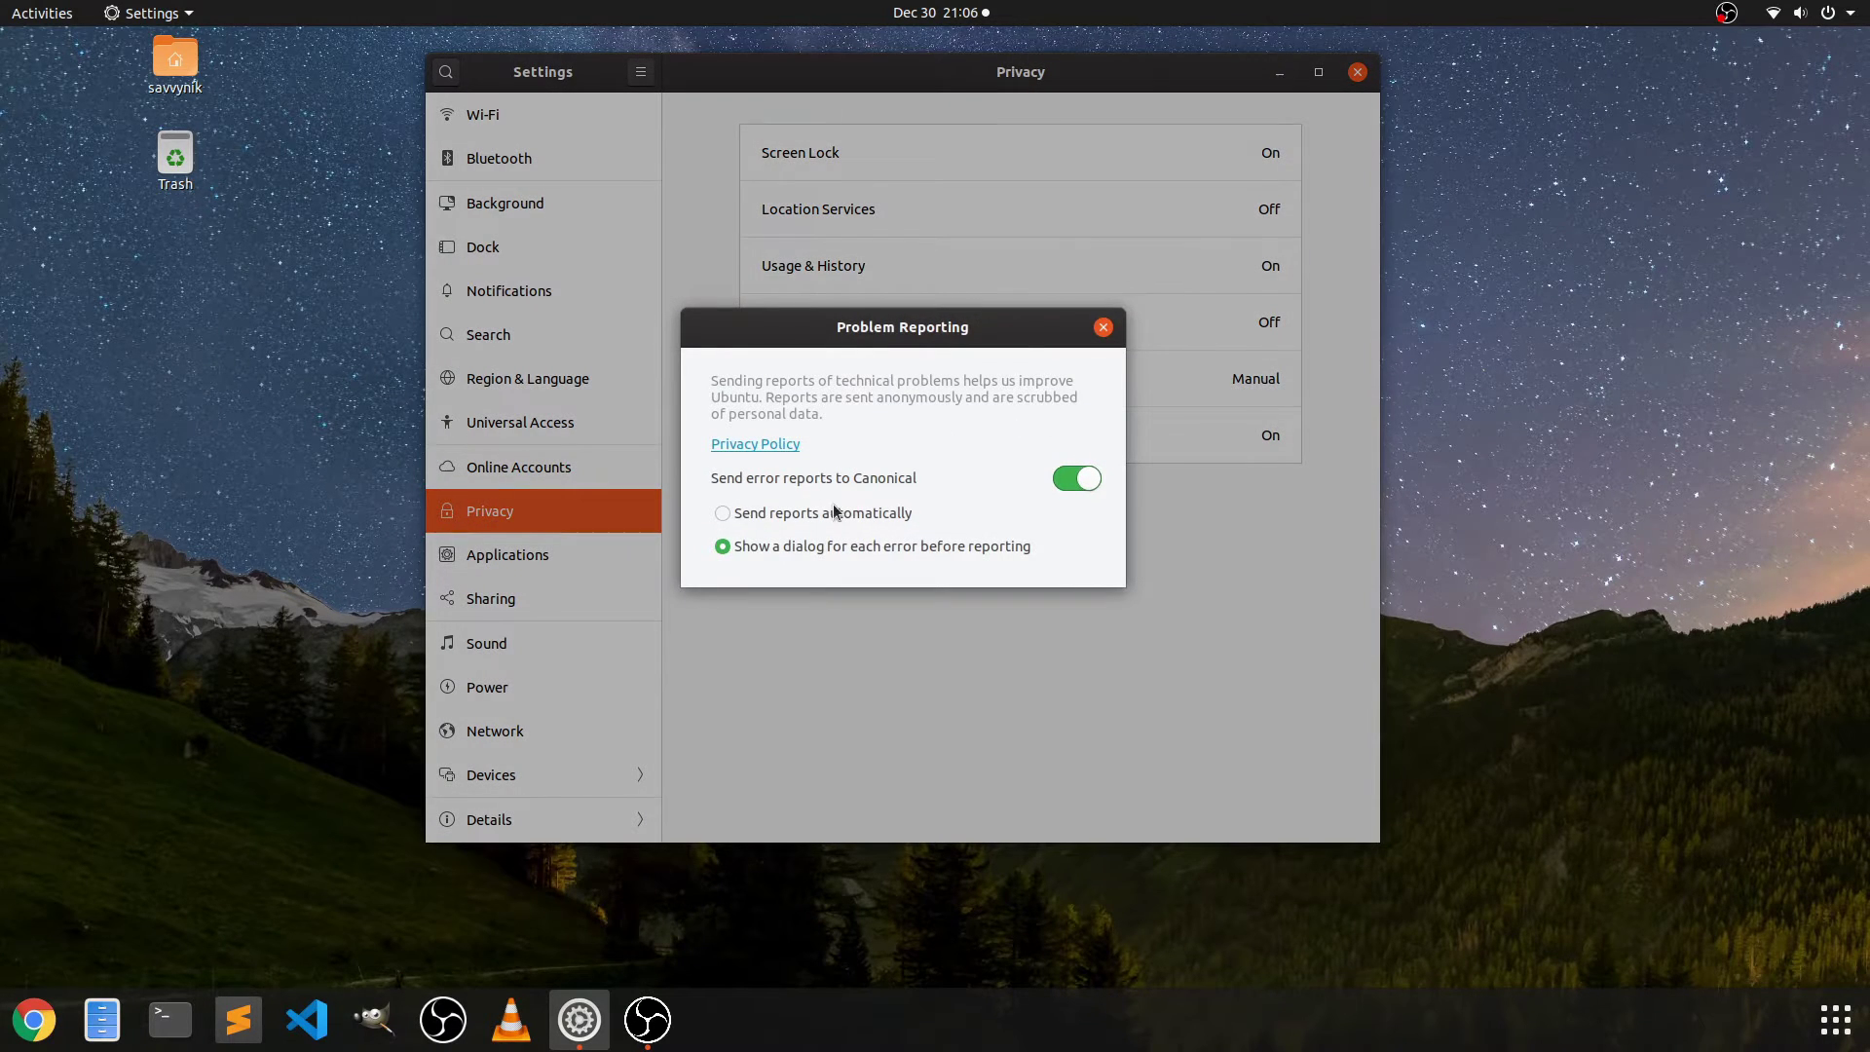
{"action": "left_click", "coordinate": [1103, 327]}
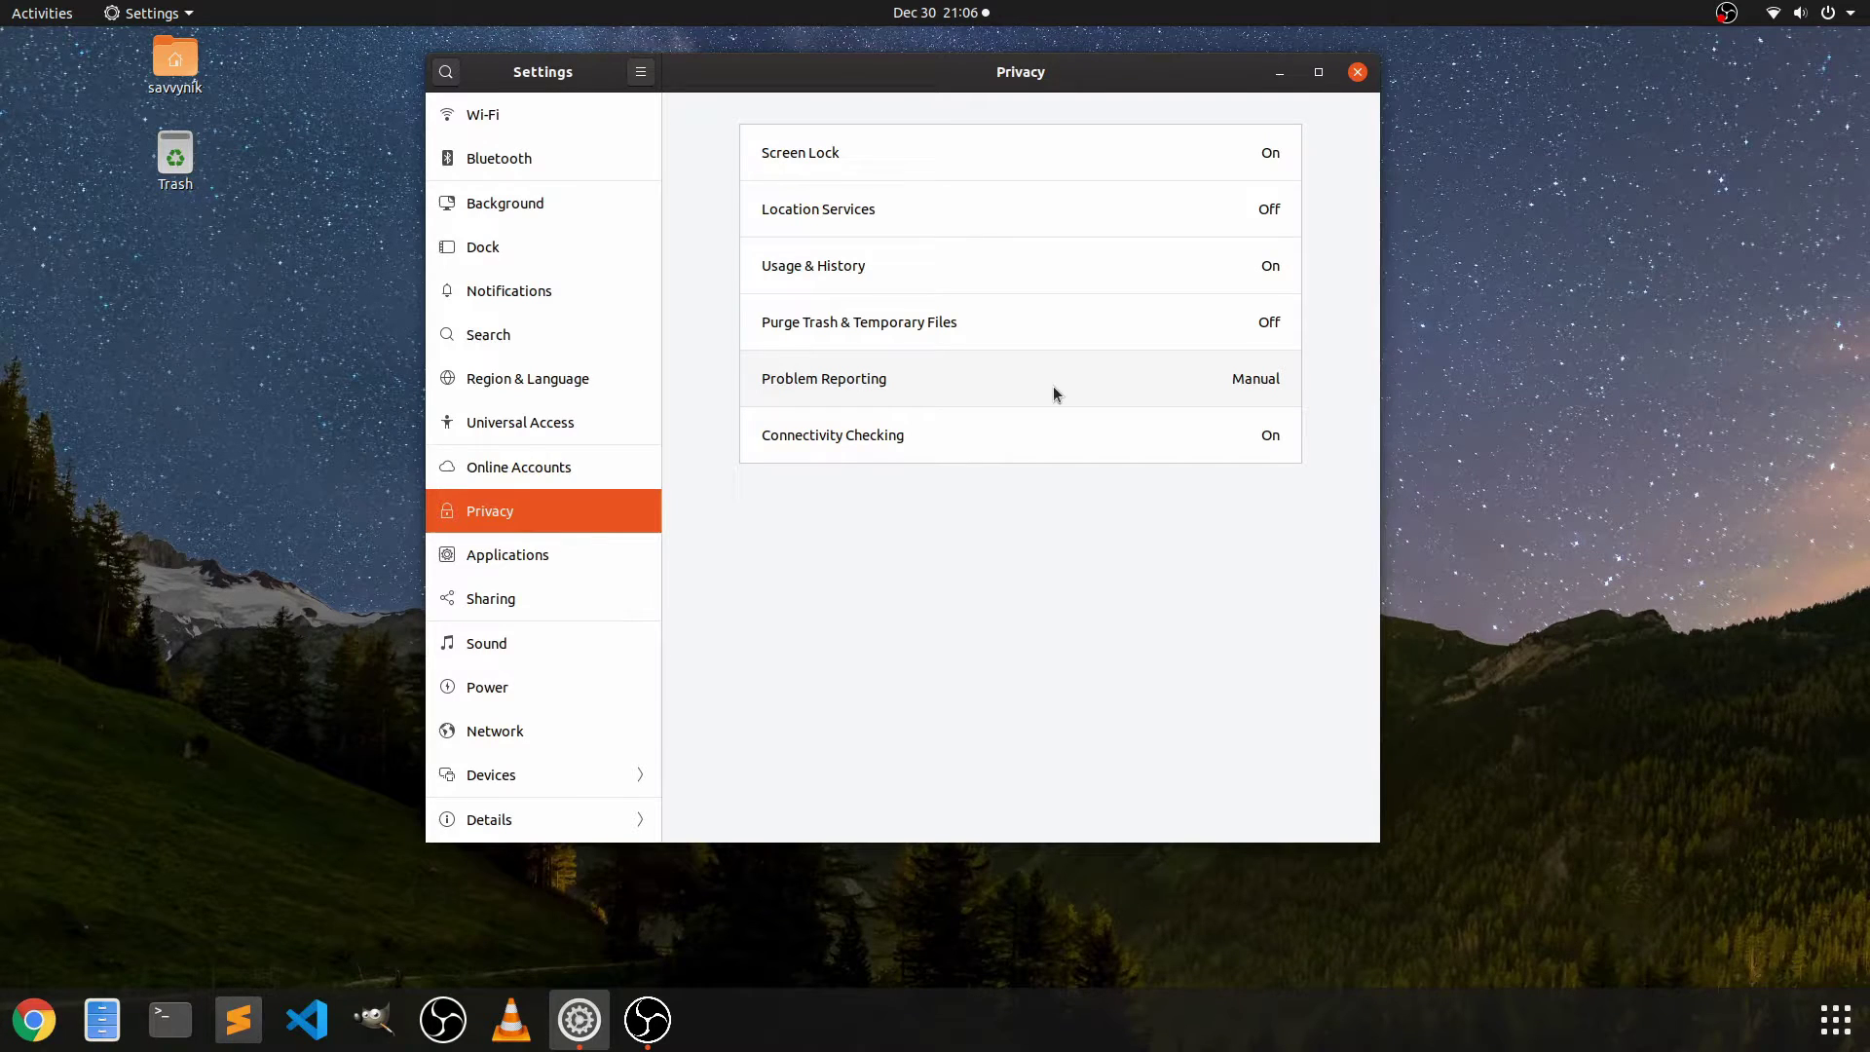
{"action": "key", "text": "Down"}
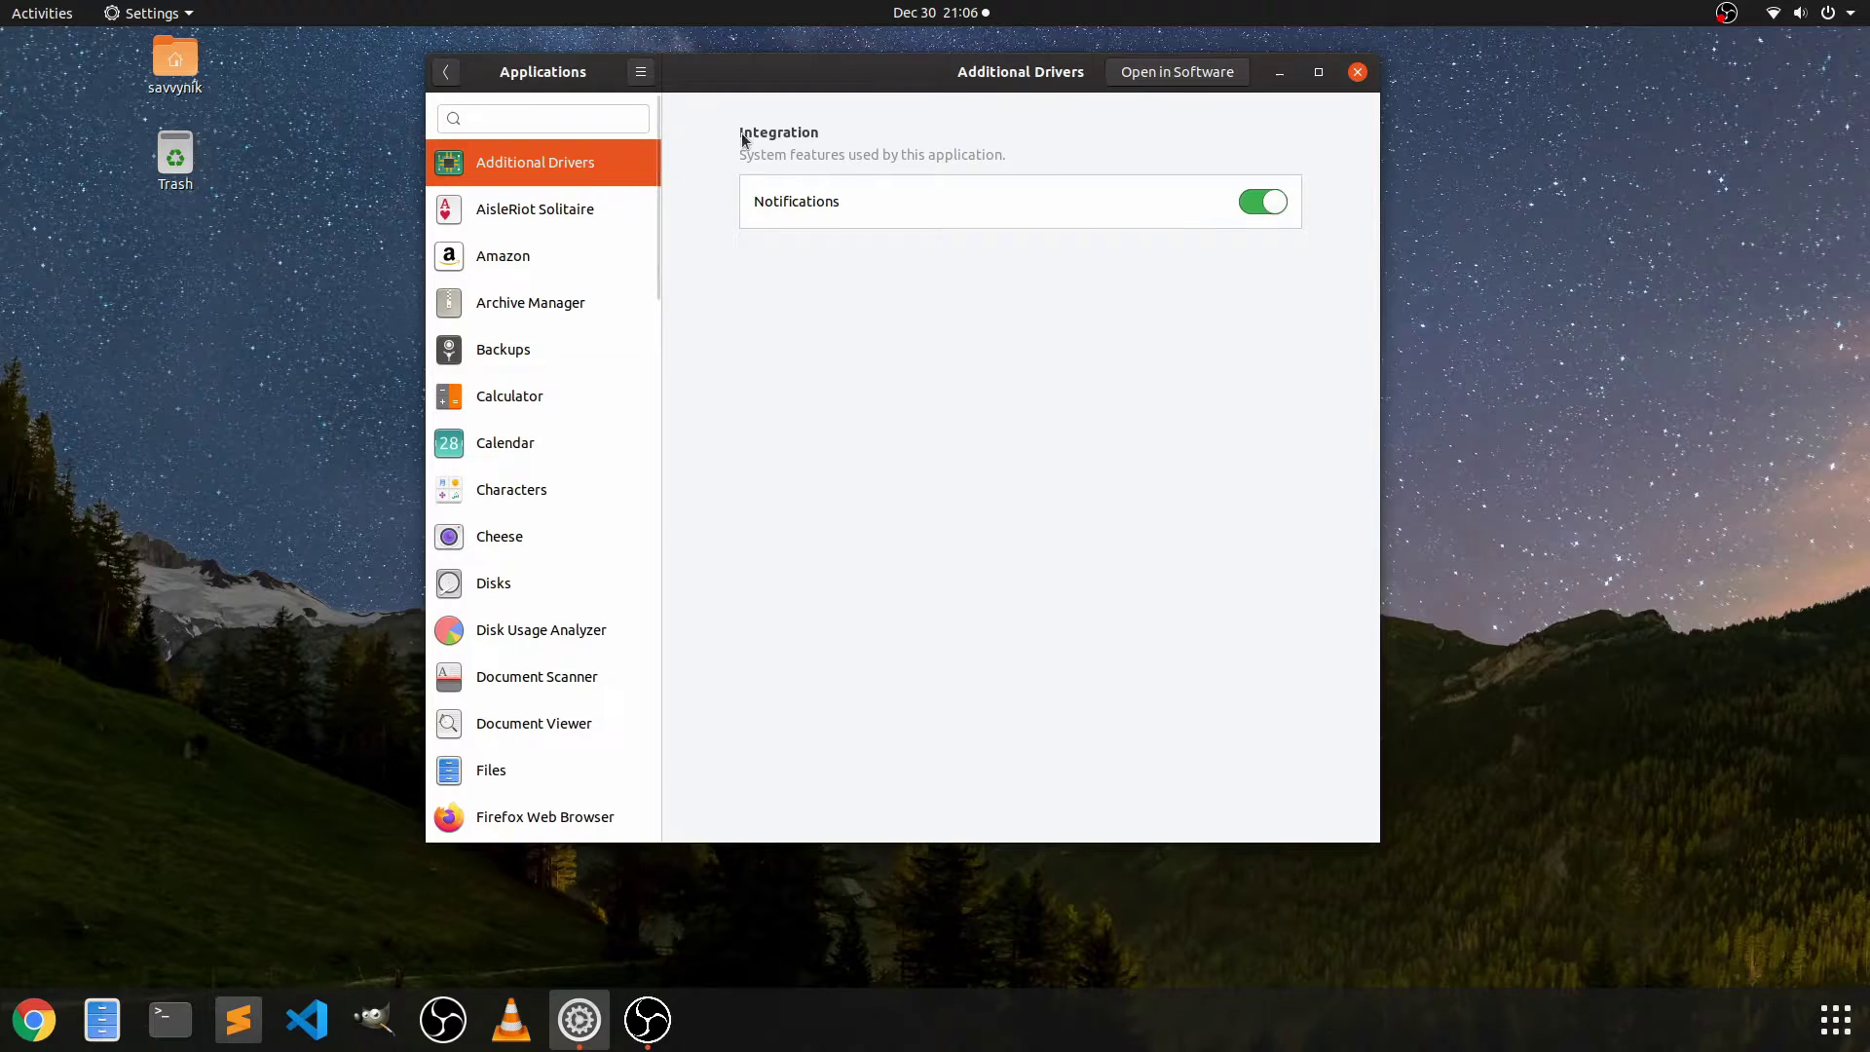
- Scroll the Applications list and view Sublime Text's file handlers and notifications
{"action": "left_click_drag", "start_coordinate": [655, 177], "coordinate": [633, 121]}
{"action": "scroll", "coordinate": [535, 265], "scroll_direction": "down", "scroll_amount": 4}
{"action": "scroll", "coordinate": [533, 265], "scroll_direction": "down", "scroll_amount": 12}
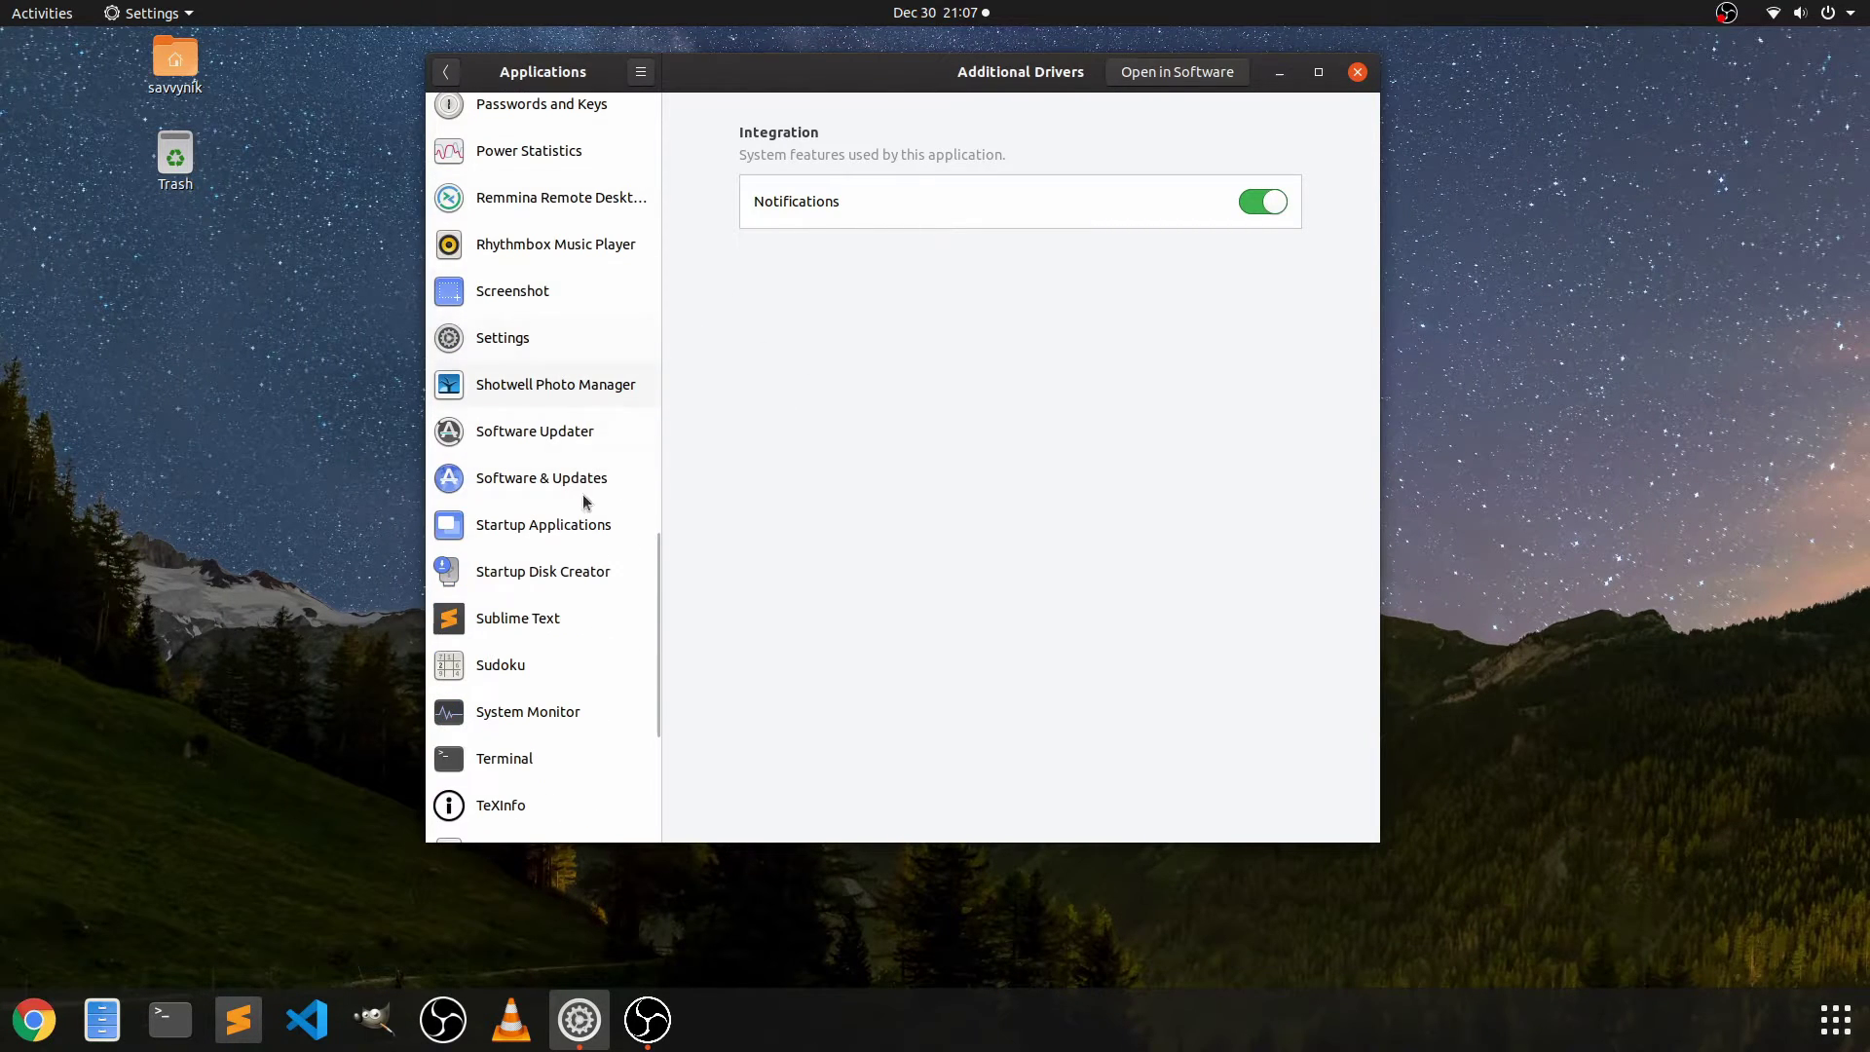
{"action": "left_click", "coordinate": [562, 614]}
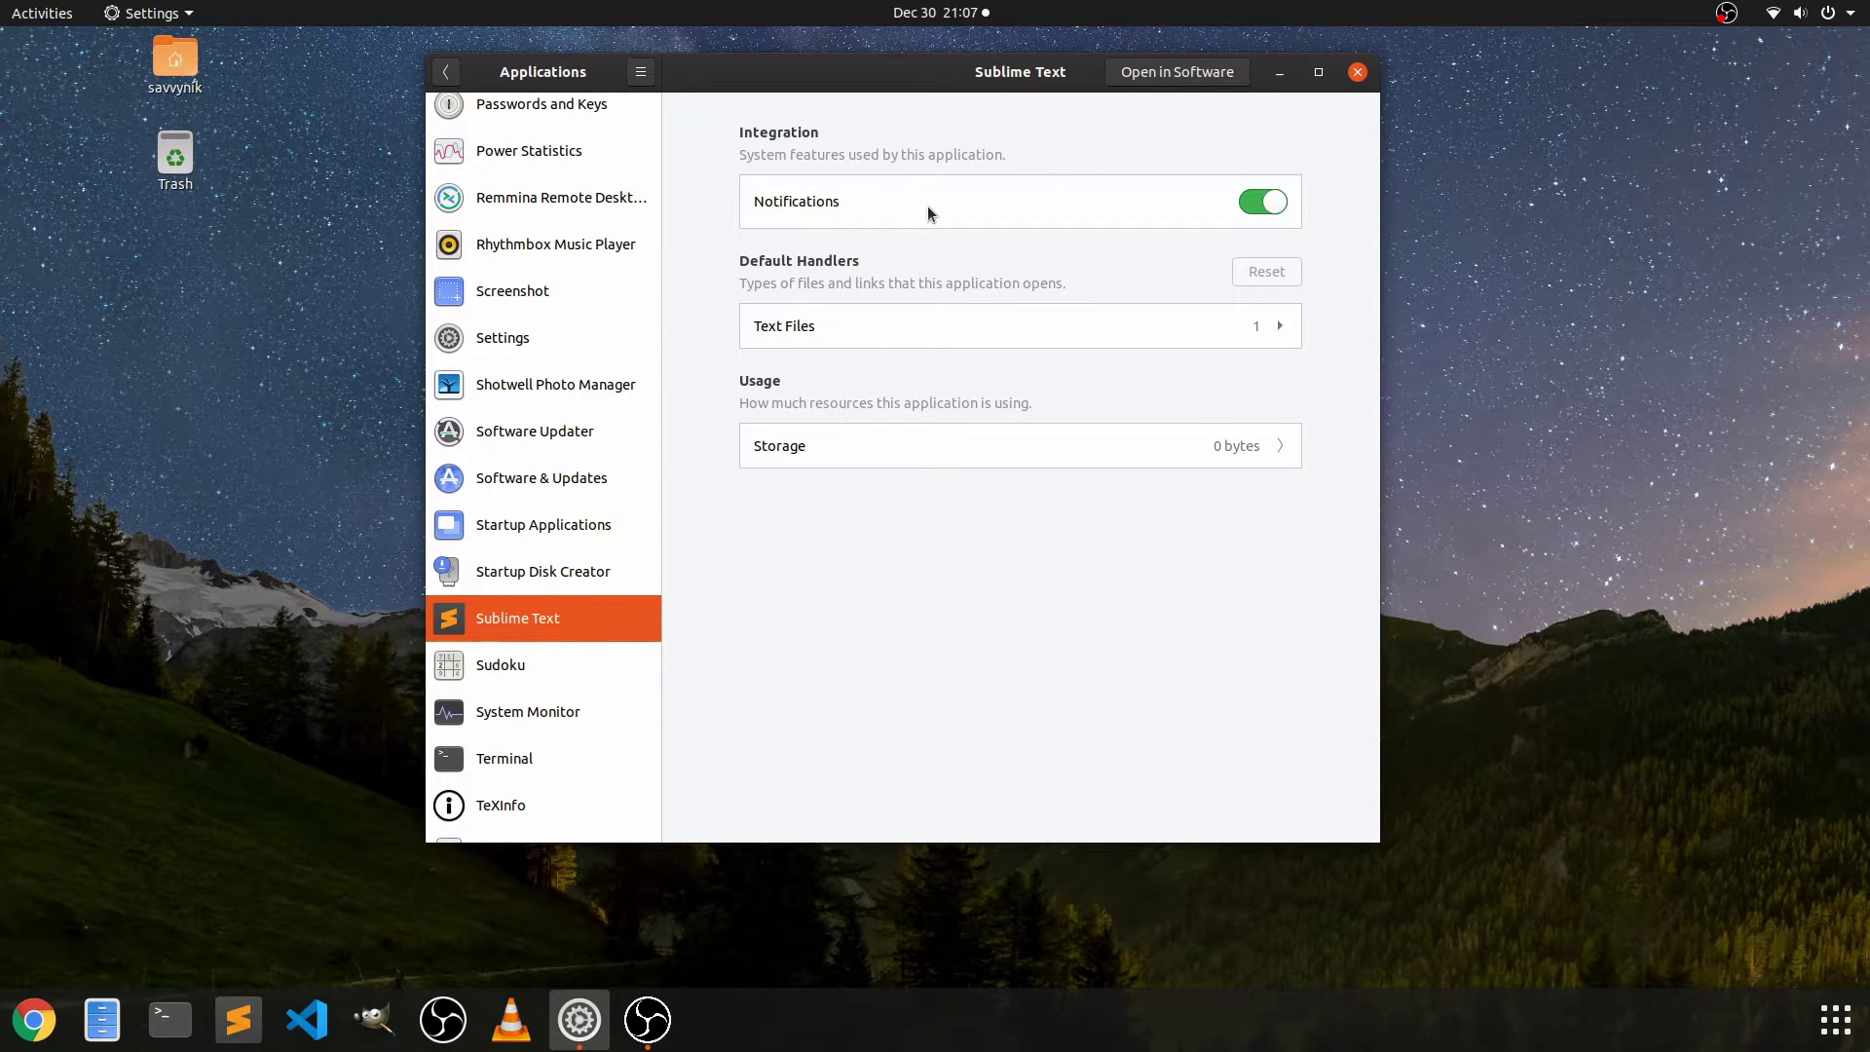
- Review Visual Studio Code's settings, then go back to the main list and reopen Applications
{"action": "scroll", "coordinate": [606, 318], "scroll_direction": "down", "scroll_amount": 3}
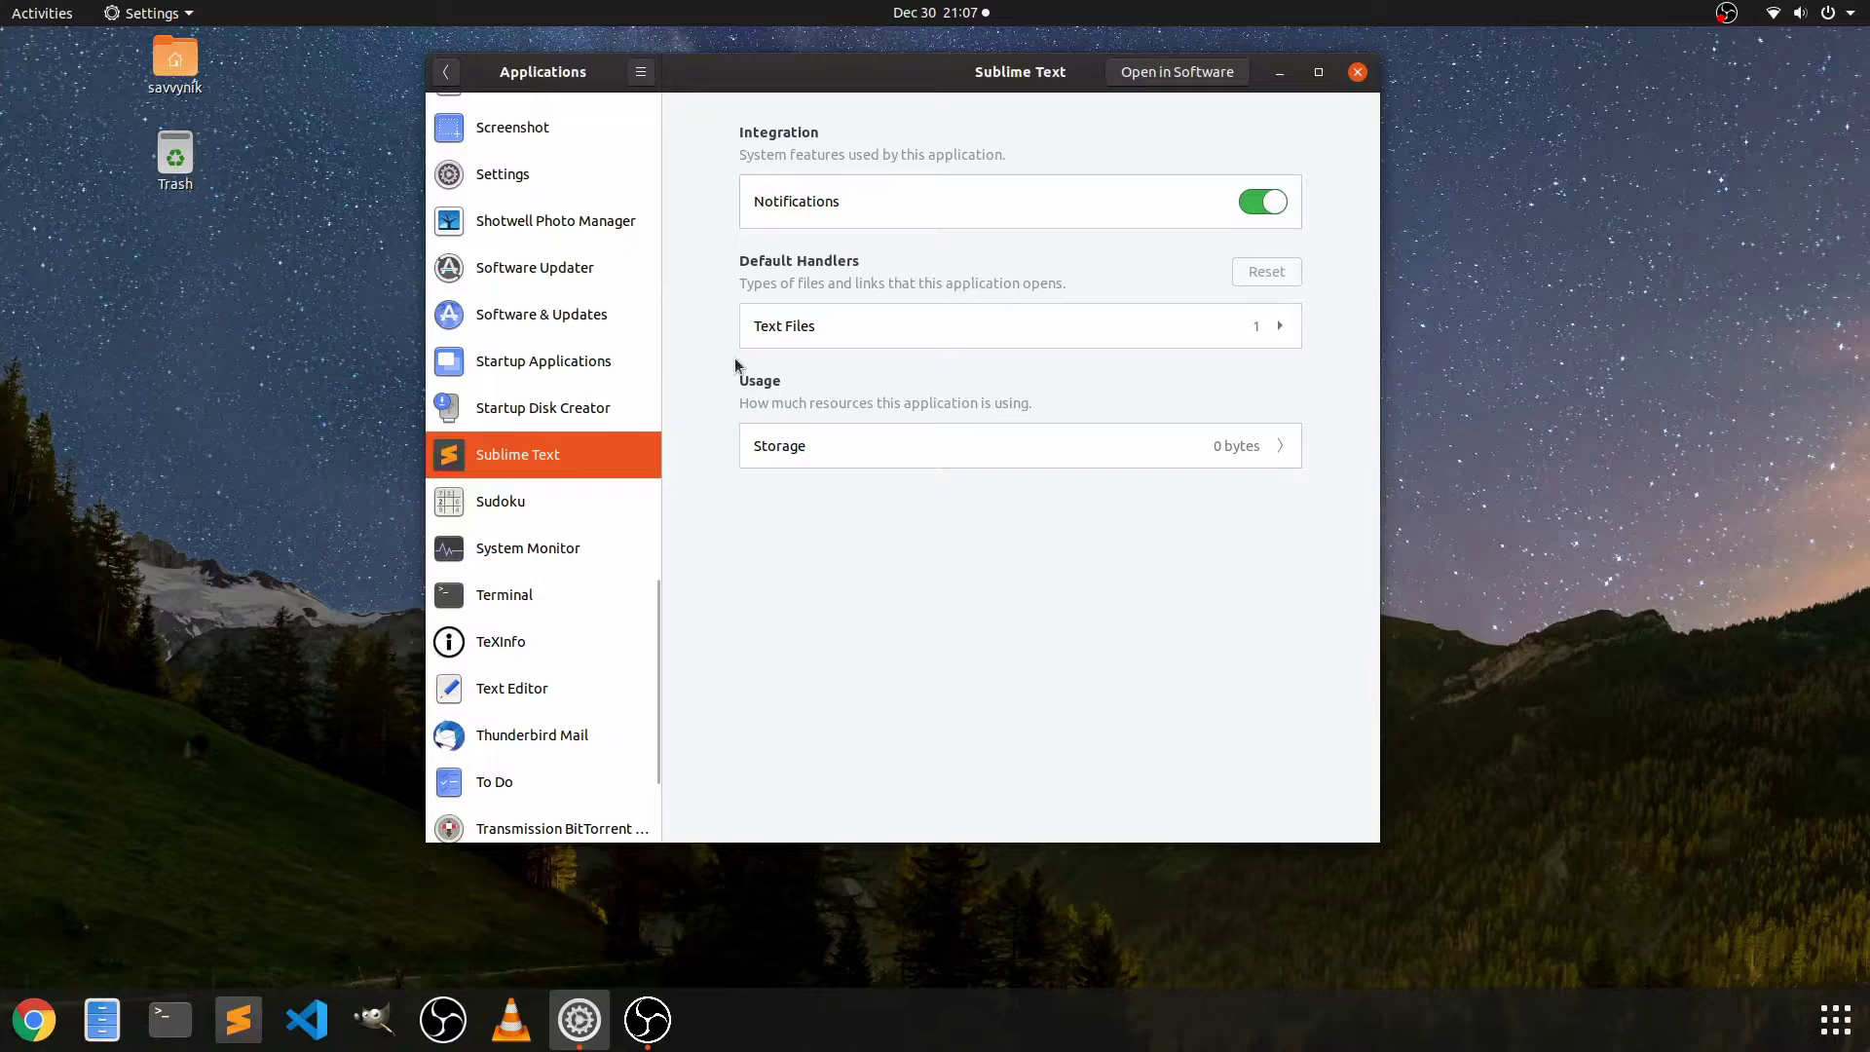
{"action": "scroll", "coordinate": [556, 780], "scroll_direction": "down", "scroll_amount": 4}
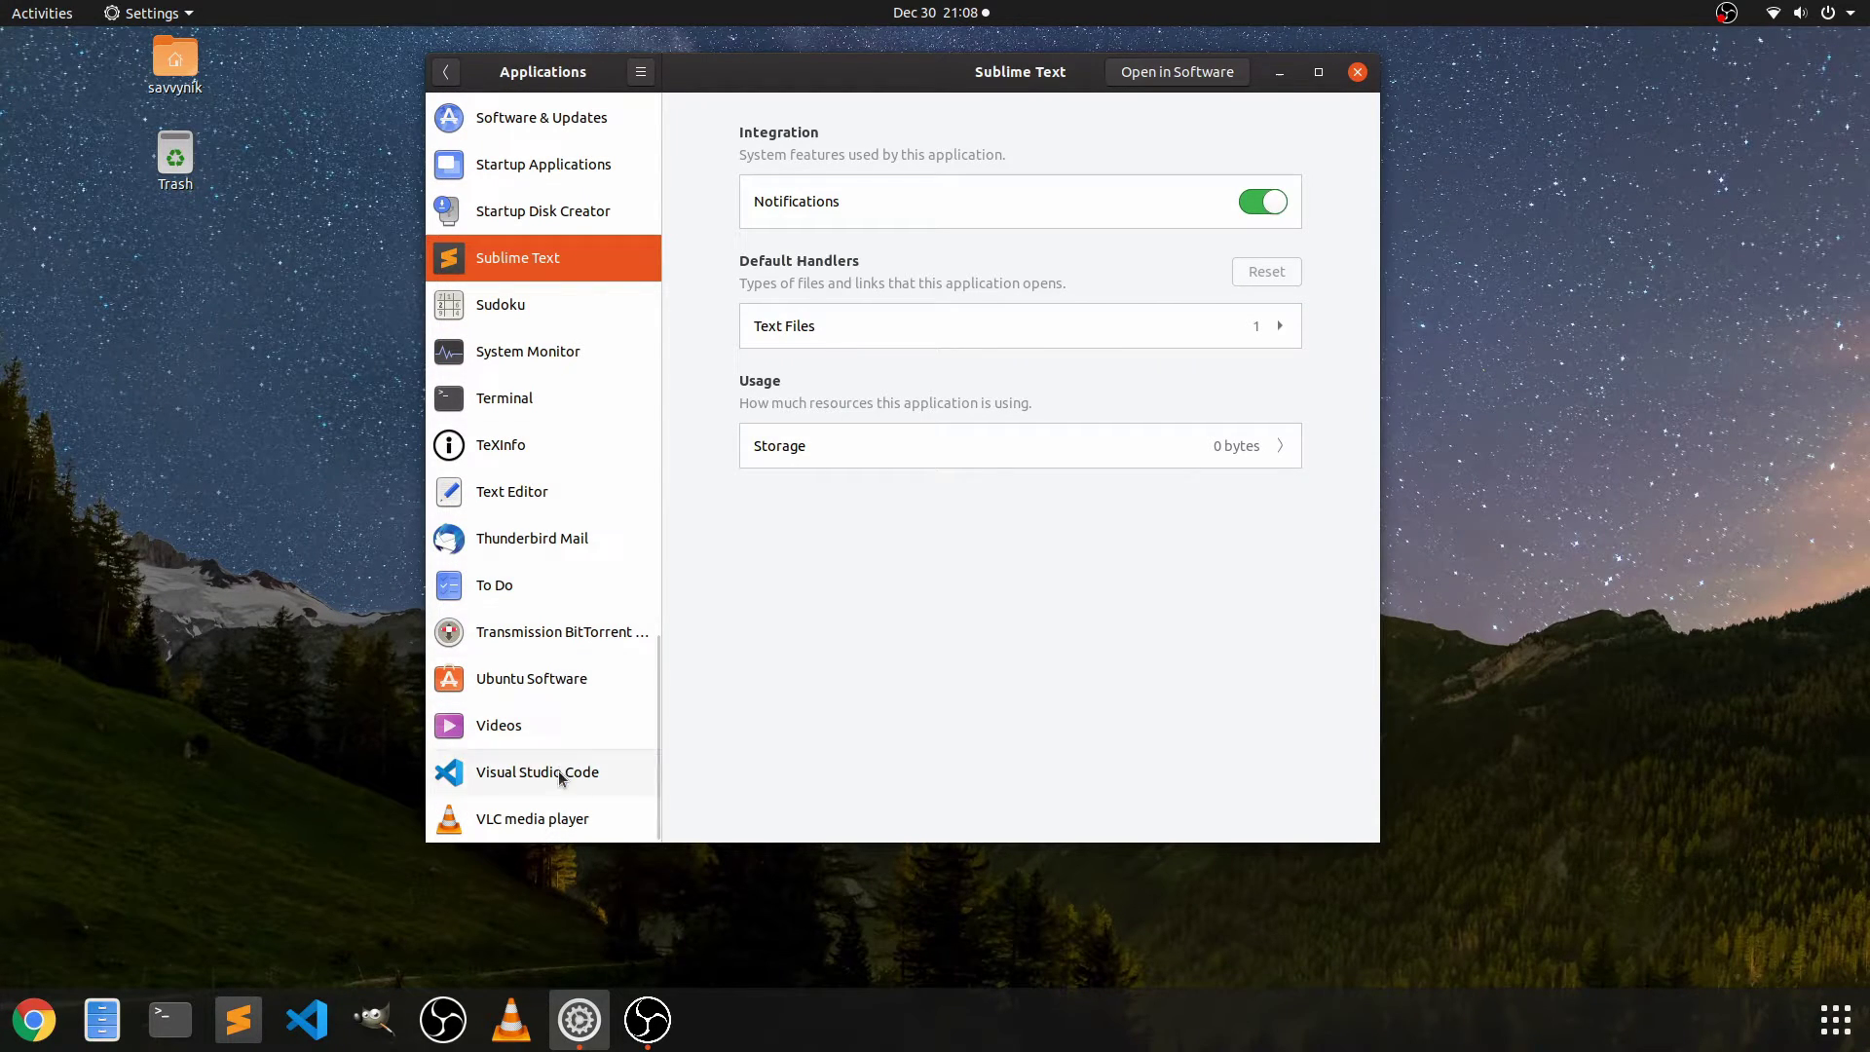
{"action": "left_click", "coordinate": [555, 773]}
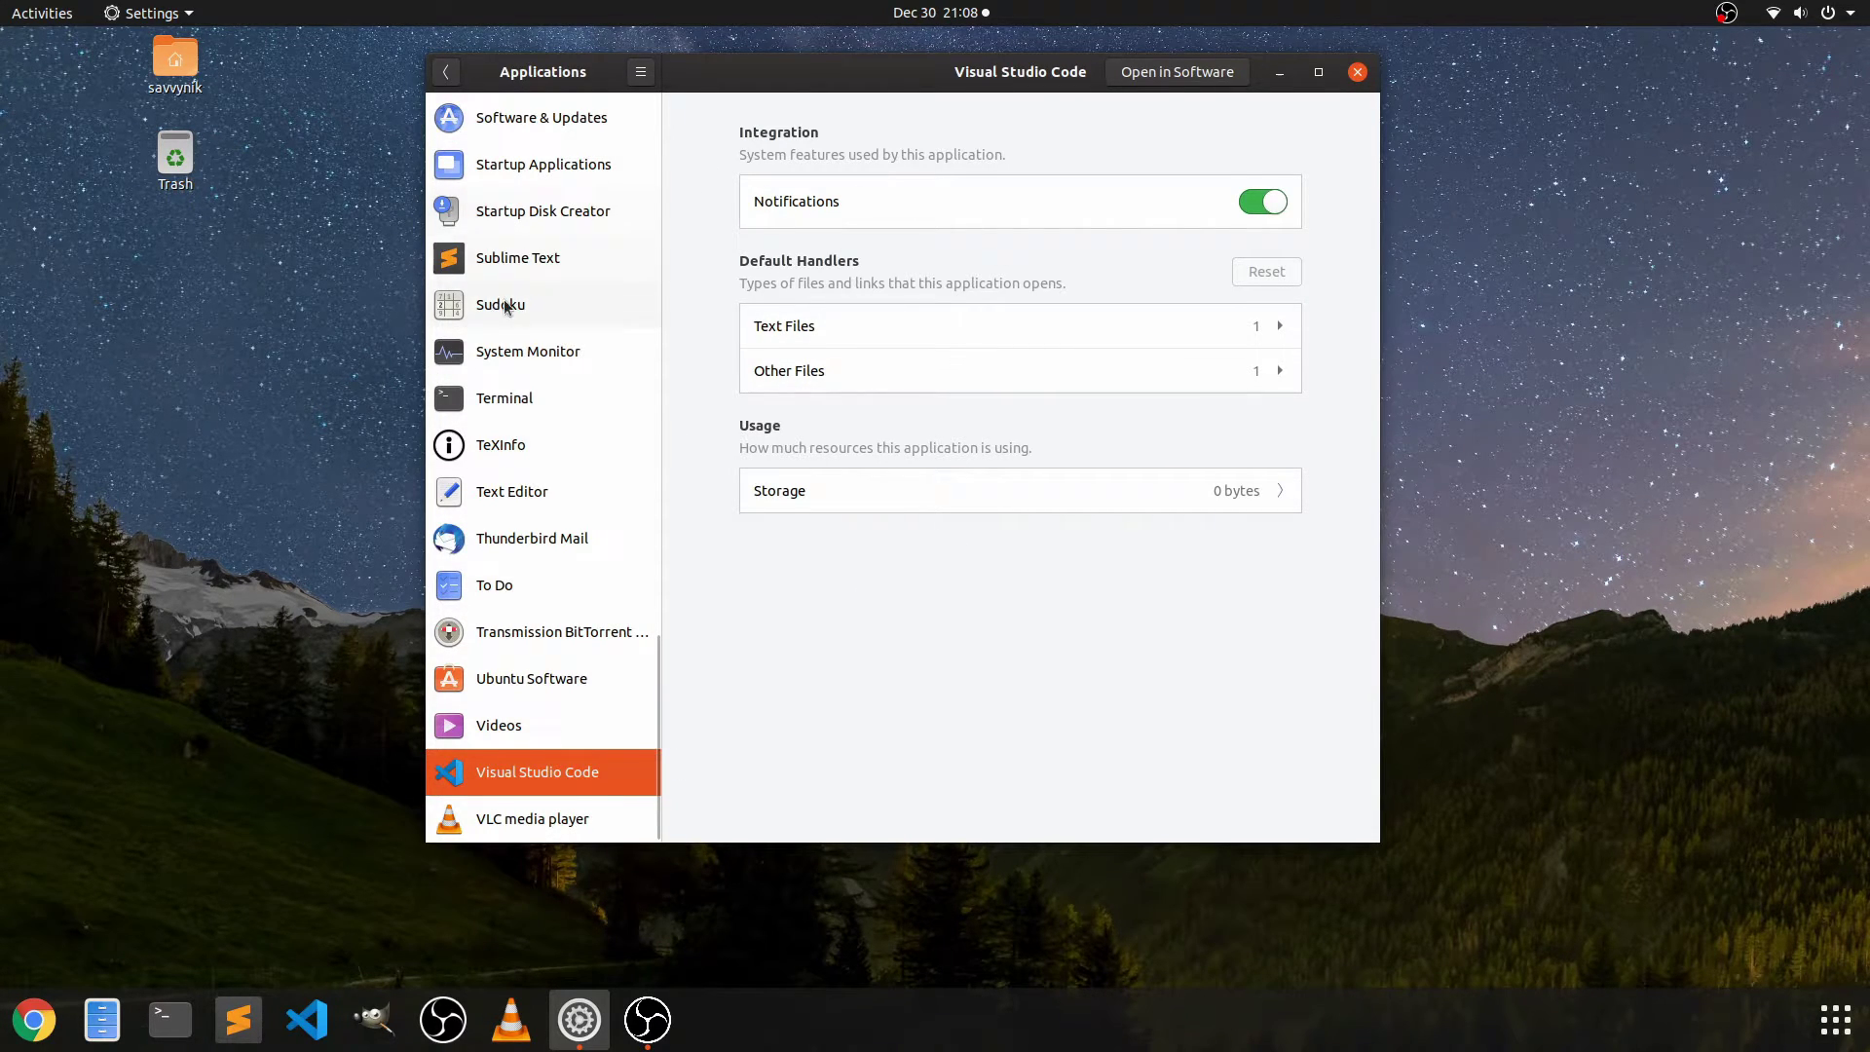
{"action": "scroll", "coordinate": [510, 301], "scroll_direction": "up", "scroll_amount": 5}
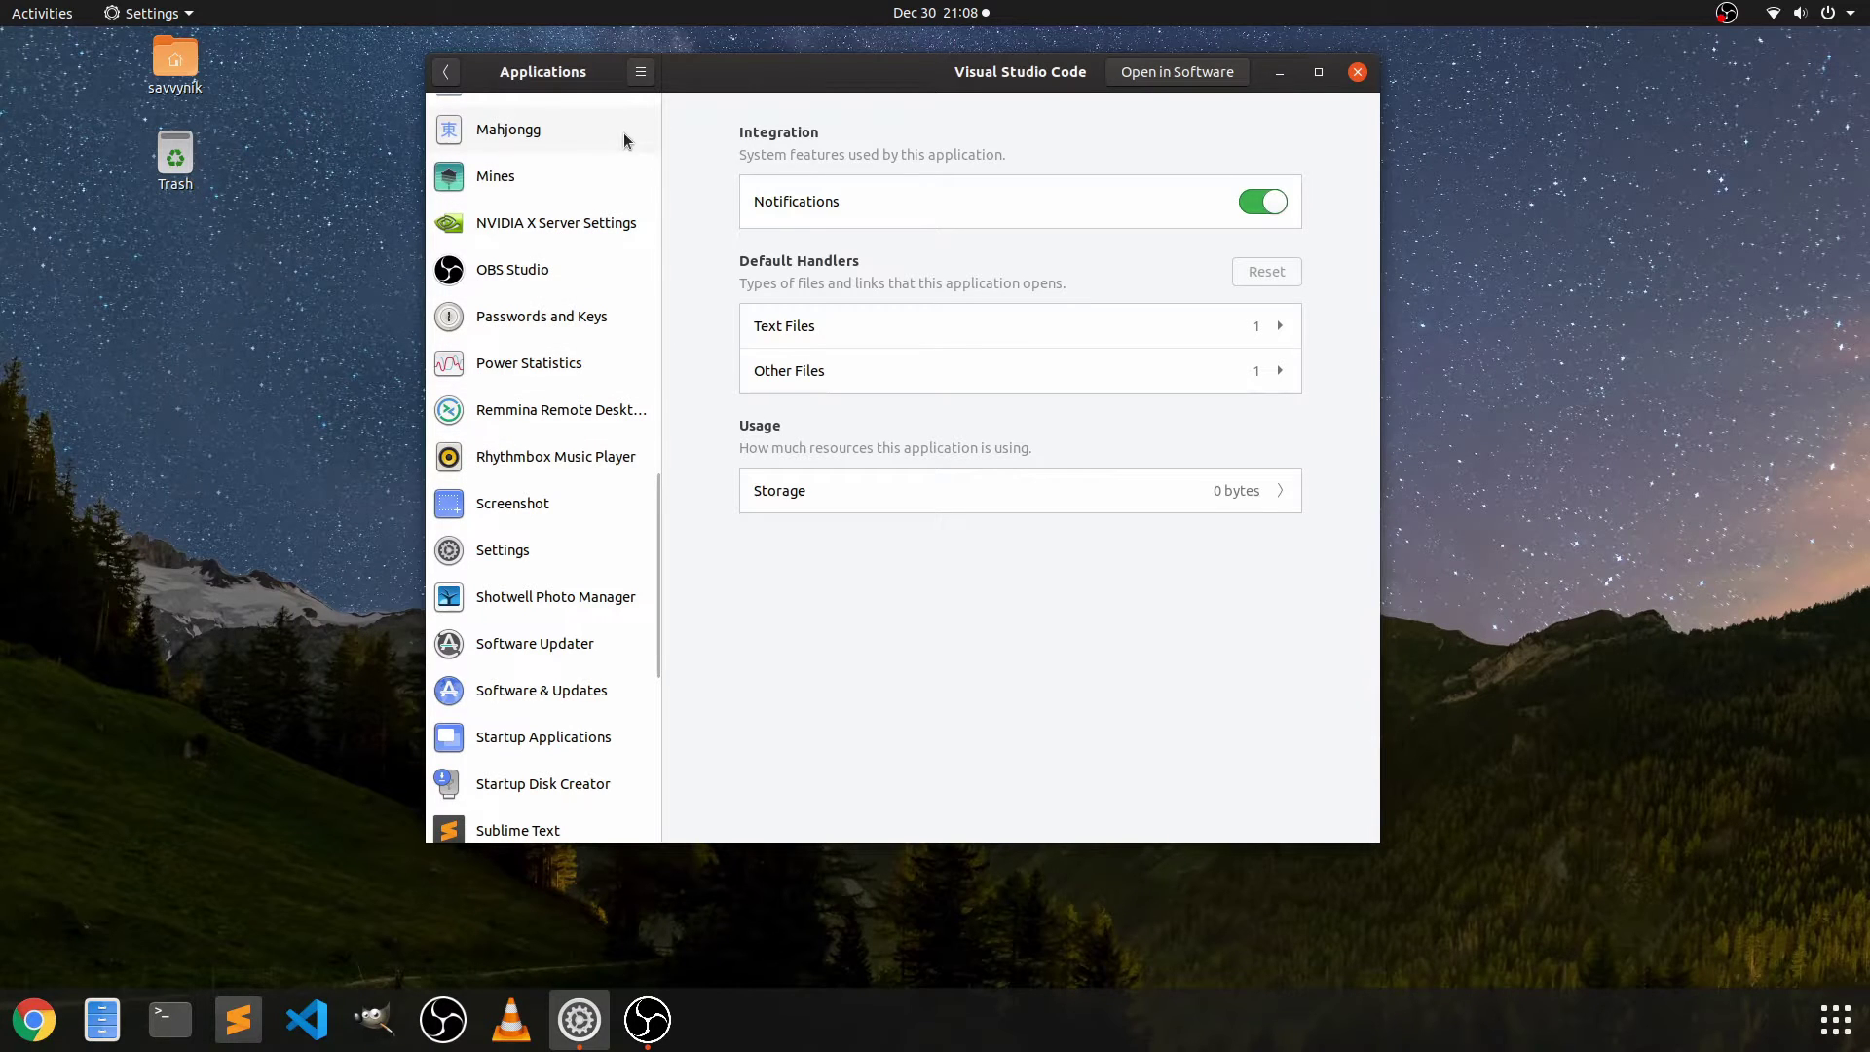
{"action": "left_click", "coordinate": [447, 72]}
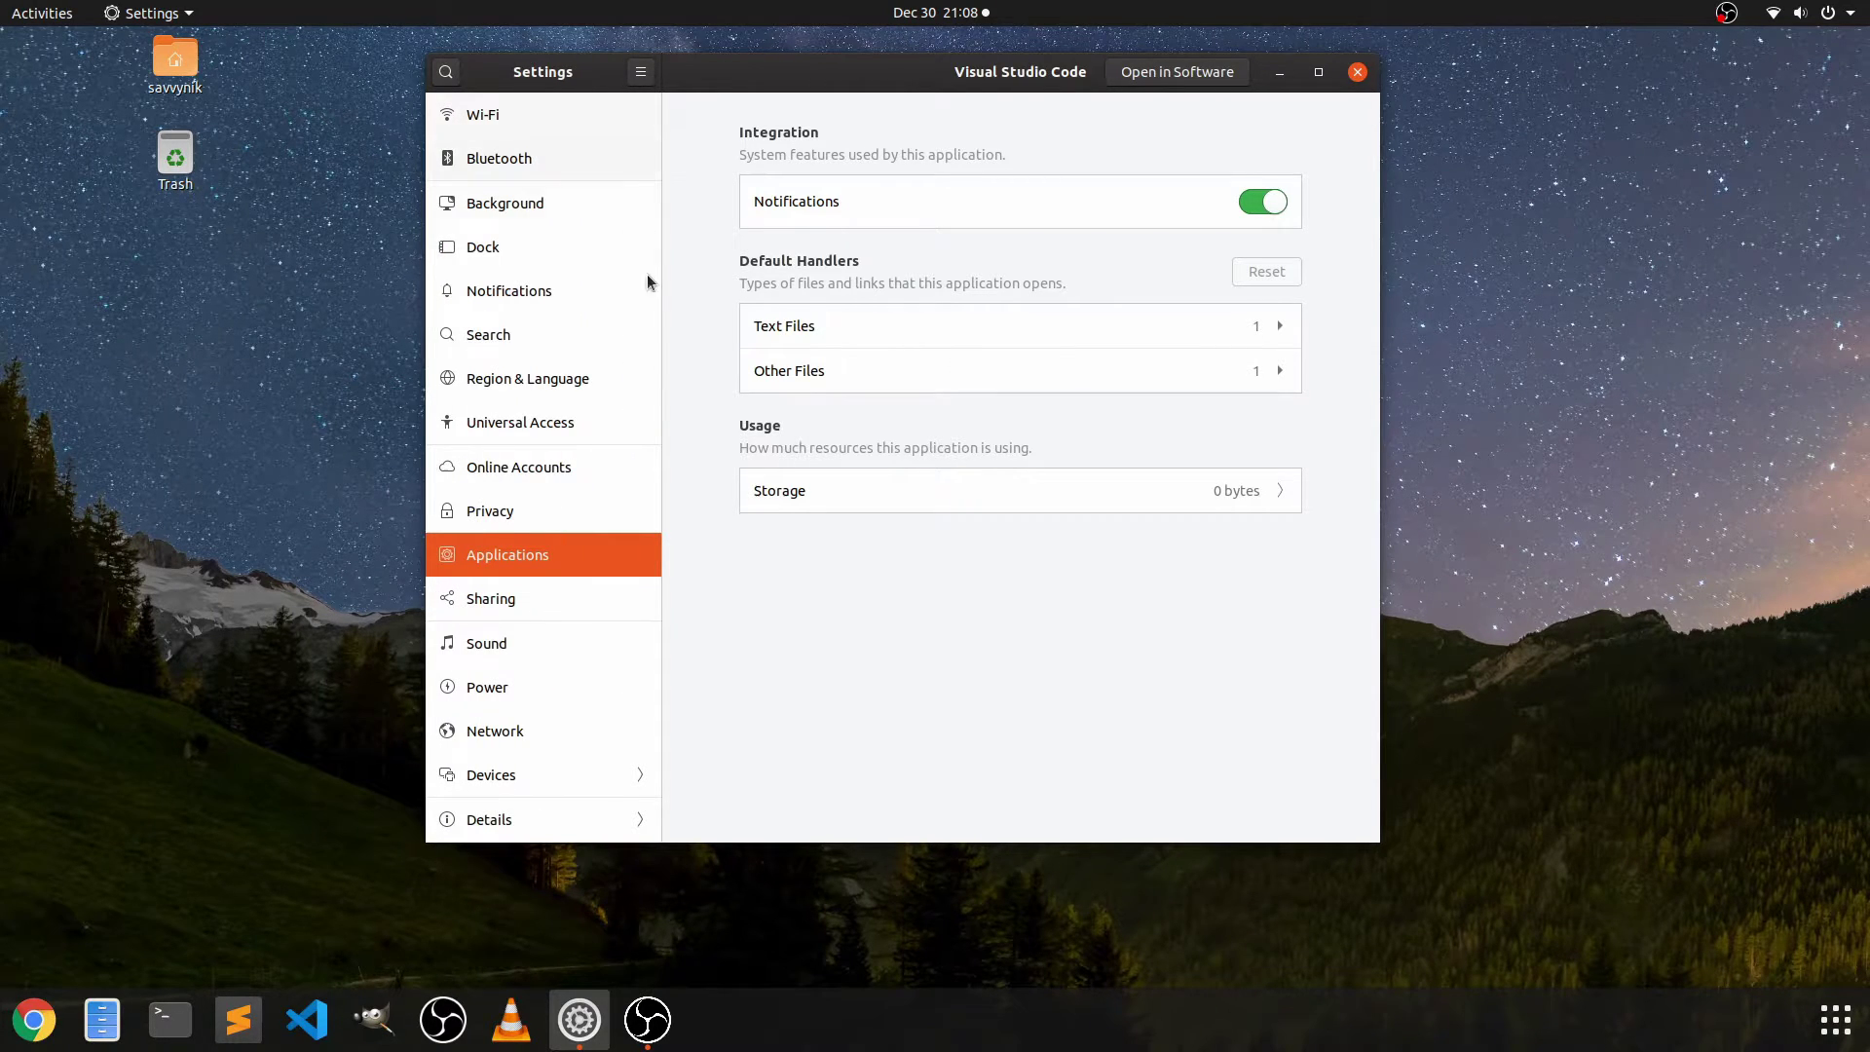
{"action": "left_click", "coordinate": [545, 559]}
- Switch off notifications for Amazon
{"action": "left_click", "coordinate": [575, 259]}
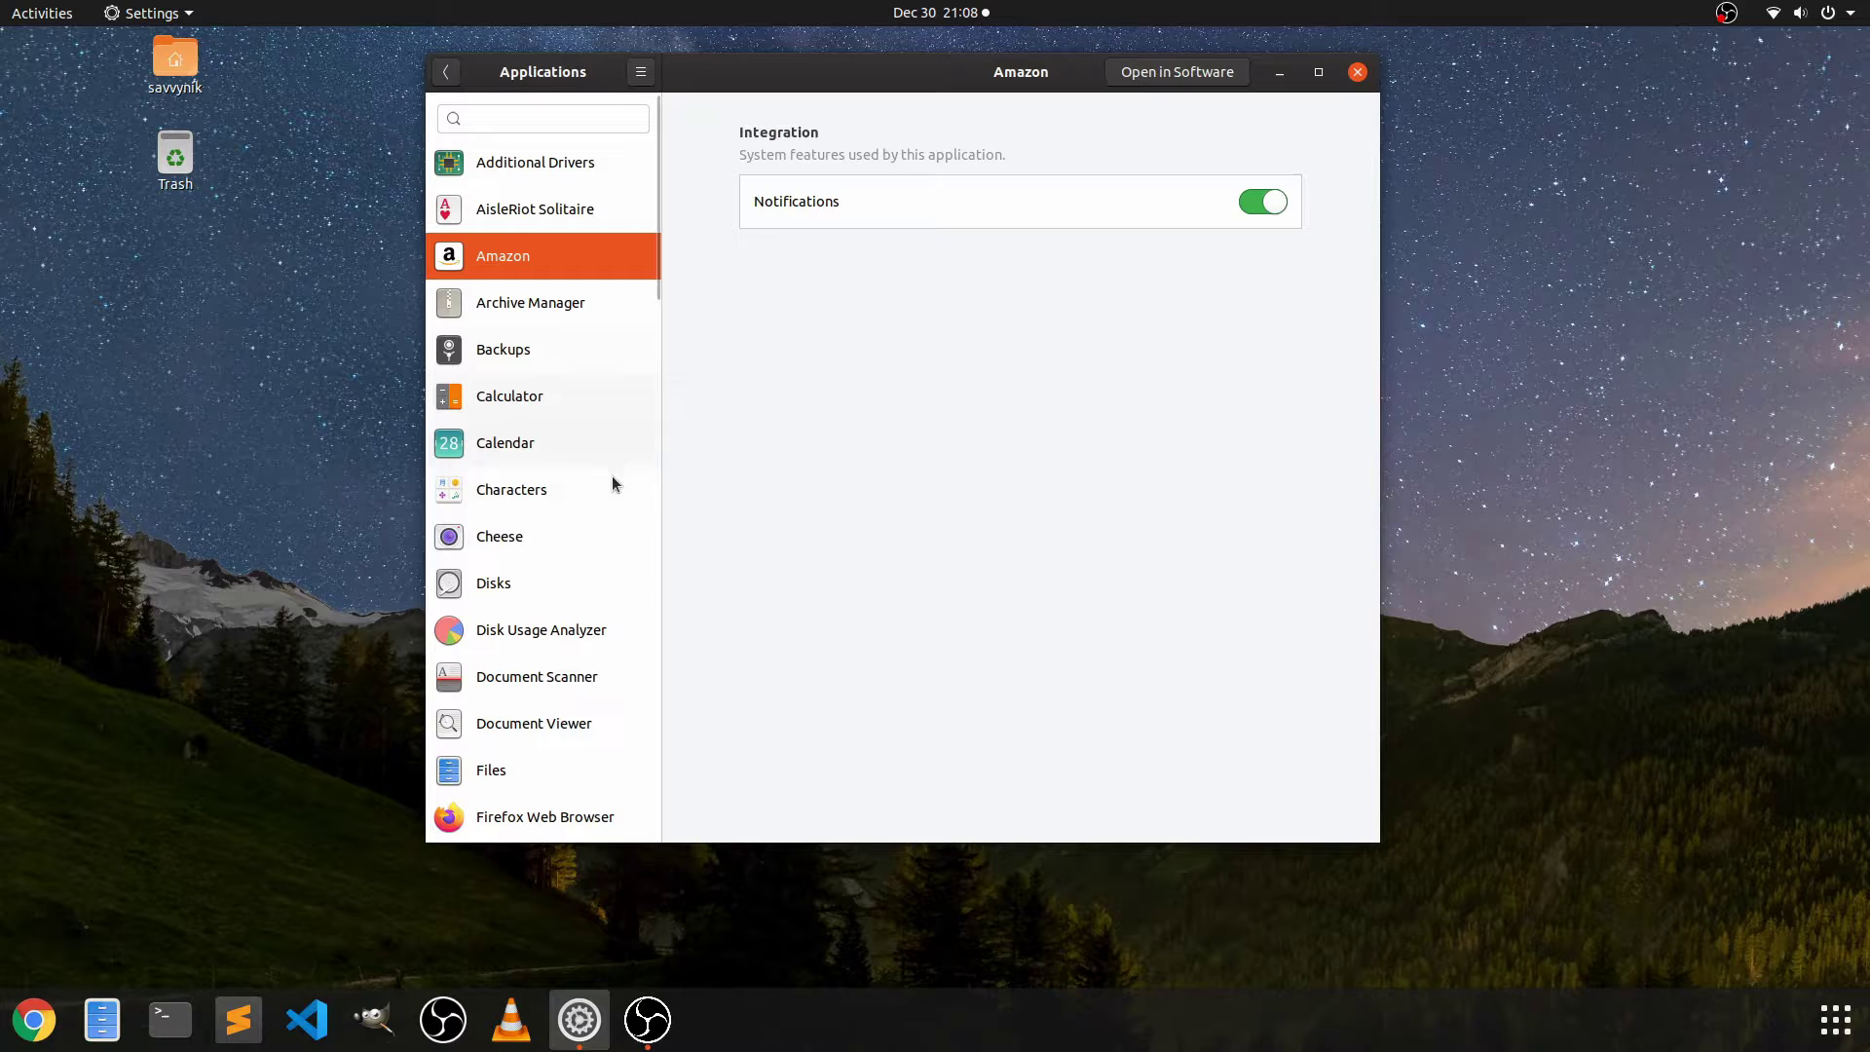
{"action": "left_click", "coordinate": [1271, 205]}
{"action": "scroll", "coordinate": [549, 386], "scroll_direction": "down", "scroll_amount": 1}
{"action": "scroll", "coordinate": [555, 376], "scroll_direction": "down", "scroll_amount": 2}
{"action": "scroll", "coordinate": [534, 314], "scroll_direction": "up", "scroll_amount": 5}
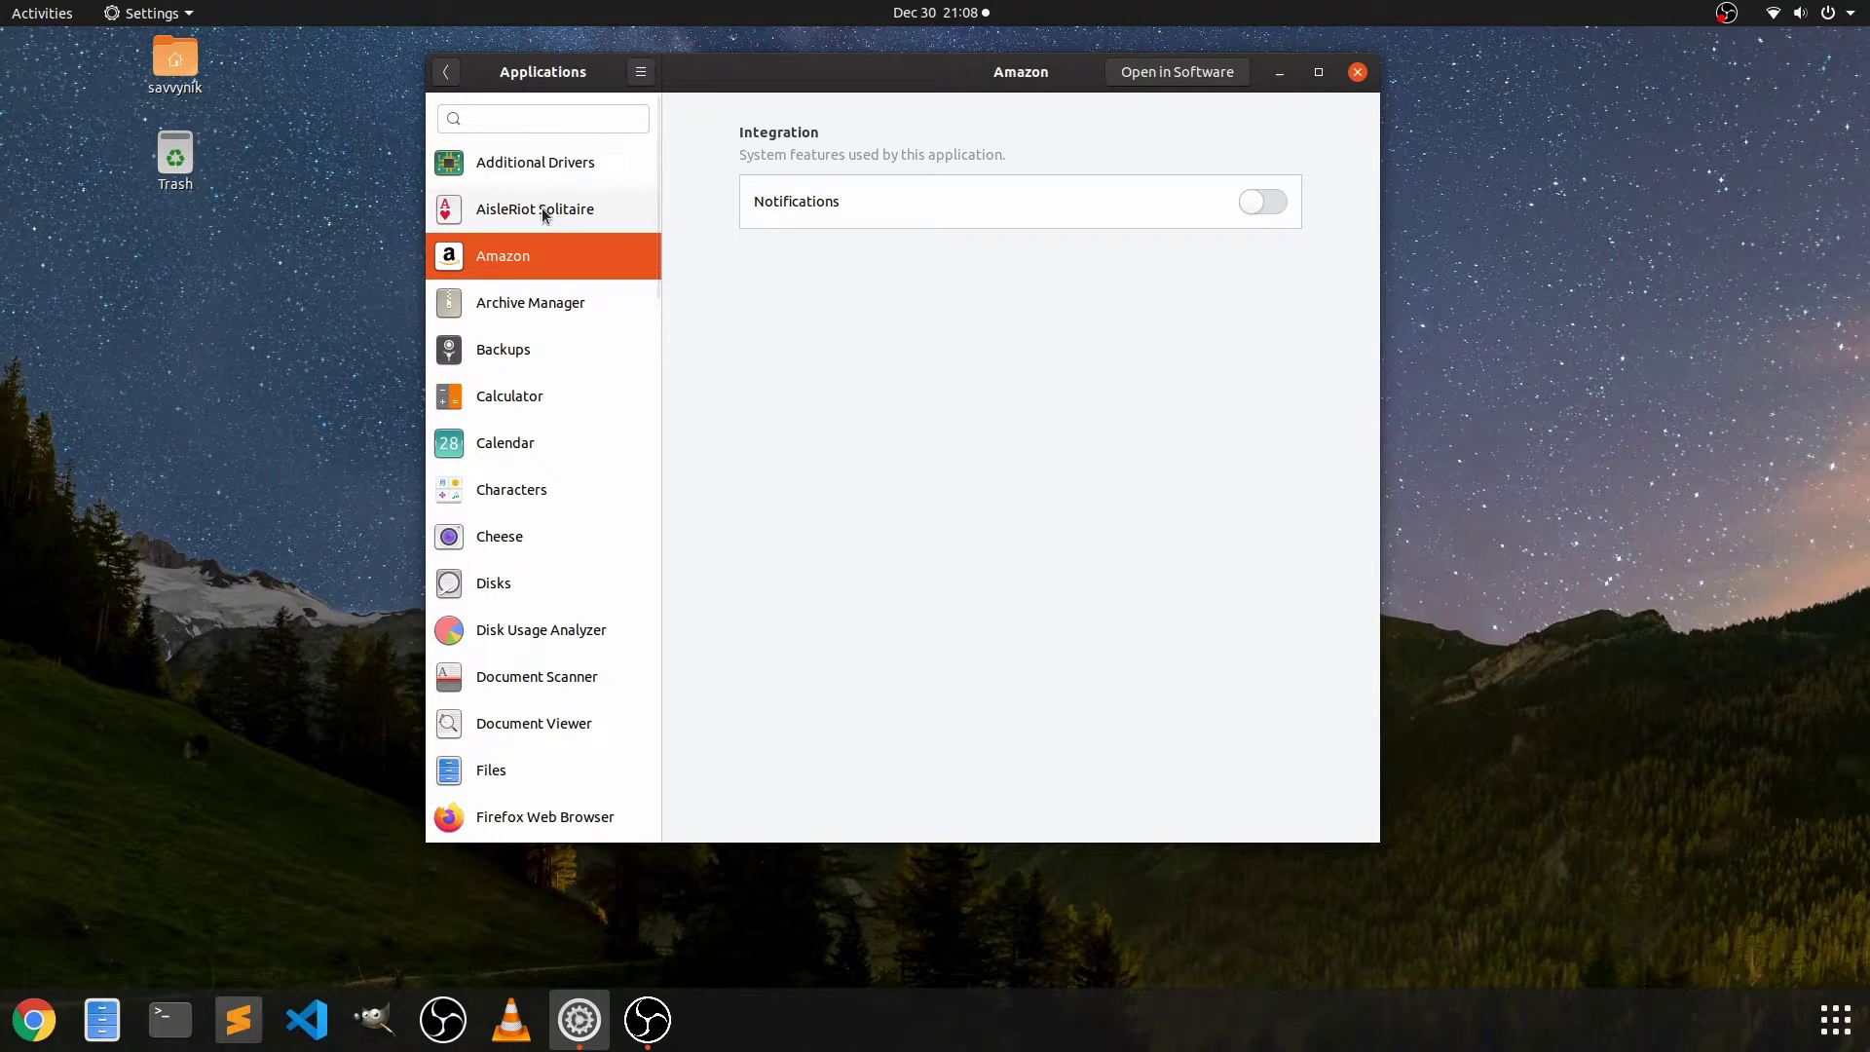
{"action": "scroll", "coordinate": [542, 215], "scroll_direction": "down", "scroll_amount": 3}
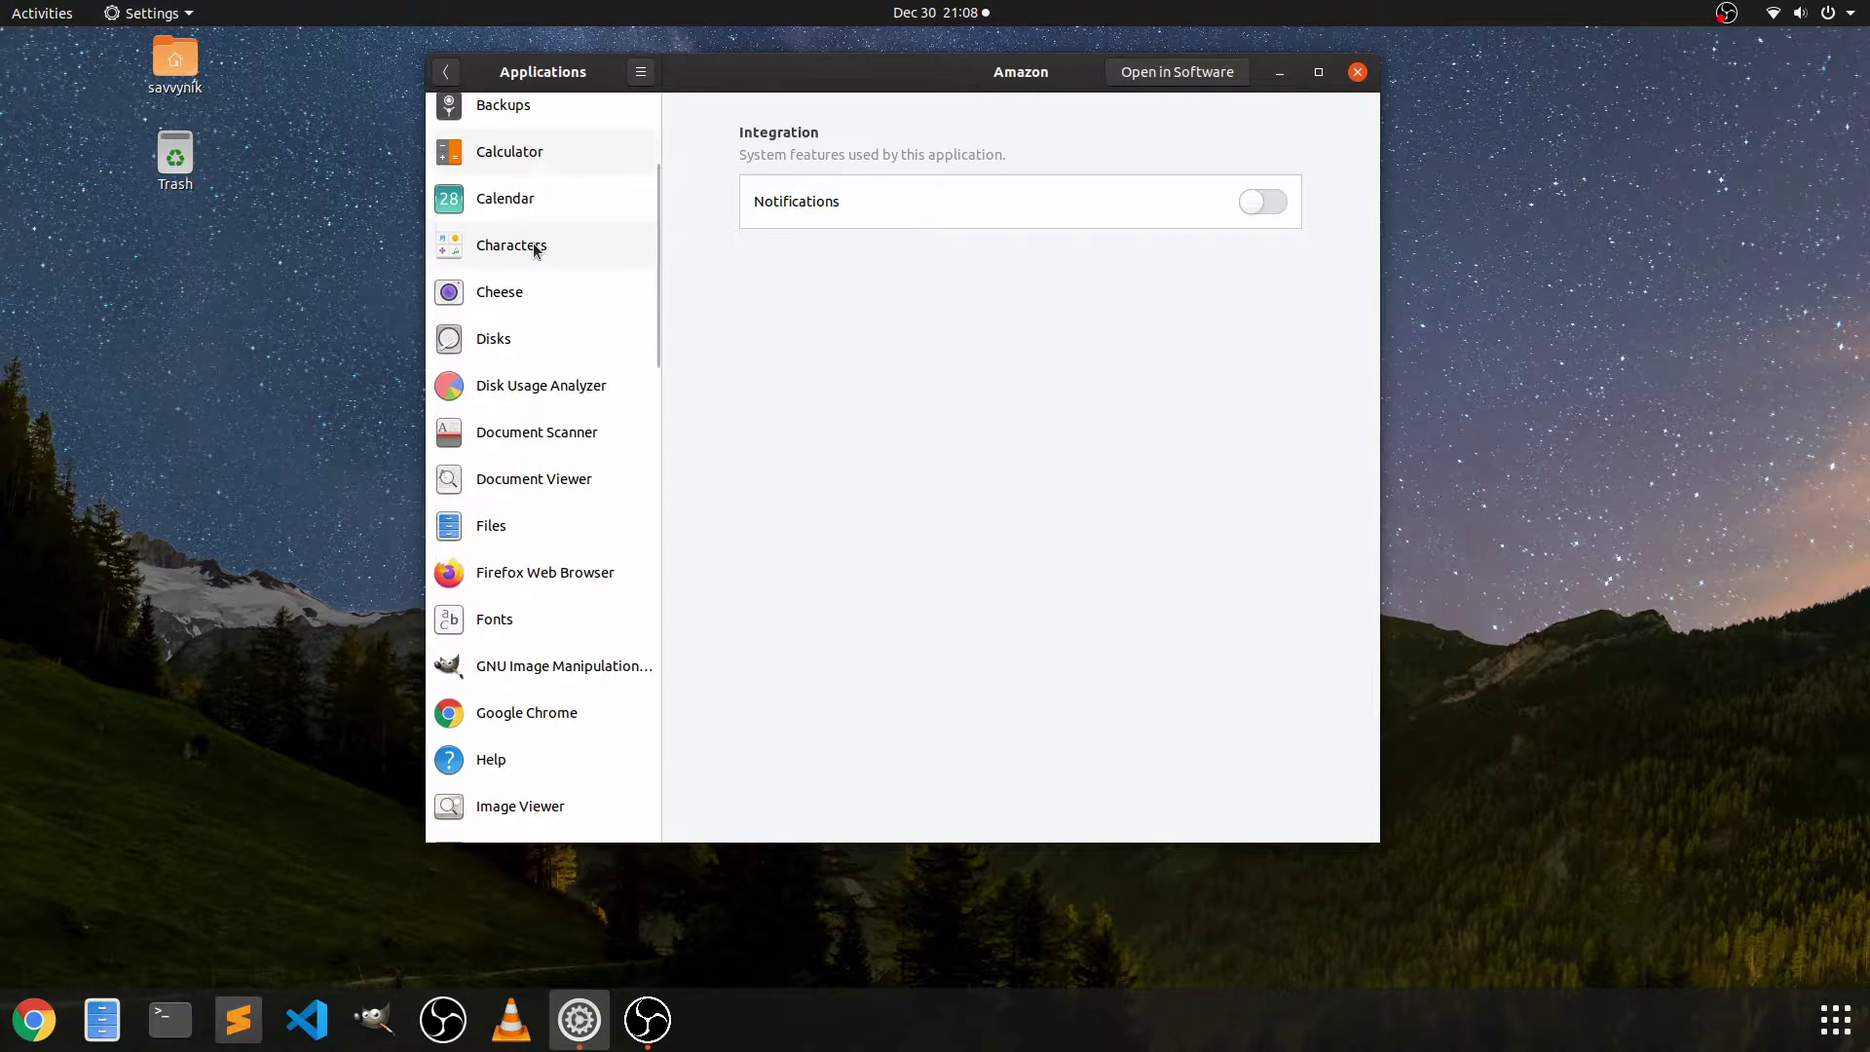
- Review Firefox Web Browser's file handlers, then close the Settings window
{"action": "left_click", "coordinate": [556, 575]}
{"action": "left_click", "coordinate": [1277, 212]}
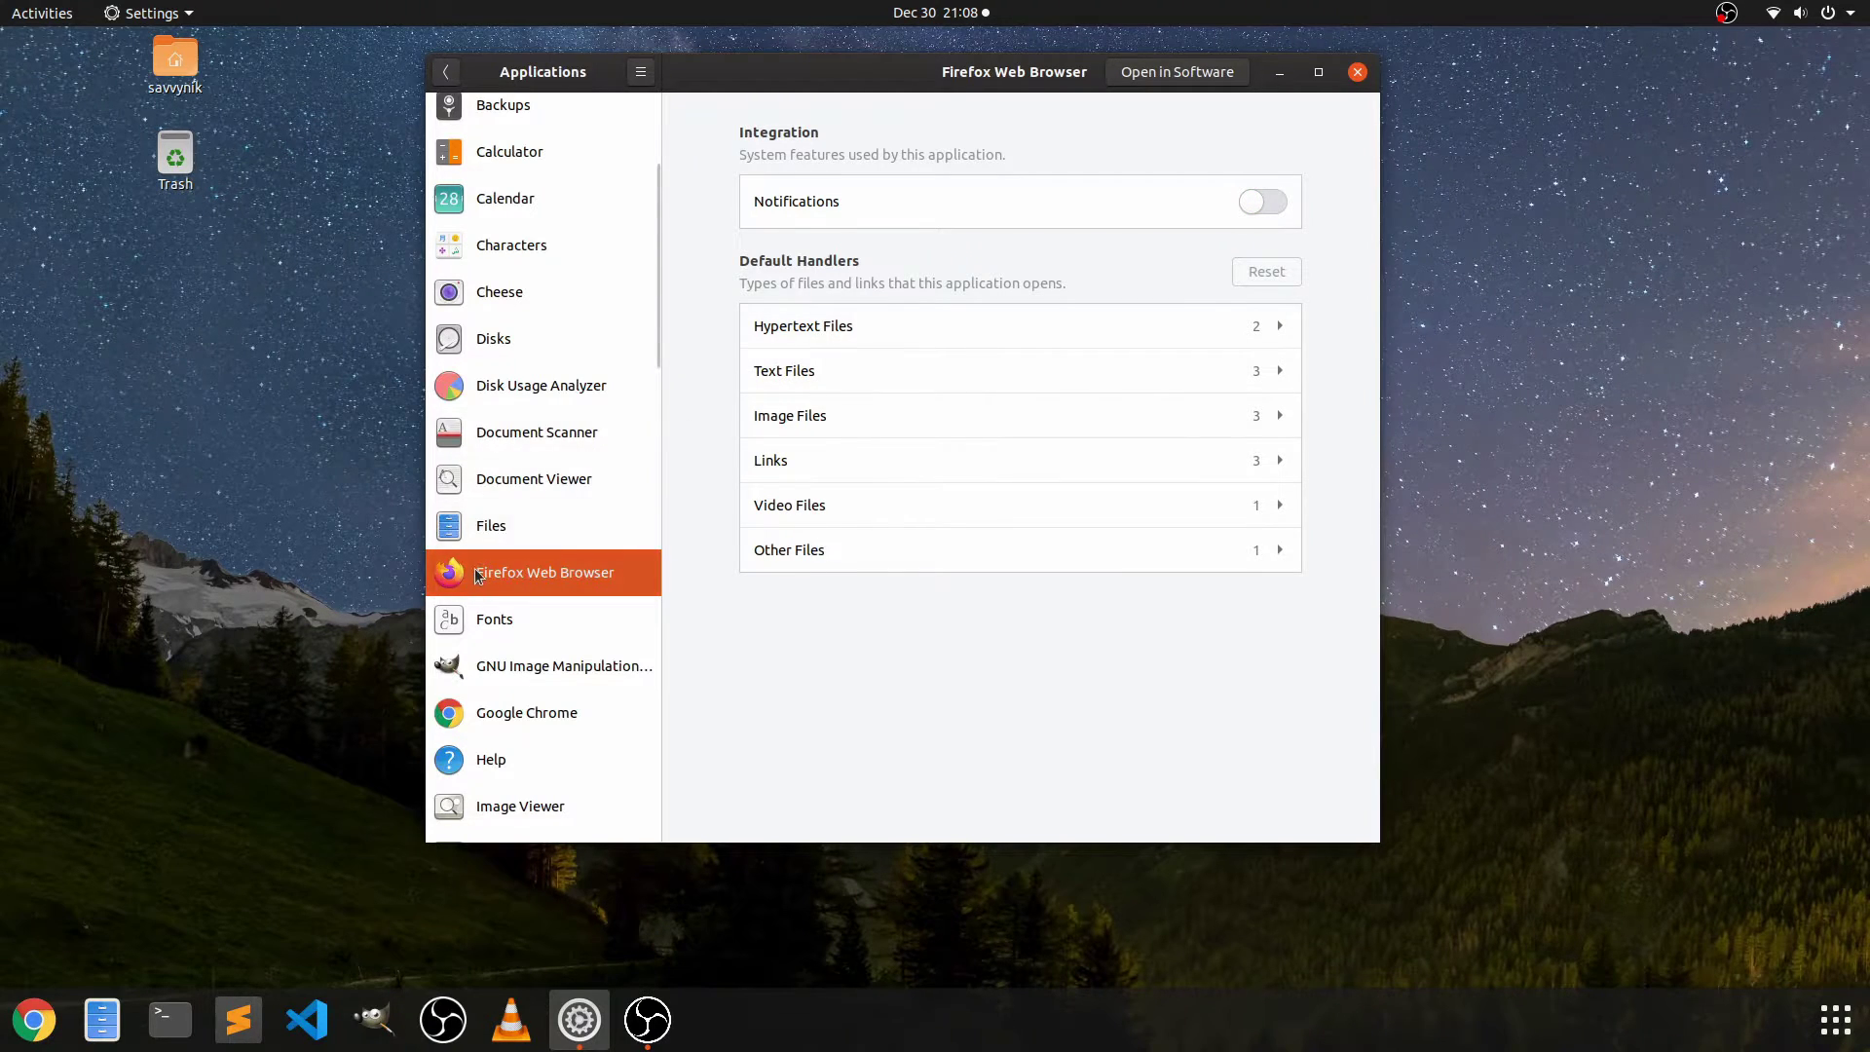
{"action": "scroll", "coordinate": [555, 448], "scroll_direction": "down", "scroll_amount": 3}
{"action": "scroll", "coordinate": [556, 414], "scroll_direction": "down", "scroll_amount": 2}
{"action": "scroll", "coordinate": [535, 493], "scroll_direction": "up", "scroll_amount": 2}
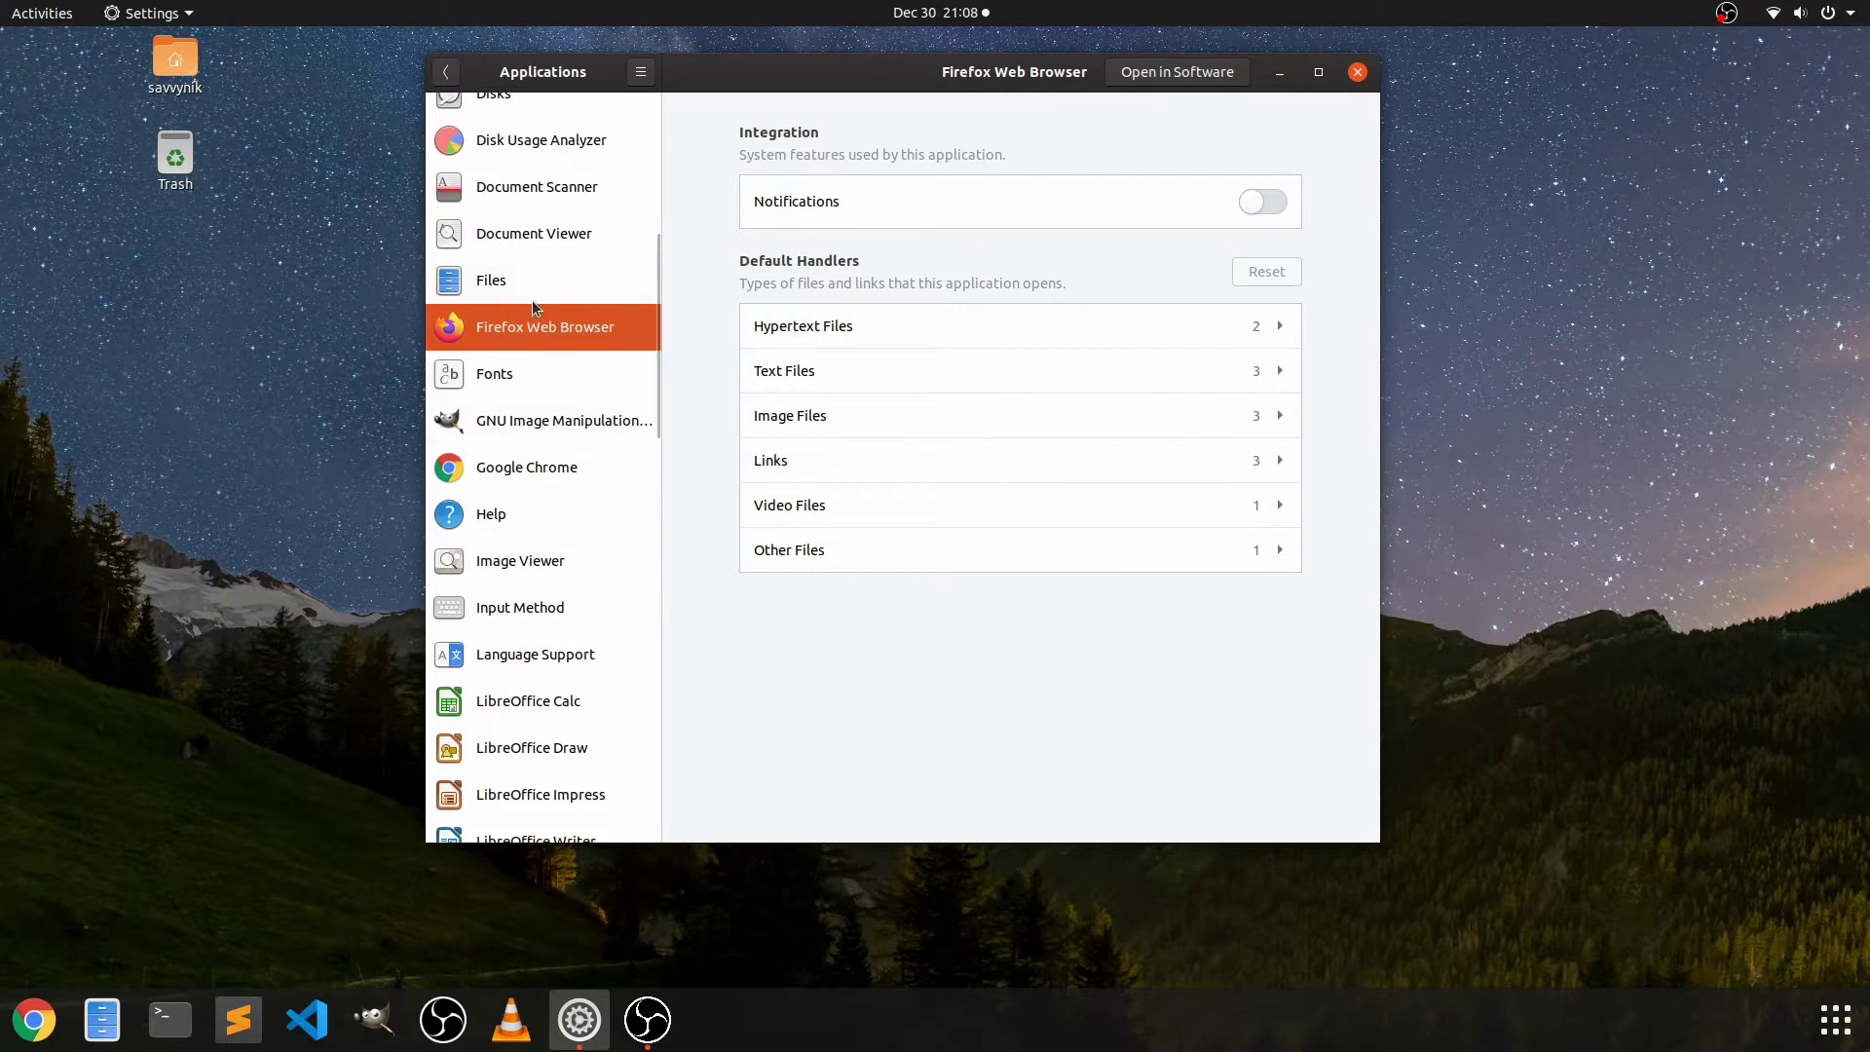
{"action": "scroll", "coordinate": [531, 531], "scroll_direction": "down", "scroll_amount": 5}
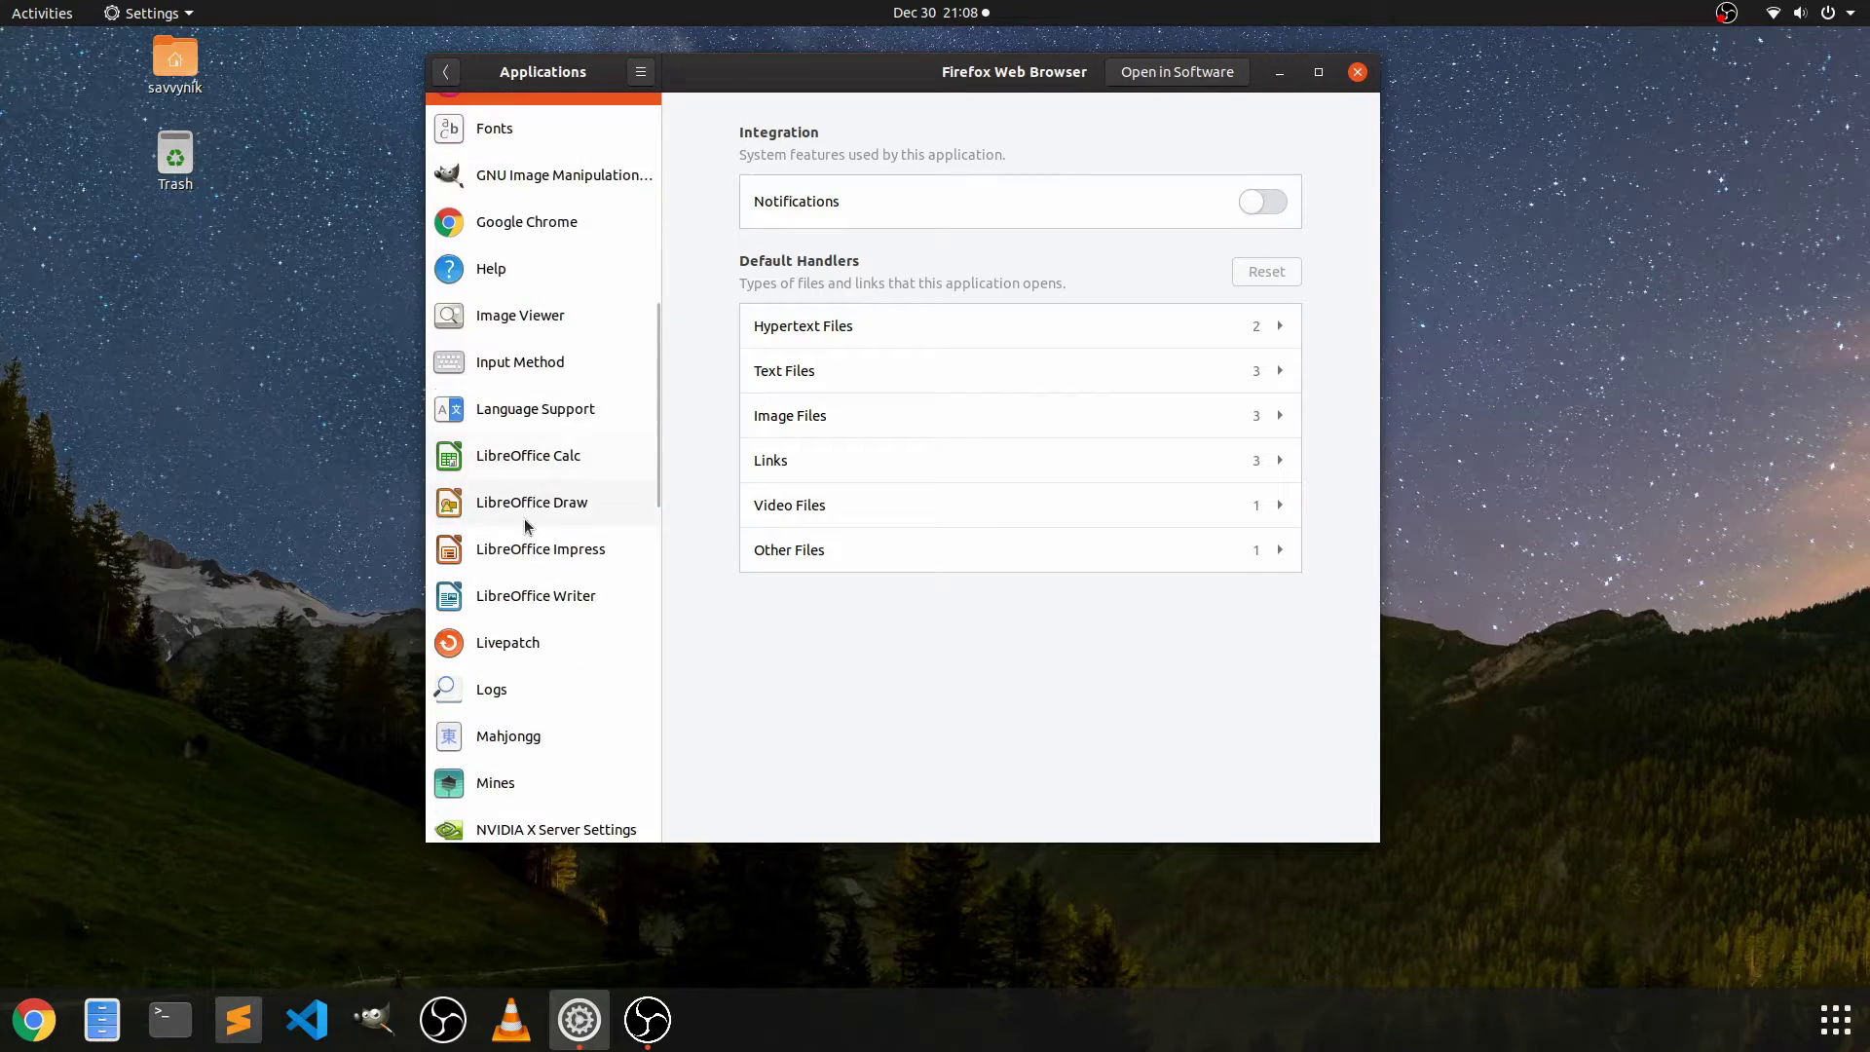
{"action": "scroll", "coordinate": [531, 588], "scroll_direction": "down", "scroll_amount": 10}
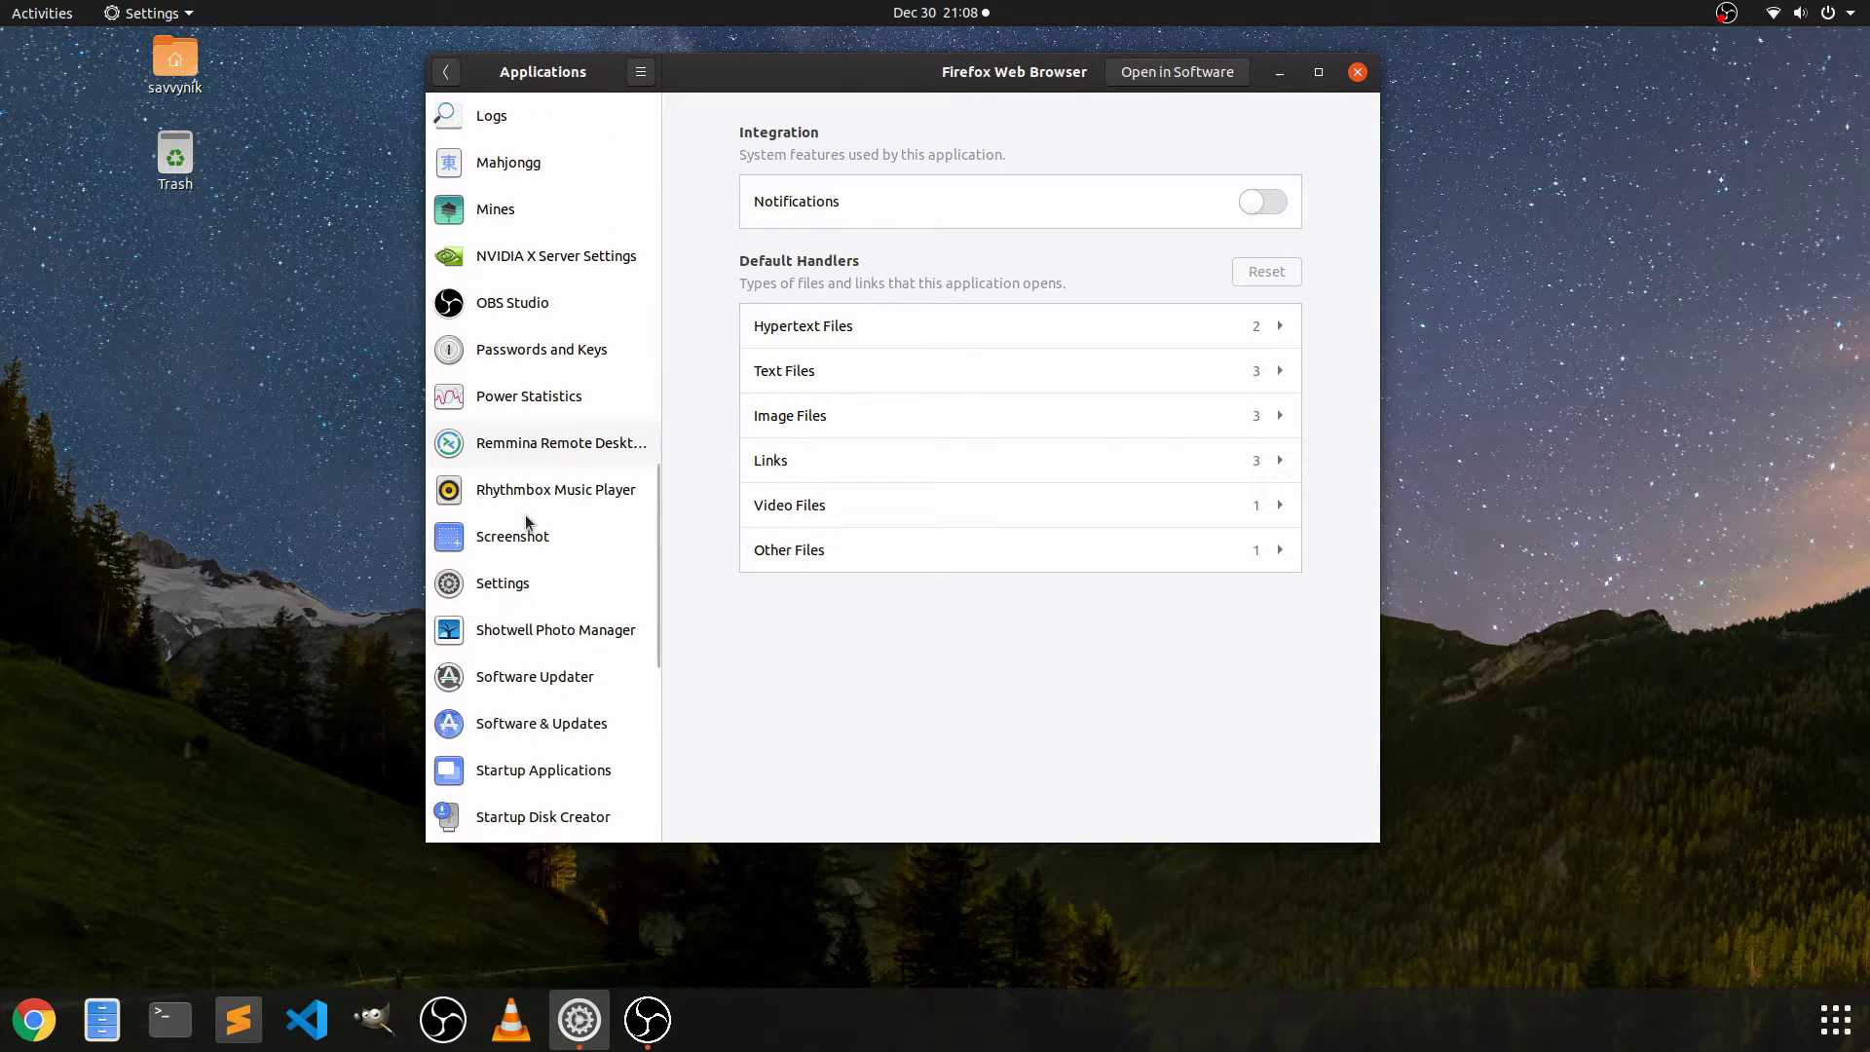
{"action": "left_click", "coordinate": [1358, 73]}
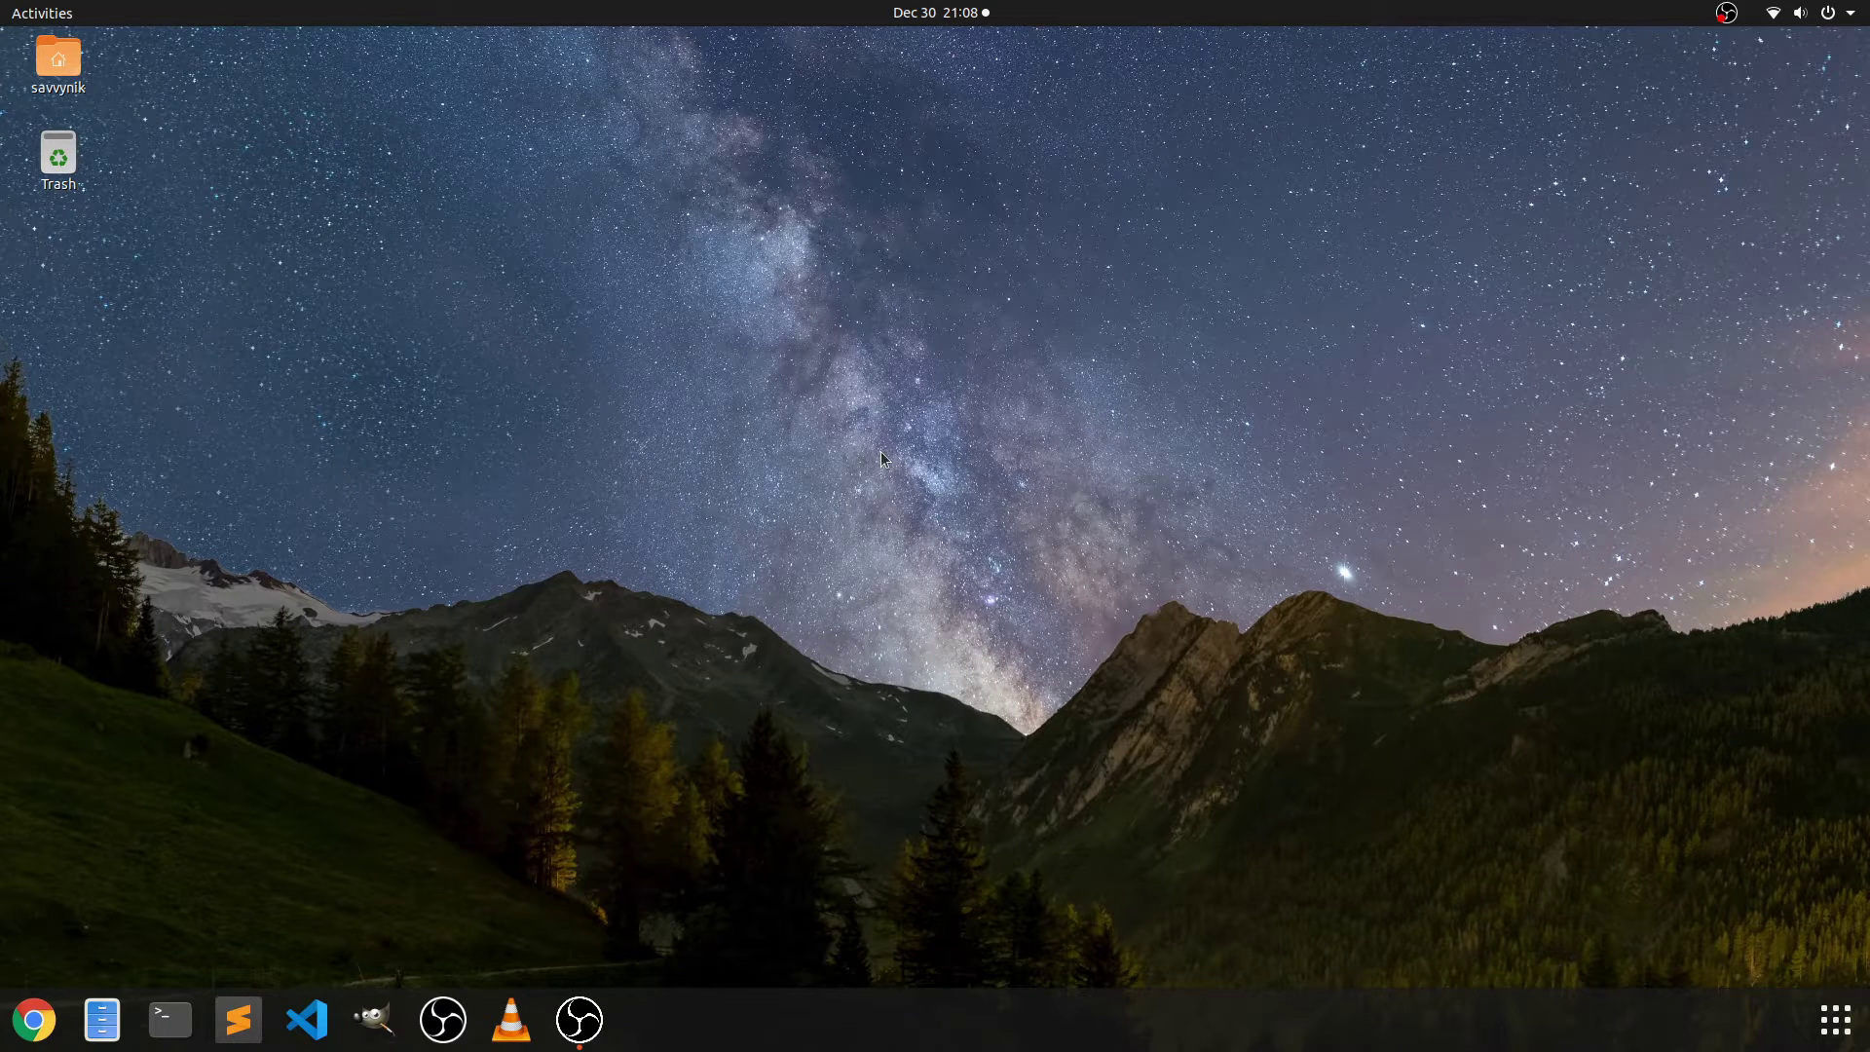
- Launch Chrome, search for 'virtual box' and open the virtualbox.org downloads page
{"action": "left_click", "coordinate": [34, 1020]}
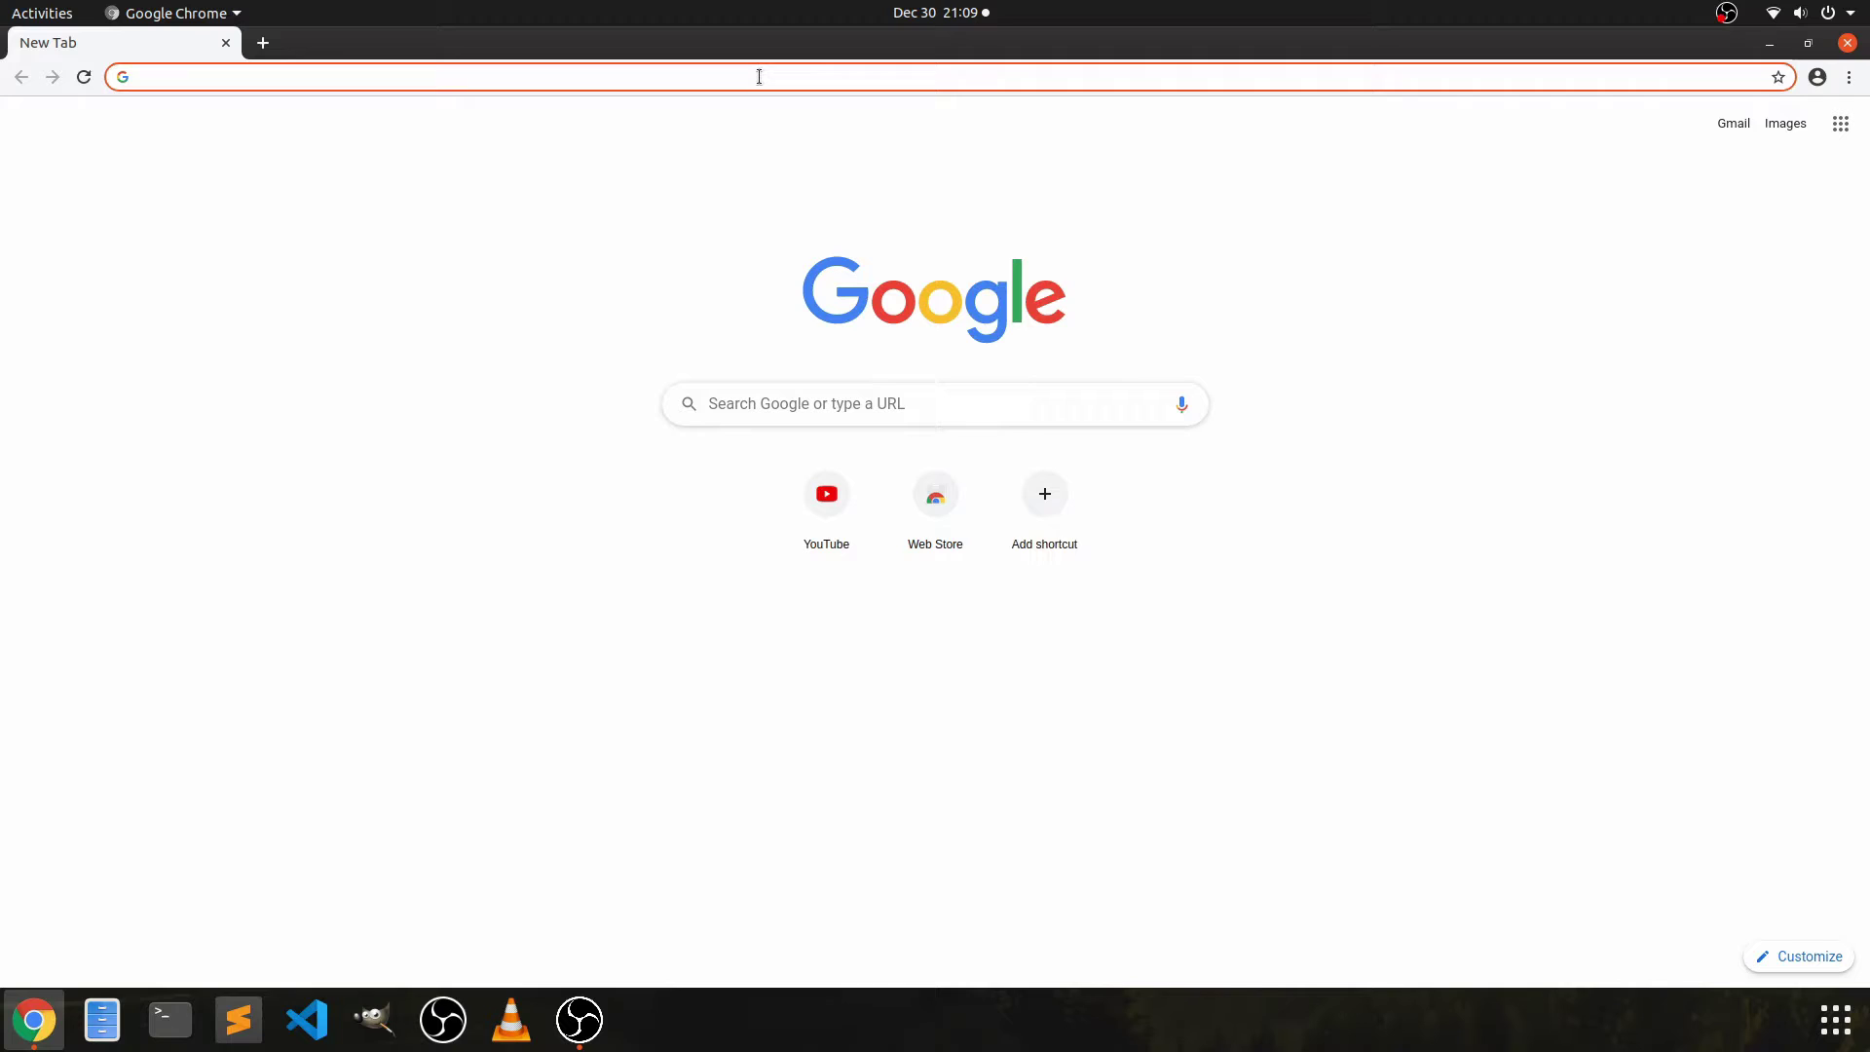
{"action": "type", "text": "vir"}
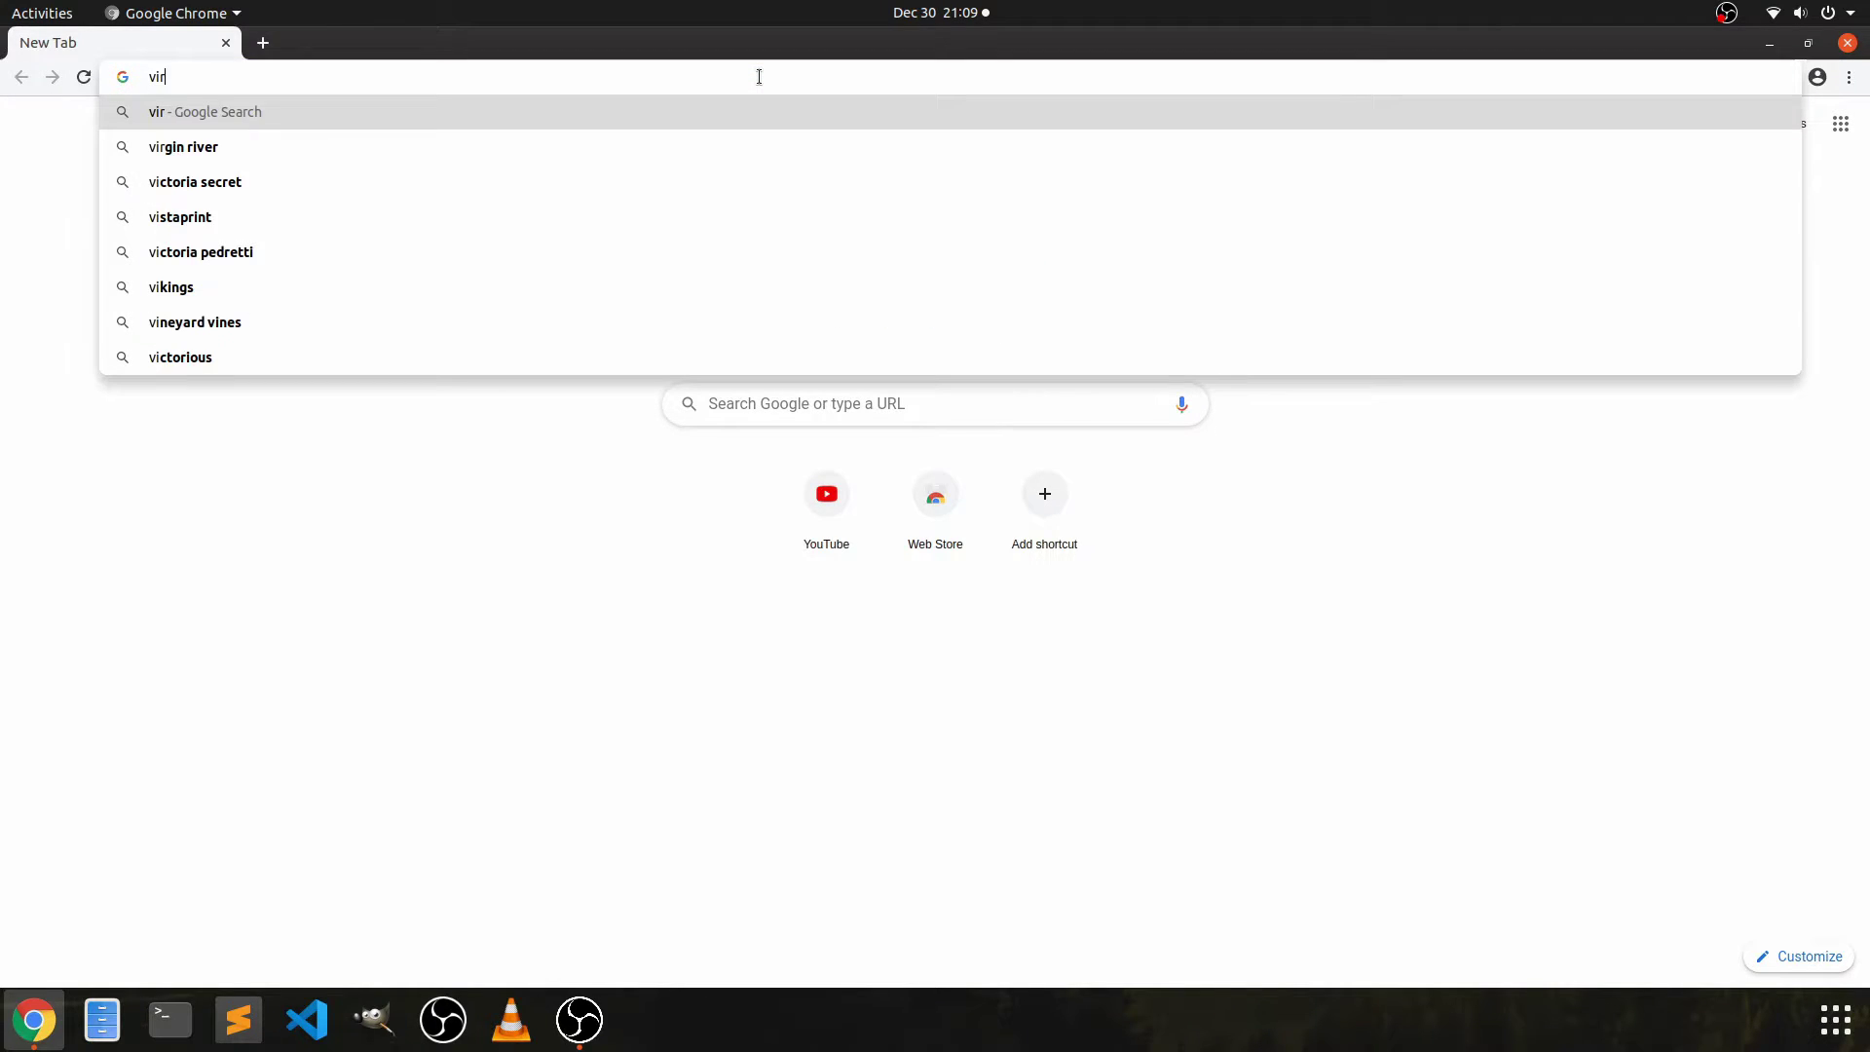
{"action": "type", "text": "tual box"}
{"action": "key", "text": "Return"}
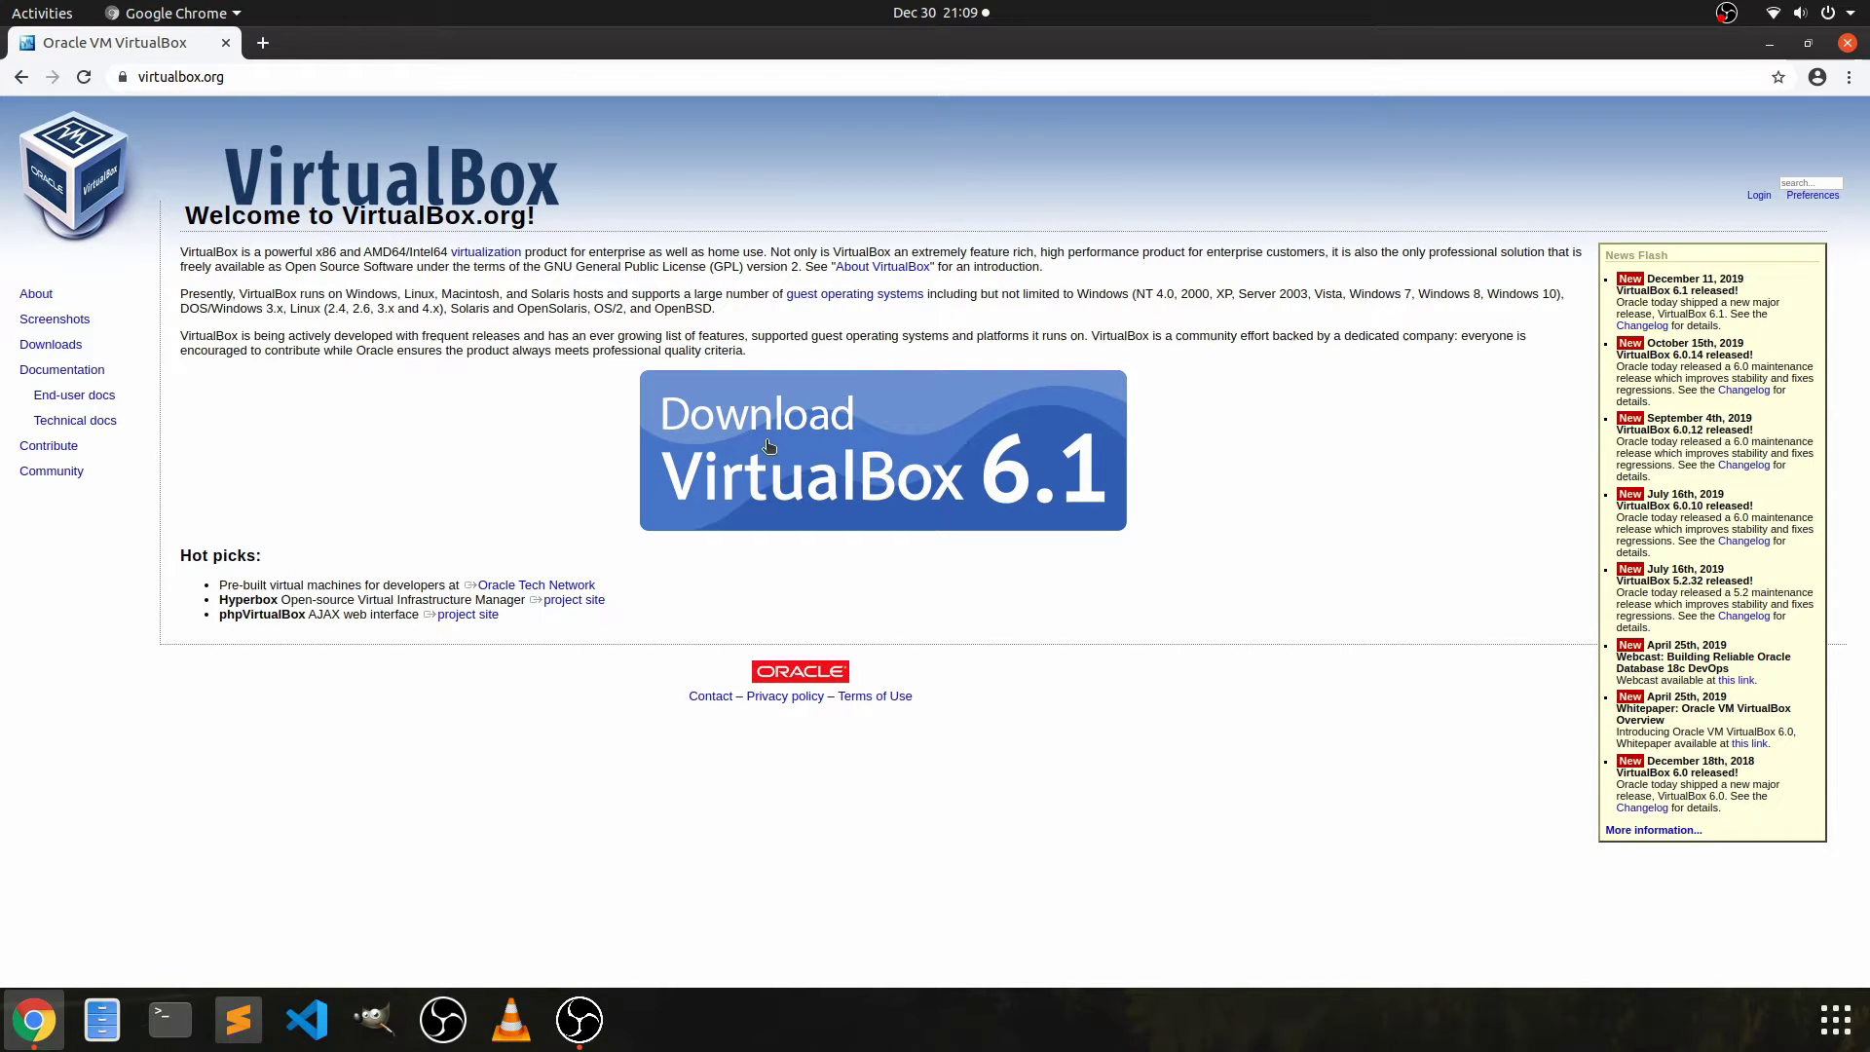
{"action": "left_click", "coordinate": [817, 449]}
- Open the Linux distributions list of VirtualBox 6.1.0 packages
{"action": "triple_click", "coordinate": [263, 423]}
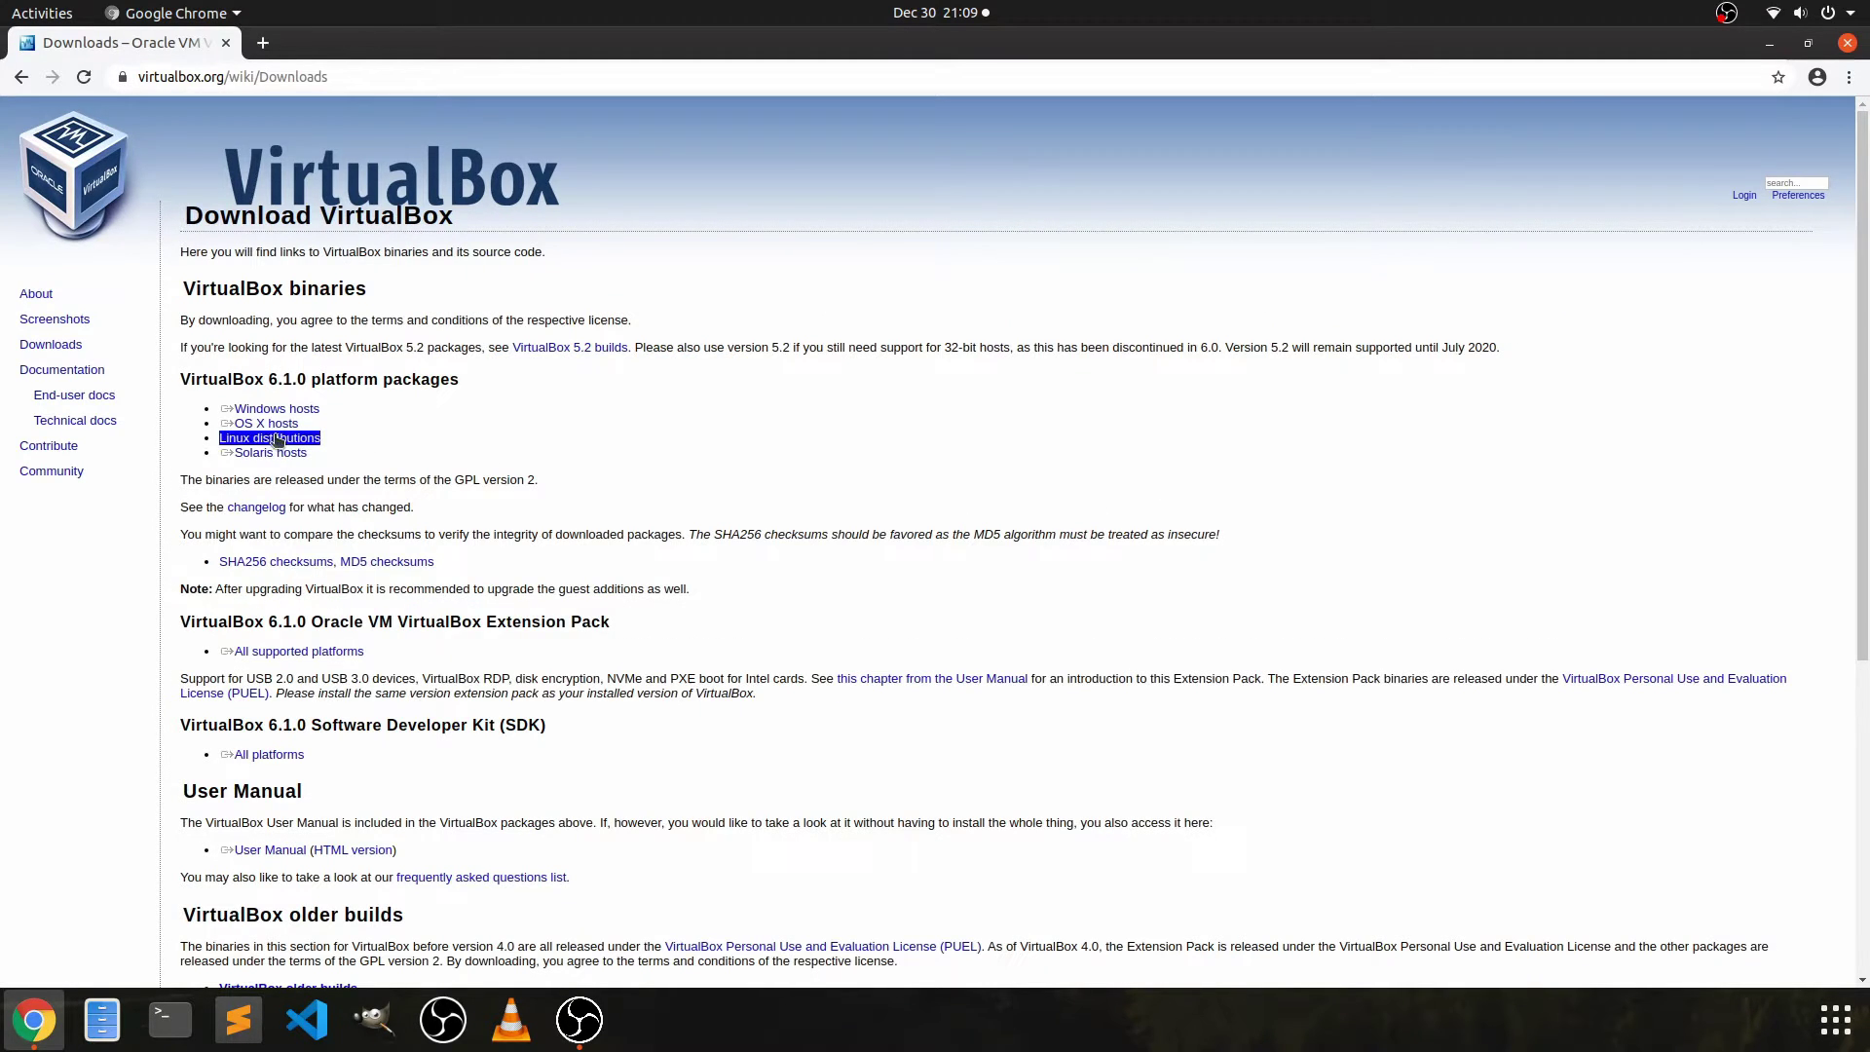
{"action": "triple_click", "coordinate": [263, 453]}
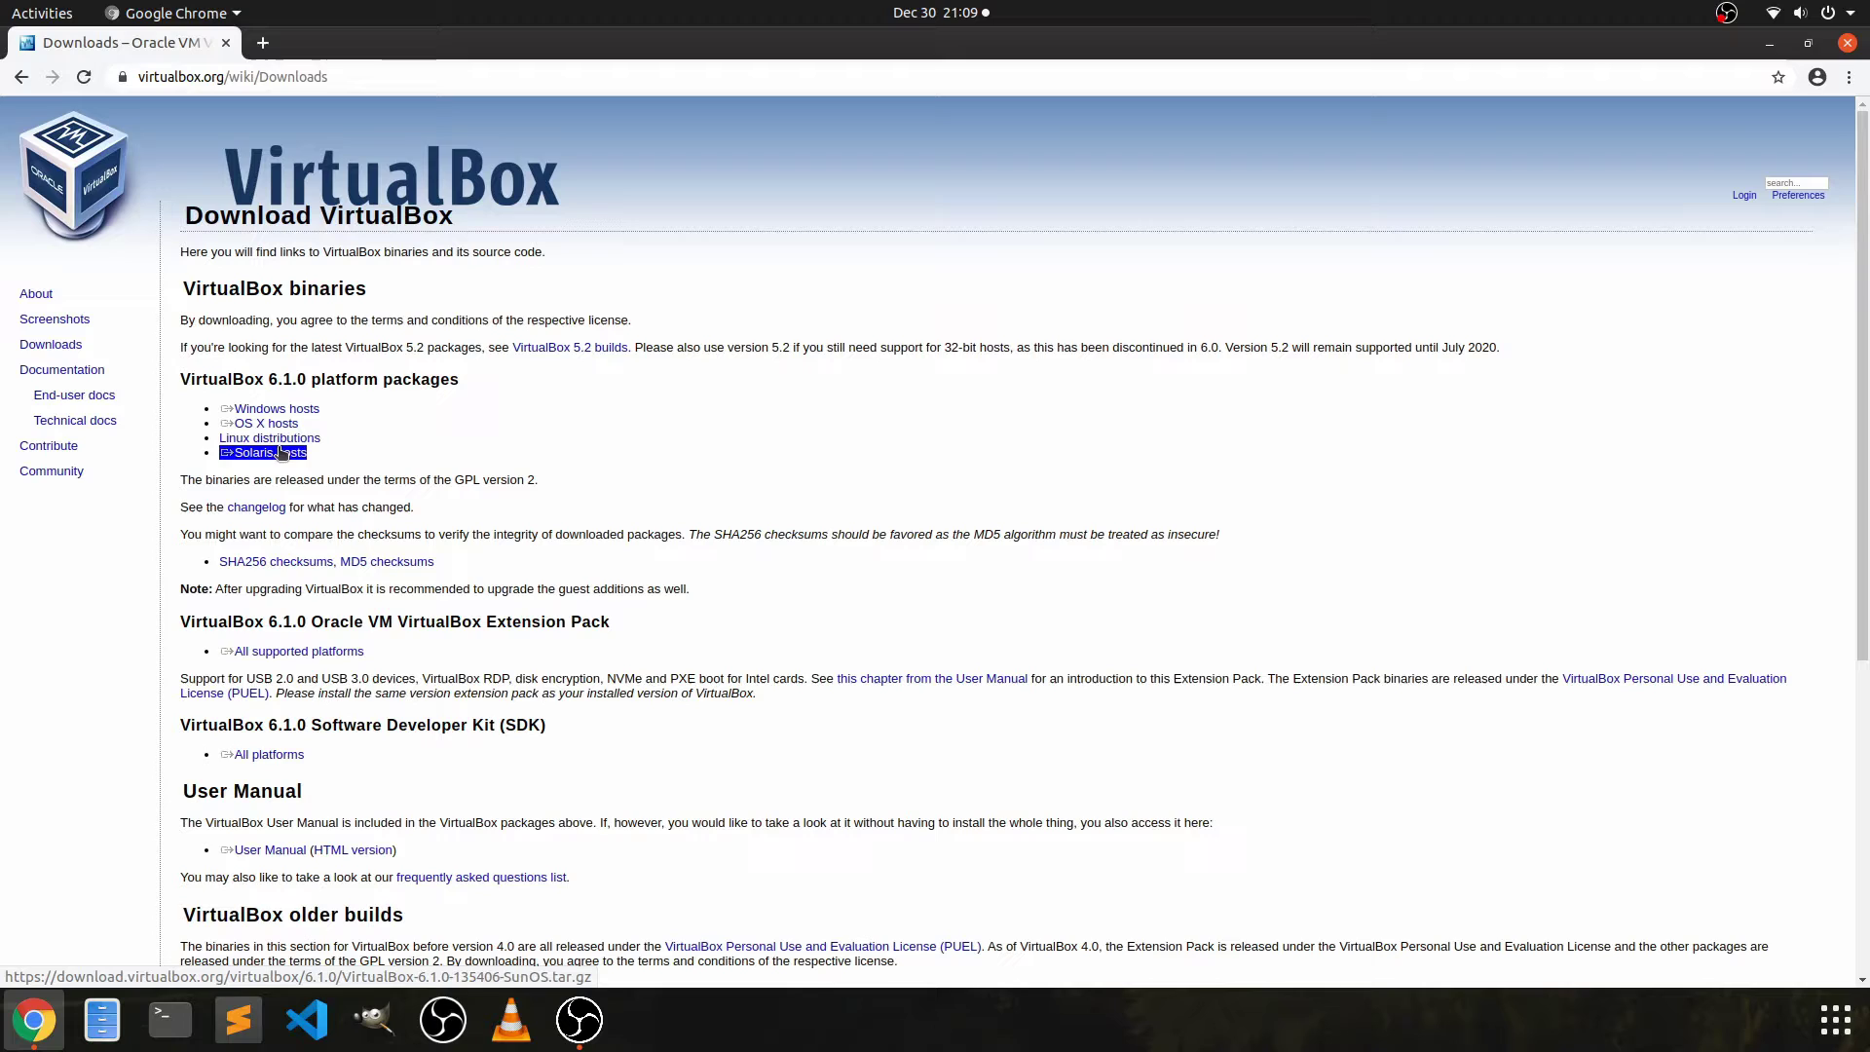
{"action": "triple_click", "coordinate": [270, 438]}
{"action": "triple_click", "coordinate": [312, 440]}
{"action": "triple_click", "coordinate": [390, 382]}
{"action": "left_click", "coordinate": [1802, 139]}
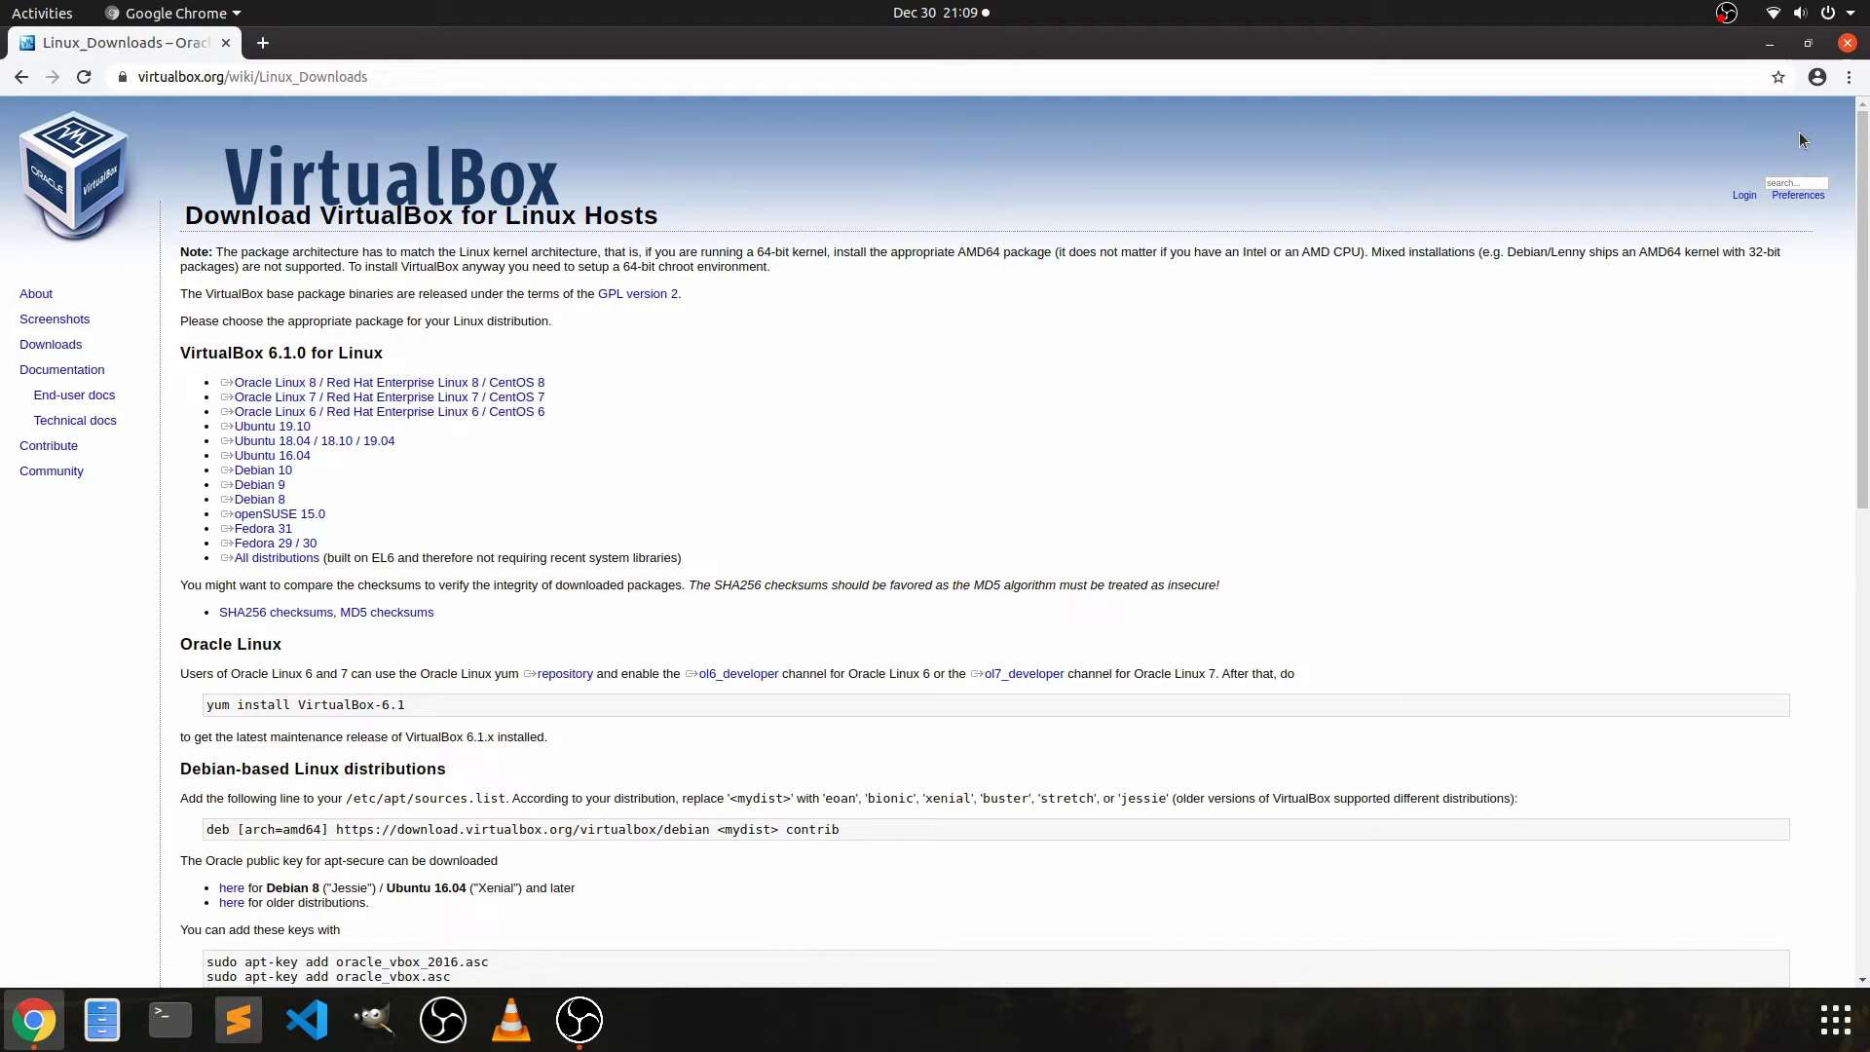
- Zoom the page in two levels from Chrome's main menu
{"action": "left_click", "coordinate": [1841, 78]}
{"action": "left_click", "coordinate": [1794, 263]}
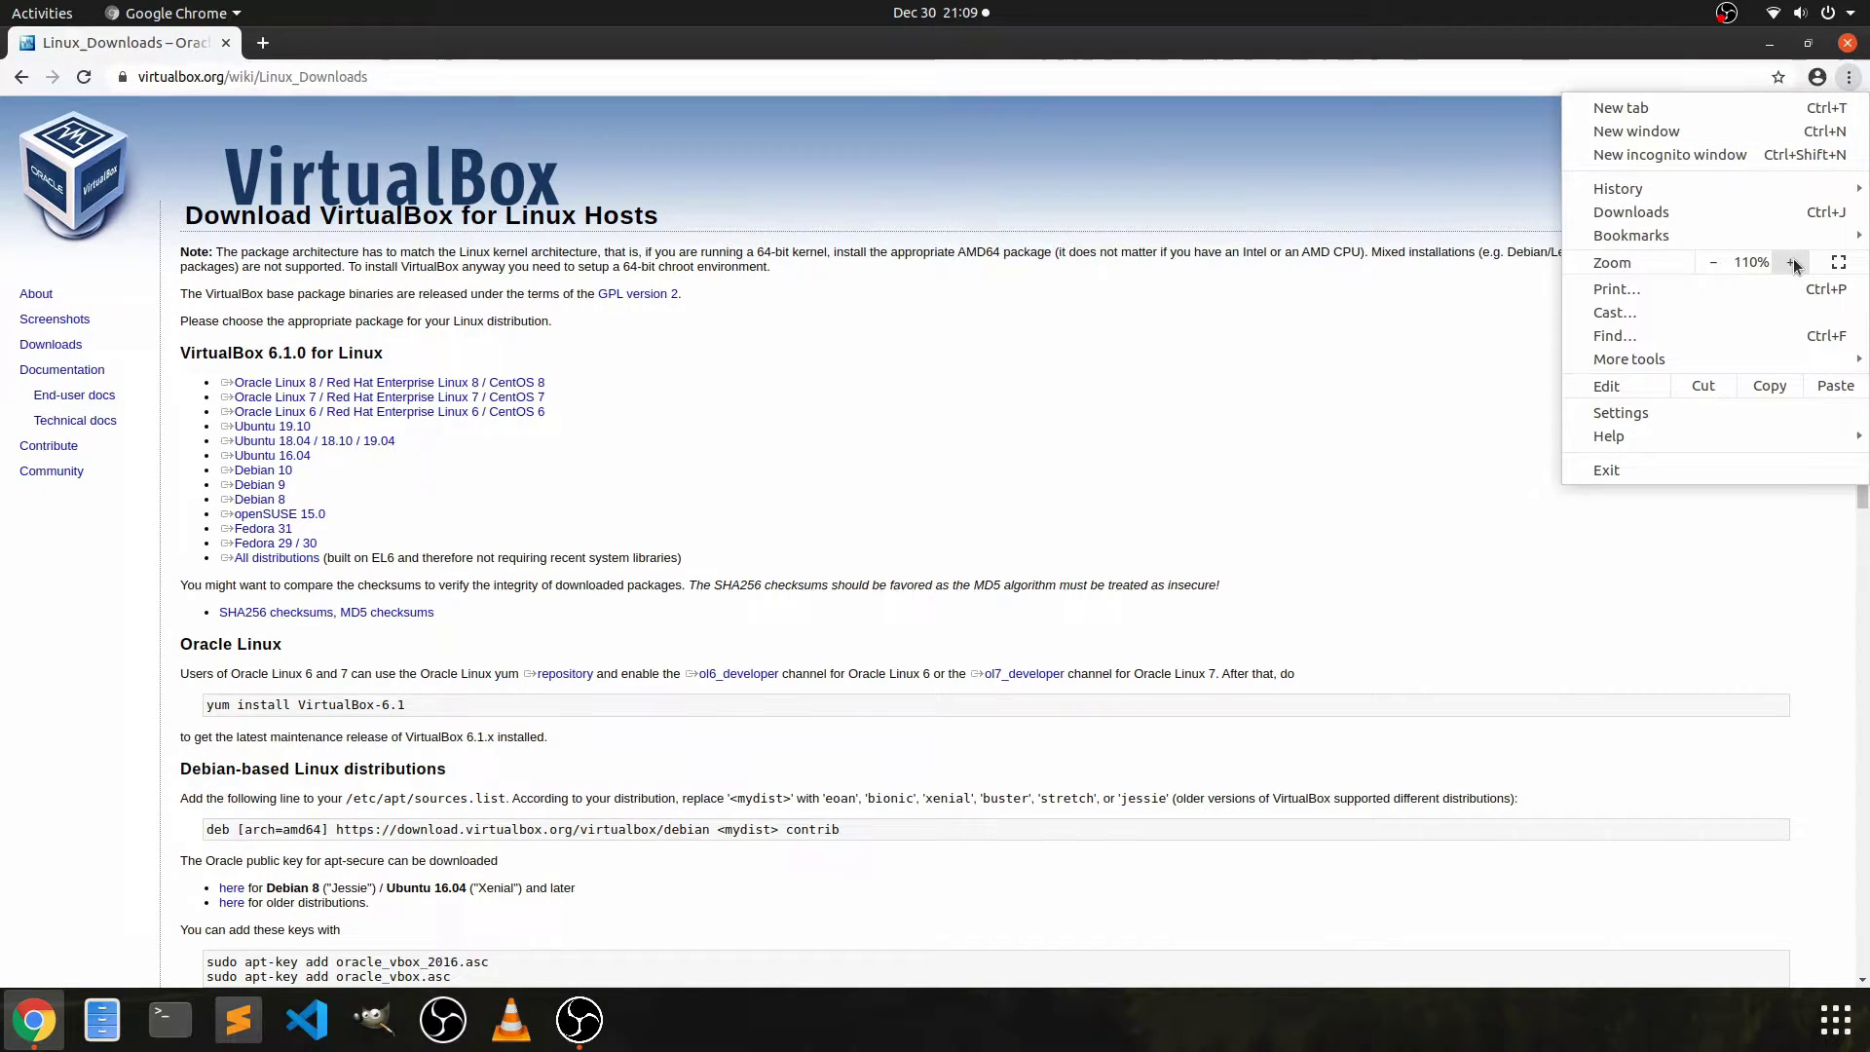
{"action": "left_click", "coordinate": [1794, 263]}
{"action": "left_click", "coordinate": [1794, 263]}
{"action": "key", "text": "Escape"}
- Highlight the Oracle Linux, Ubuntu 16.04/18.04, openSUSE 15.0 and Fedora 29/30 package lines
{"action": "scroll", "coordinate": [779, 536], "scroll_direction": "down", "scroll_amount": 3}
{"action": "triple_click", "coordinate": [779, 533]}
{"action": "left_click", "coordinate": [535, 410]}
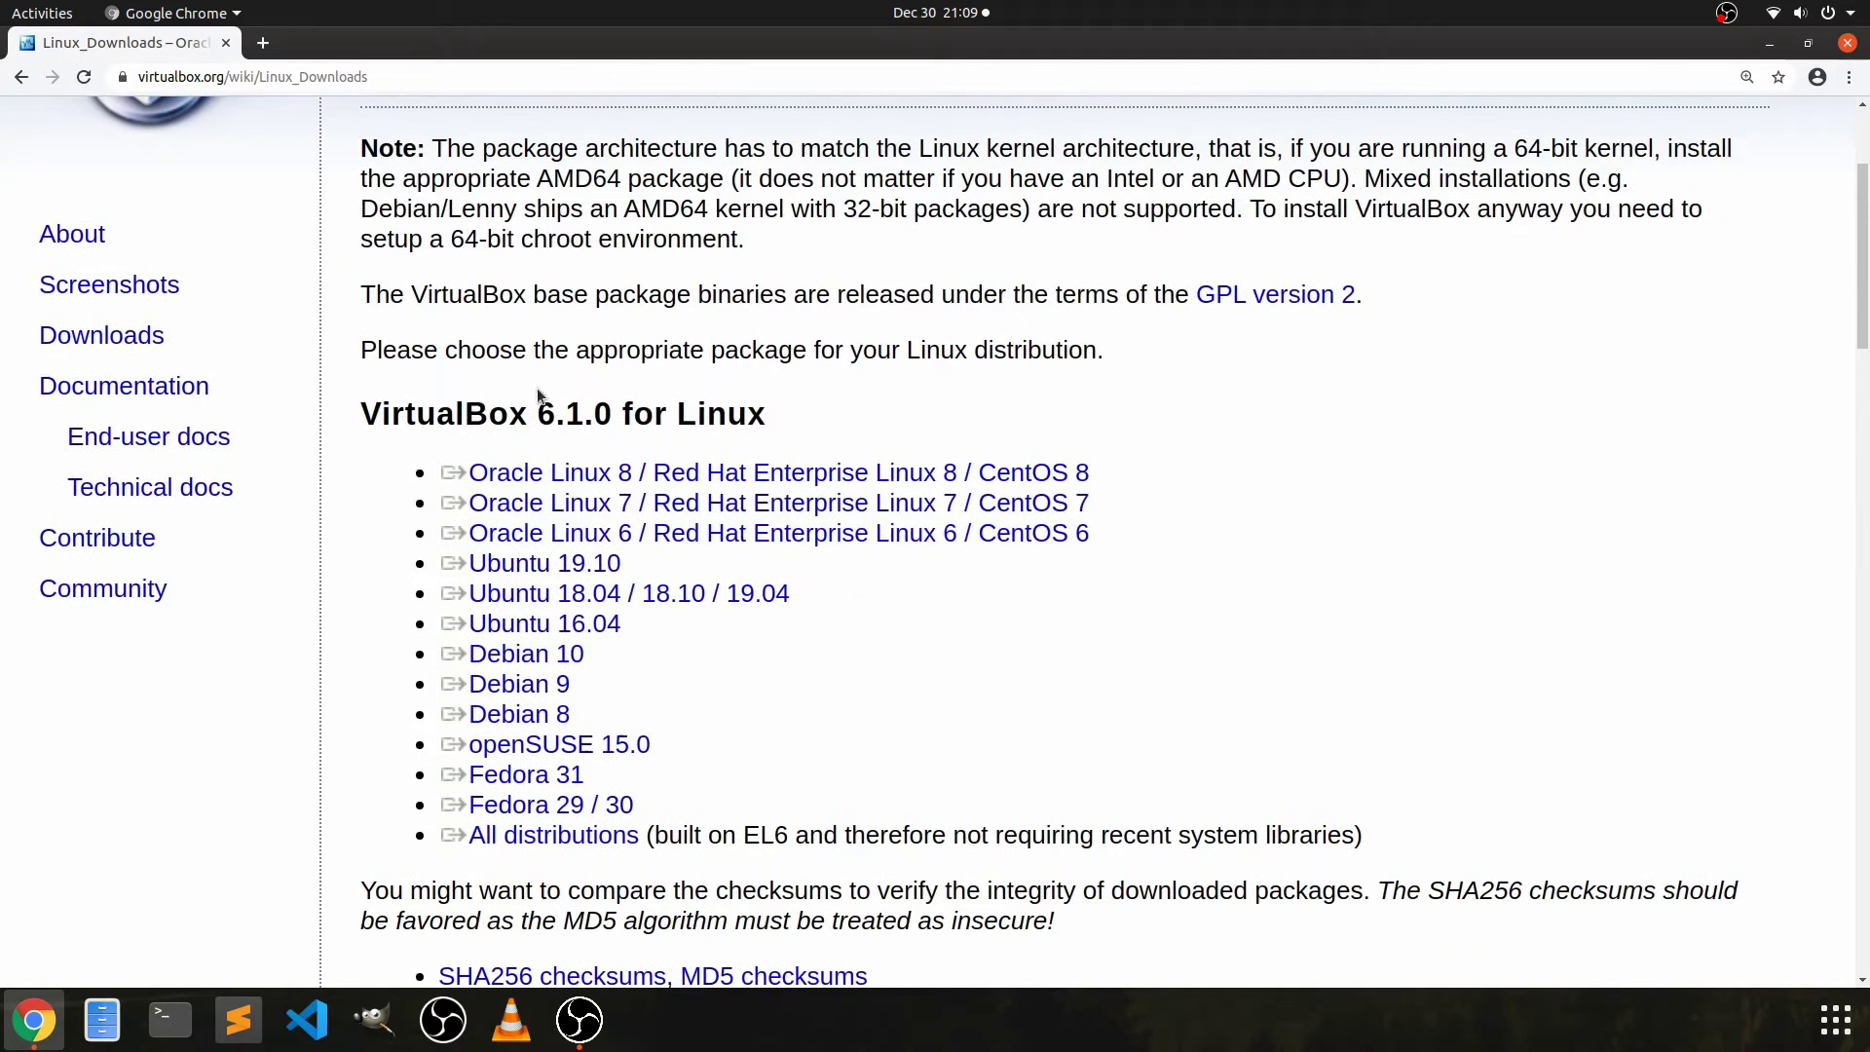
{"action": "double_click", "coordinate": [383, 413]}
{"action": "left_click", "coordinate": [589, 433]}
{"action": "triple_click", "coordinate": [682, 503]}
{"action": "left_click", "coordinate": [721, 691]}
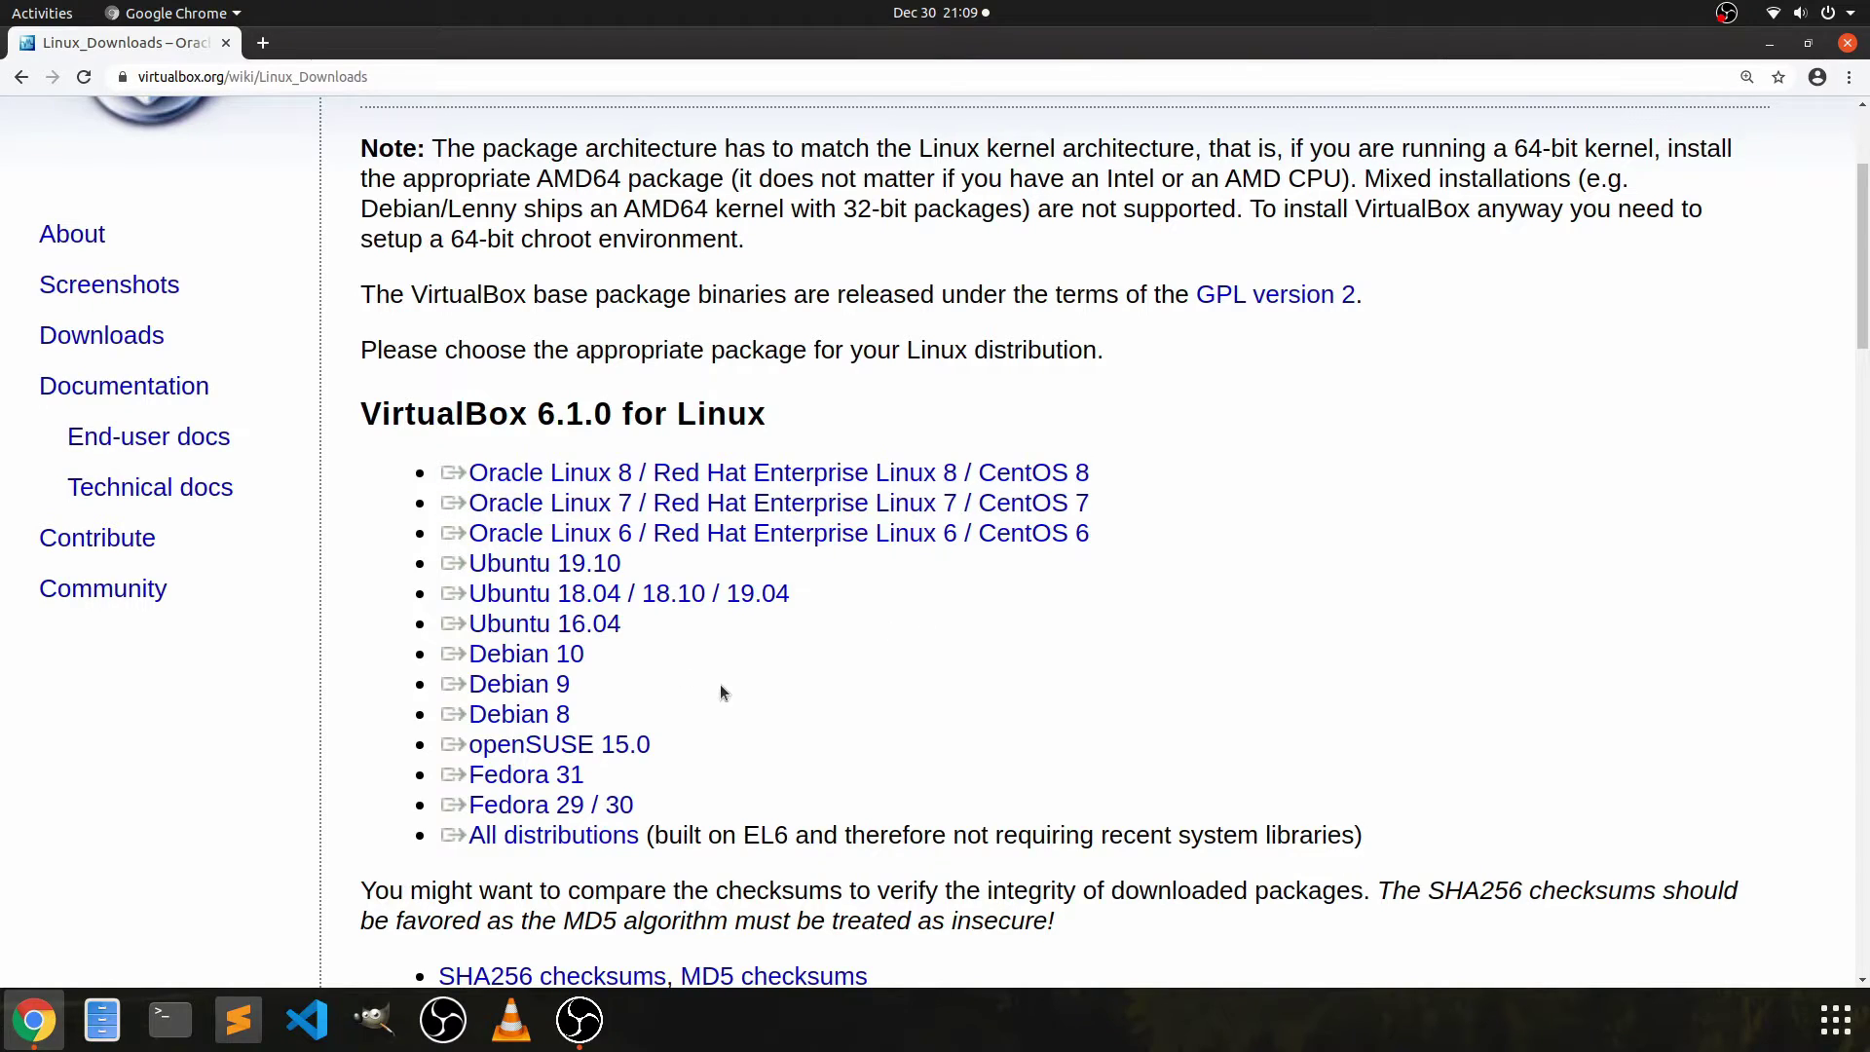
{"action": "triple_click", "coordinate": [859, 623]}
{"action": "triple_click", "coordinate": [779, 596]}
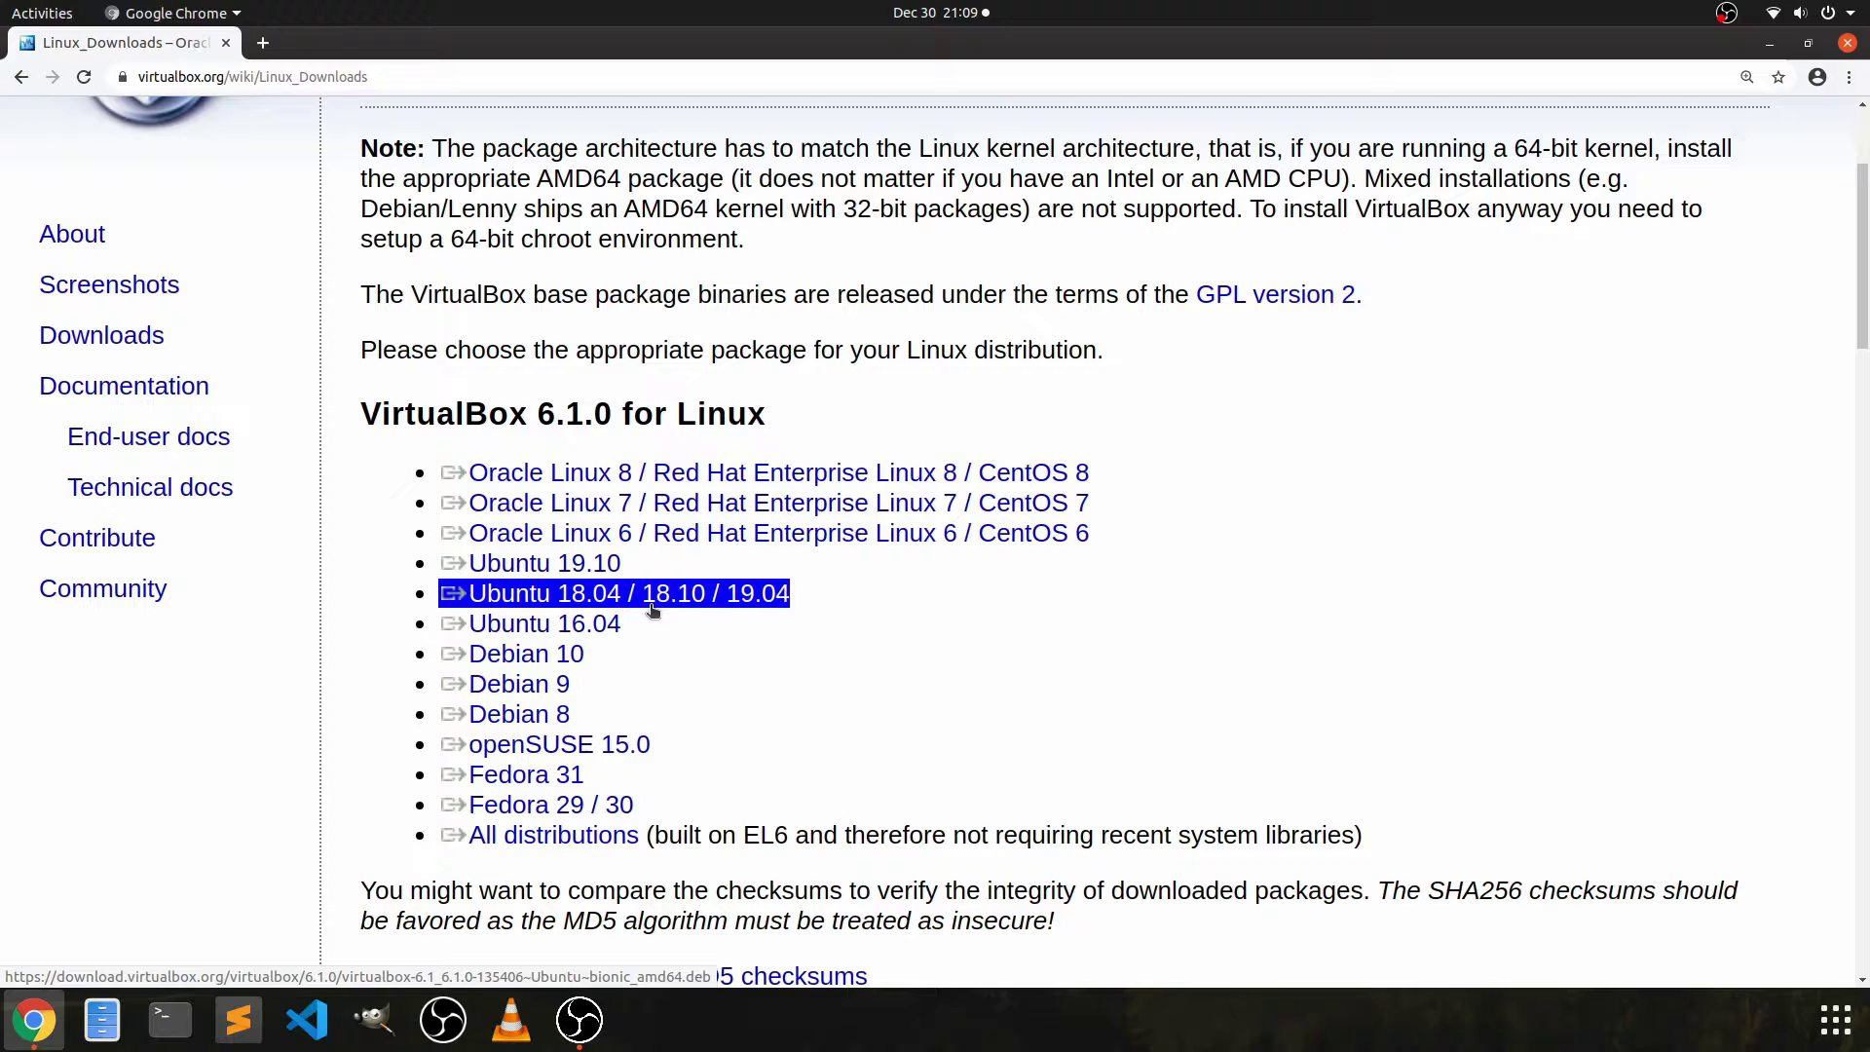
{"action": "left_click", "coordinate": [512, 439]}
{"action": "triple_click", "coordinate": [623, 746]}
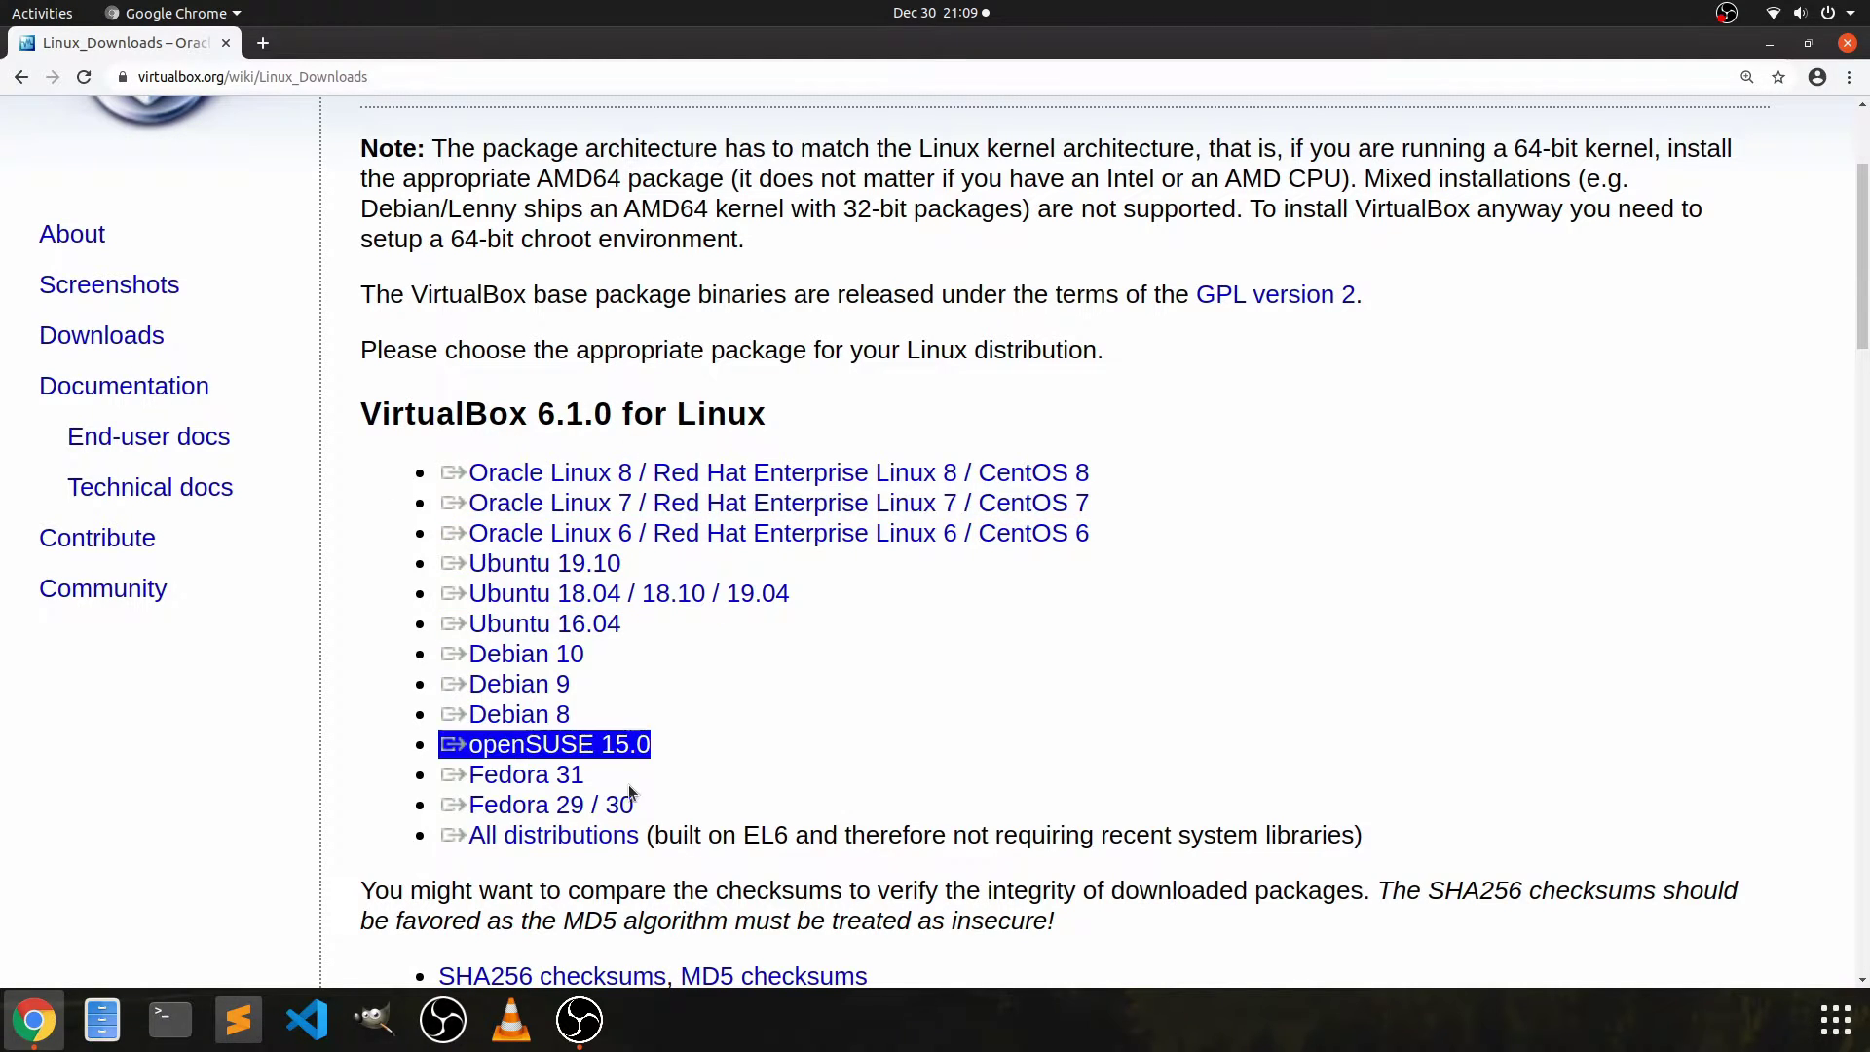
{"action": "triple_click", "coordinate": [743, 473]}
{"action": "triple_click", "coordinate": [626, 806]}
{"action": "triple_click", "coordinate": [709, 533]}
{"action": "left_click", "coordinate": [661, 817]}
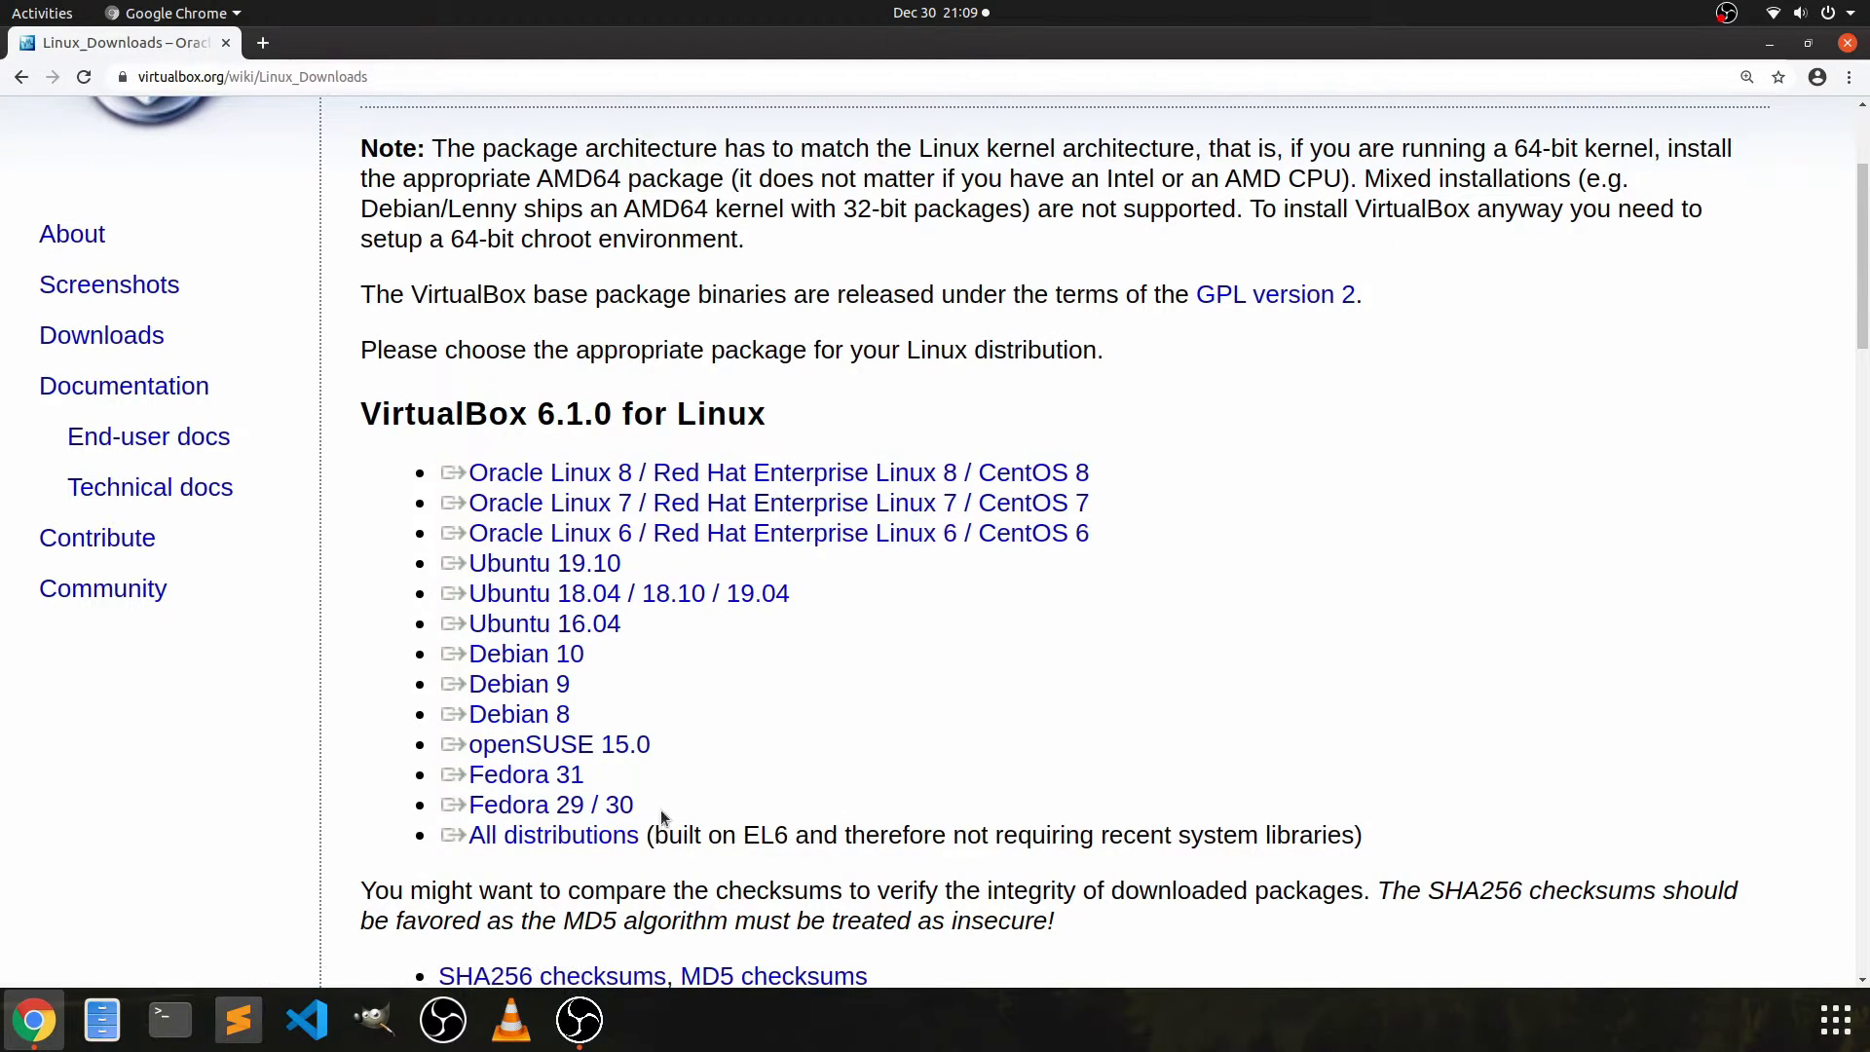
{"action": "triple_click", "coordinate": [741, 503]}
{"action": "left_click", "coordinate": [1017, 738]}
- Open a Terminal, run lsb_release -a and select the Ubuntu 19.10 description line
{"action": "left_click", "coordinate": [171, 1020]}
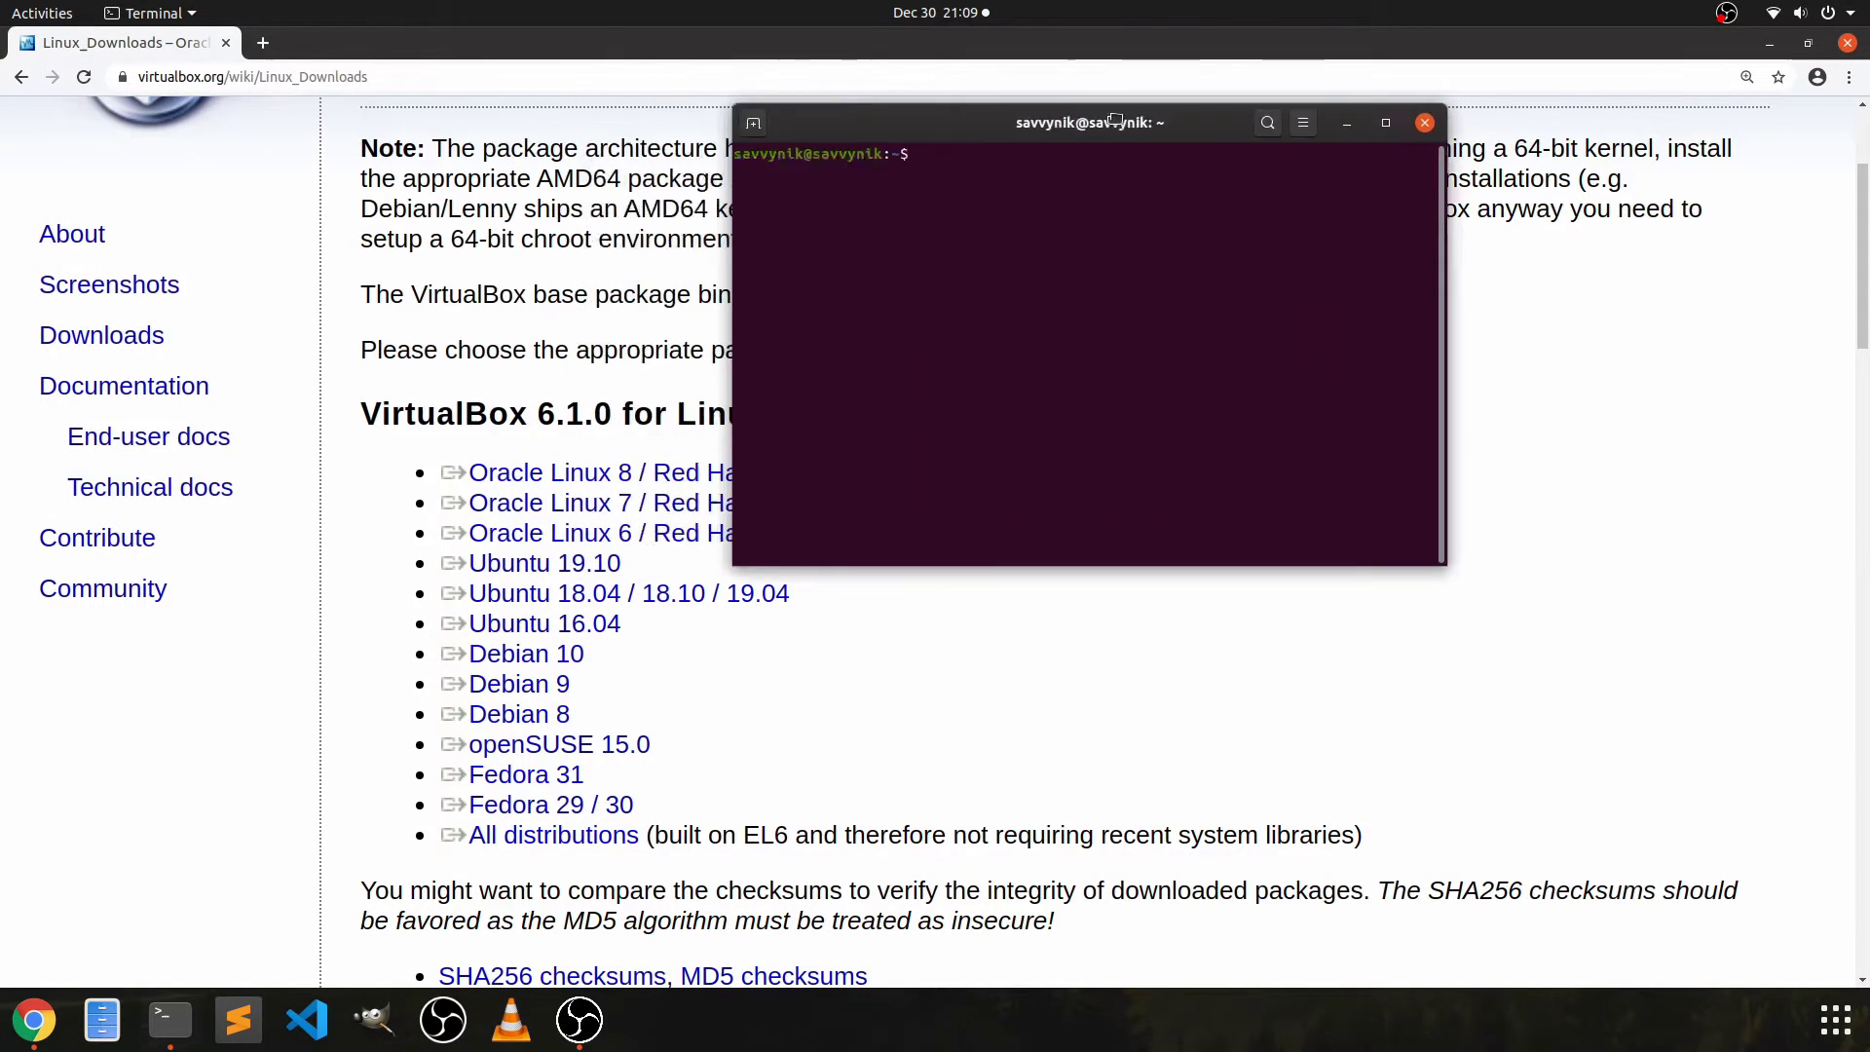
{"action": "left_click_drag", "start_coordinate": [1116, 119], "coordinate": [1463, 93]}
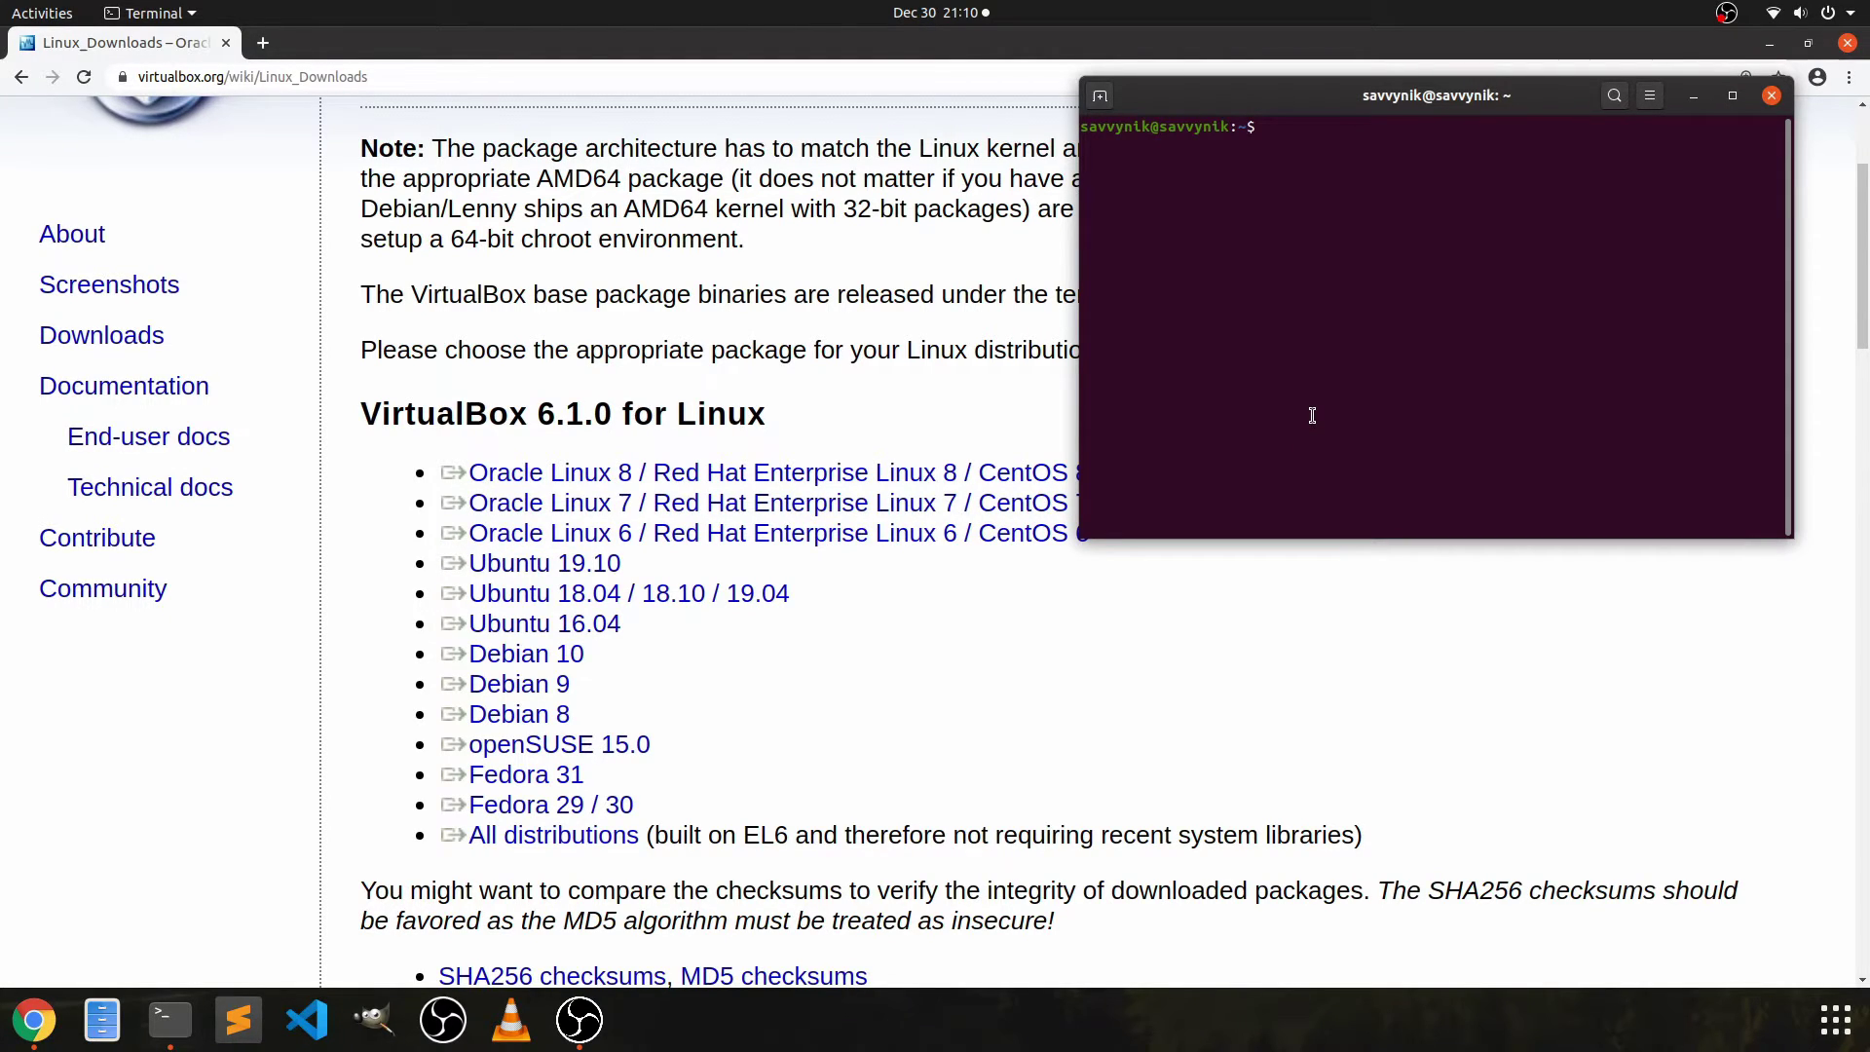
{"action": "type", "text": "unam"}
{"action": "key", "text": "BackSpace"}
{"action": "key", "text": "BackSpace"}
{"action": "key", "text": "BackSpace"}
{"action": "key", "text": "BackSpace"}
{"action": "type", "text": "las"}
{"action": "type", "text": "_release"}
{"action": "type", "text": " -a"}
{"action": "key", "text": "Return"}
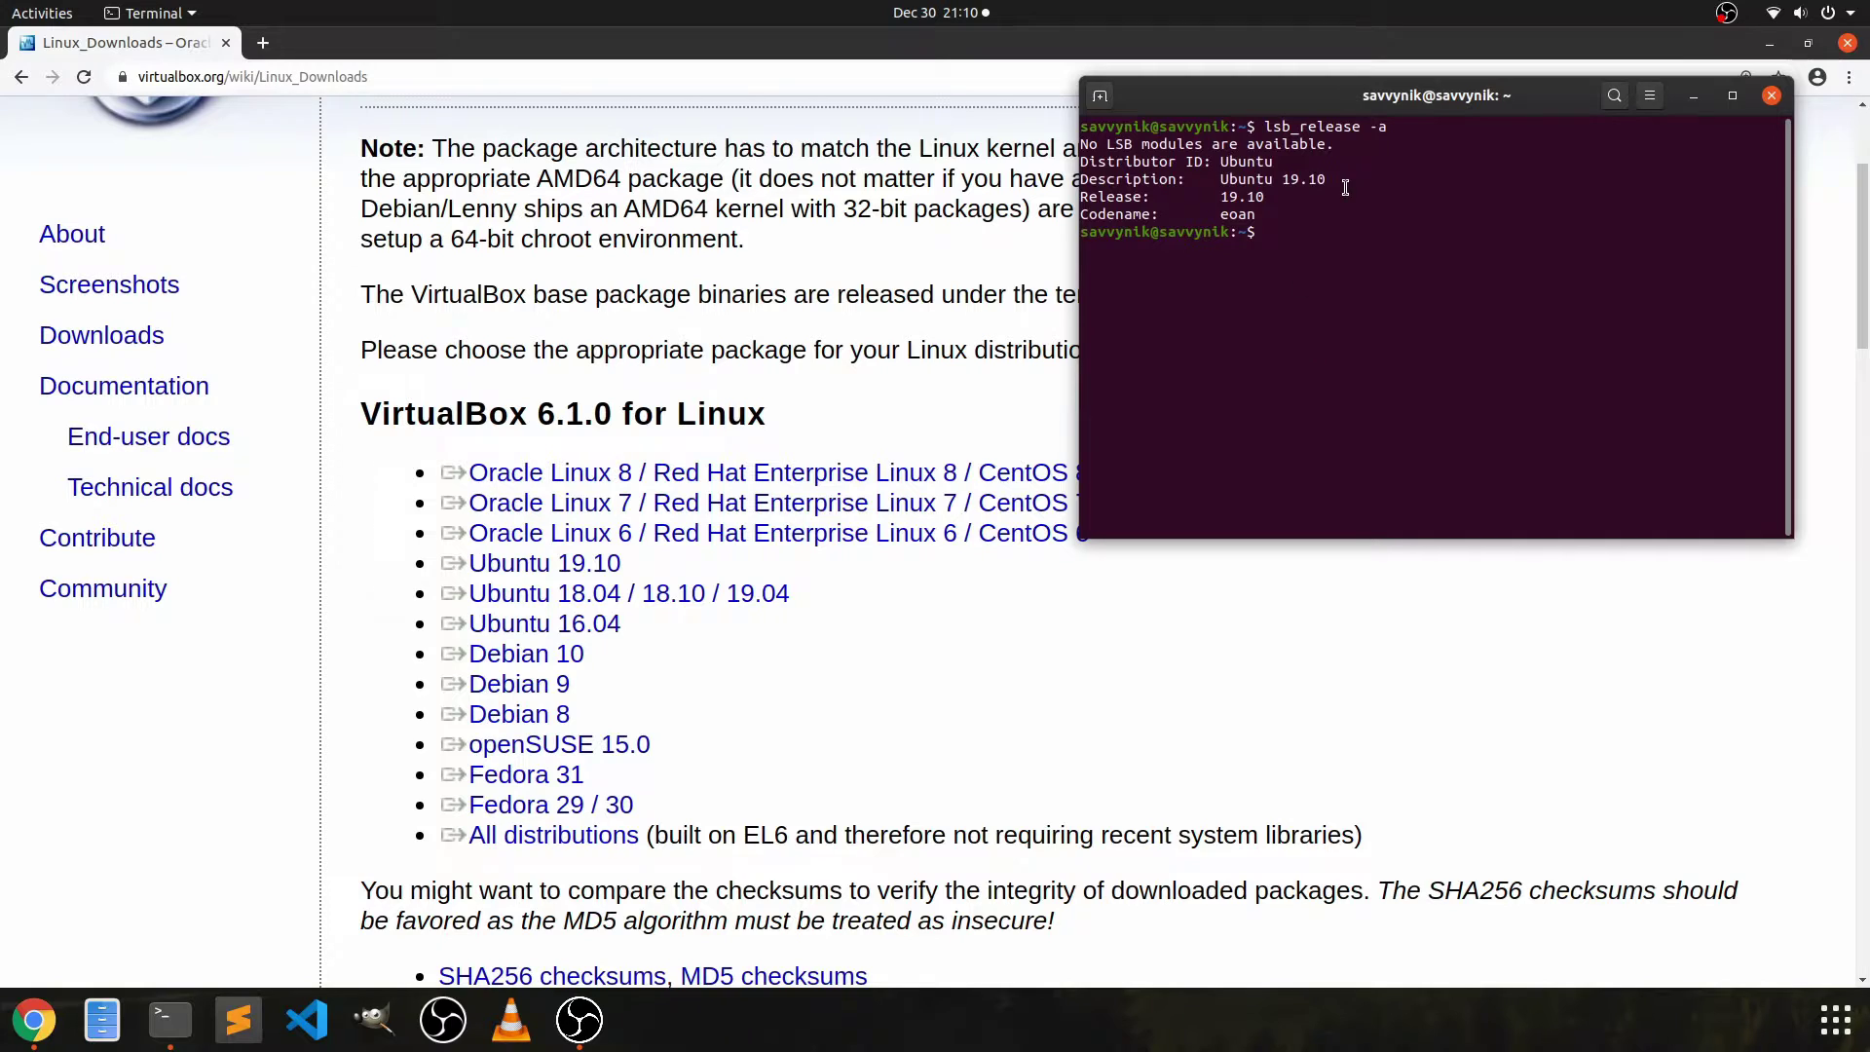
{"action": "triple_click", "coordinate": [1346, 187]}
{"action": "left_click", "coordinate": [1319, 205]}
- Download the VirtualBox 6.1.0 .deb for Ubuntu 19.10, then show the all-applications grid
{"action": "triple_click", "coordinate": [754, 597]}
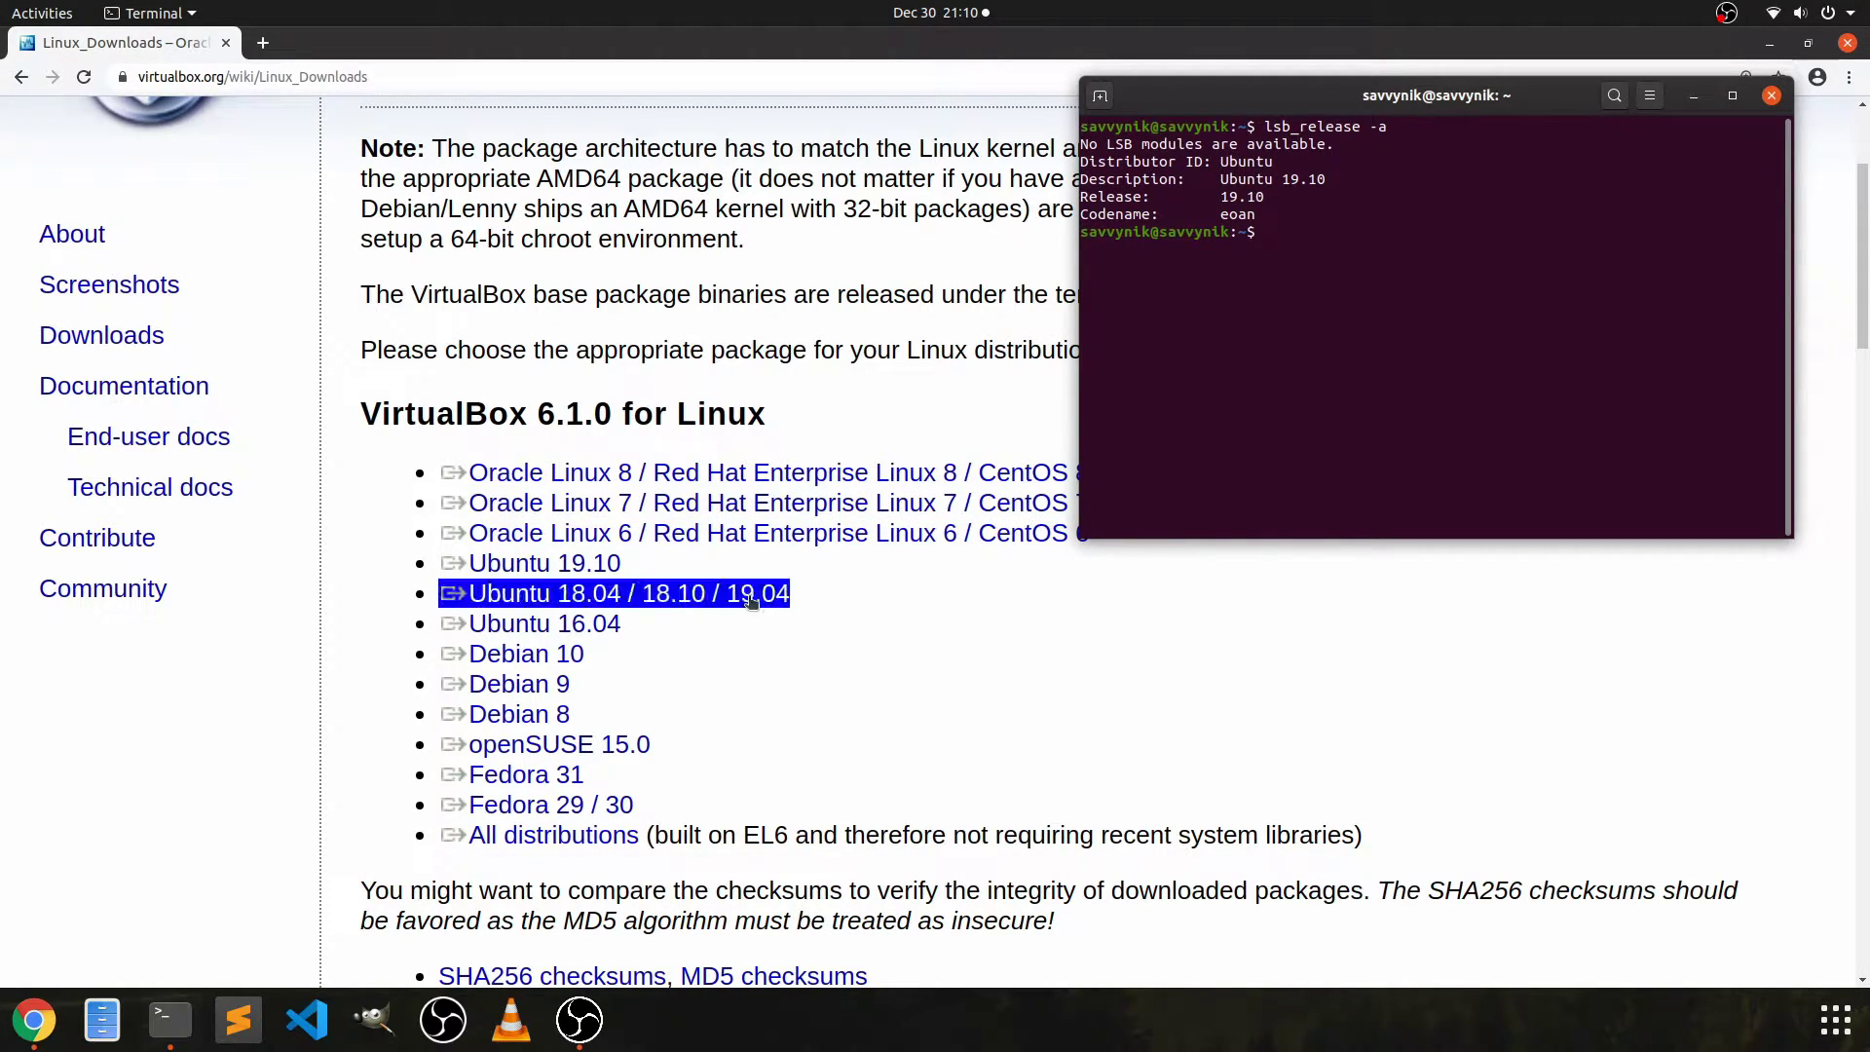
{"action": "triple_click", "coordinate": [579, 570]}
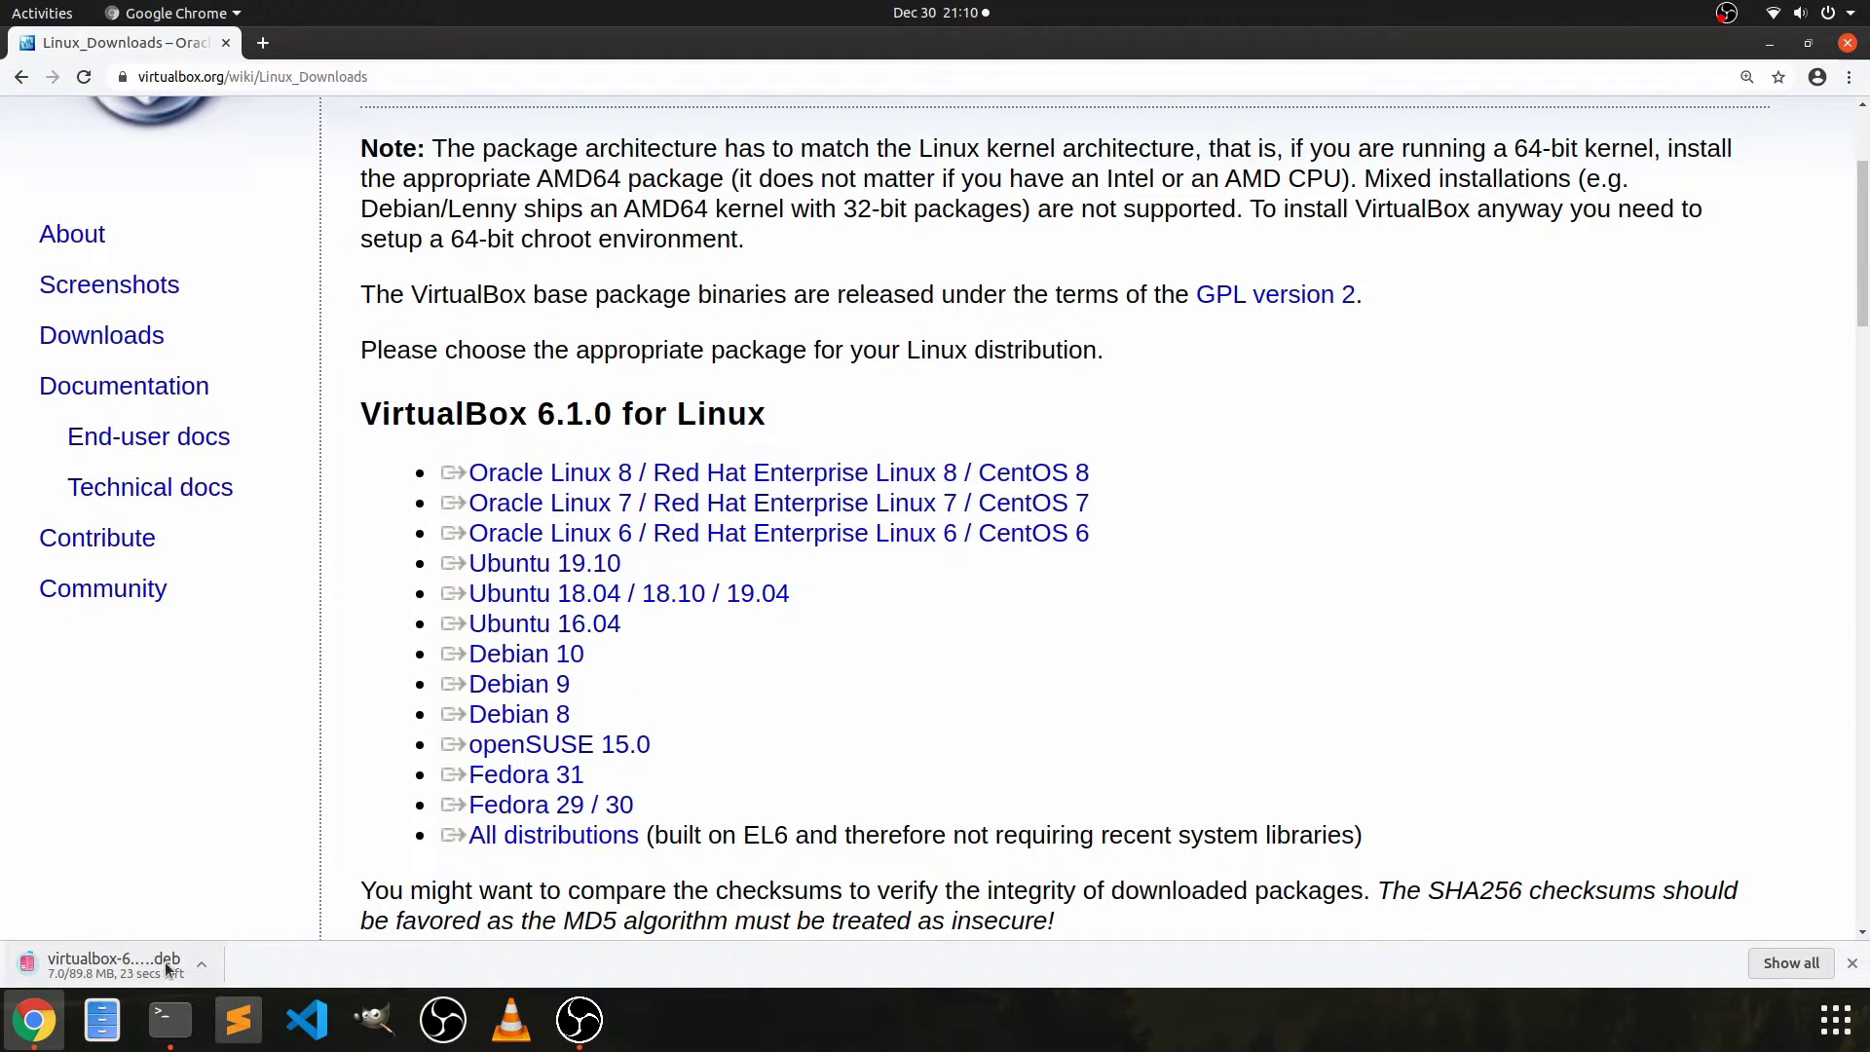
{"action": "triple_click", "coordinate": [618, 801]}
{"action": "left_click", "coordinate": [617, 799]}
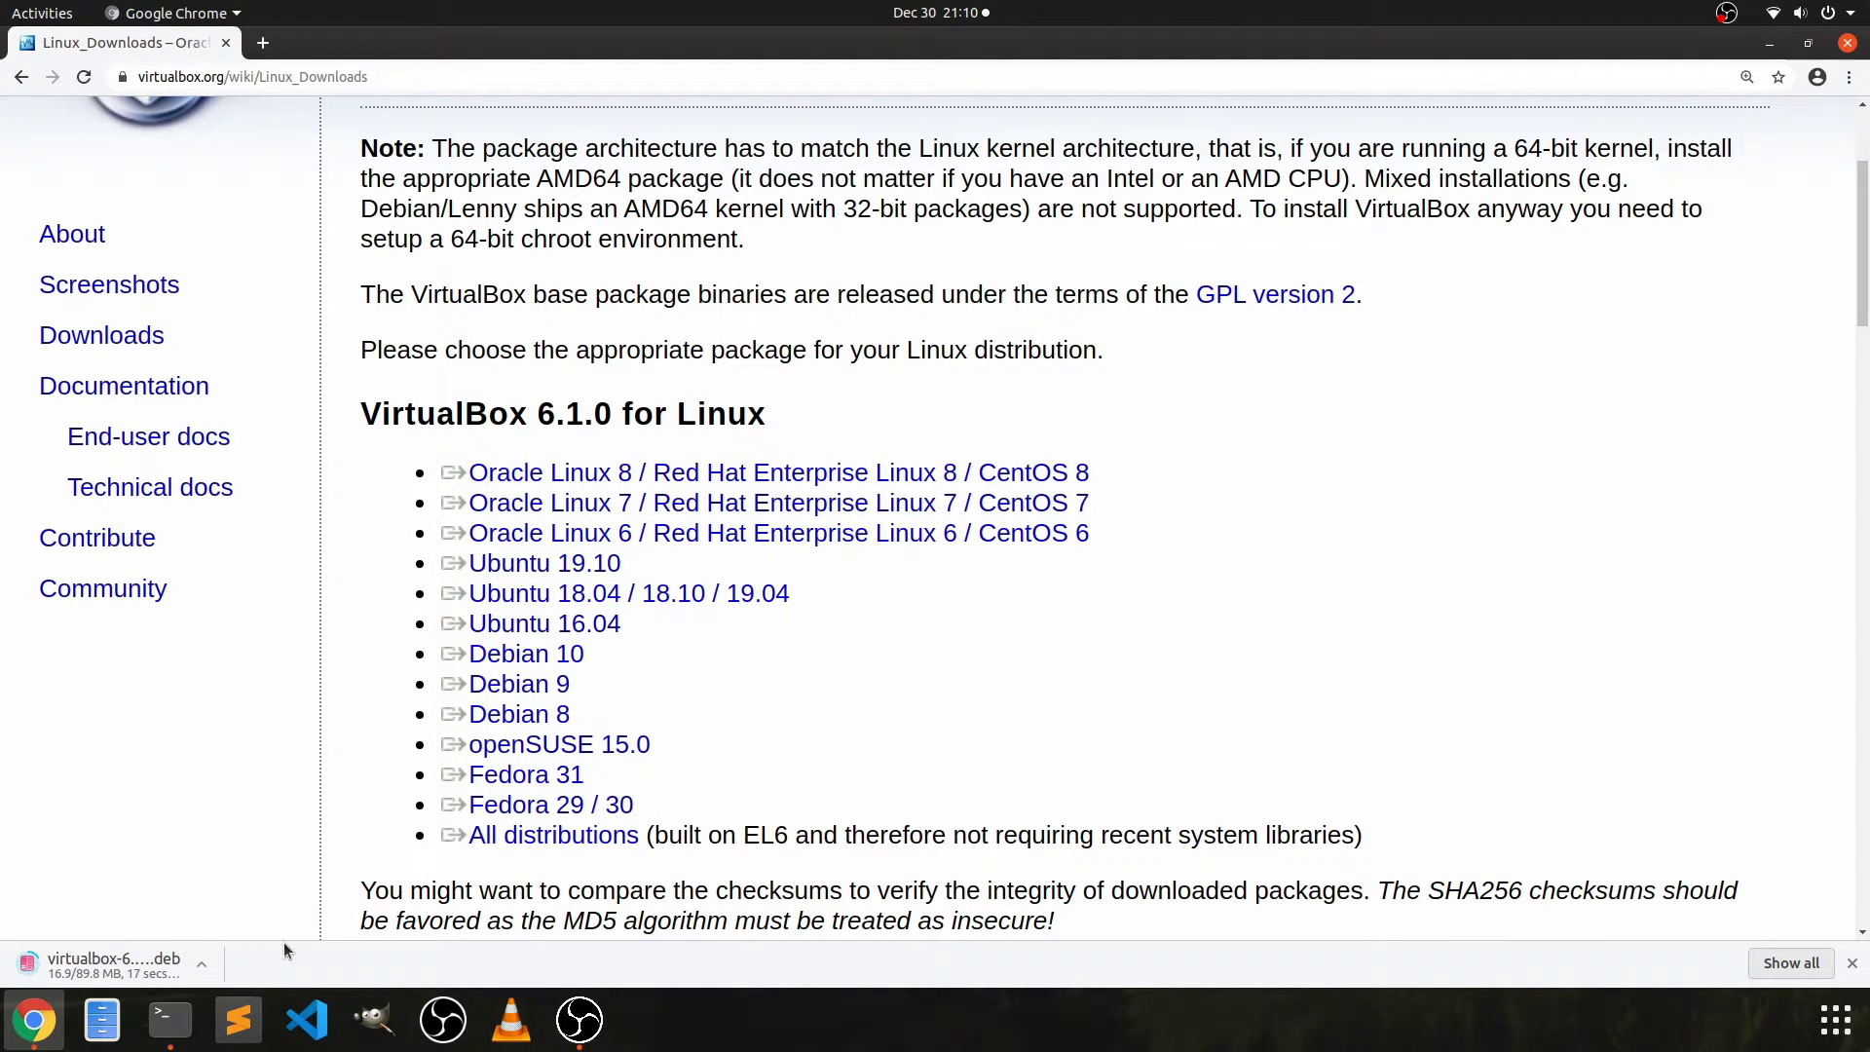
{"action": "left_click", "coordinate": [1836, 1020]}
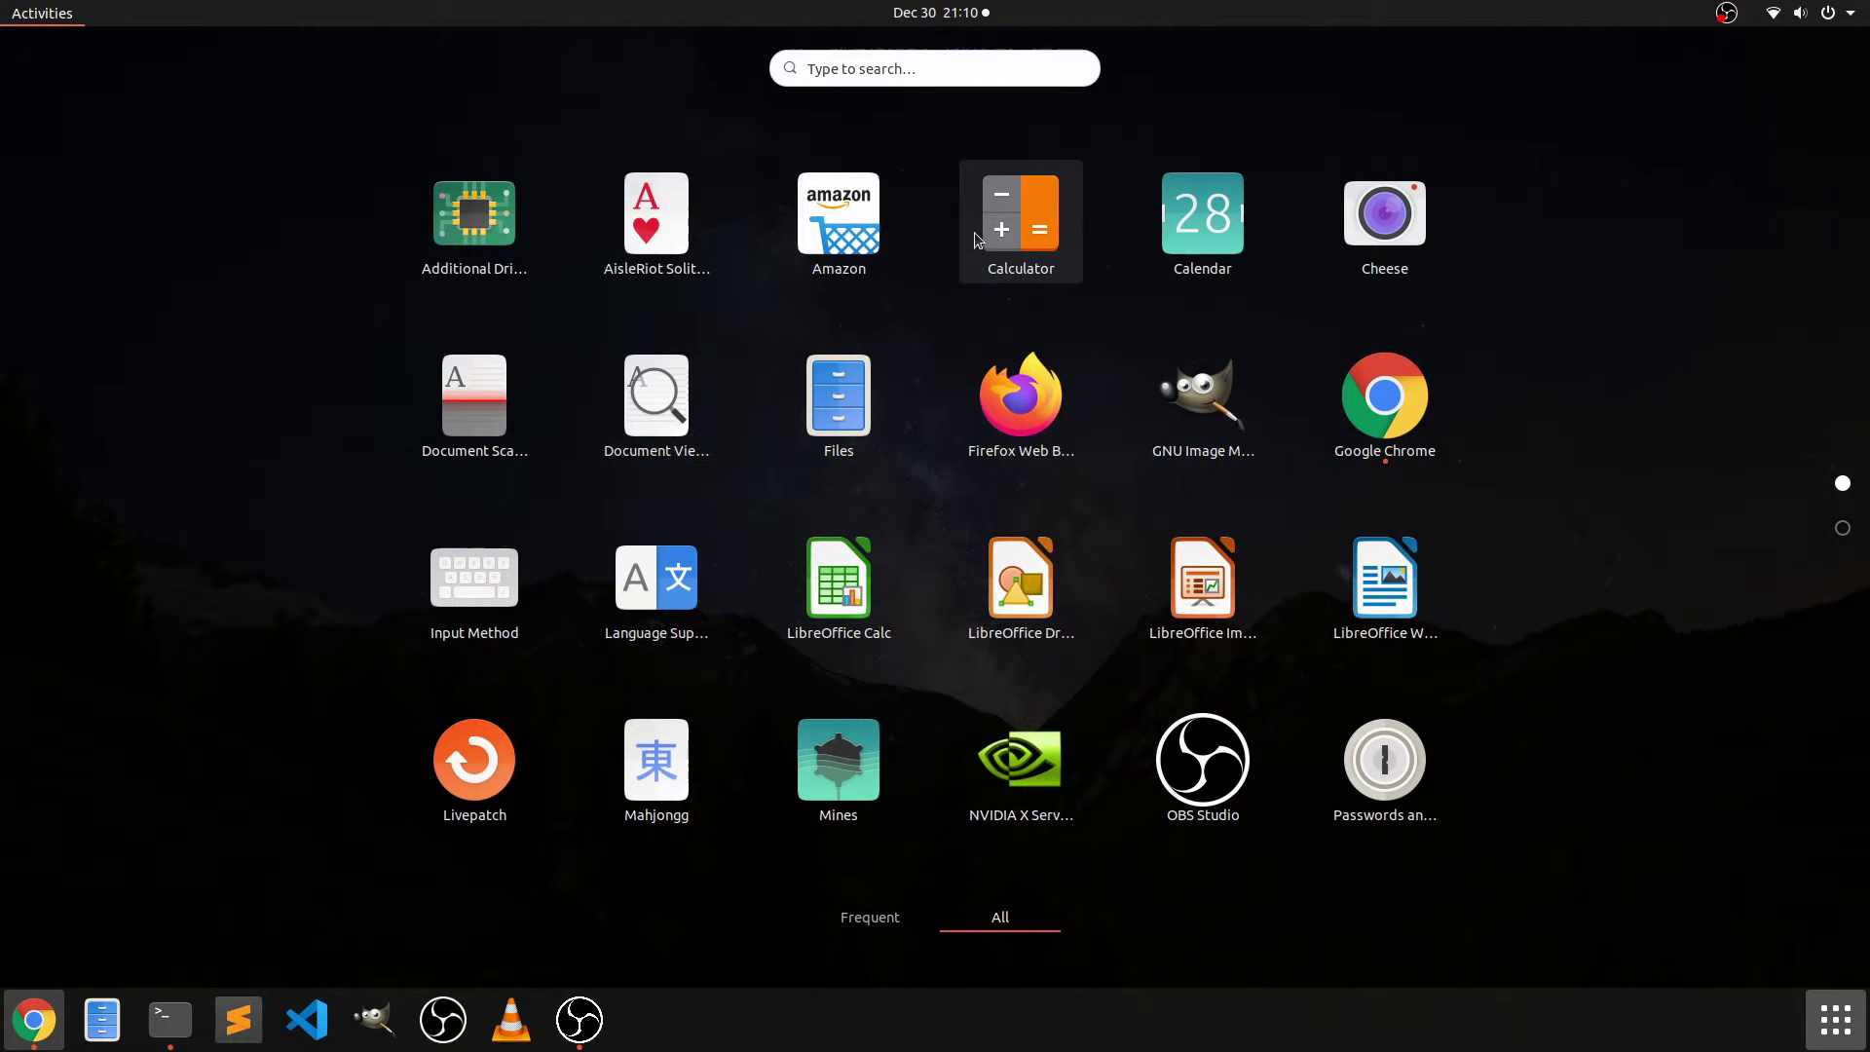
- Search 'sol', launch Ubuntu Software and list its installed applications
{"action": "type", "text": "sol"}
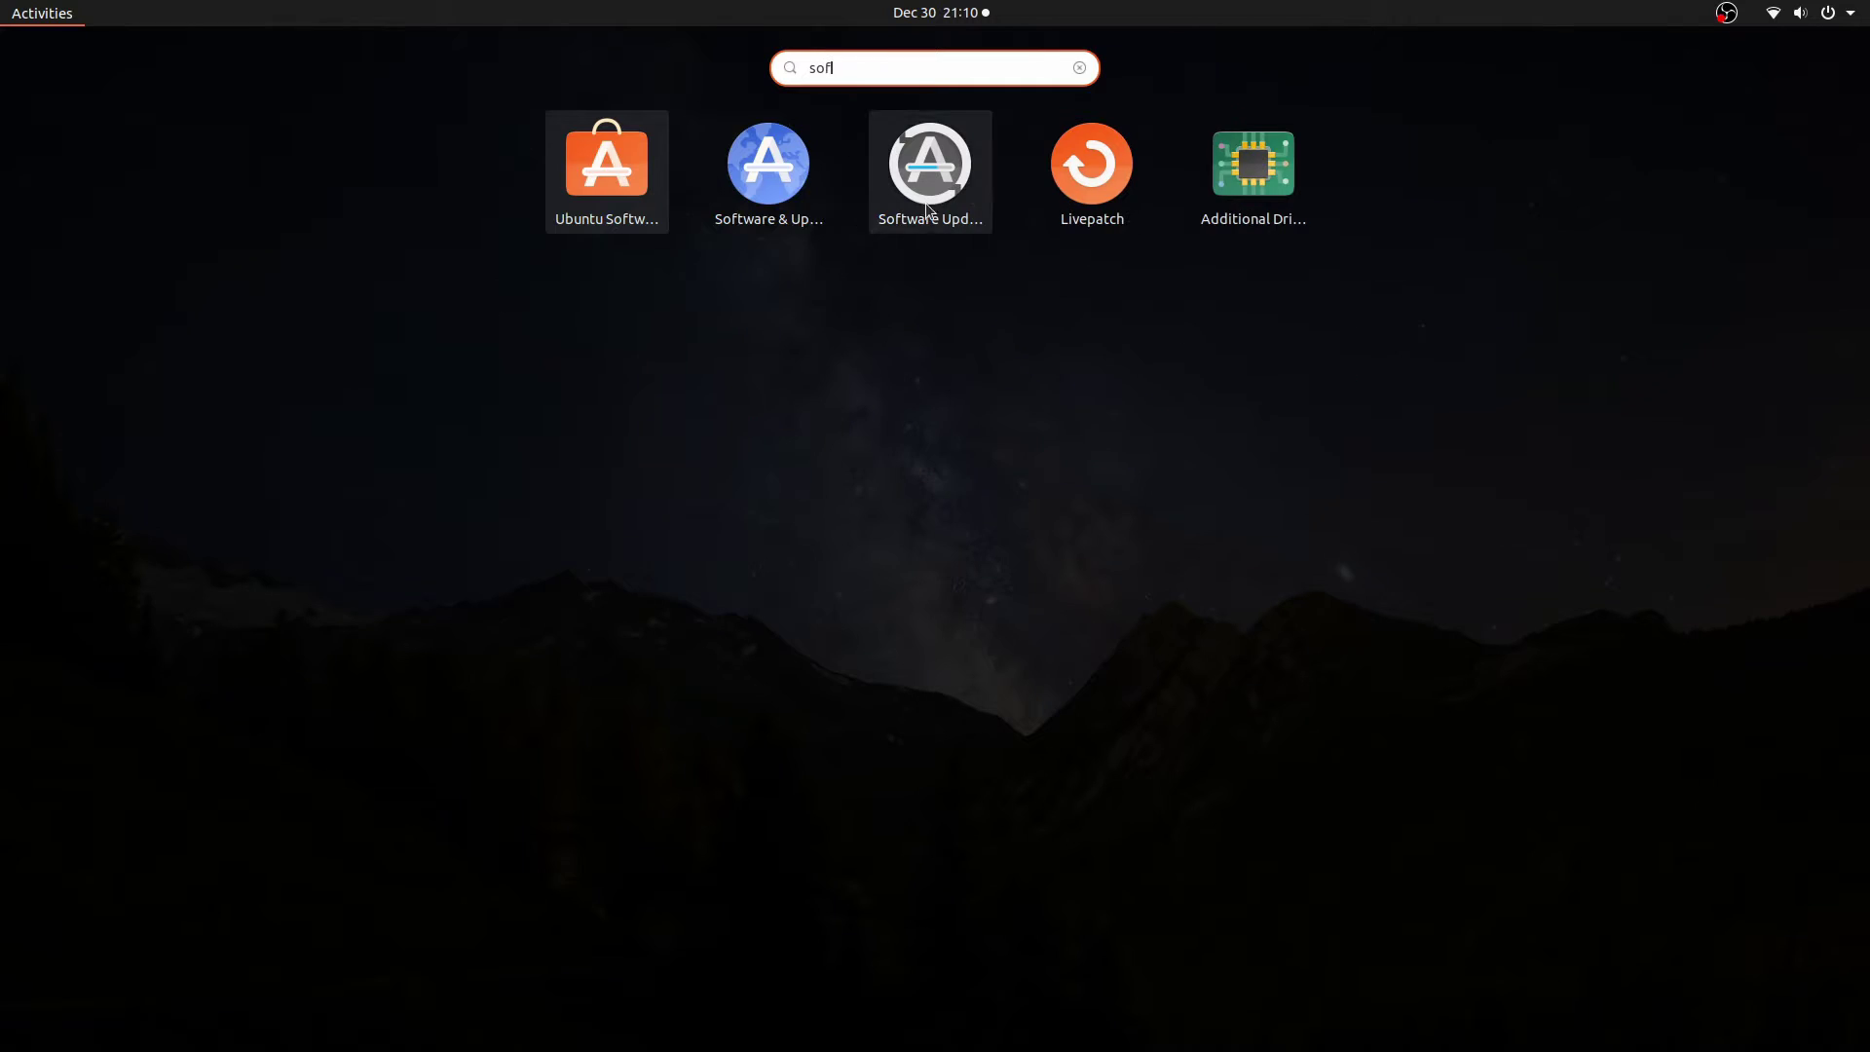
{"action": "left_click", "coordinate": [600, 131]}
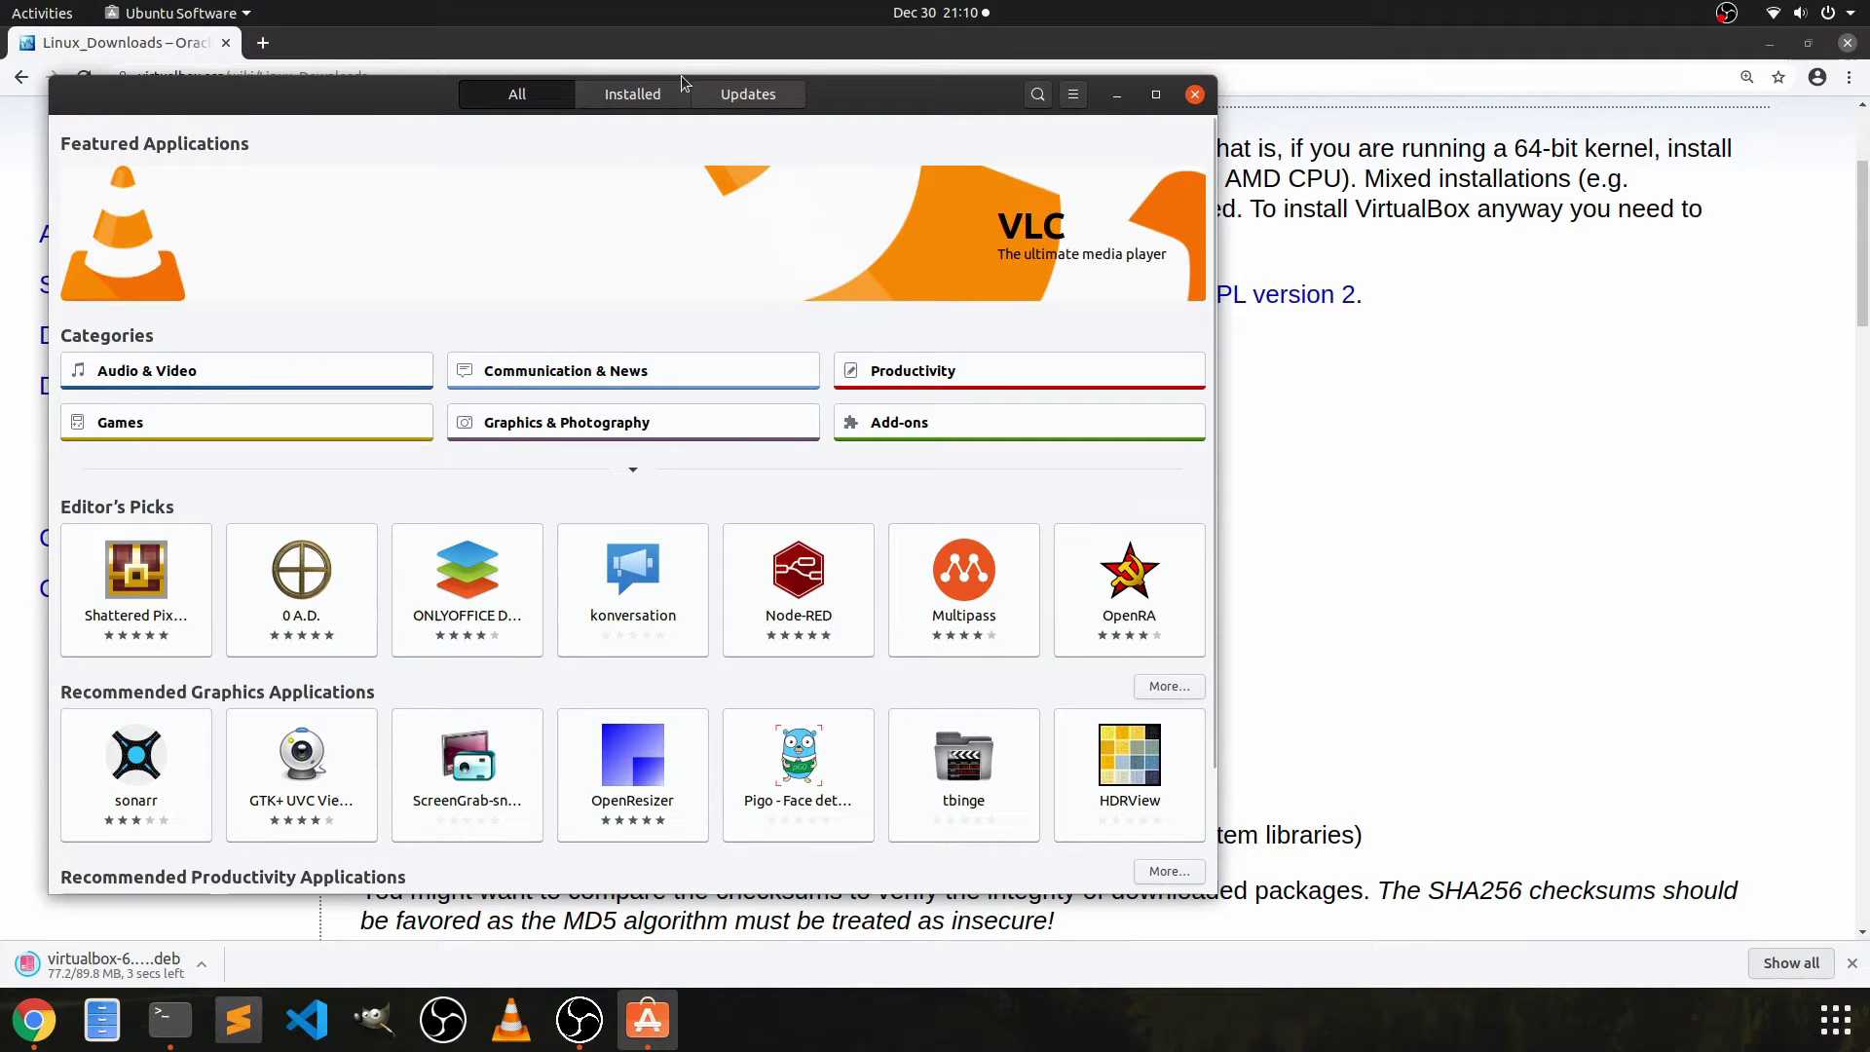
{"action": "left_click", "coordinate": [655, 95]}
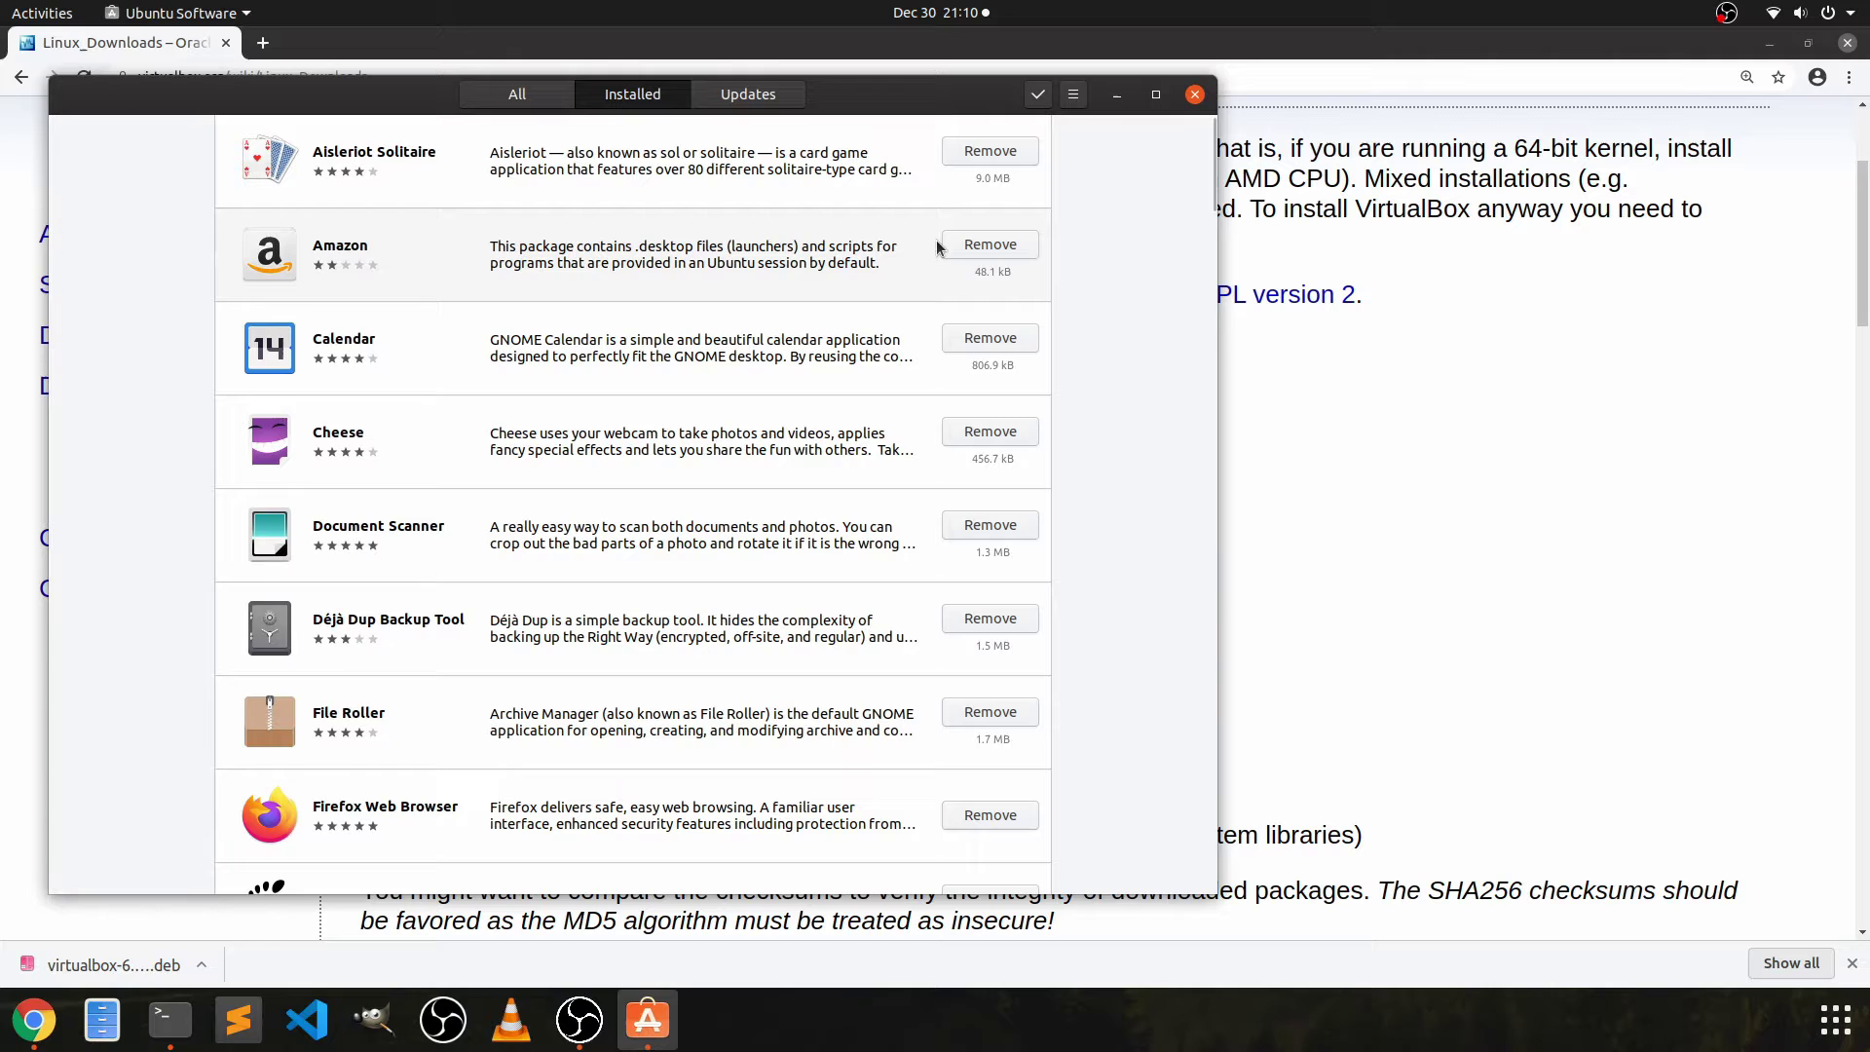
- Maximize Ubuntu Software and remove Amazon, authenticating with the account password
{"action": "double_click", "coordinate": [896, 102]}
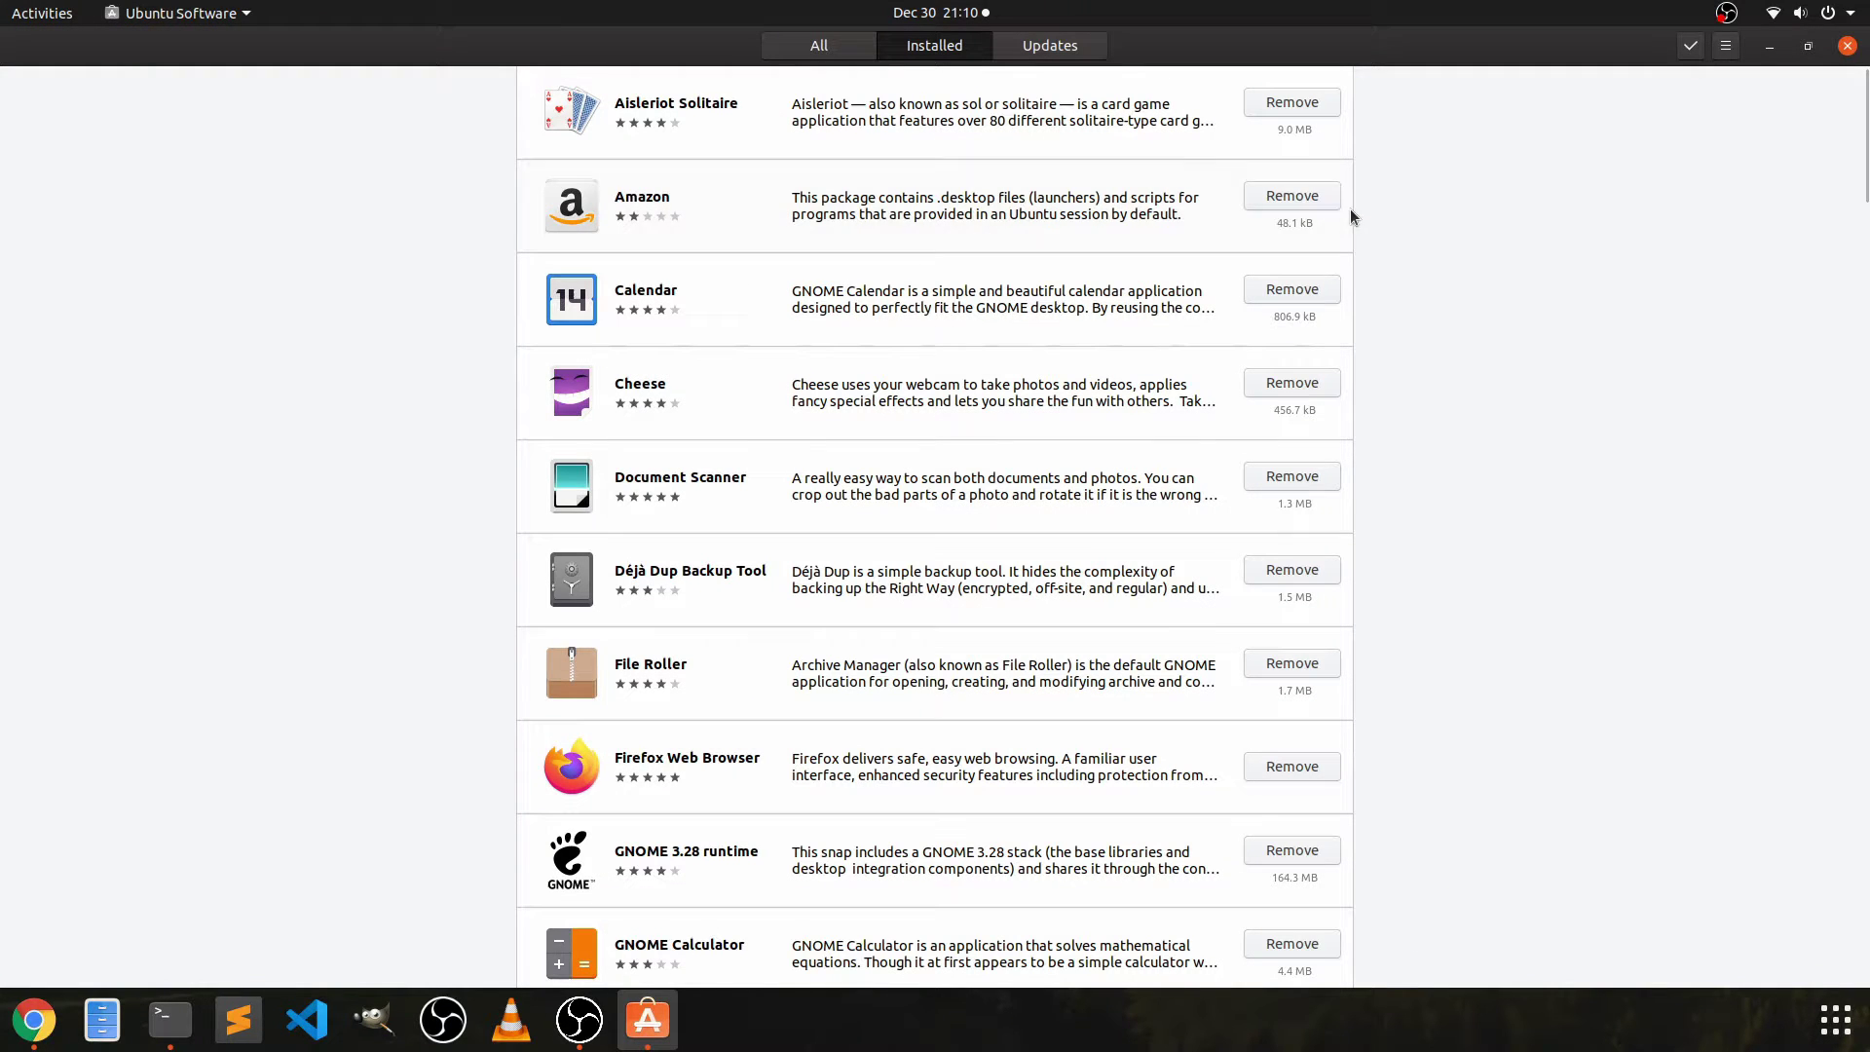
{"action": "left_click", "coordinate": [1295, 196]}
{"action": "left_click", "coordinate": [1045, 571]}
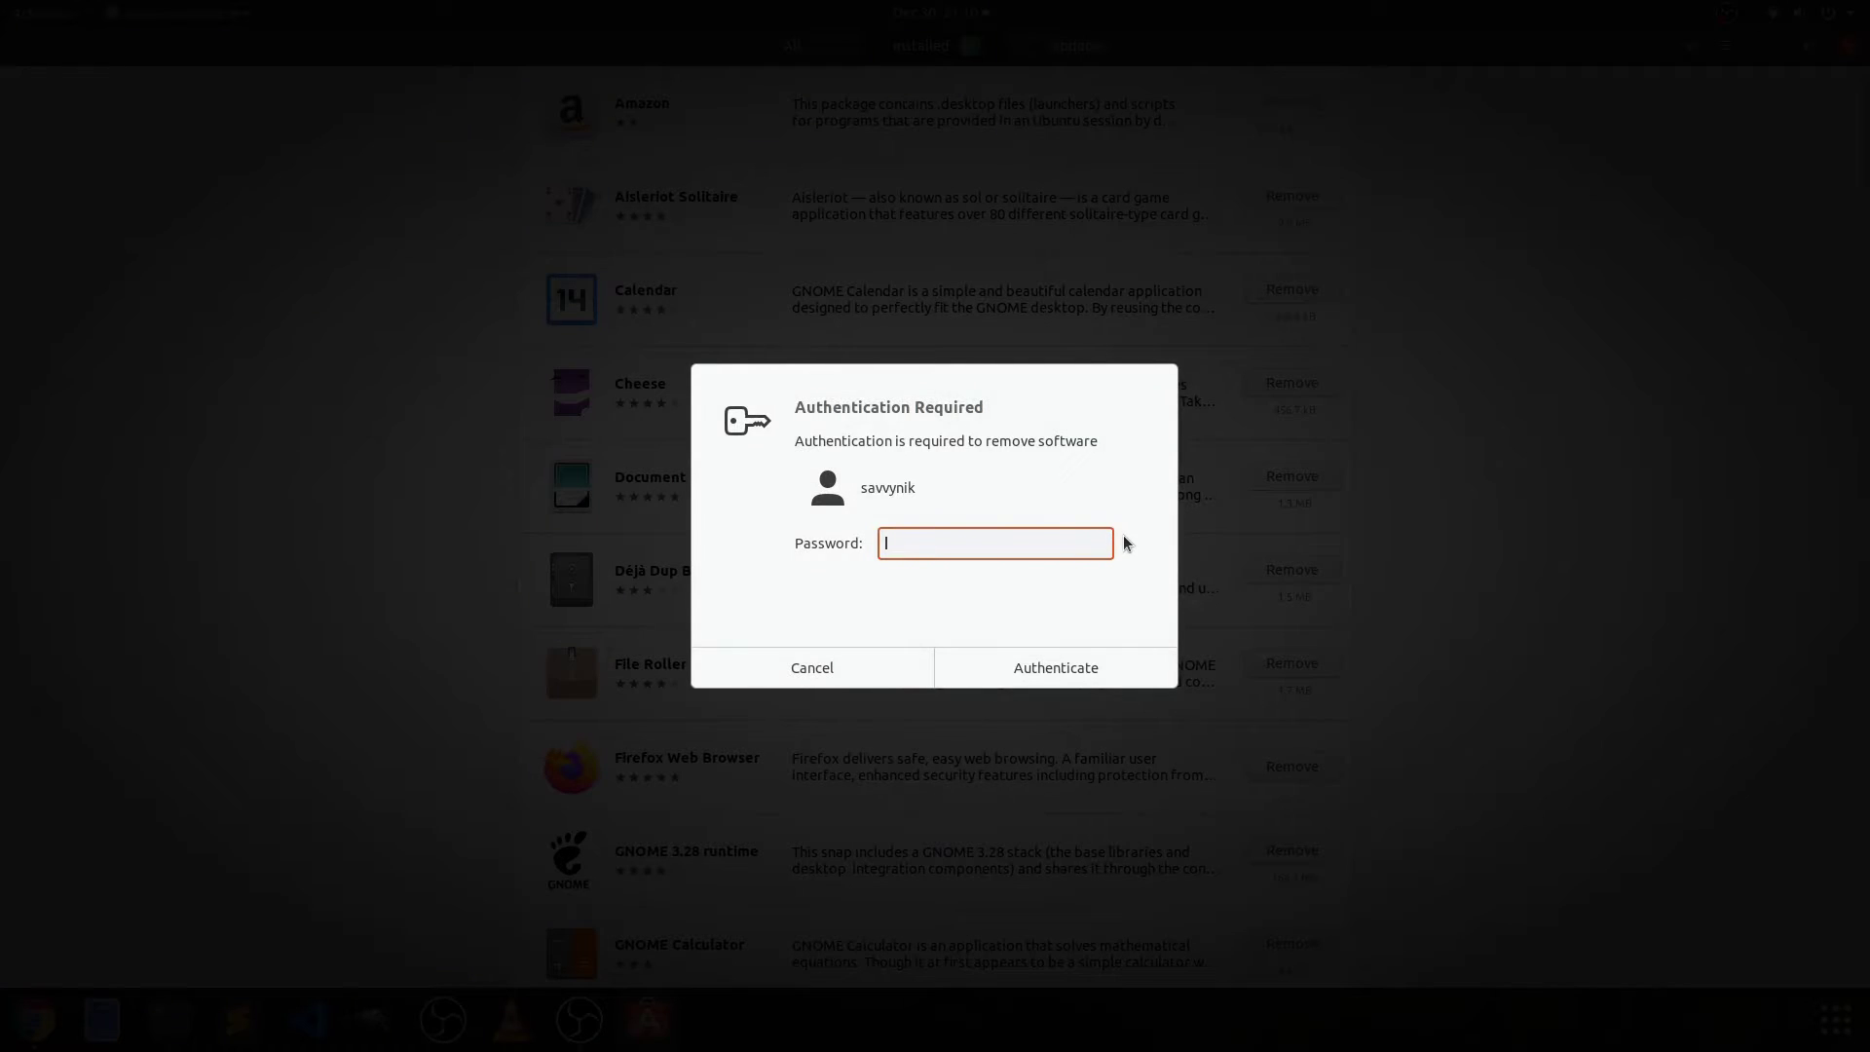
{"action": "type", "text": "*********"}
{"action": "key", "text": "Return"}
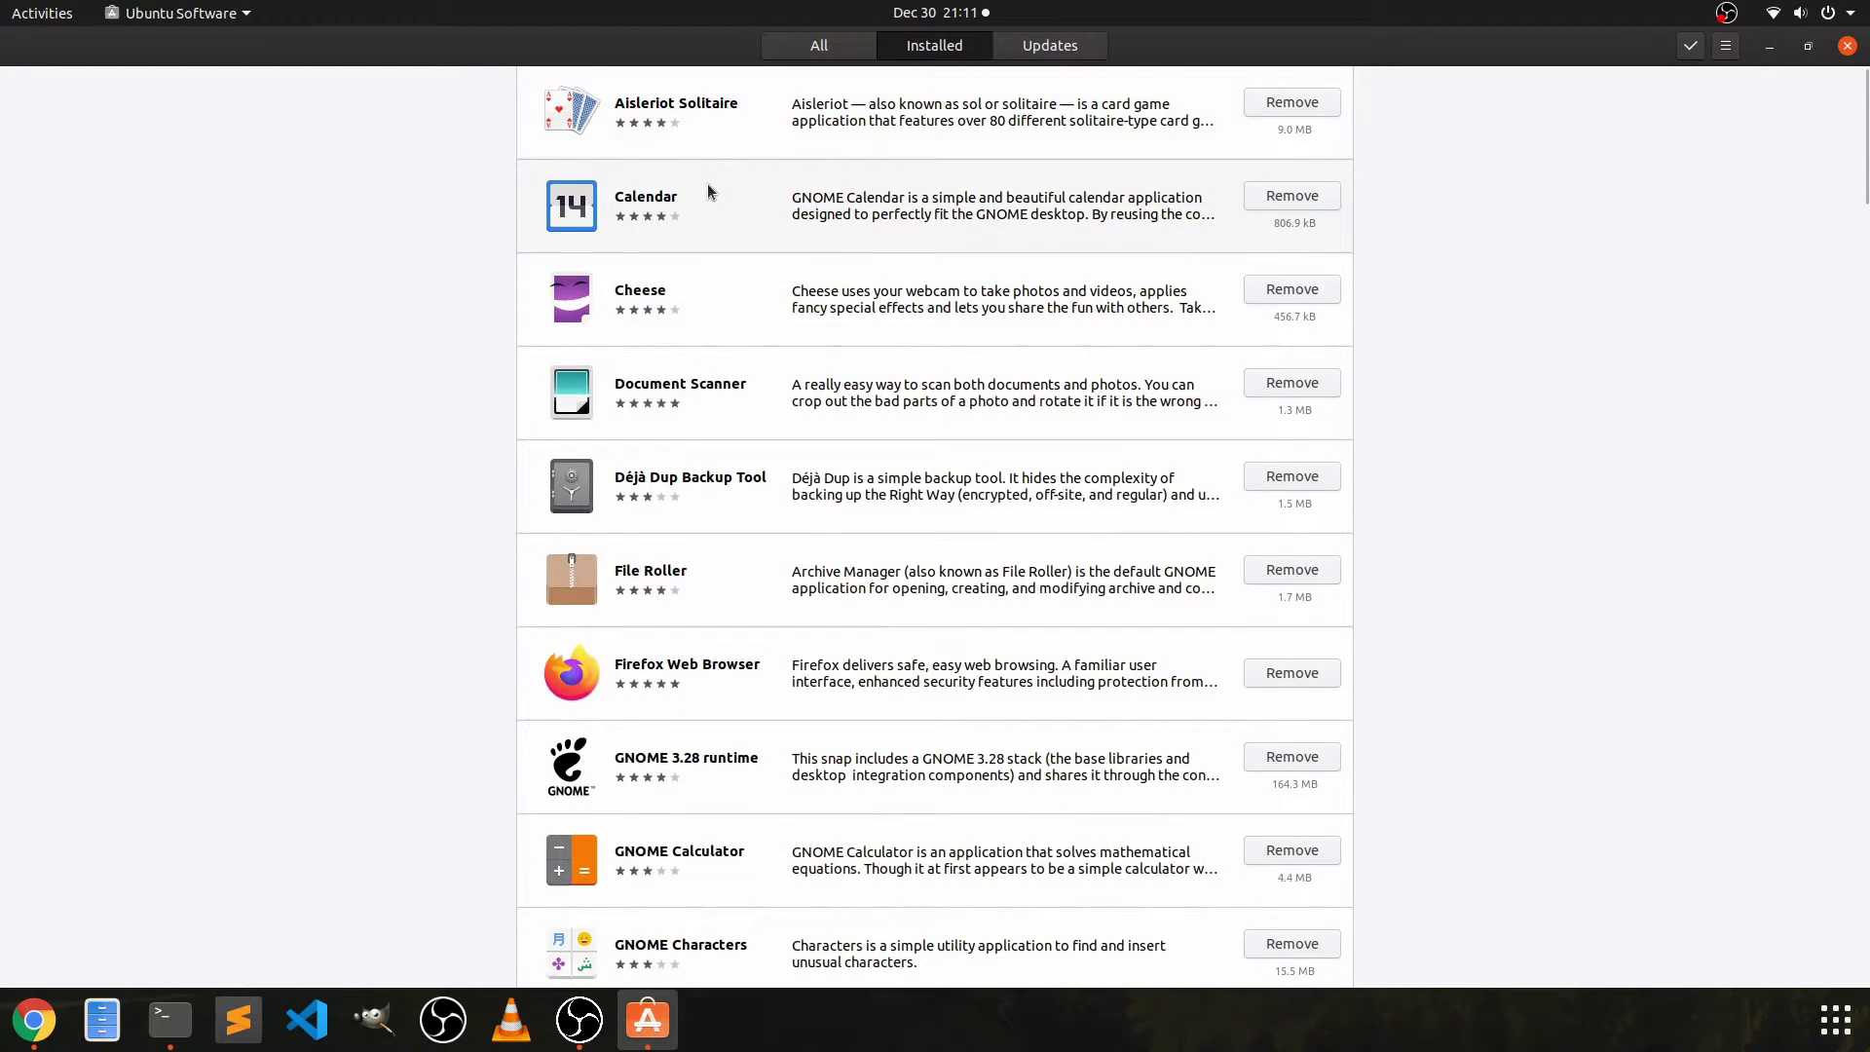
- Remove Déjà Dup Backup Tool, authenticating with the account password
{"action": "scroll", "coordinate": [770, 292], "scroll_direction": "down", "scroll_amount": 2}
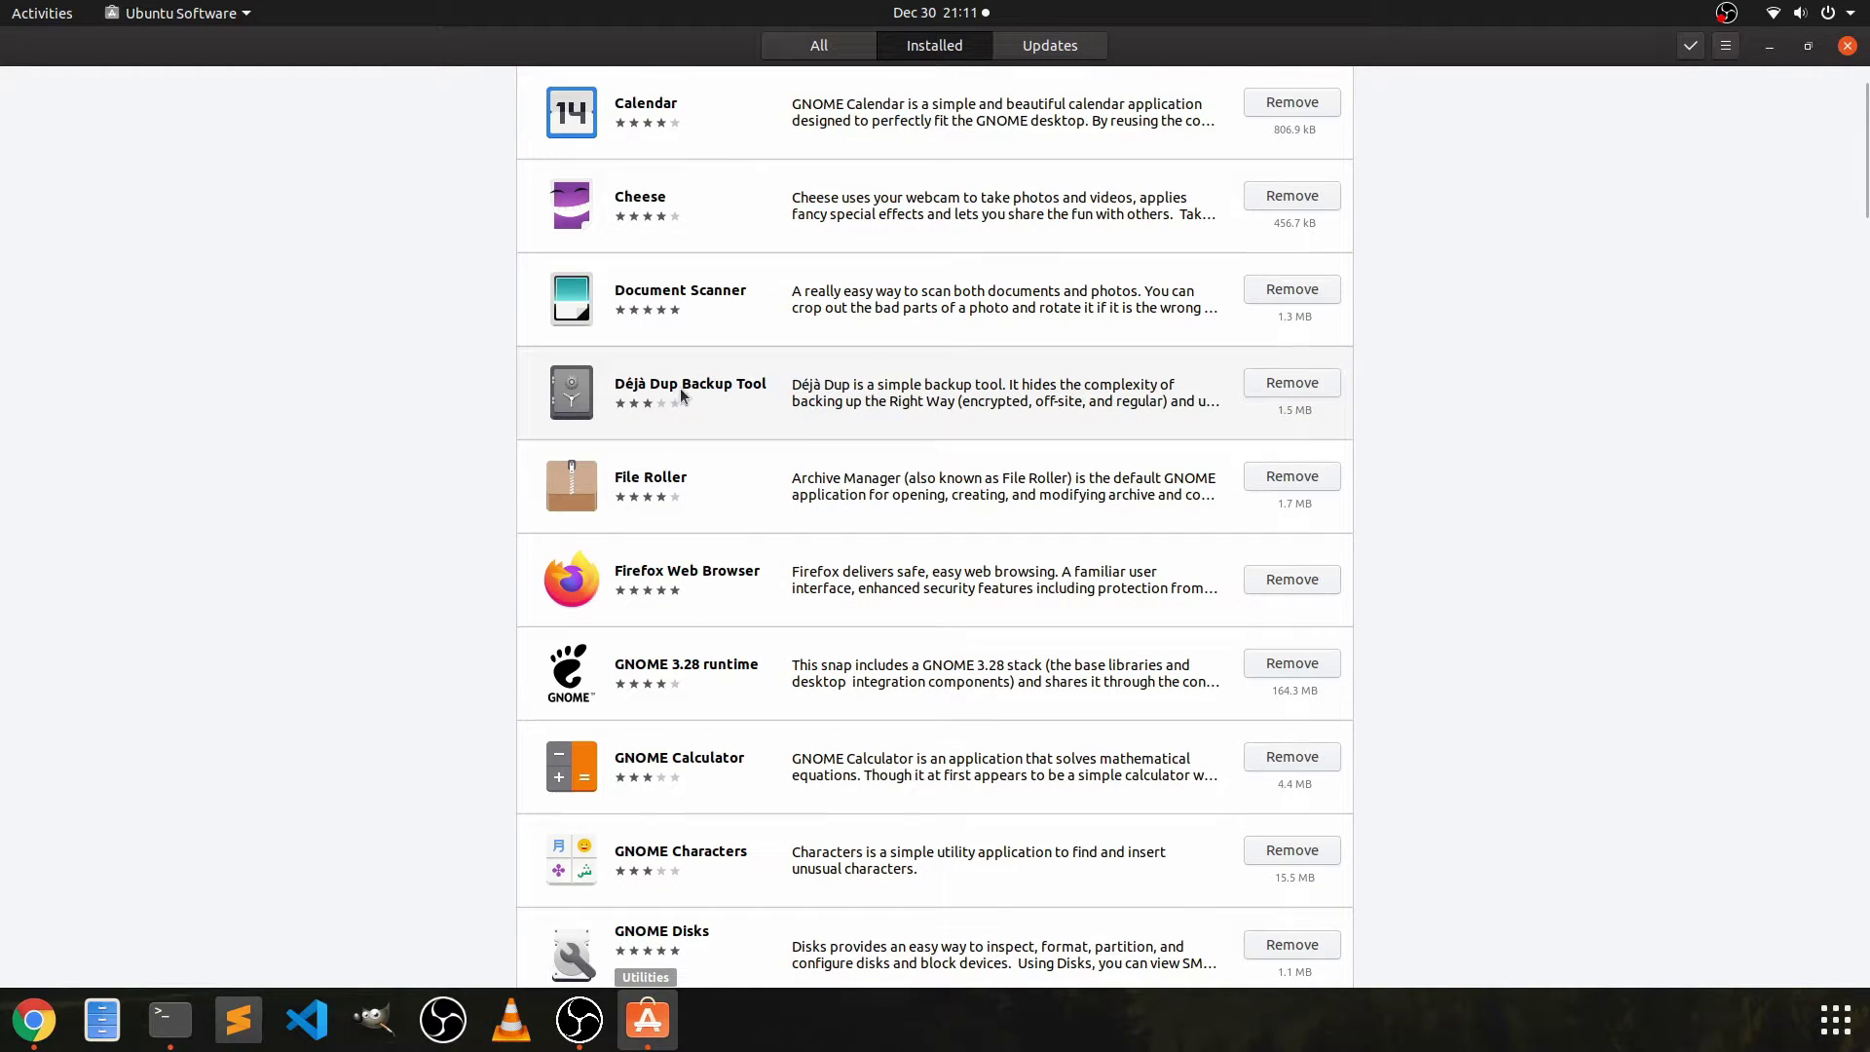
{"action": "left_click", "coordinate": [1295, 385]}
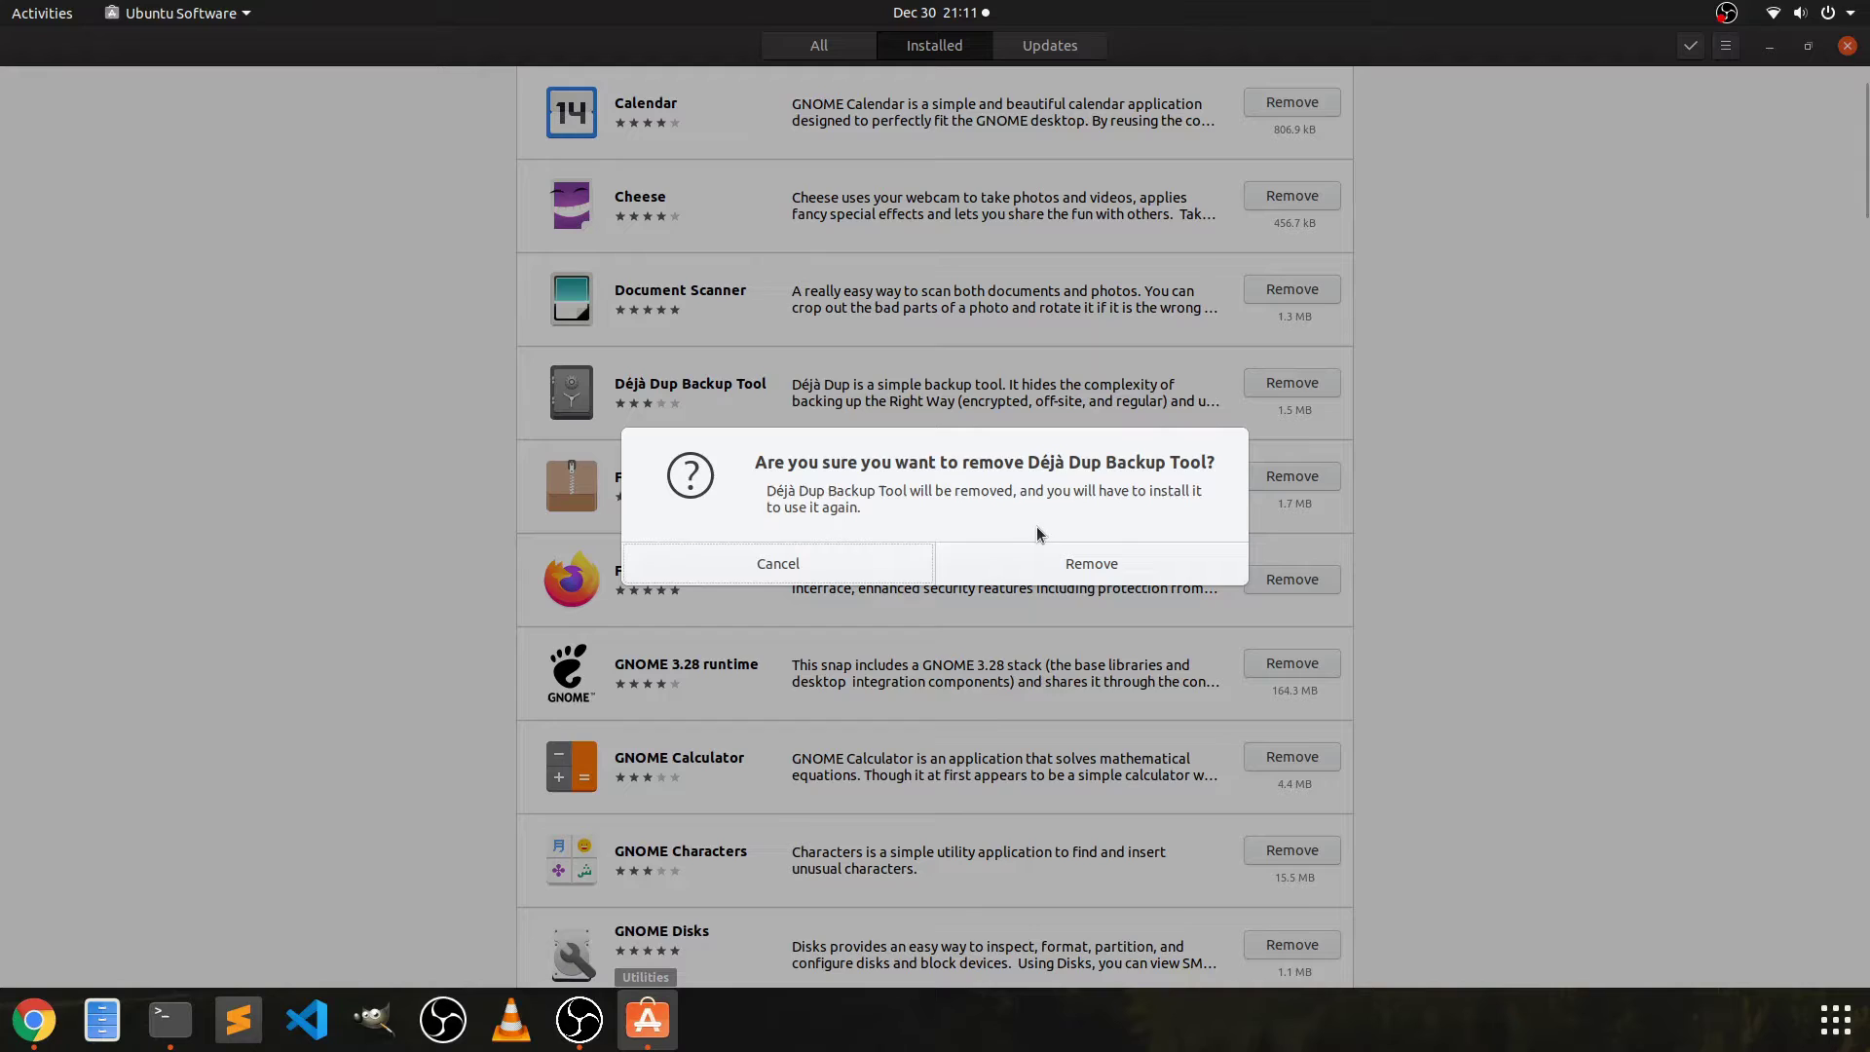
{"action": "left_click", "coordinate": [1050, 548]}
{"action": "type", "text": "•••••••"}
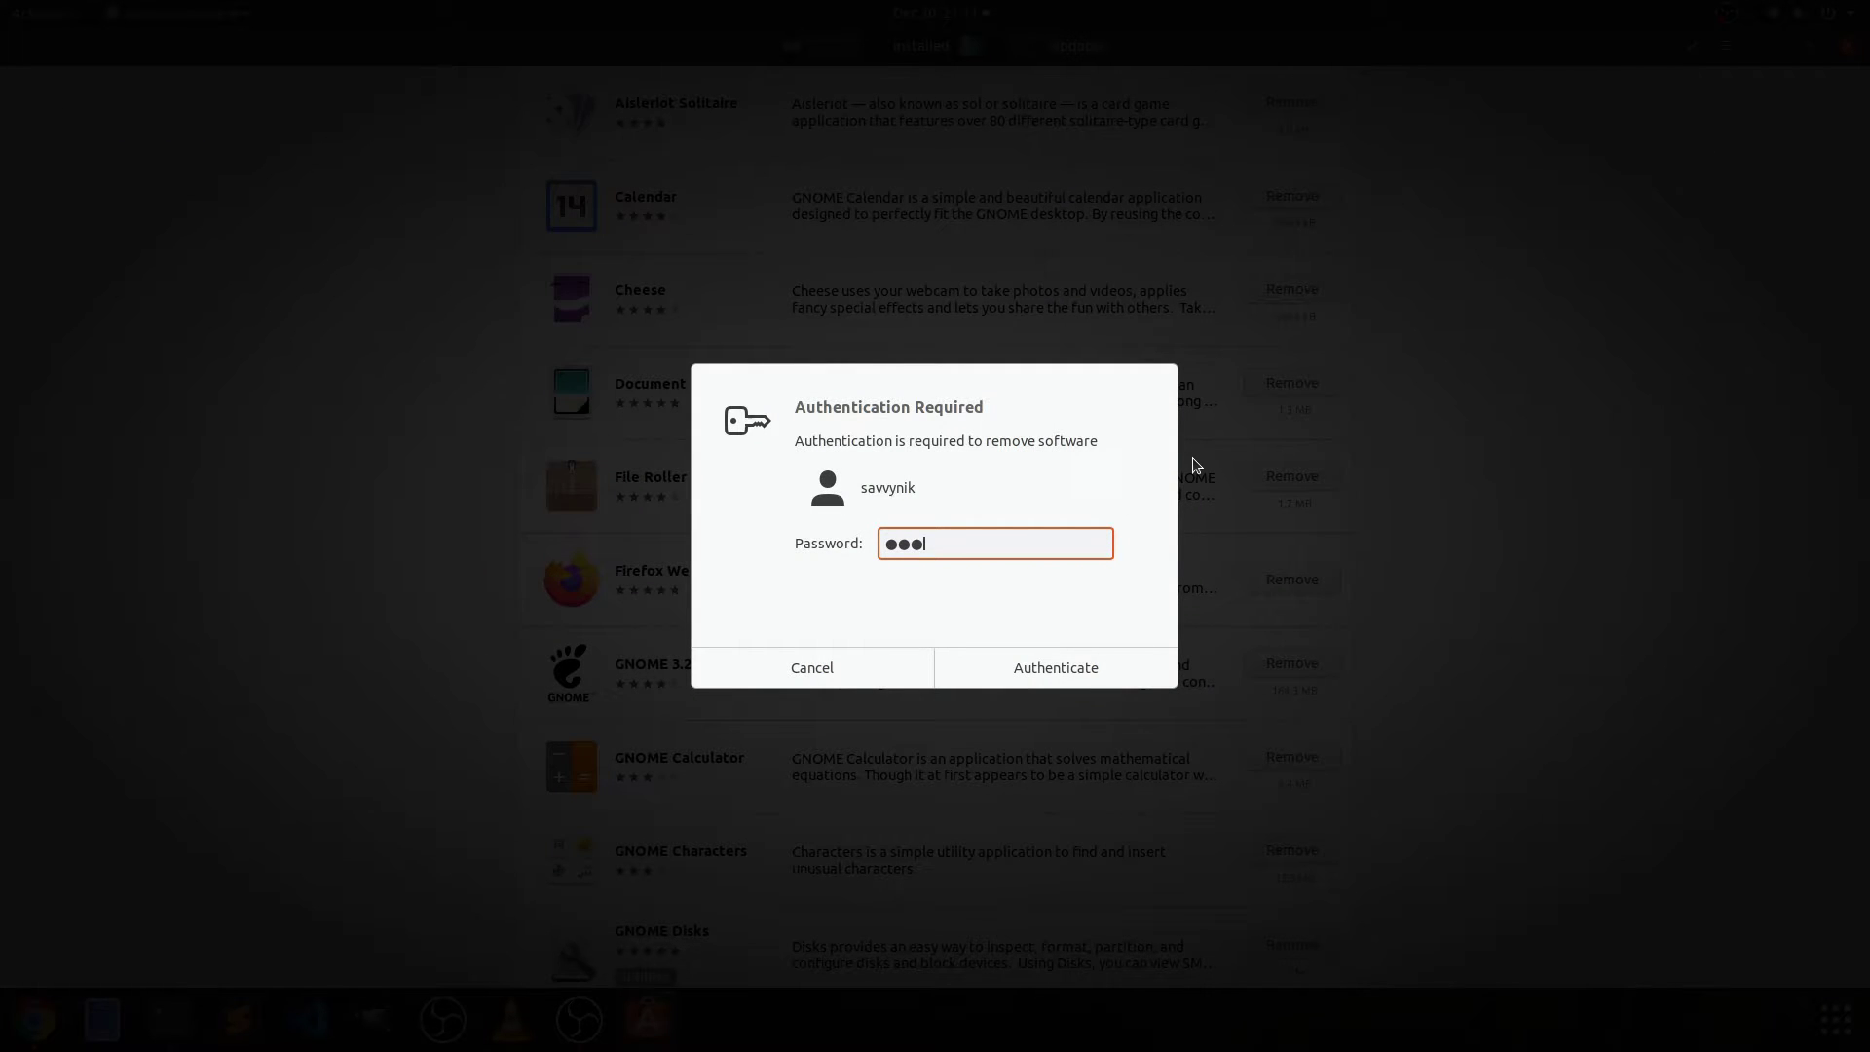
{"action": "key", "text": "Return"}
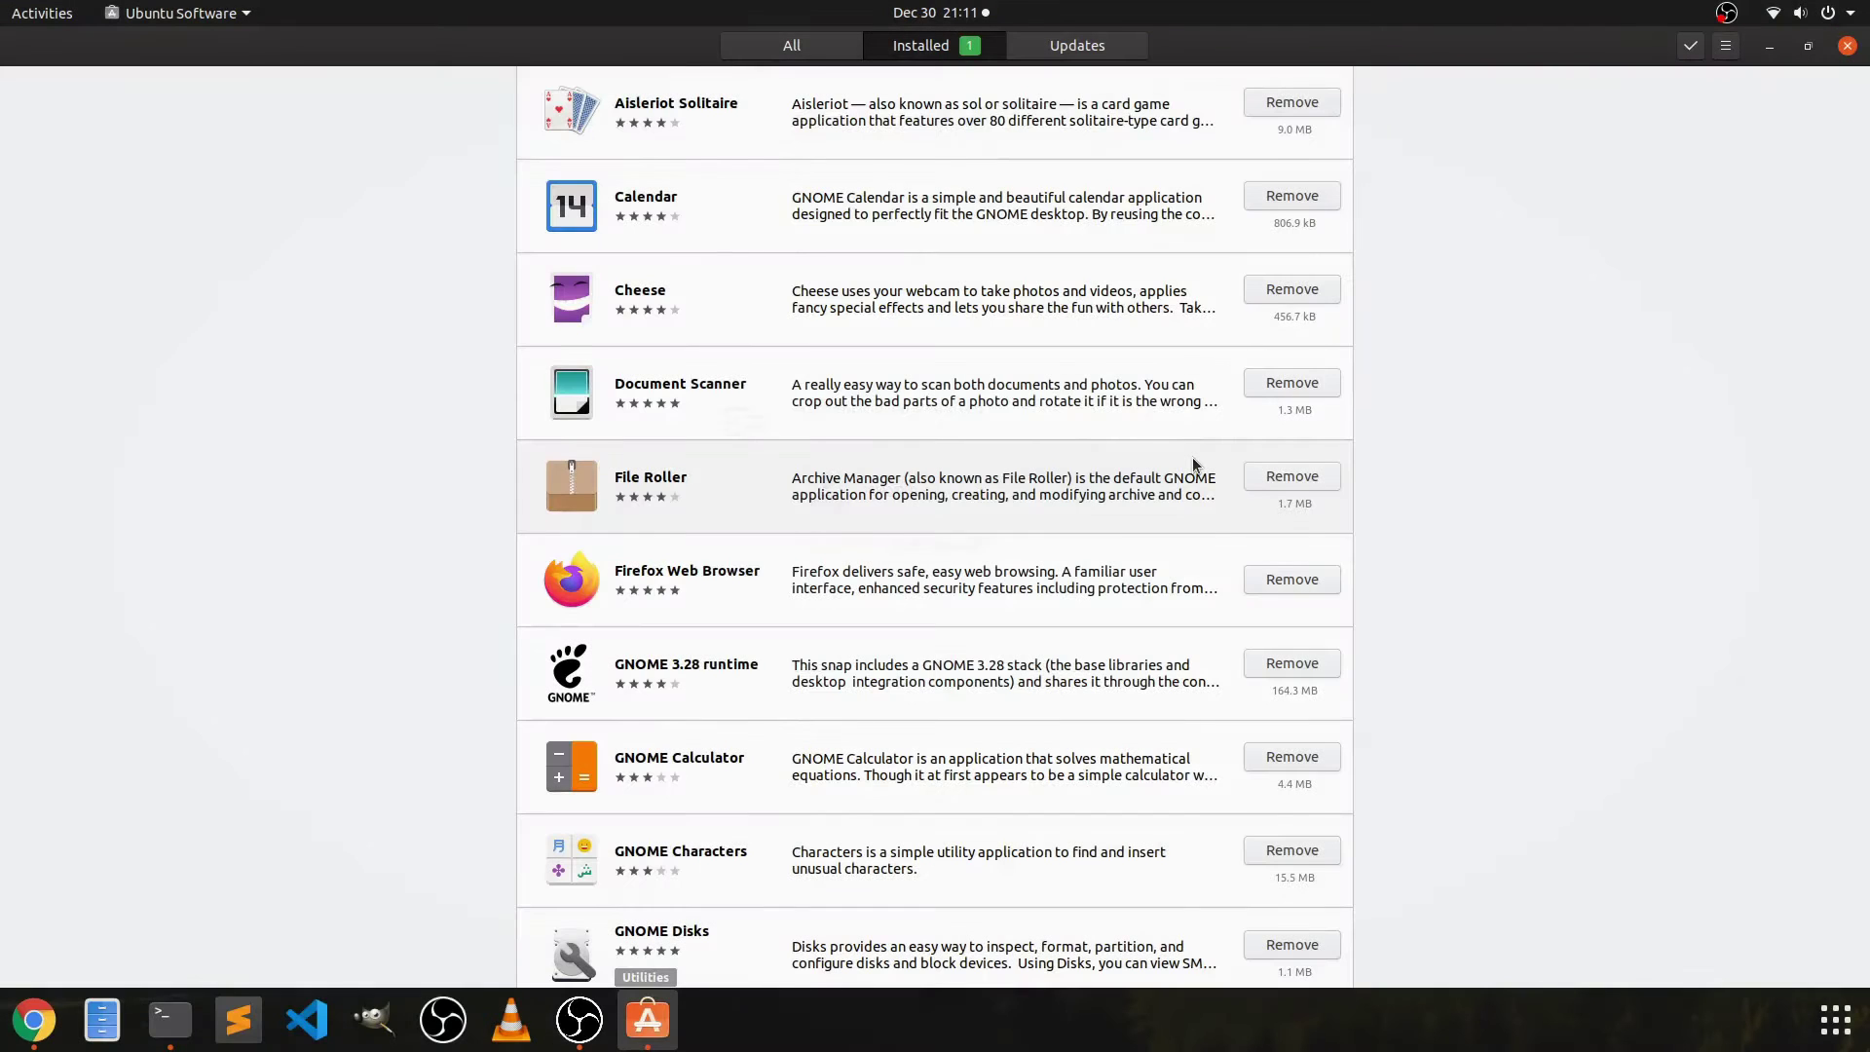
- Remove Firefox Web Browser, authenticating with the account password
{"action": "left_click", "coordinate": [1306, 589]}
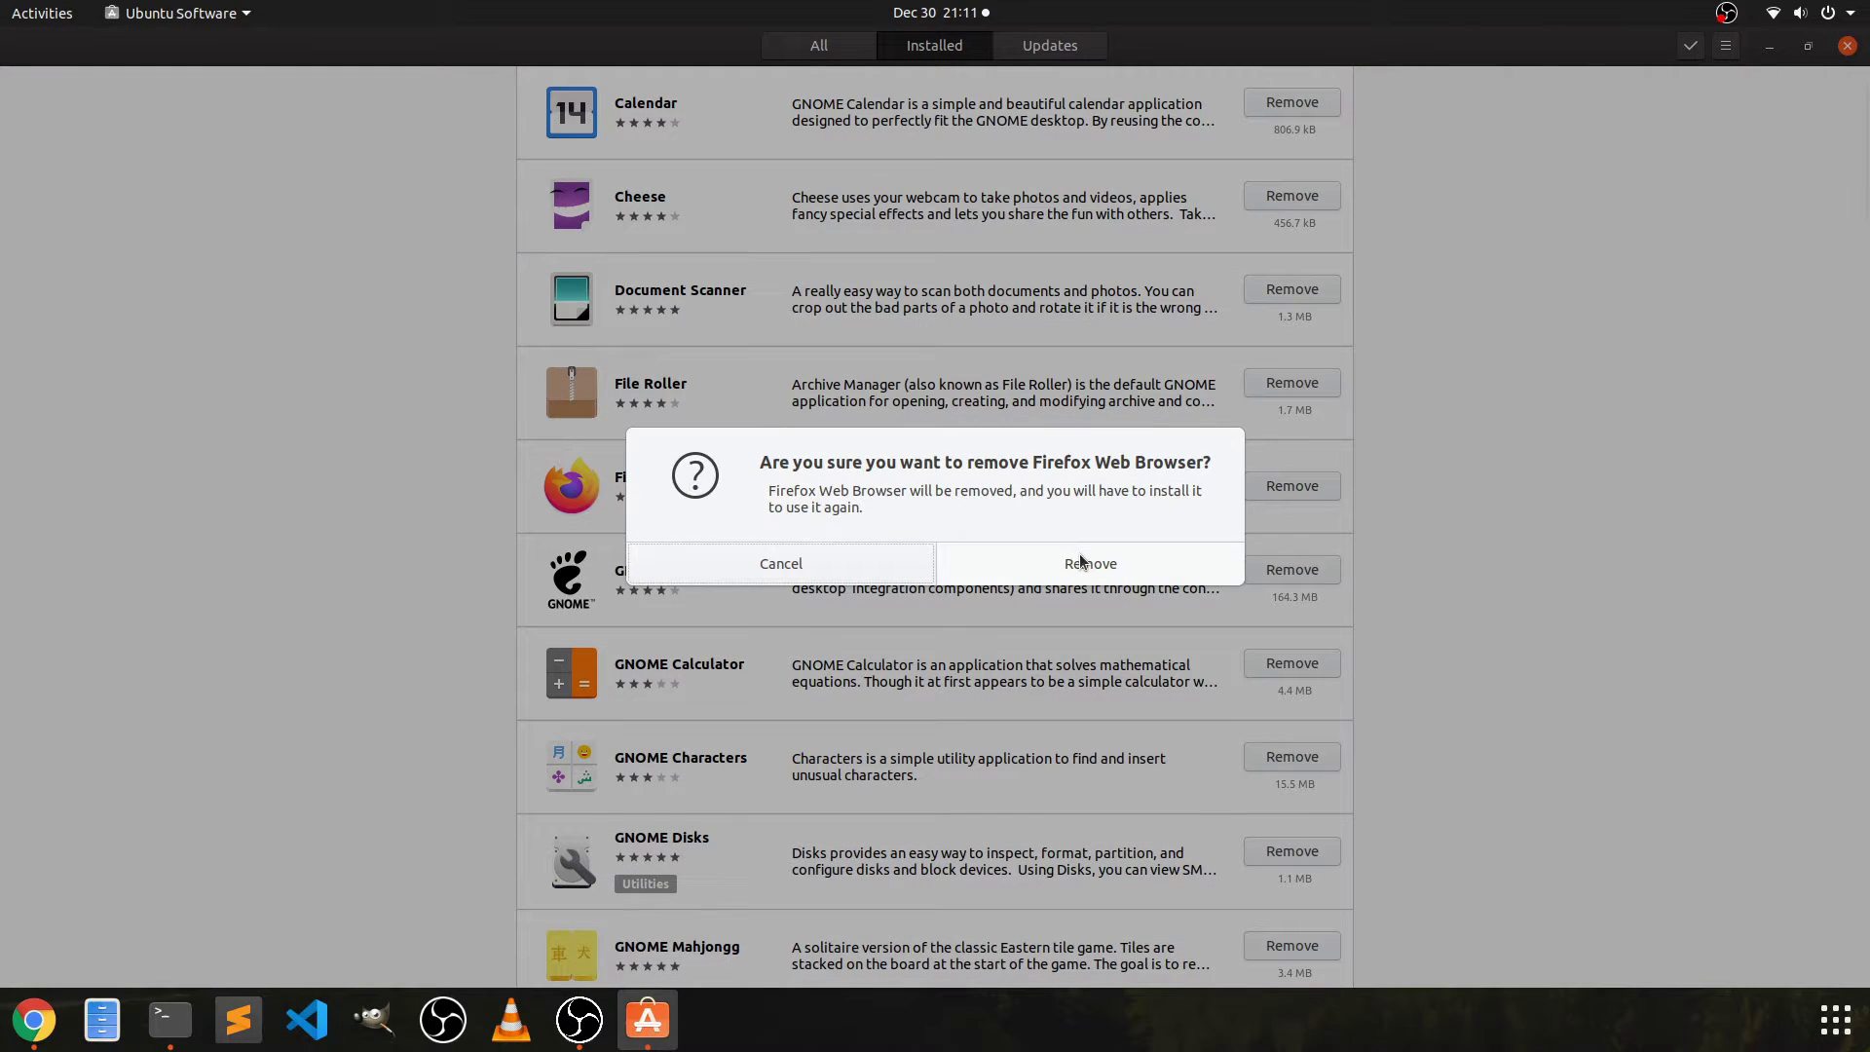
{"action": "left_click", "coordinate": [1083, 564]}
{"action": "type", "text": "*********"}
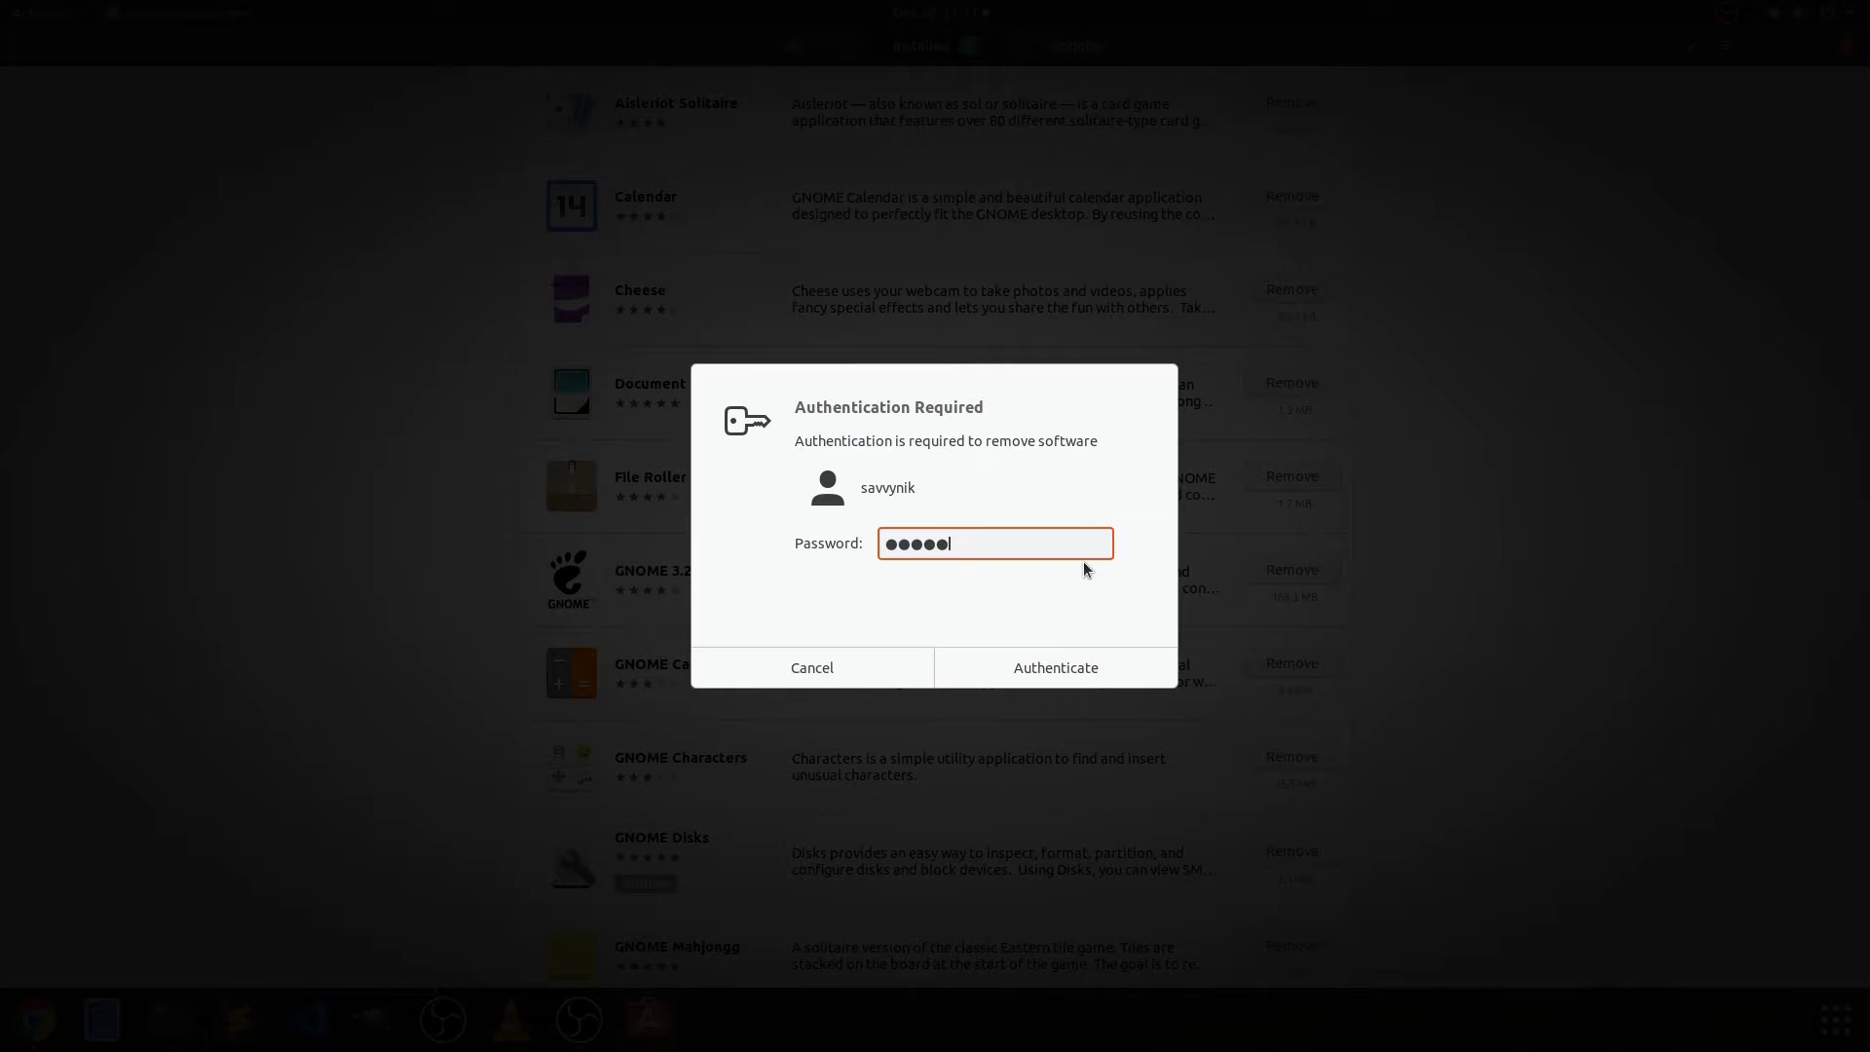
{"action": "key", "text": "Return"}
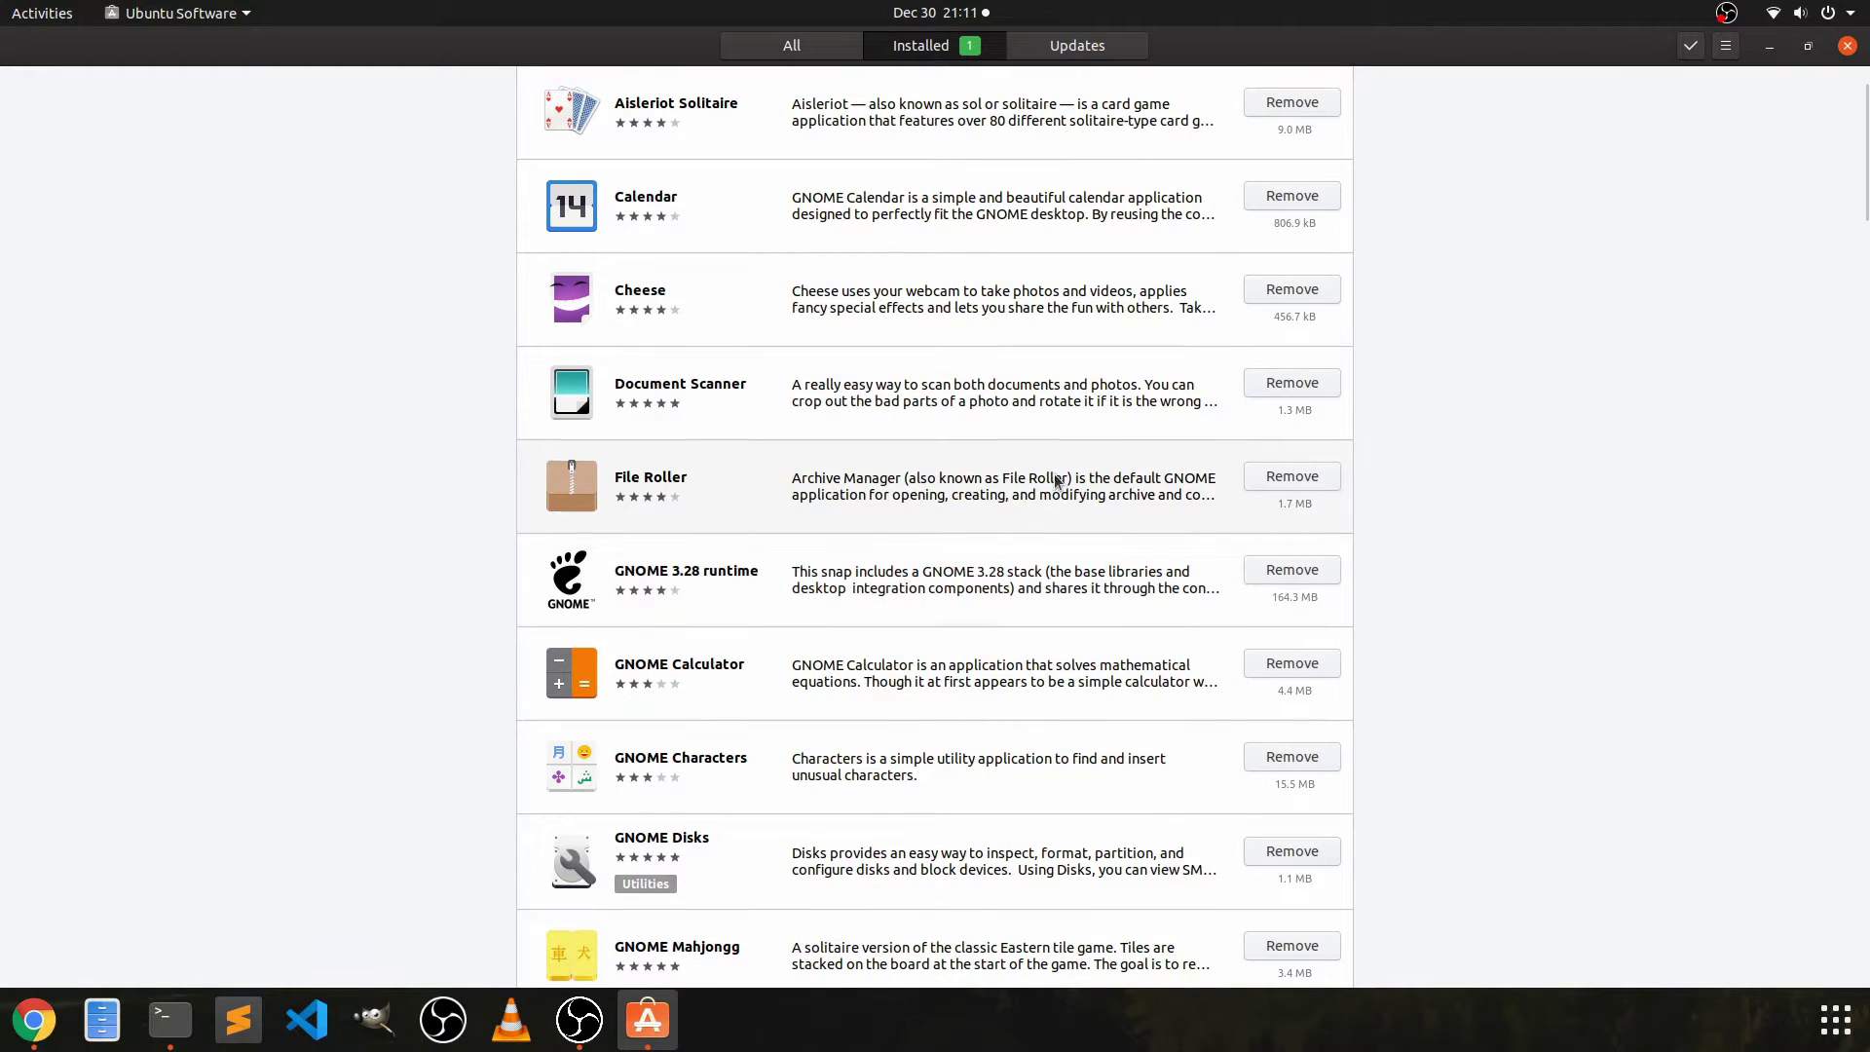
- Remove Rhythmbox from the installed list, authenticating with the account password
{"action": "scroll", "coordinate": [911, 478], "scroll_direction": "down", "scroll_amount": 5}
{"action": "scroll", "coordinate": [910, 477], "scroll_direction": "down", "scroll_amount": 4}
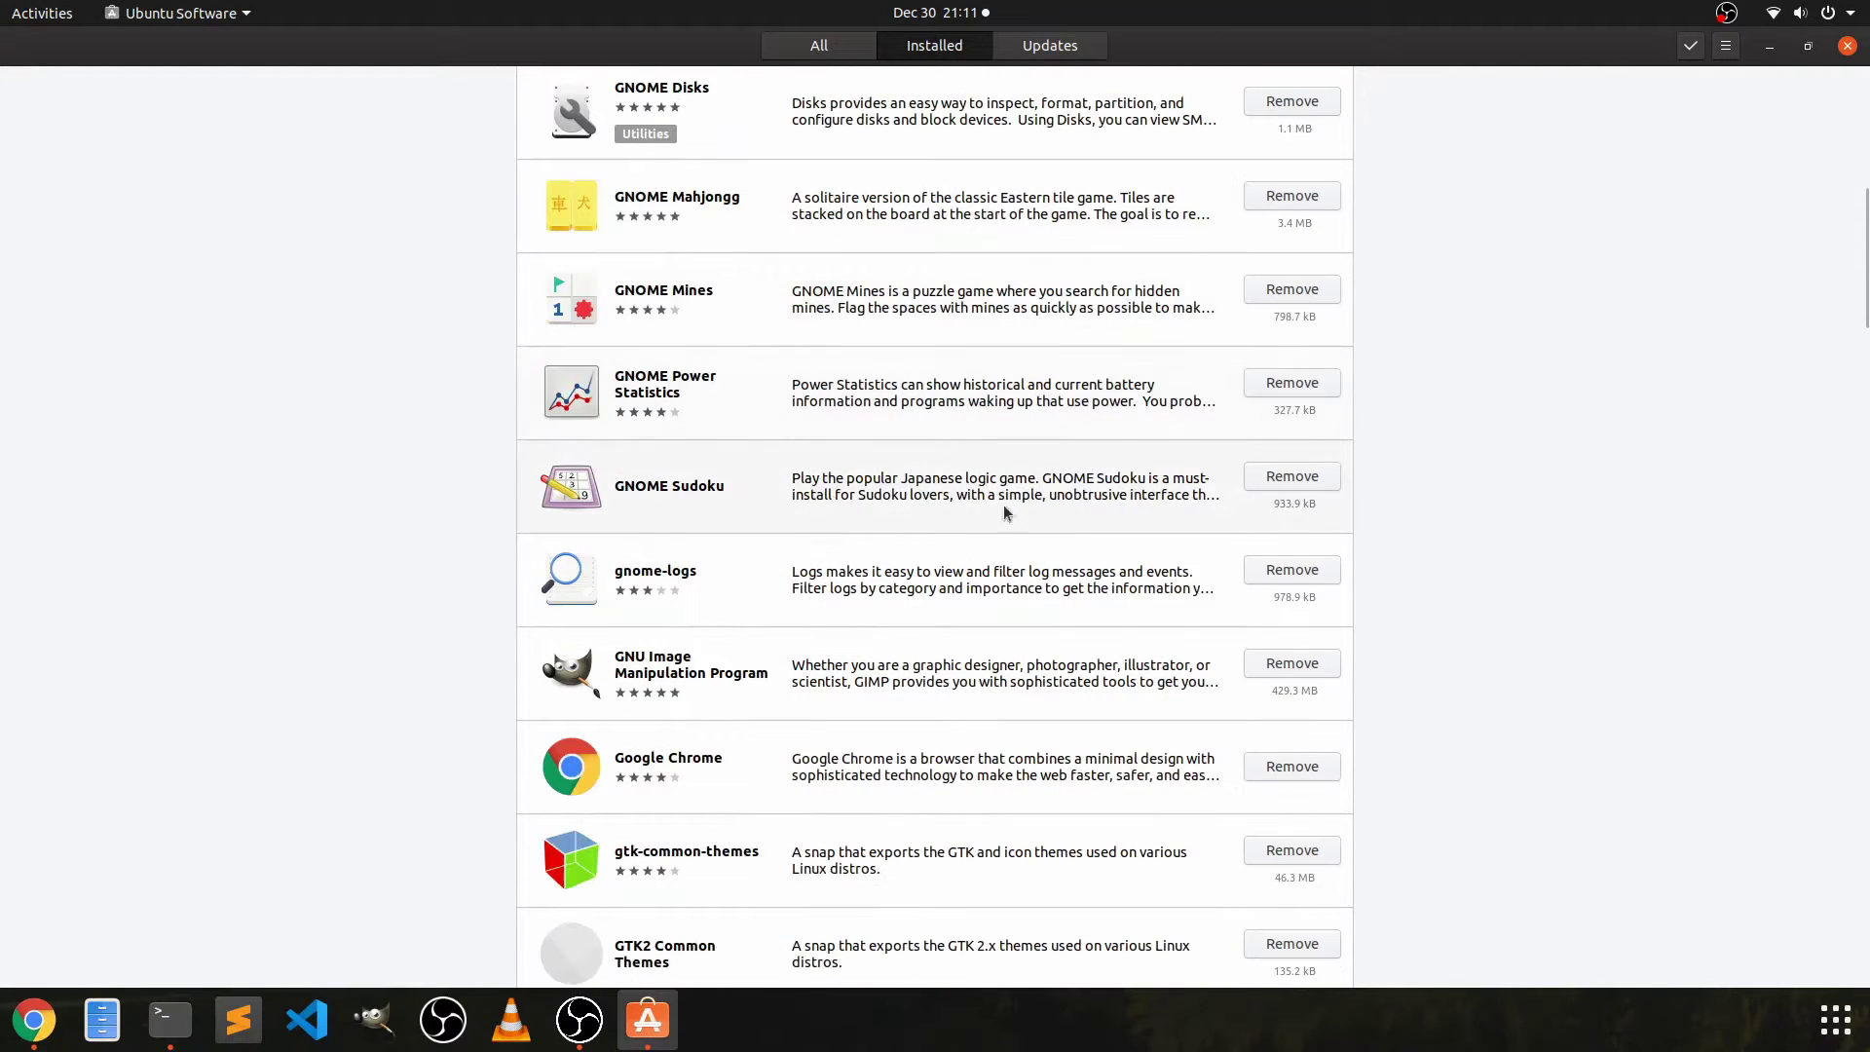
{"action": "scroll", "coordinate": [790, 558], "scroll_direction": "down", "scroll_amount": 2}
{"action": "scroll", "coordinate": [790, 559], "scroll_direction": "down", "scroll_amount": 2}
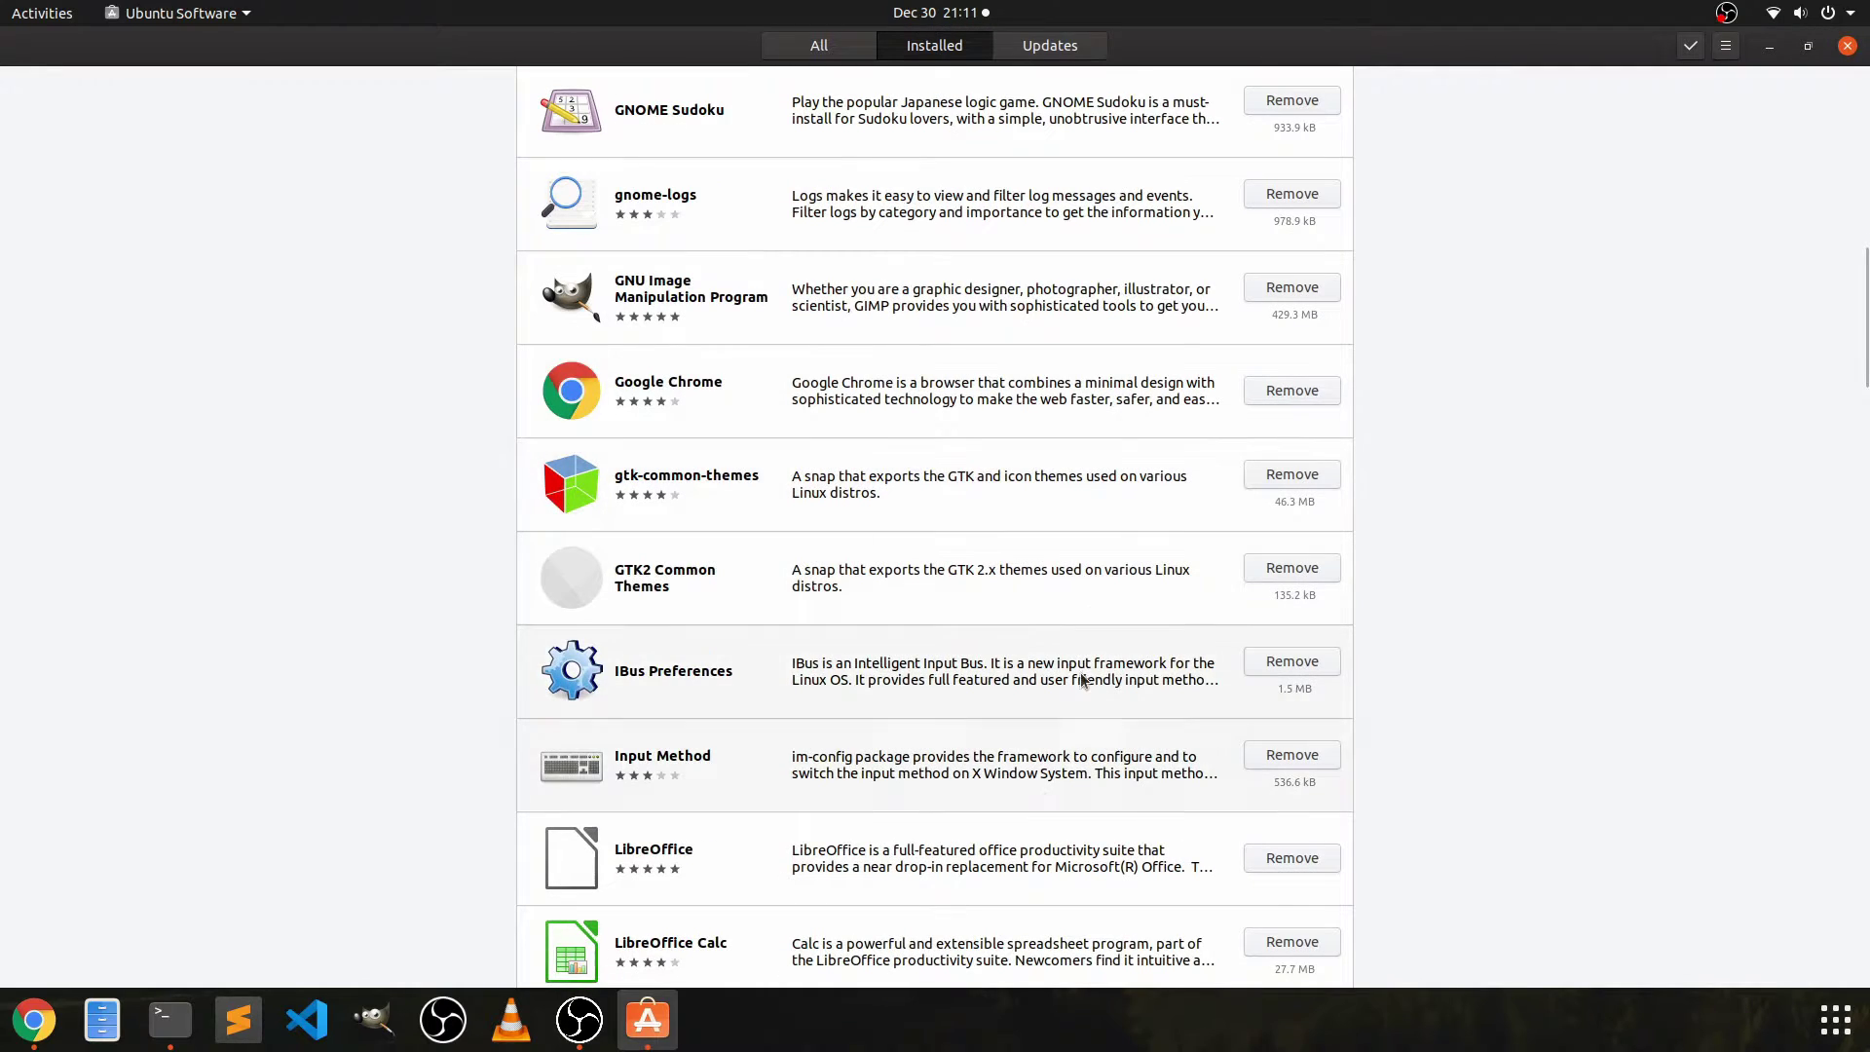
{"action": "scroll", "coordinate": [1003, 591], "scroll_direction": "down", "scroll_amount": 2}
{"action": "scroll", "coordinate": [1002, 590], "scroll_direction": "up", "scroll_amount": 2}
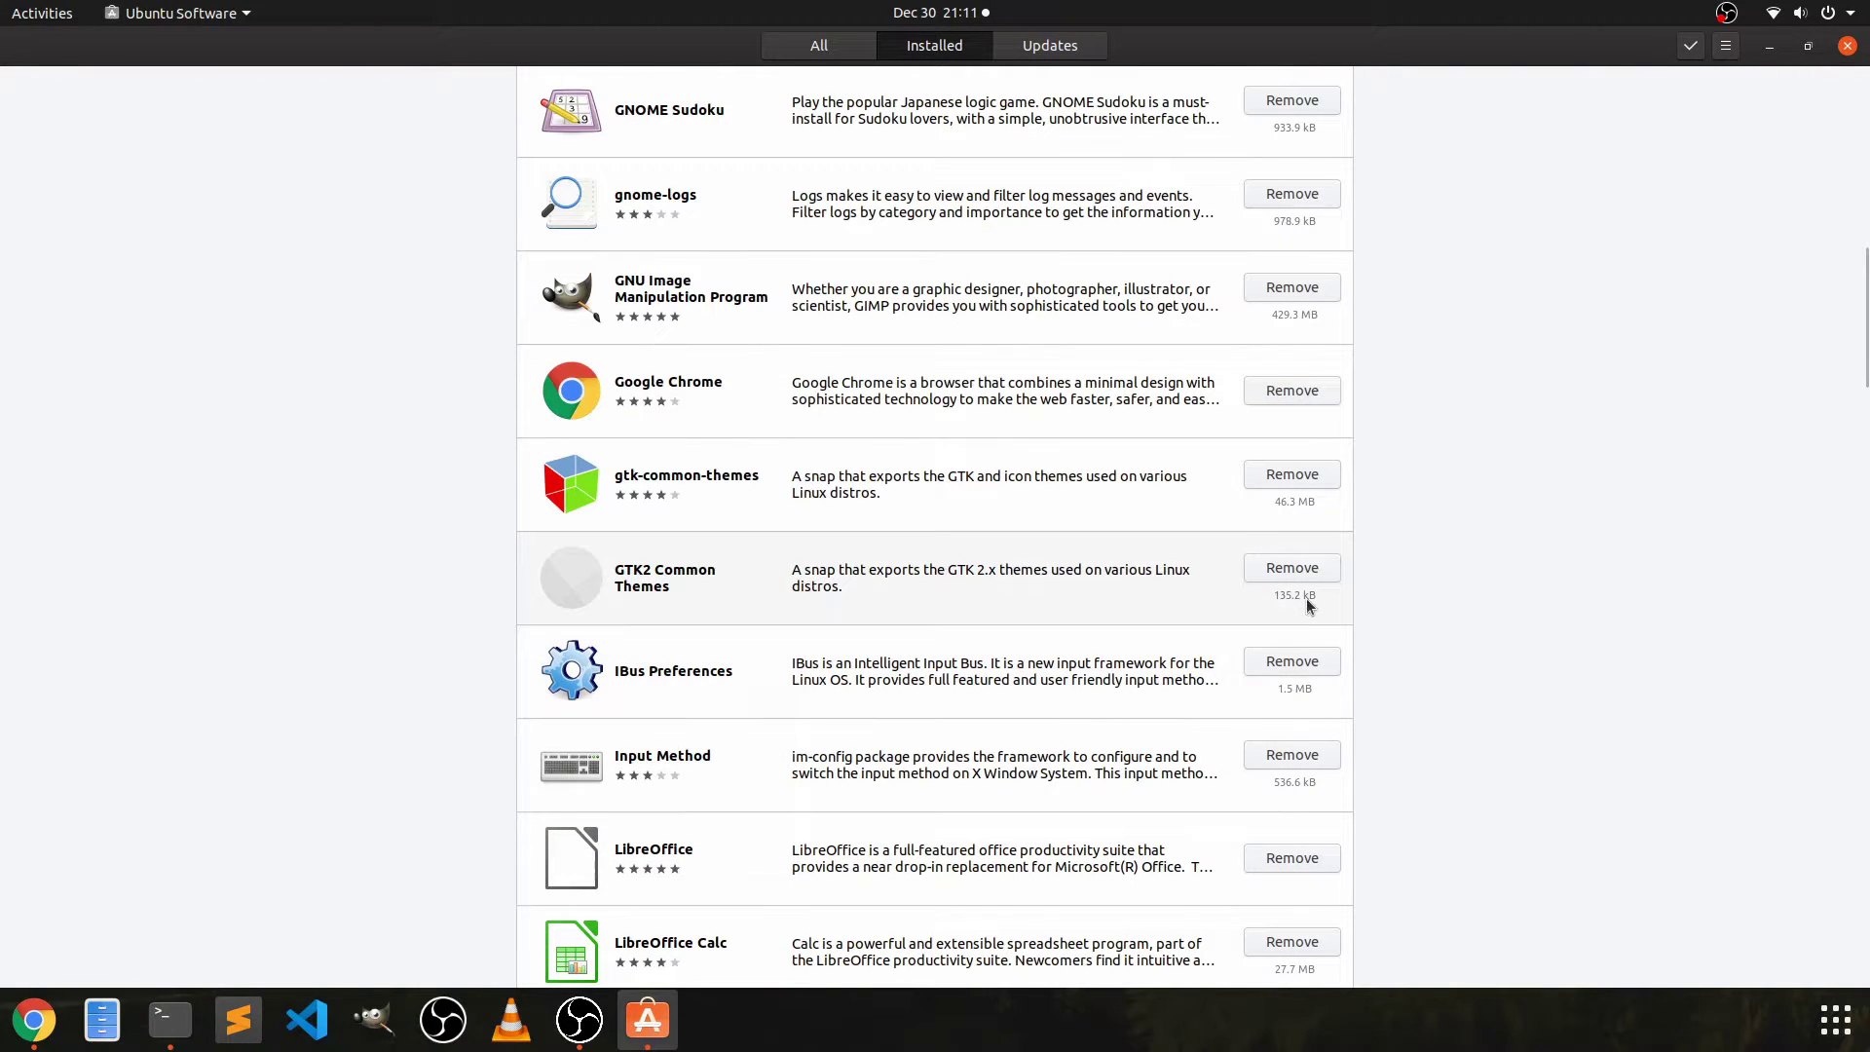
{"action": "scroll", "coordinate": [779, 468], "scroll_direction": "down", "scroll_amount": 4}
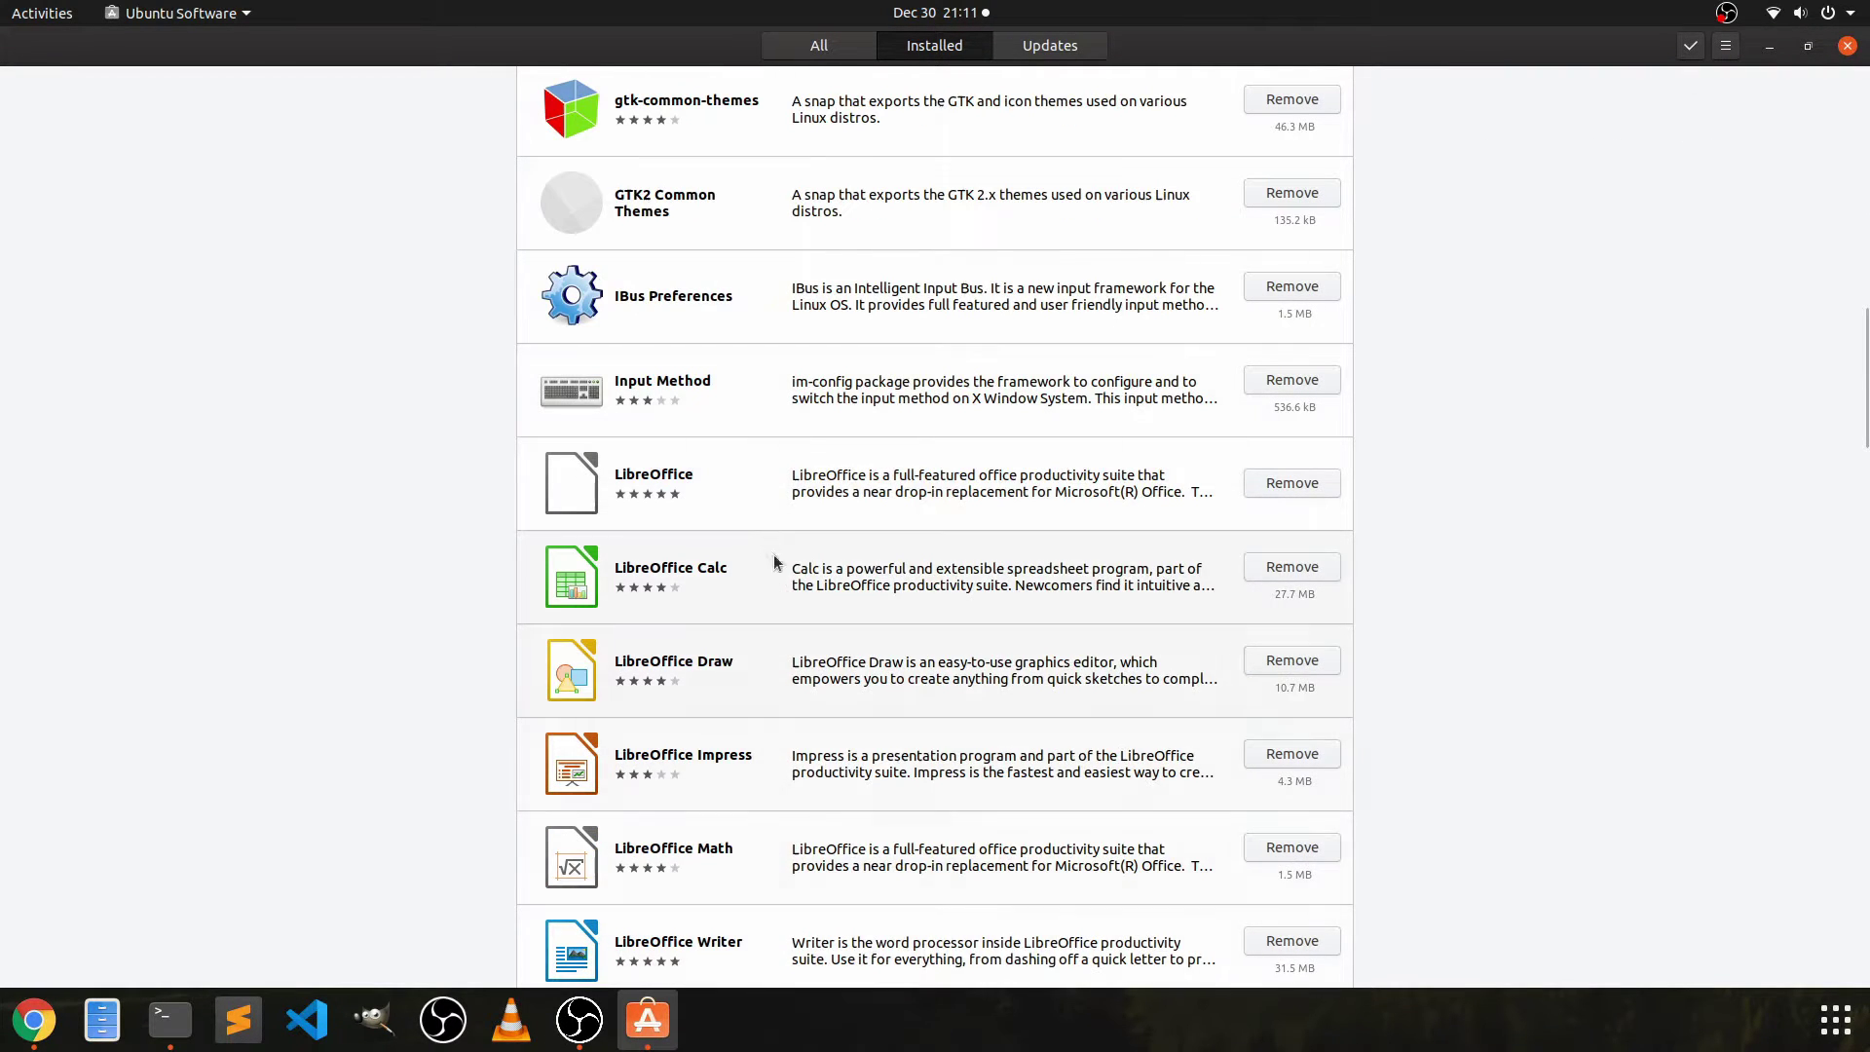
{"action": "scroll", "coordinate": [745, 477], "scroll_direction": "down", "scroll_amount": 3}
{"action": "scroll", "coordinate": [833, 665], "scroll_direction": "down", "scroll_amount": 6}
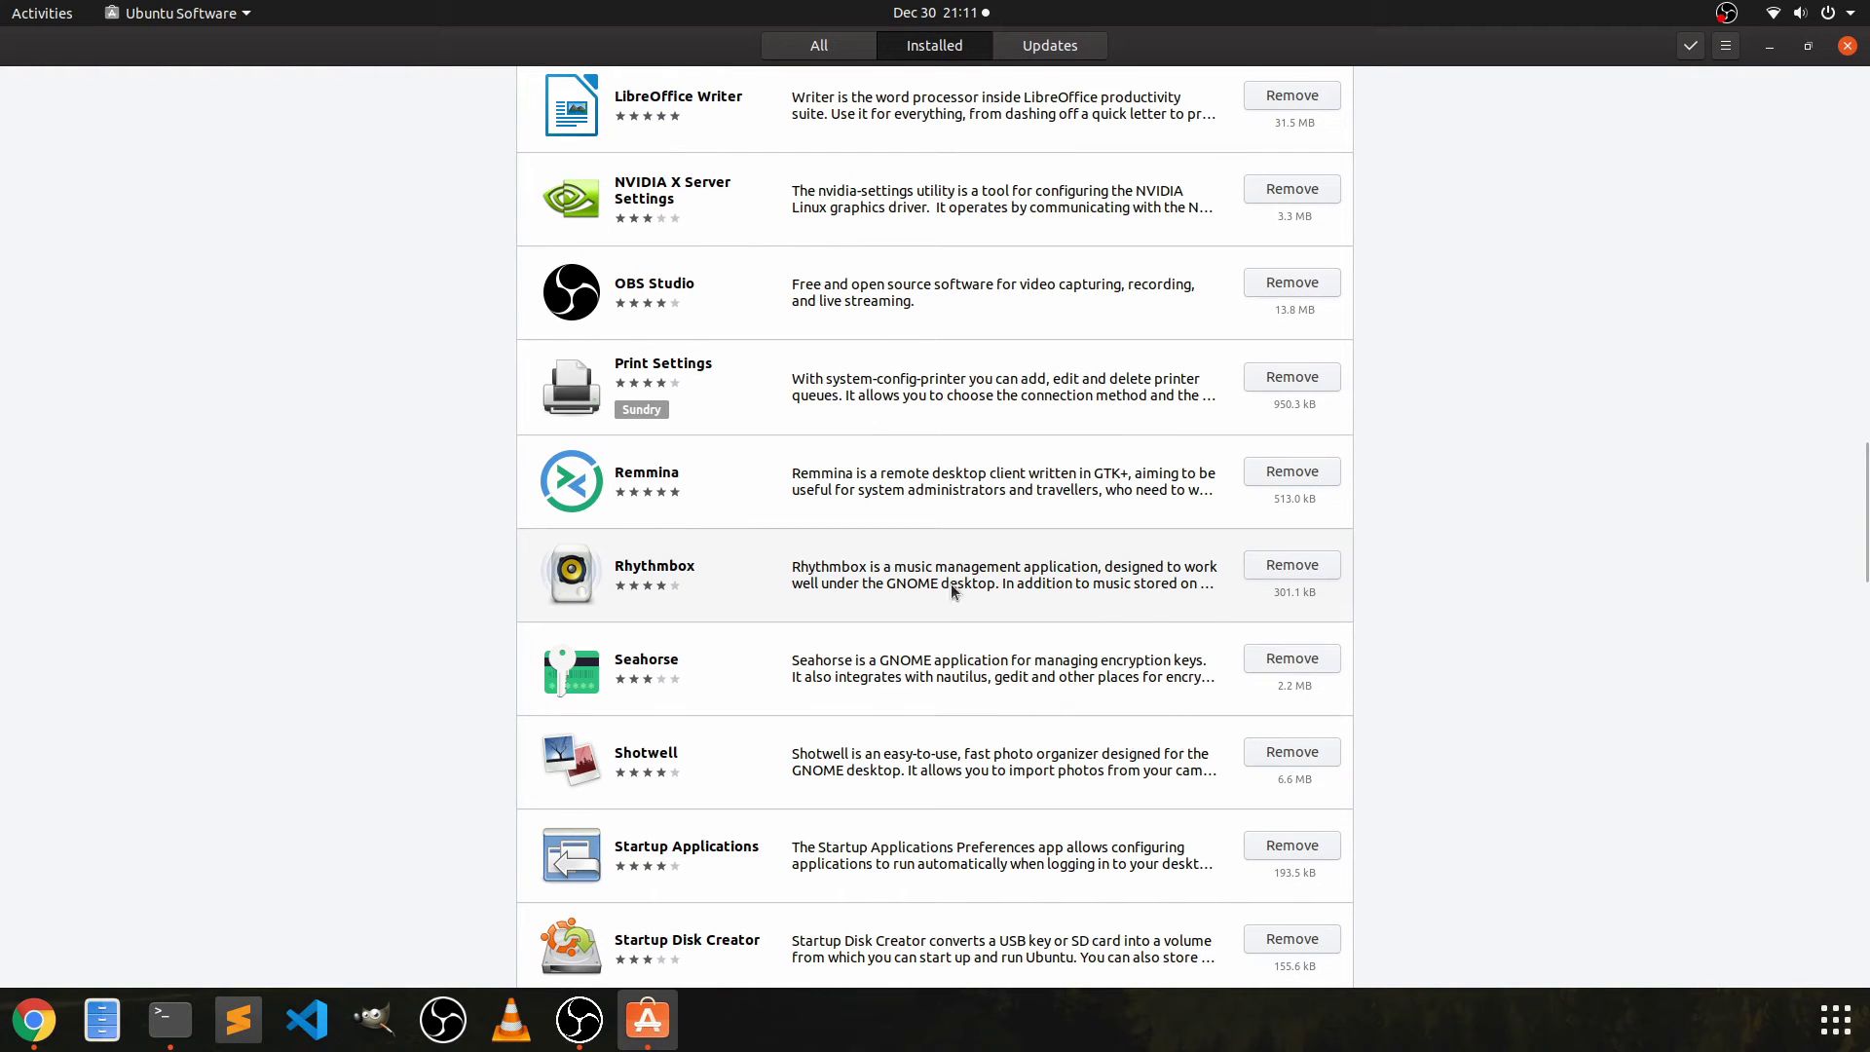
{"action": "left_click", "coordinate": [1271, 570]}
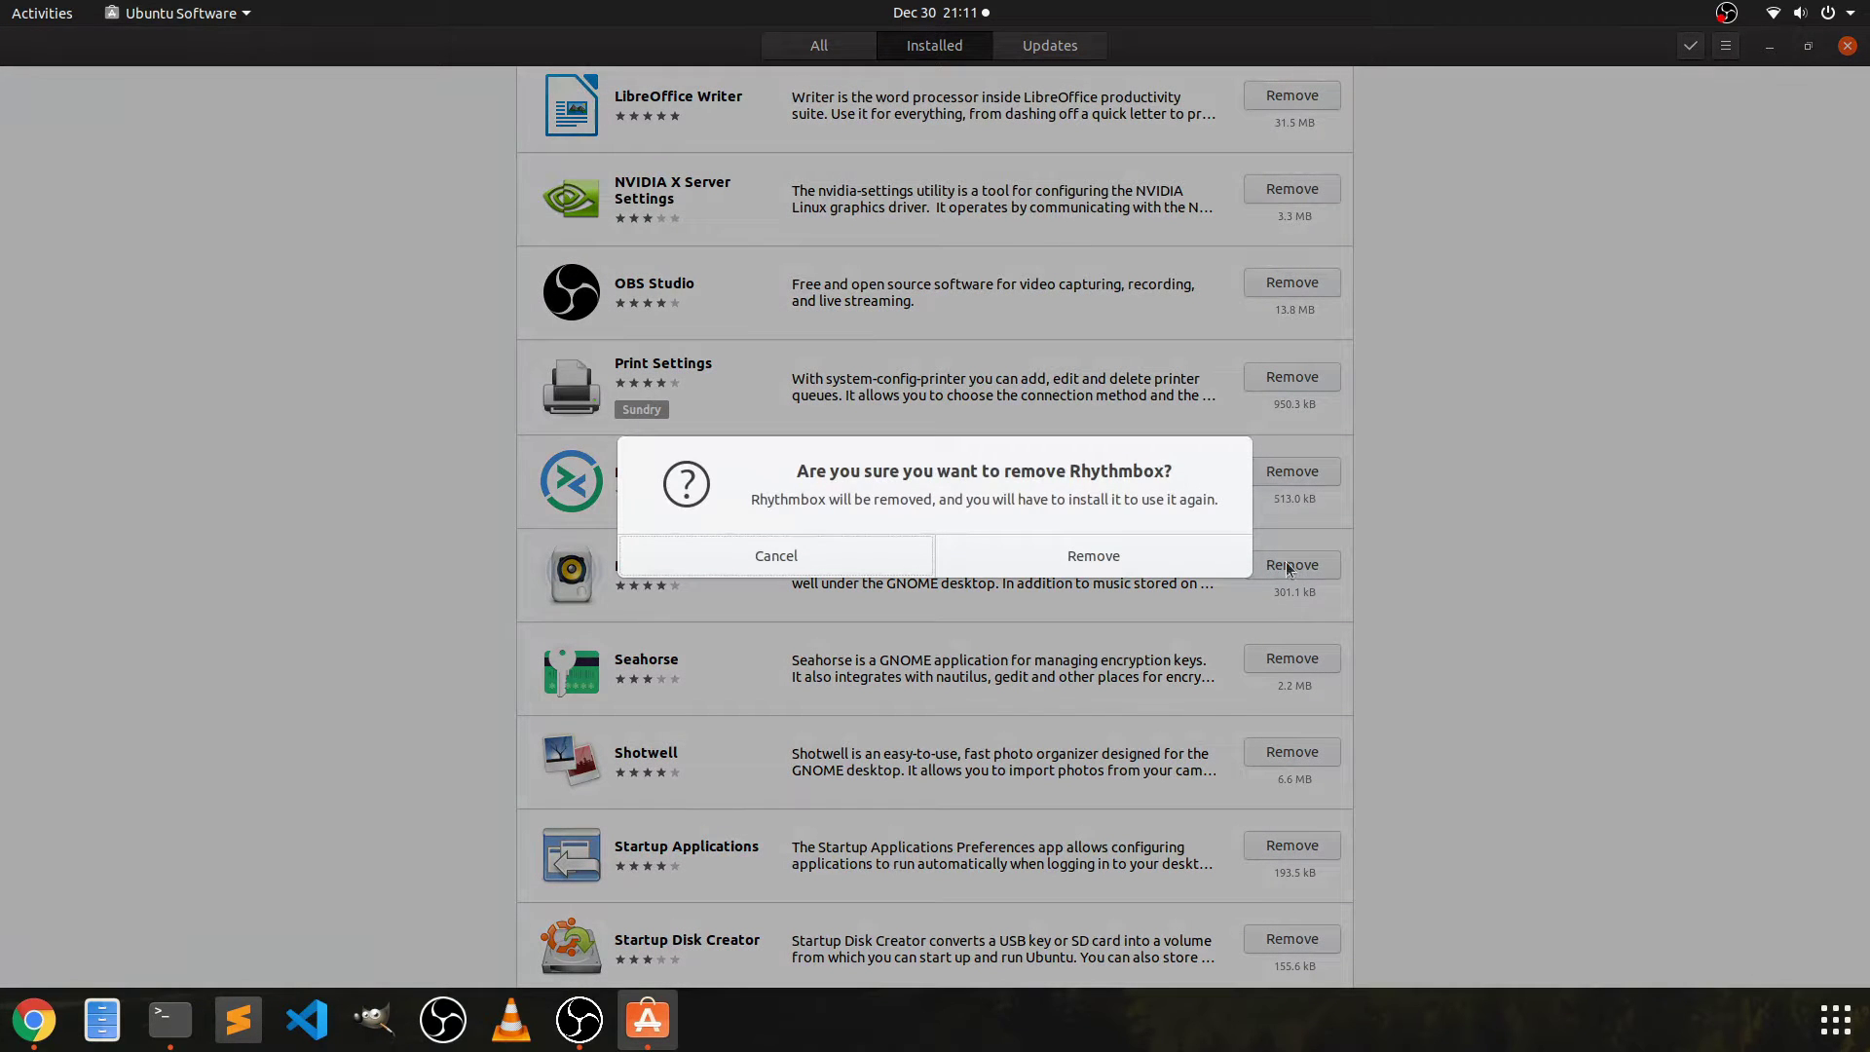
{"action": "left_click", "coordinate": [1144, 553]}
{"action": "type", "text": "*********"}
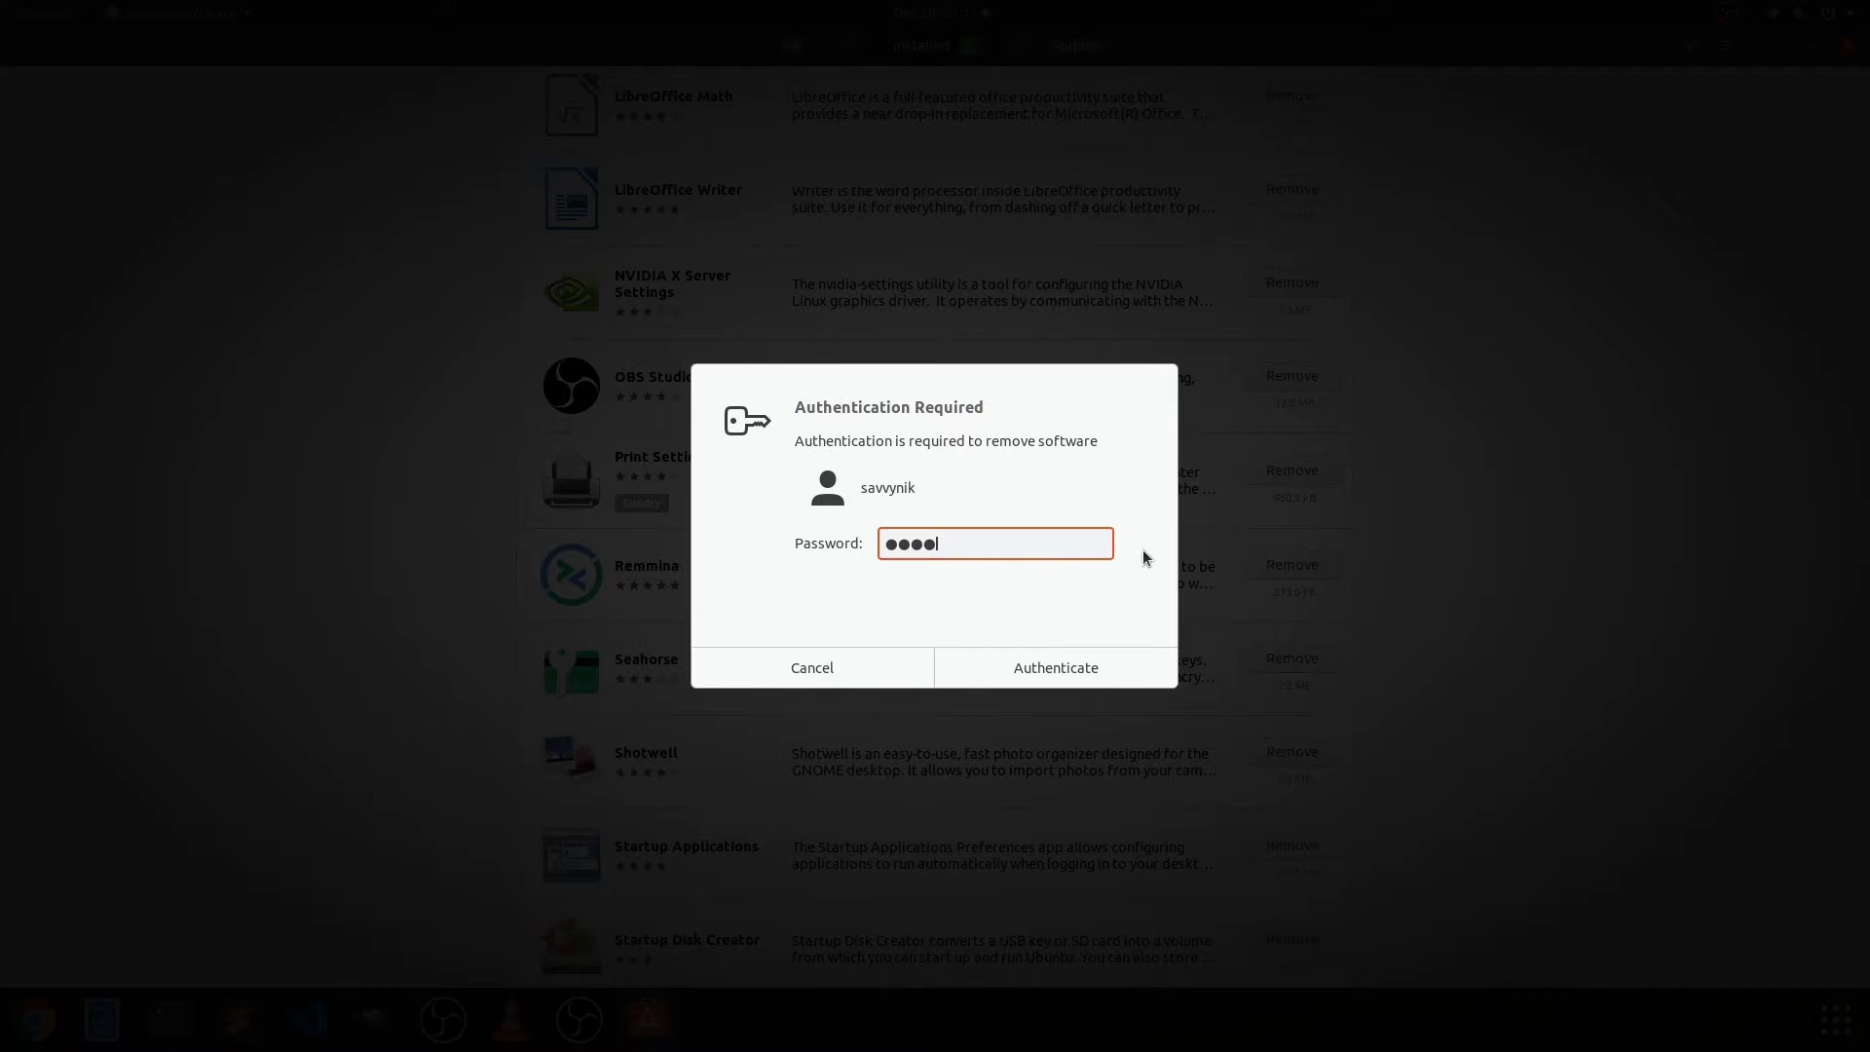
{"action": "key", "text": "Return"}
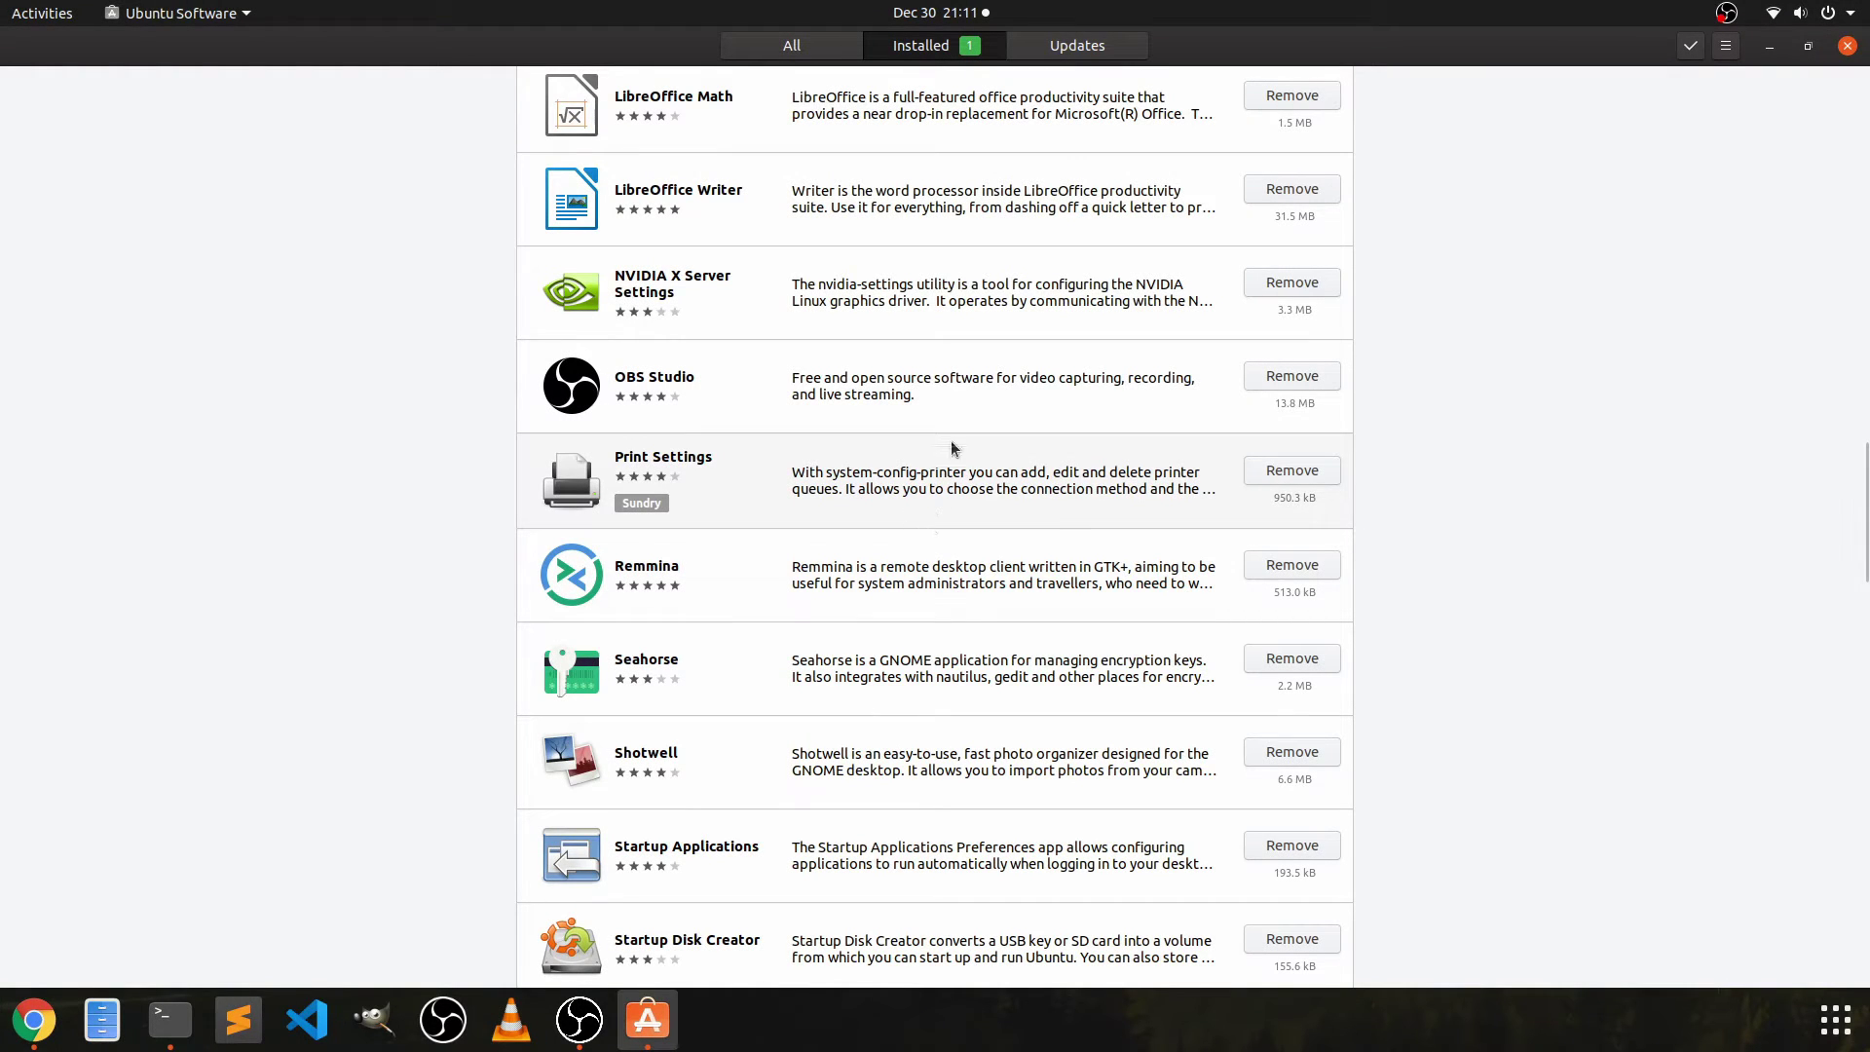
- Remove VLC, authenticating with the account password
{"action": "scroll", "coordinate": [1381, 673], "scroll_direction": "down", "scroll_amount": 10}
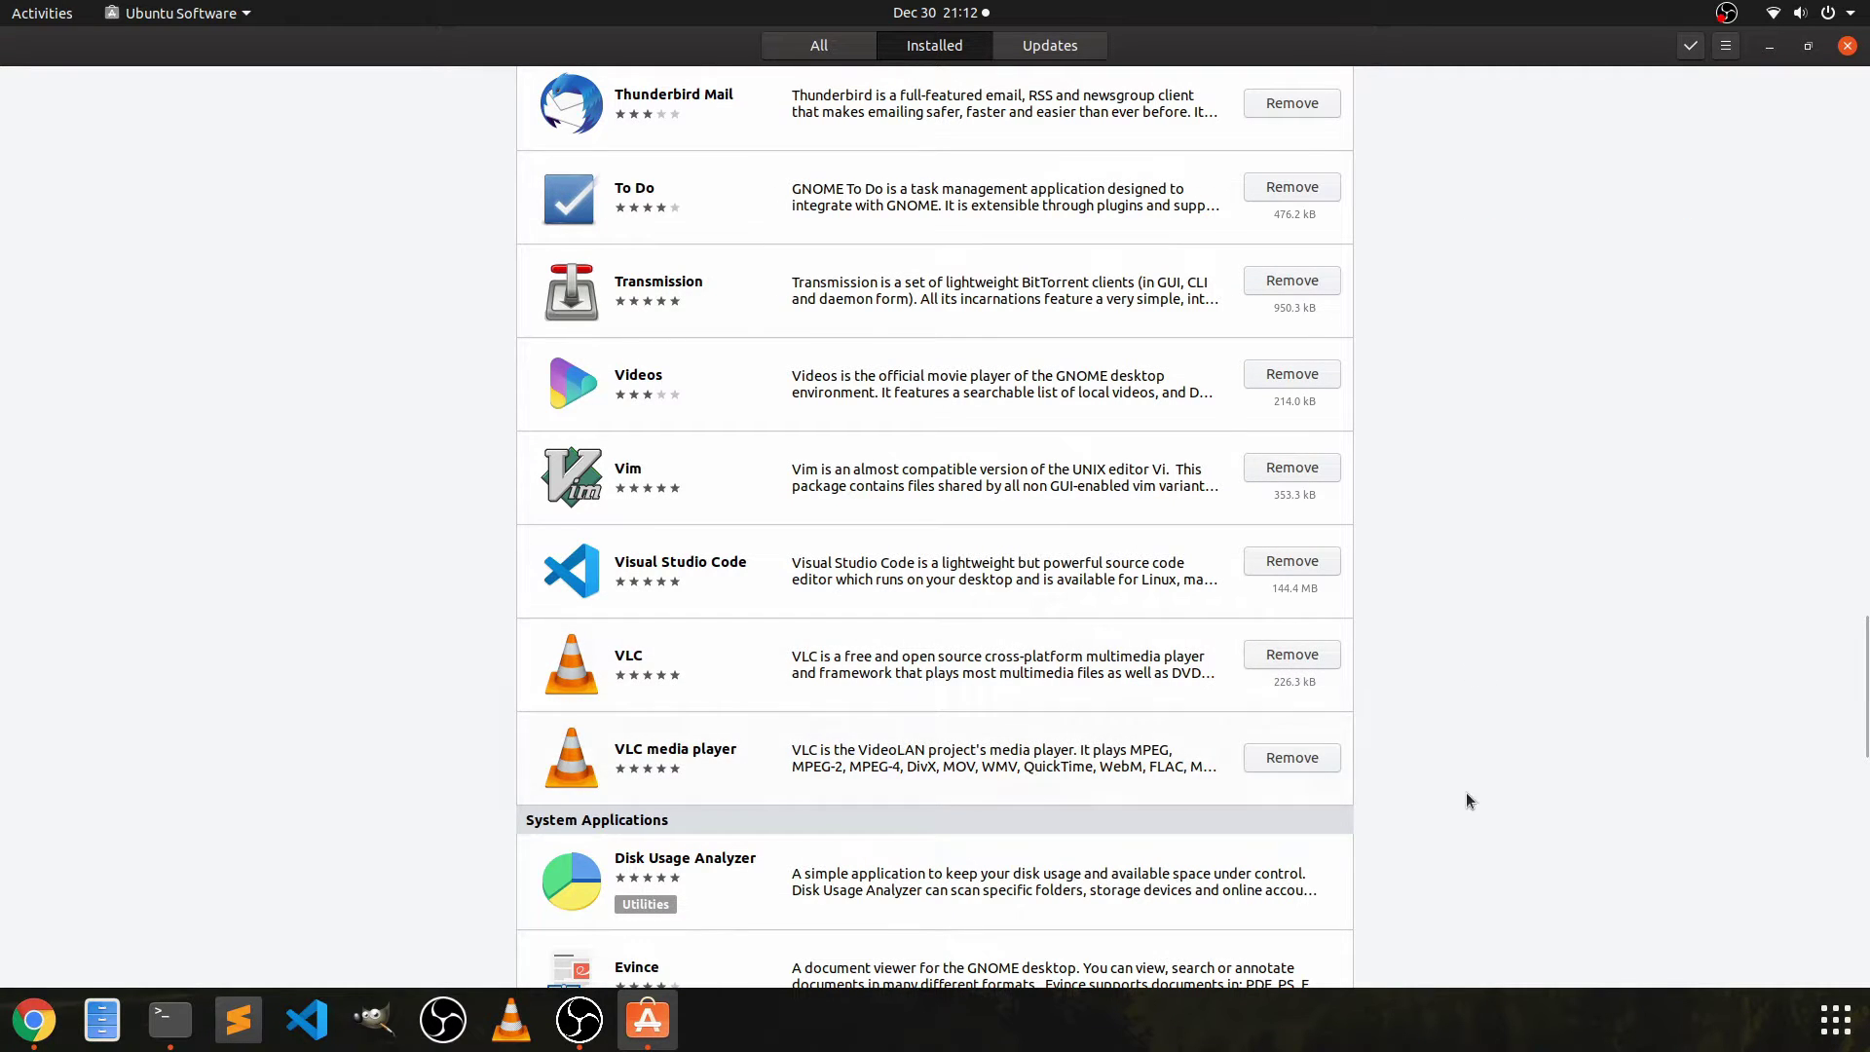
{"action": "left_click", "coordinate": [1282, 657]}
{"action": "left_click", "coordinate": [1001, 559]}
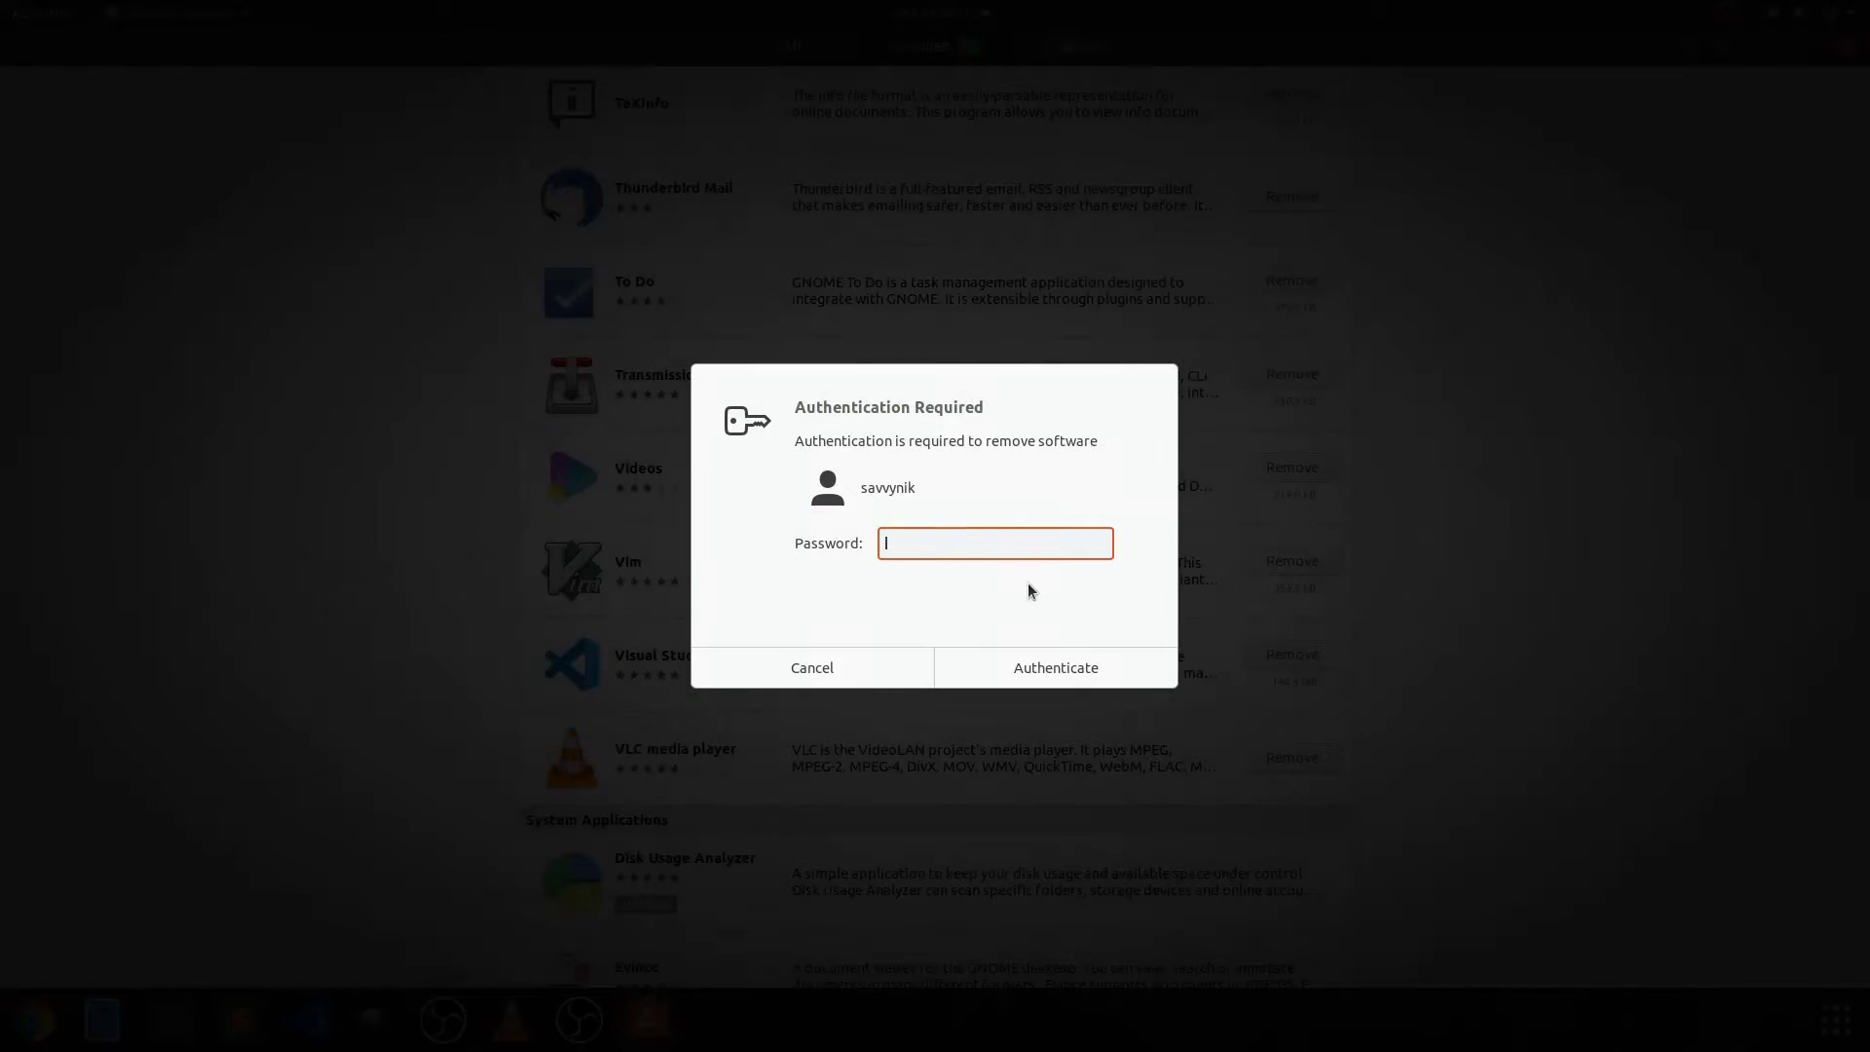
{"action": "type", "text": "********"}
{"action": "key", "text": "Return"}
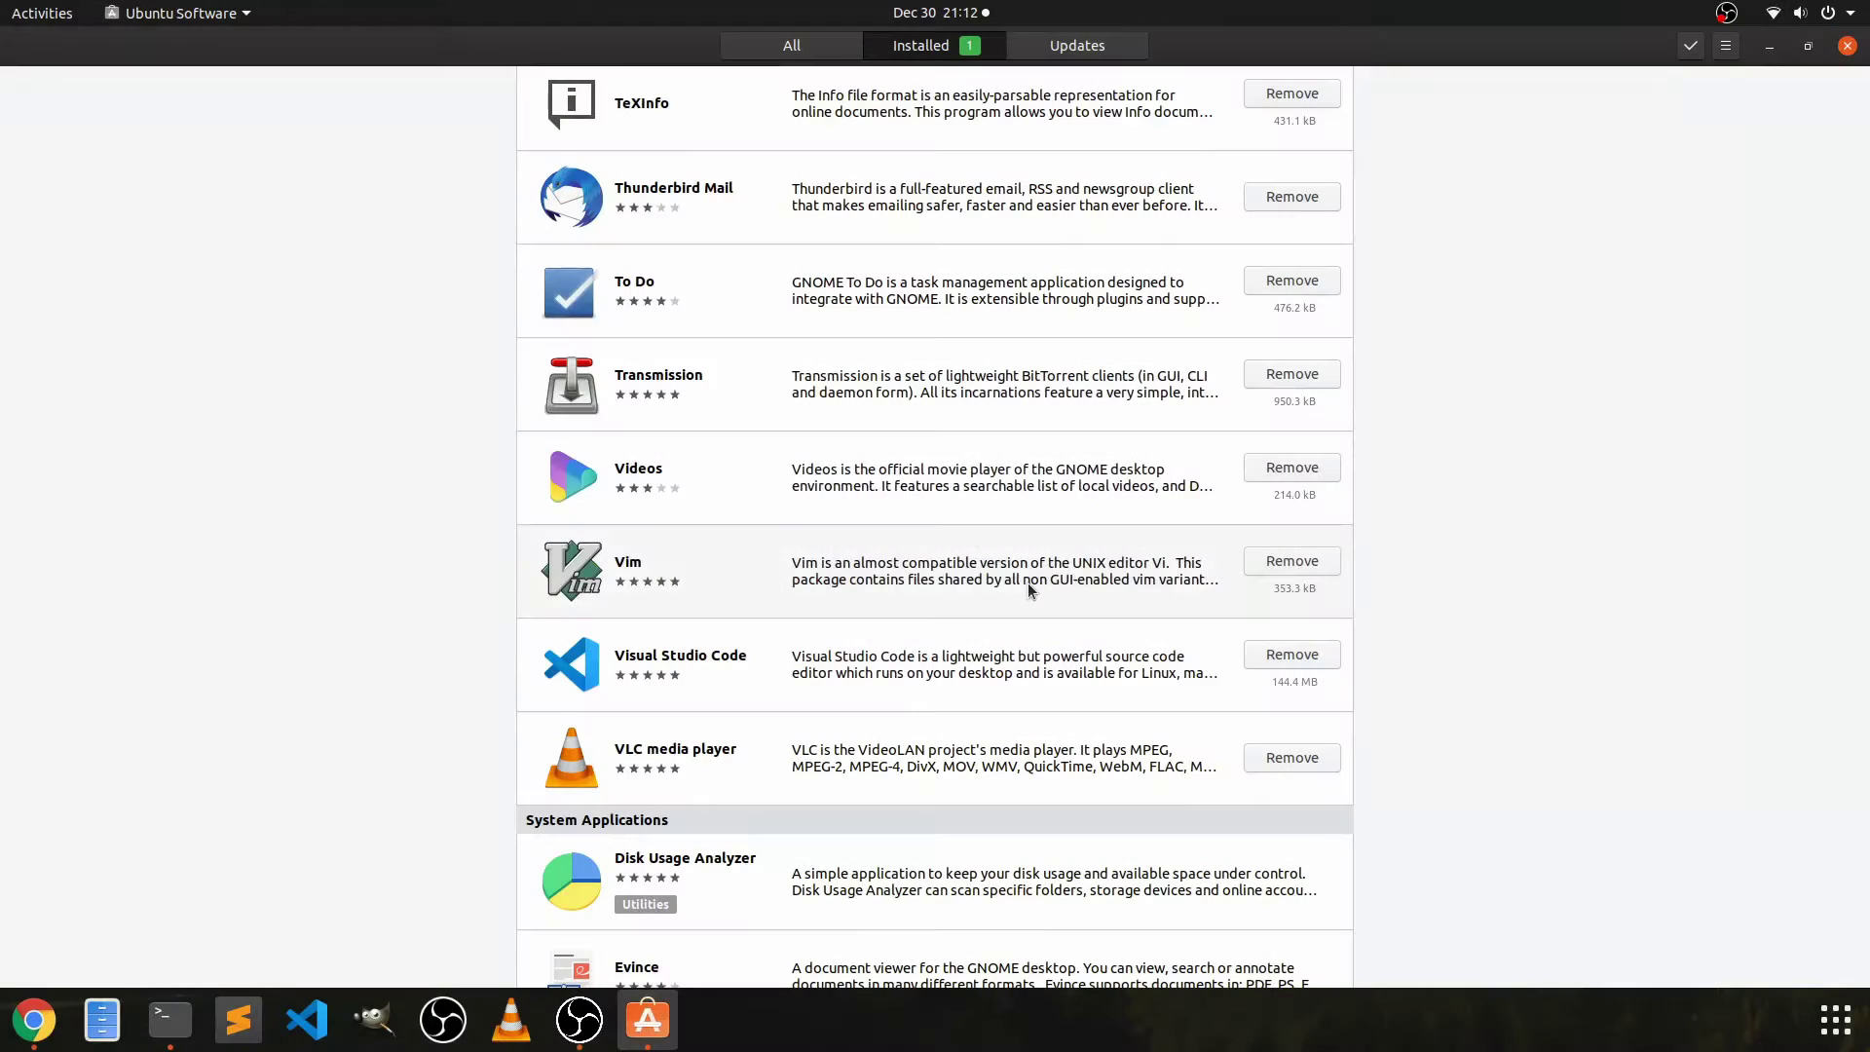
- Remove Thunderbird Mail, authenticating with the account password
{"action": "scroll", "coordinate": [791, 475], "scroll_direction": "down", "scroll_amount": 6}
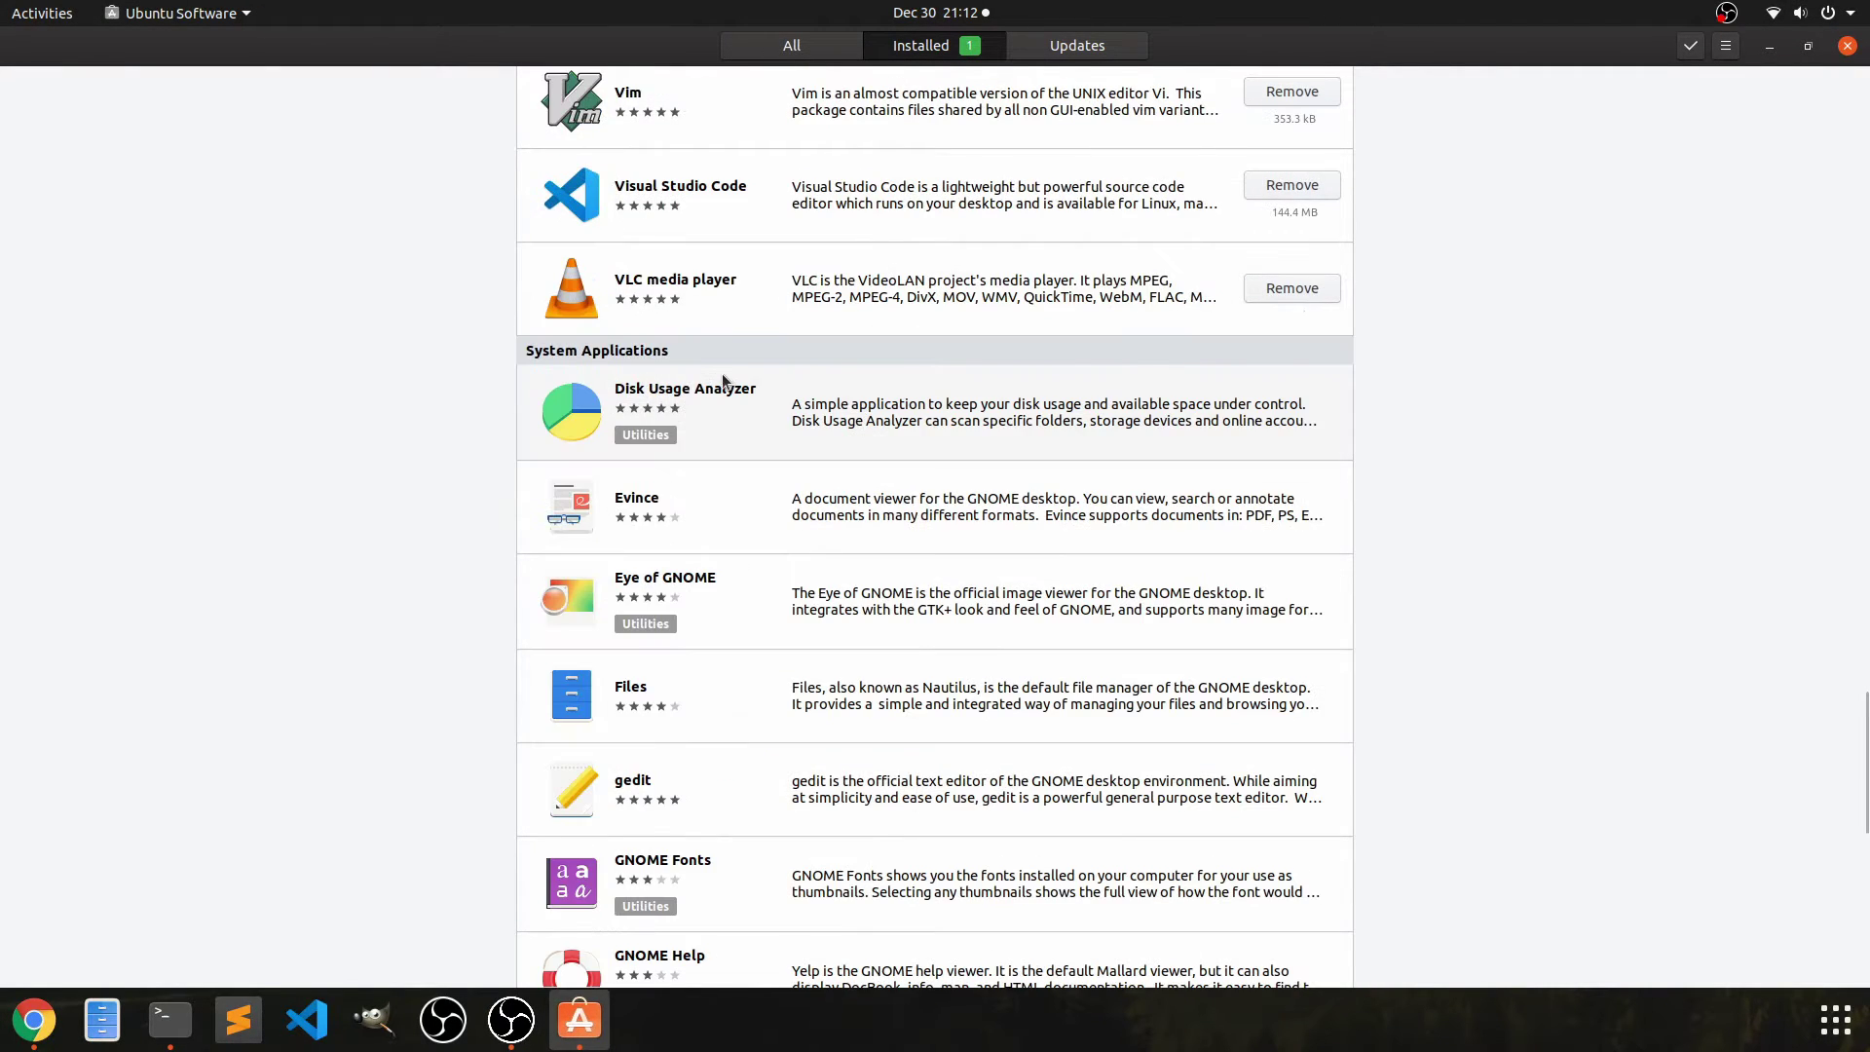
{"action": "scroll", "coordinate": [752, 345], "scroll_direction": "down", "scroll_amount": 9}
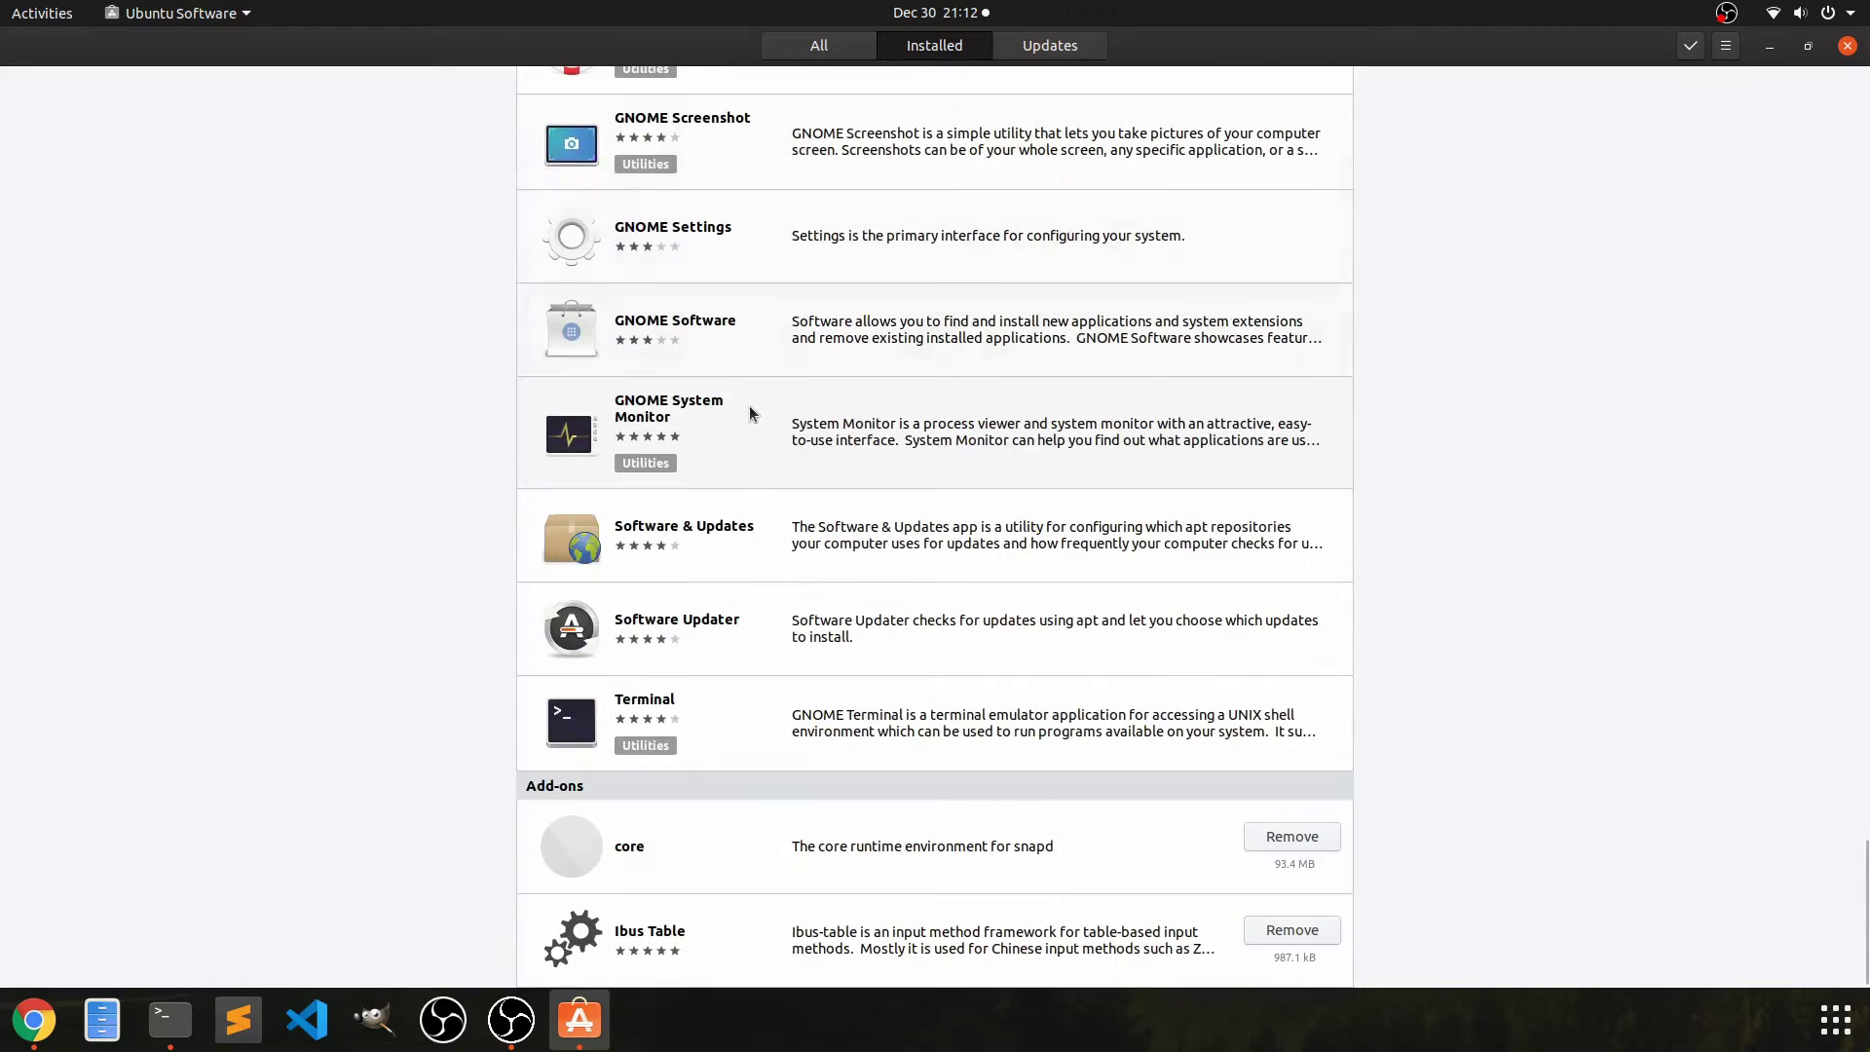
{"action": "scroll", "coordinate": [757, 761], "scroll_direction": "up", "scroll_amount": 15}
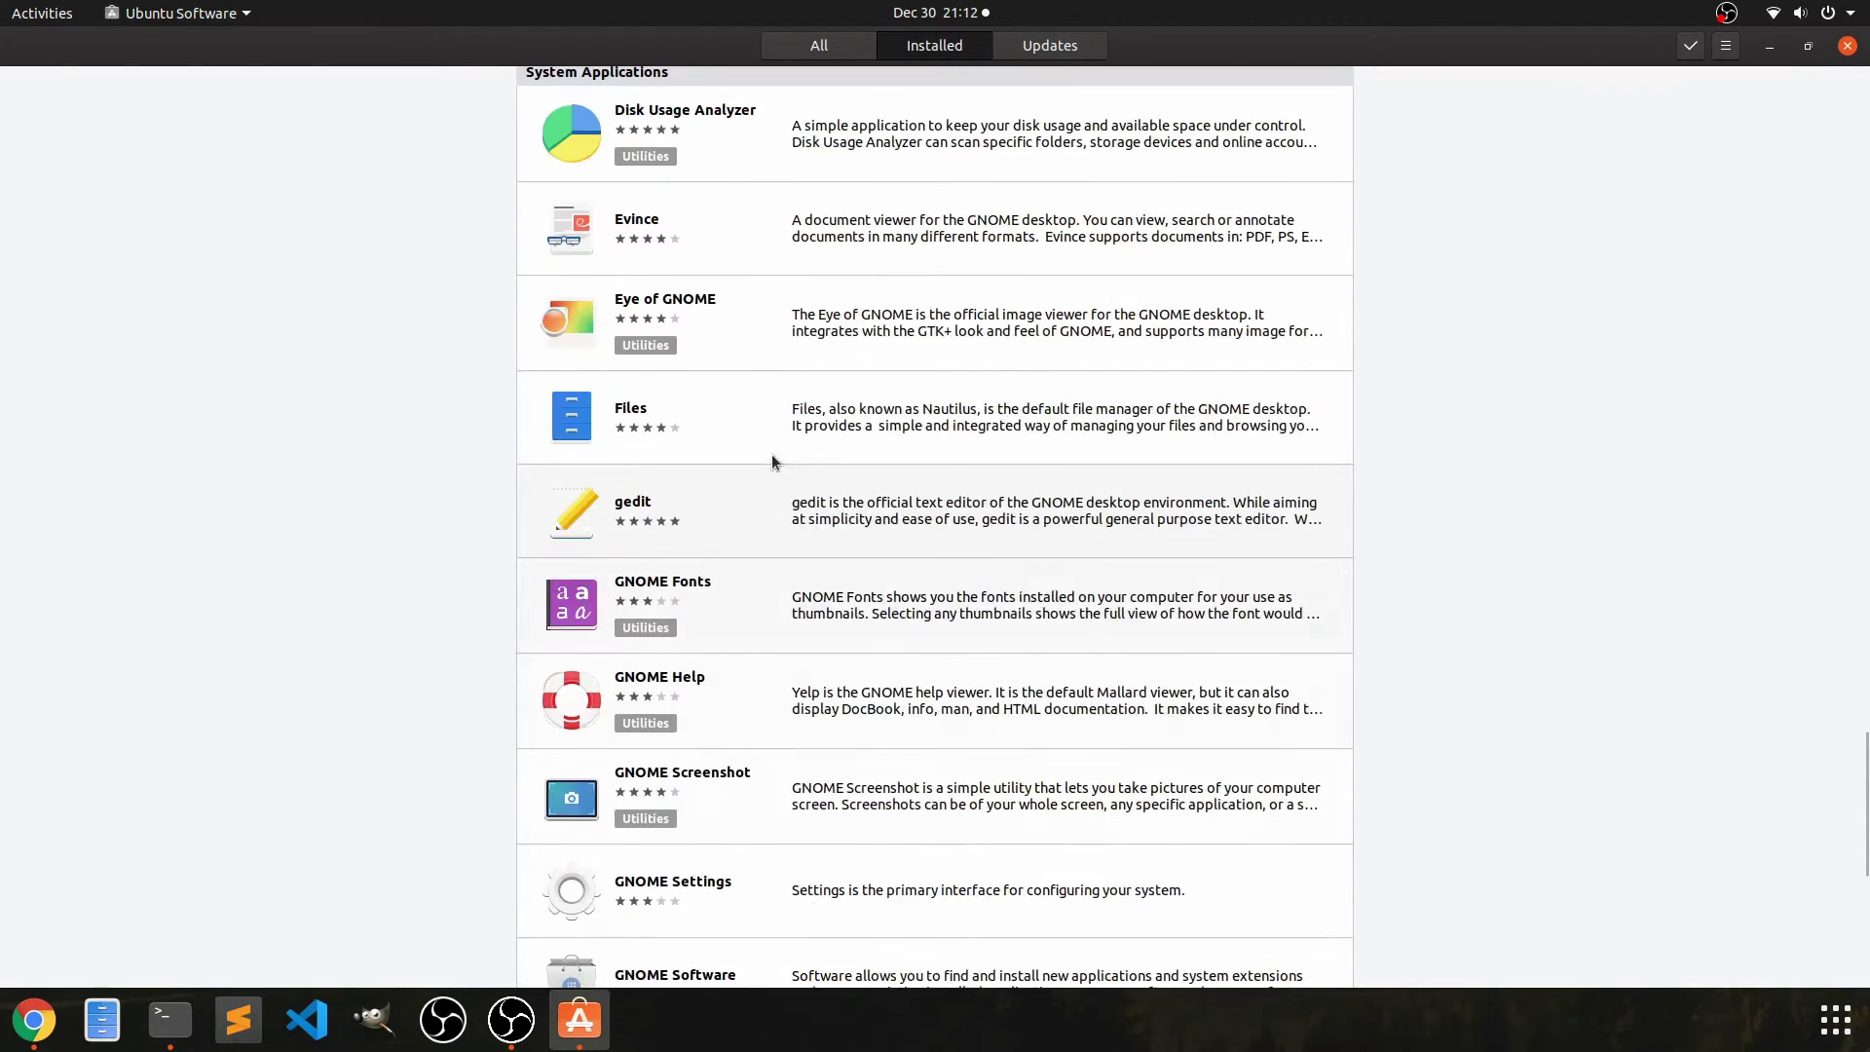
{"action": "scroll", "coordinate": [794, 479], "scroll_direction": "up", "scroll_amount": 4}
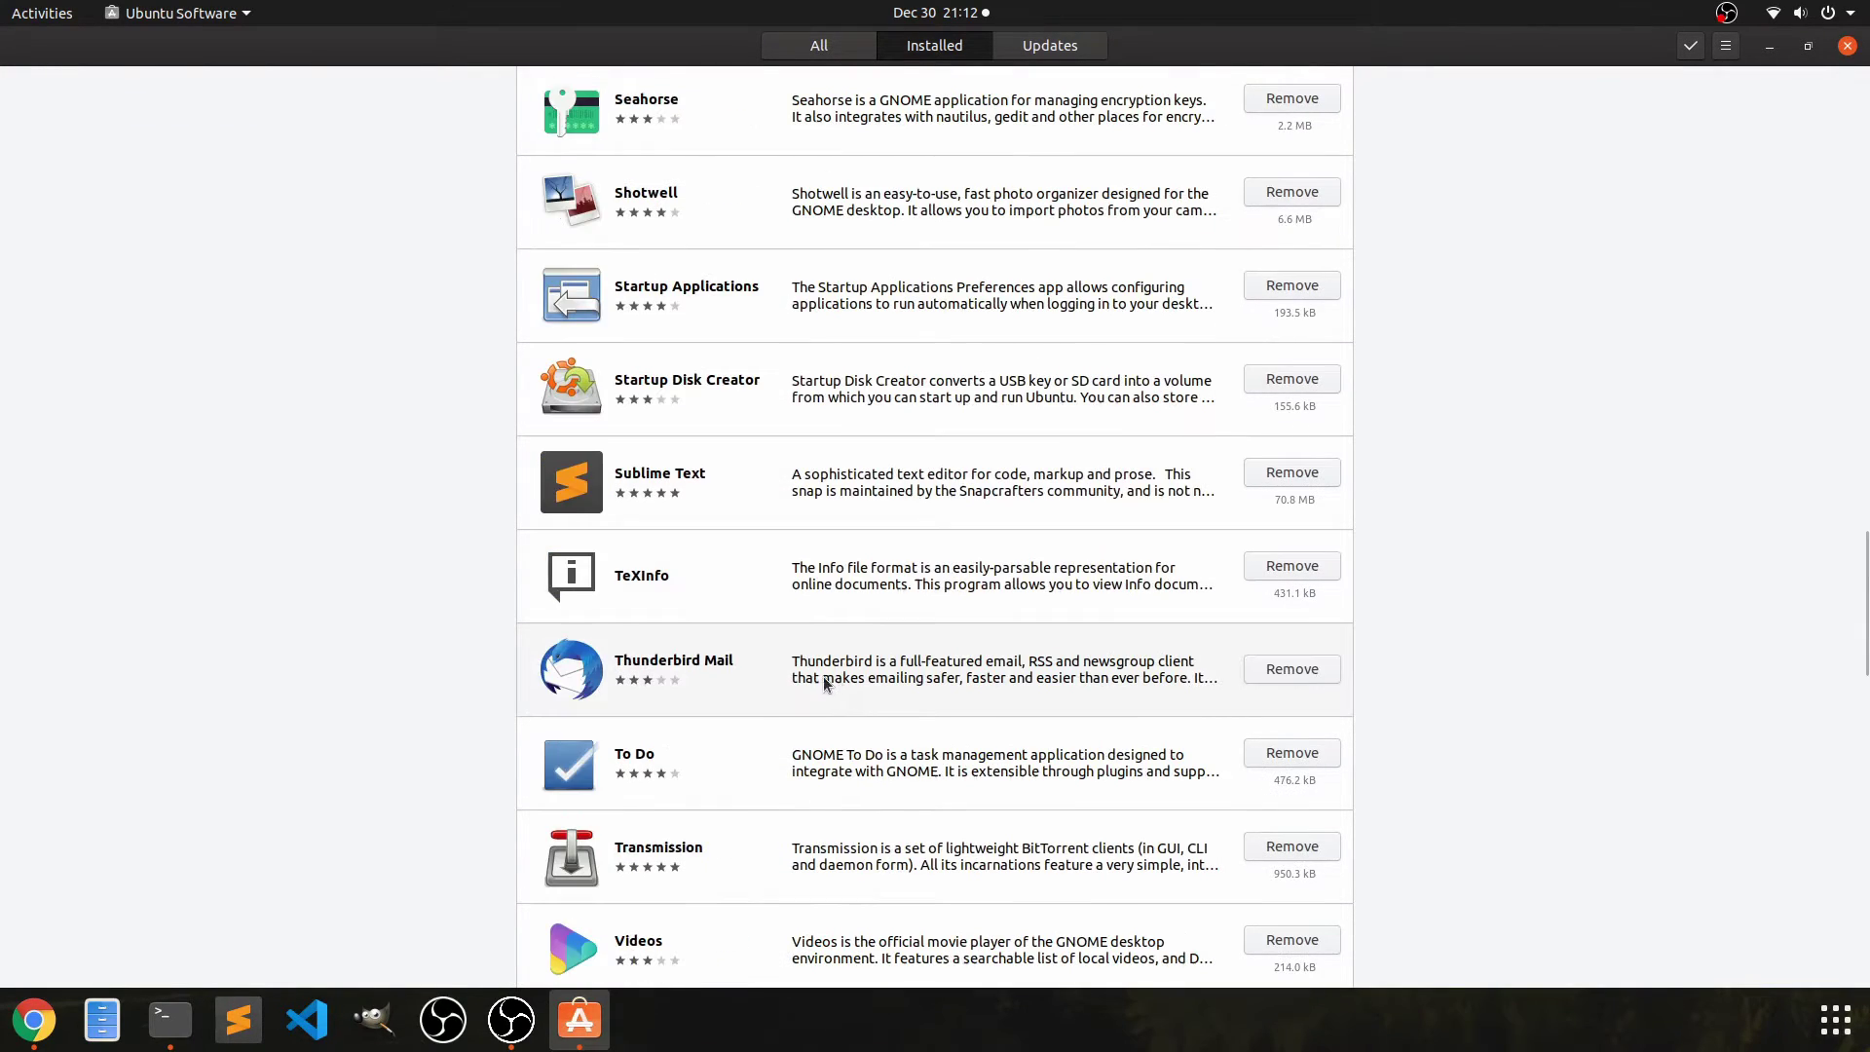
{"action": "left_click", "coordinate": [1247, 672]}
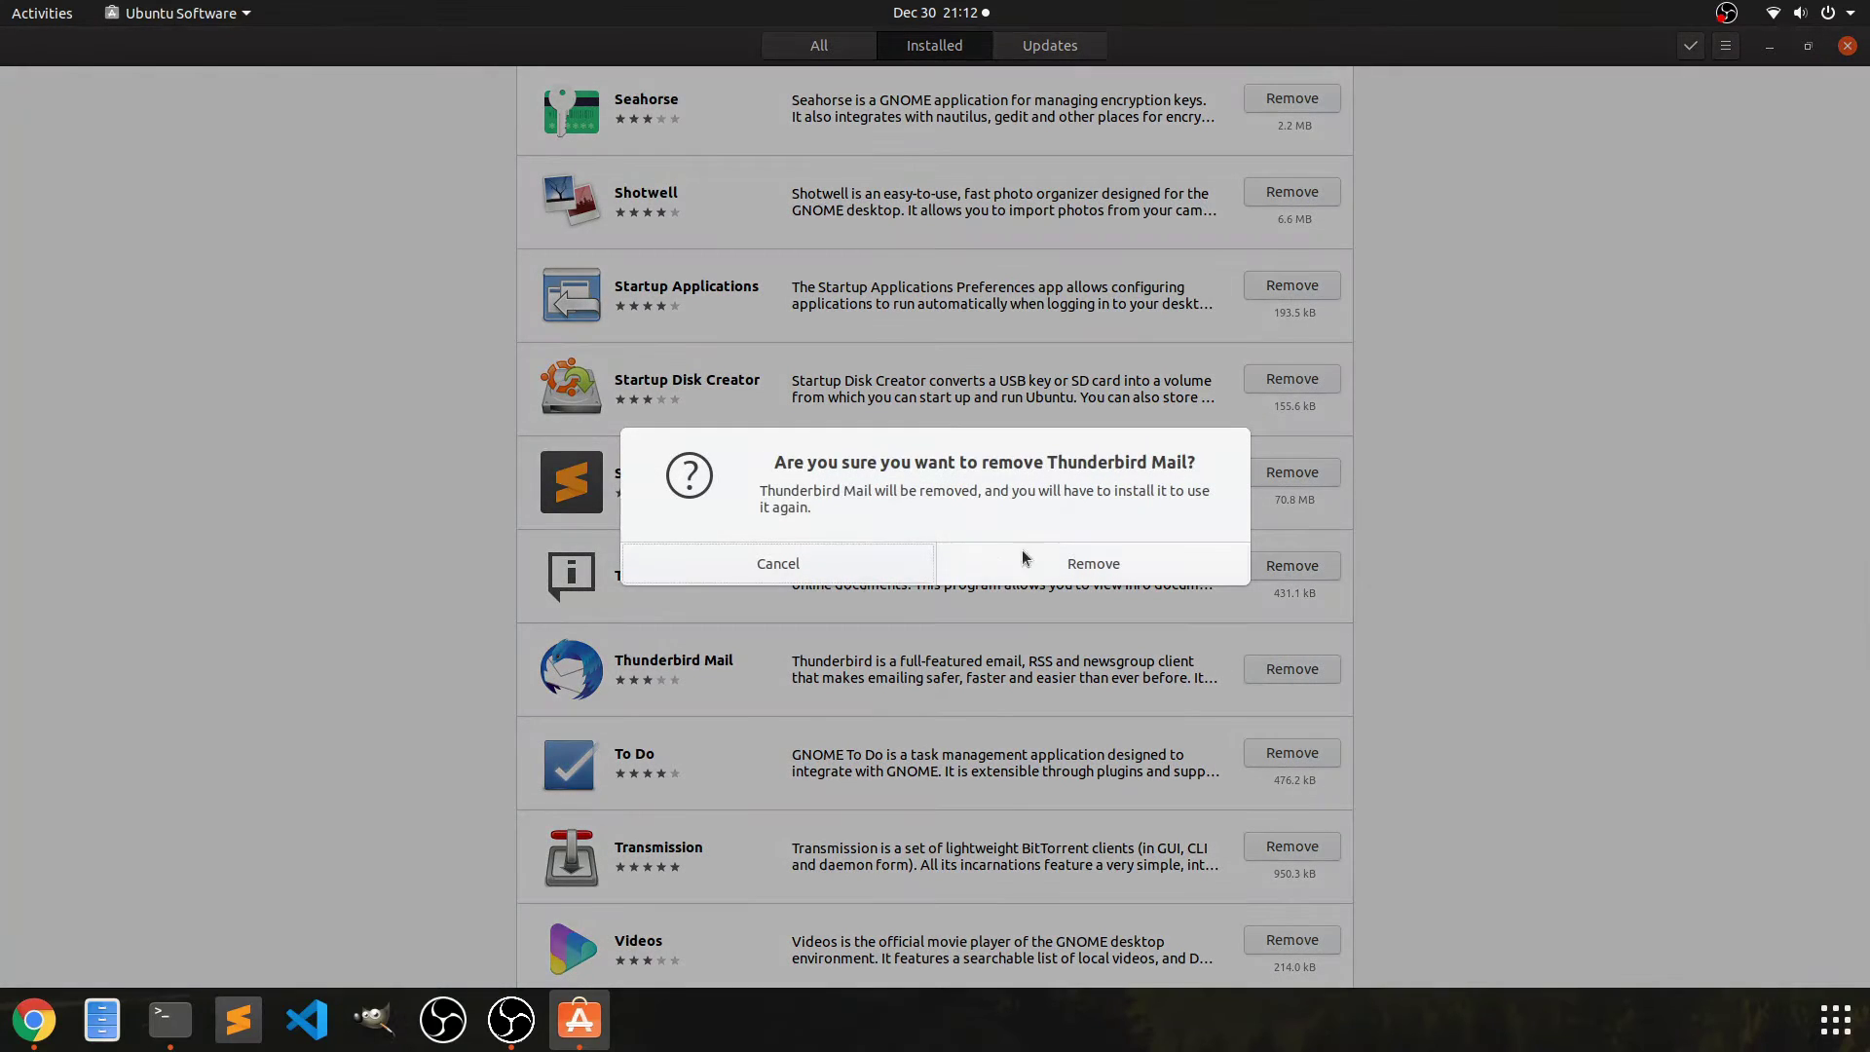
{"action": "left_click", "coordinate": [1052, 557]}
{"action": "type", "text": "************"}
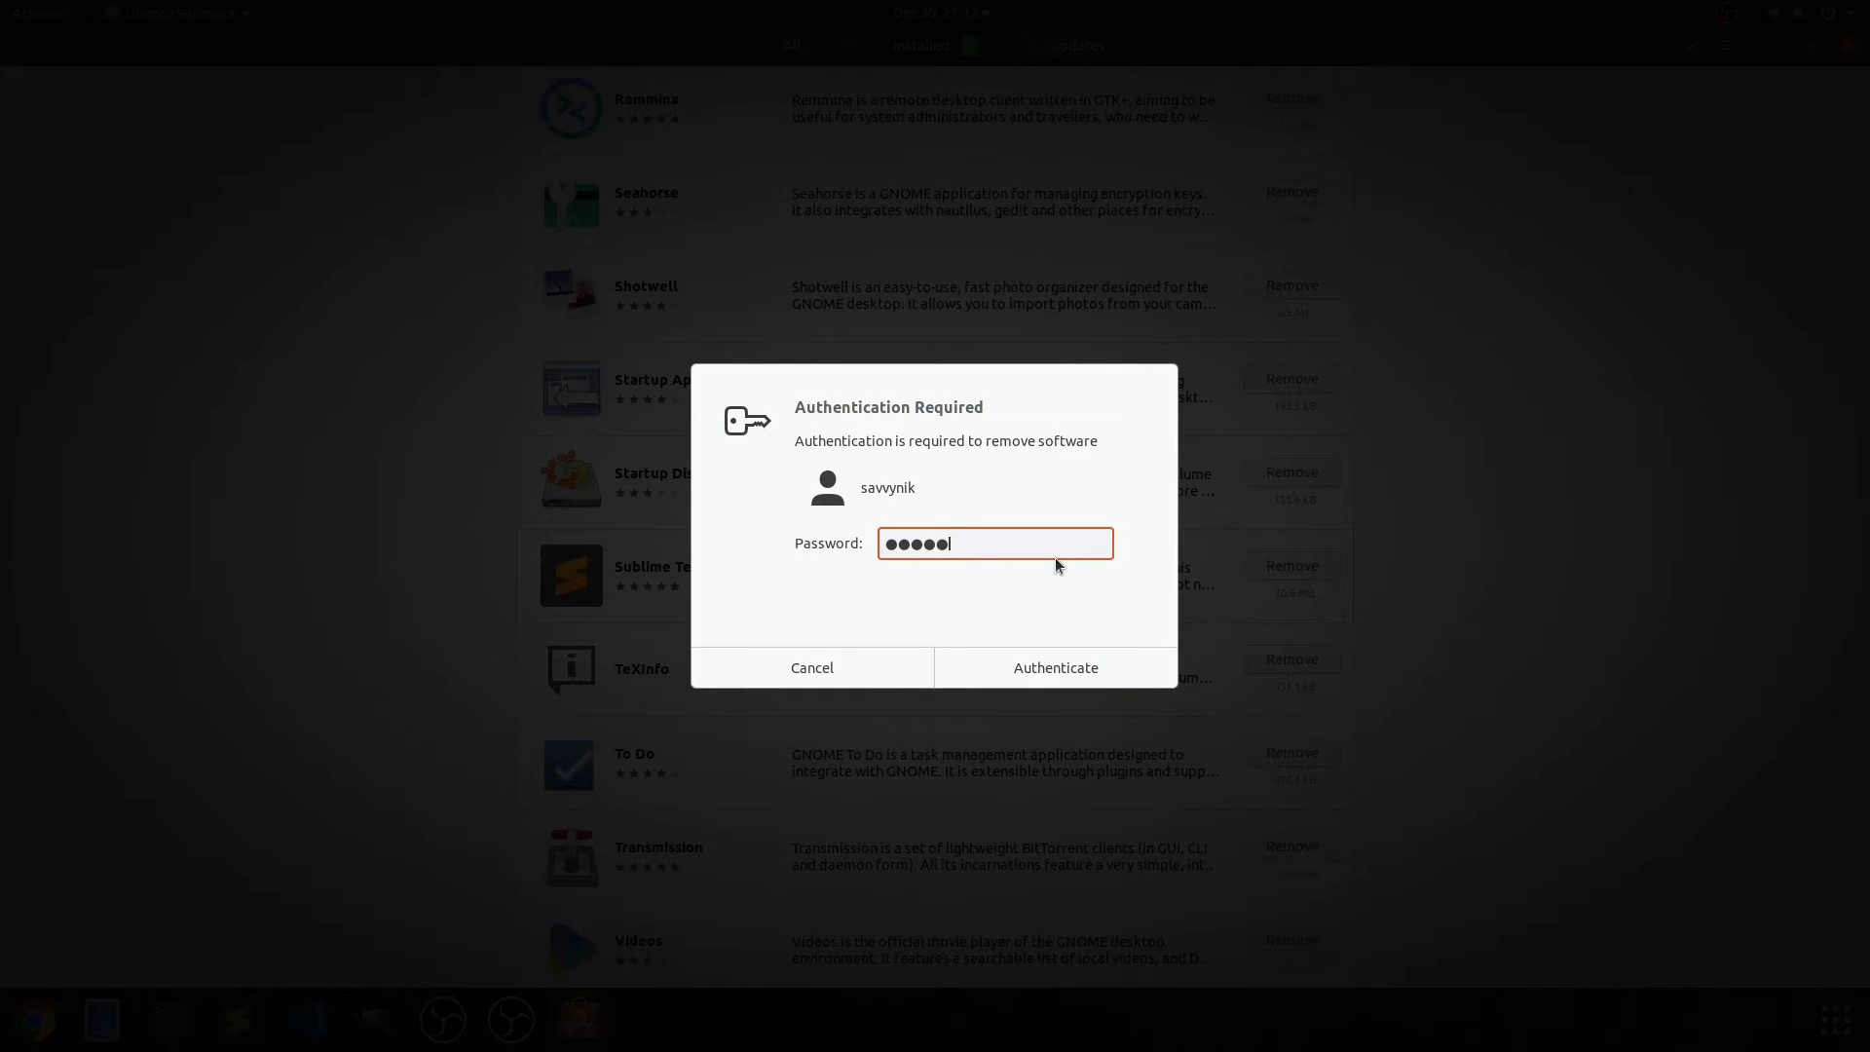
{"action": "key", "text": "Return"}
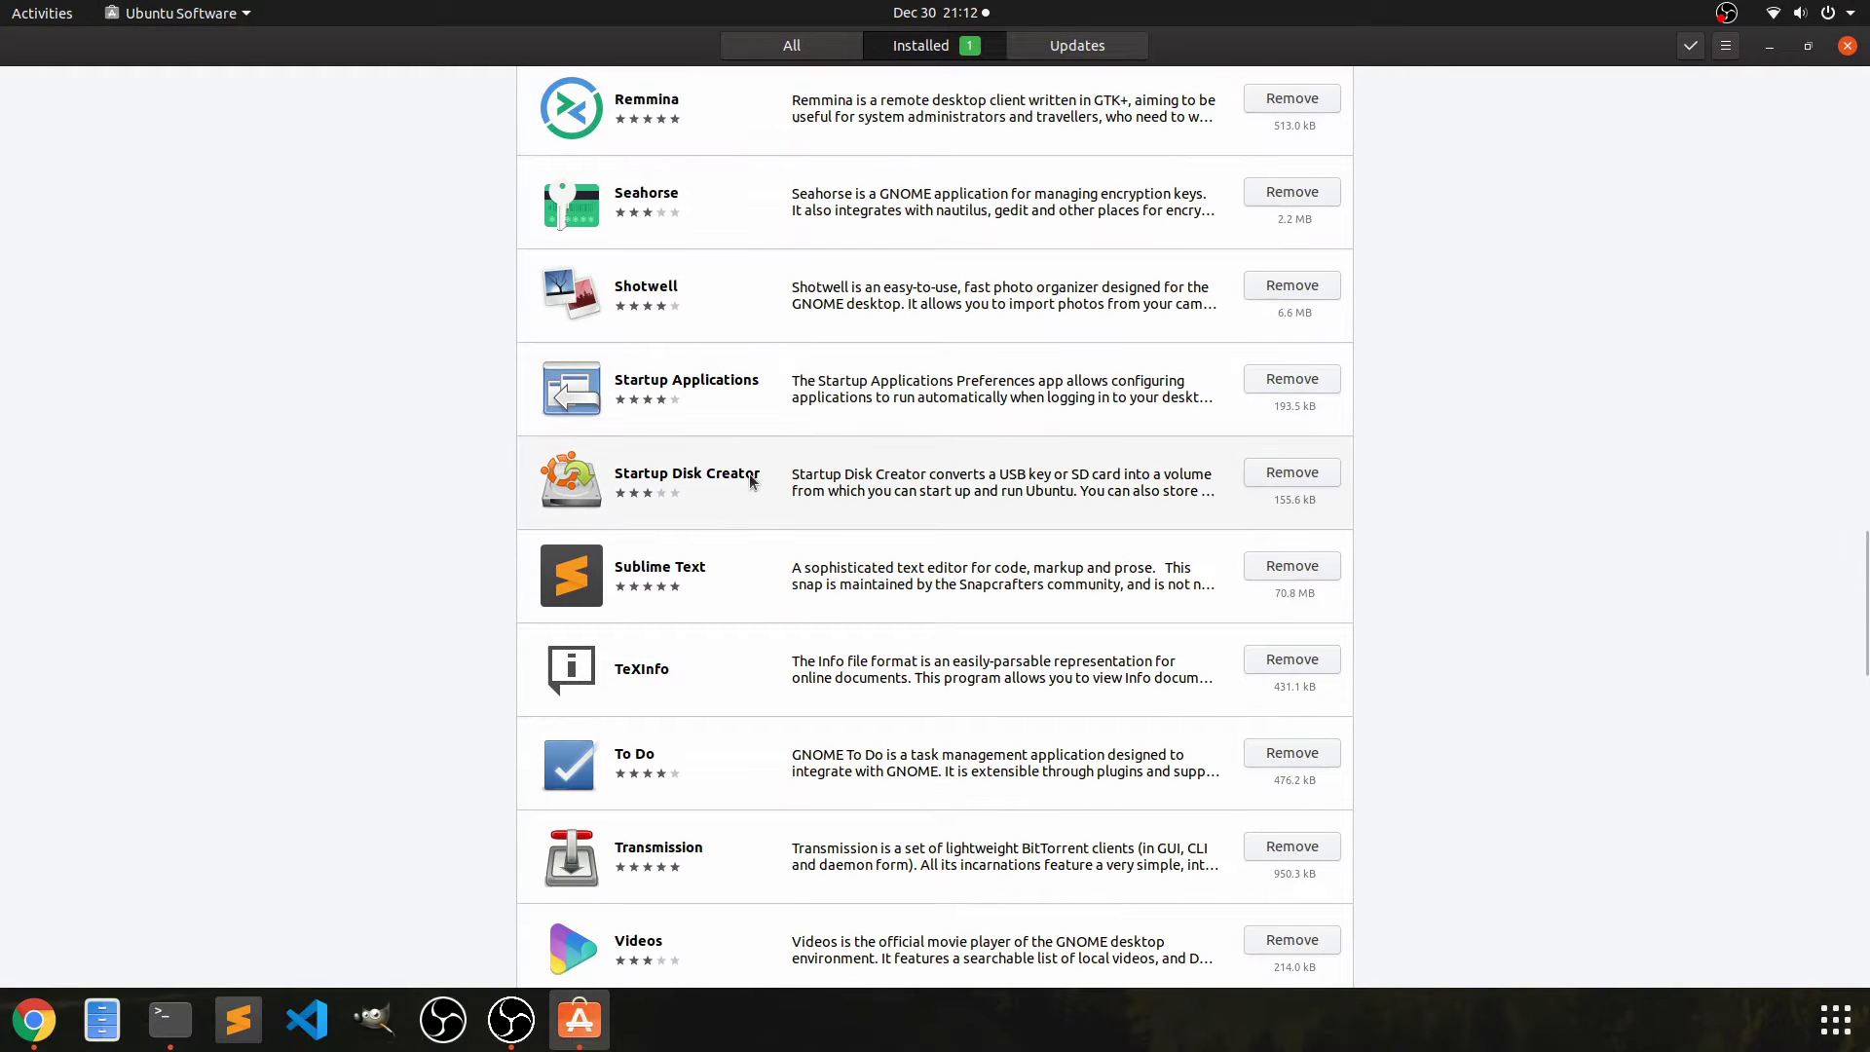
- Remove Aisleriot Solitaire with password authentication, then return to Chrome's VirtualBox page
{"action": "scroll", "coordinate": [867, 506], "scroll_direction": "up", "scroll_amount": 3}
{"action": "scroll", "coordinate": [866, 517], "scroll_direction": "up", "scroll_amount": 10}
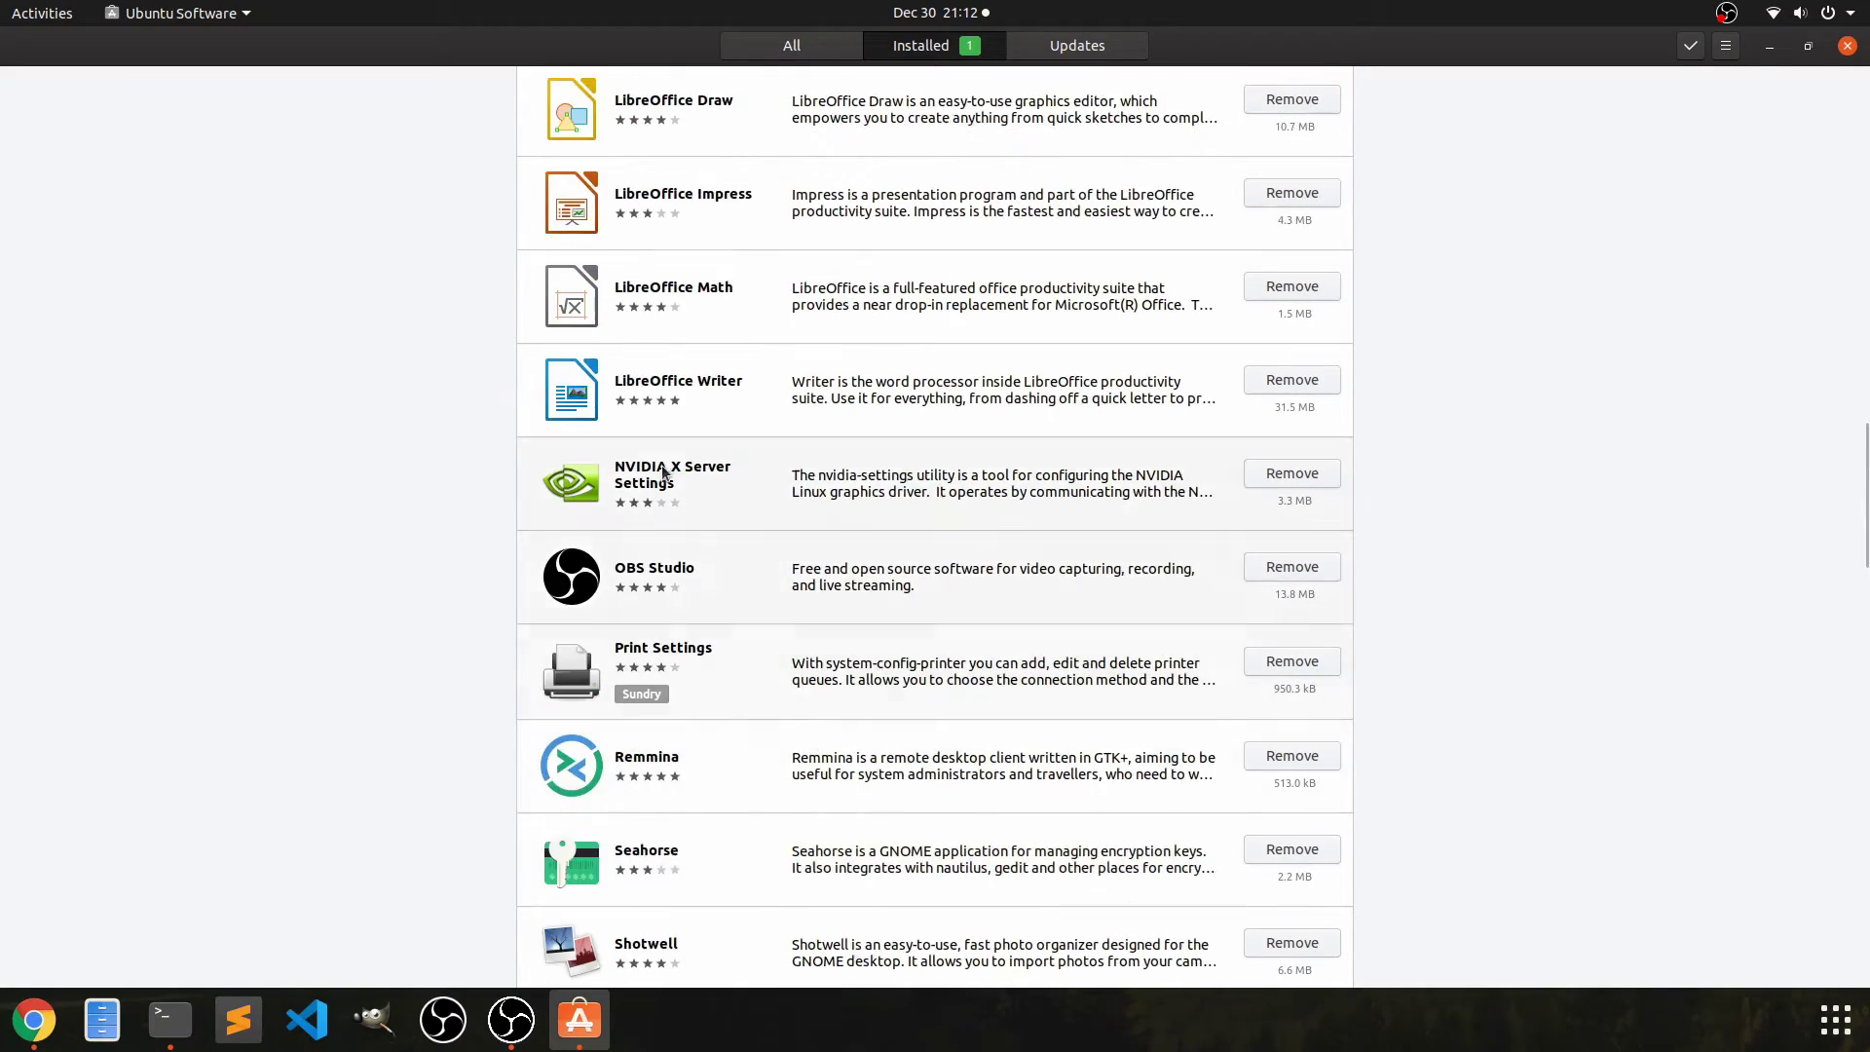
{"action": "scroll", "coordinate": [810, 412], "scroll_direction": "up", "scroll_amount": 14}
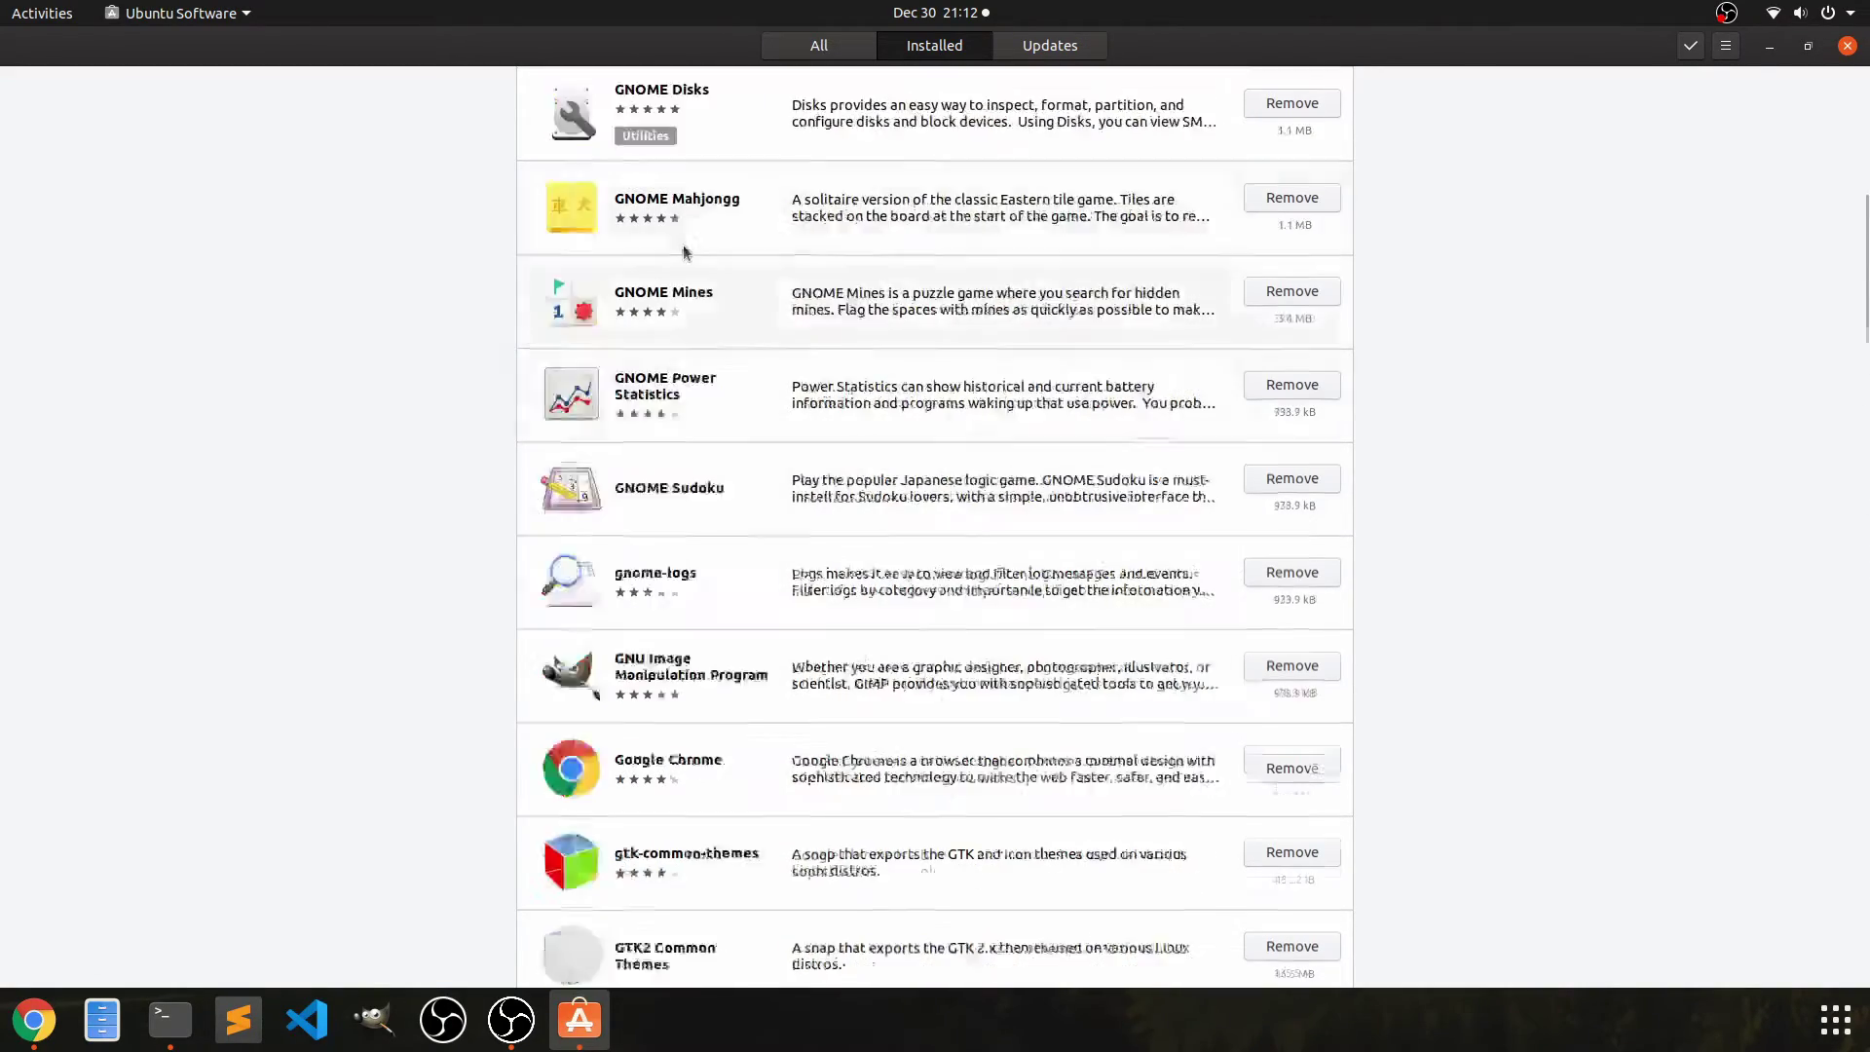
{"action": "scroll", "coordinate": [974, 494], "scroll_direction": "up", "scroll_amount": 2}
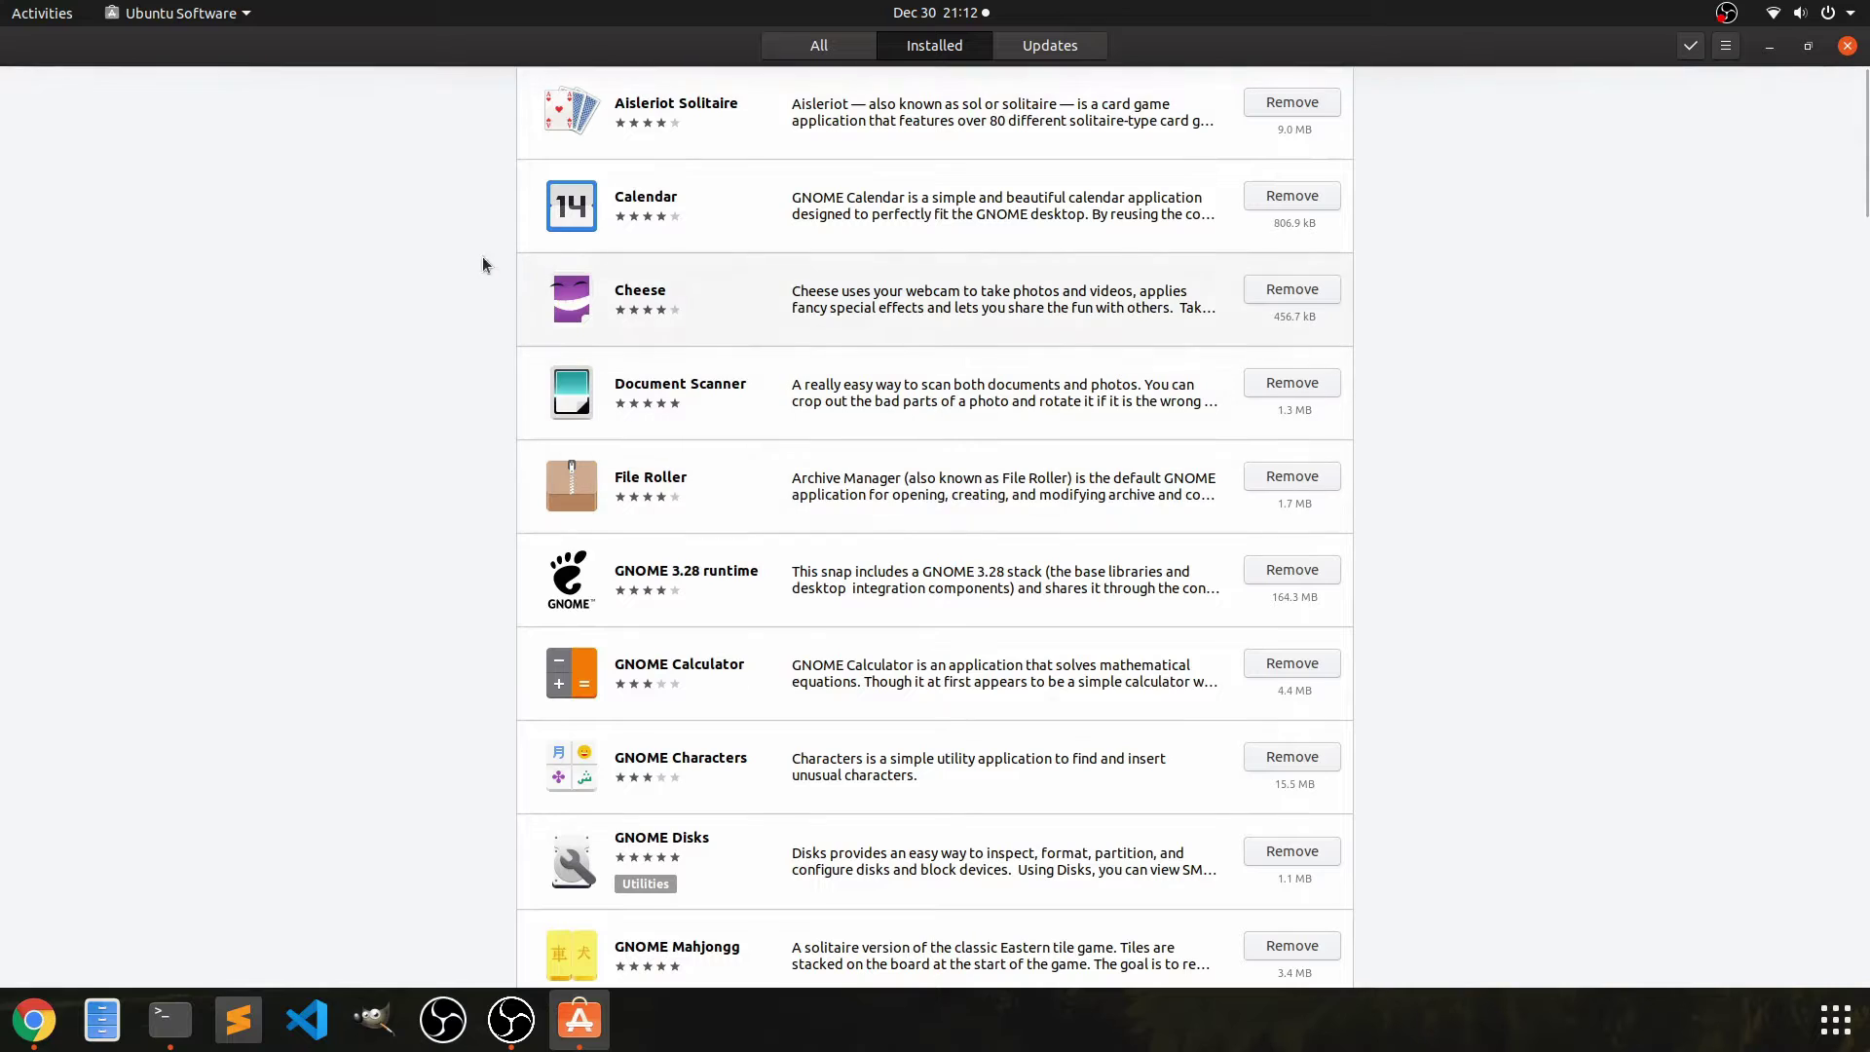
{"action": "left_click", "coordinate": [1296, 104]}
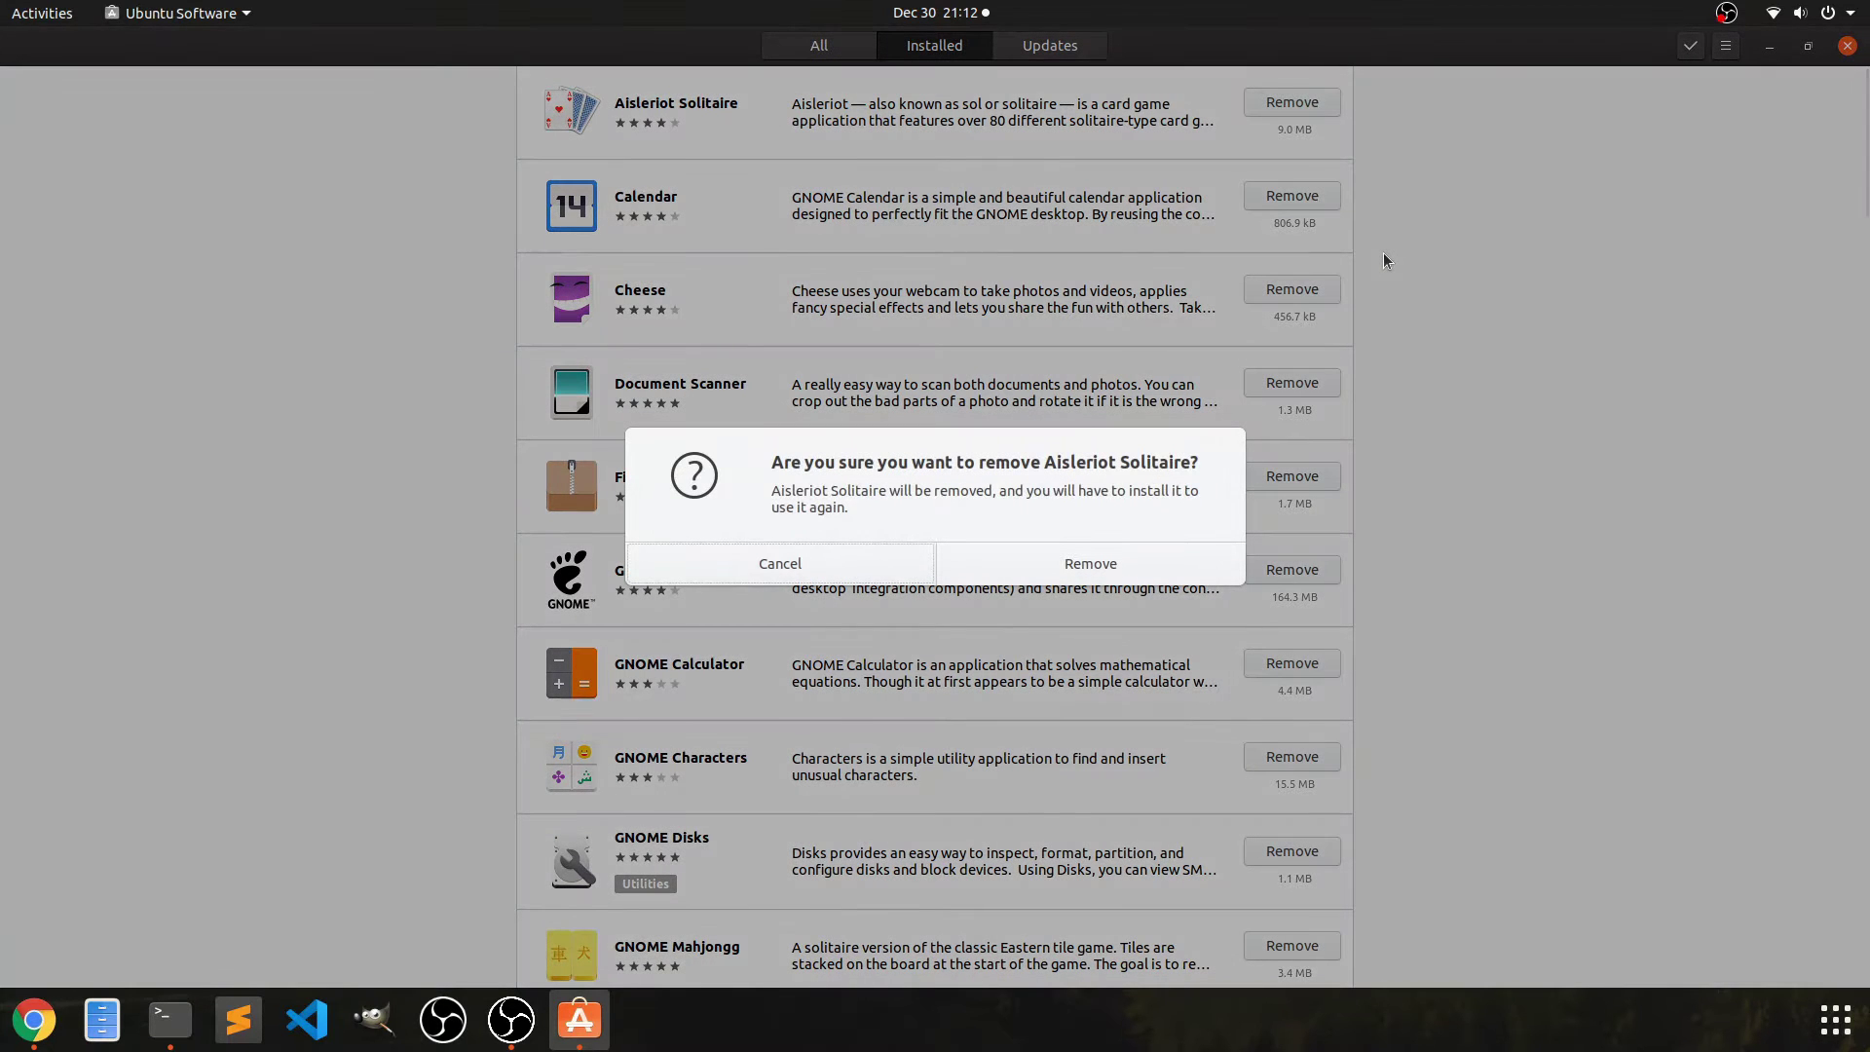
{"action": "left_click", "coordinate": [1101, 562]}
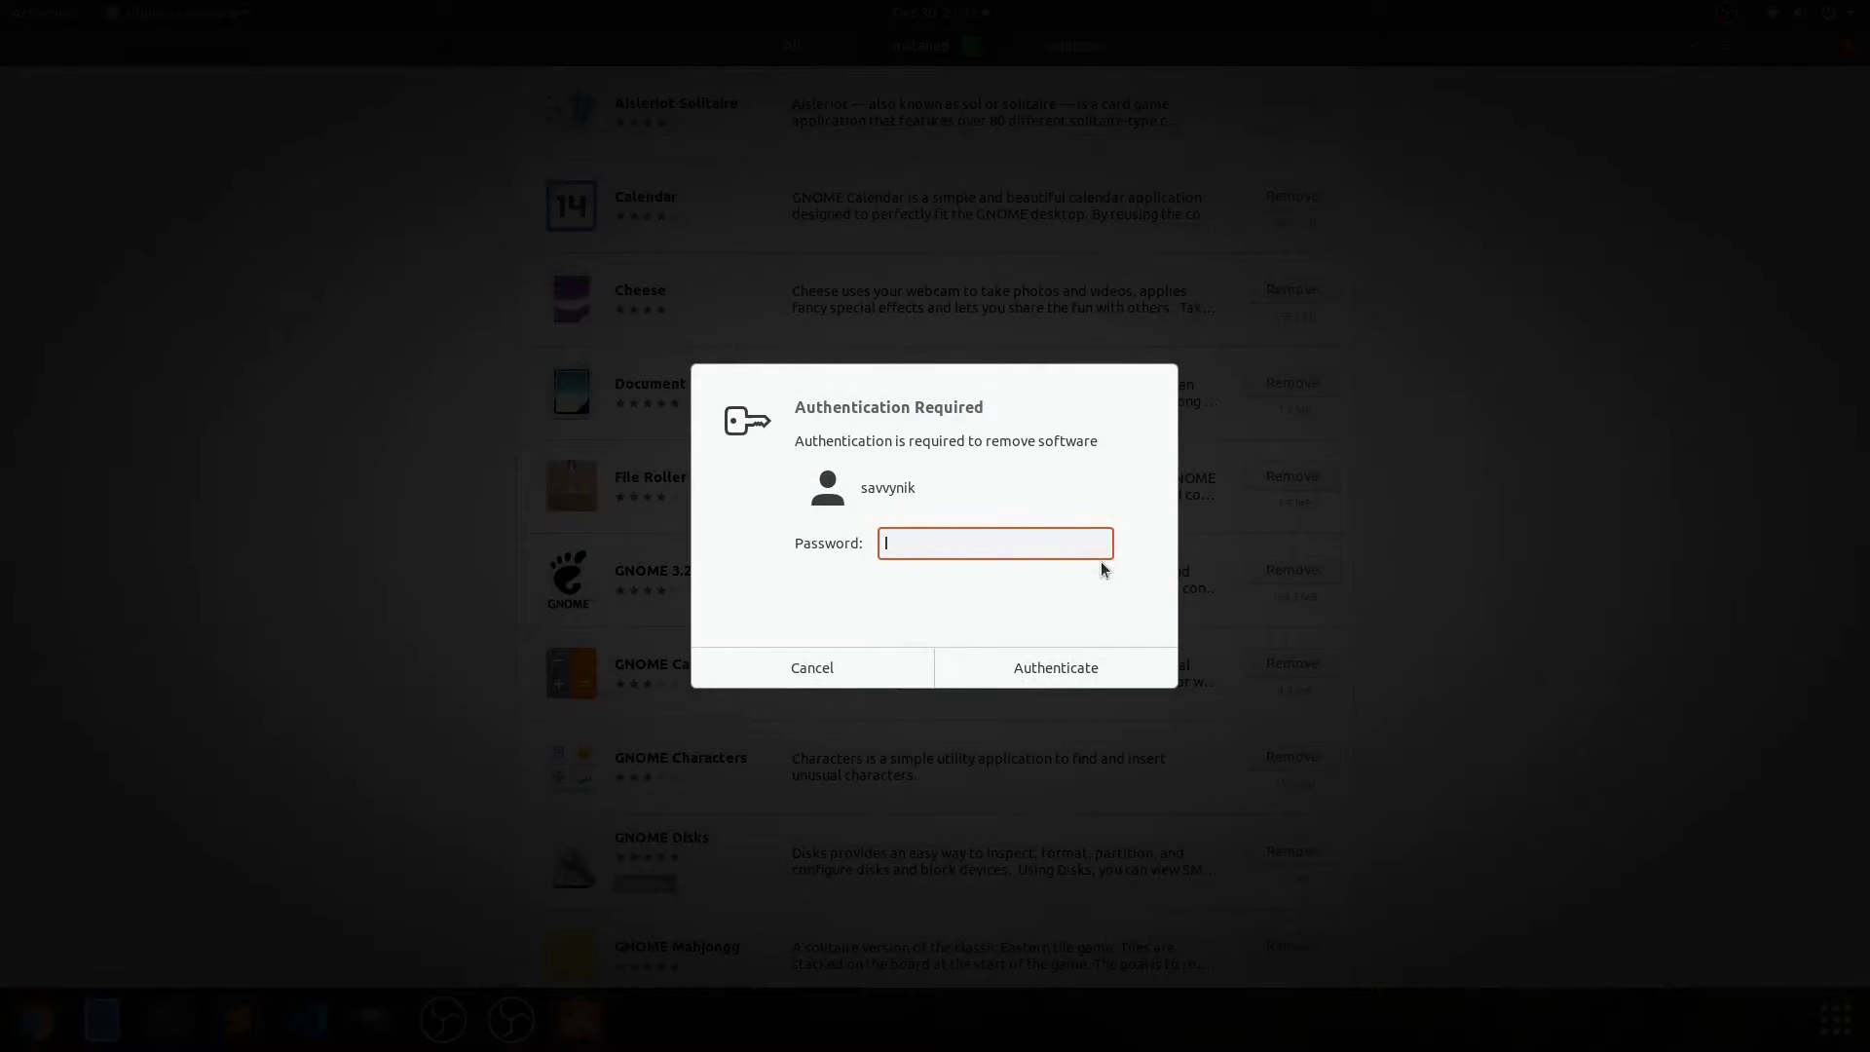
{"action": "type", "text": "•••••••"}
{"action": "key", "text": "Return"}
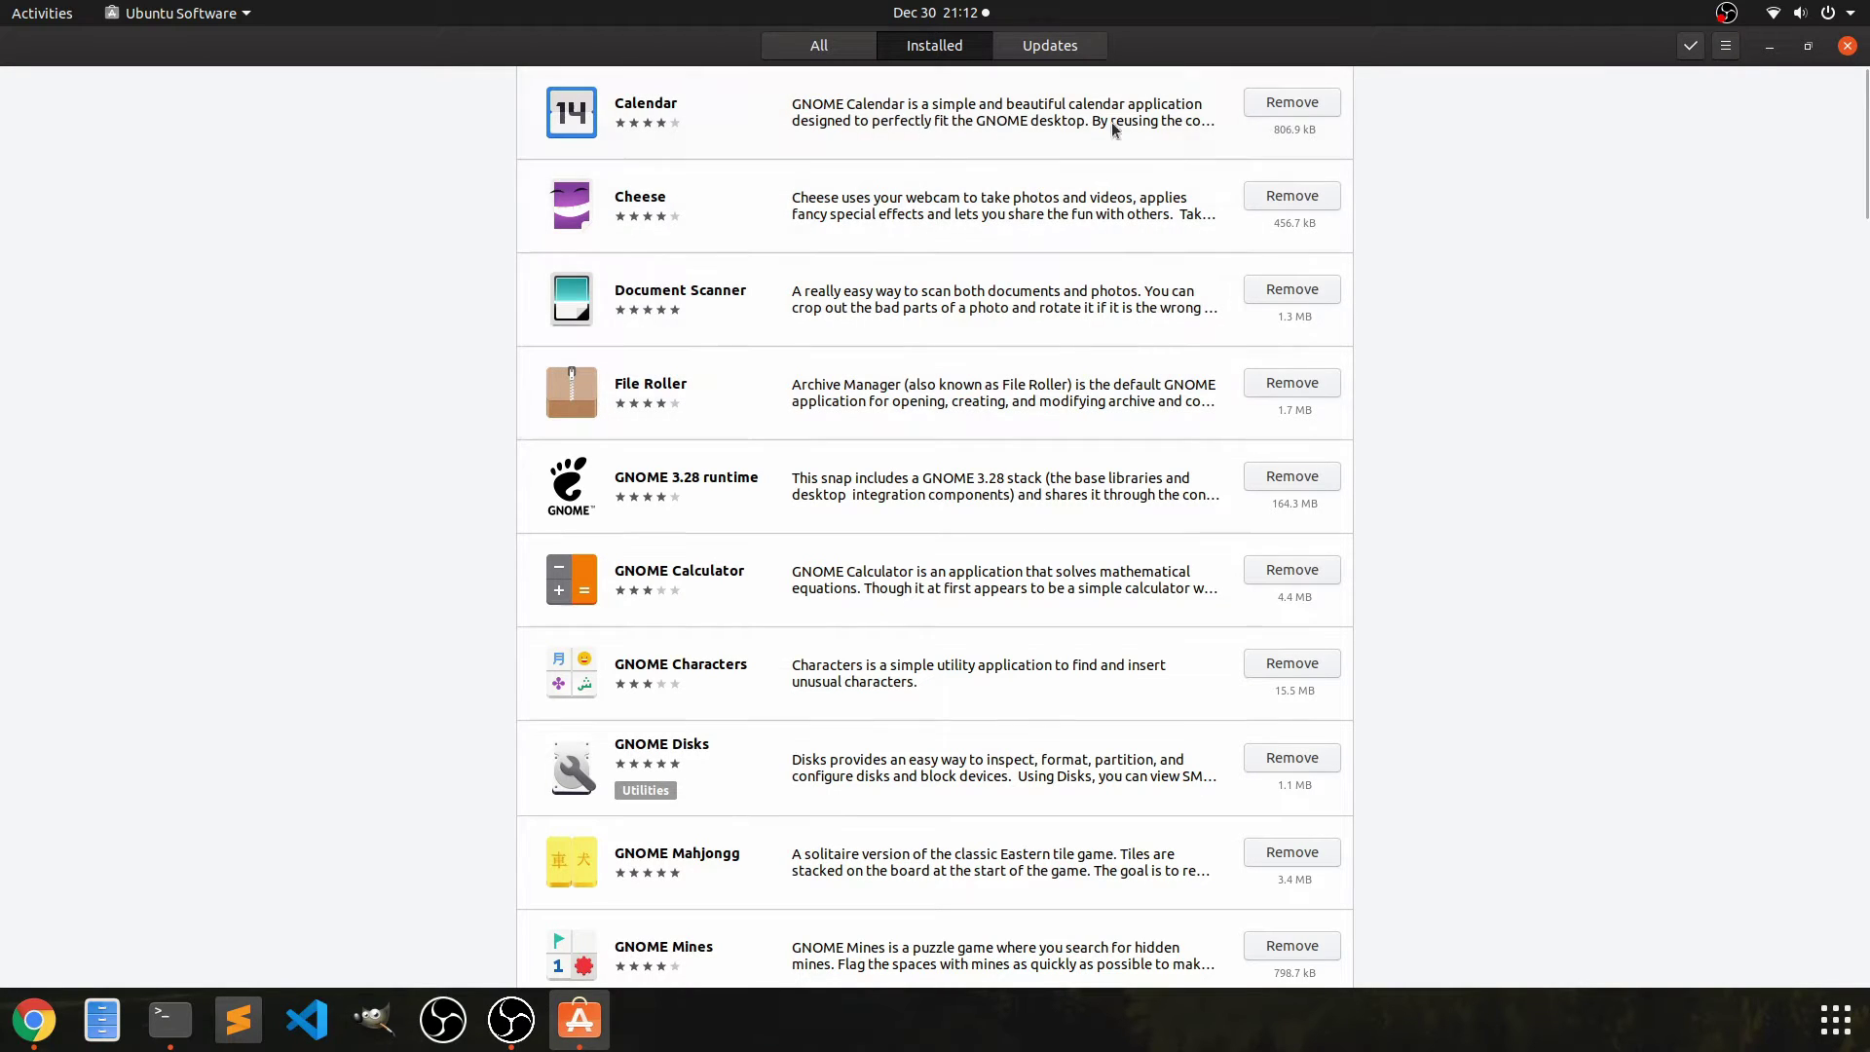
{"action": "left_click", "coordinate": [838, 50]}
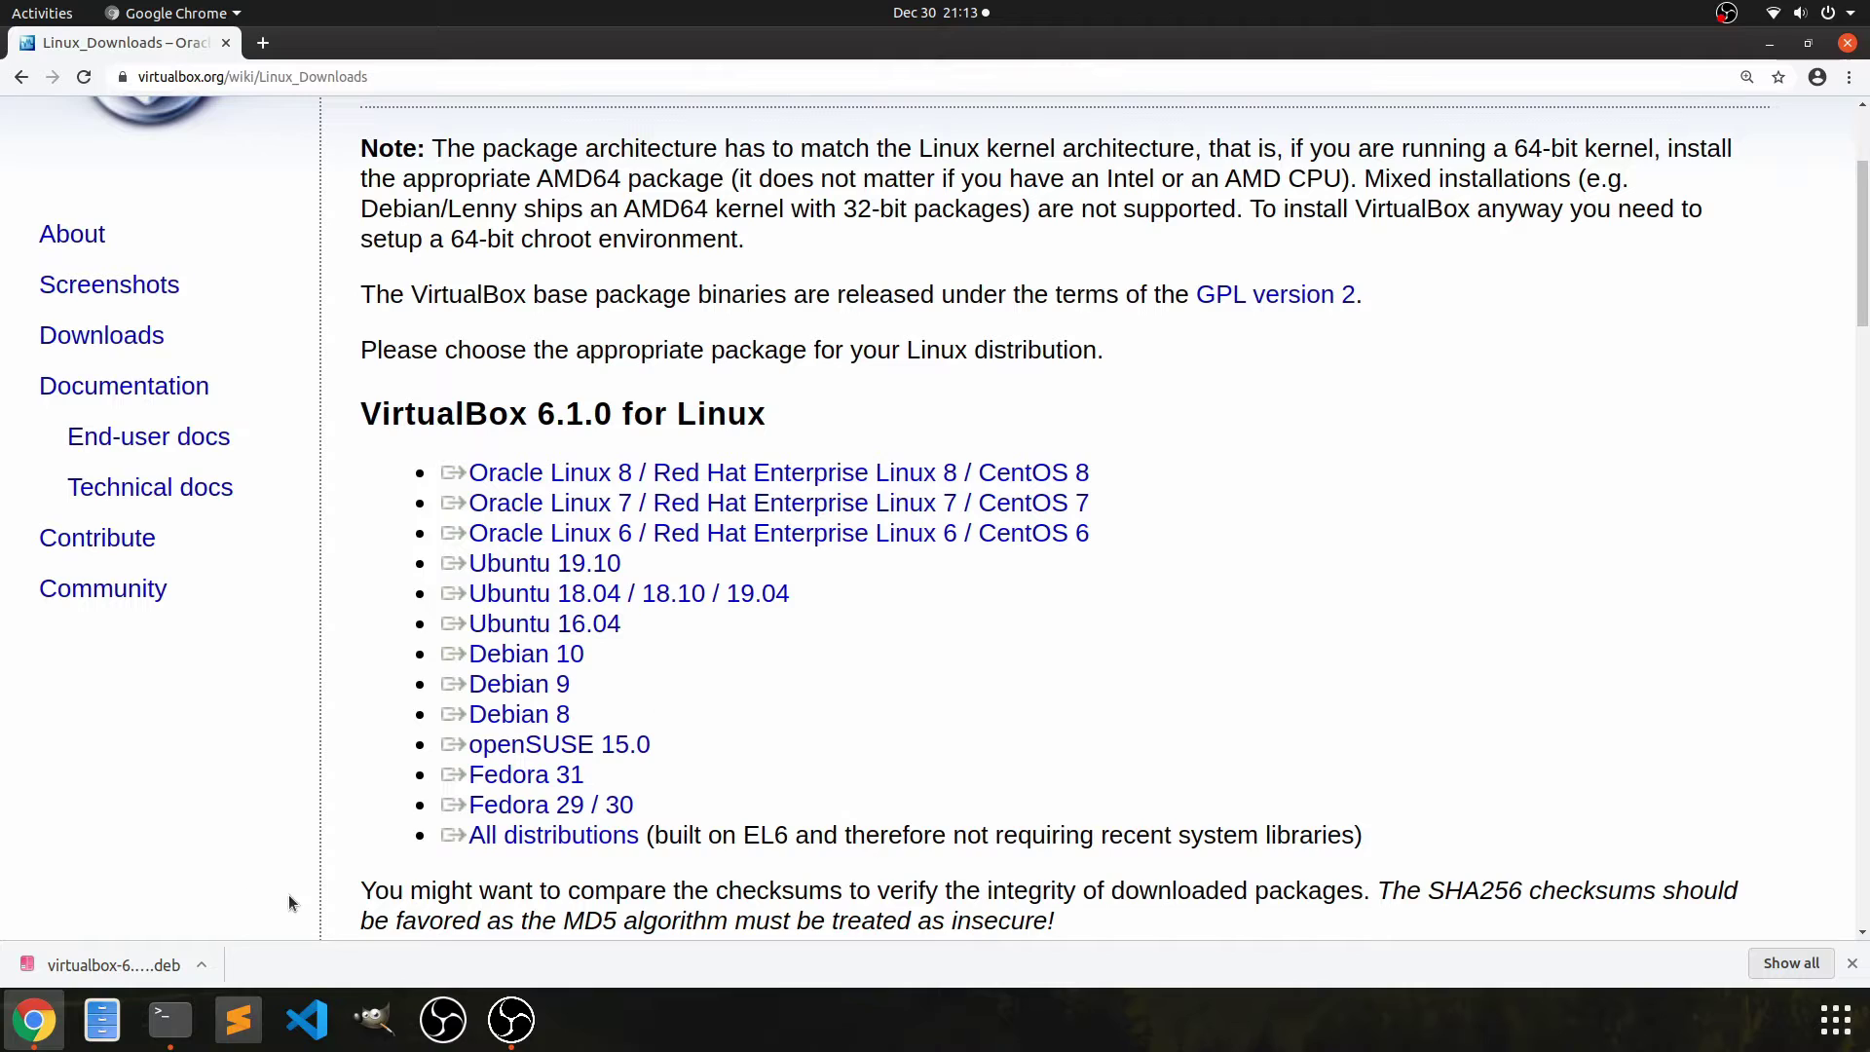
- Show the downloaded virtualbox-6.1 .deb in Downloads and open it in Ubuntu Software
{"action": "left_click", "coordinate": [201, 964]}
{"action": "left_click", "coordinate": [313, 901]}
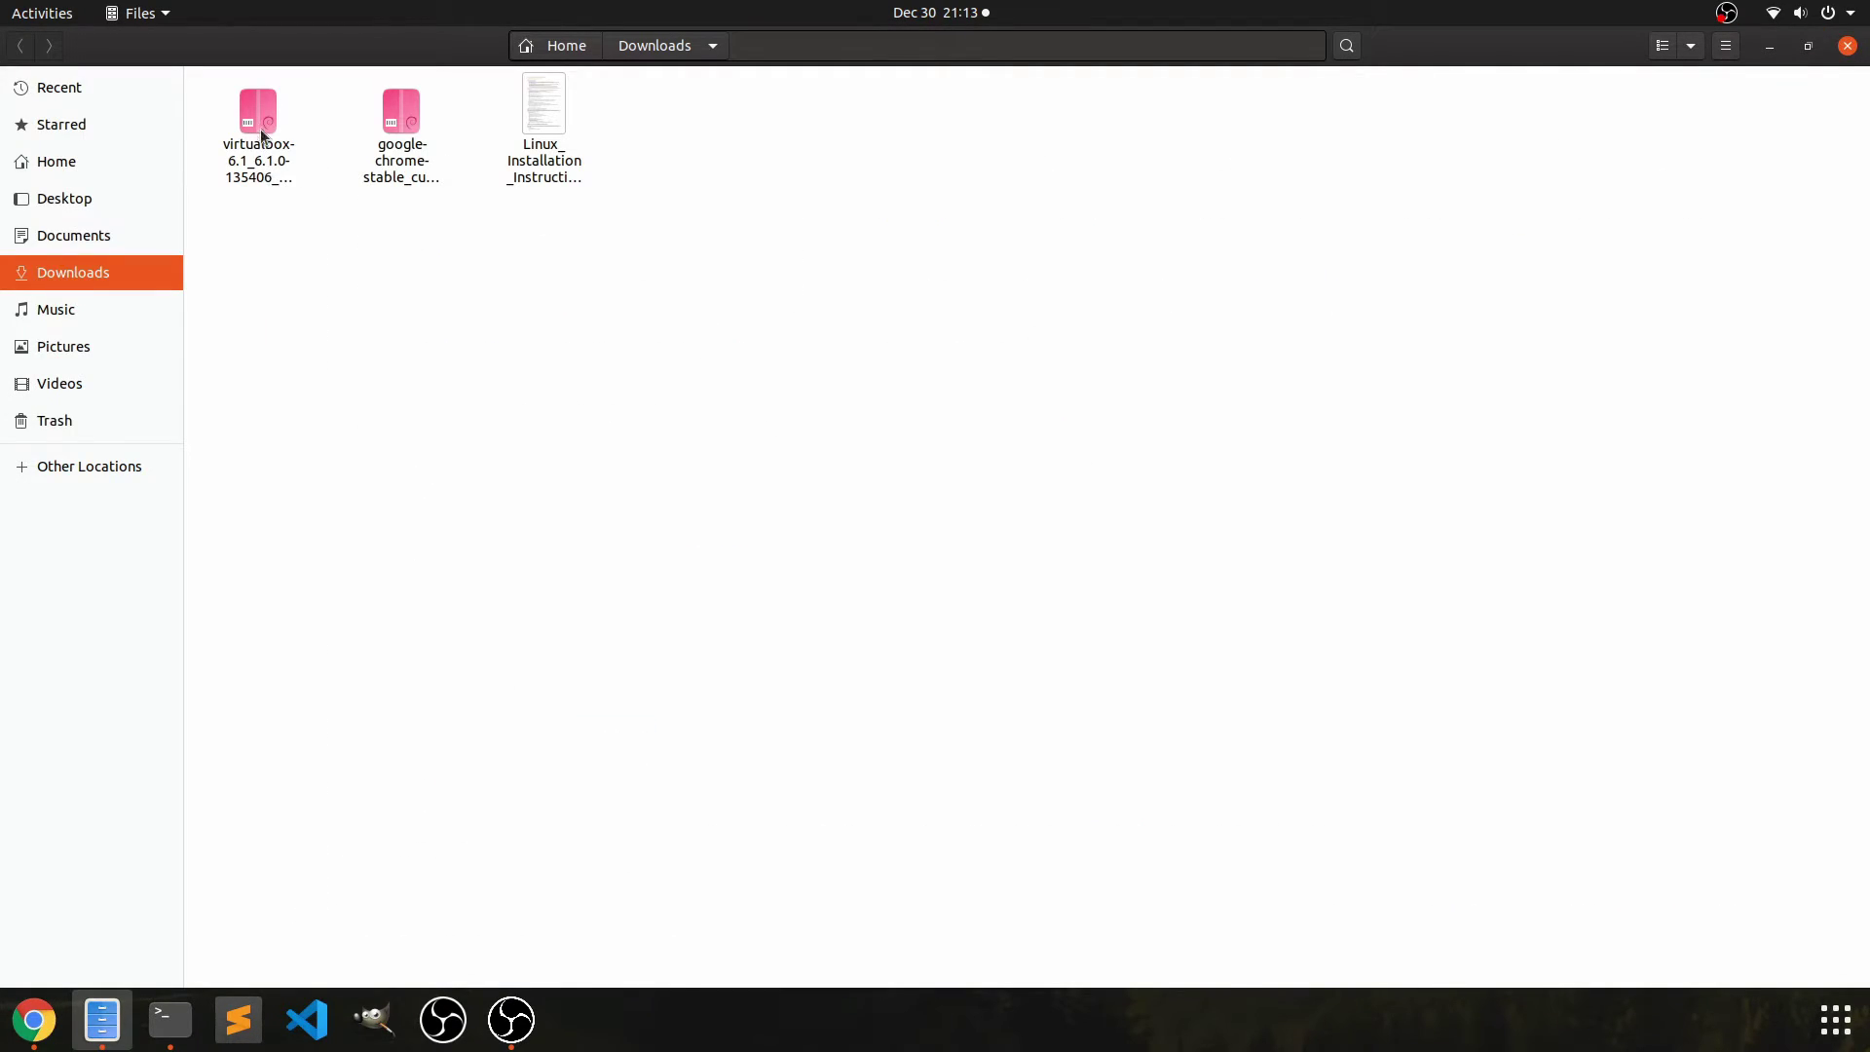
{"action": "left_click", "coordinate": [255, 121]}
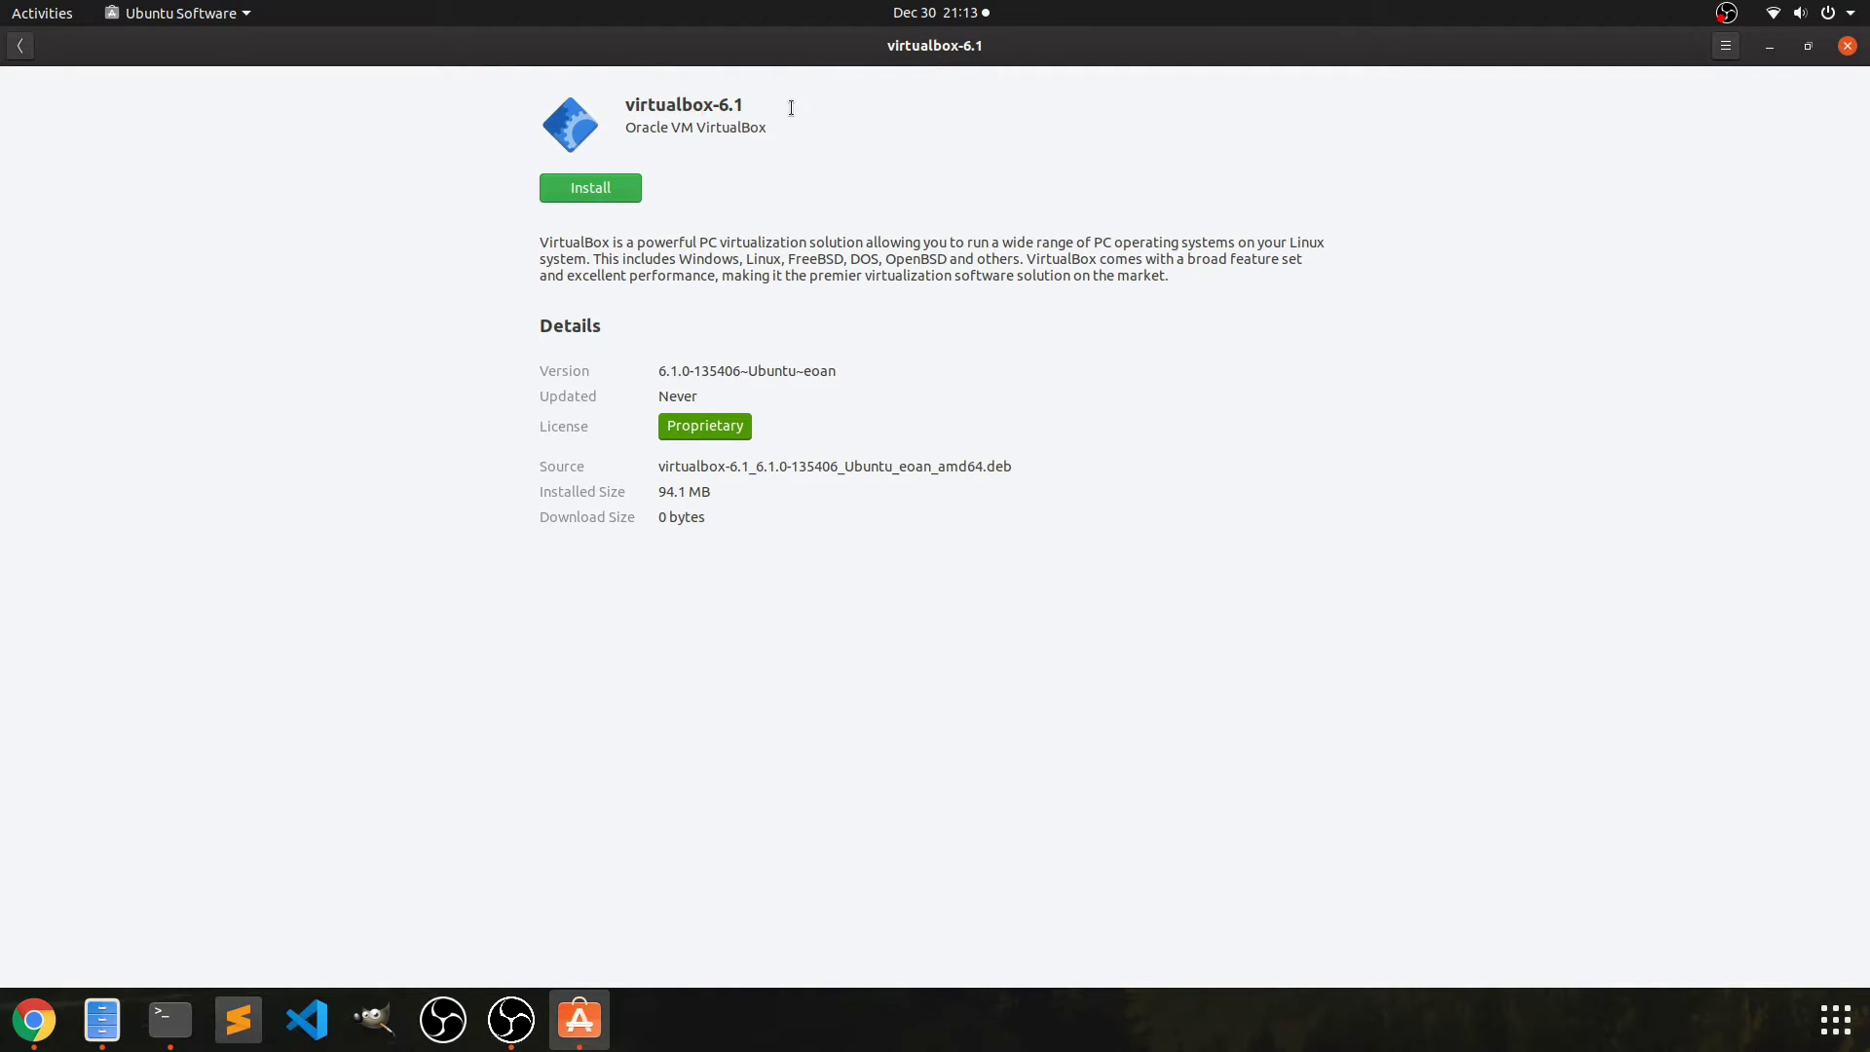
- Install the VirtualBox 6.1 package after authenticating with the account password, then close Ubuntu Software and Downloads
{"action": "left_click", "coordinate": [575, 183]}
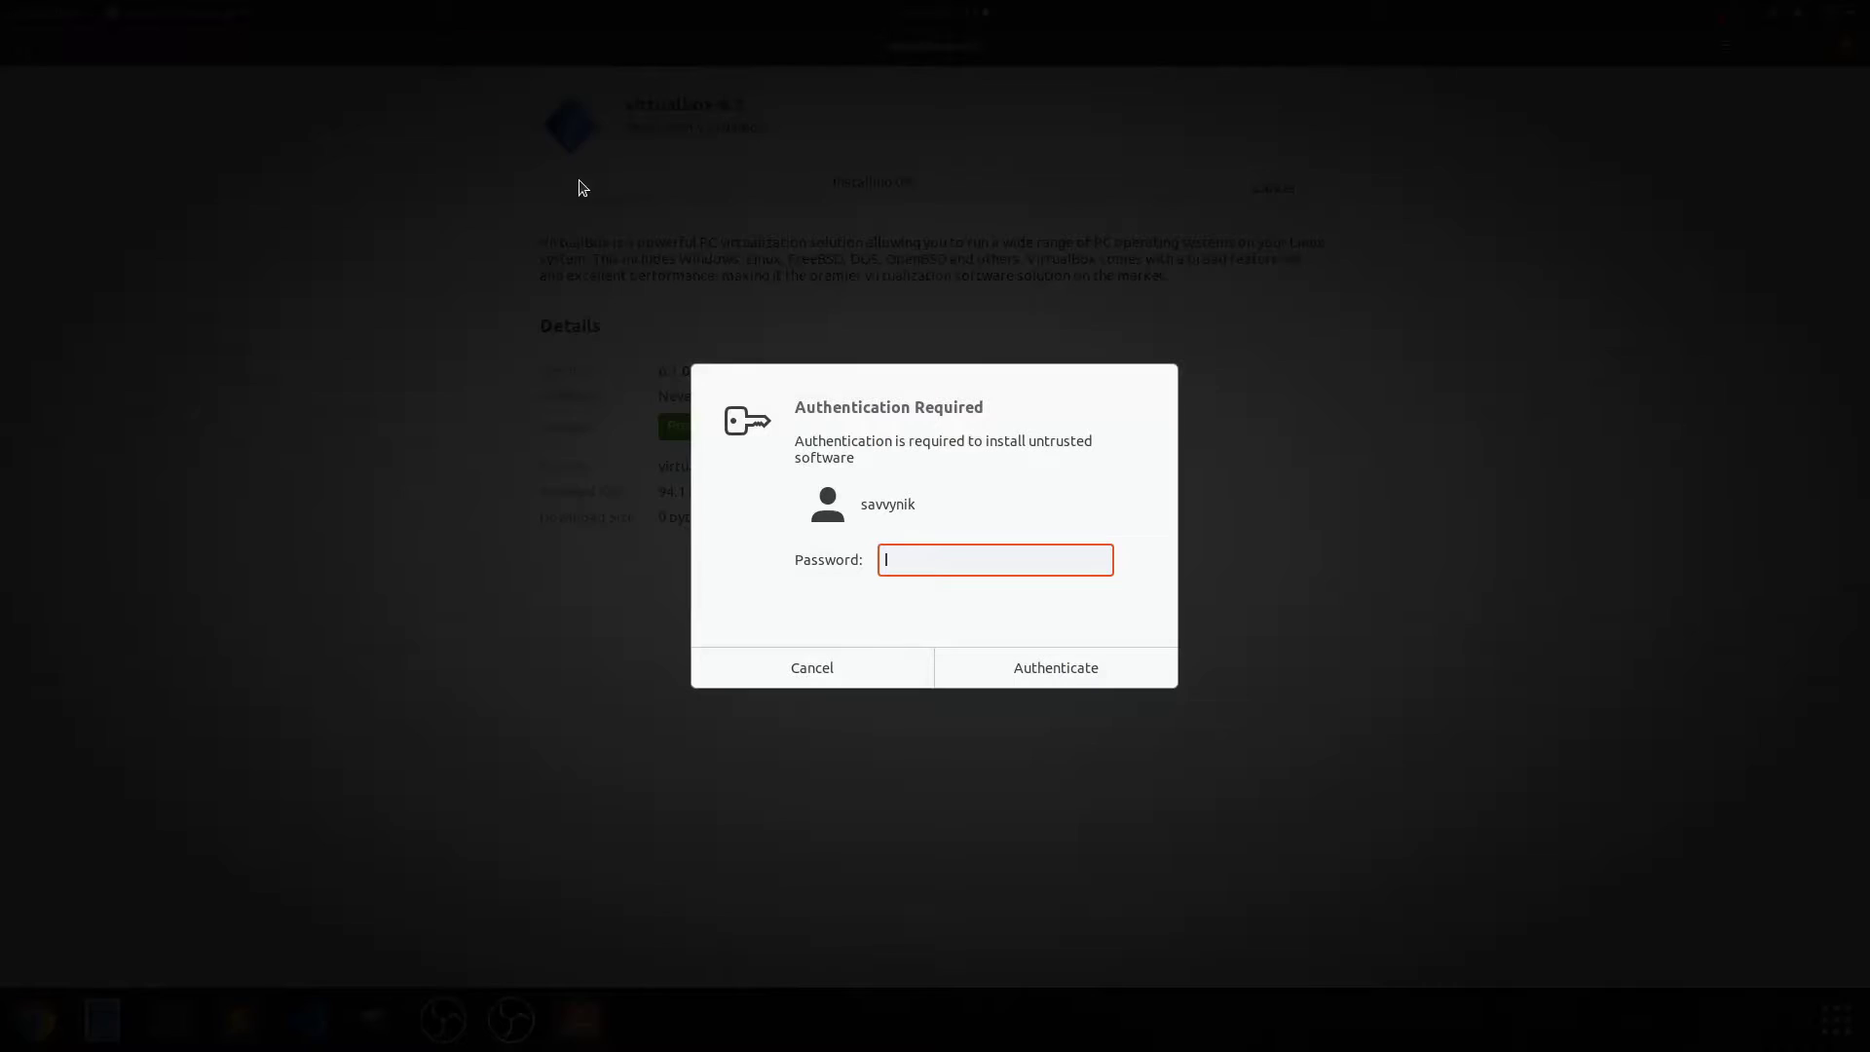
{"action": "type", "text": "•••••••••"}
{"action": "key", "text": "Return"}
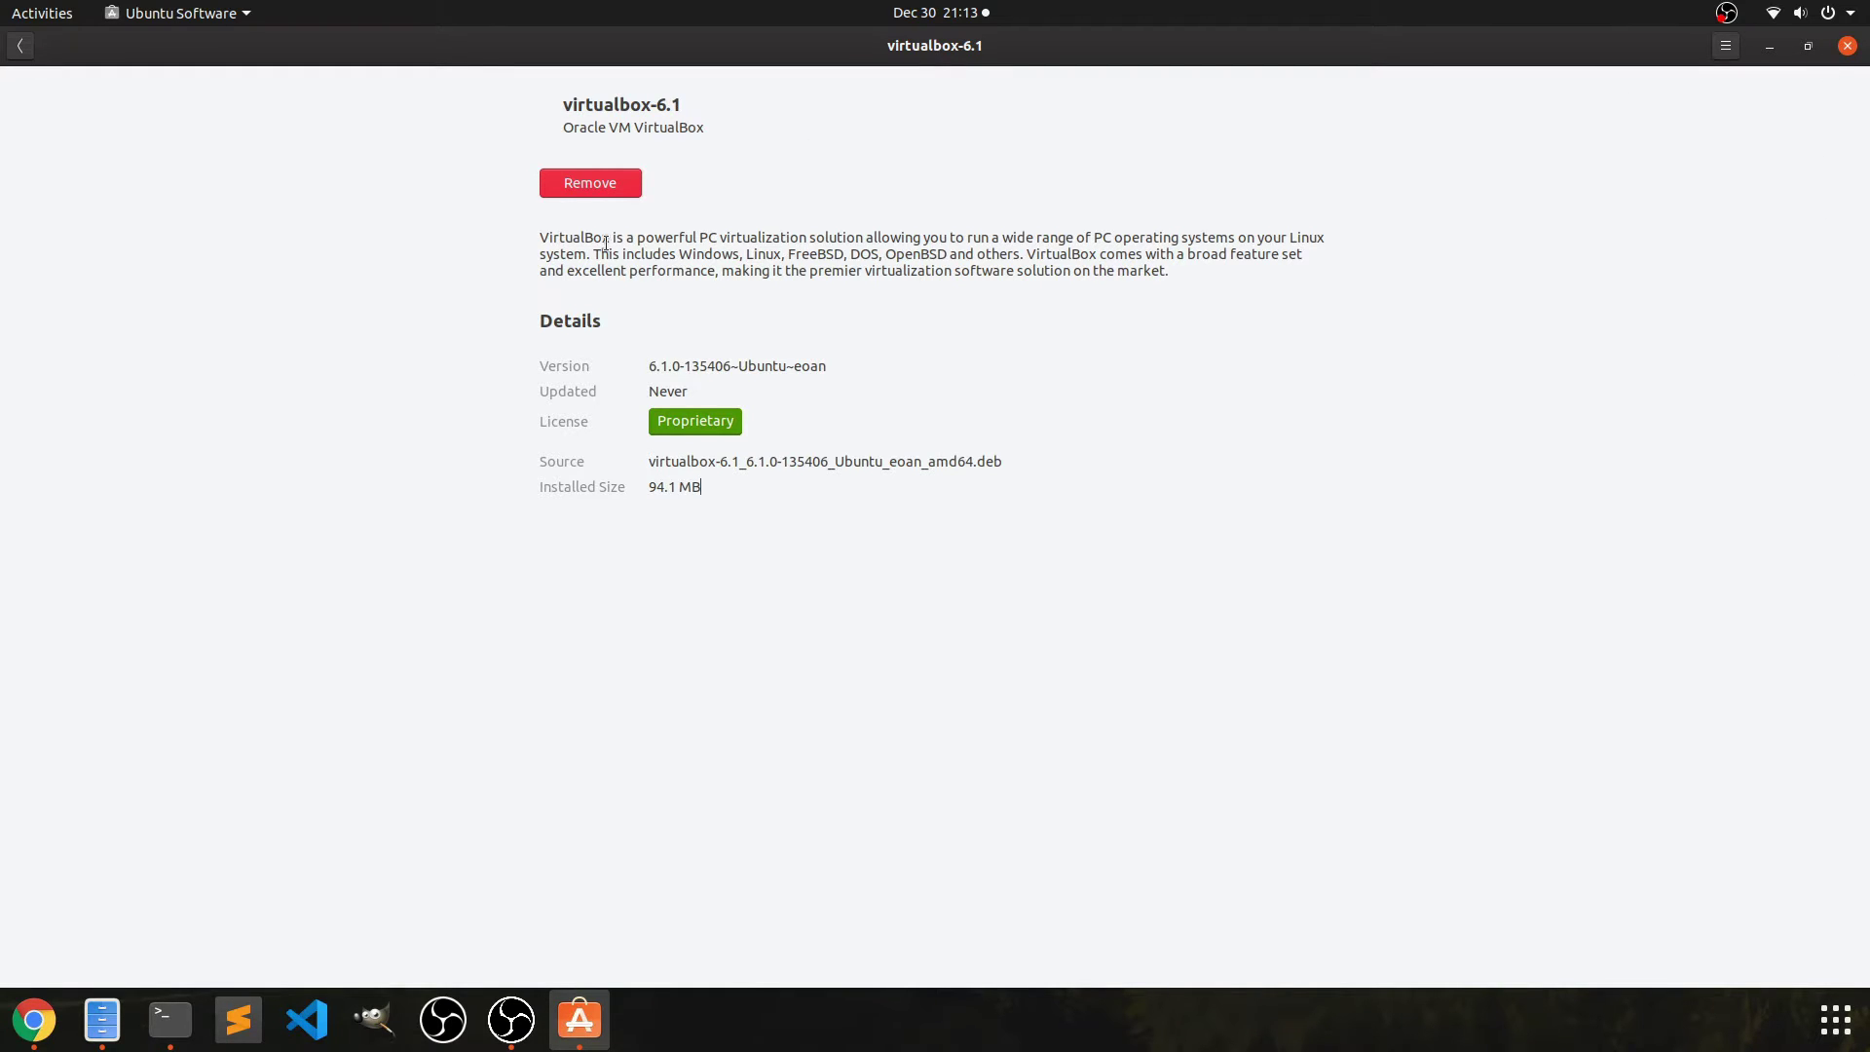
{"action": "left_click", "coordinate": [1847, 45]}
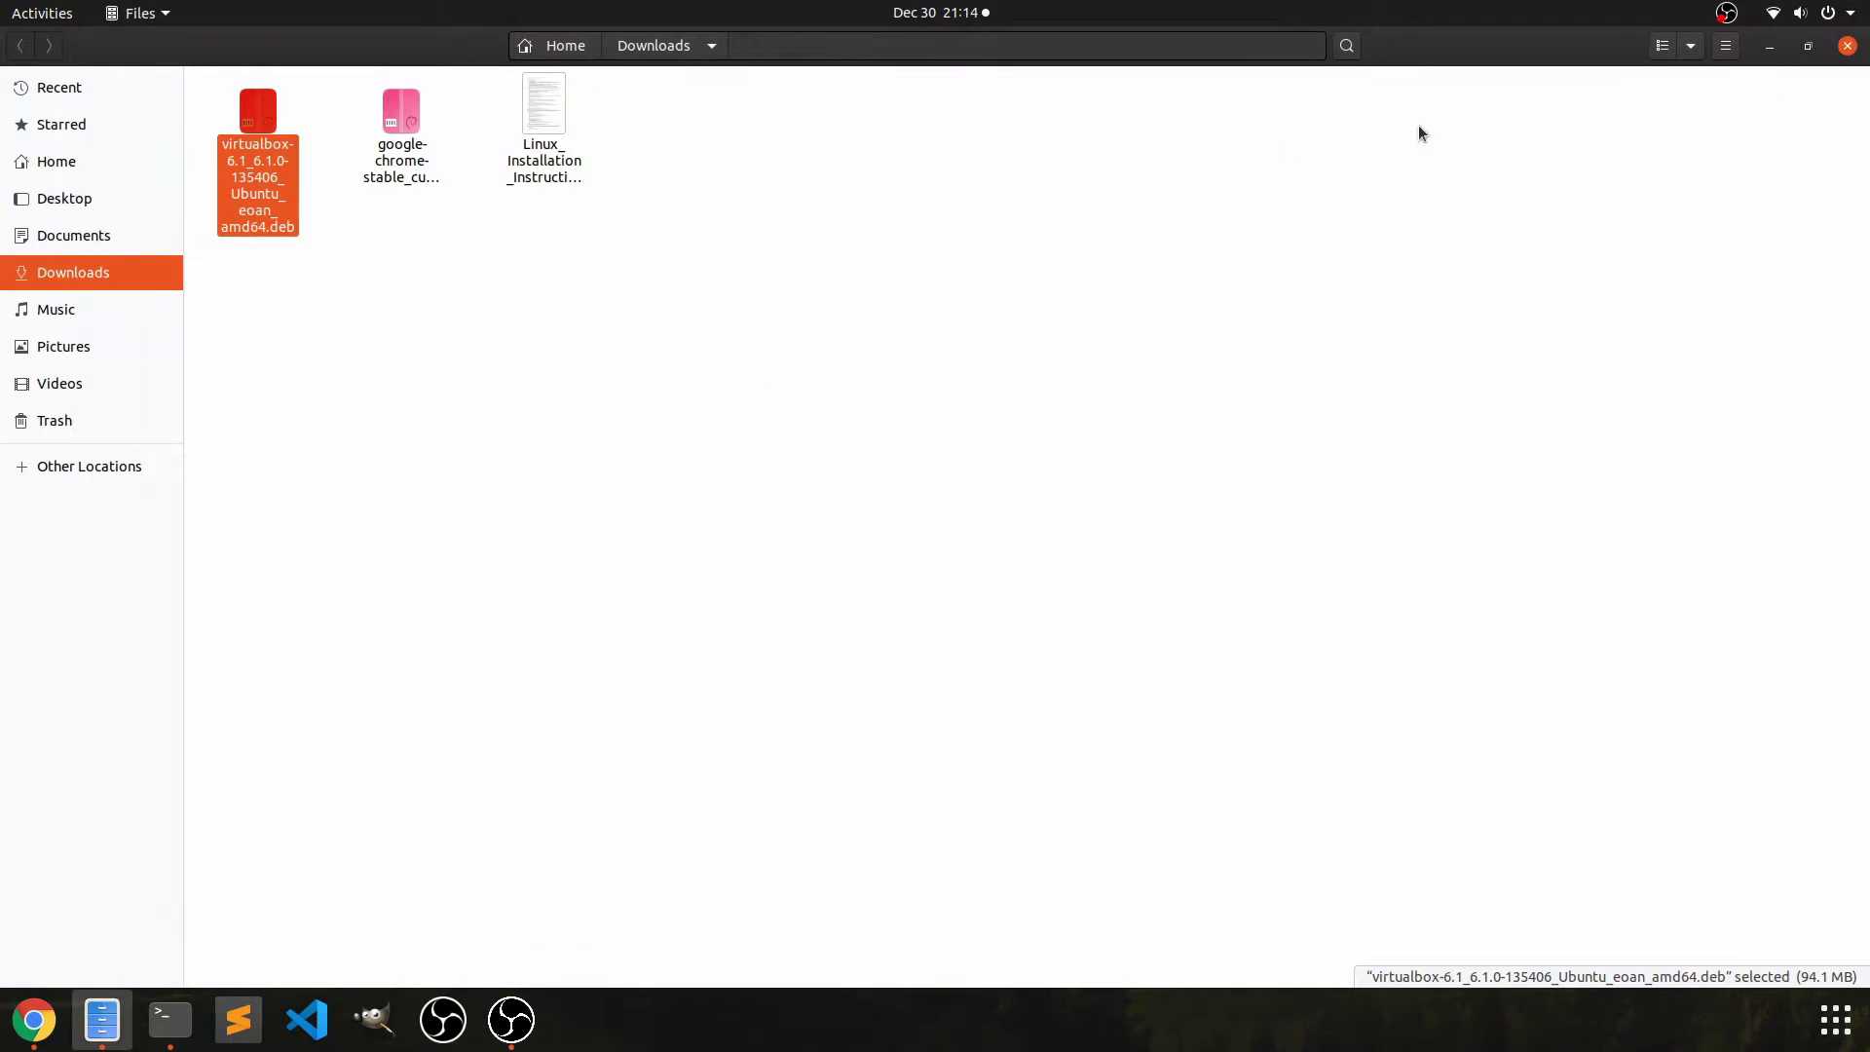
{"action": "left_click", "coordinate": [1849, 47]}
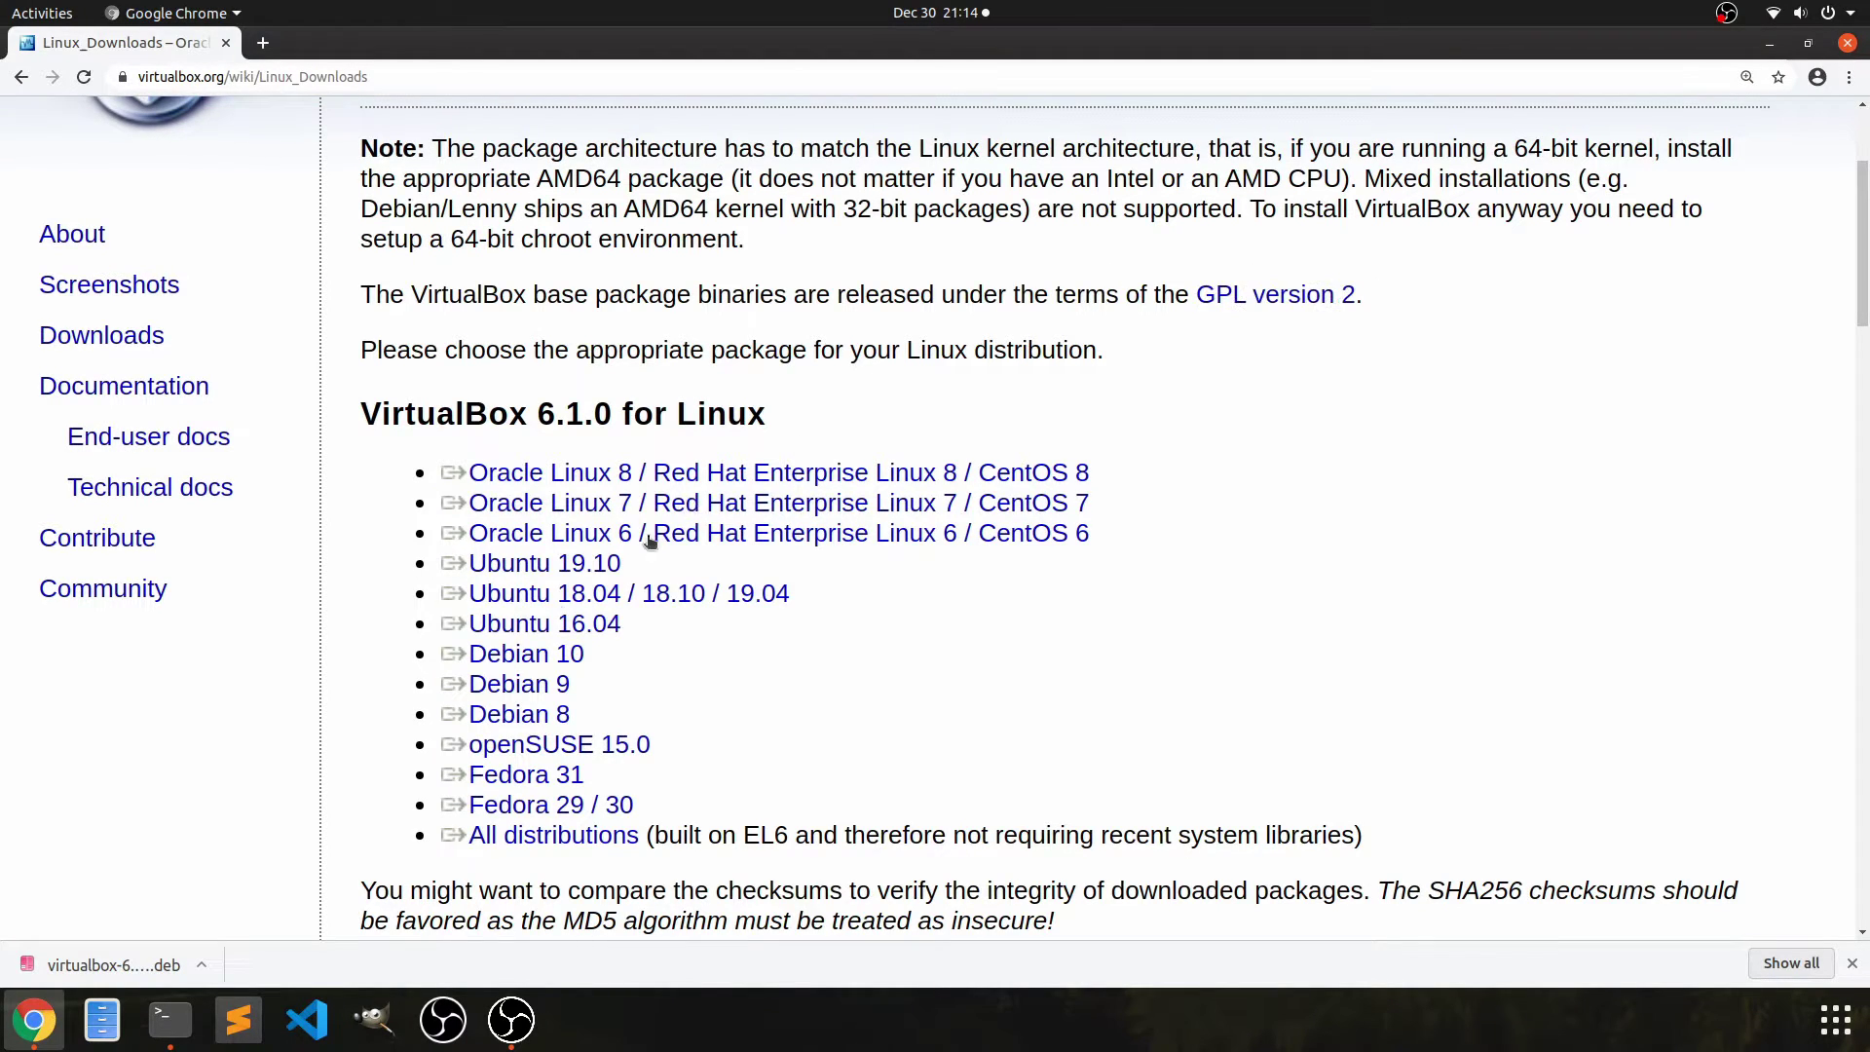
- Launch VirtualBox via an app search for 'vir' and arrange the Manager and terminal windows
{"action": "left_click", "coordinate": [1833, 1019]}
{"action": "type", "text": "vir"}
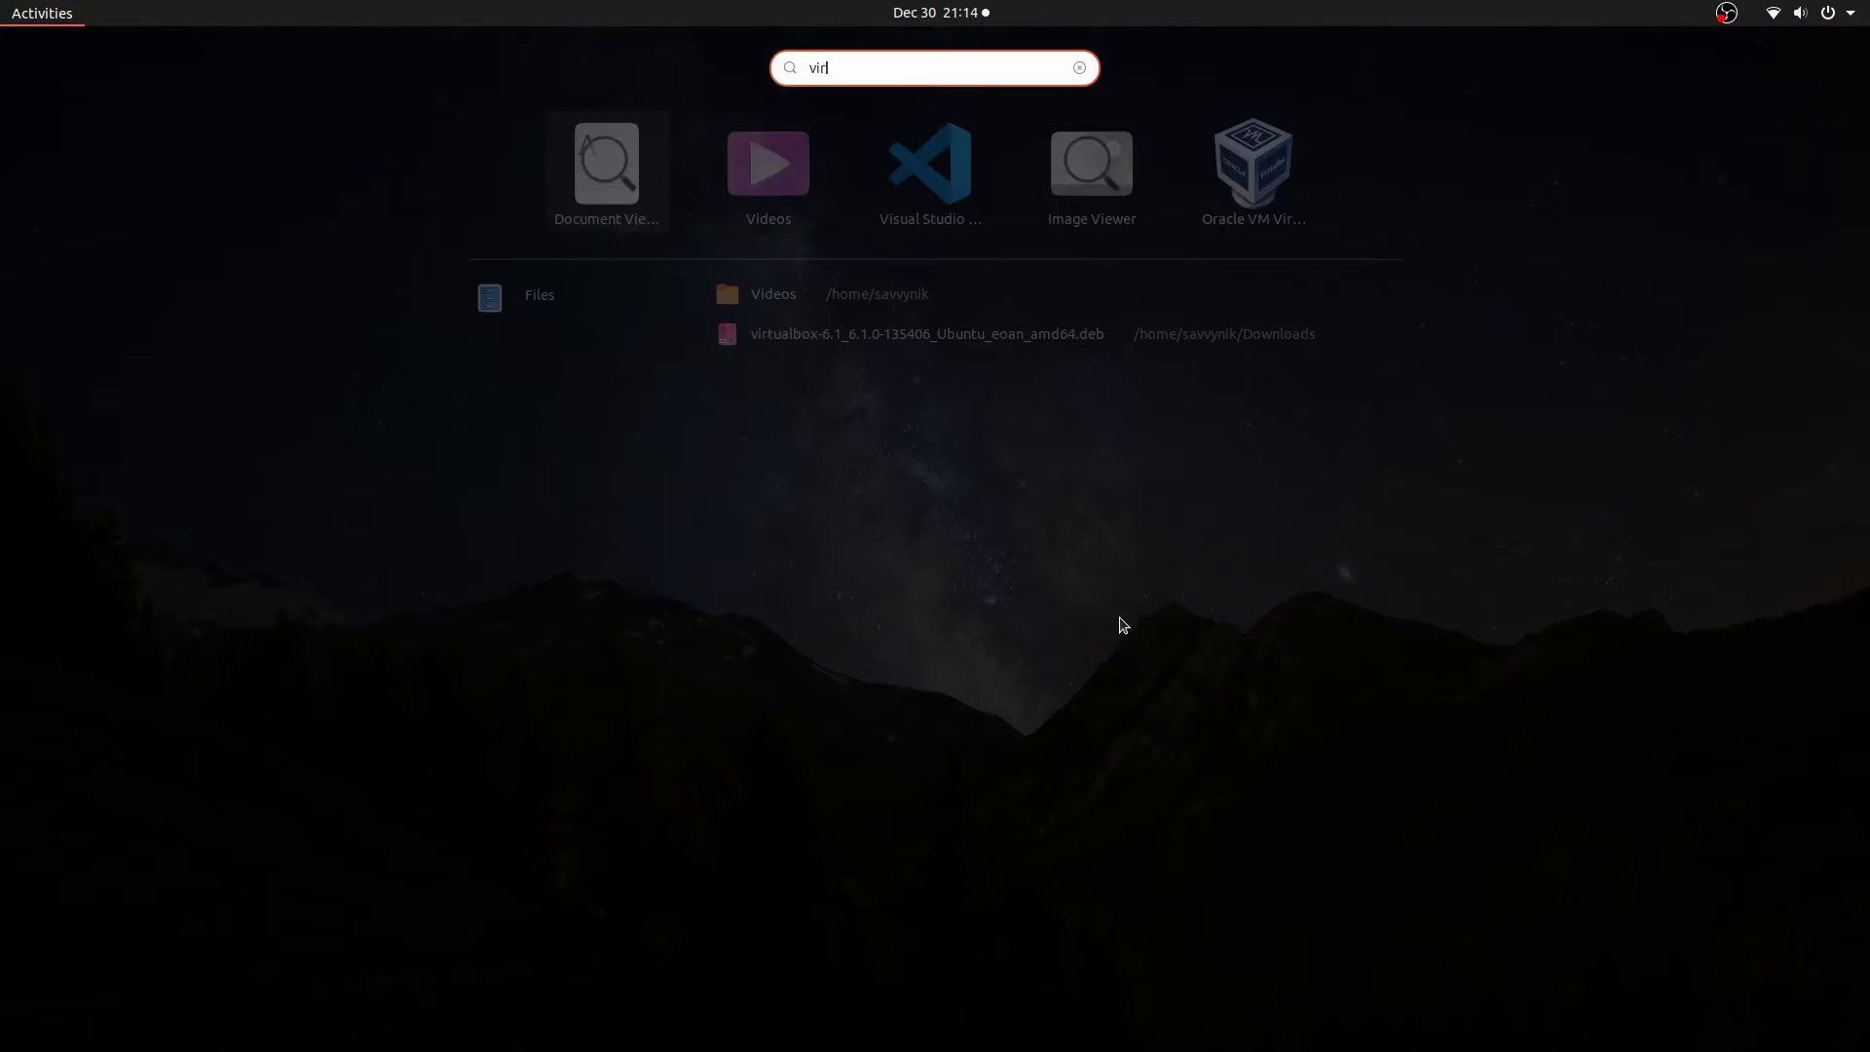
{"action": "key", "text": "Return"}
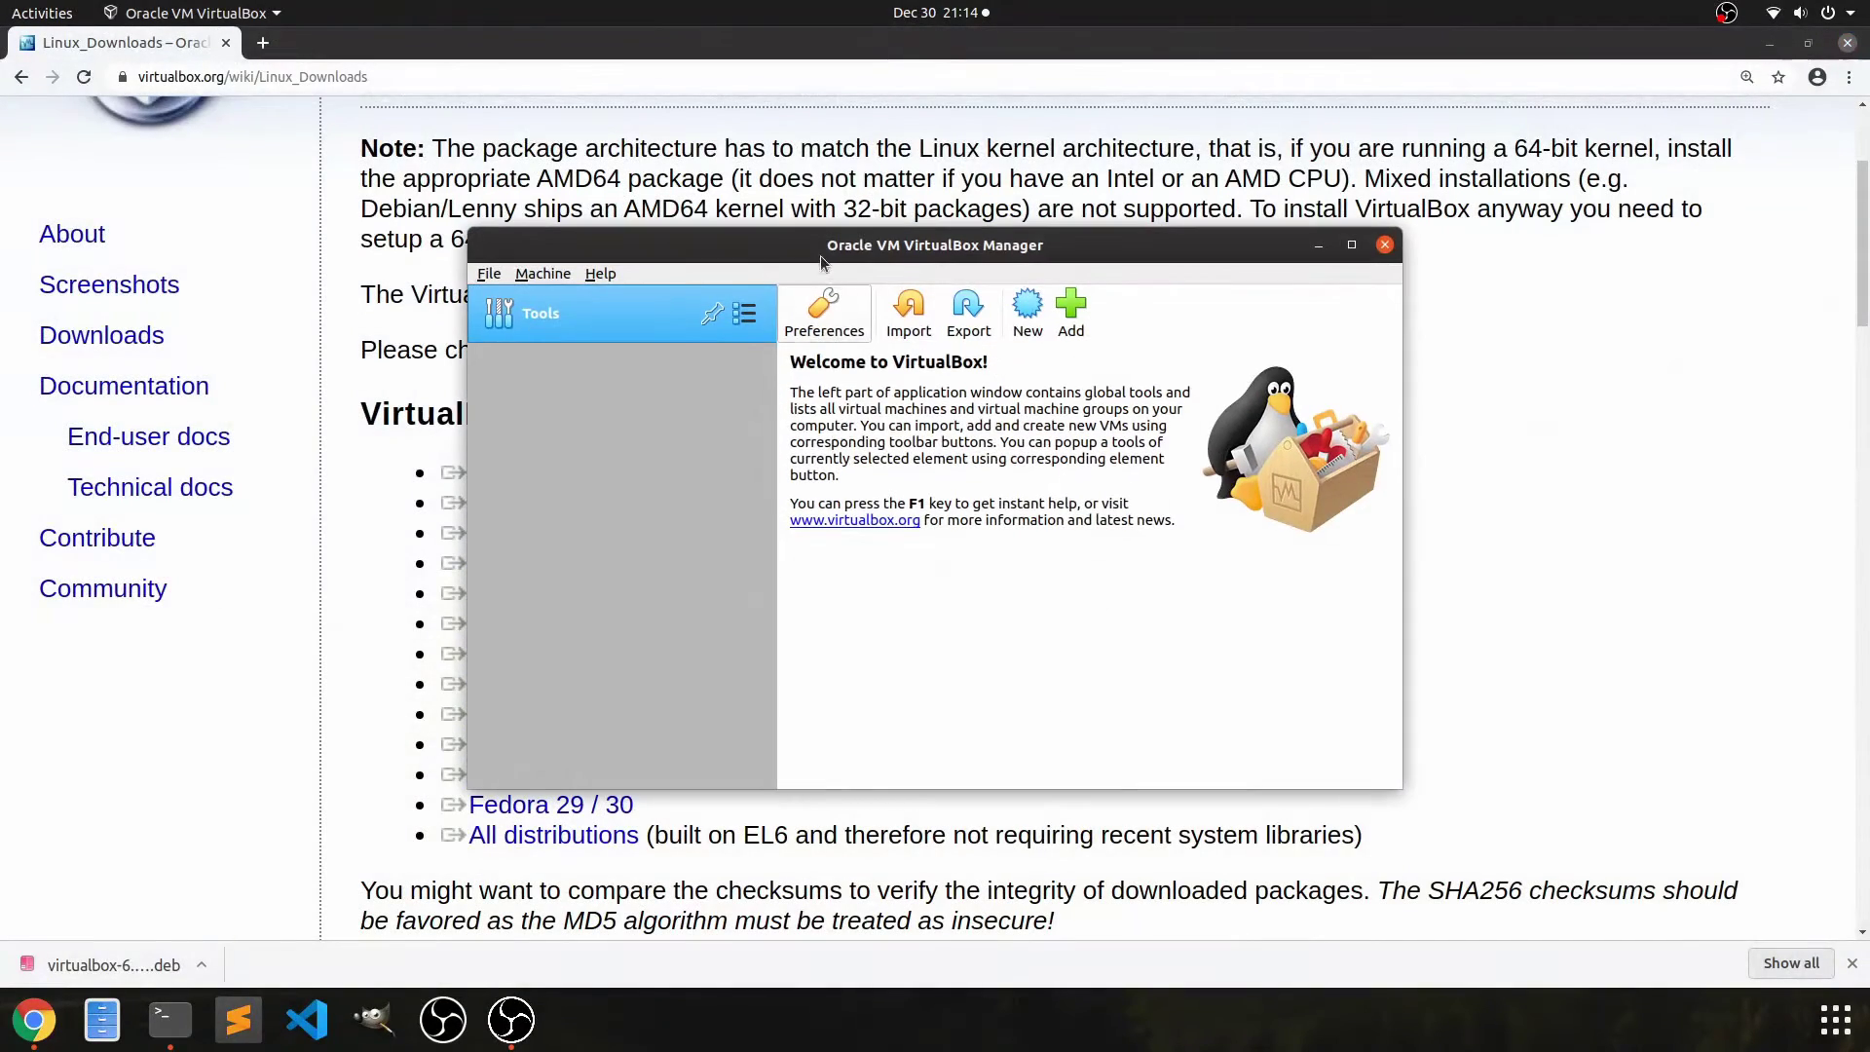
{"action": "left_click", "coordinate": [1770, 43]}
{"action": "left_click_drag", "start_coordinate": [1343, 105], "coordinate": [1413, 54]}
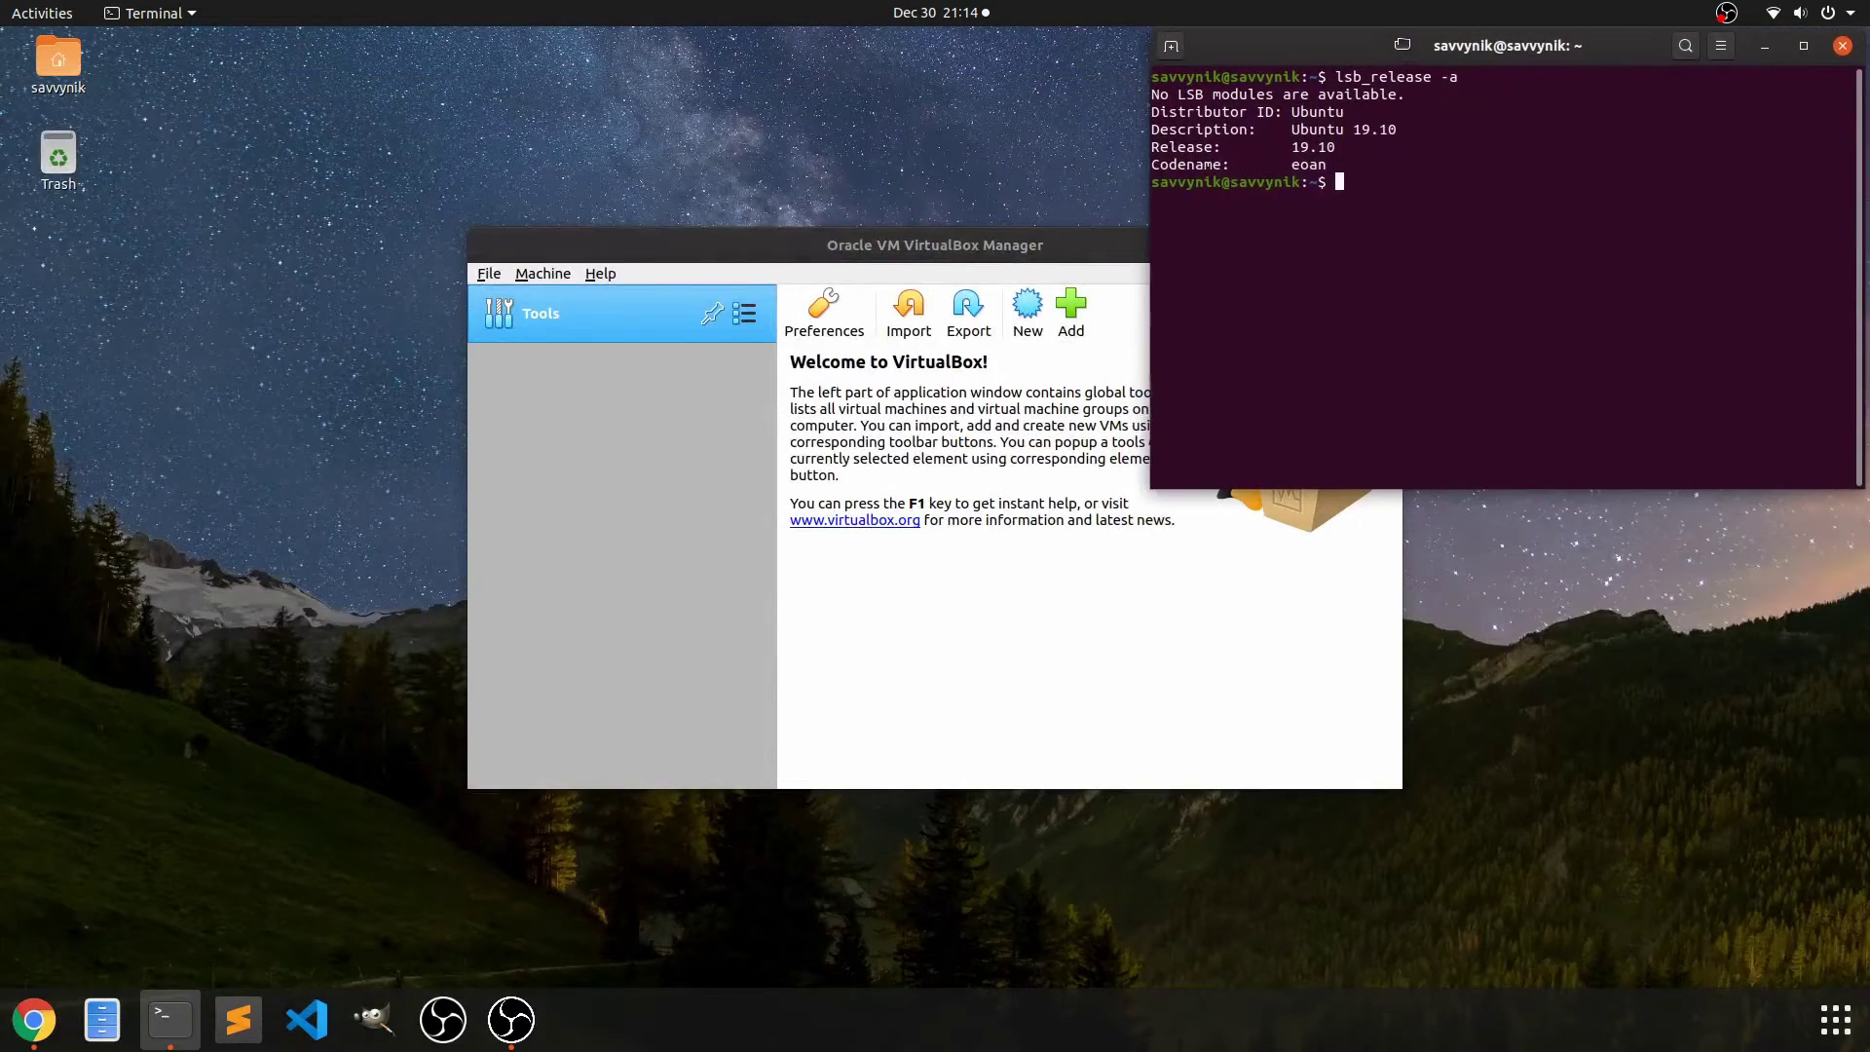
{"action": "left_click_drag", "start_coordinate": [1044, 245], "coordinate": [647, 71]}
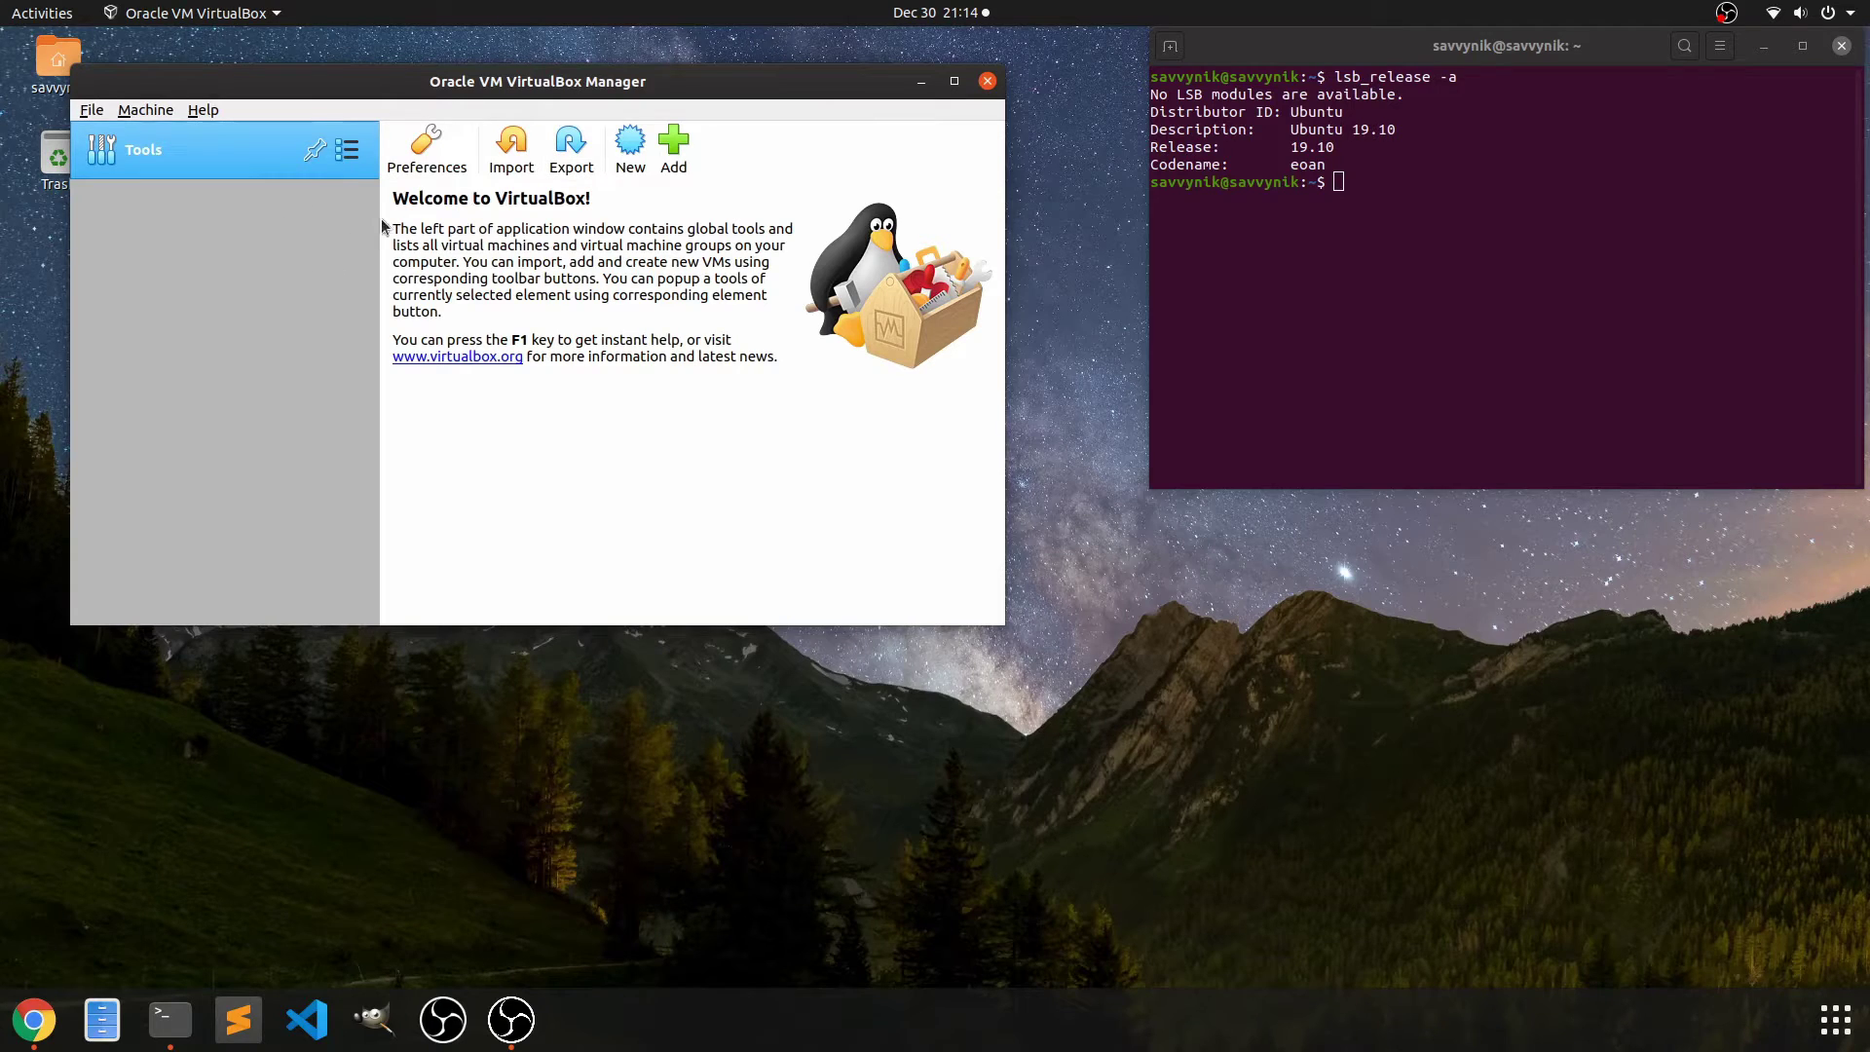
- Start a new machine named UbuntuLinux with type Linux and version Ubuntu_64
{"action": "left_click", "coordinate": [639, 148]}
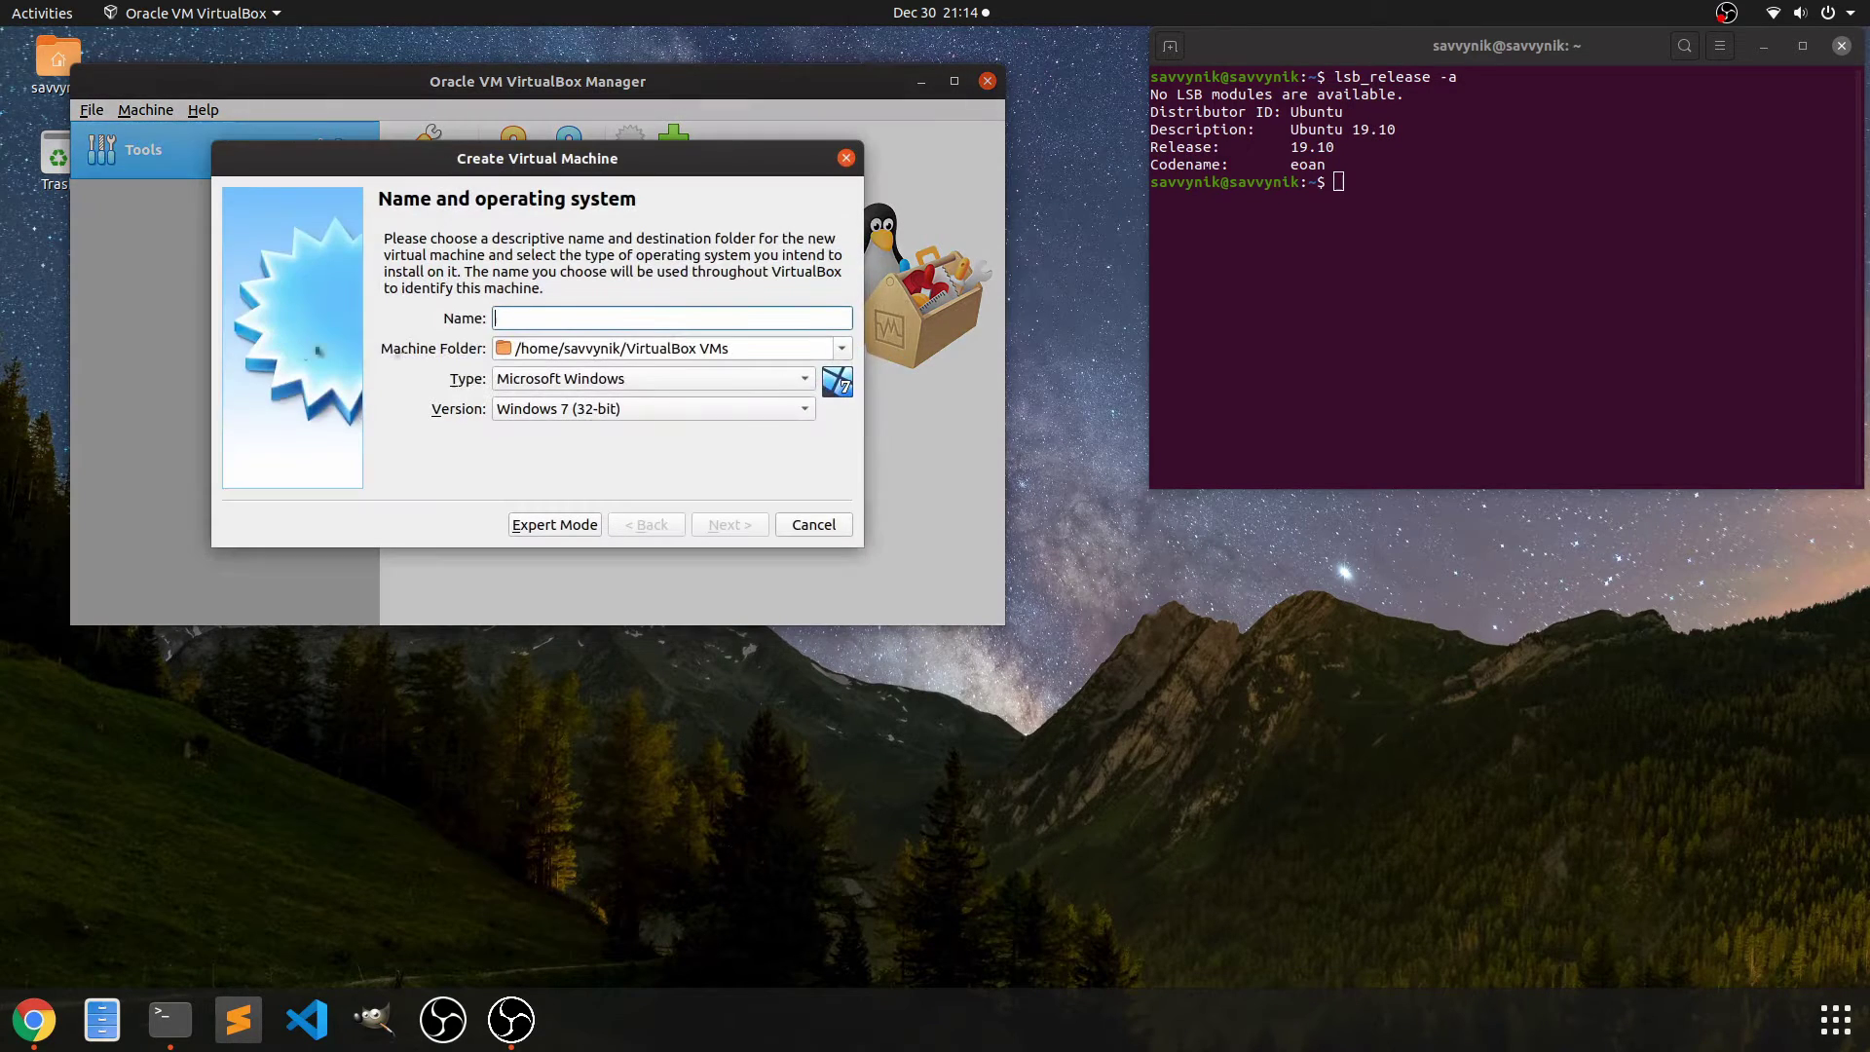
{"action": "left_click_drag", "start_coordinate": [685, 159], "coordinate": [755, 172]}
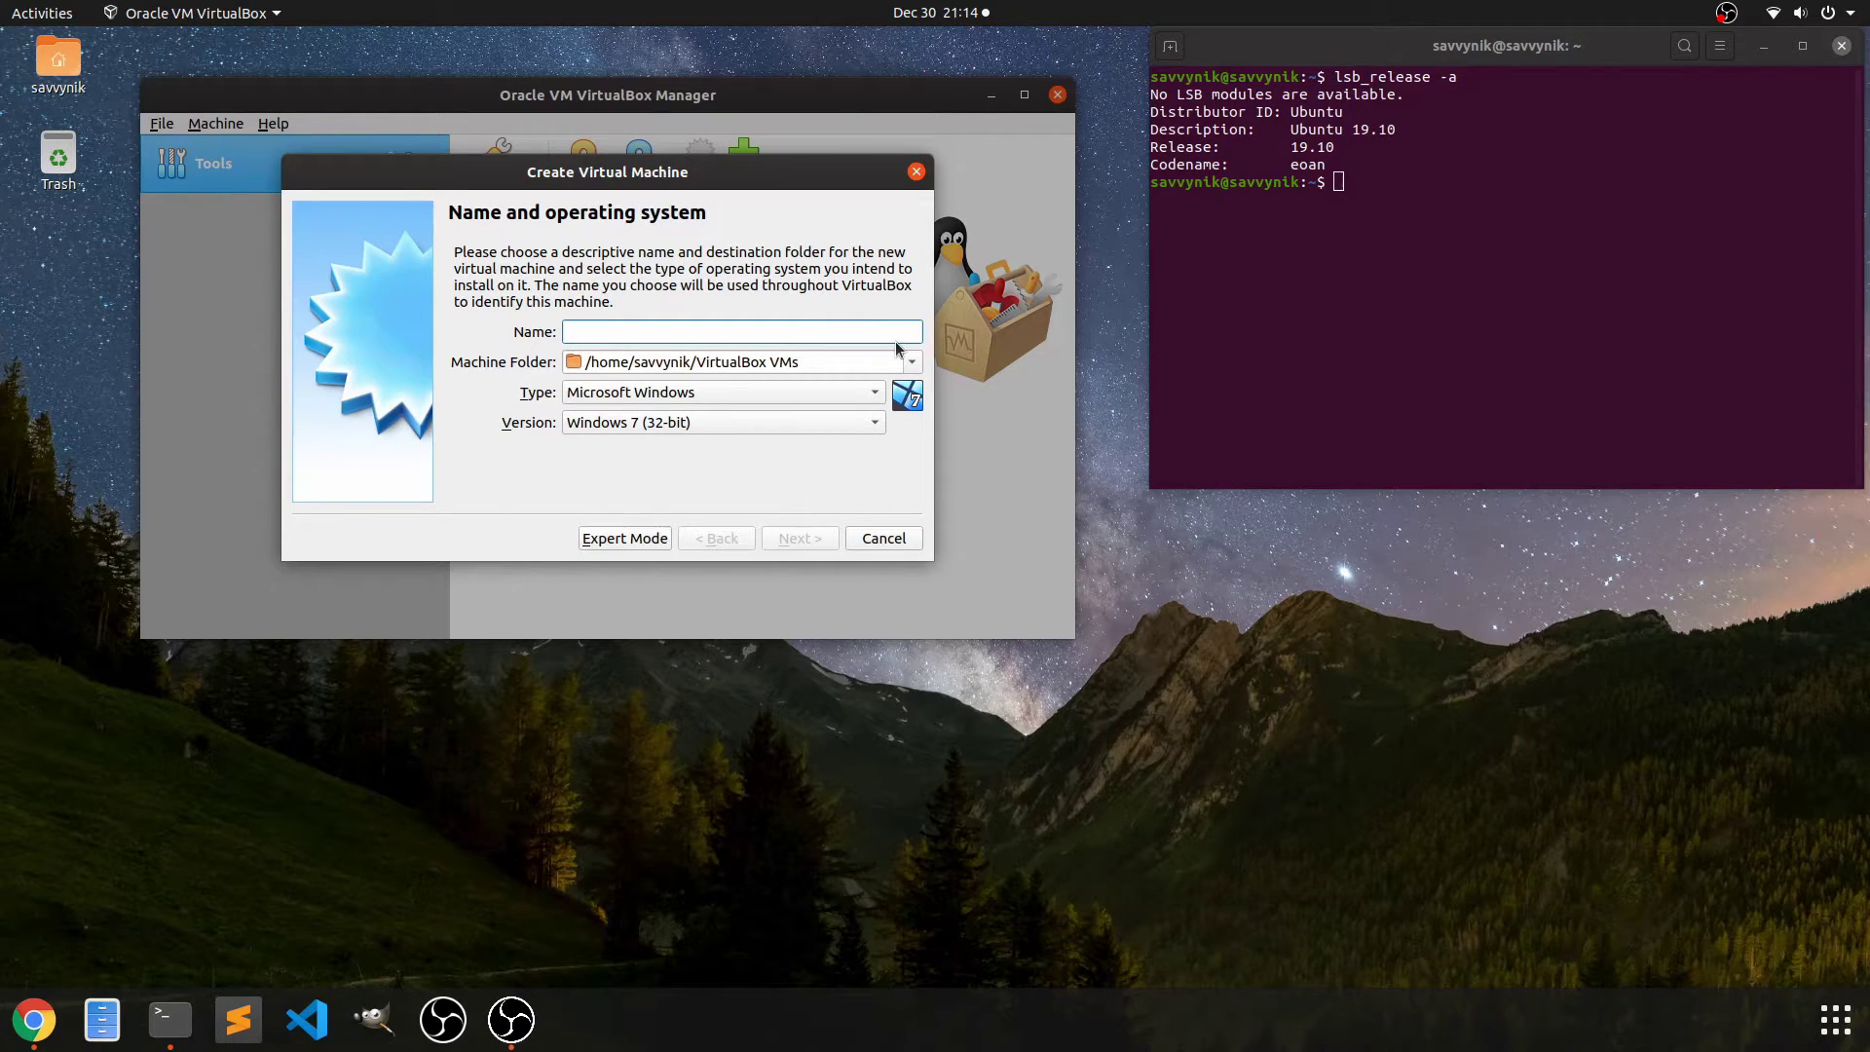
{"action": "type", "text": "UbuntuLinux"}
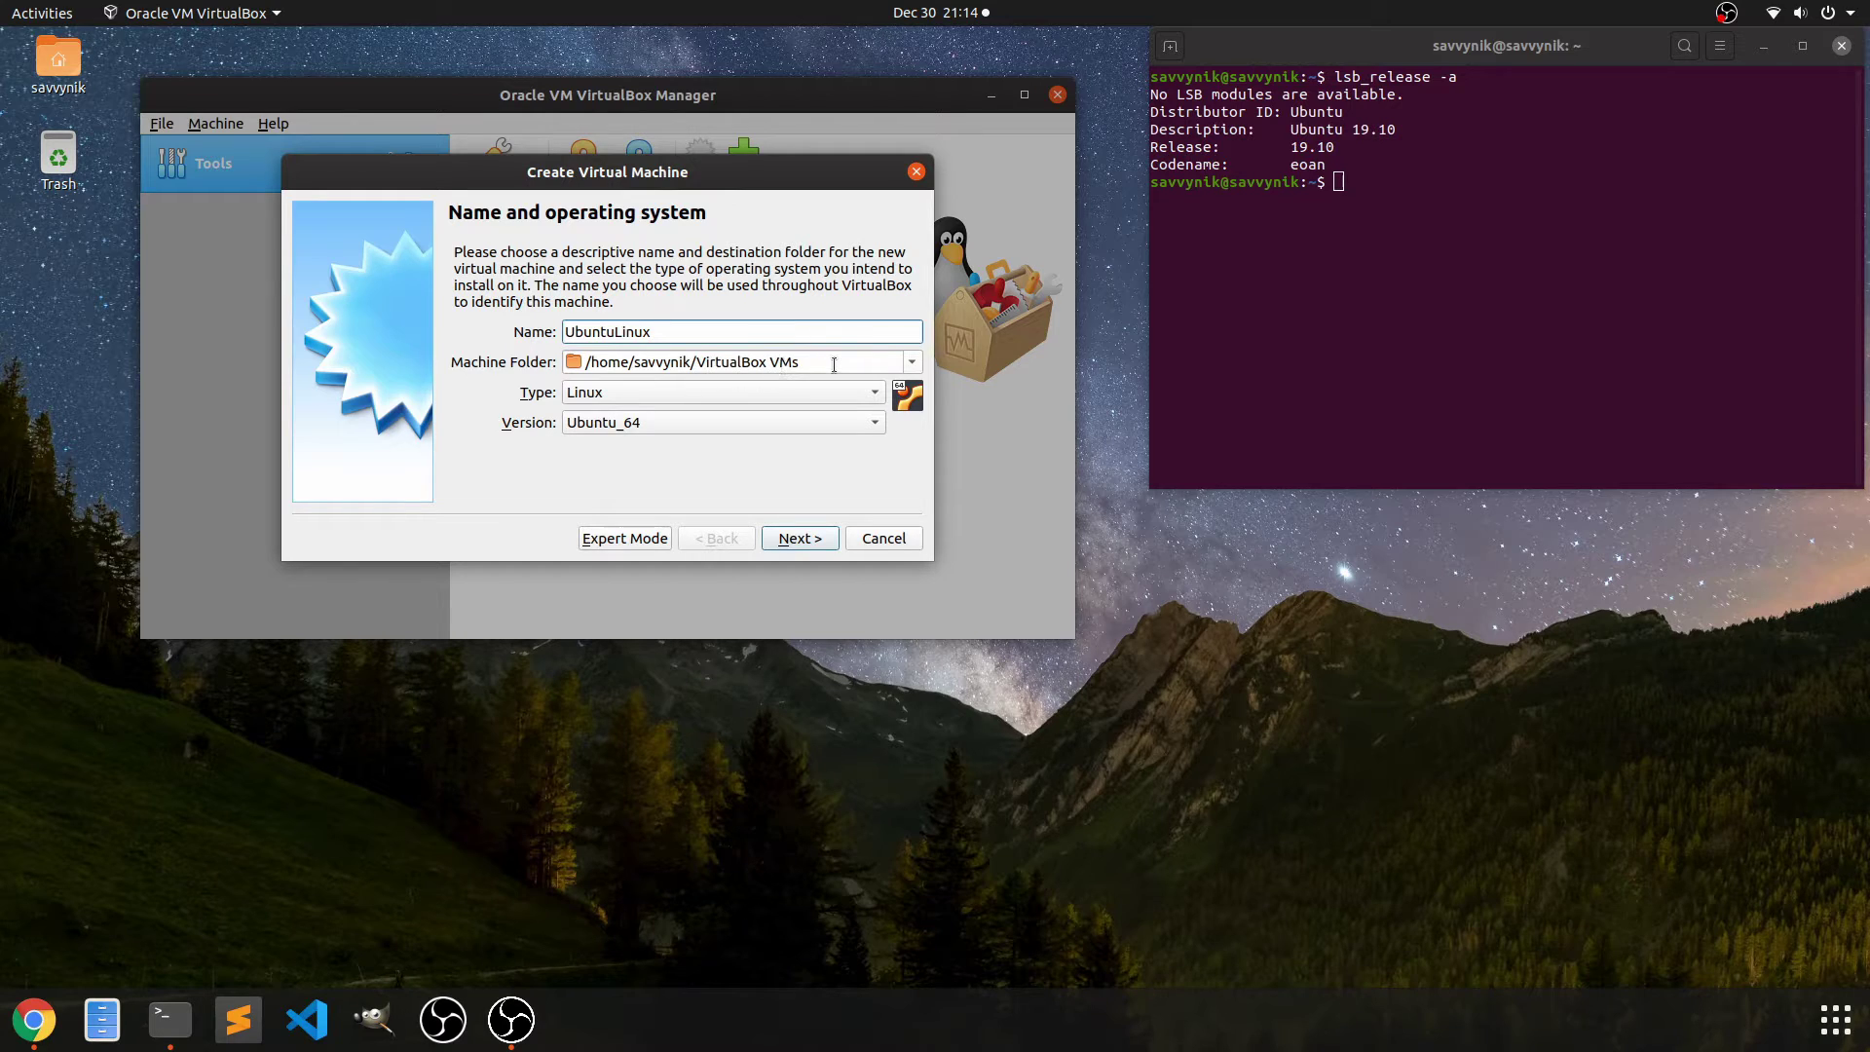
{"action": "left_click", "coordinate": [594, 395]}
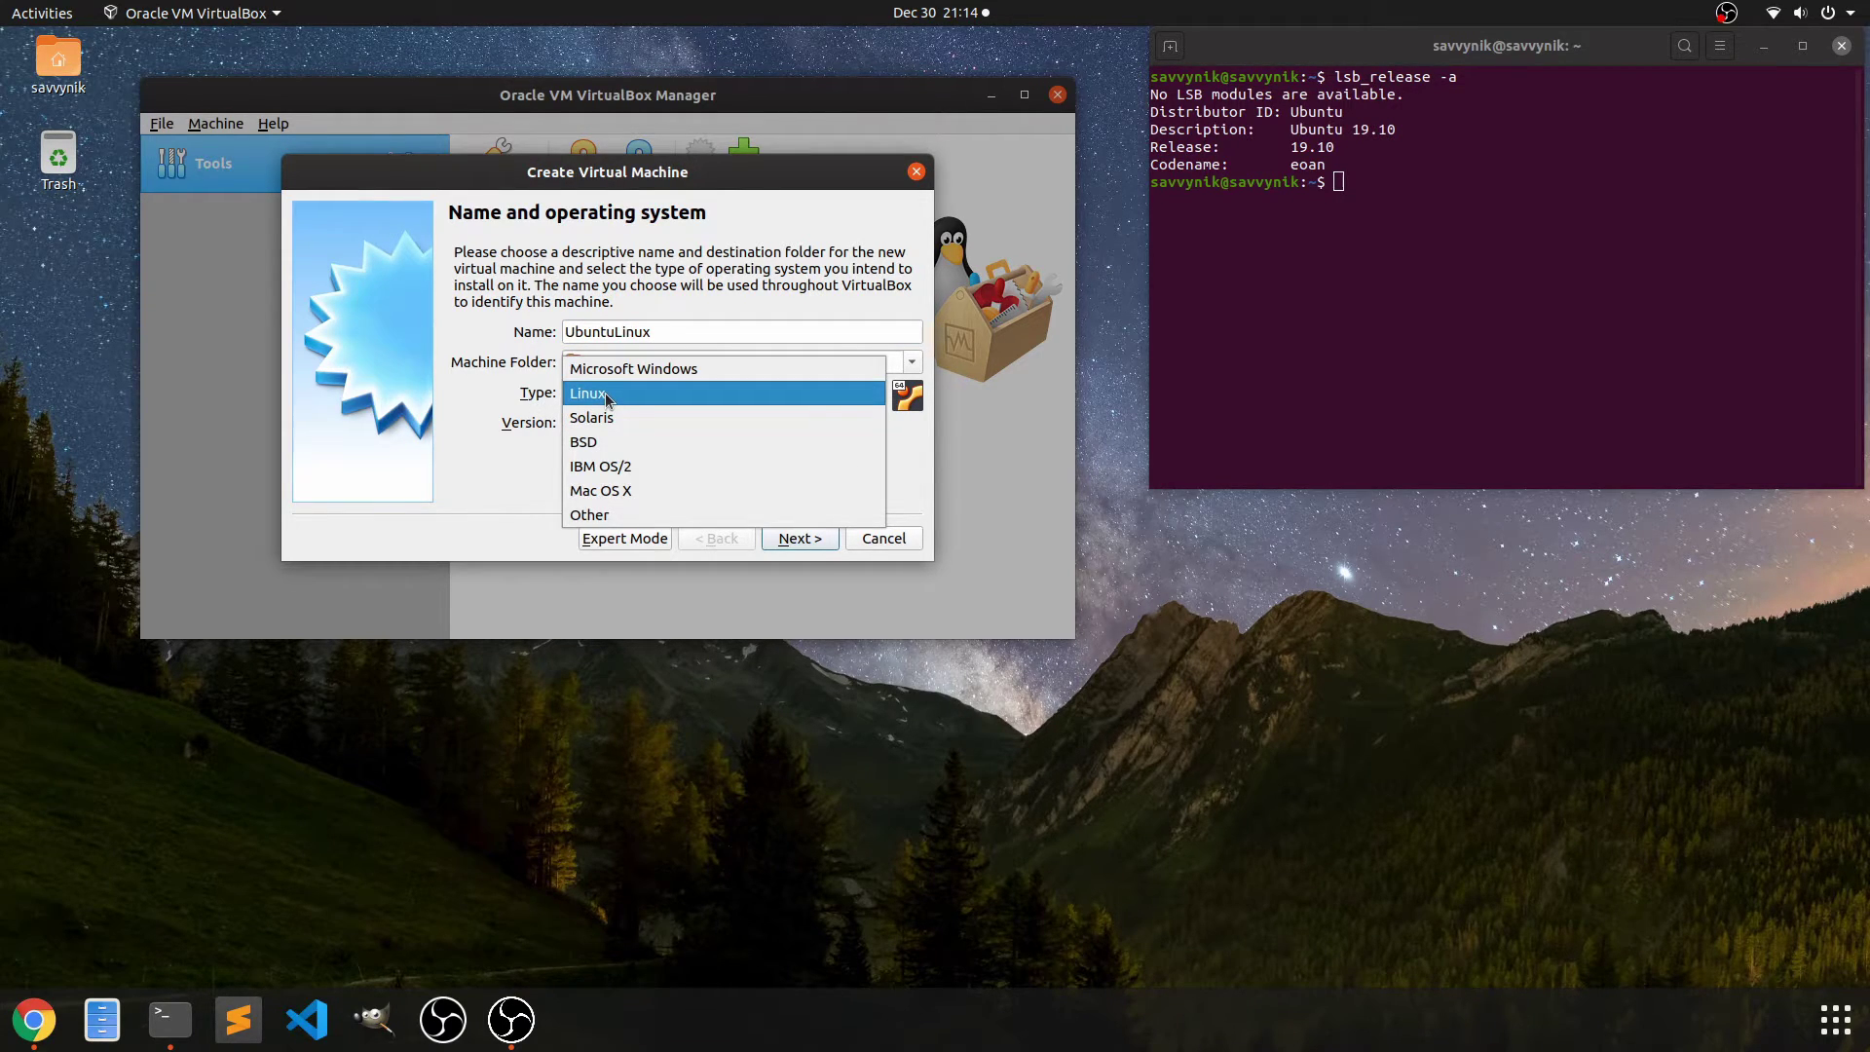
{"action": "left_click", "coordinate": [605, 393]}
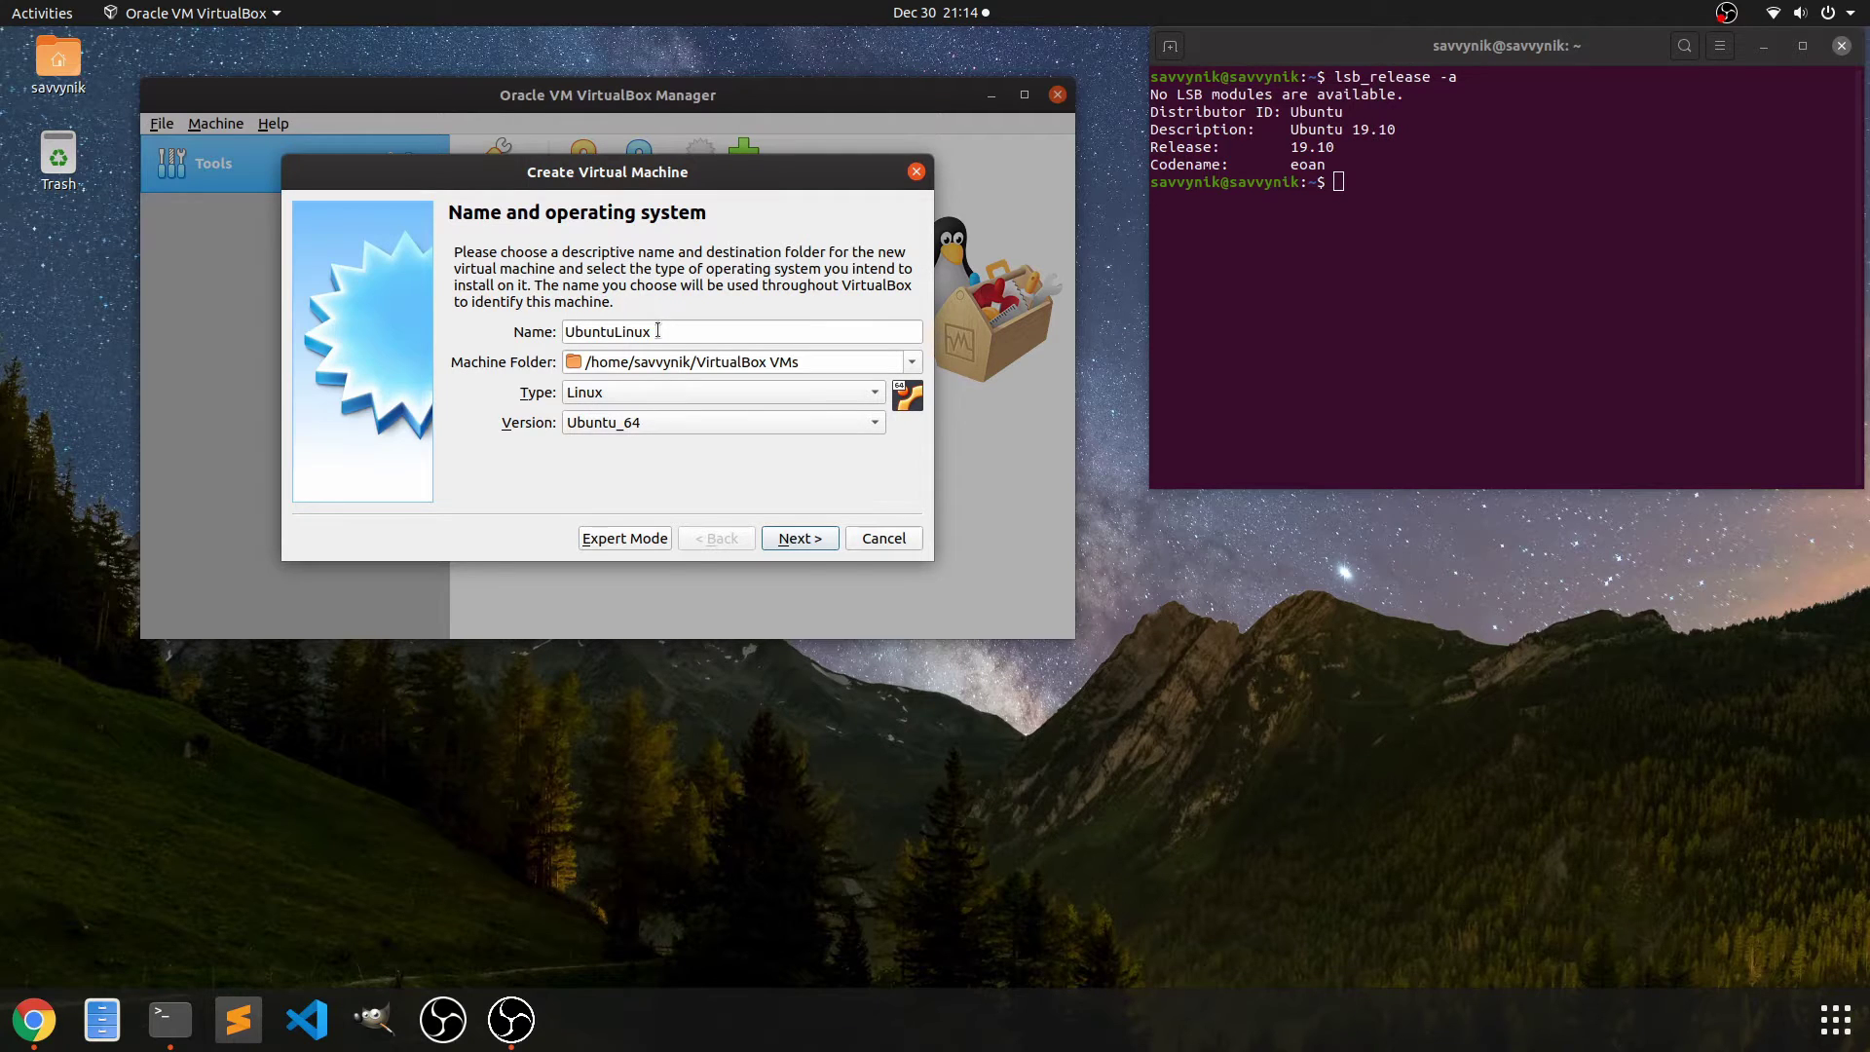
{"action": "left_click", "coordinate": [592, 425]}
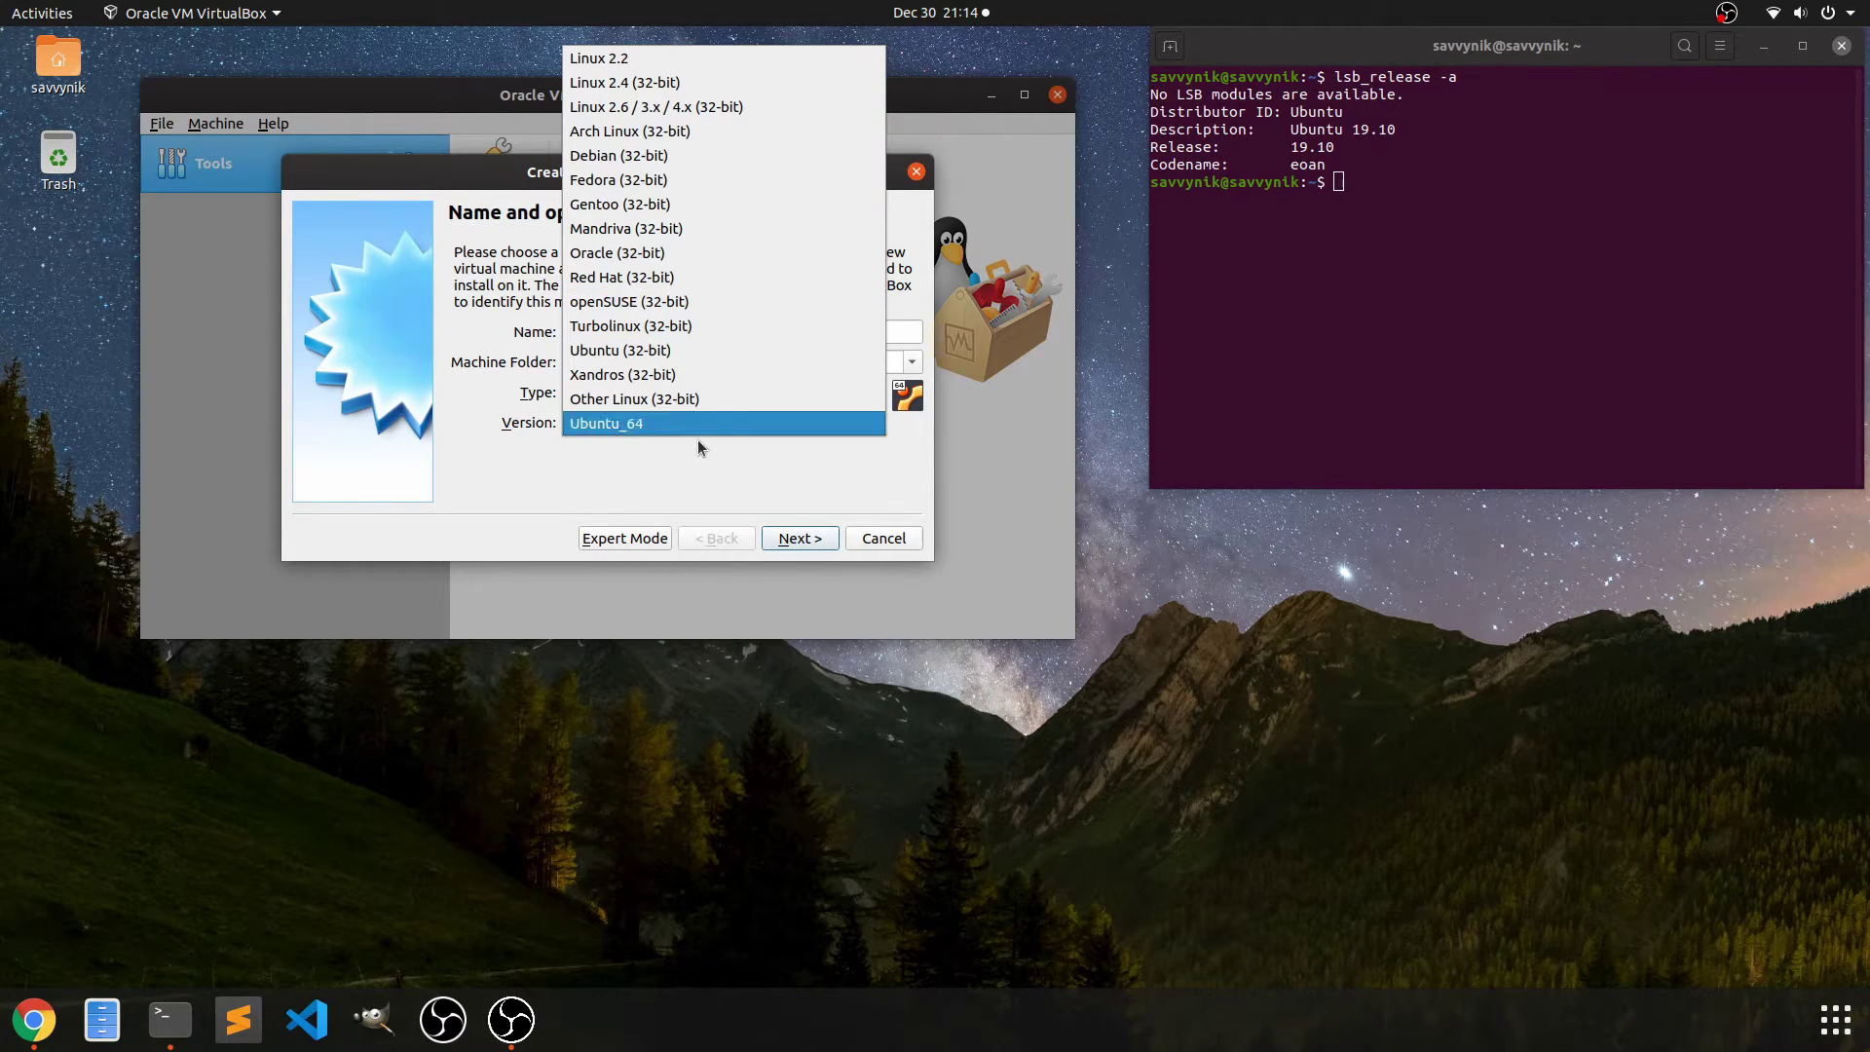
{"action": "left_click", "coordinate": [640, 423]}
- Give the machine 8192 MB of memory
{"action": "left_click", "coordinate": [796, 540]}
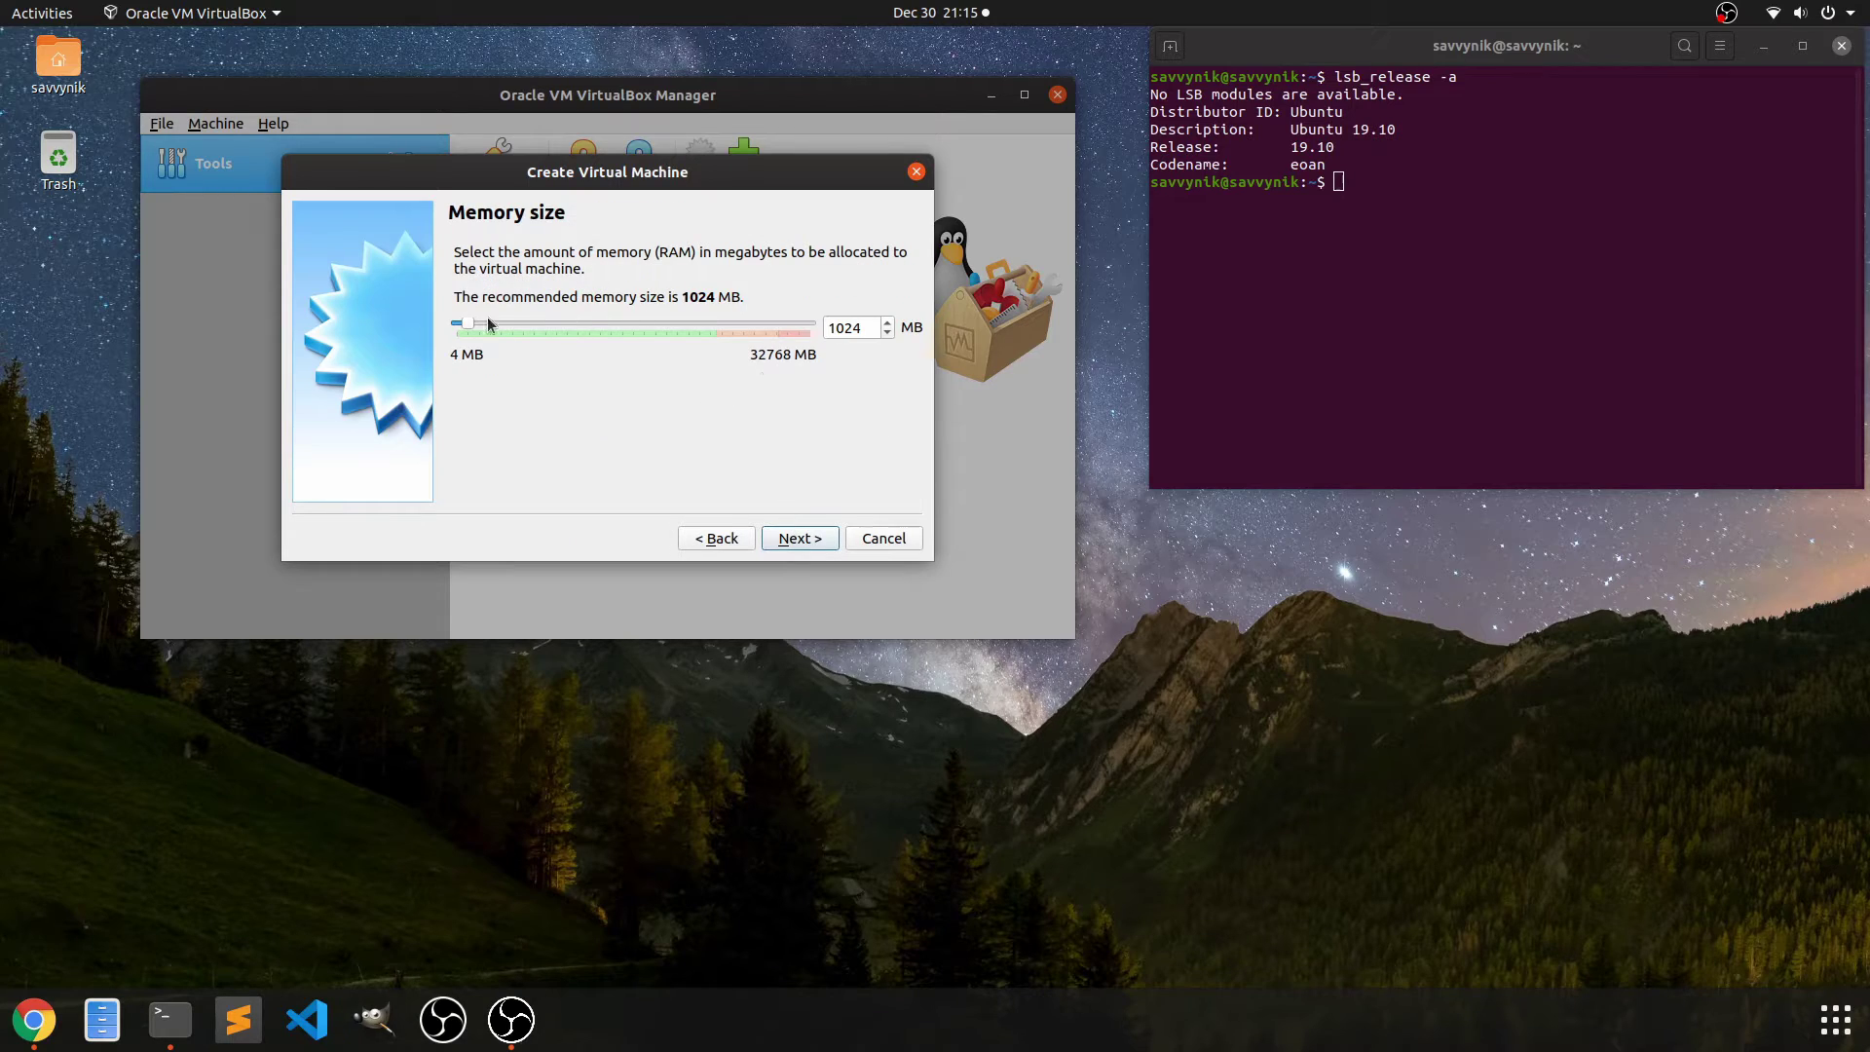
{"action": "left_click_drag", "start_coordinate": [468, 328], "coordinate": [544, 327]}
{"action": "left_click_drag", "start_coordinate": [648, 177], "coordinate": [777, 275]}
{"action": "left_click", "coordinate": [906, 638]}
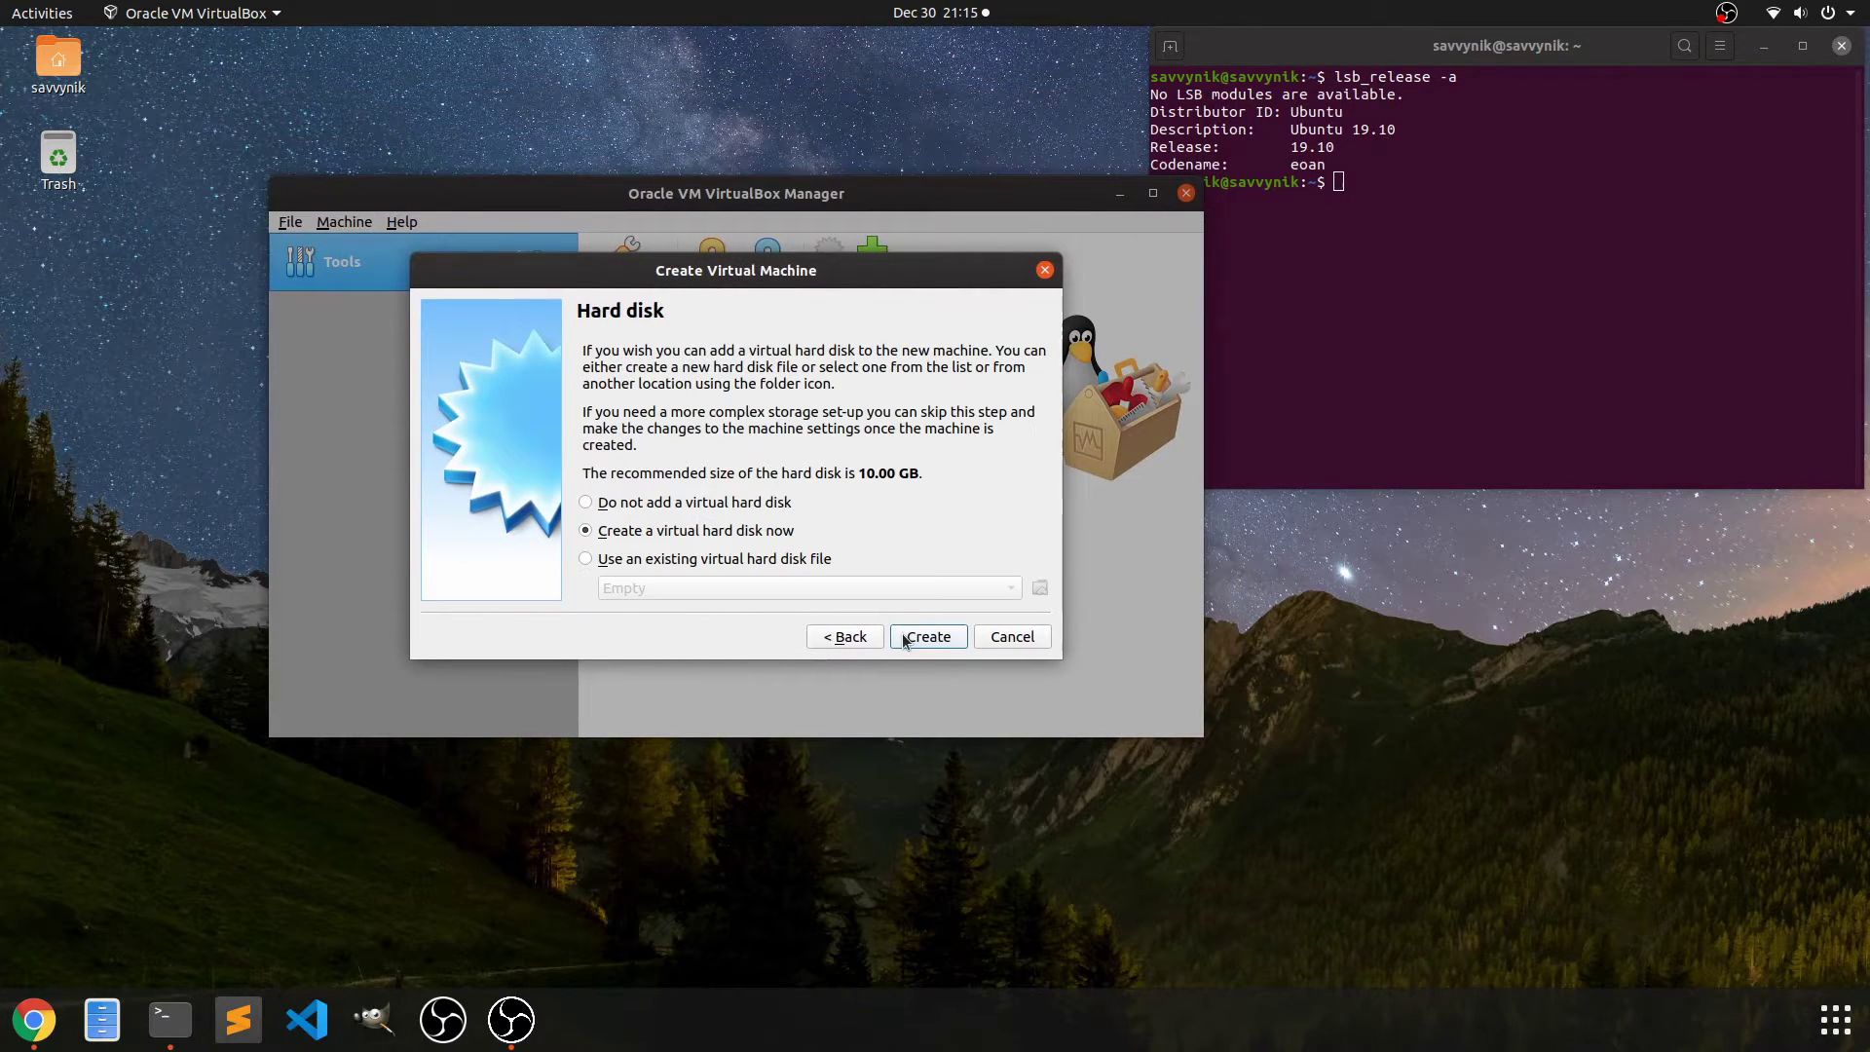
- Create a dynamically allocated 32 GB VDI hard disk to finish the machine
{"action": "triple_click", "coordinate": [789, 467]}
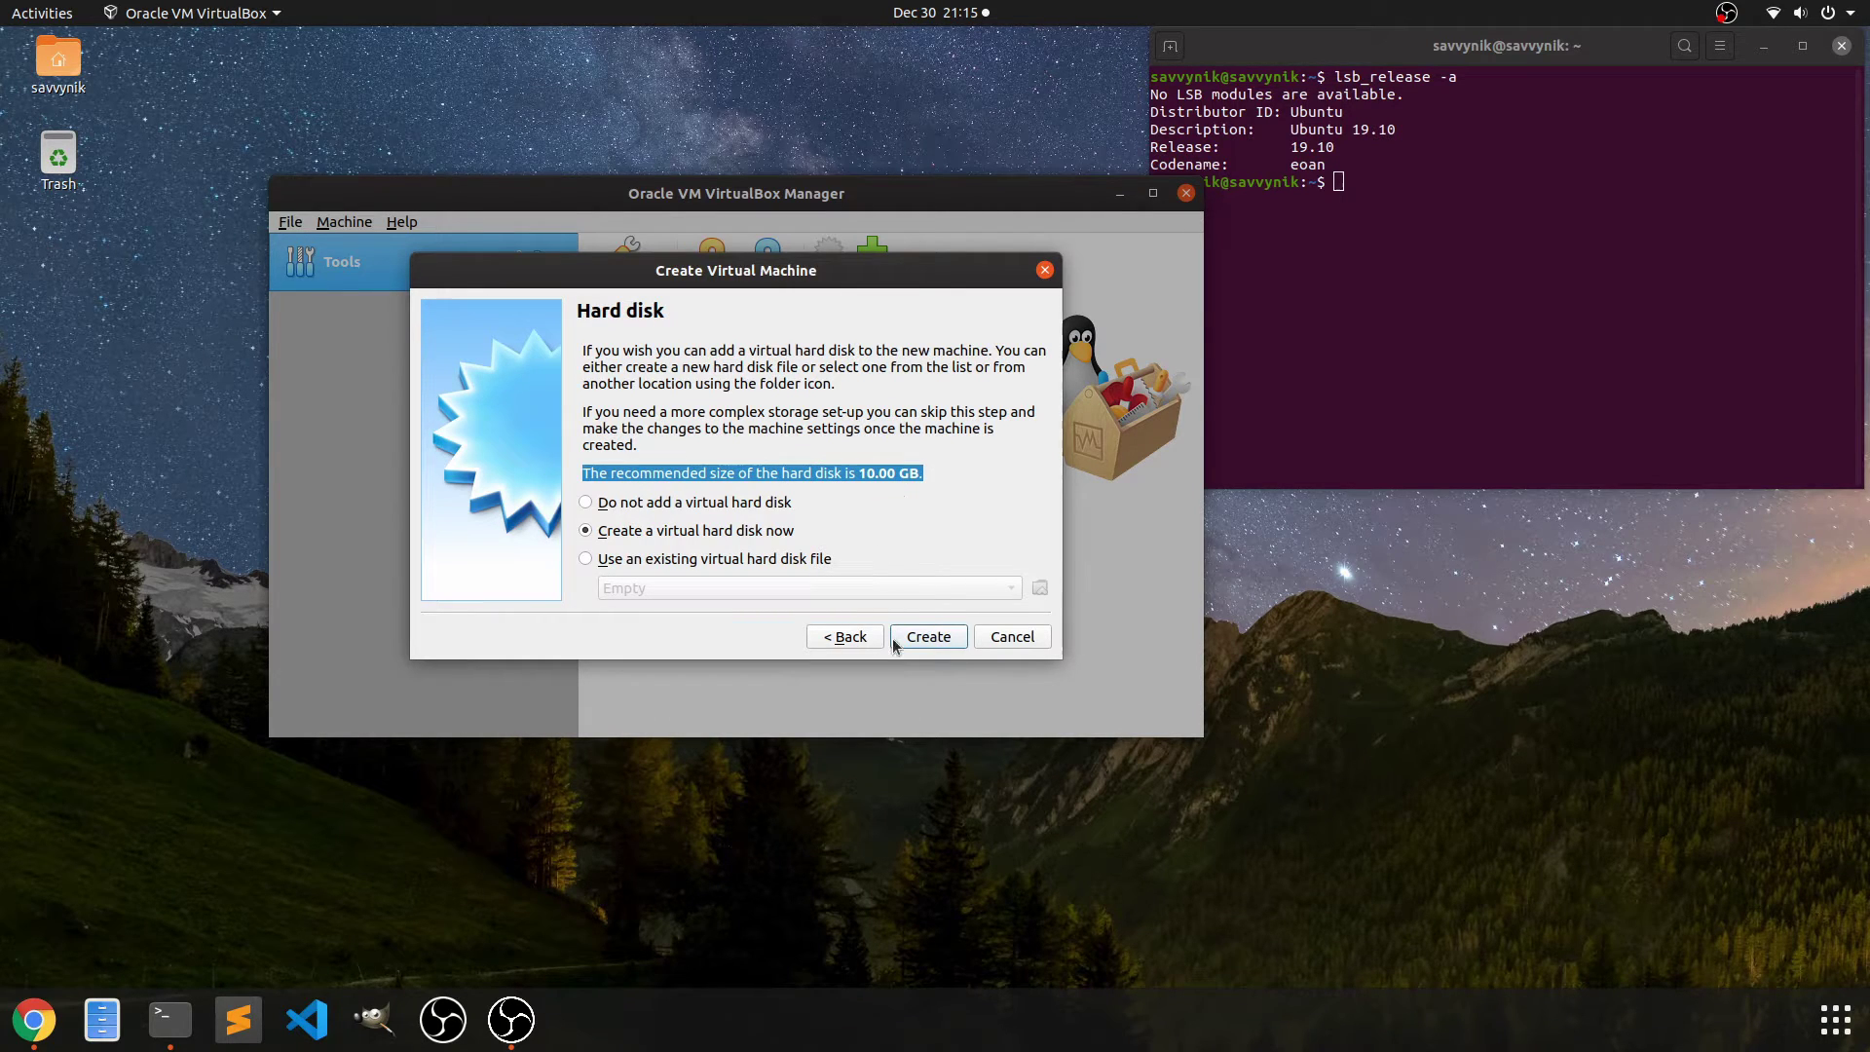
{"action": "triple_click", "coordinate": [879, 472]}
{"action": "left_click", "coordinate": [938, 641]}
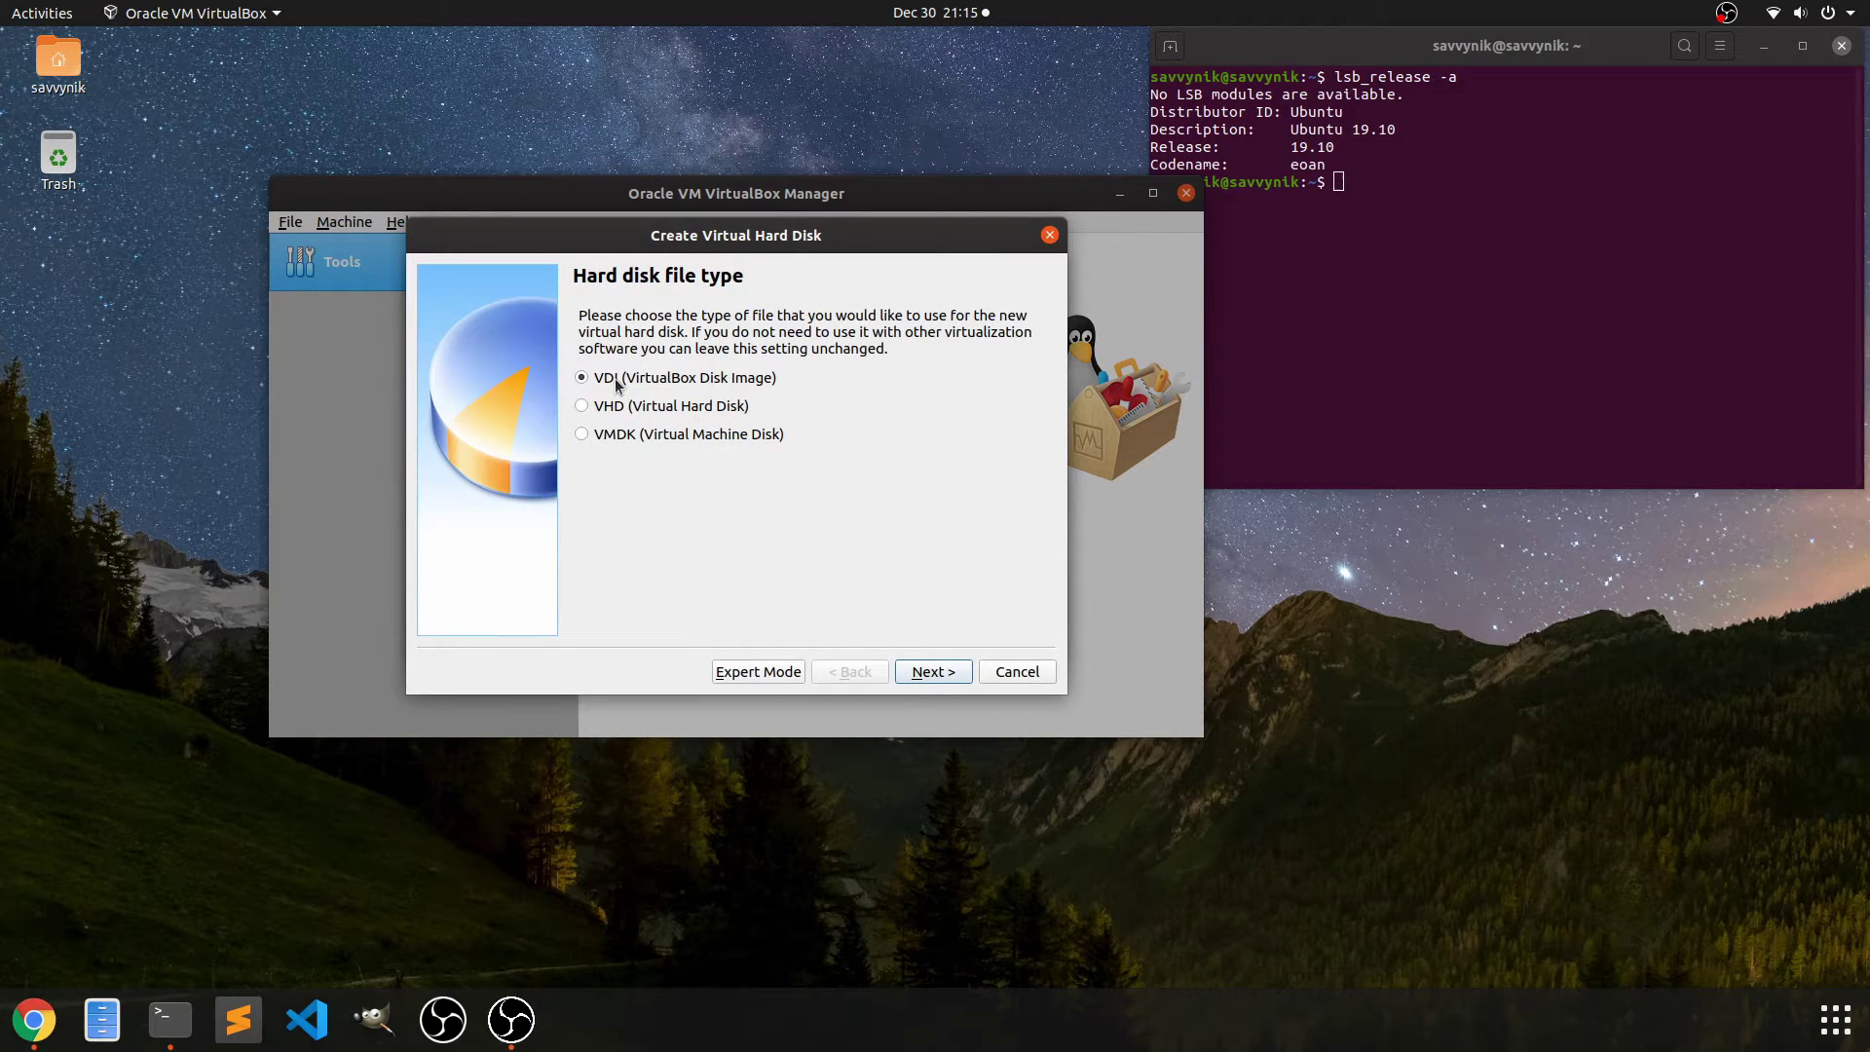
{"action": "left_click", "coordinate": [933, 677]}
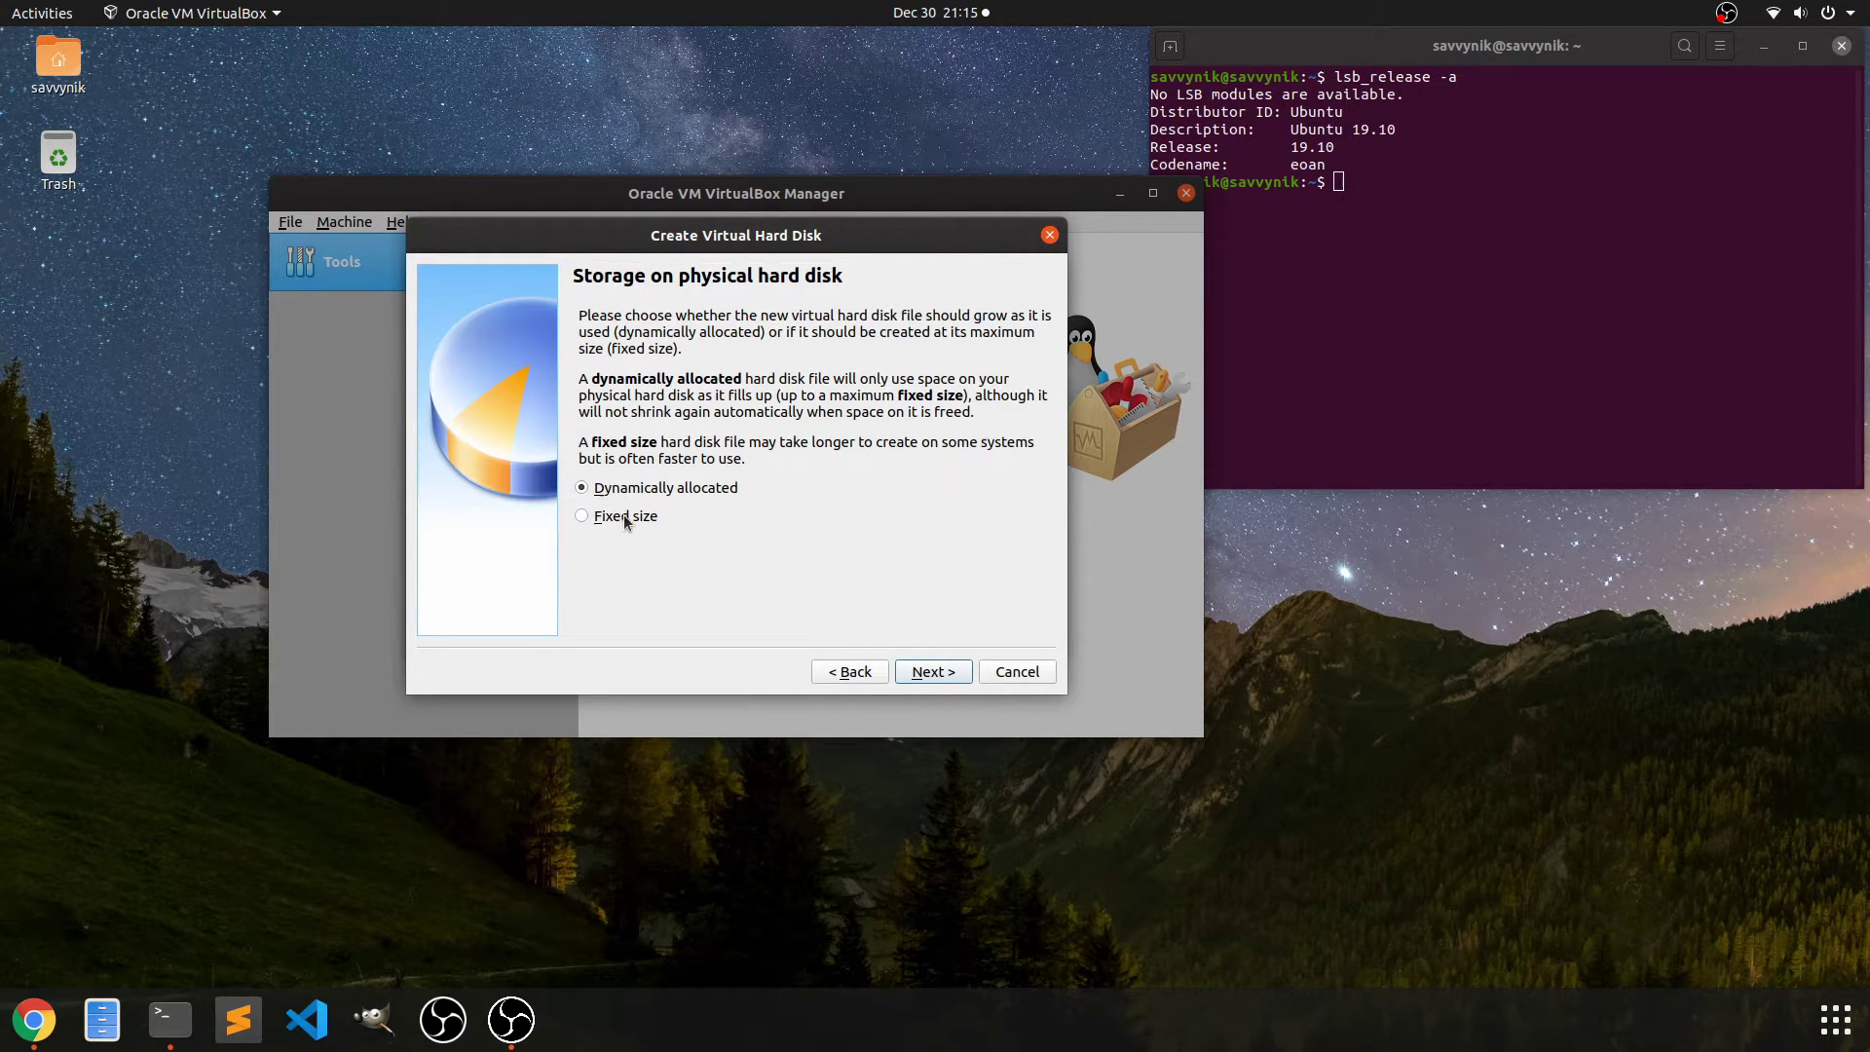
{"action": "left_click", "coordinate": [938, 672]}
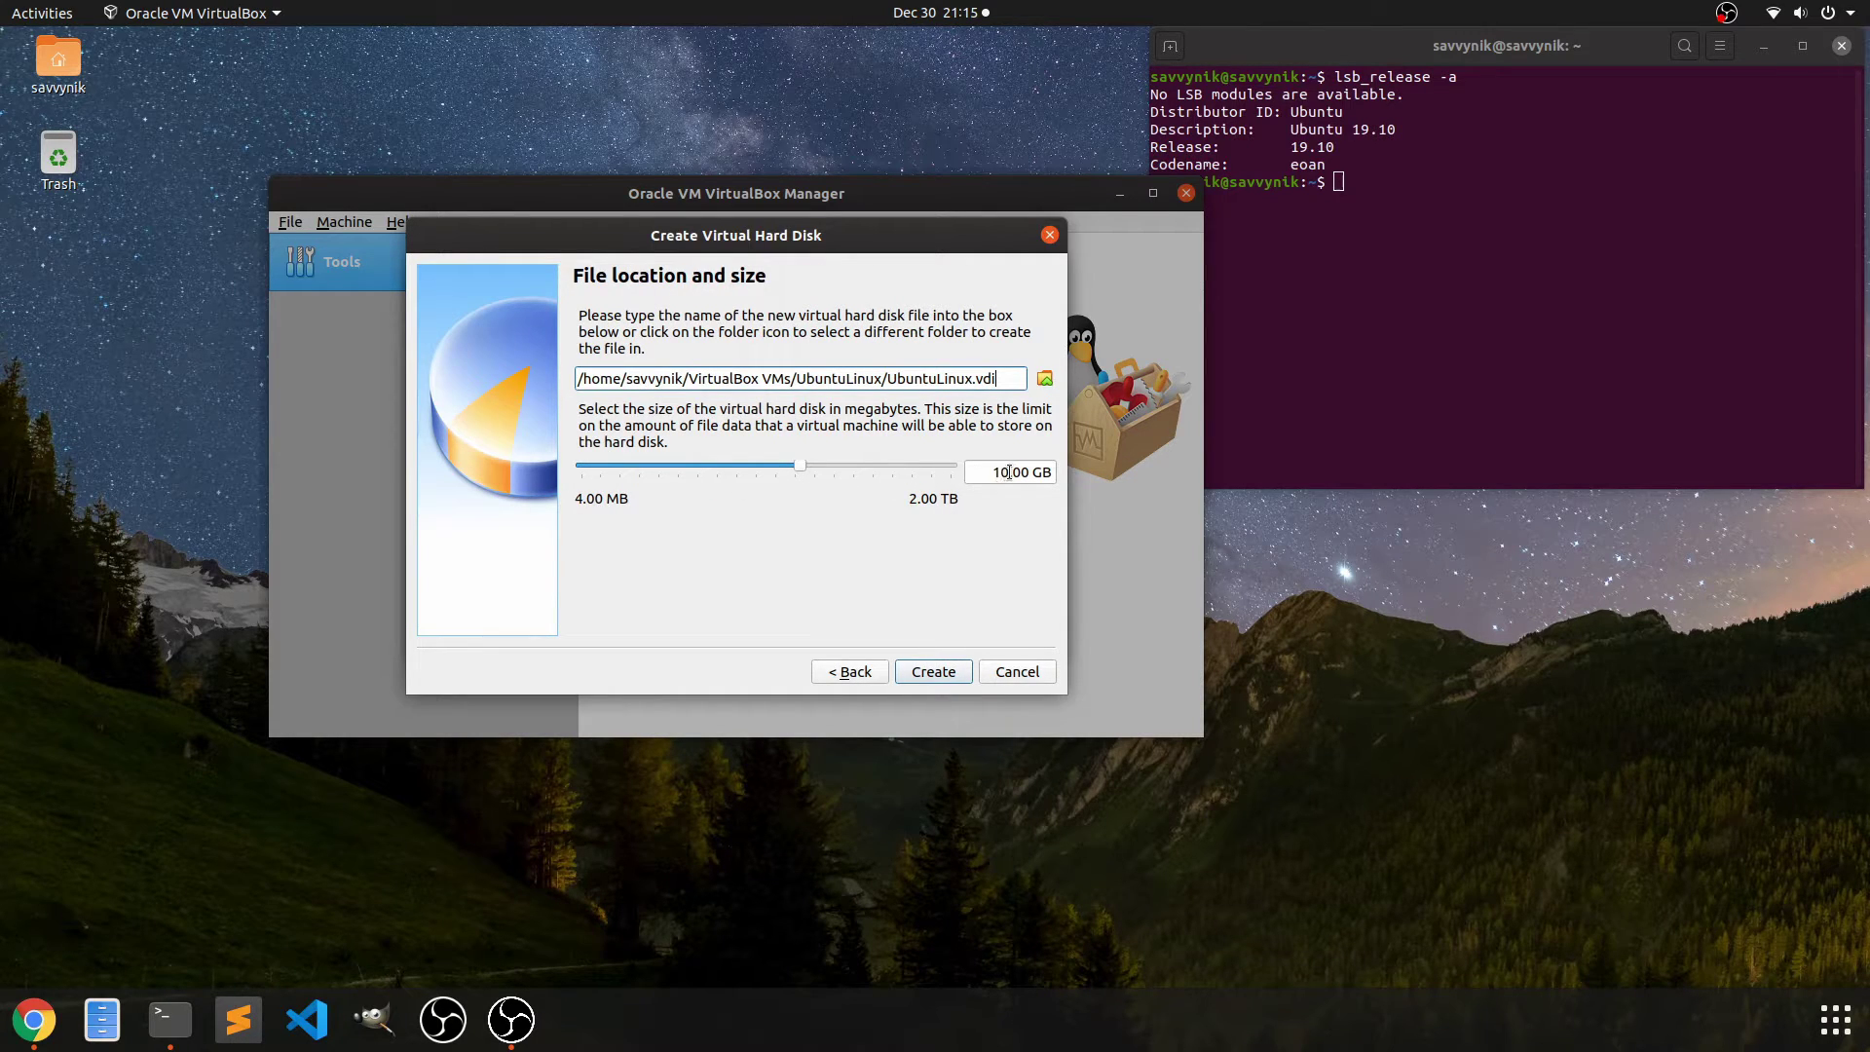
{"action": "left_click_drag", "start_coordinate": [1009, 473], "coordinate": [977, 474]}
{"action": "type", "text": "32"}
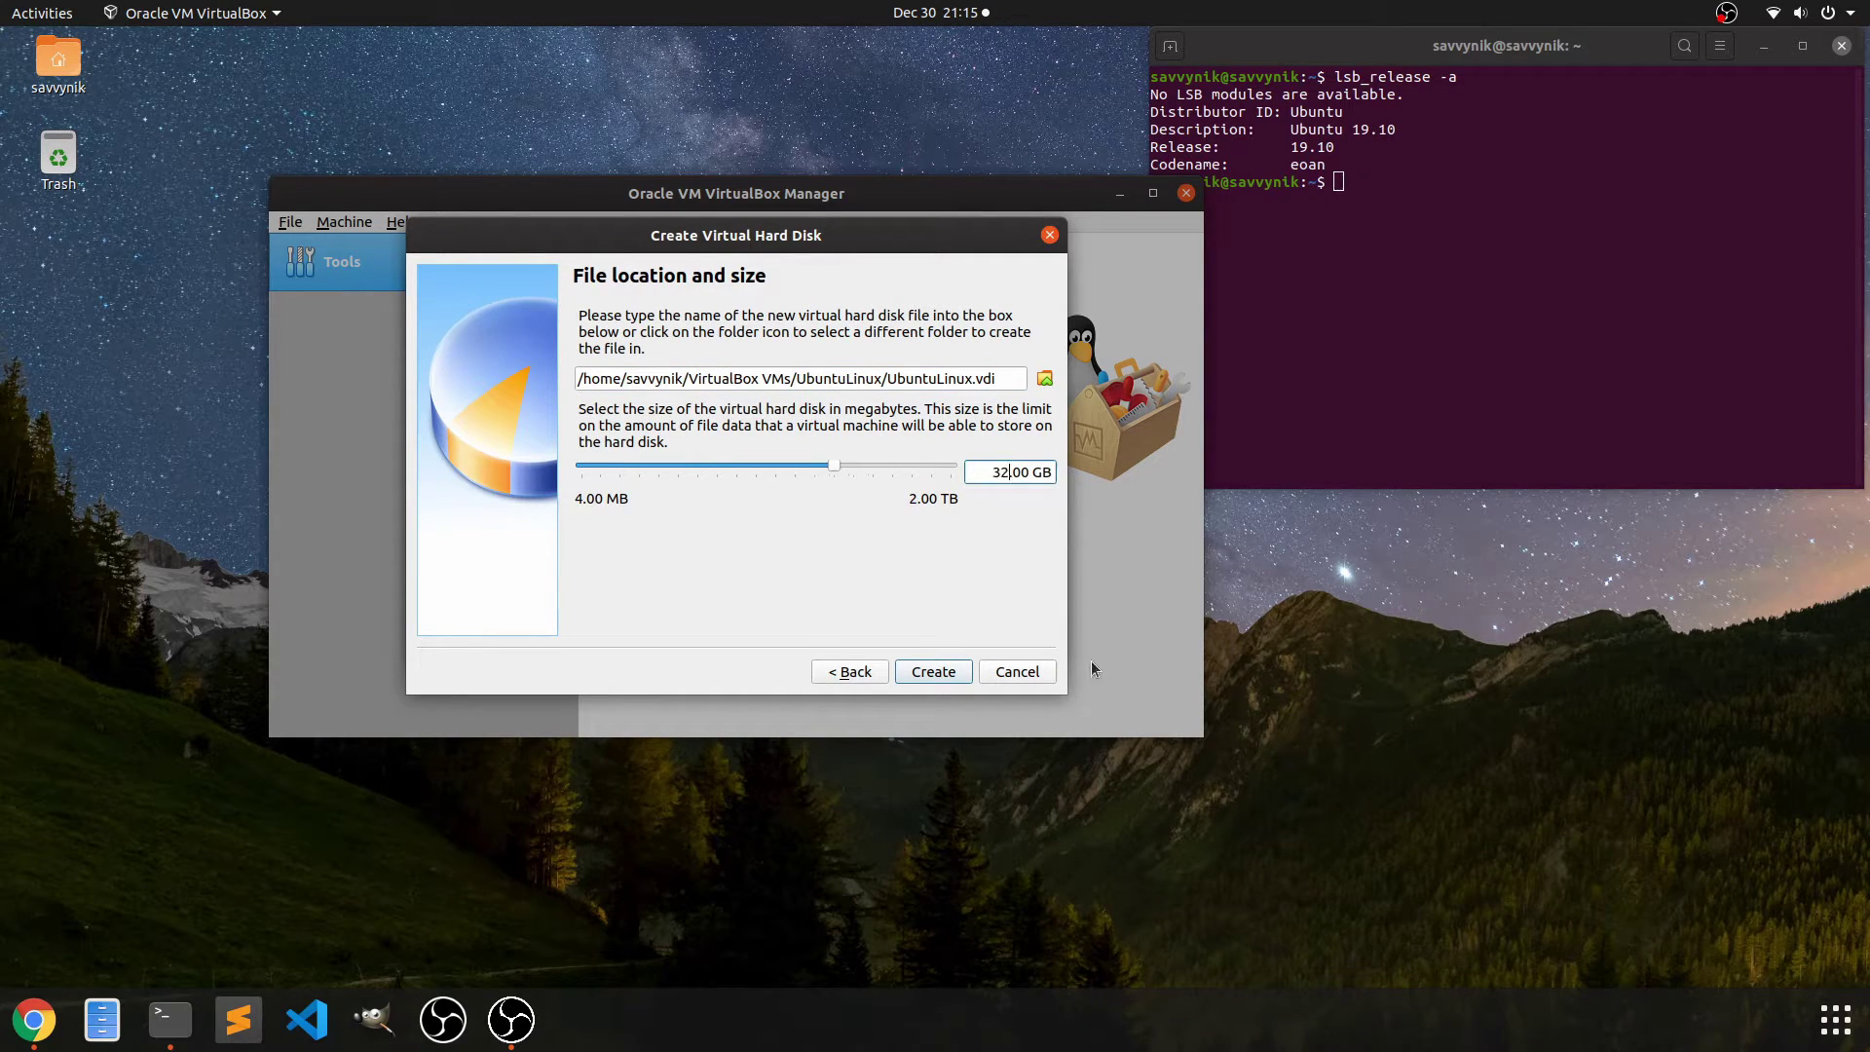
{"action": "left_click", "coordinate": [935, 672]}
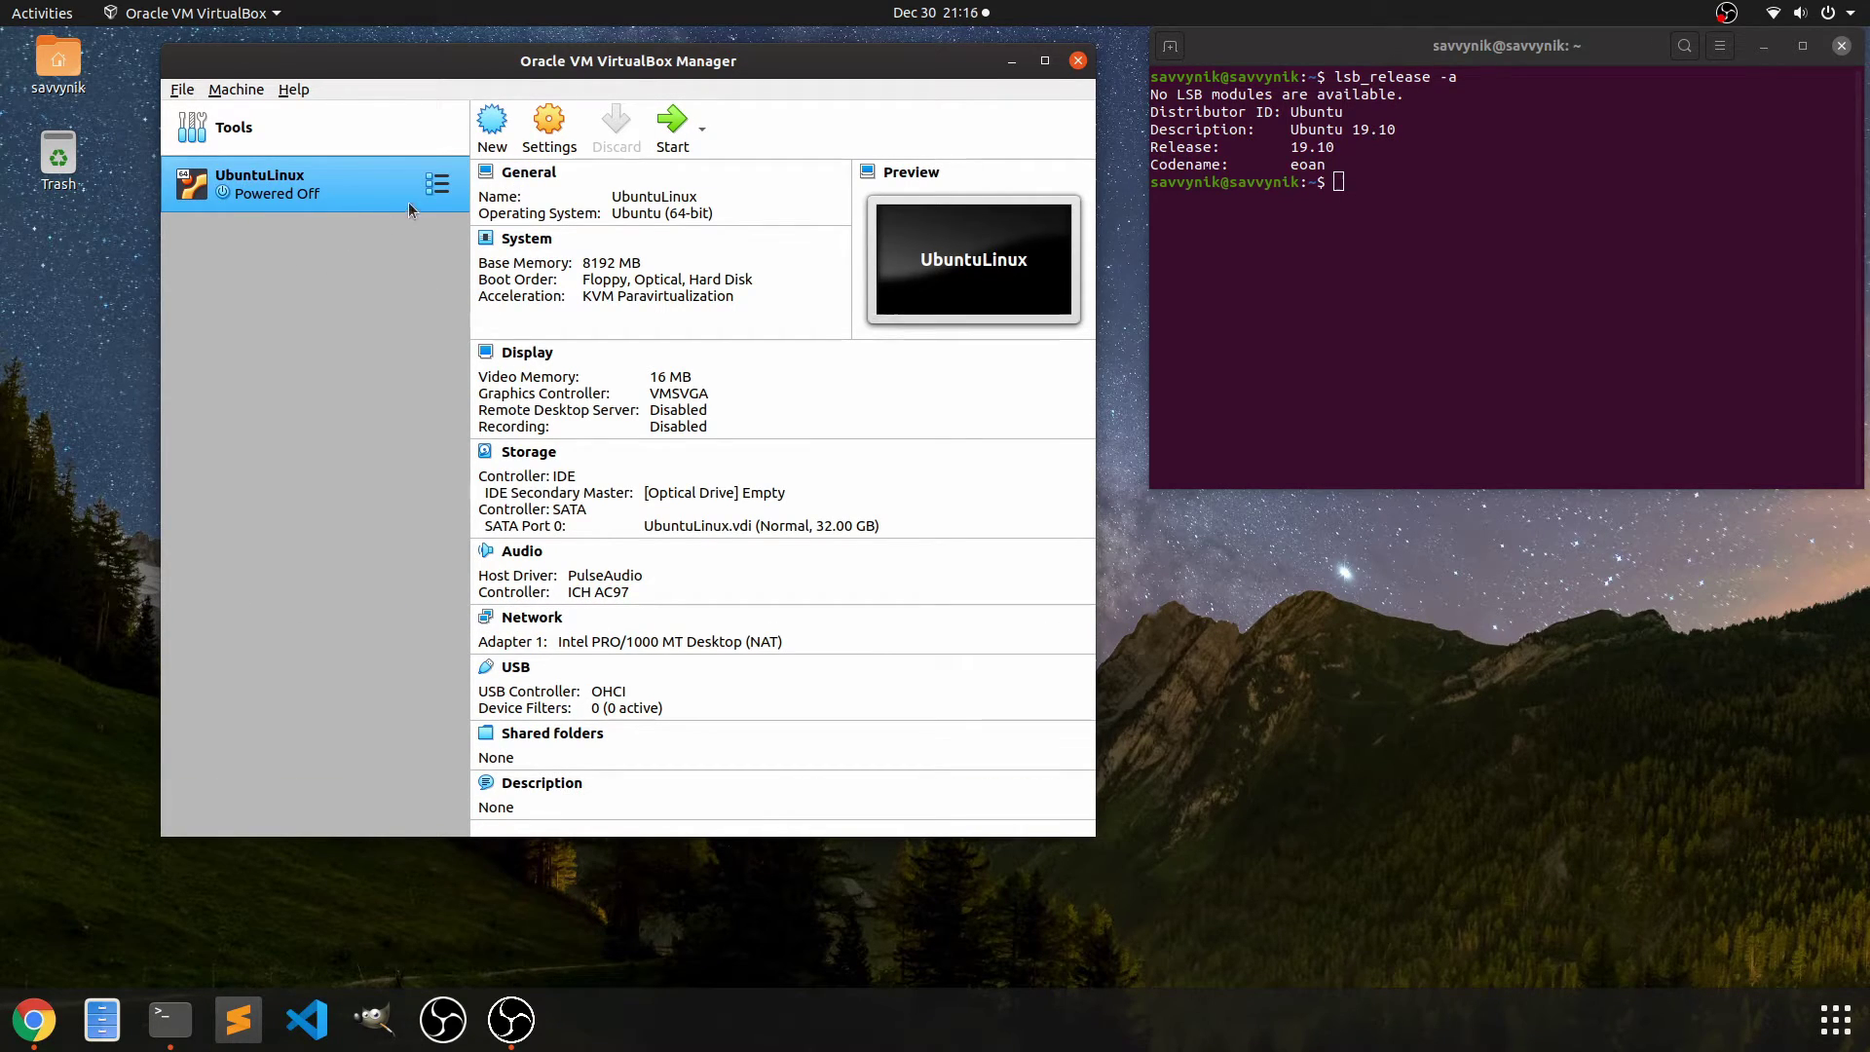
- Search the web for 'ubuntu' and open the official ubuntu.com site
{"action": "left_click", "coordinate": [35, 1020]}
{"action": "left_click", "coordinate": [610, 82]}
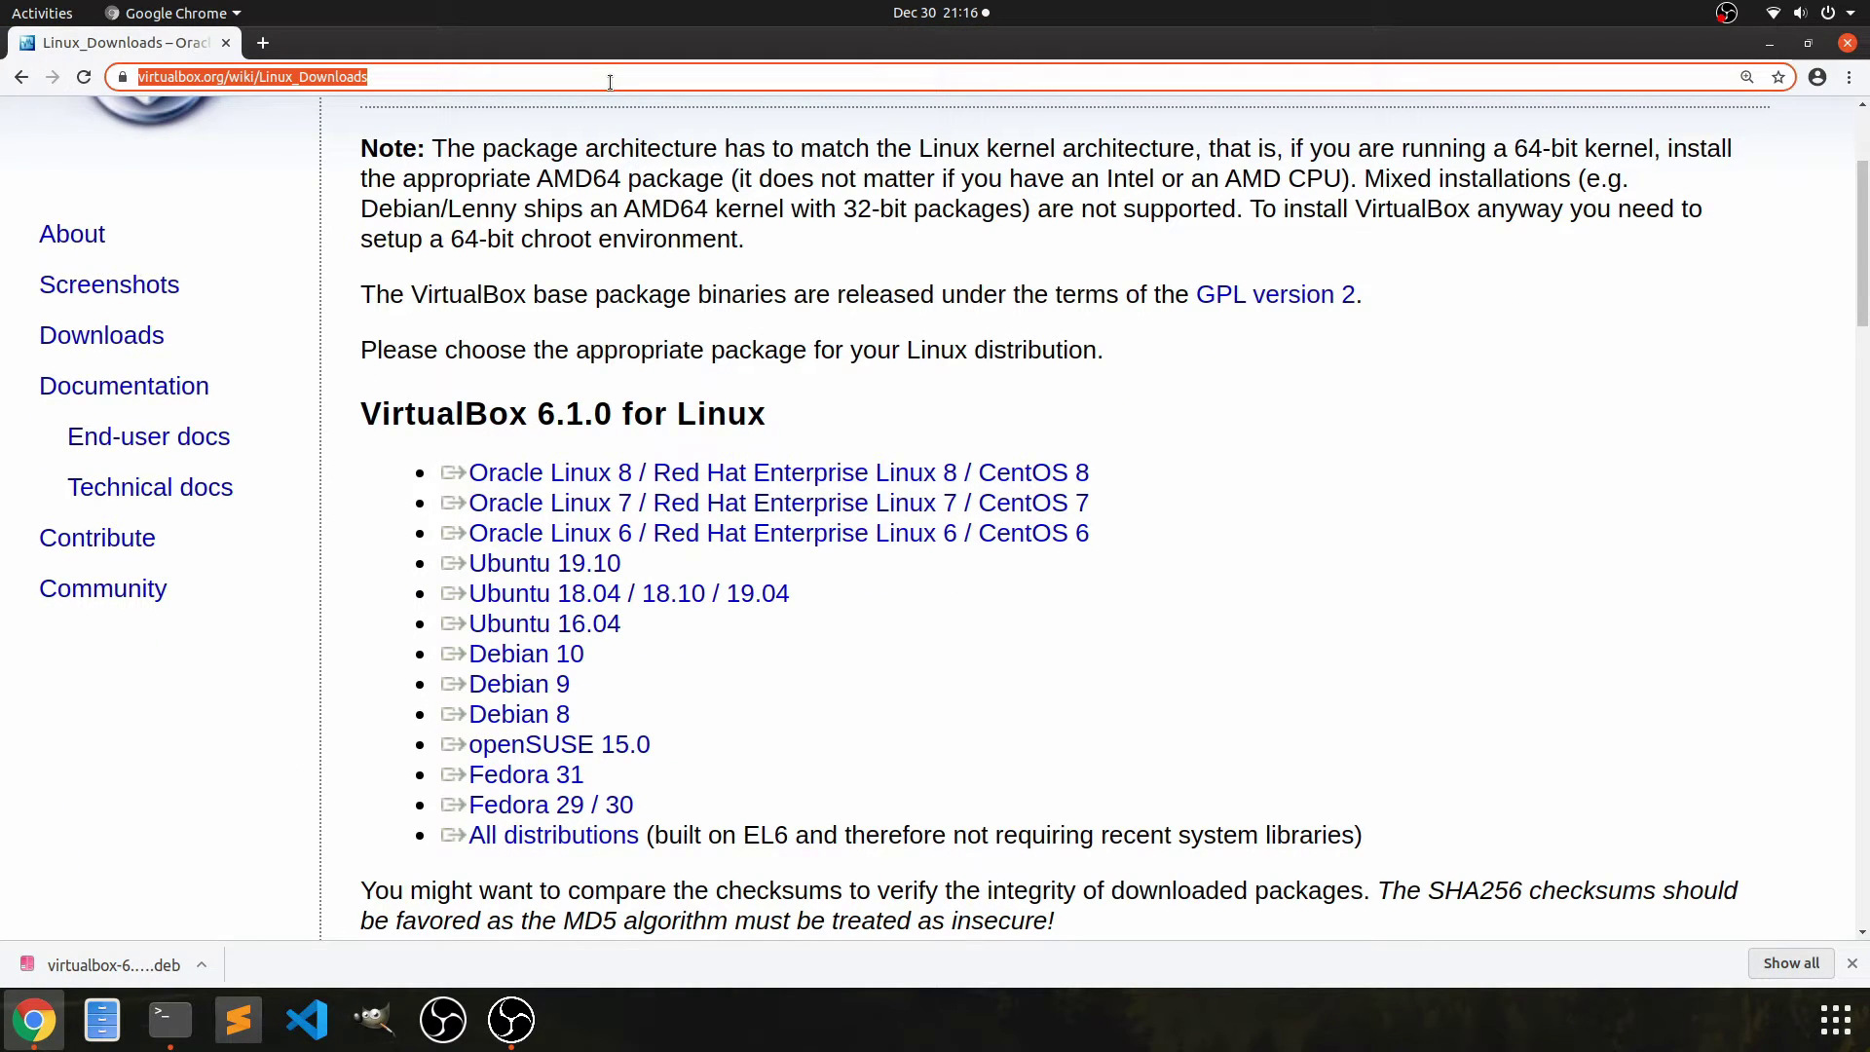
{"action": "type", "text": "u"}
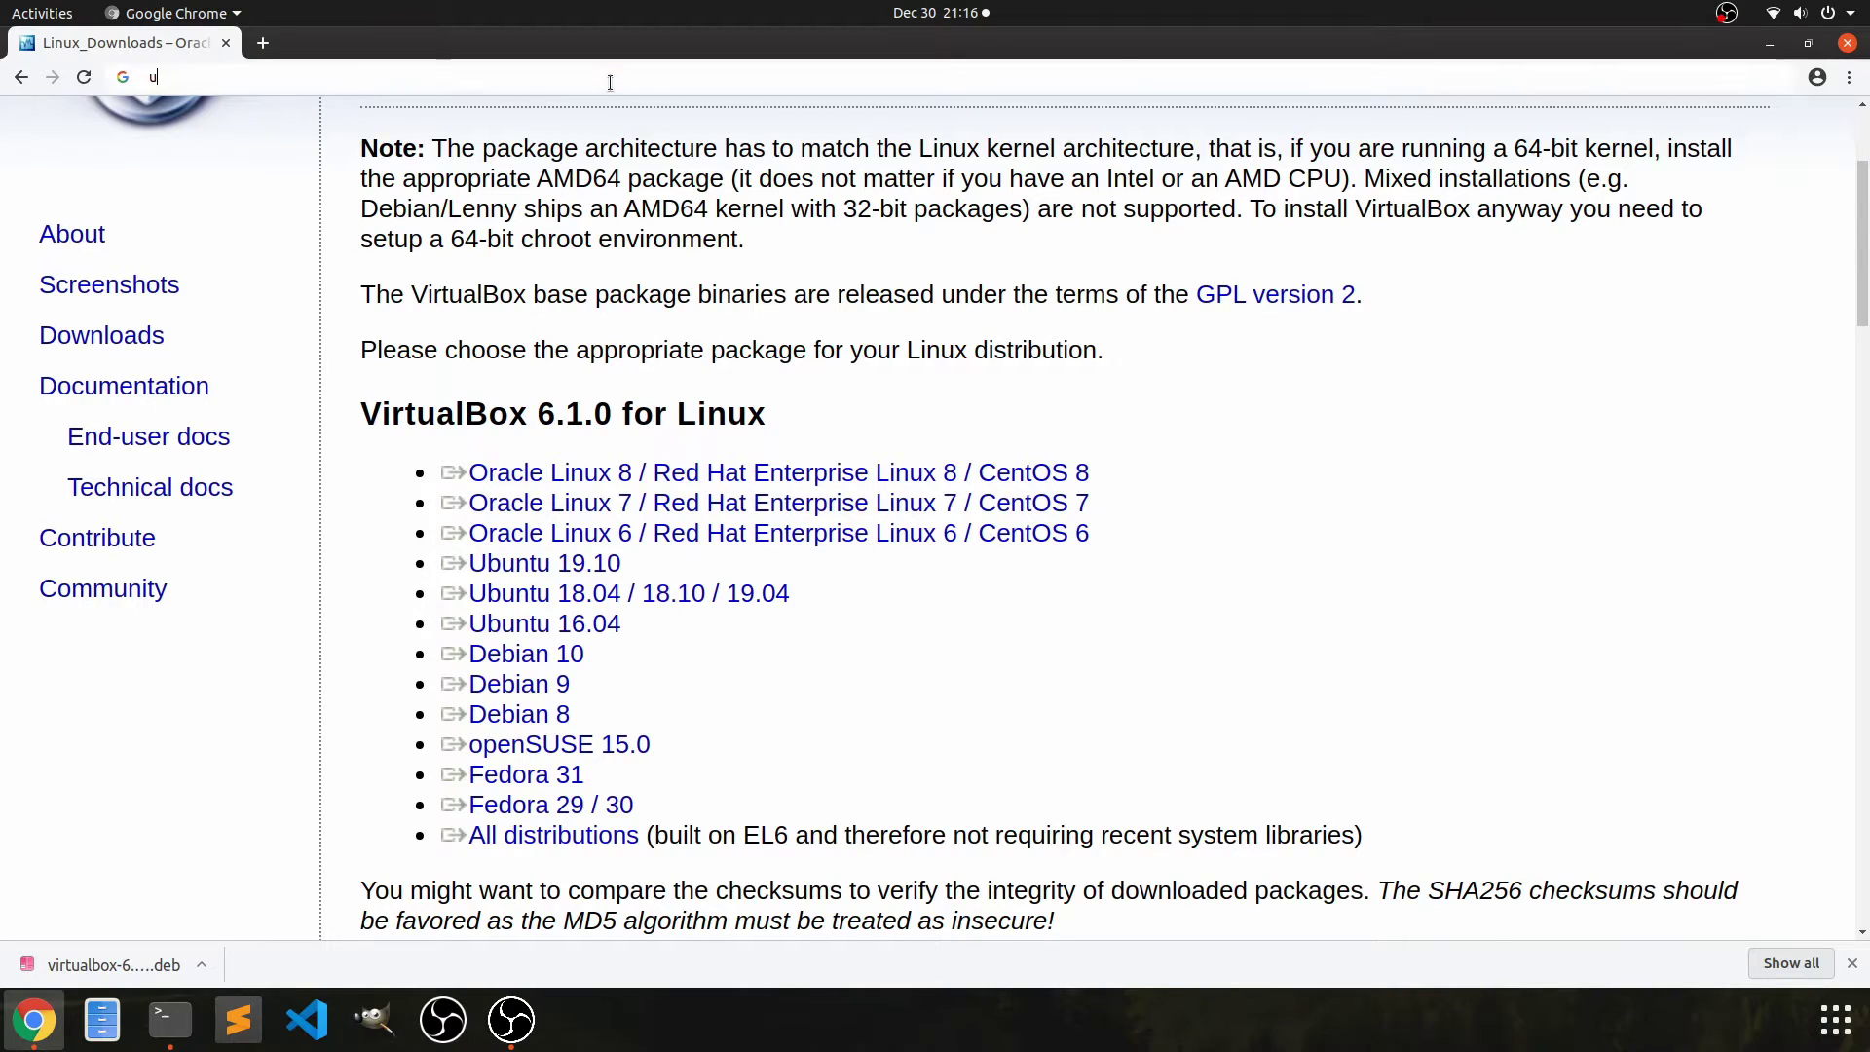
{"action": "type", "text": "buntu"}
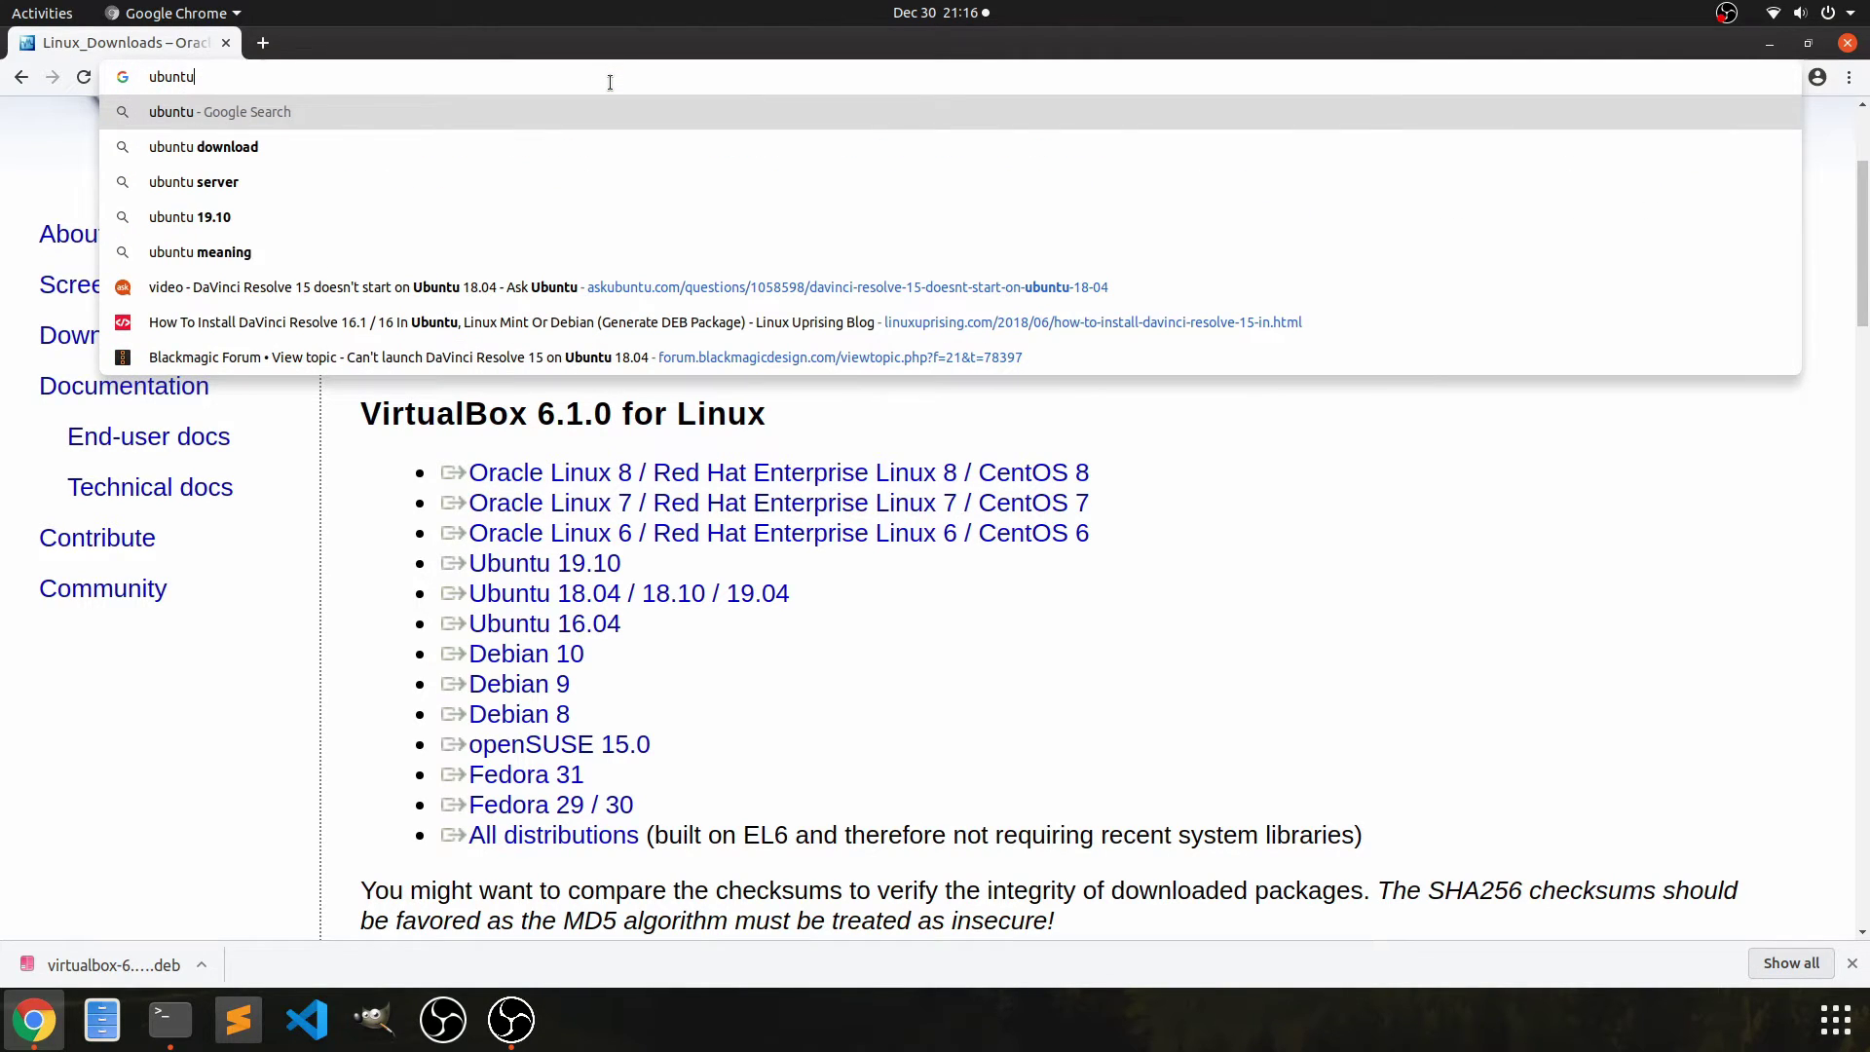
{"action": "key", "text": "Return"}
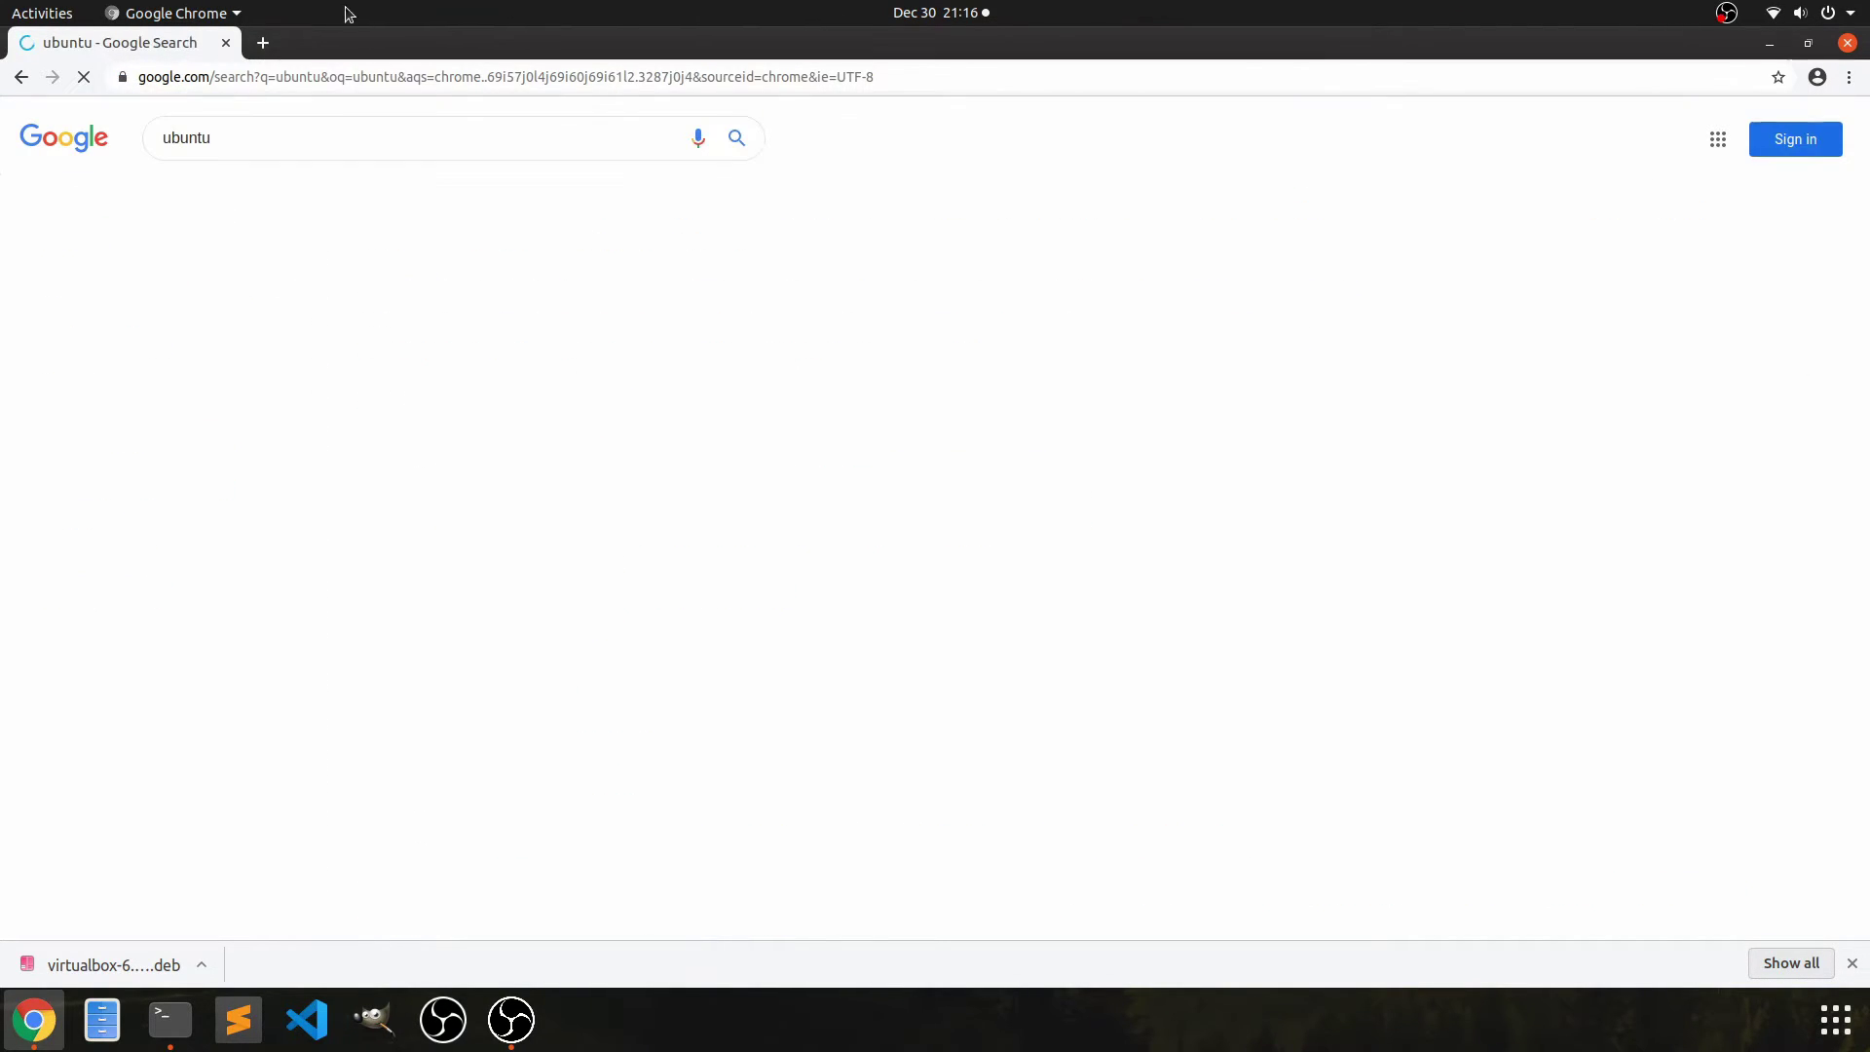
{"action": "left_click", "coordinate": [380, 280]}
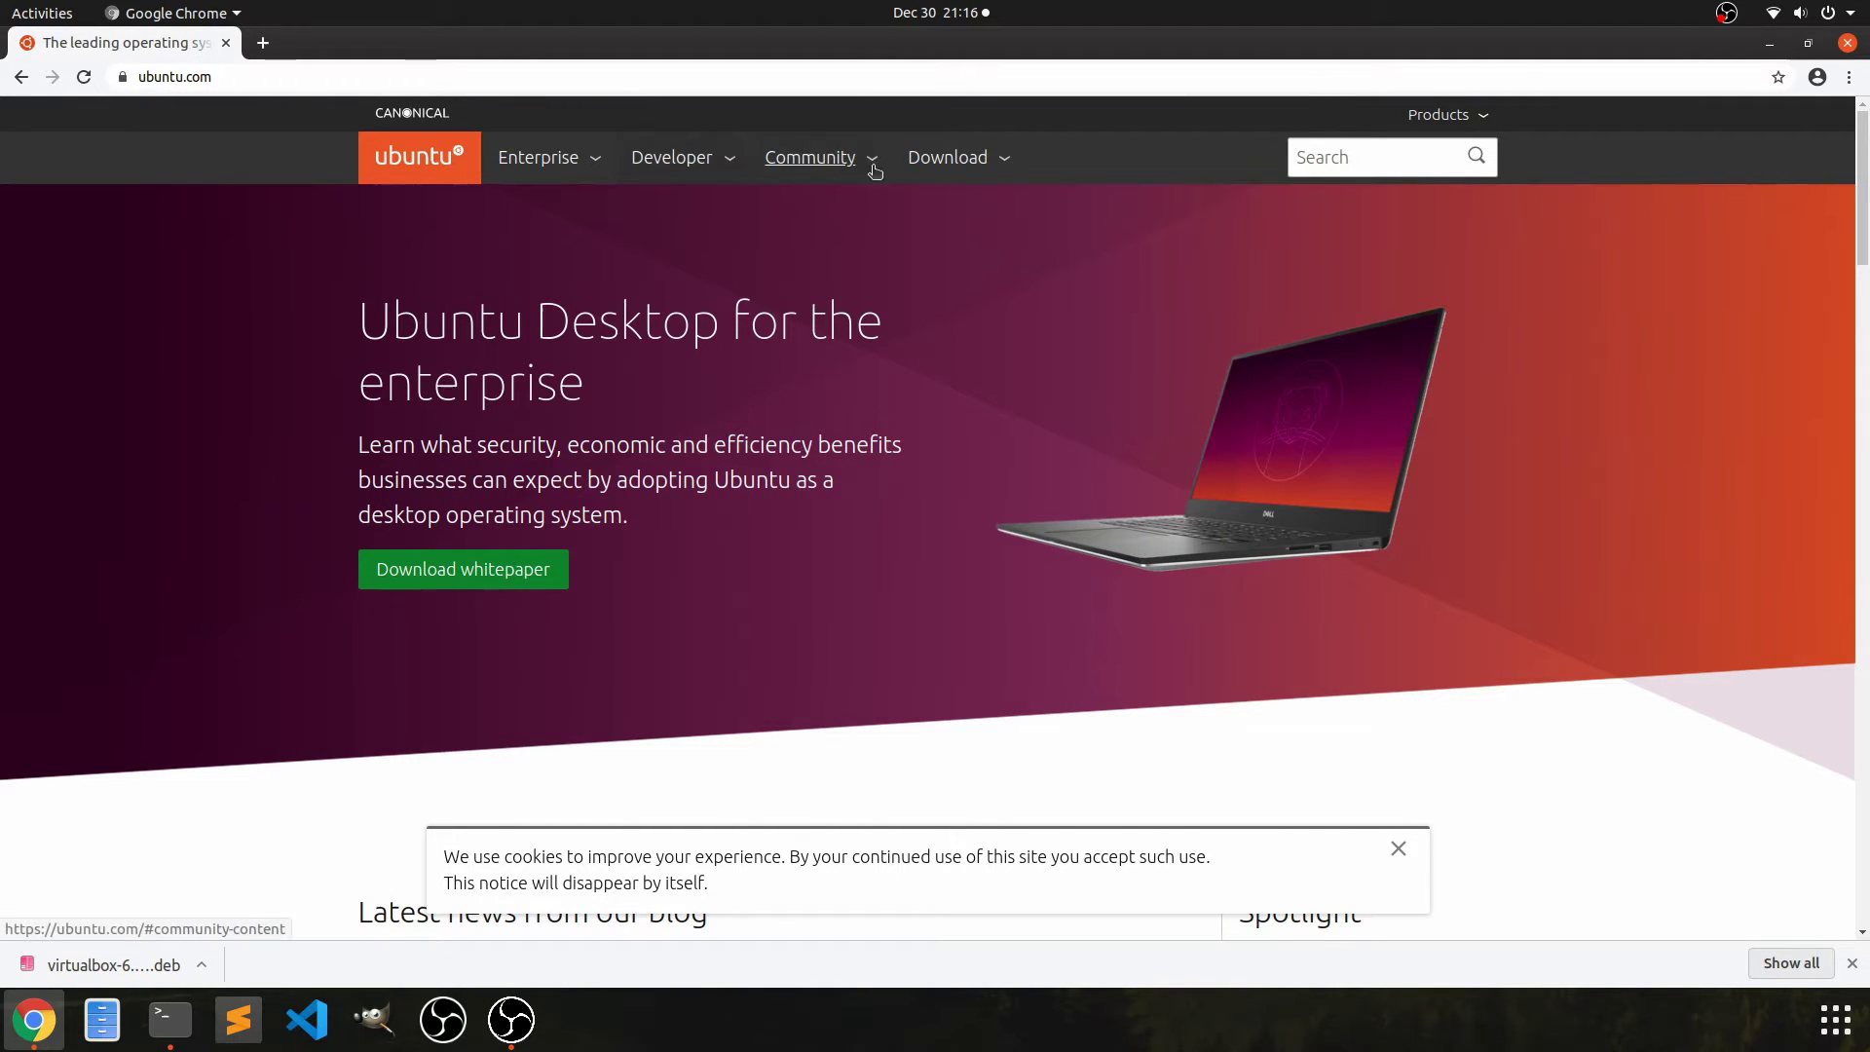
- Start downloading the Ubuntu 19.10 desktop ISO from the Download menu
{"action": "left_click", "coordinate": [948, 157]}
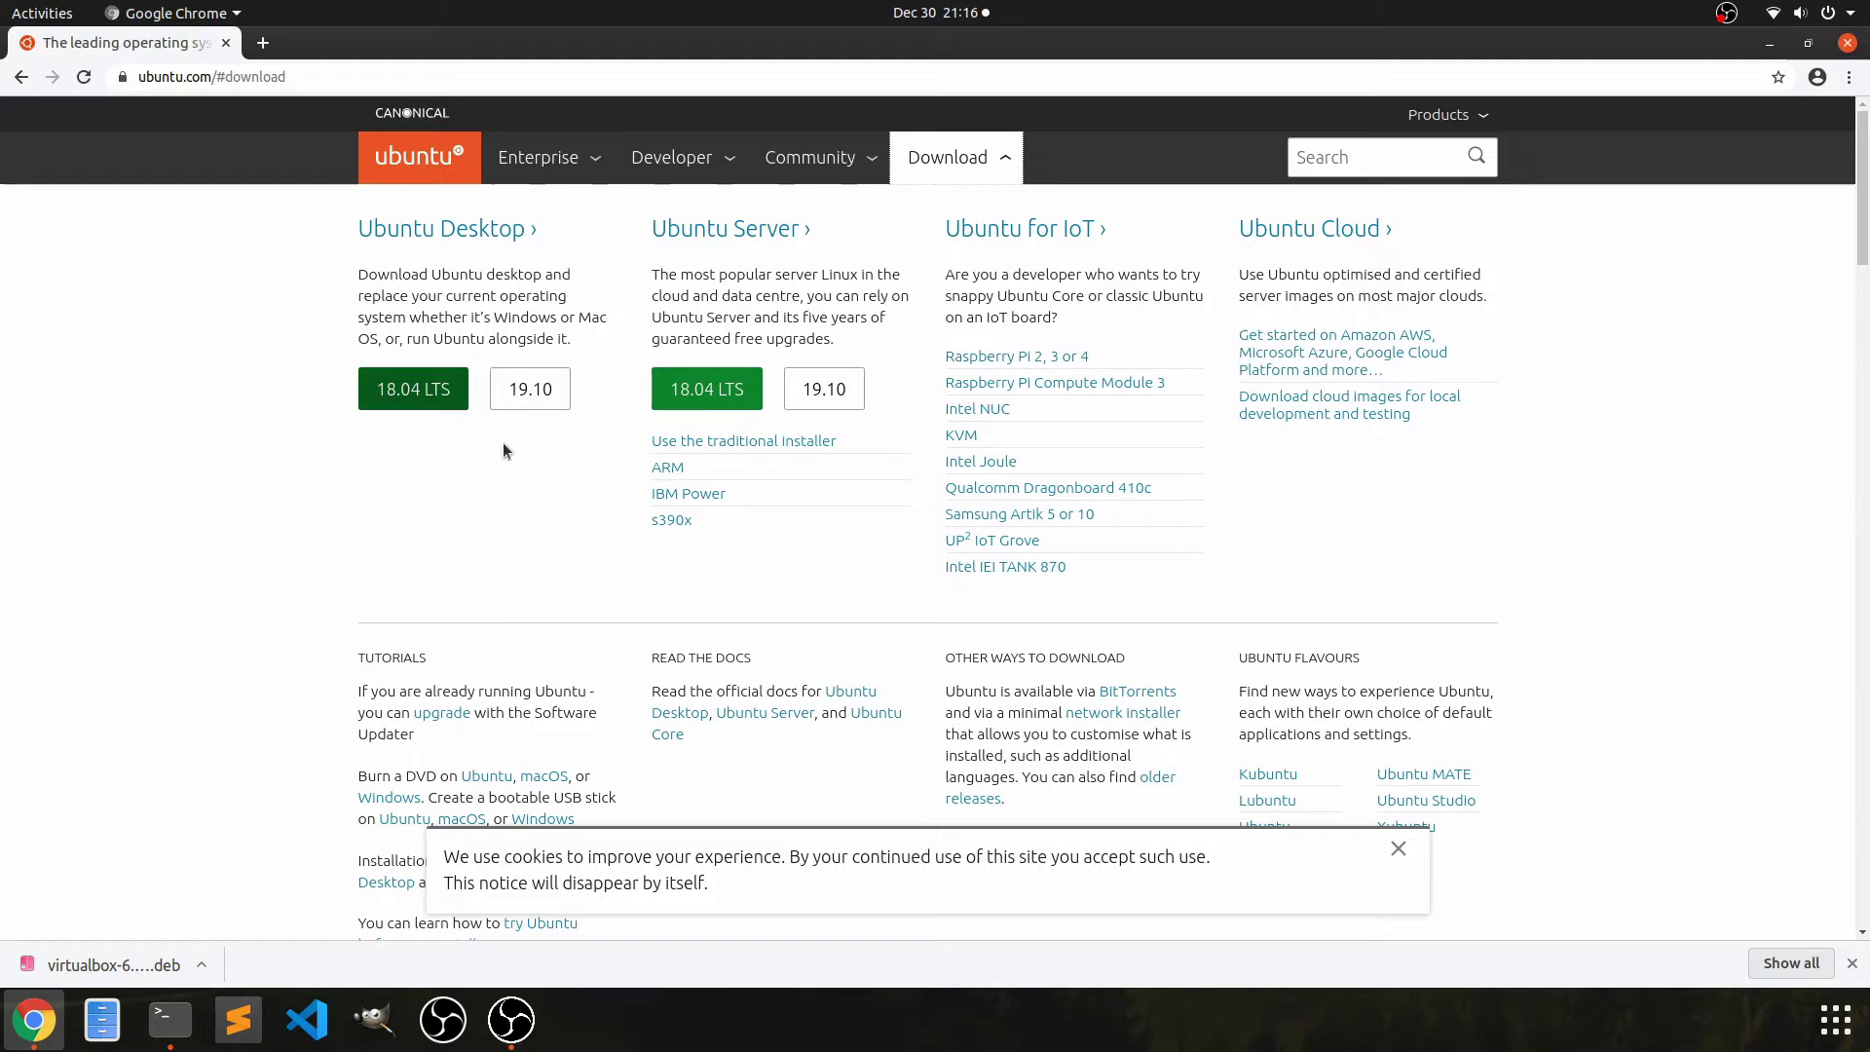
{"action": "left_click", "coordinate": [524, 389]}
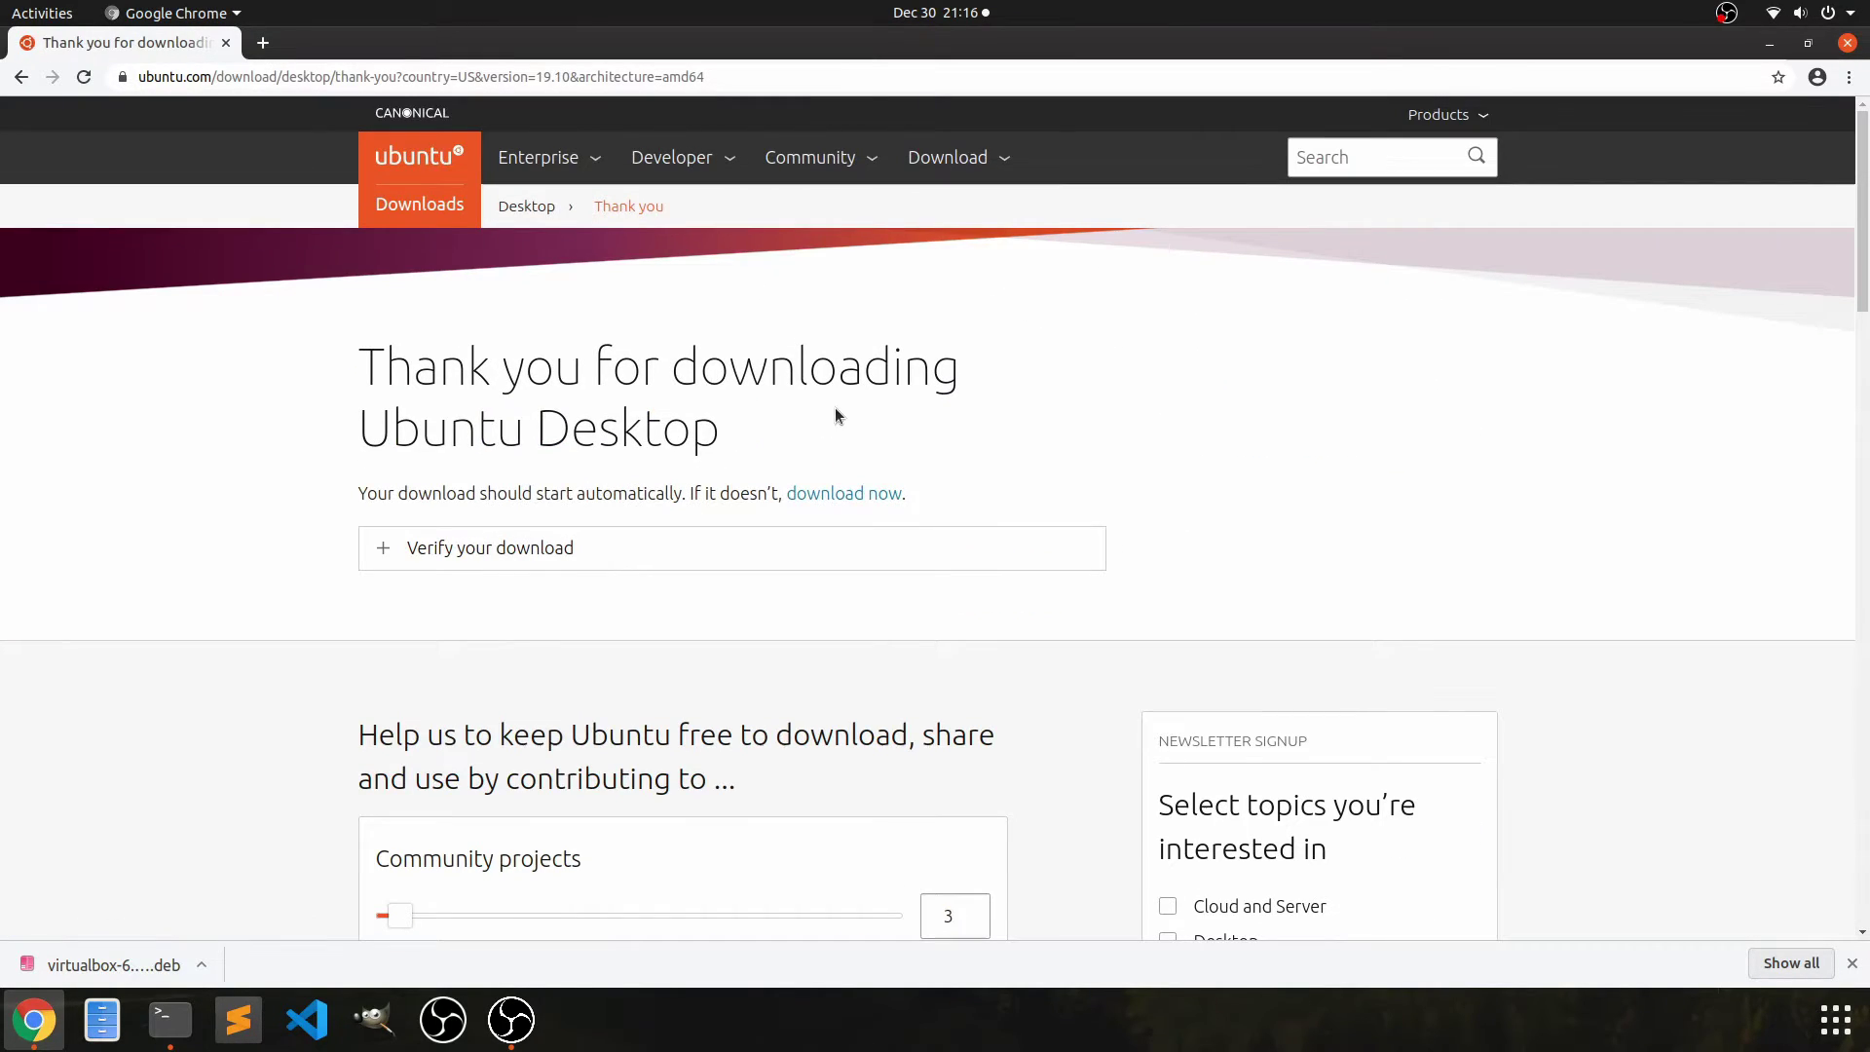
{"action": "scroll", "coordinate": [764, 400], "scroll_direction": "down", "scroll_amount": 1}
{"action": "scroll", "coordinate": [584, 473], "scroll_direction": "down", "scroll_amount": 1}
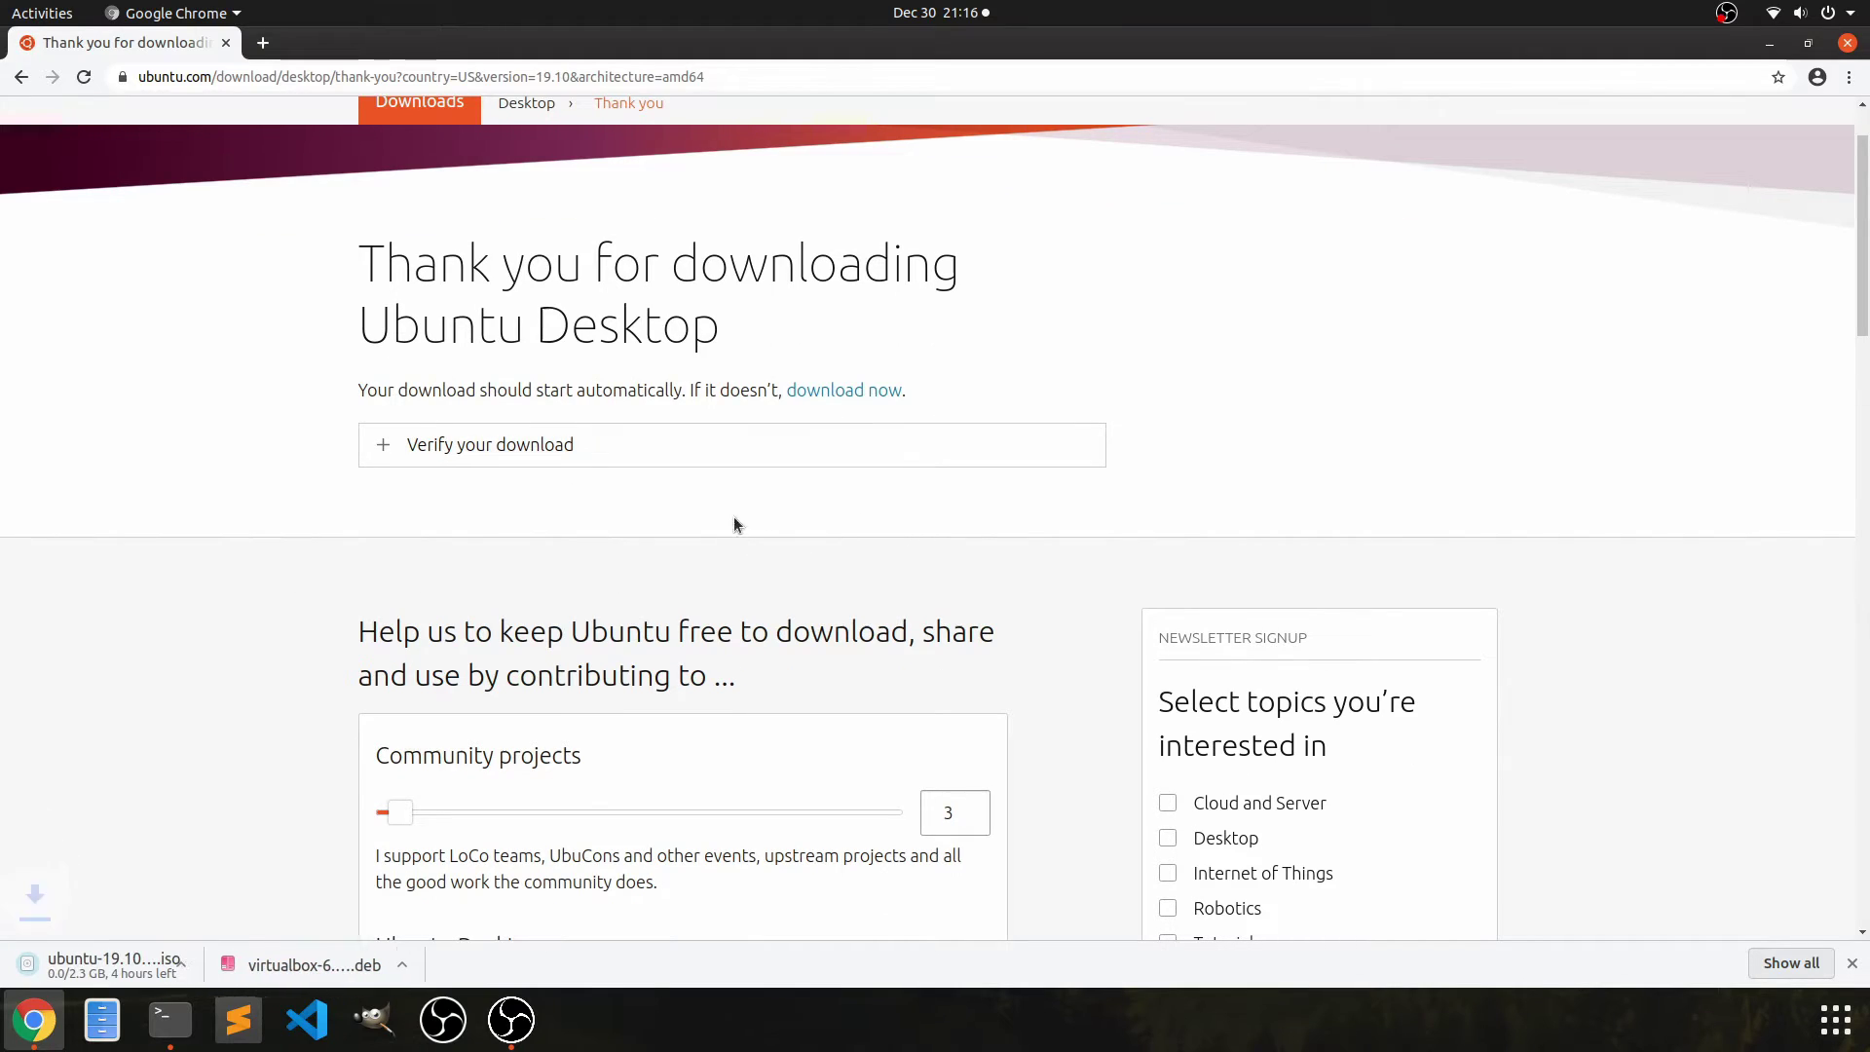
{"action": "scroll", "coordinate": [171, 589], "scroll_direction": "down", "scroll_amount": 14}
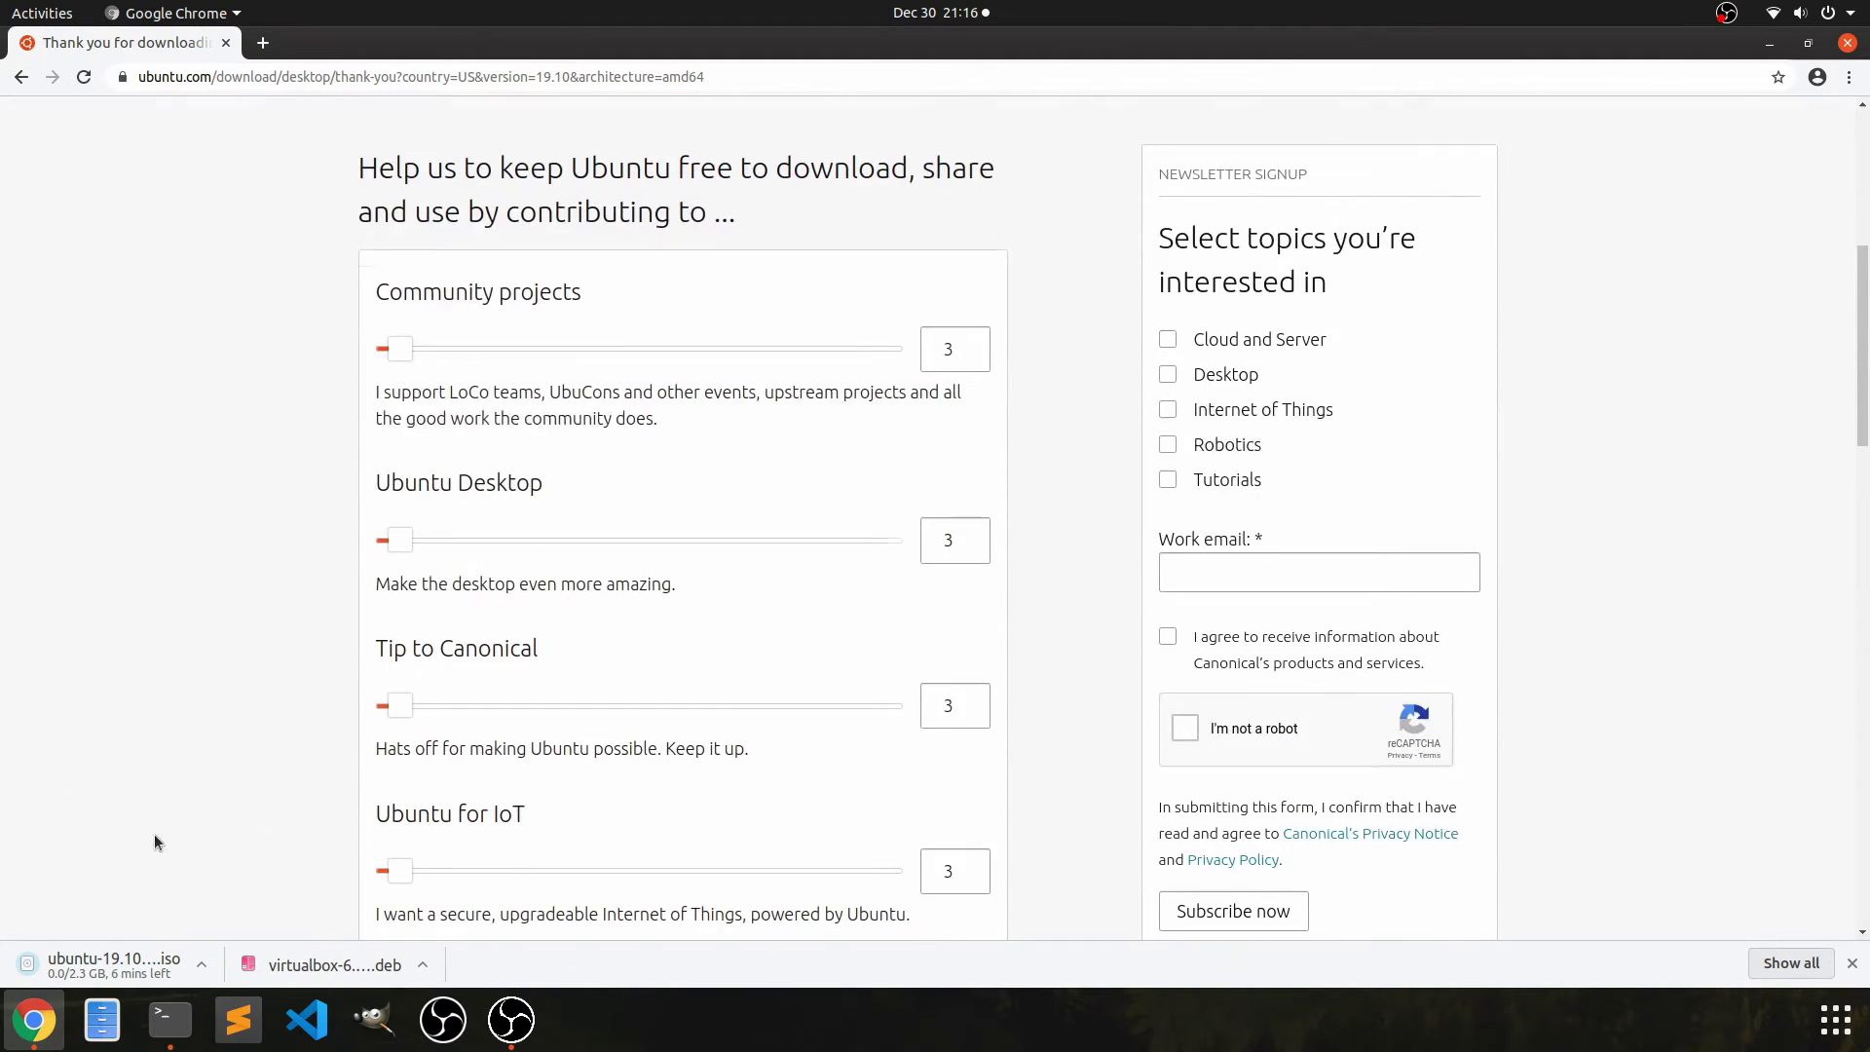
{"action": "scroll", "coordinate": [319, 808], "scroll_direction": "down", "scroll_amount": 14}
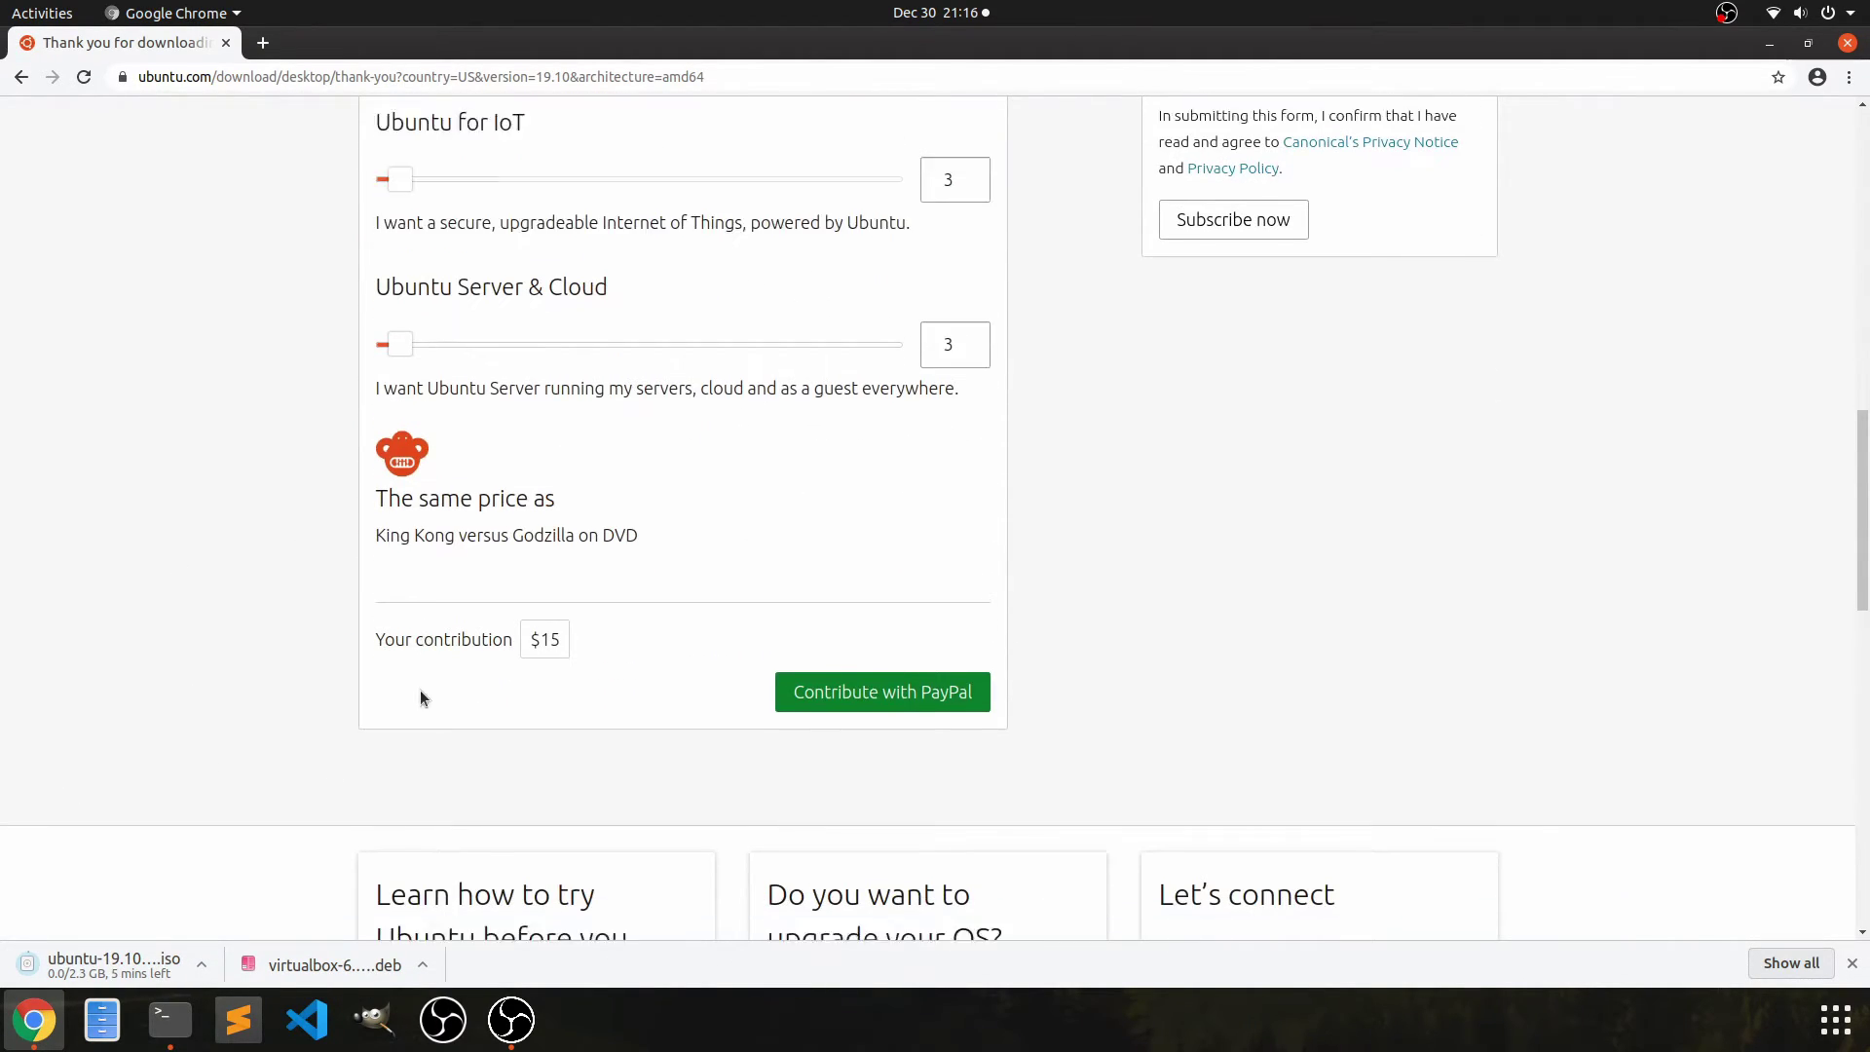
{"action": "scroll", "coordinate": [406, 653], "scroll_direction": "down", "scroll_amount": 4}
{"action": "scroll", "coordinate": [596, 482], "scroll_direction": "down", "scroll_amount": 8}
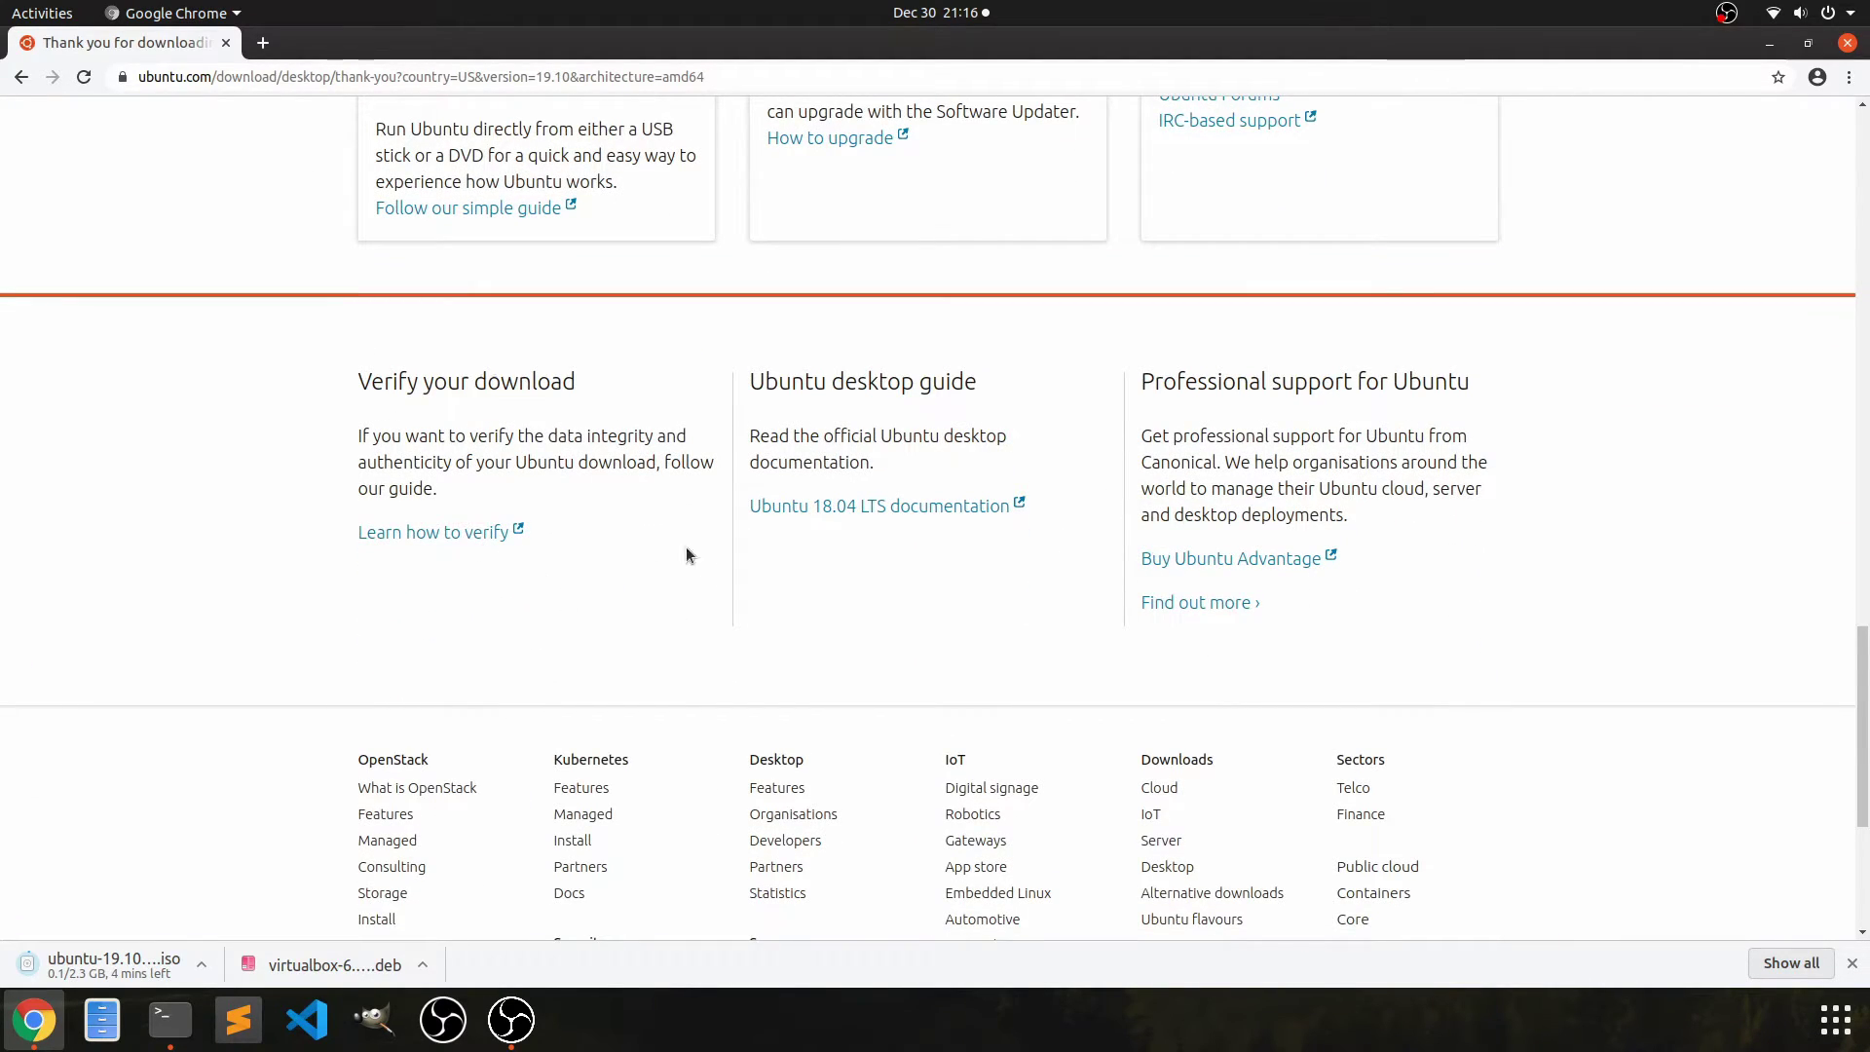
{"action": "scroll", "coordinate": [686, 554], "scroll_direction": "down", "scroll_amount": 4}
{"action": "scroll", "coordinate": [951, 430], "scroll_direction": "up", "scroll_amount": 10}
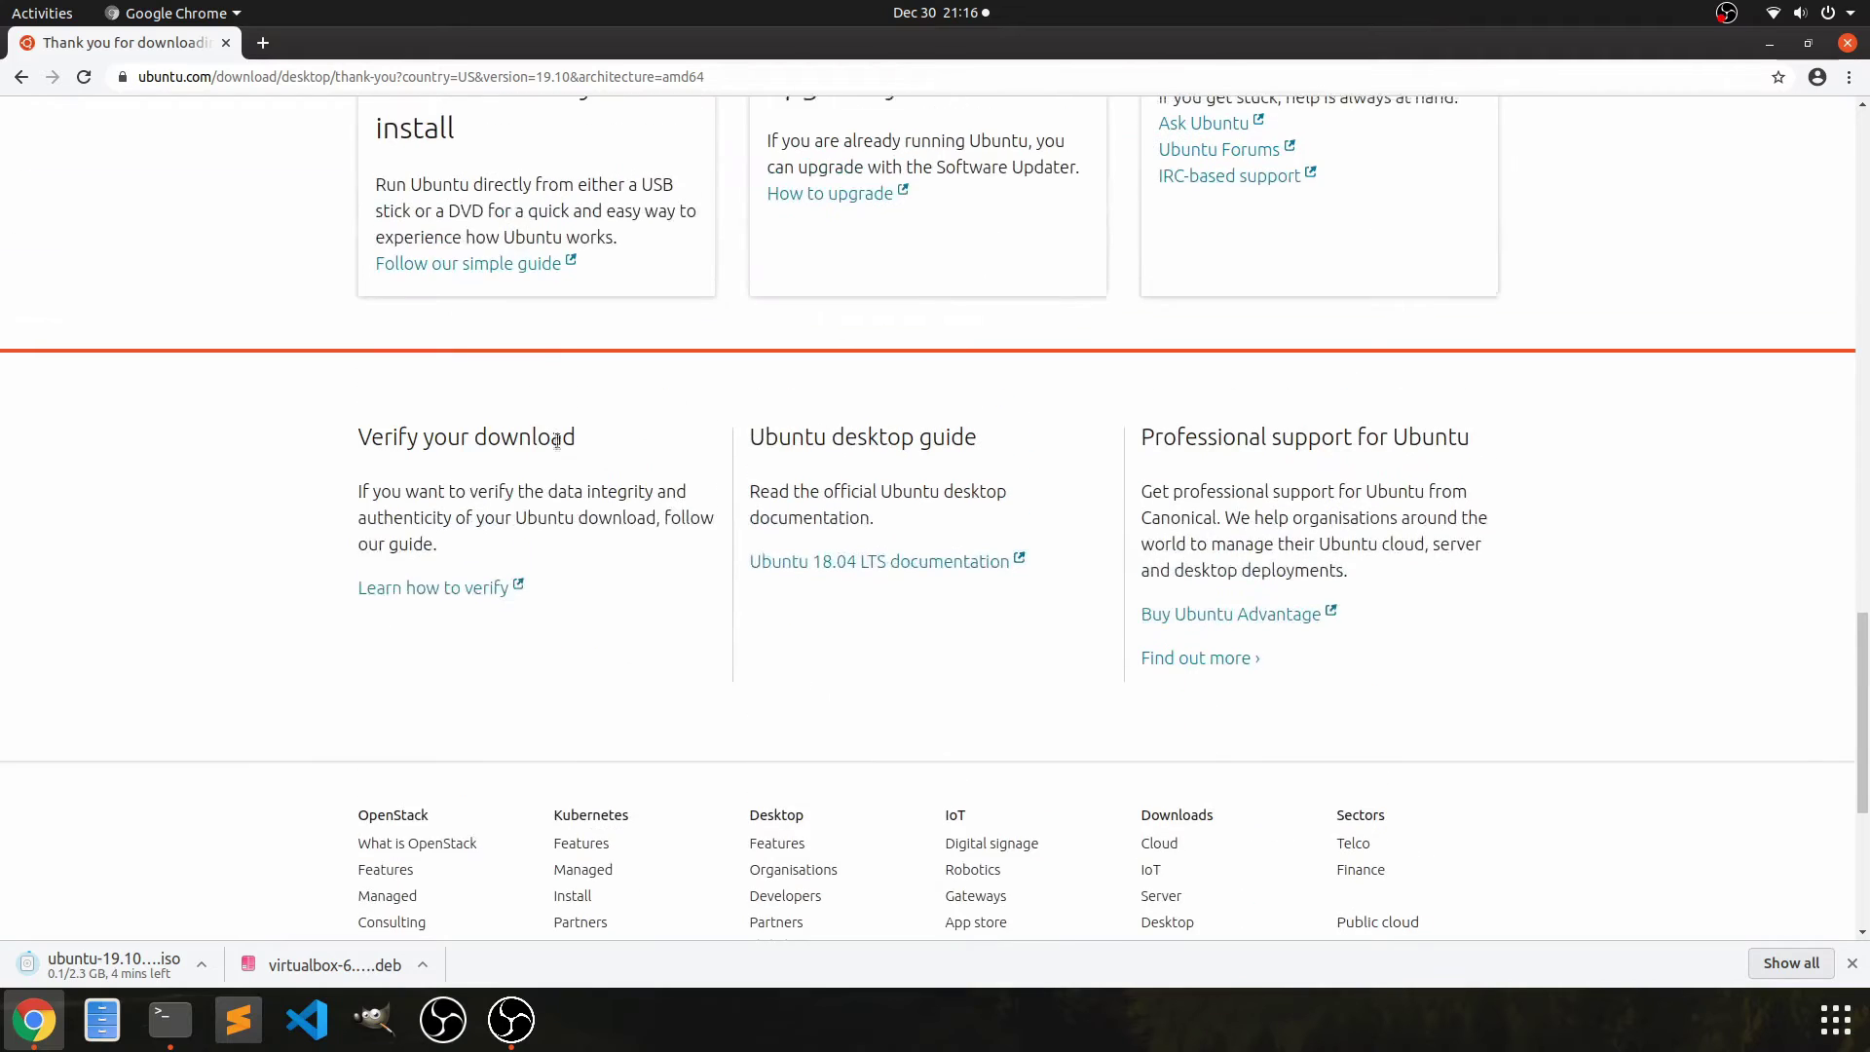
- Go to the Download Ubuntu Desktop page and open 'Alternative downloads and torrents'
{"action": "left_click", "coordinate": [21, 78]}
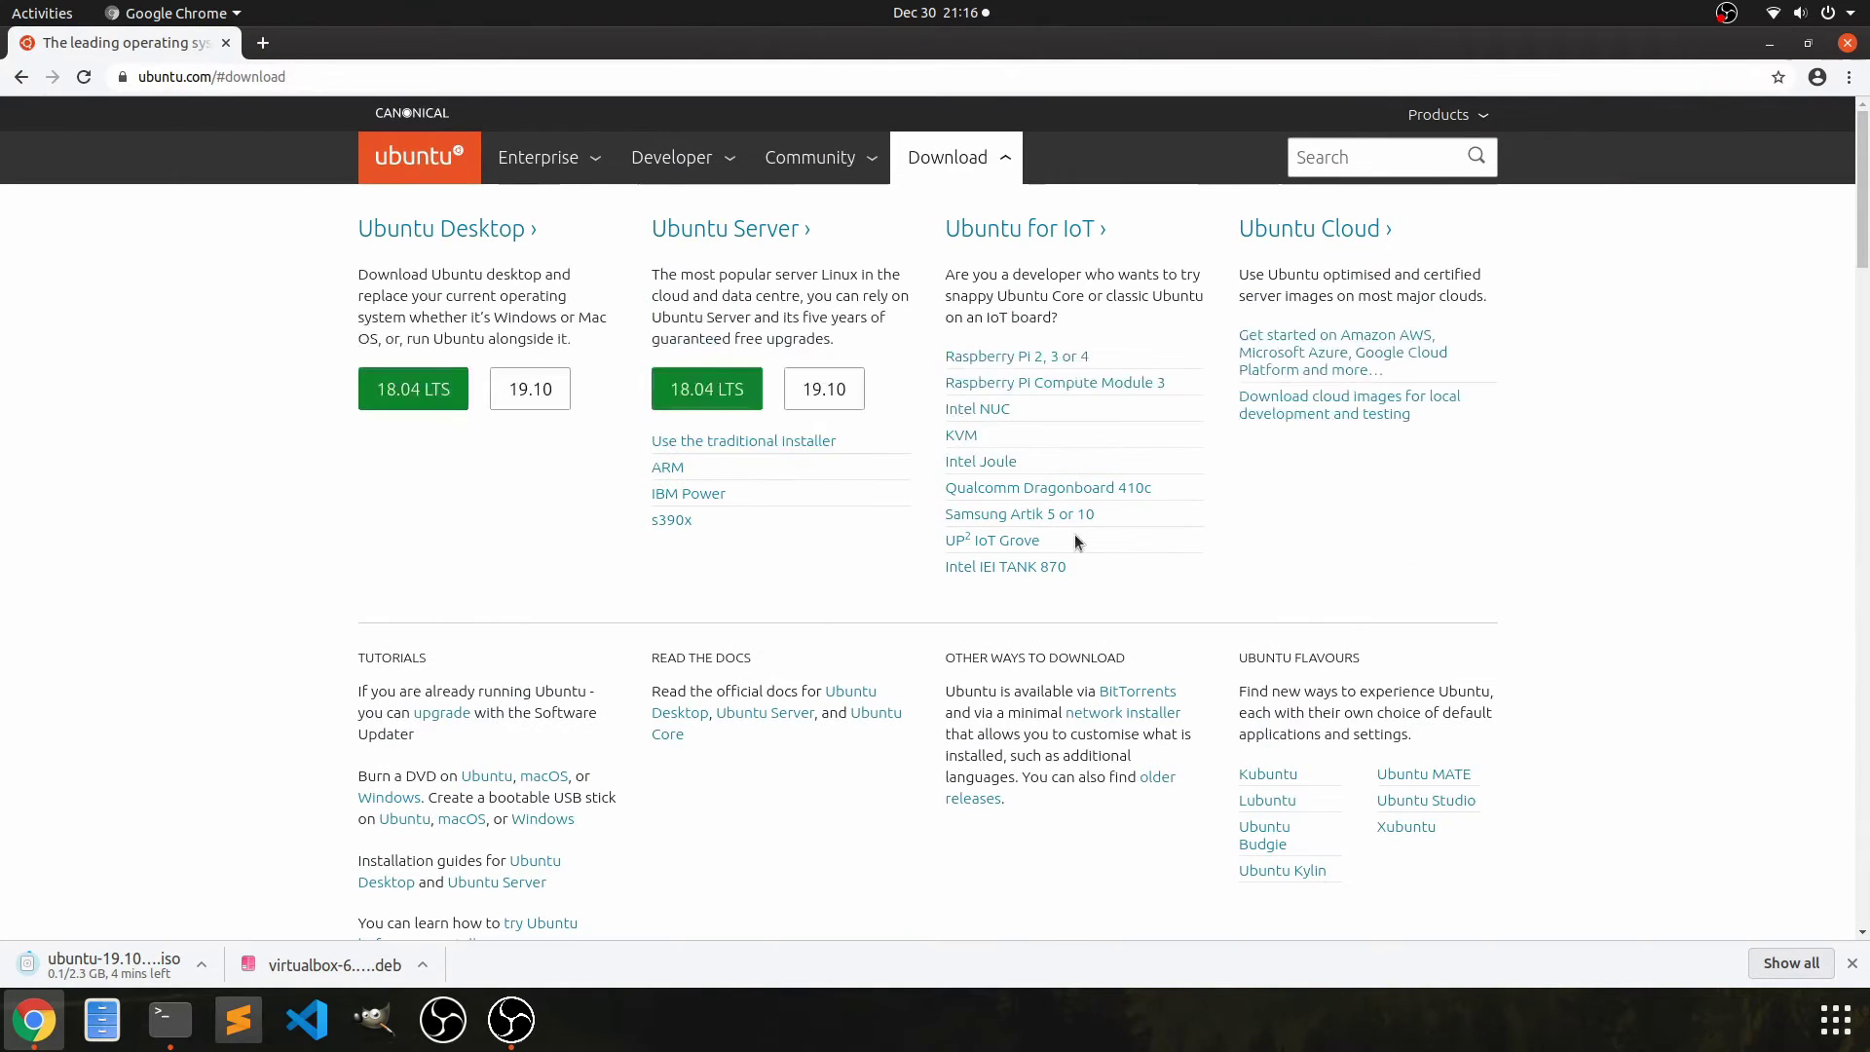
{"action": "left_click", "coordinate": [950, 157]}
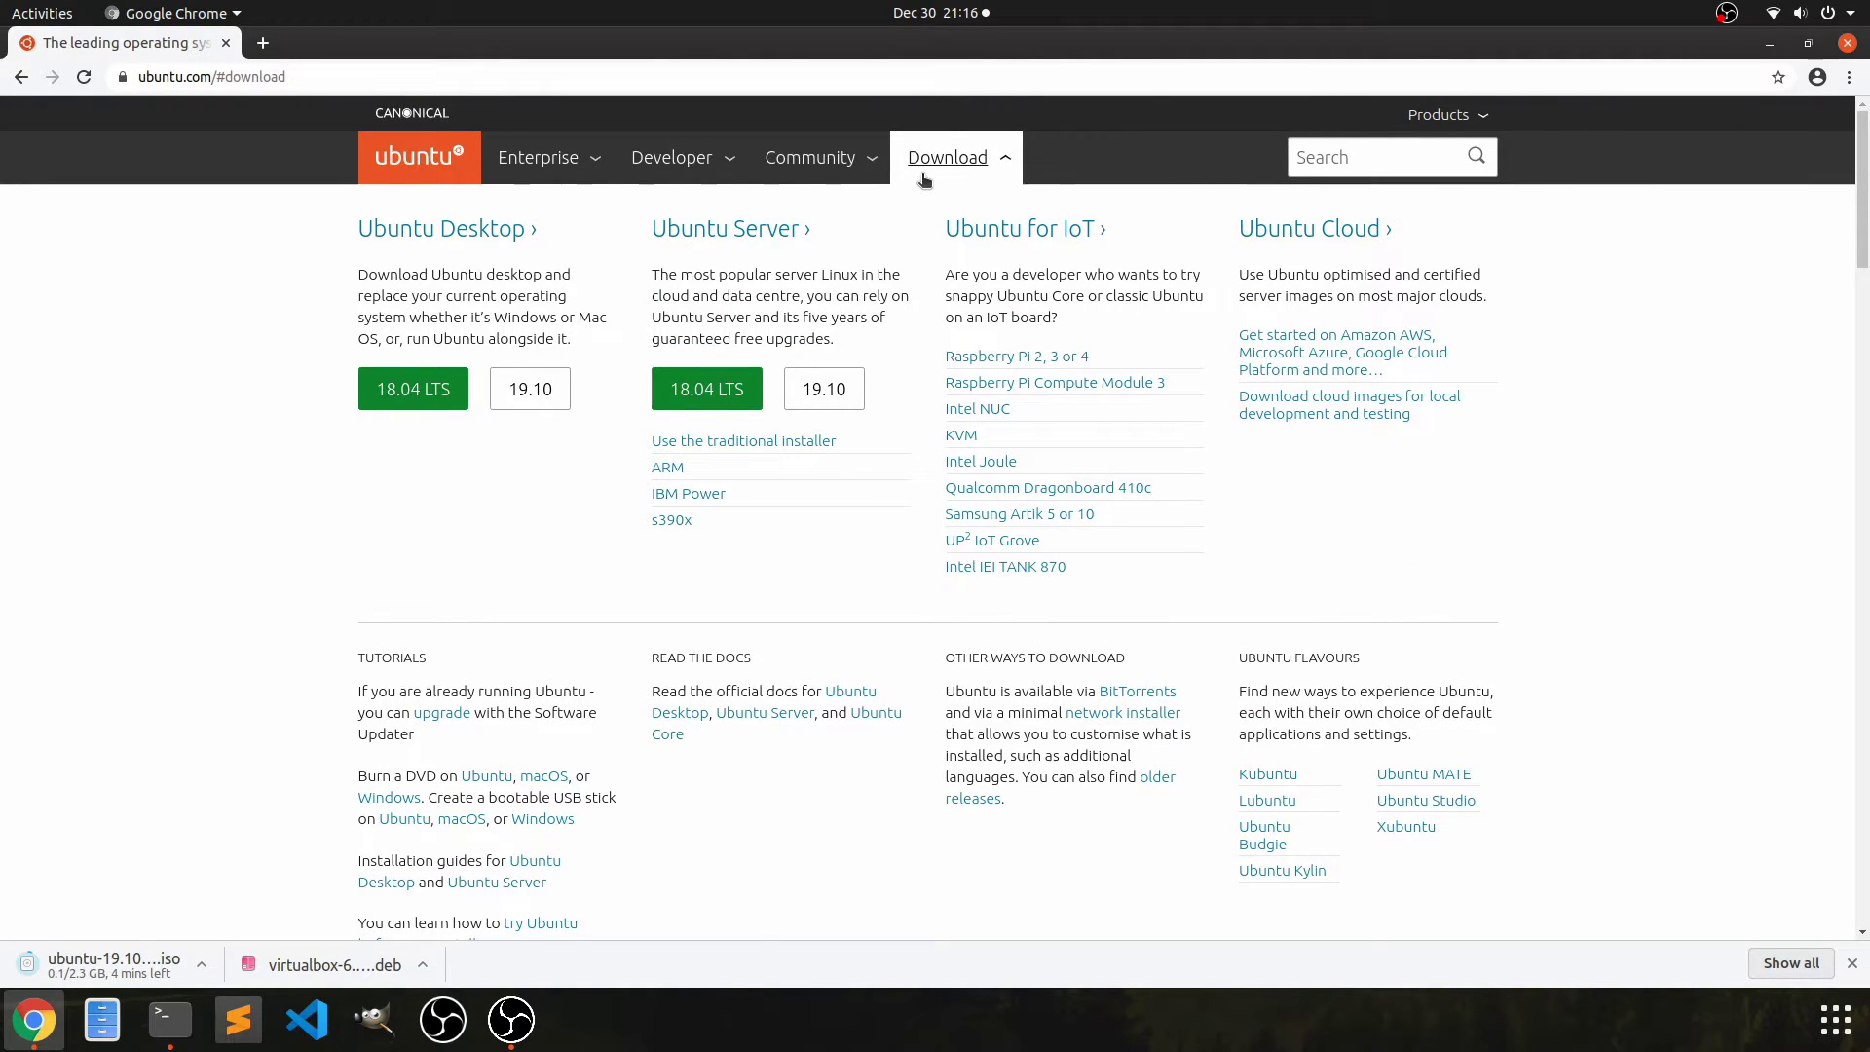
{"action": "left_click", "coordinate": [947, 158]}
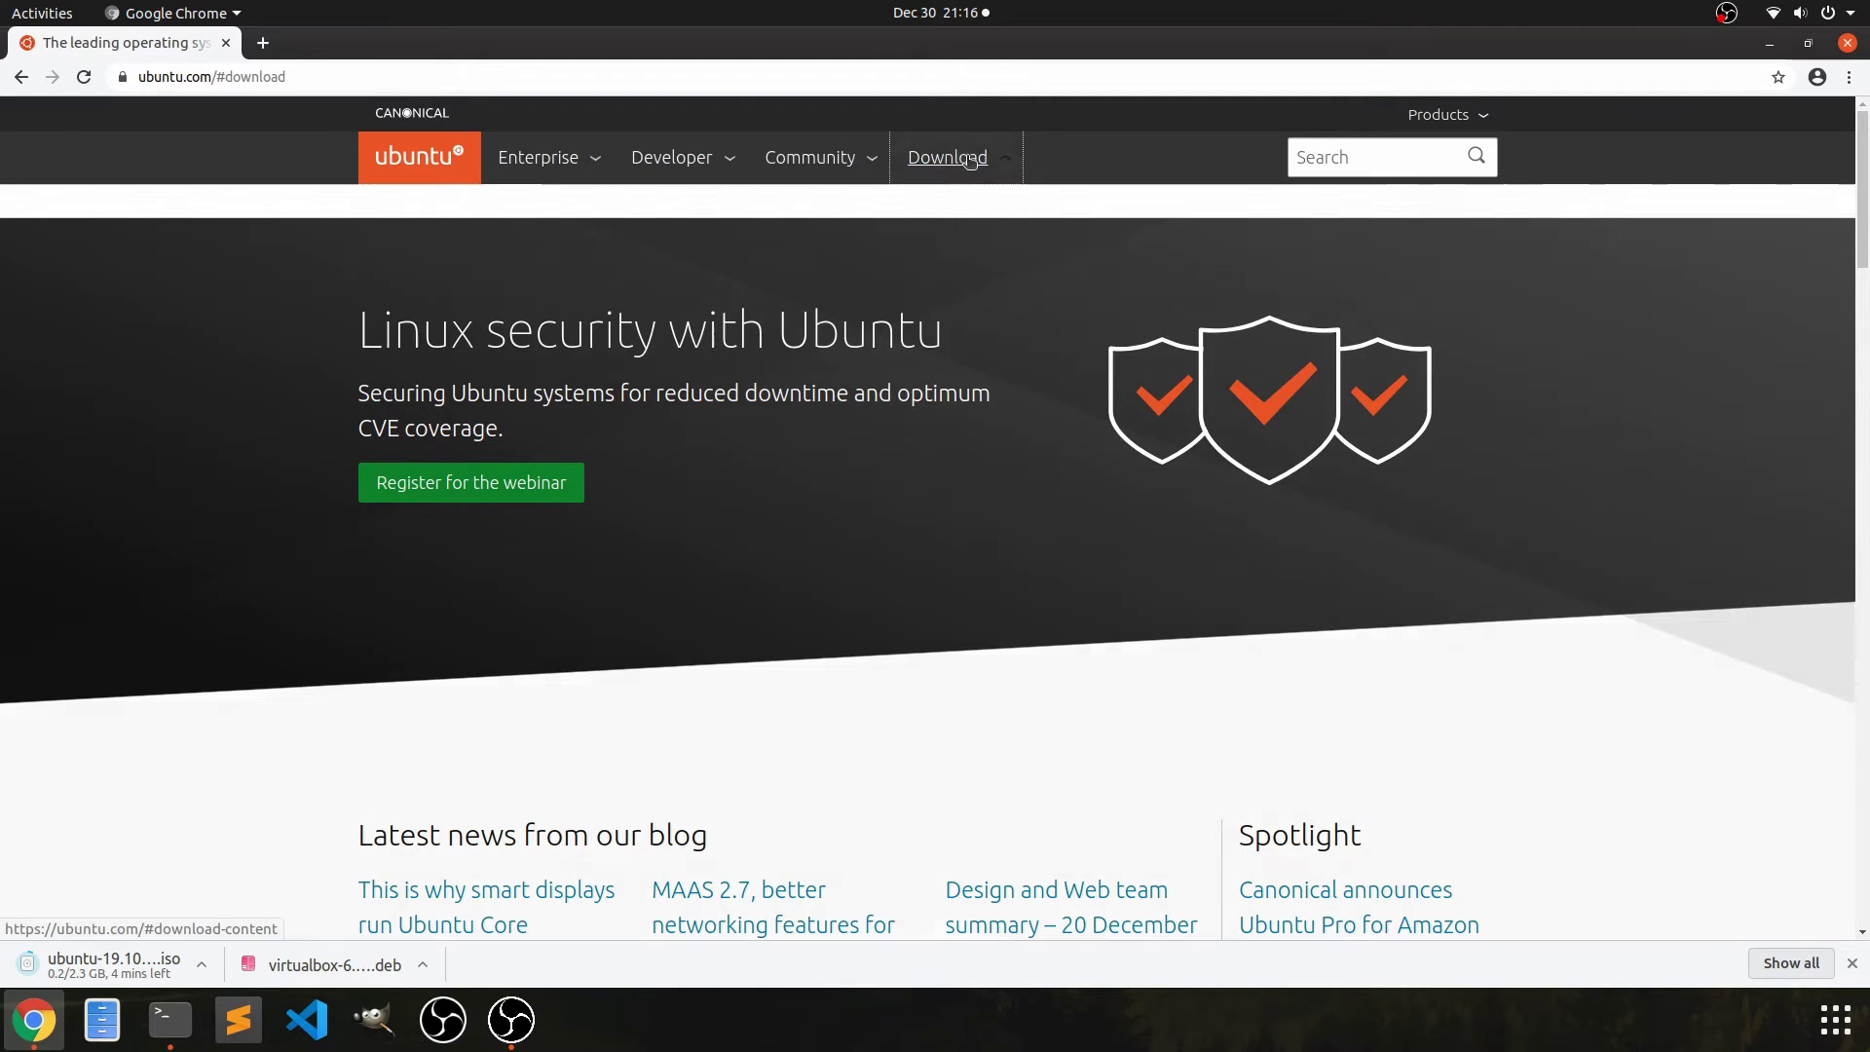
{"action": "left_click", "coordinate": [467, 238]}
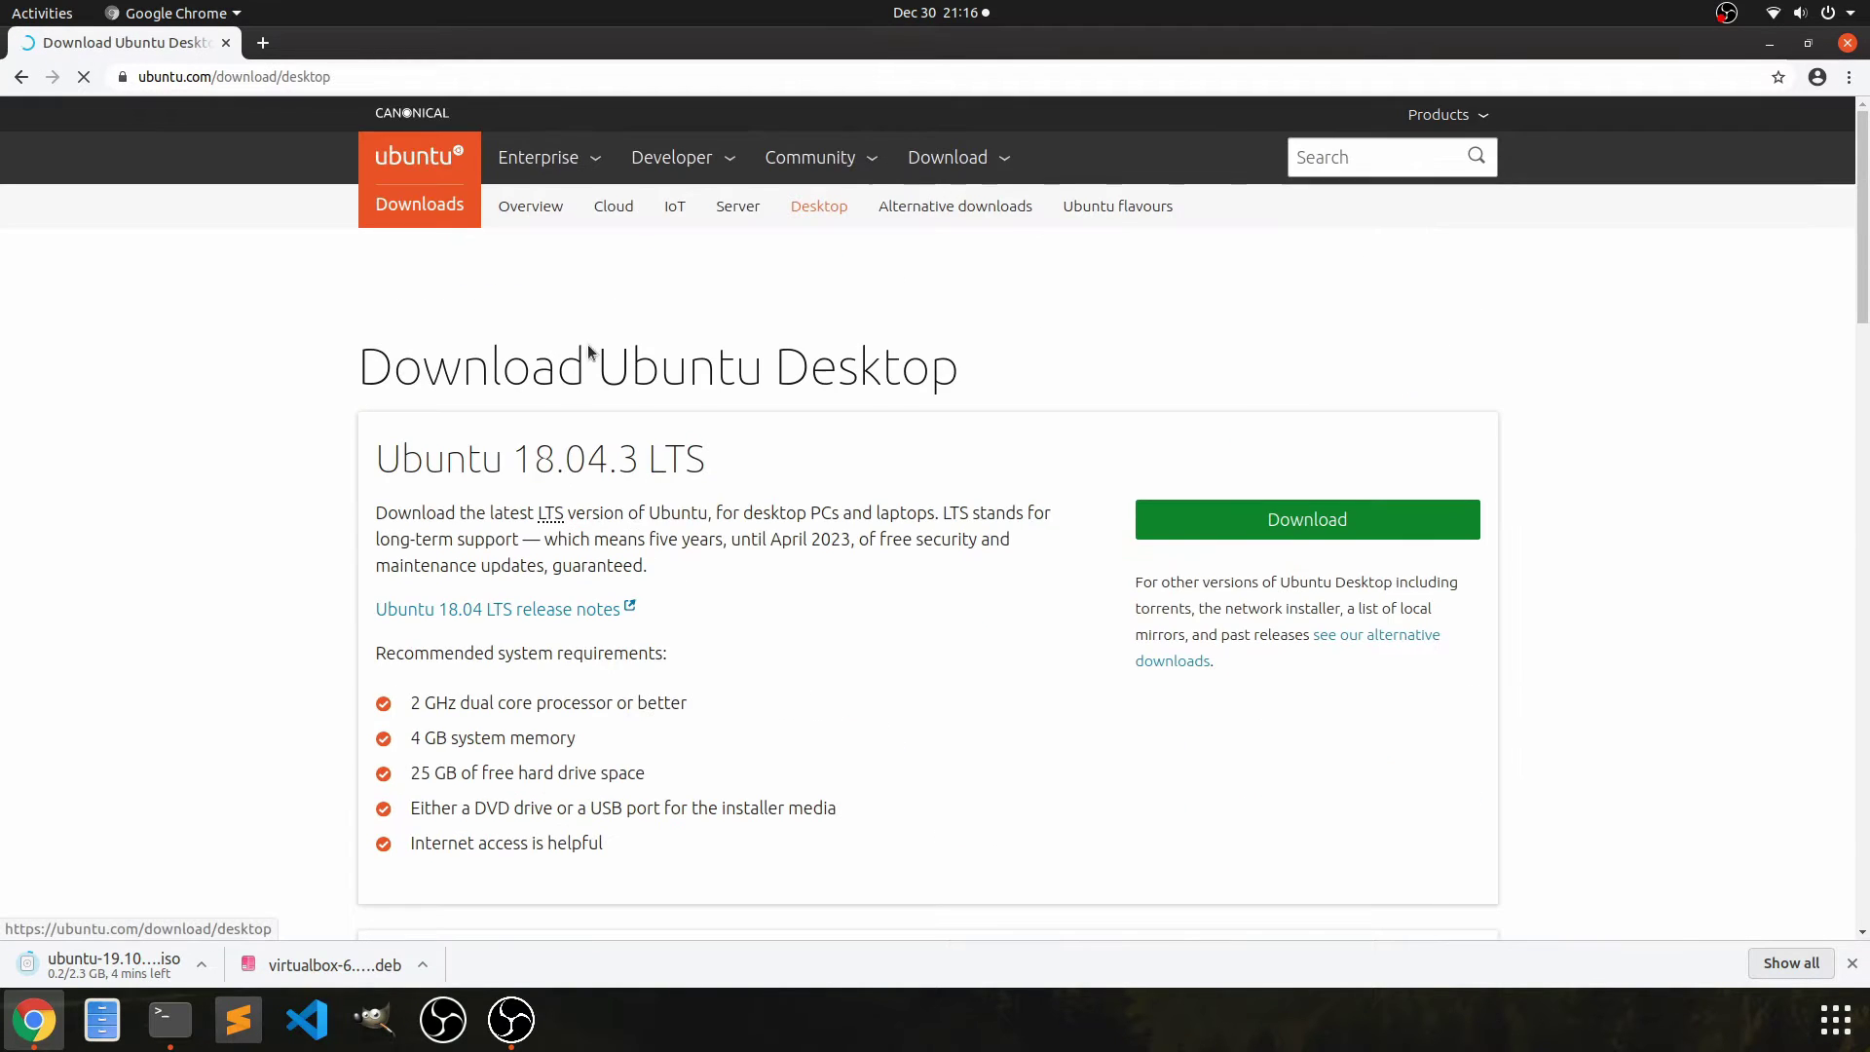
{"action": "scroll", "coordinate": [1095, 370], "scroll_direction": "down", "scroll_amount": 3}
{"action": "scroll", "coordinate": [1095, 370], "scroll_direction": "down", "scroll_amount": 8}
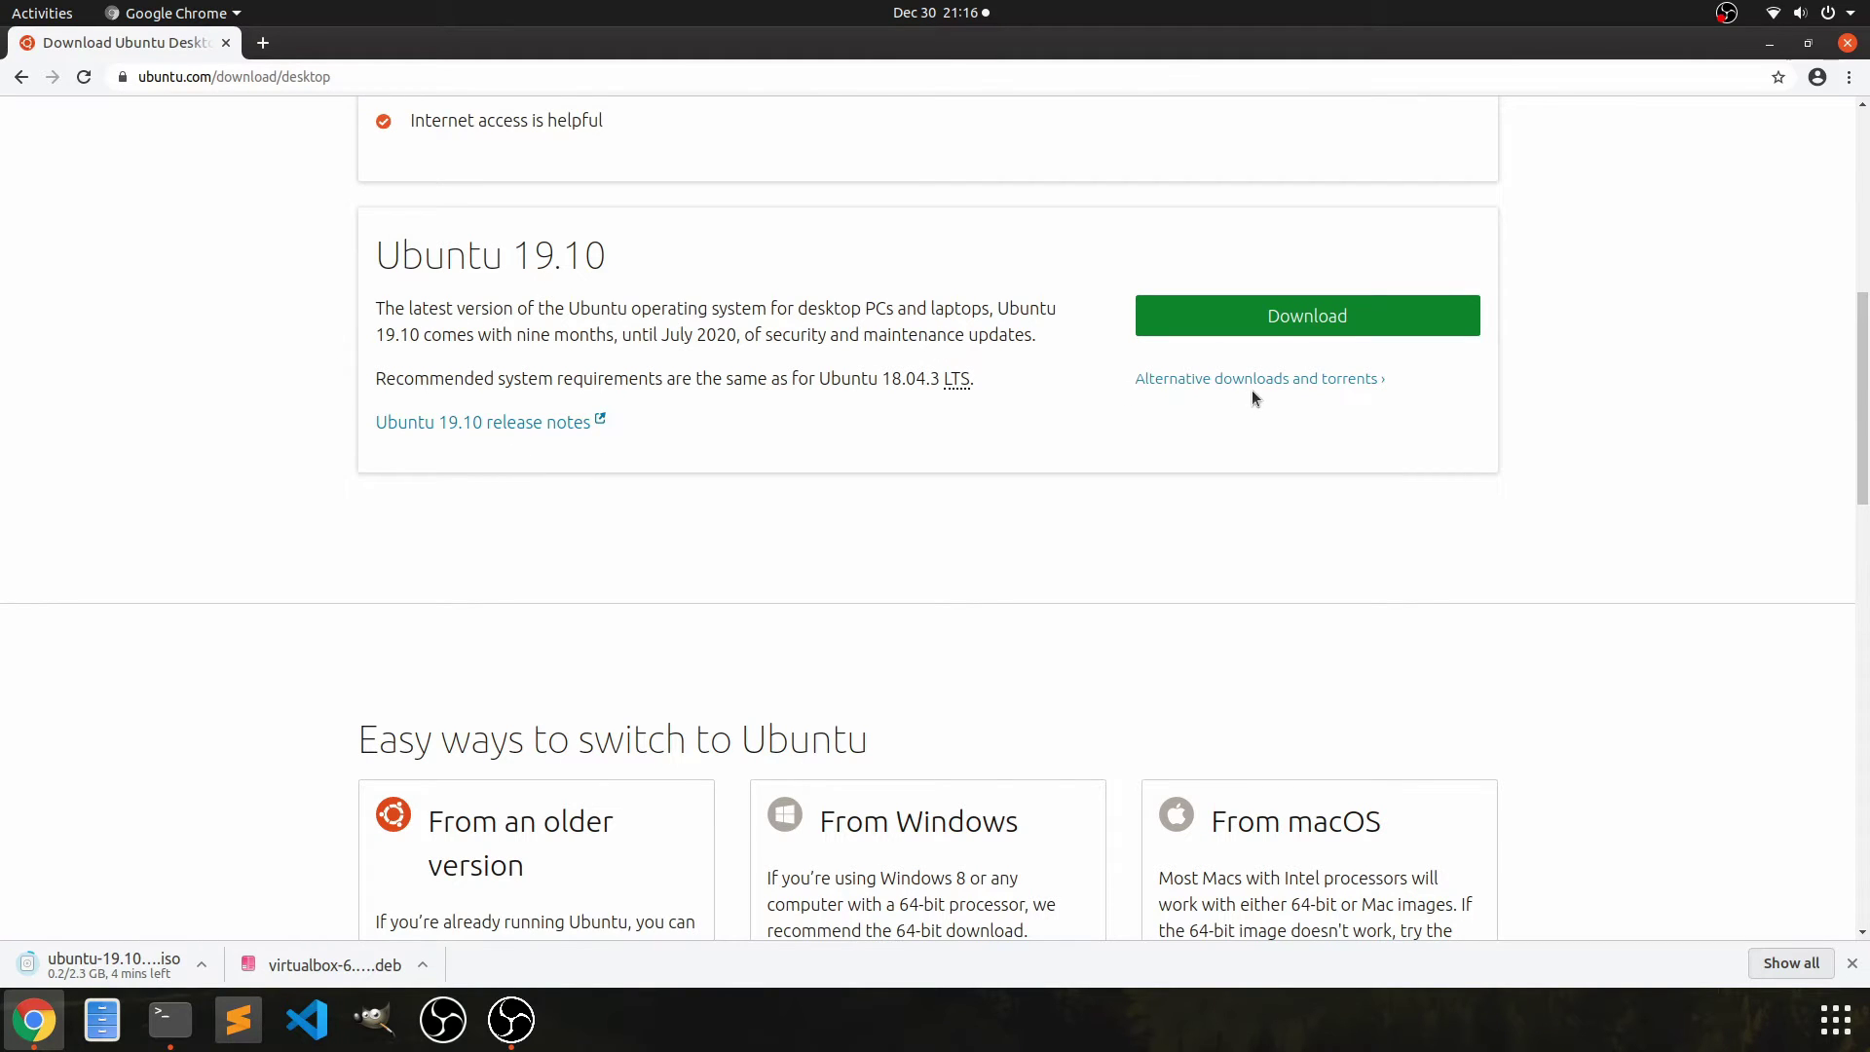
{"action": "left_click", "coordinate": [1217, 382]}
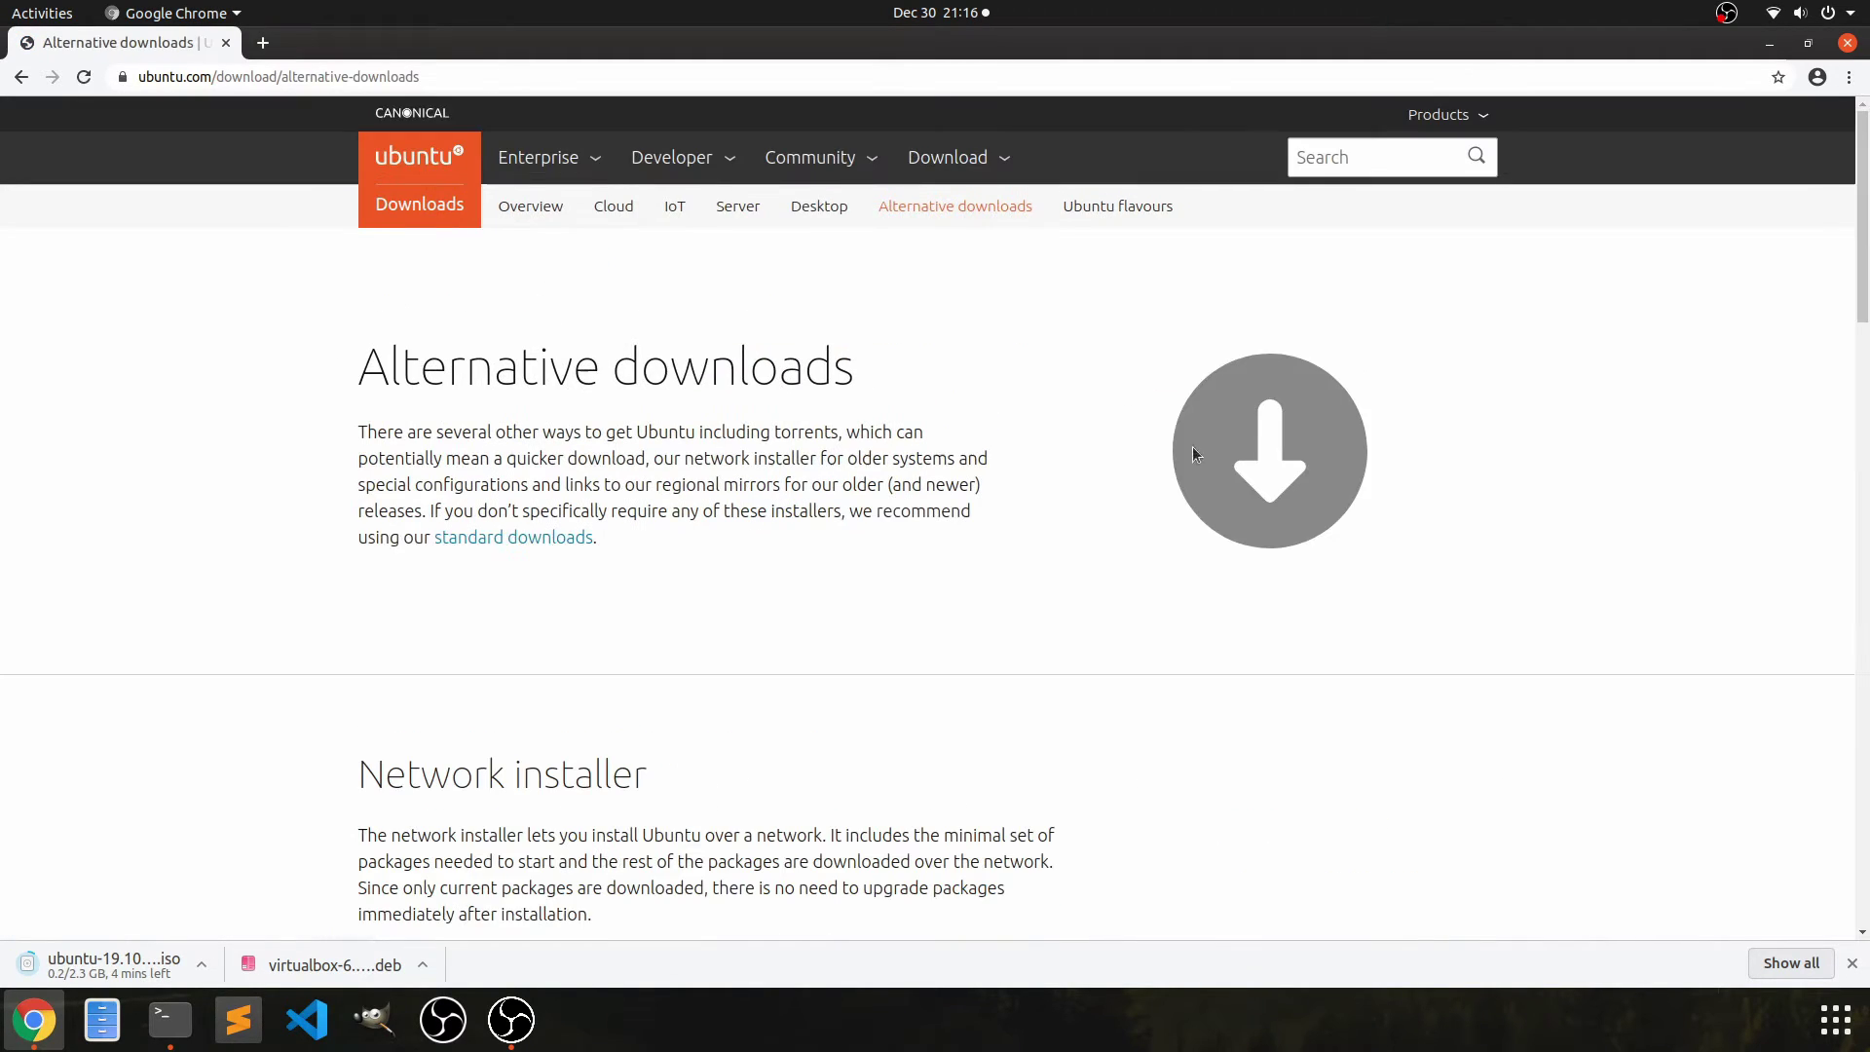
- Open the Ubuntu 19.10 network installer page and its amd64 netboot images listing
{"action": "scroll", "coordinate": [652, 419], "scroll_direction": "down", "scroll_amount": 11}
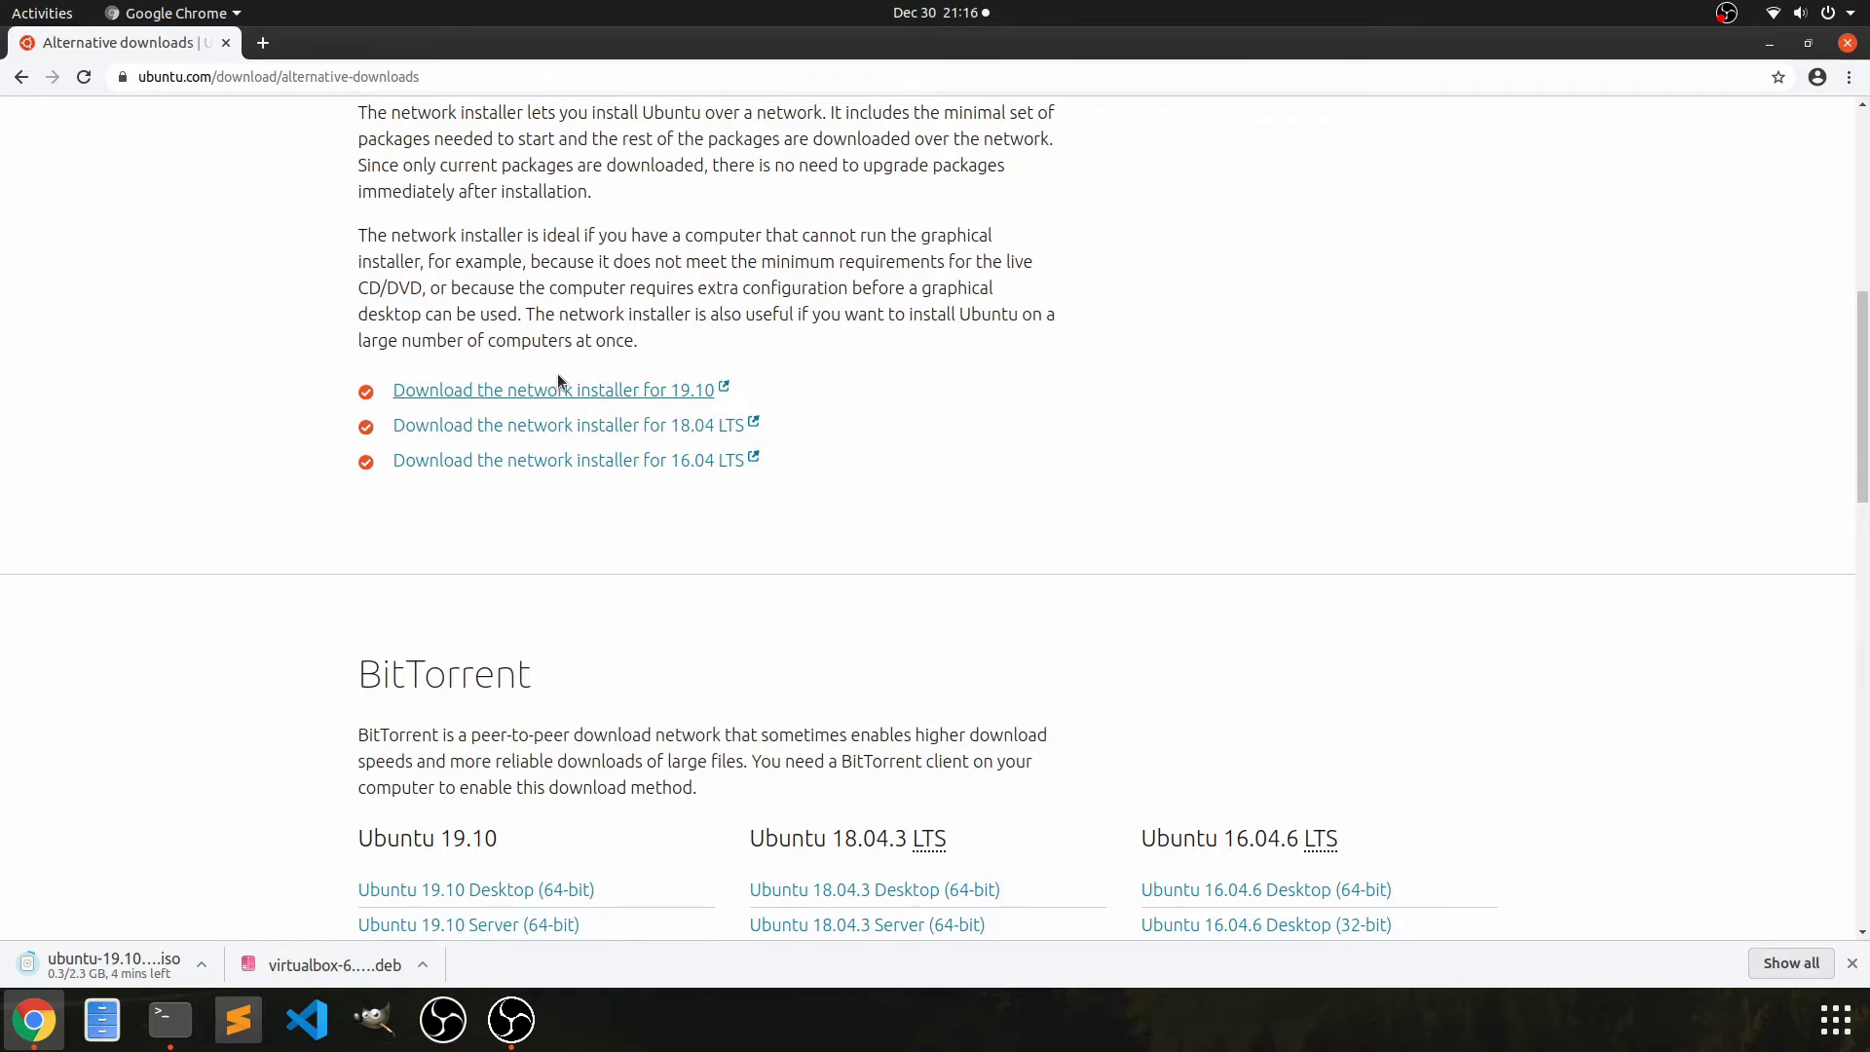
{"action": "left_click", "coordinate": [669, 395]}
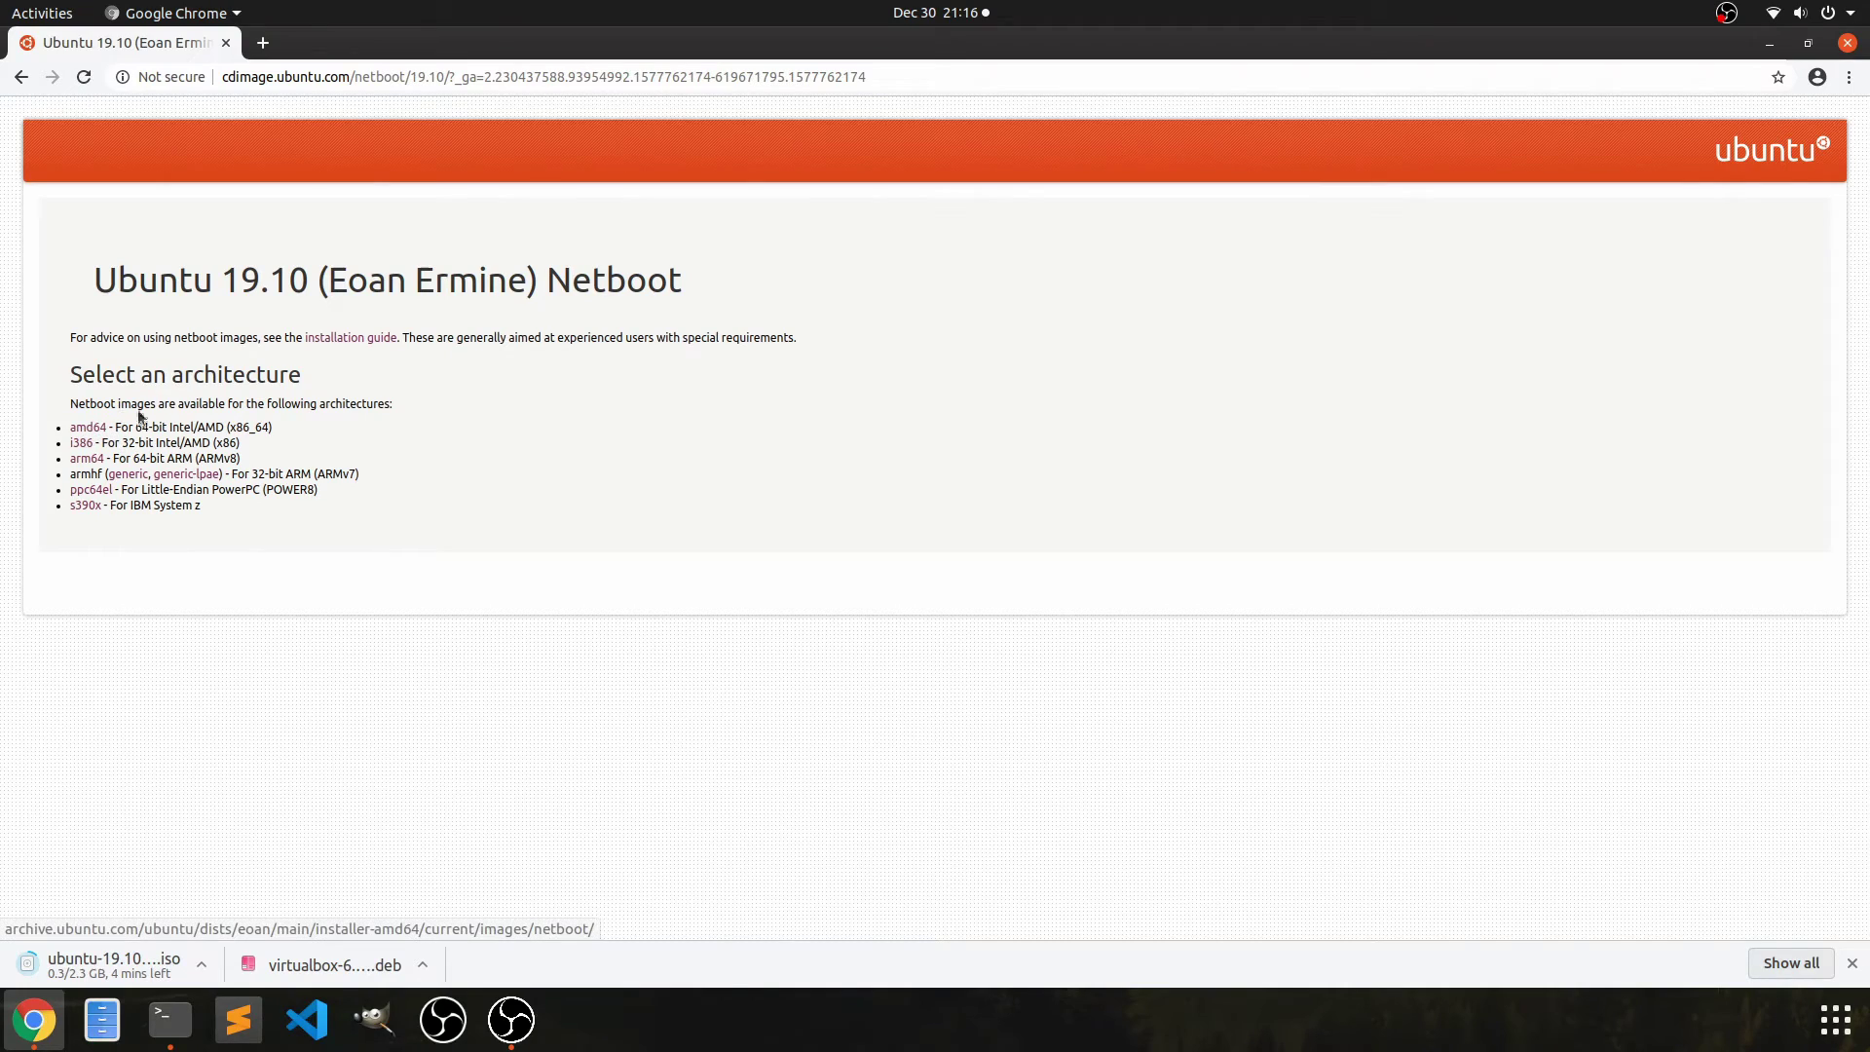
{"action": "left_click_drag", "start_coordinate": [72, 278], "coordinate": [312, 283]}
{"action": "left_click", "coordinate": [317, 281]}
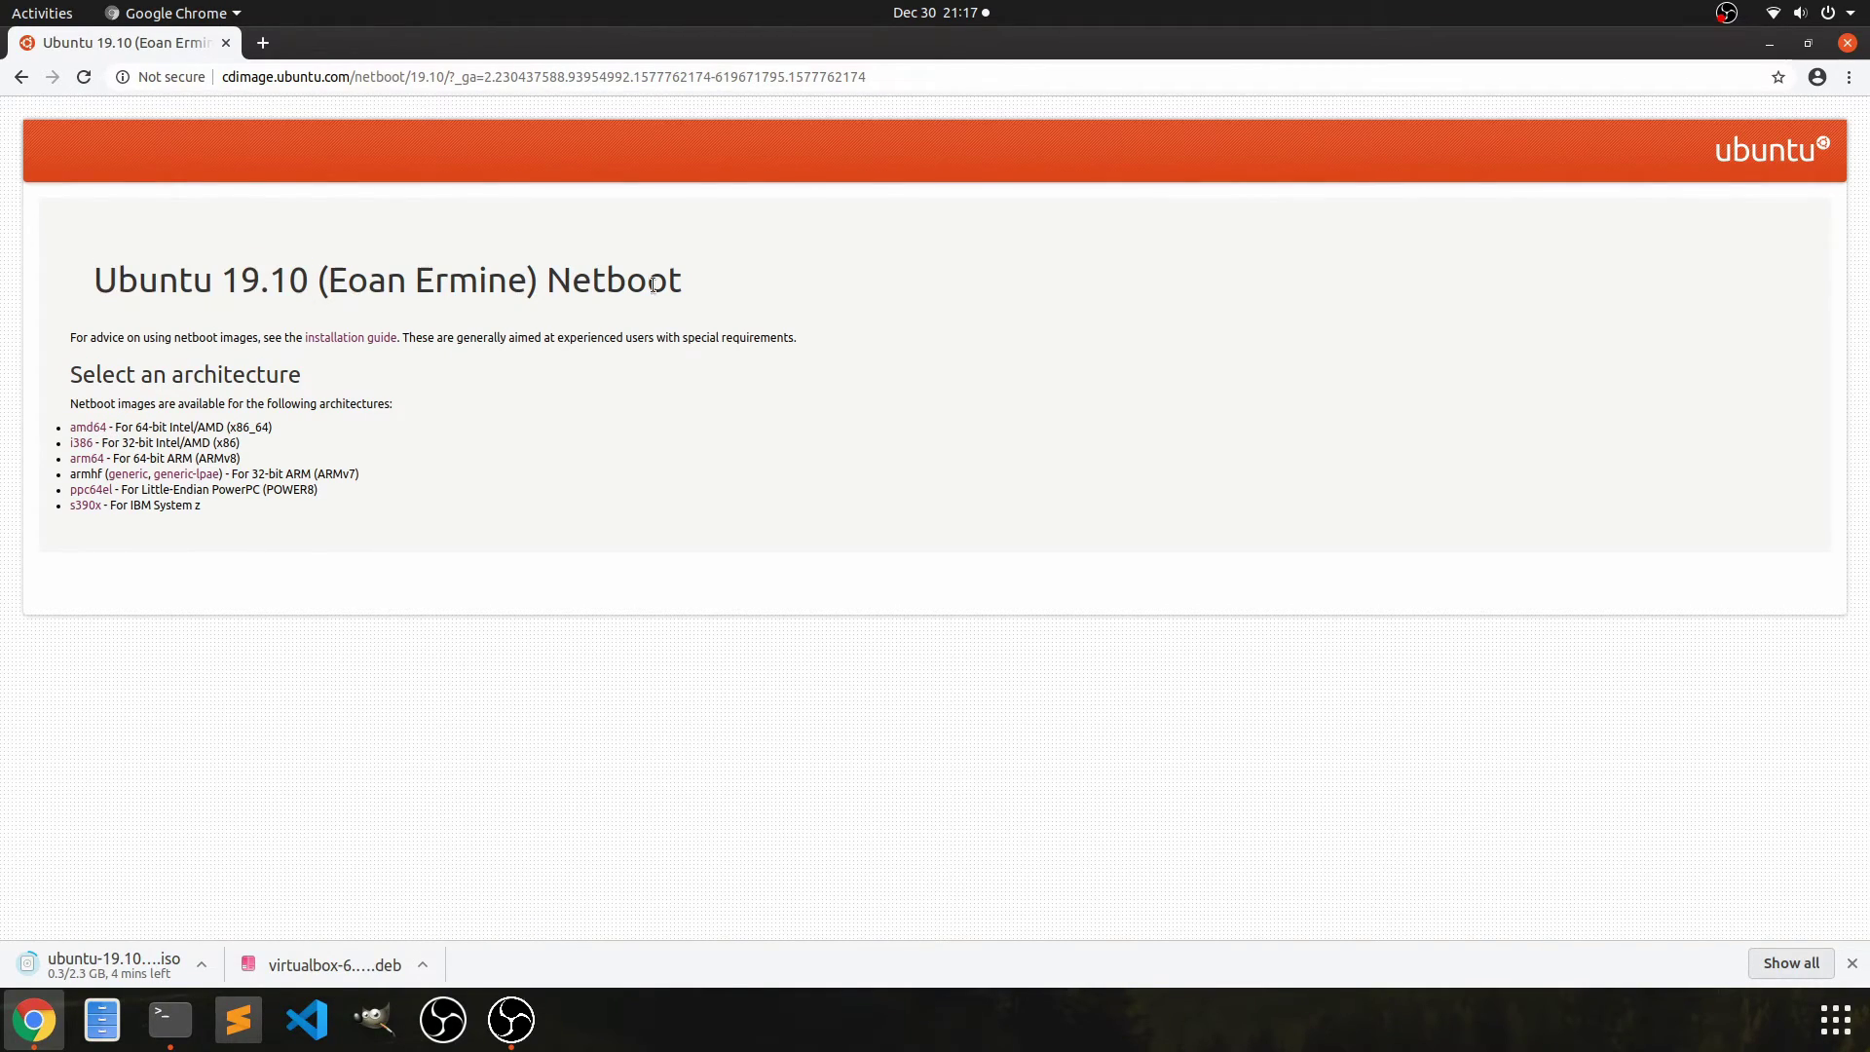
{"action": "double_click", "coordinate": [666, 285]}
{"action": "left_click", "coordinate": [149, 381]}
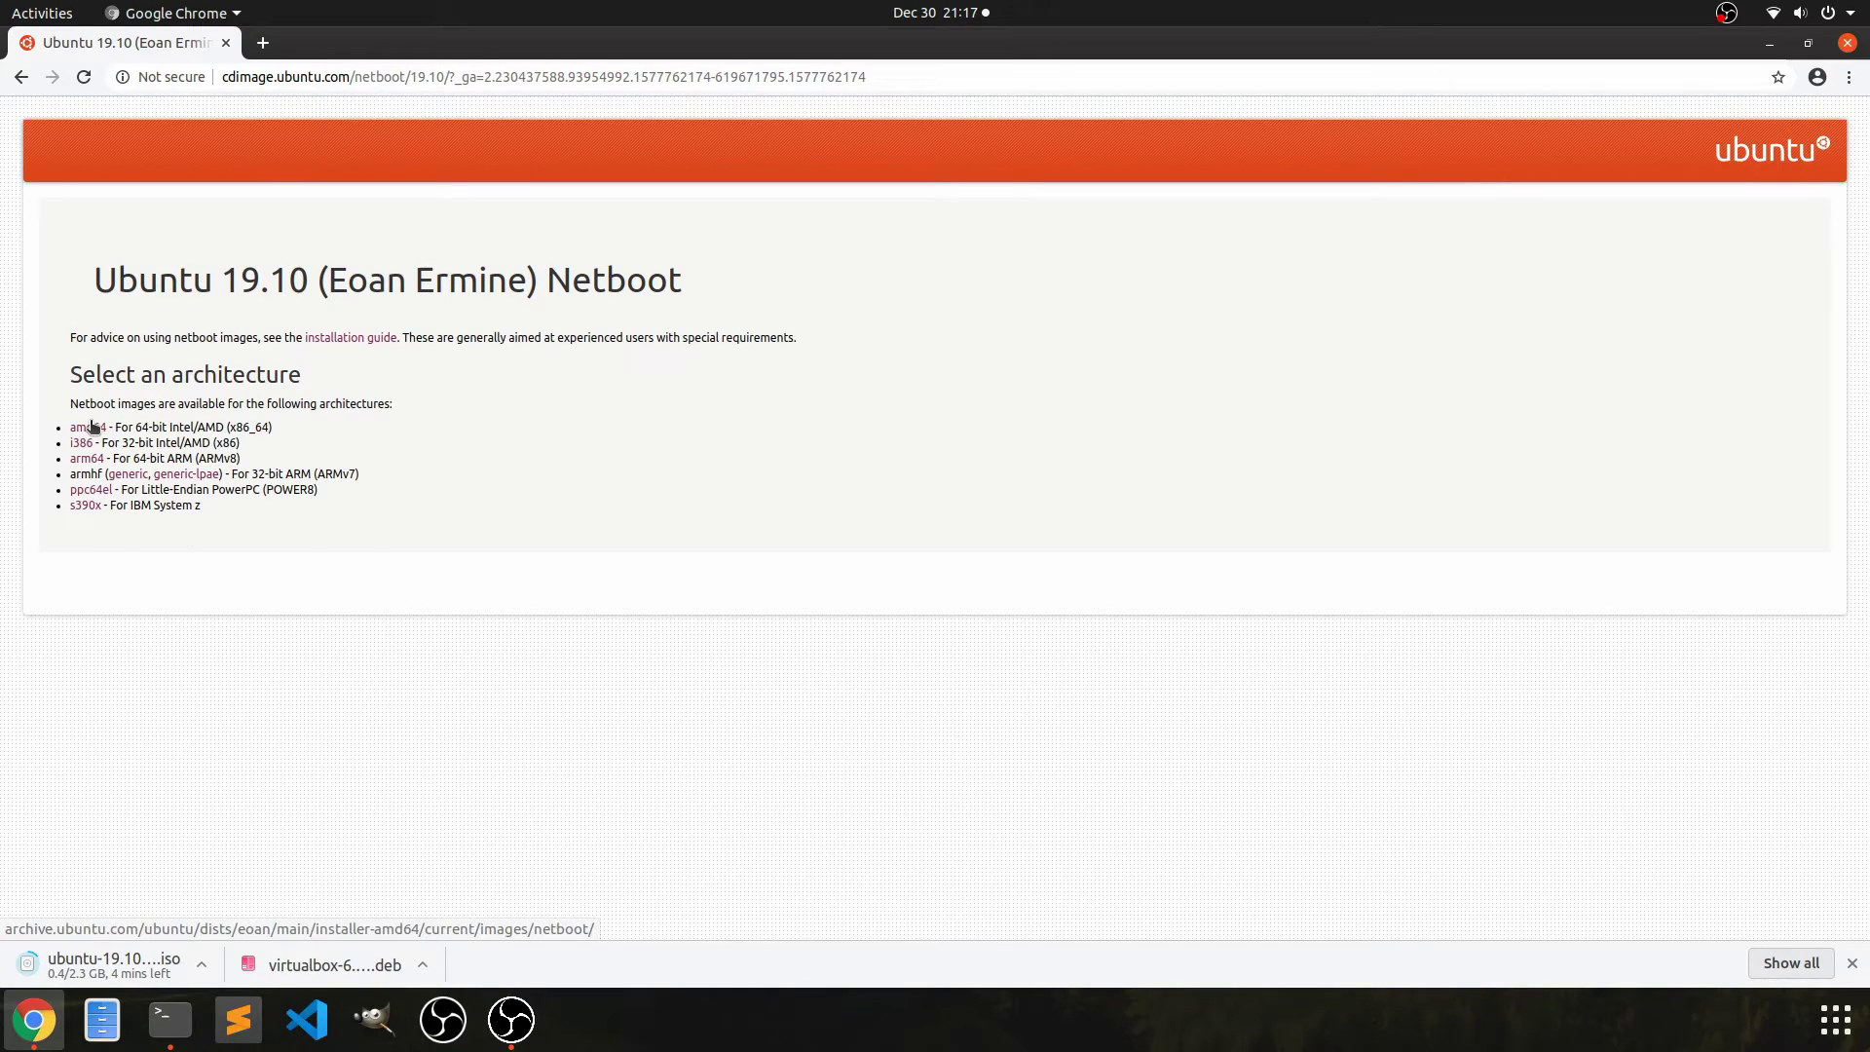
{"action": "left_click_drag", "start_coordinate": [144, 429], "coordinate": [239, 428]}
{"action": "left_click", "coordinate": [193, 436]}
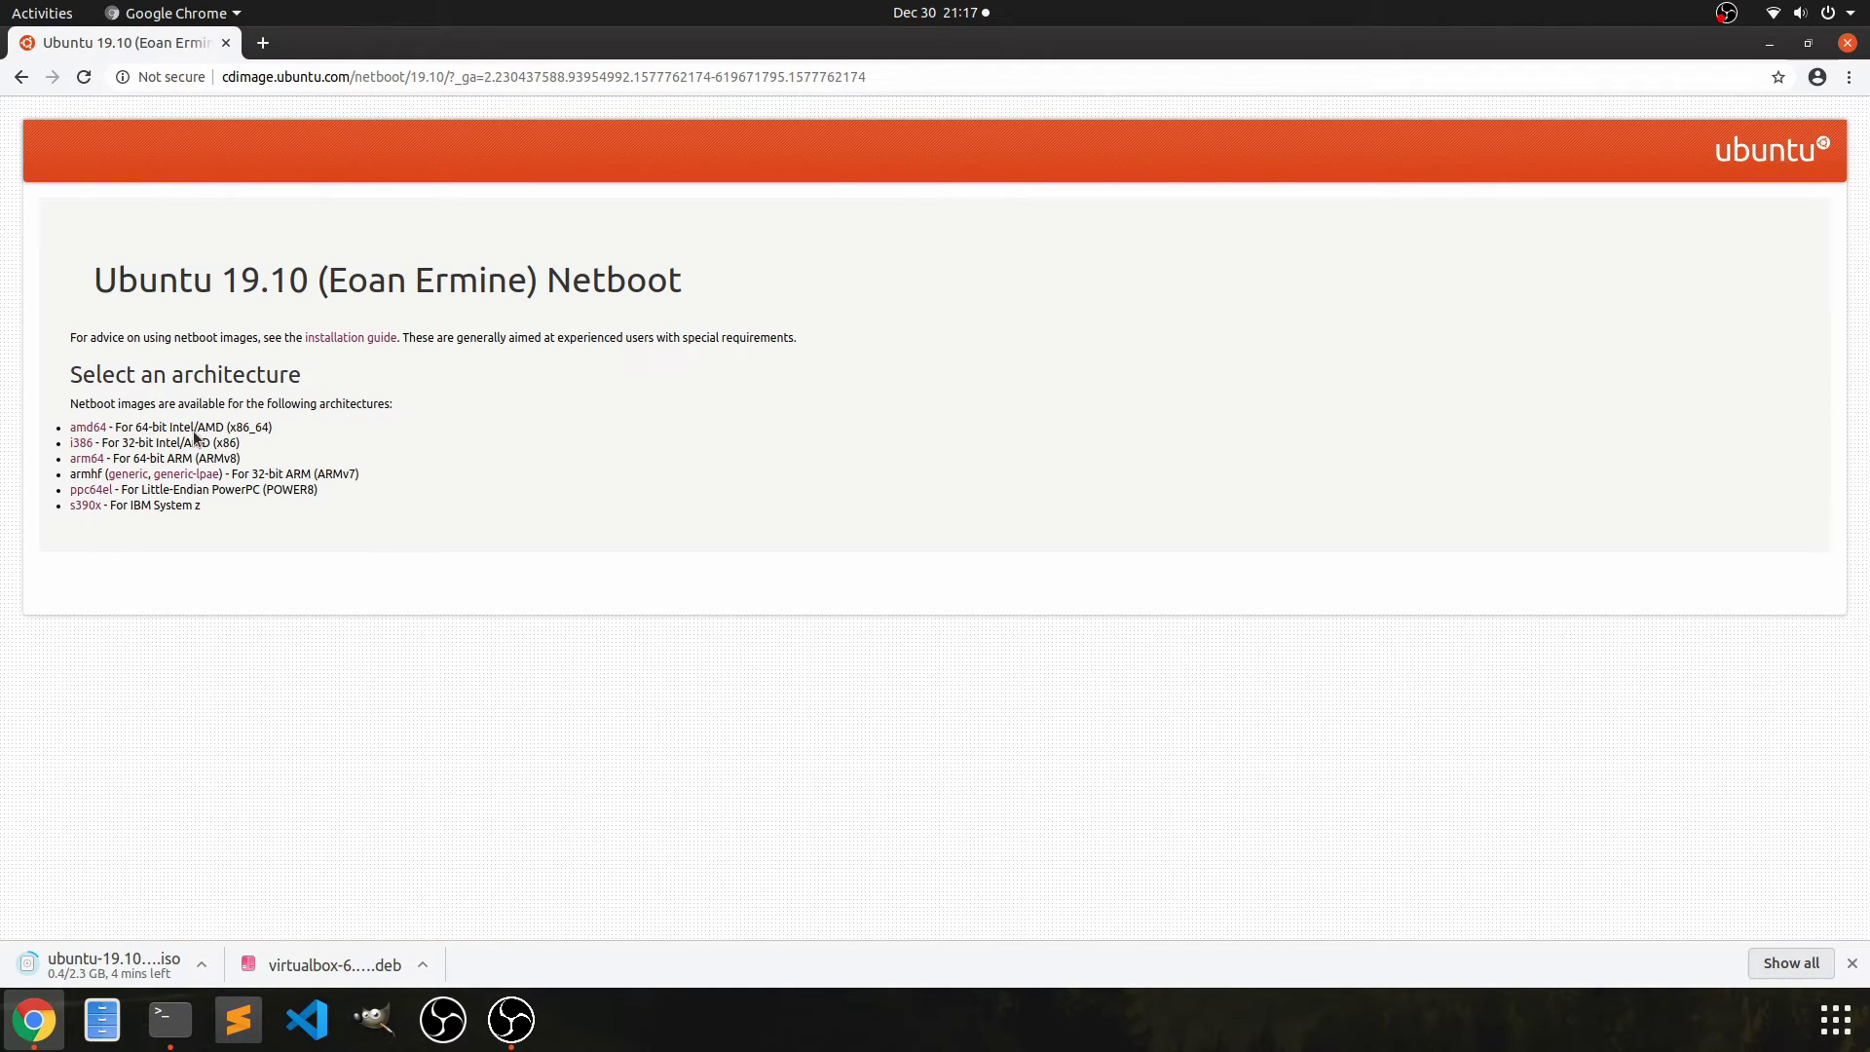
{"action": "left_click", "coordinate": [97, 430]}
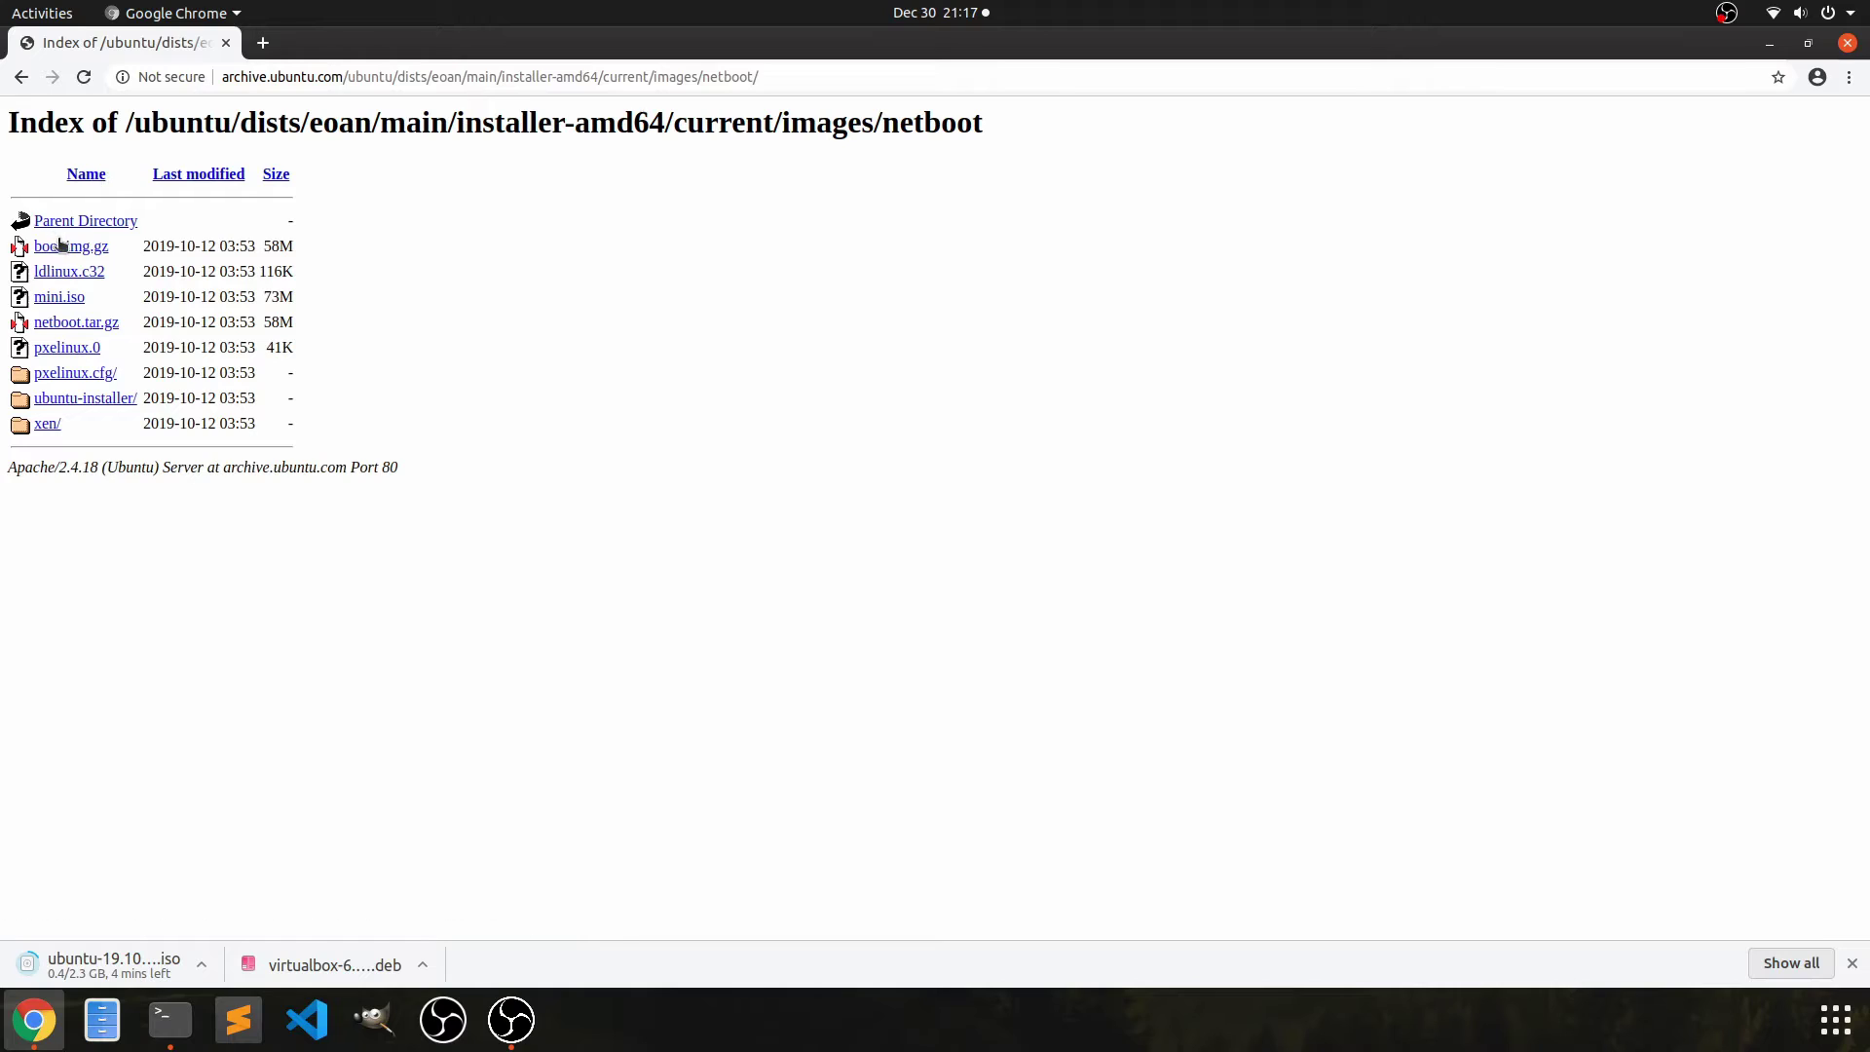
- Download mini.iso and cancel the large Ubuntu ISO download
{"action": "left_click_drag", "start_coordinate": [299, 305], "coordinate": [261, 297]}
{"action": "left_click", "coordinate": [60, 305]}
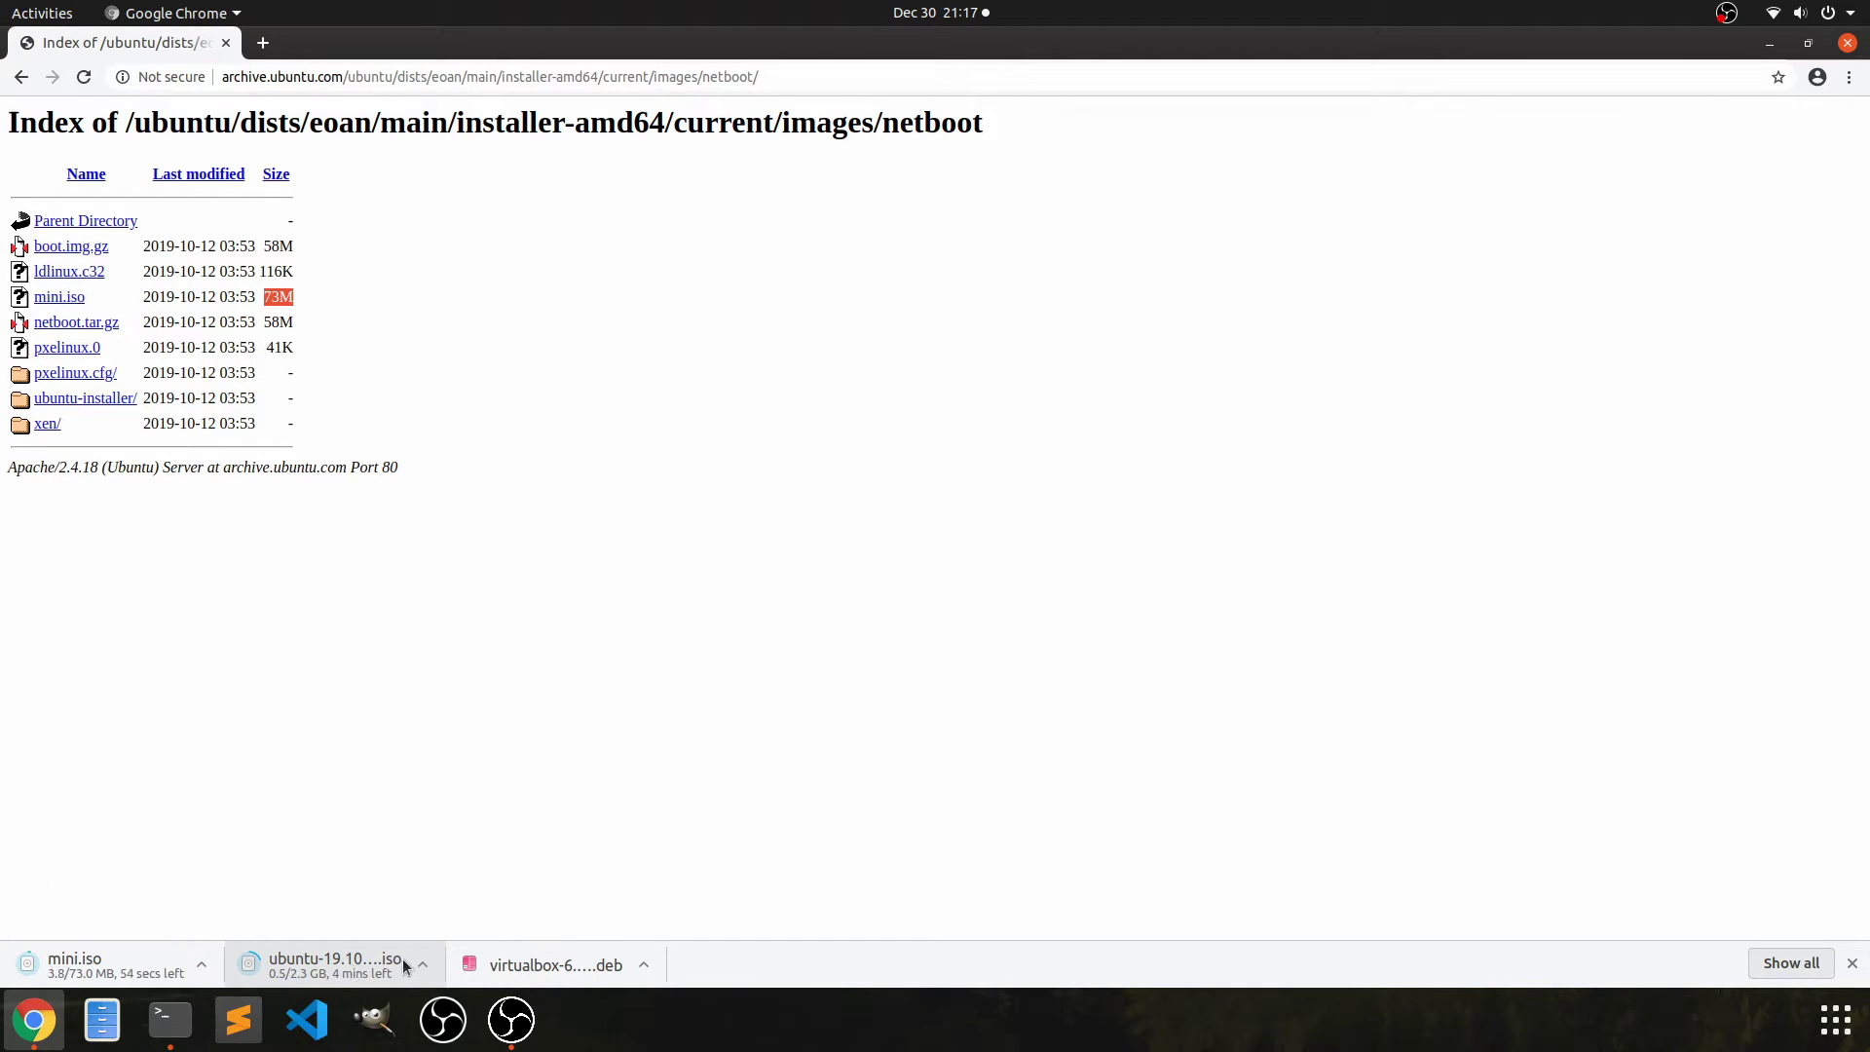
{"action": "left_click", "coordinate": [413, 974]}
{"action": "left_click", "coordinate": [457, 930]}
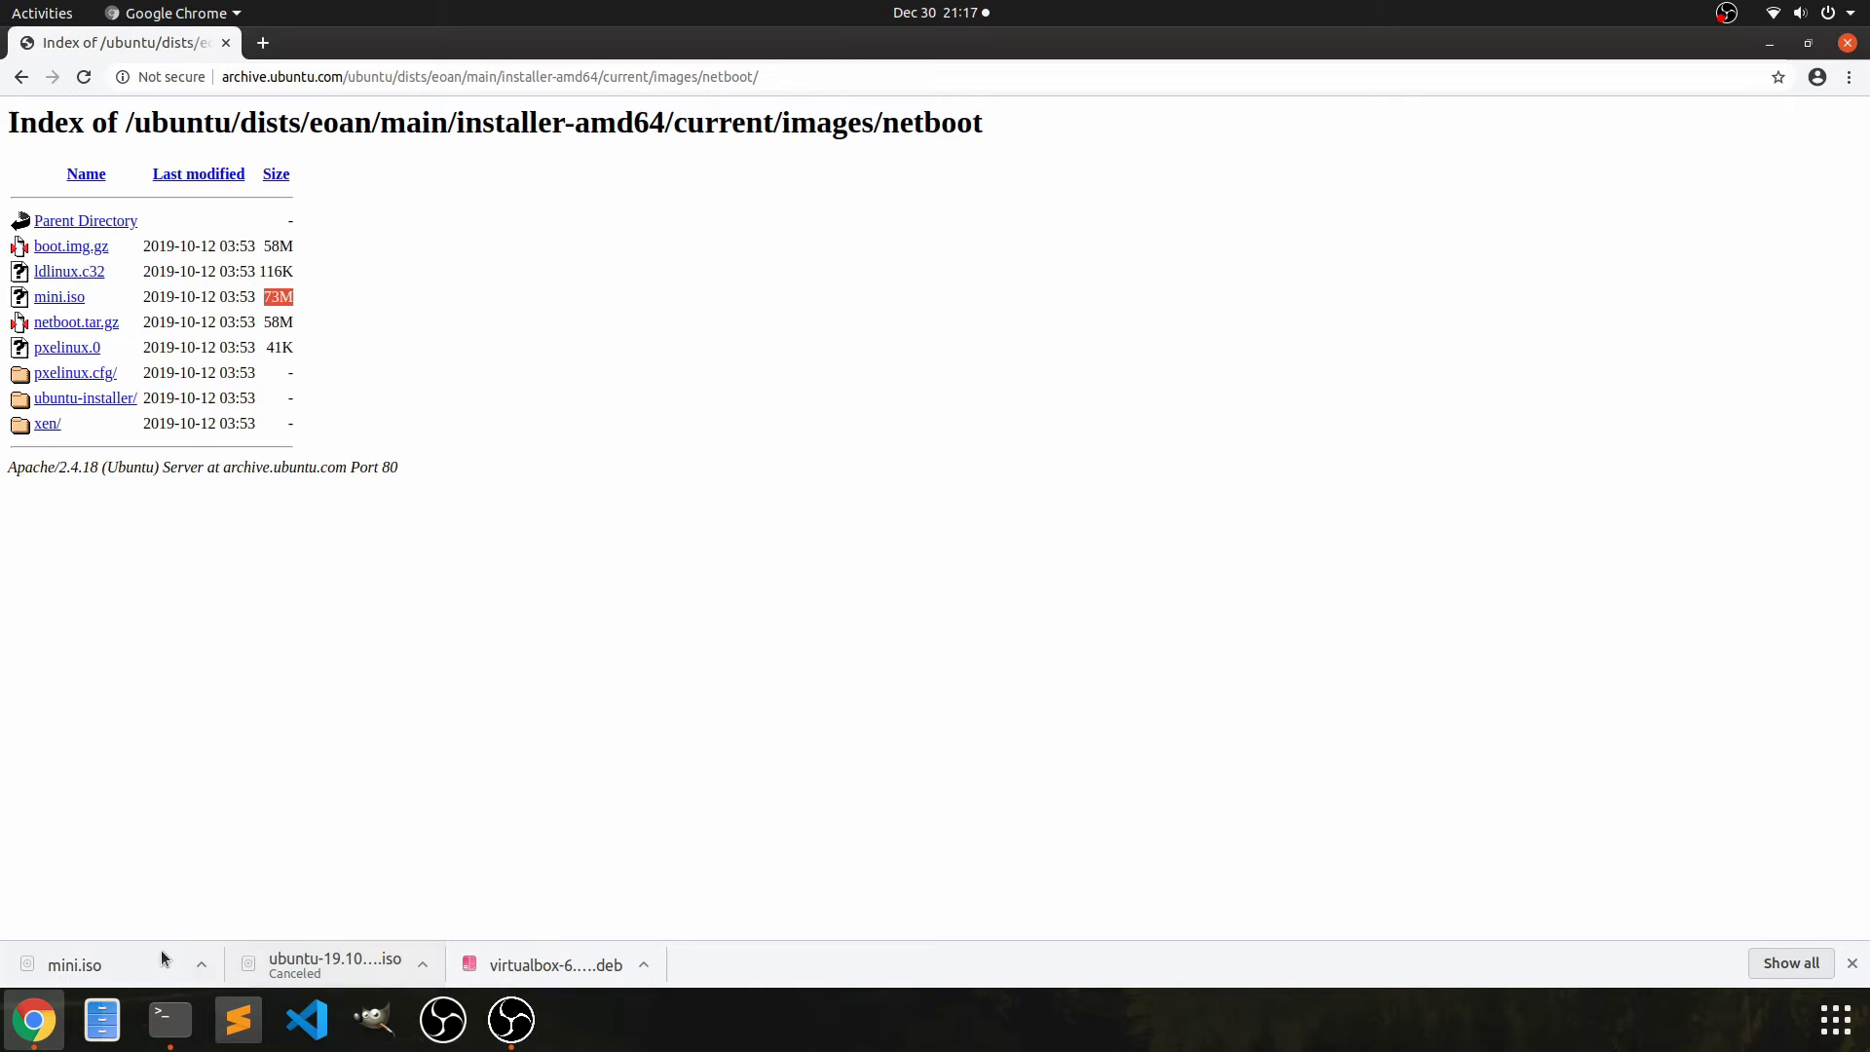
- Check the 76.5 MB mini.iso in Downloads, then close Files and Chrome
{"action": "left_click", "coordinate": [201, 964]}
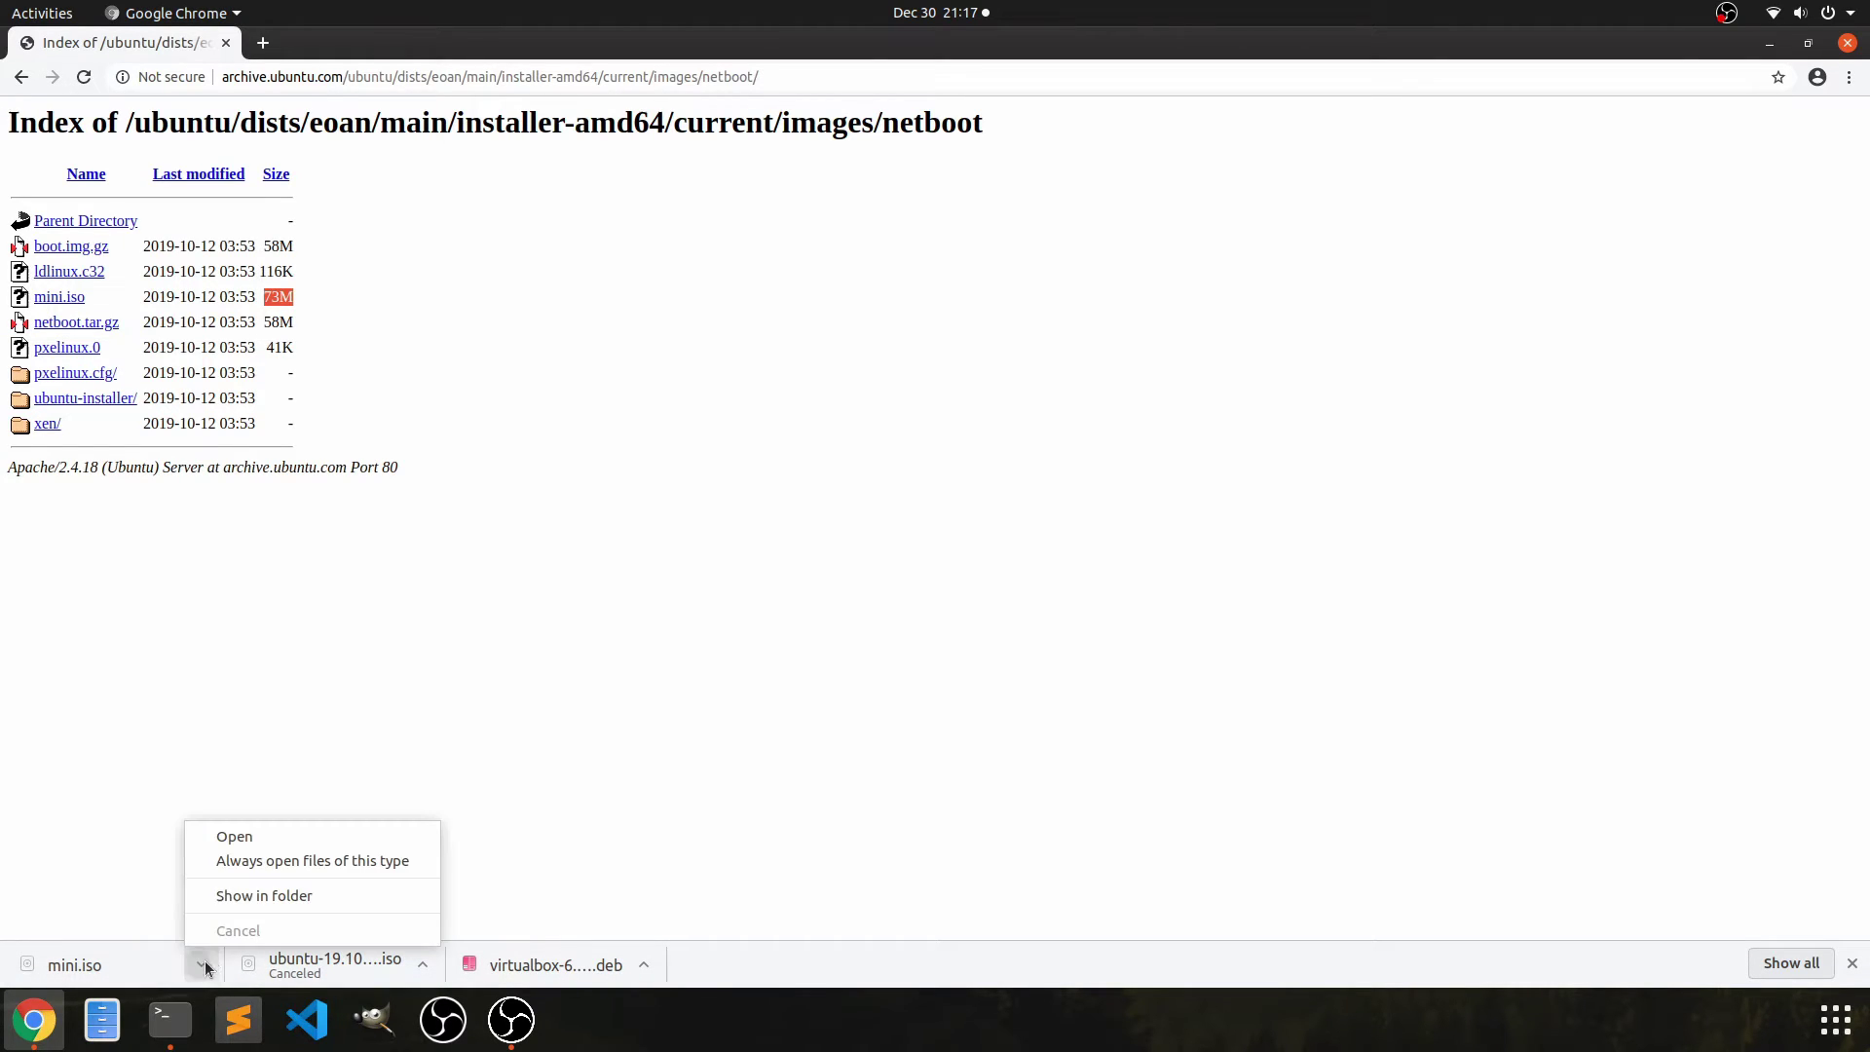
{"action": "left_click", "coordinate": [282, 893]}
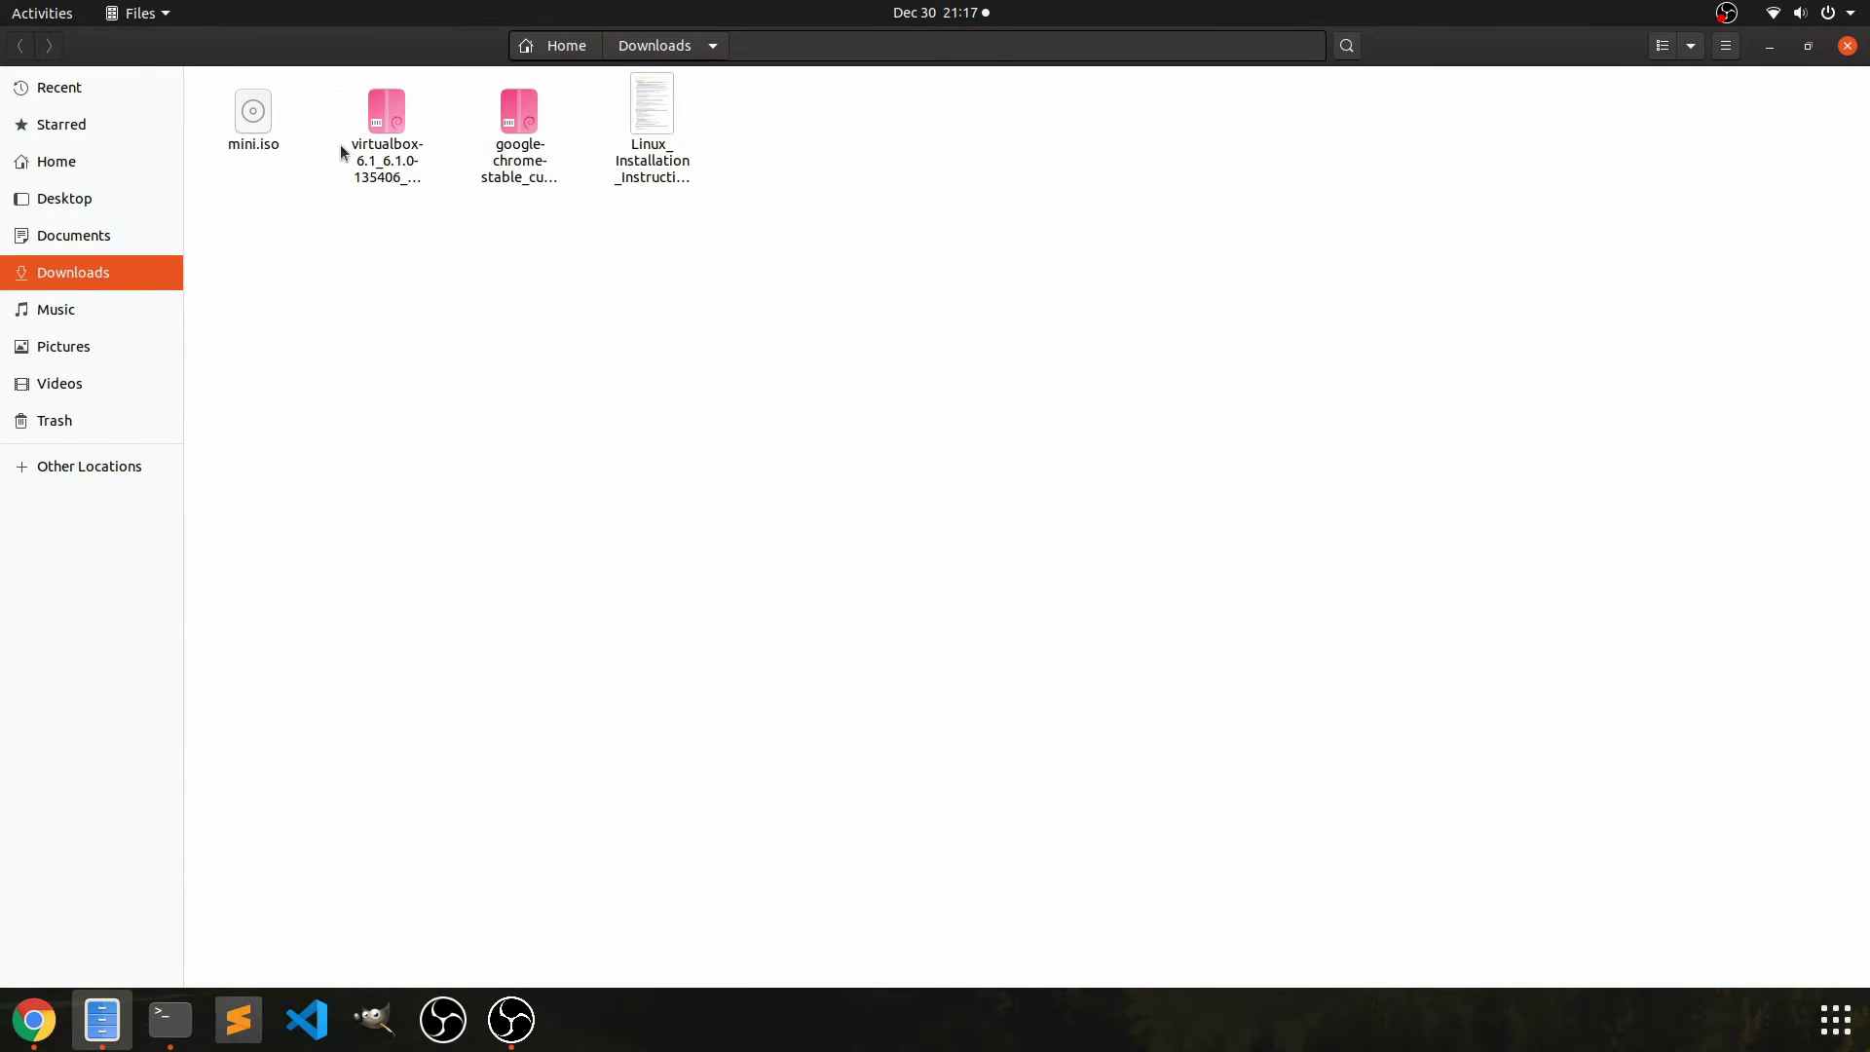
{"action": "left_click", "coordinate": [261, 115]}
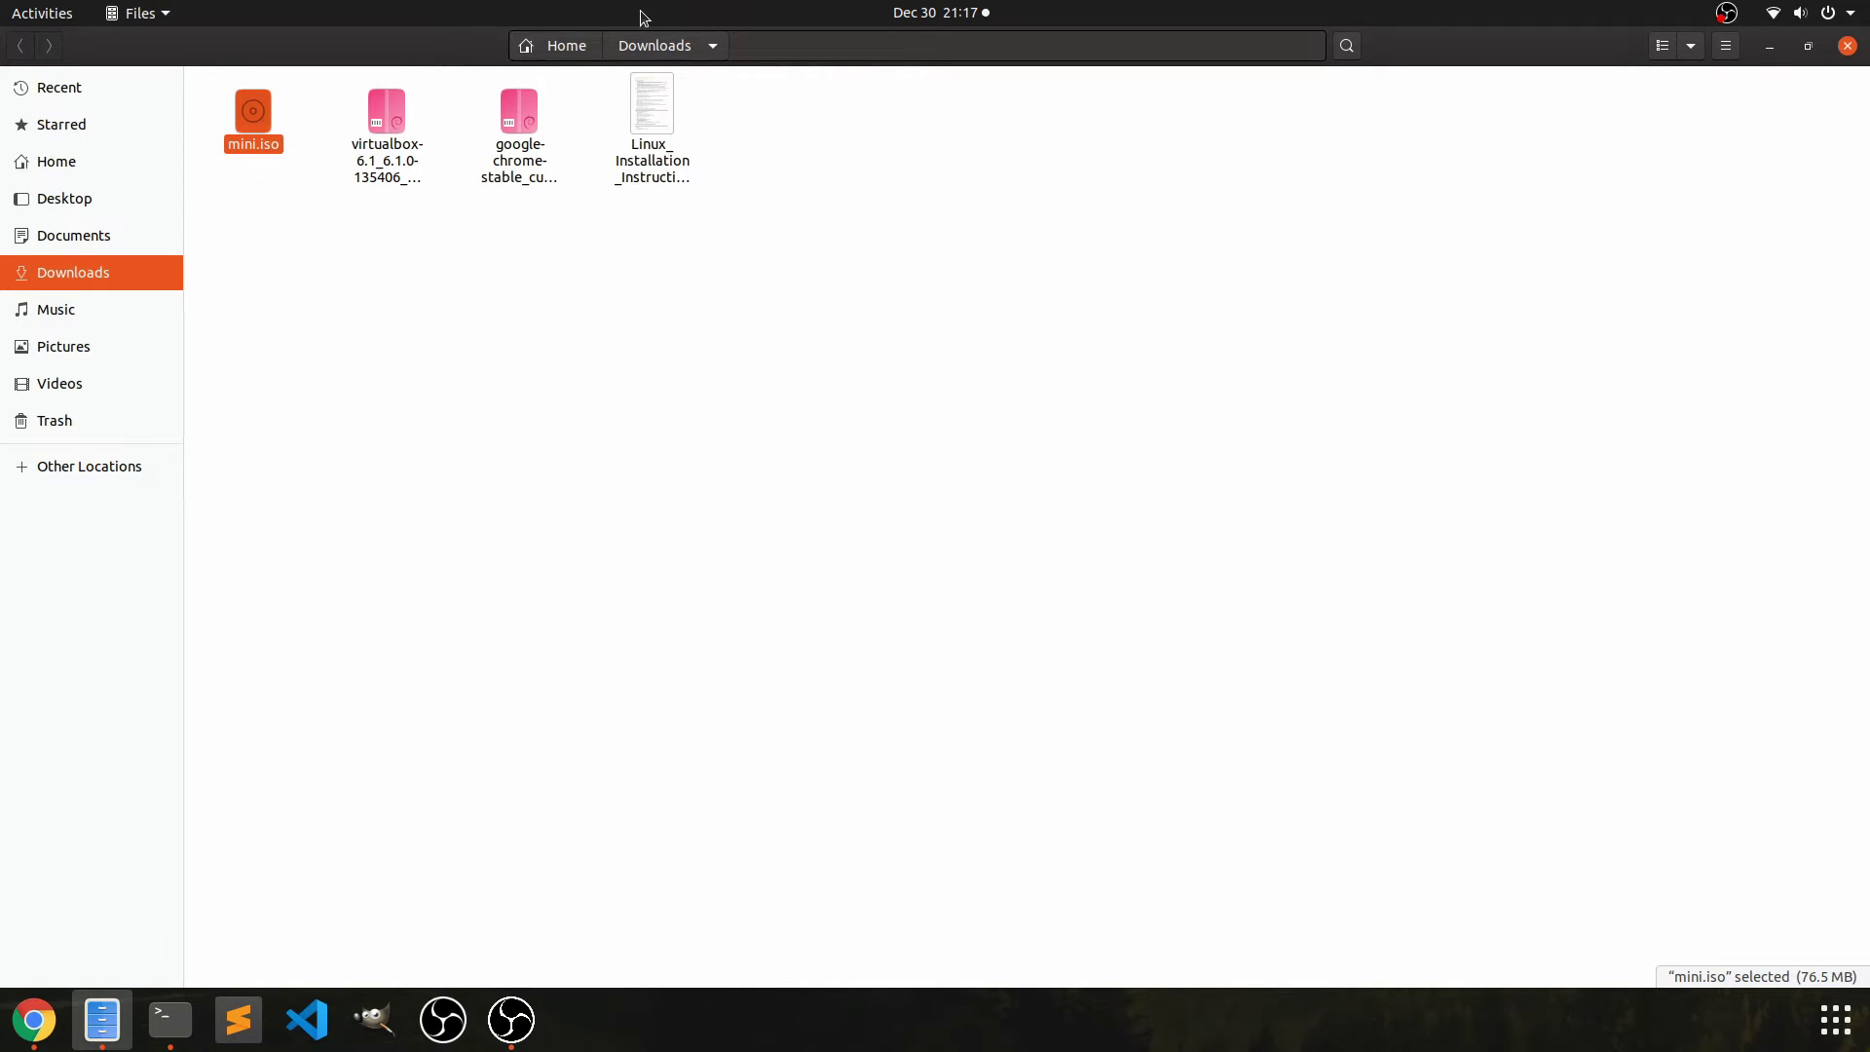
{"action": "left_click", "coordinate": [1847, 46]}
{"action": "left_click", "coordinate": [1849, 41]}
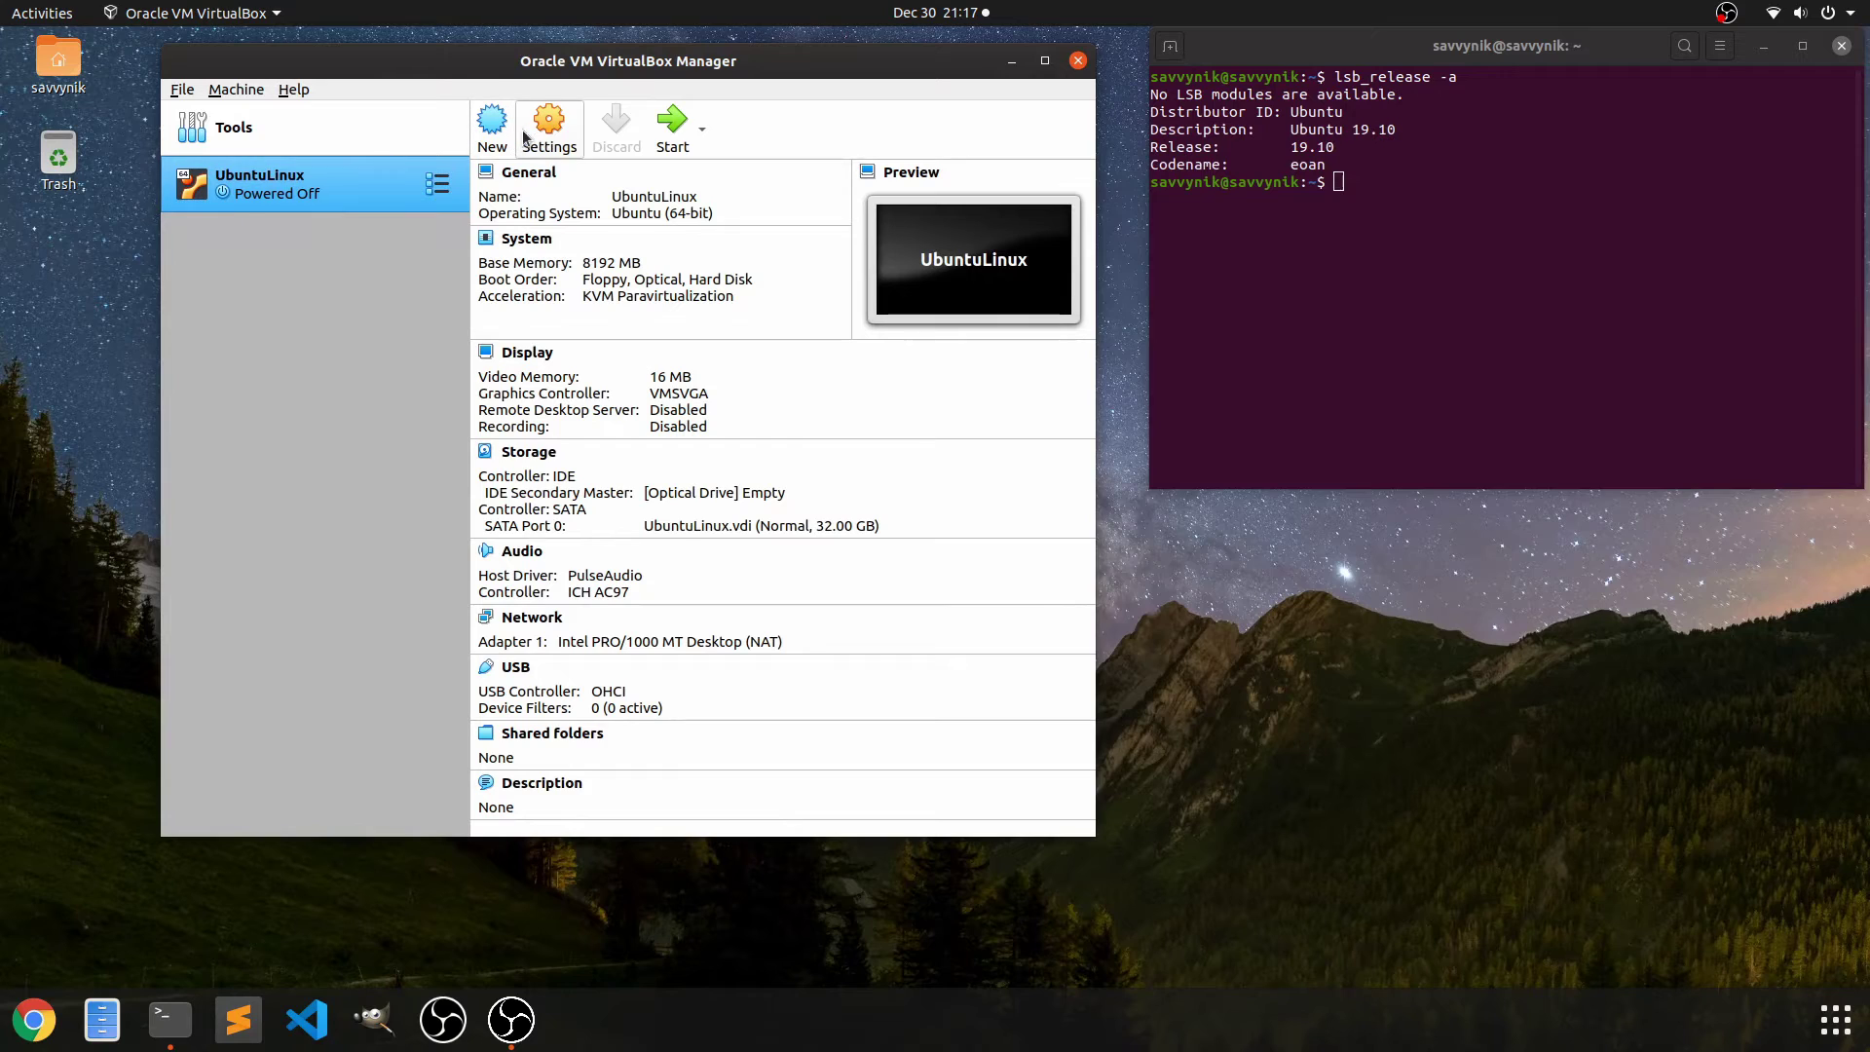
- Start UbuntuLinux with mini.iso from Downloads added and chosen as its start-up disk
{"action": "left_click", "coordinate": [673, 125]}
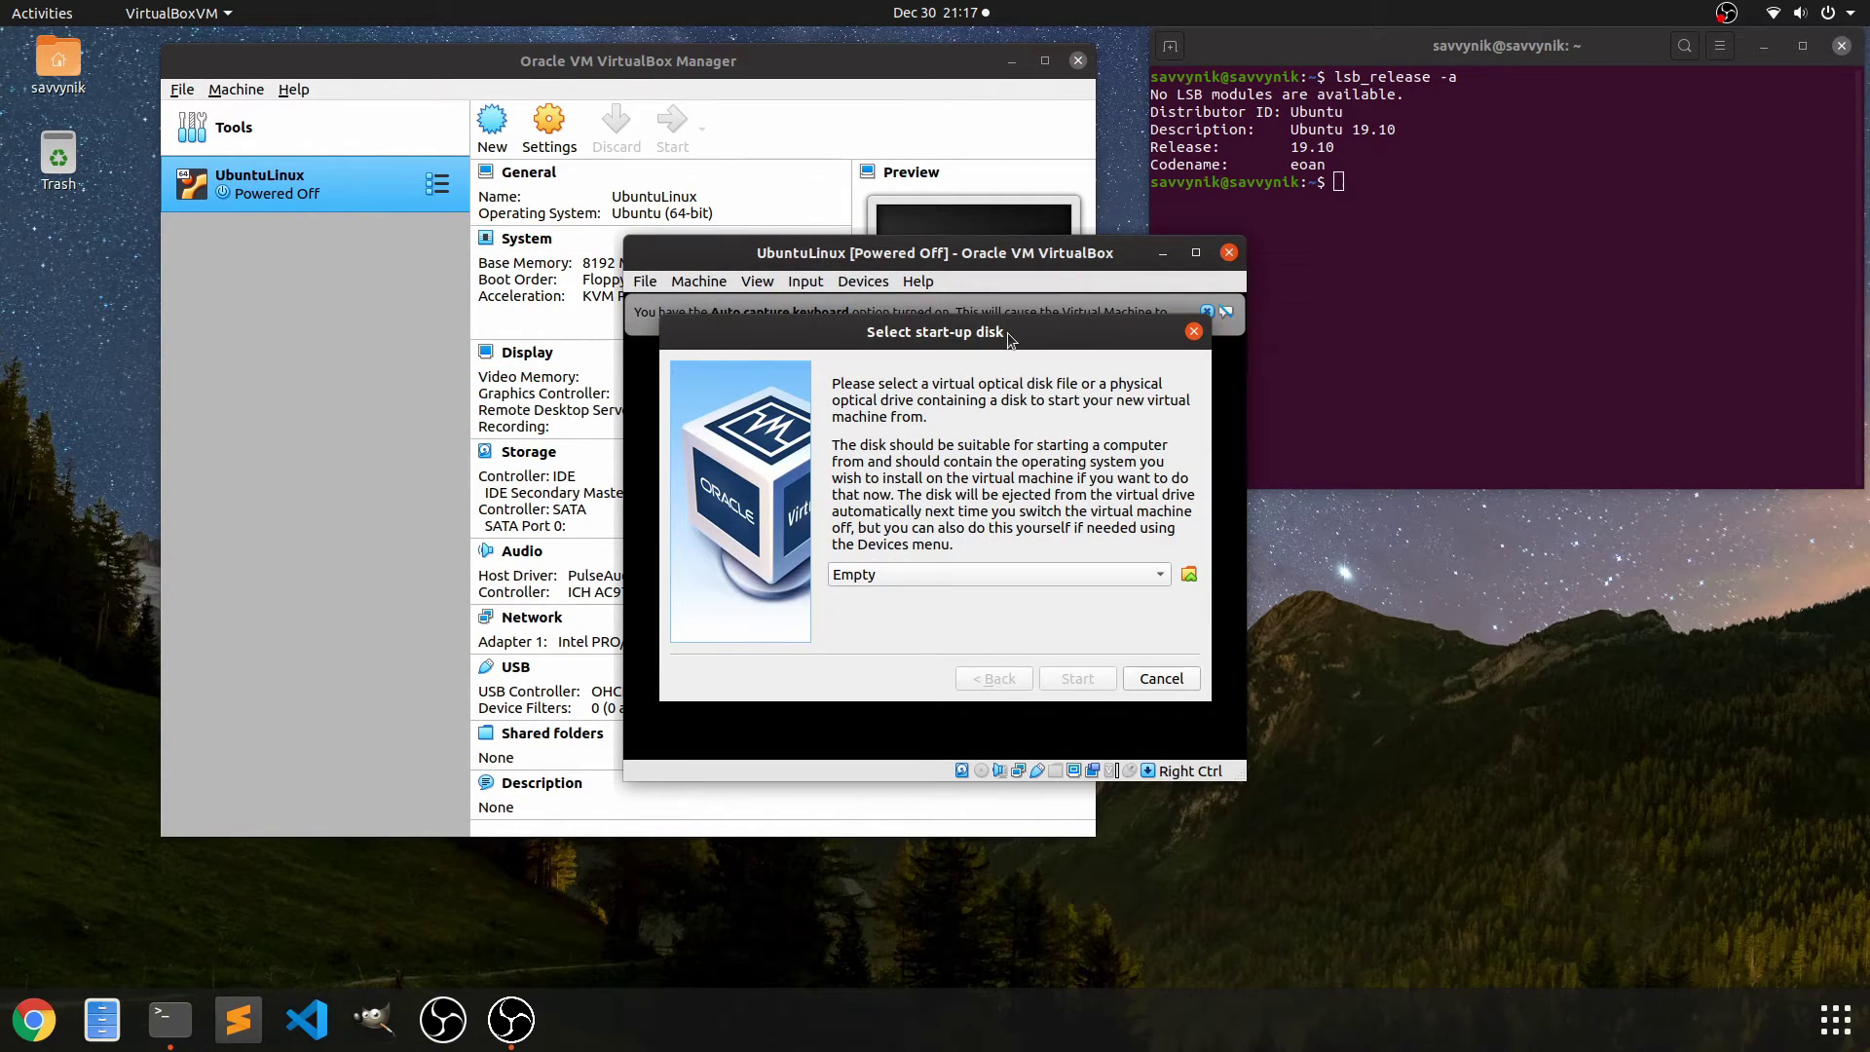
{"action": "left_click", "coordinate": [1161, 575]}
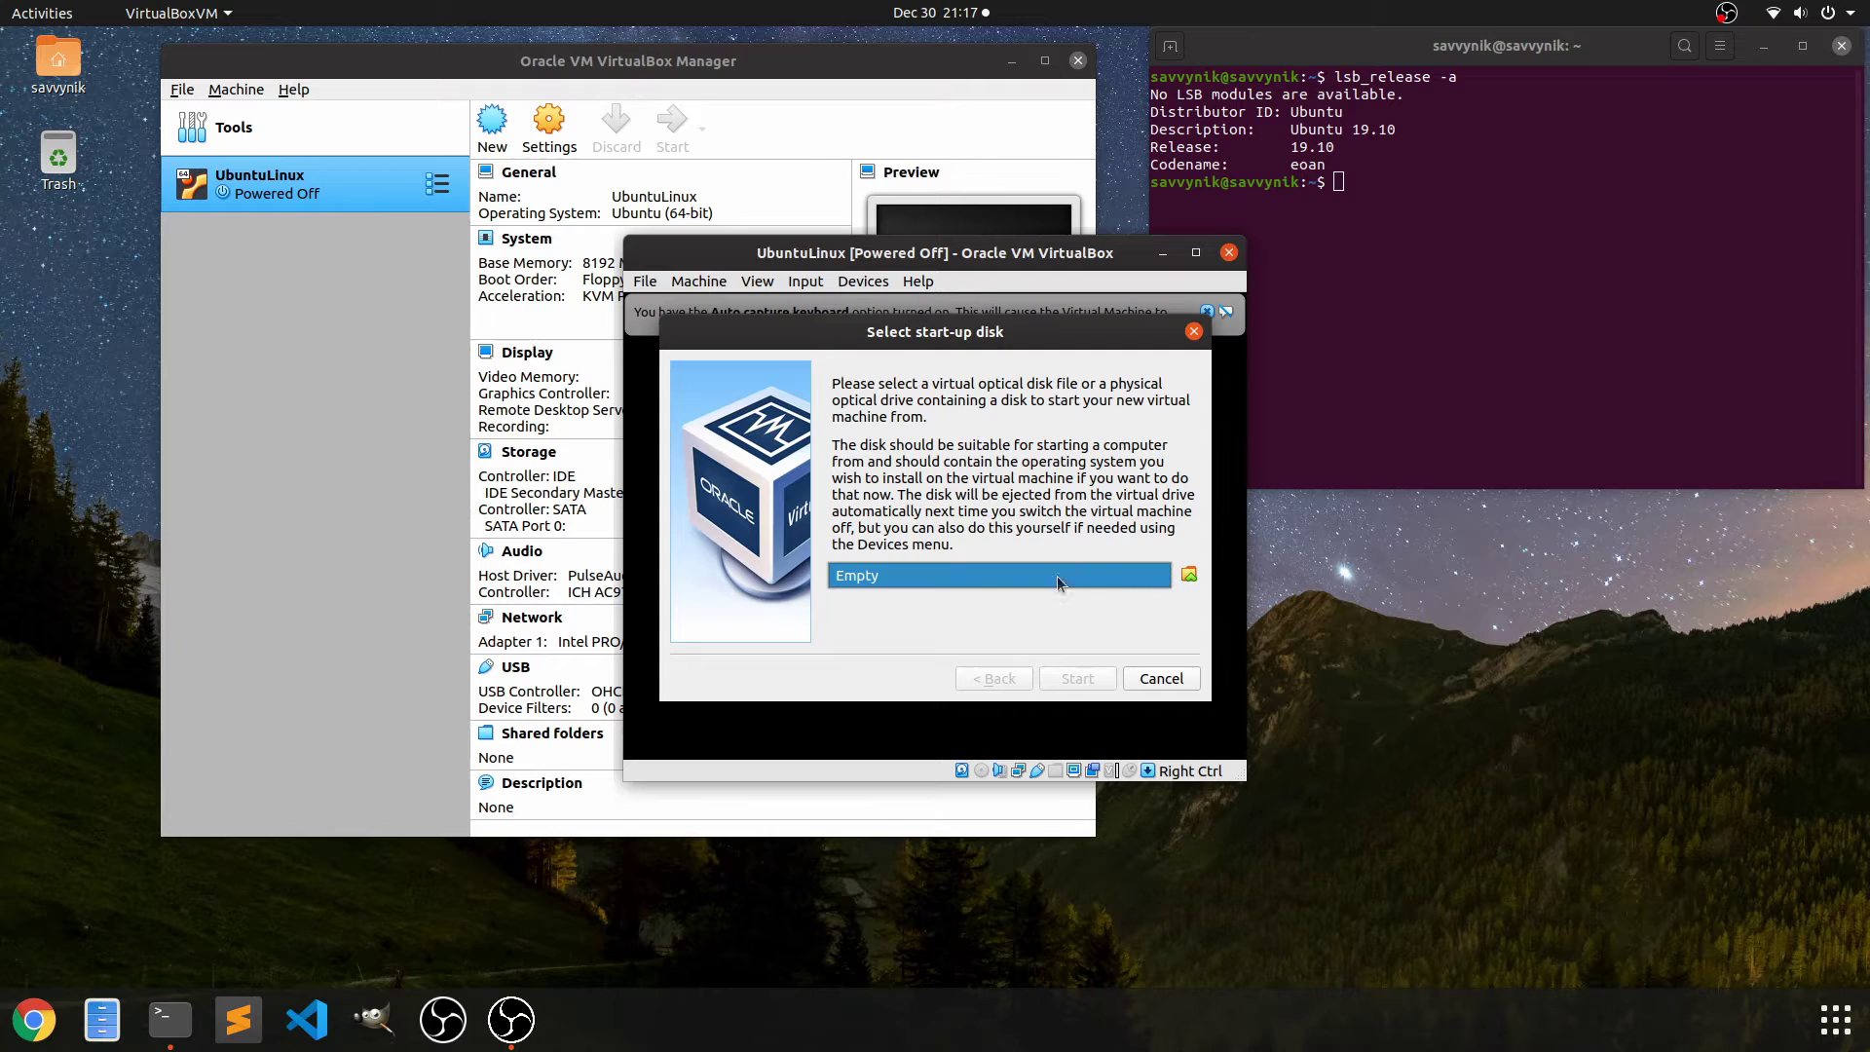
{"action": "left_click", "coordinate": [1189, 581]}
{"action": "left_click", "coordinate": [1192, 579]}
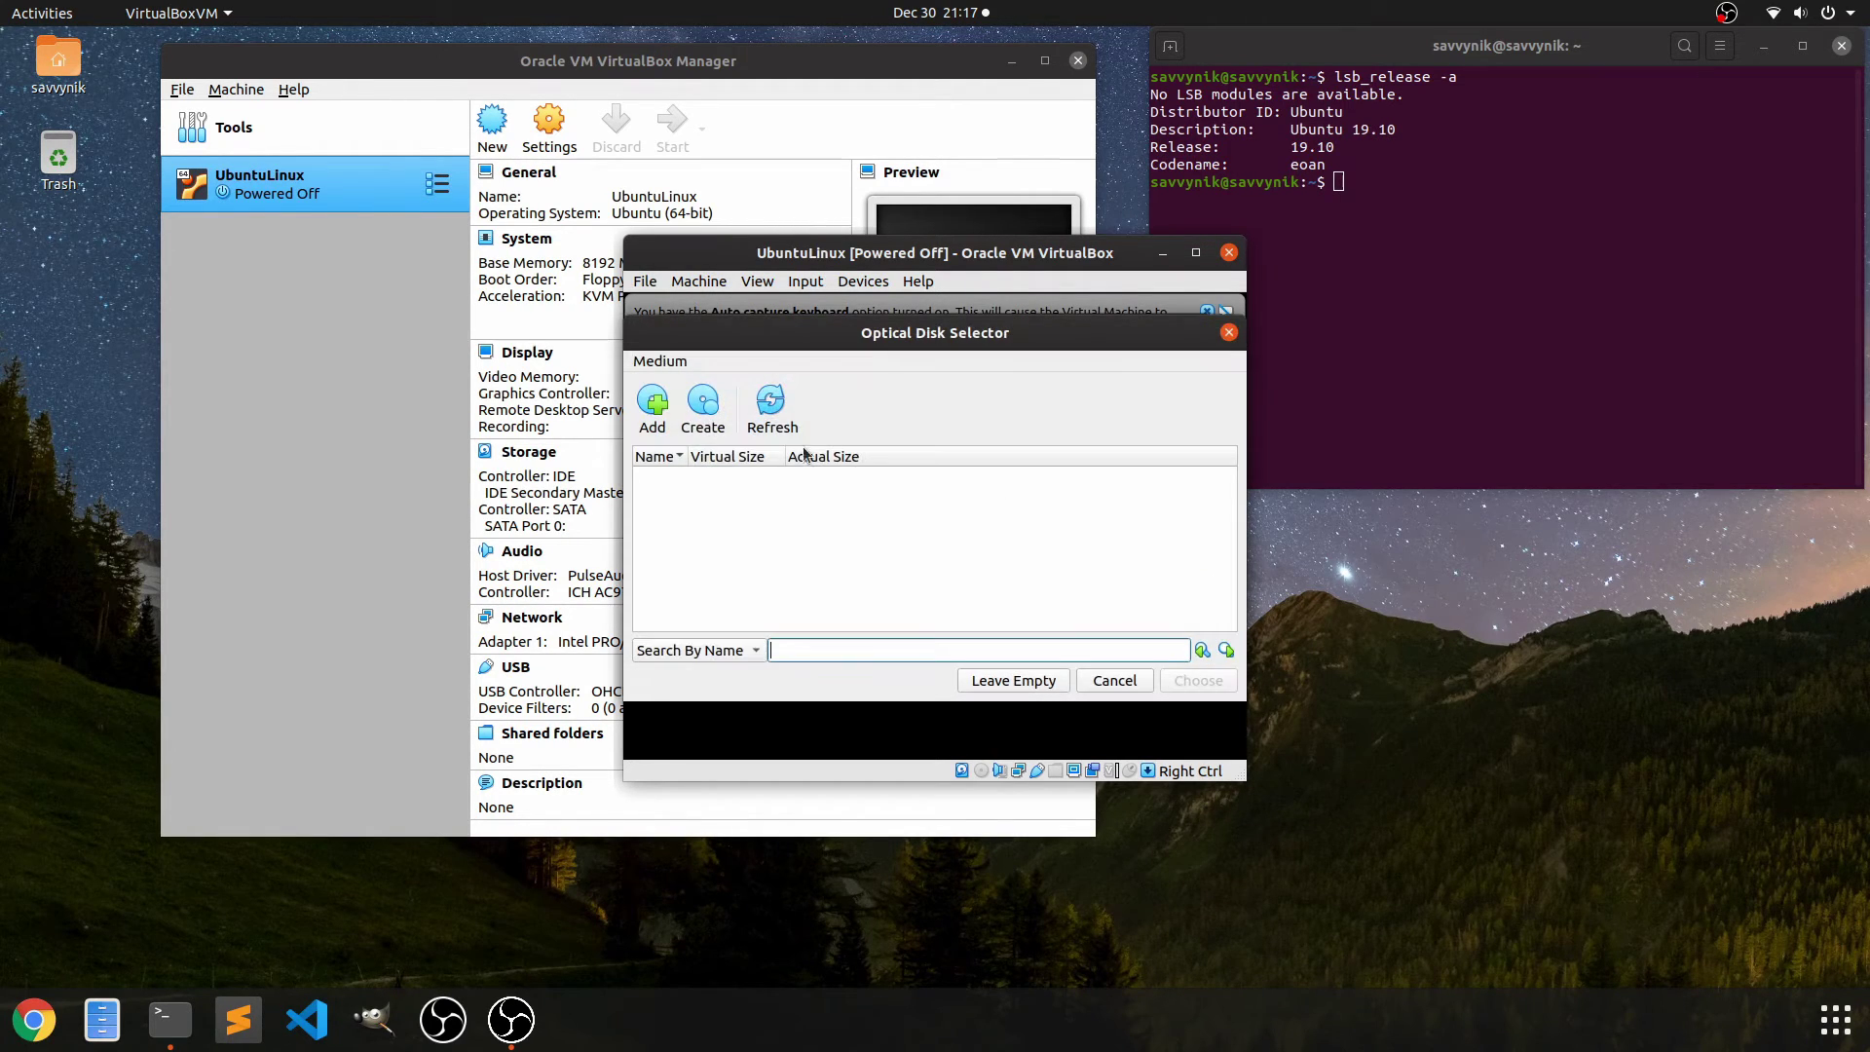
{"action": "left_click", "coordinate": [653, 404]}
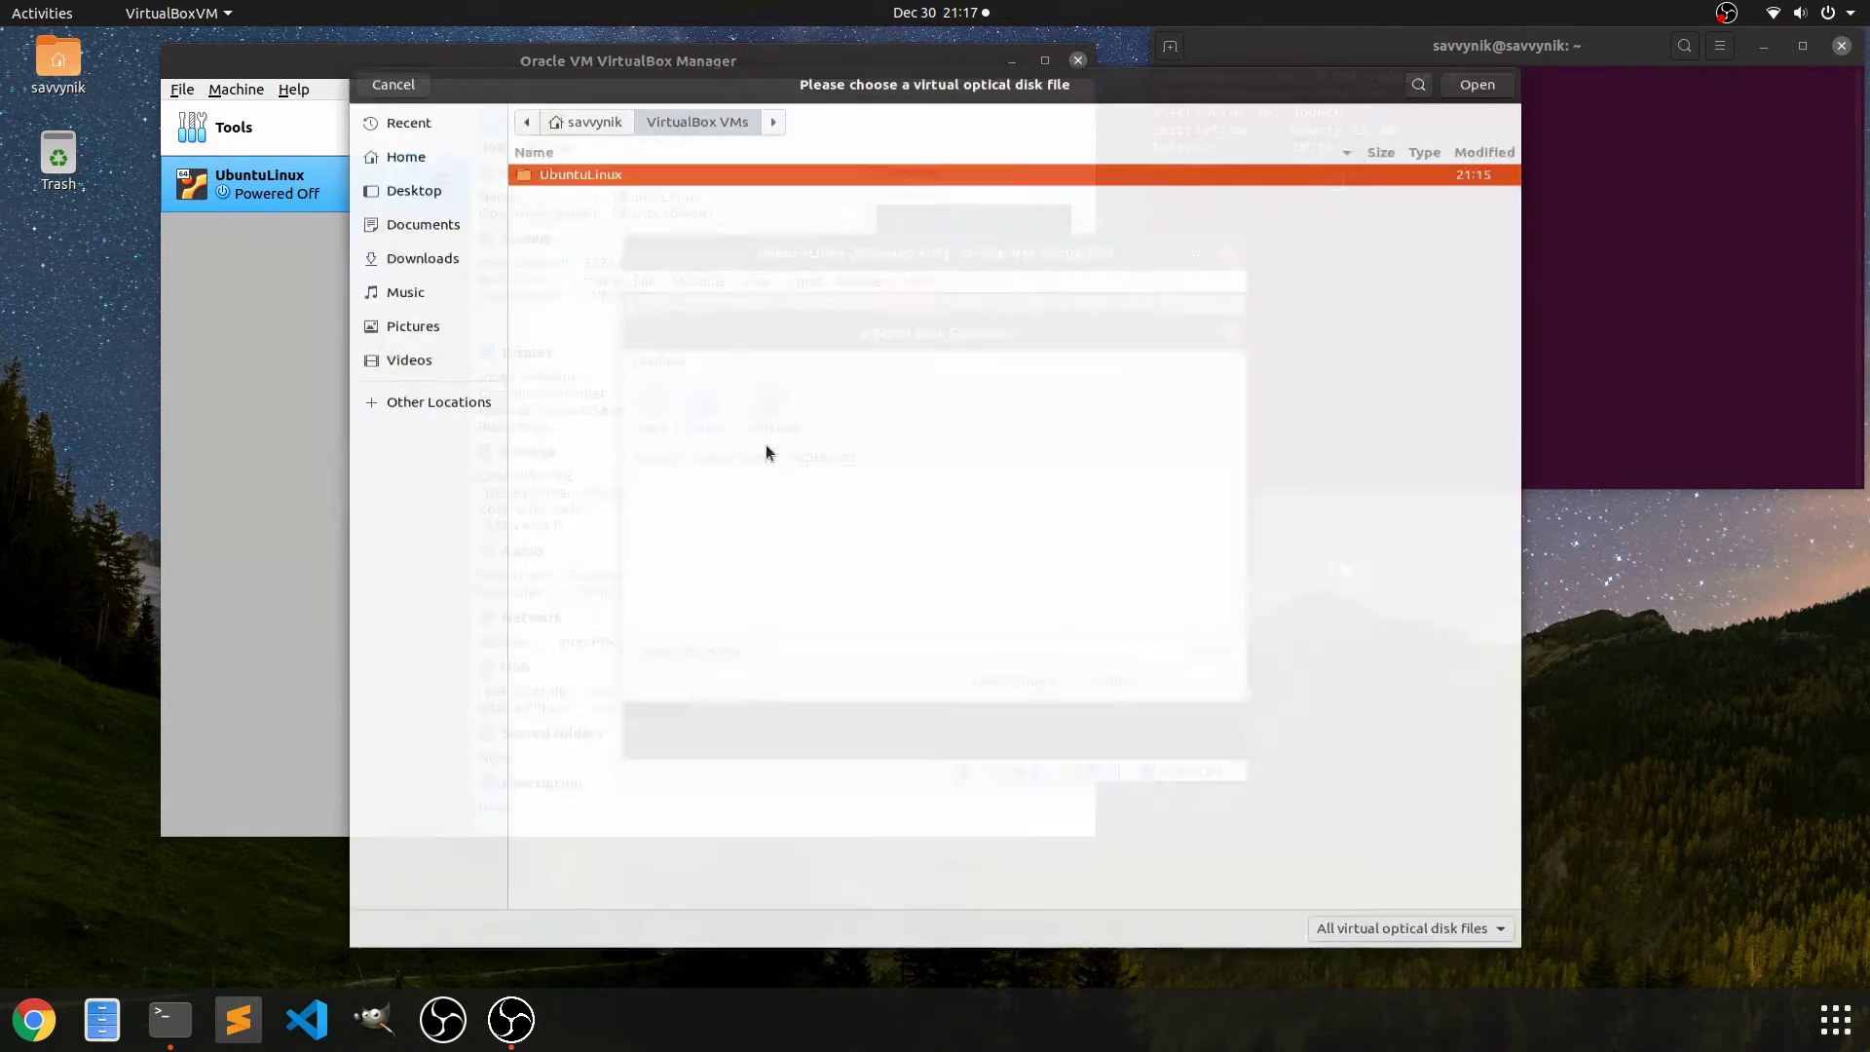
{"action": "left_click", "coordinate": [429, 236]}
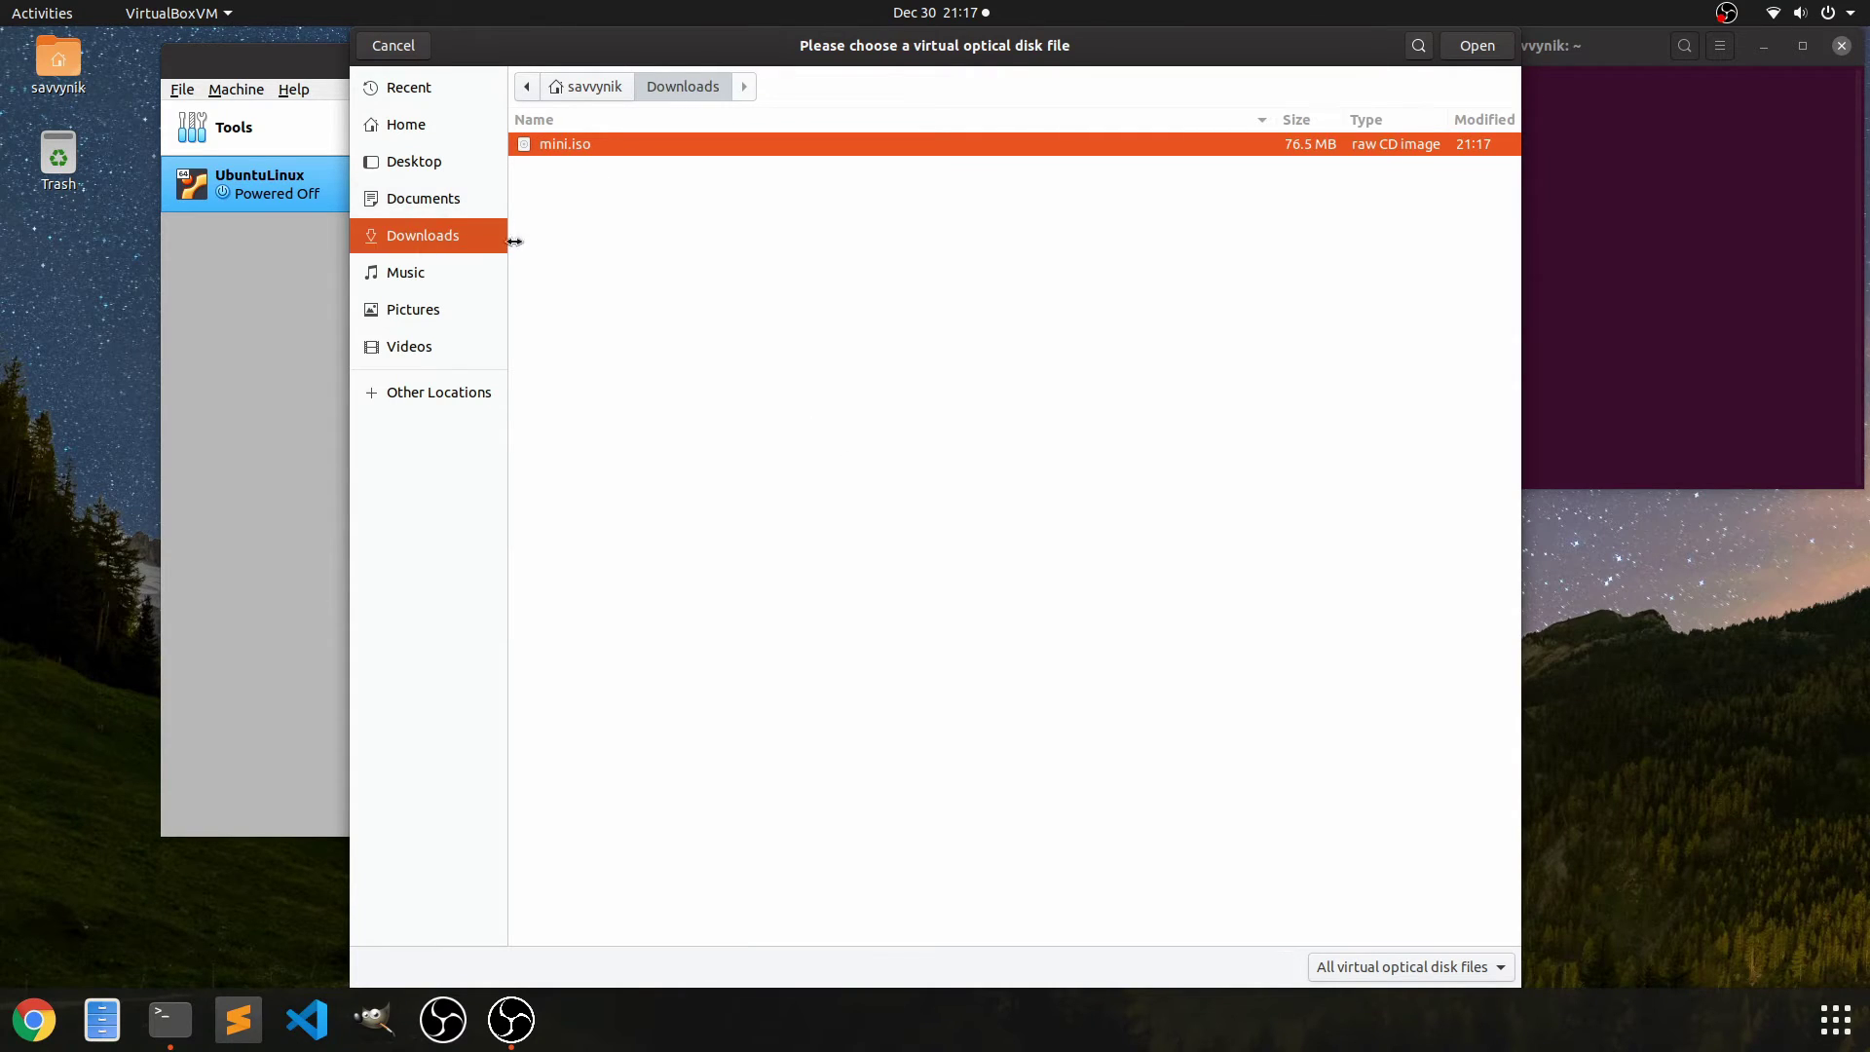
{"action": "double_click", "coordinate": [654, 144]}
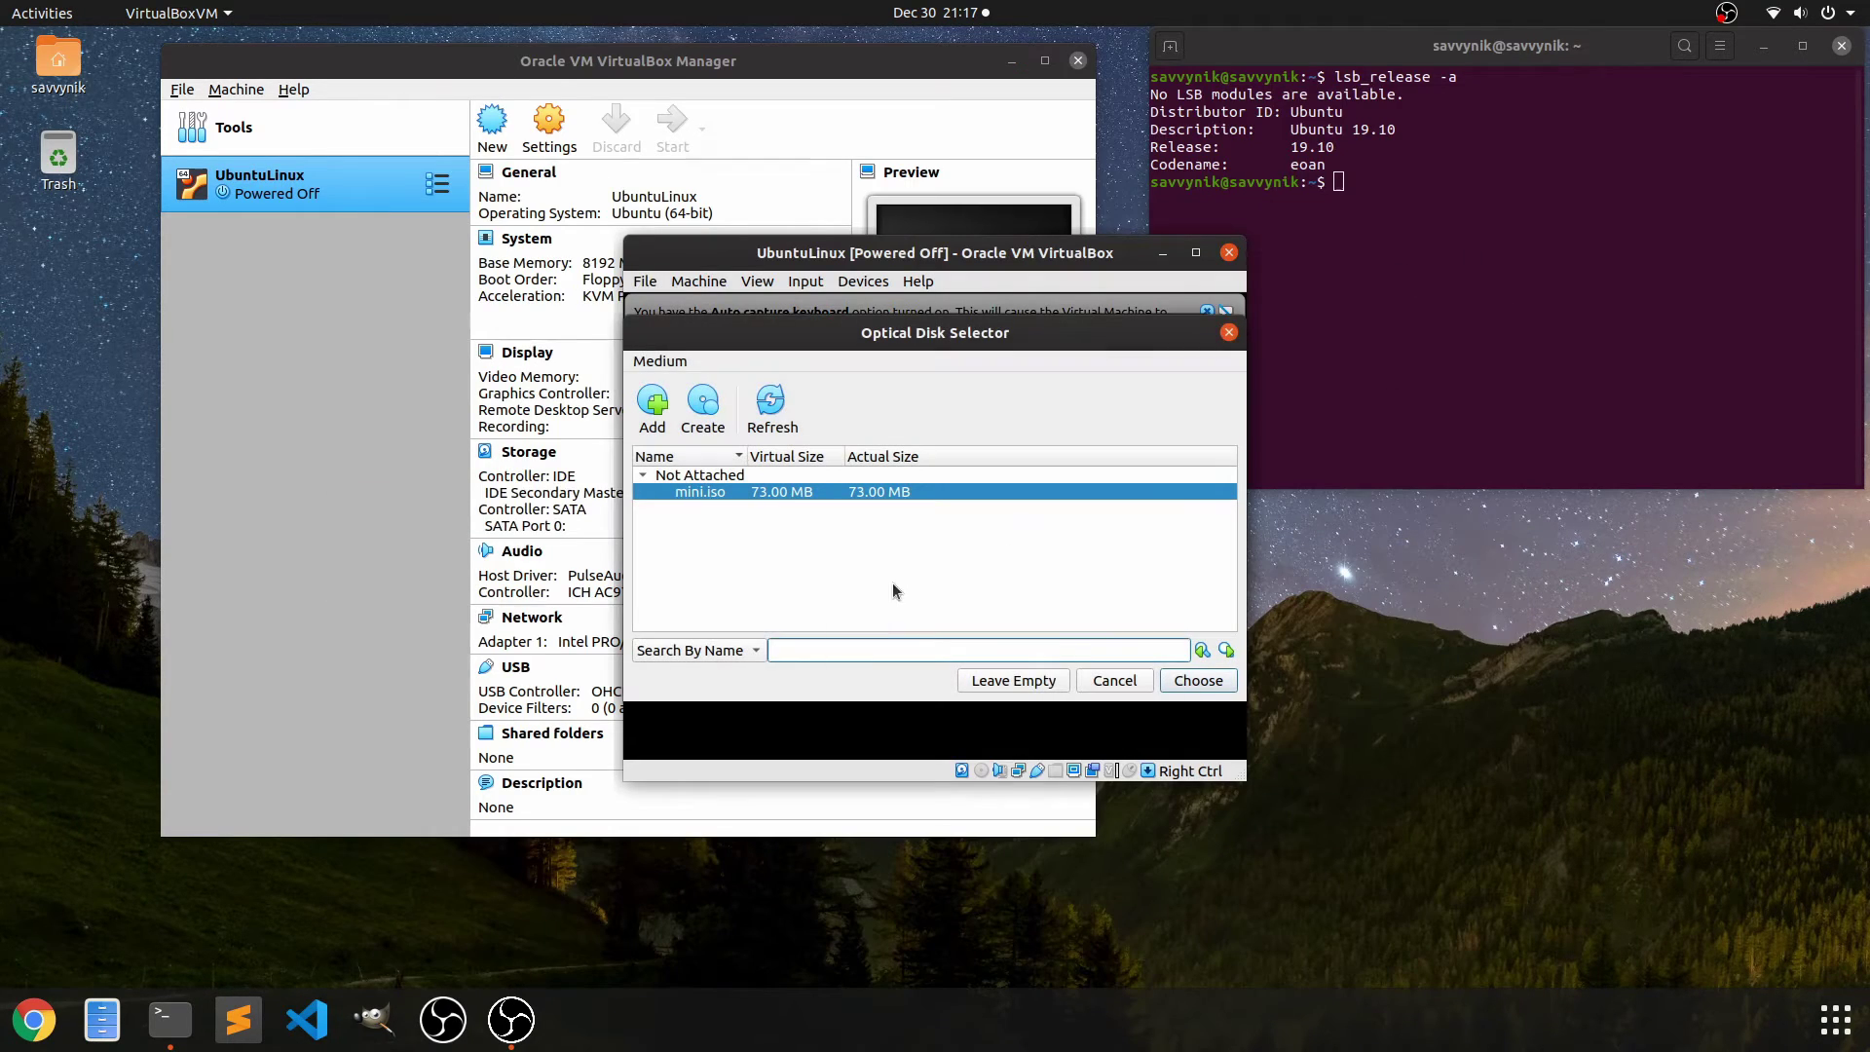
{"action": "left_click", "coordinate": [1201, 684]}
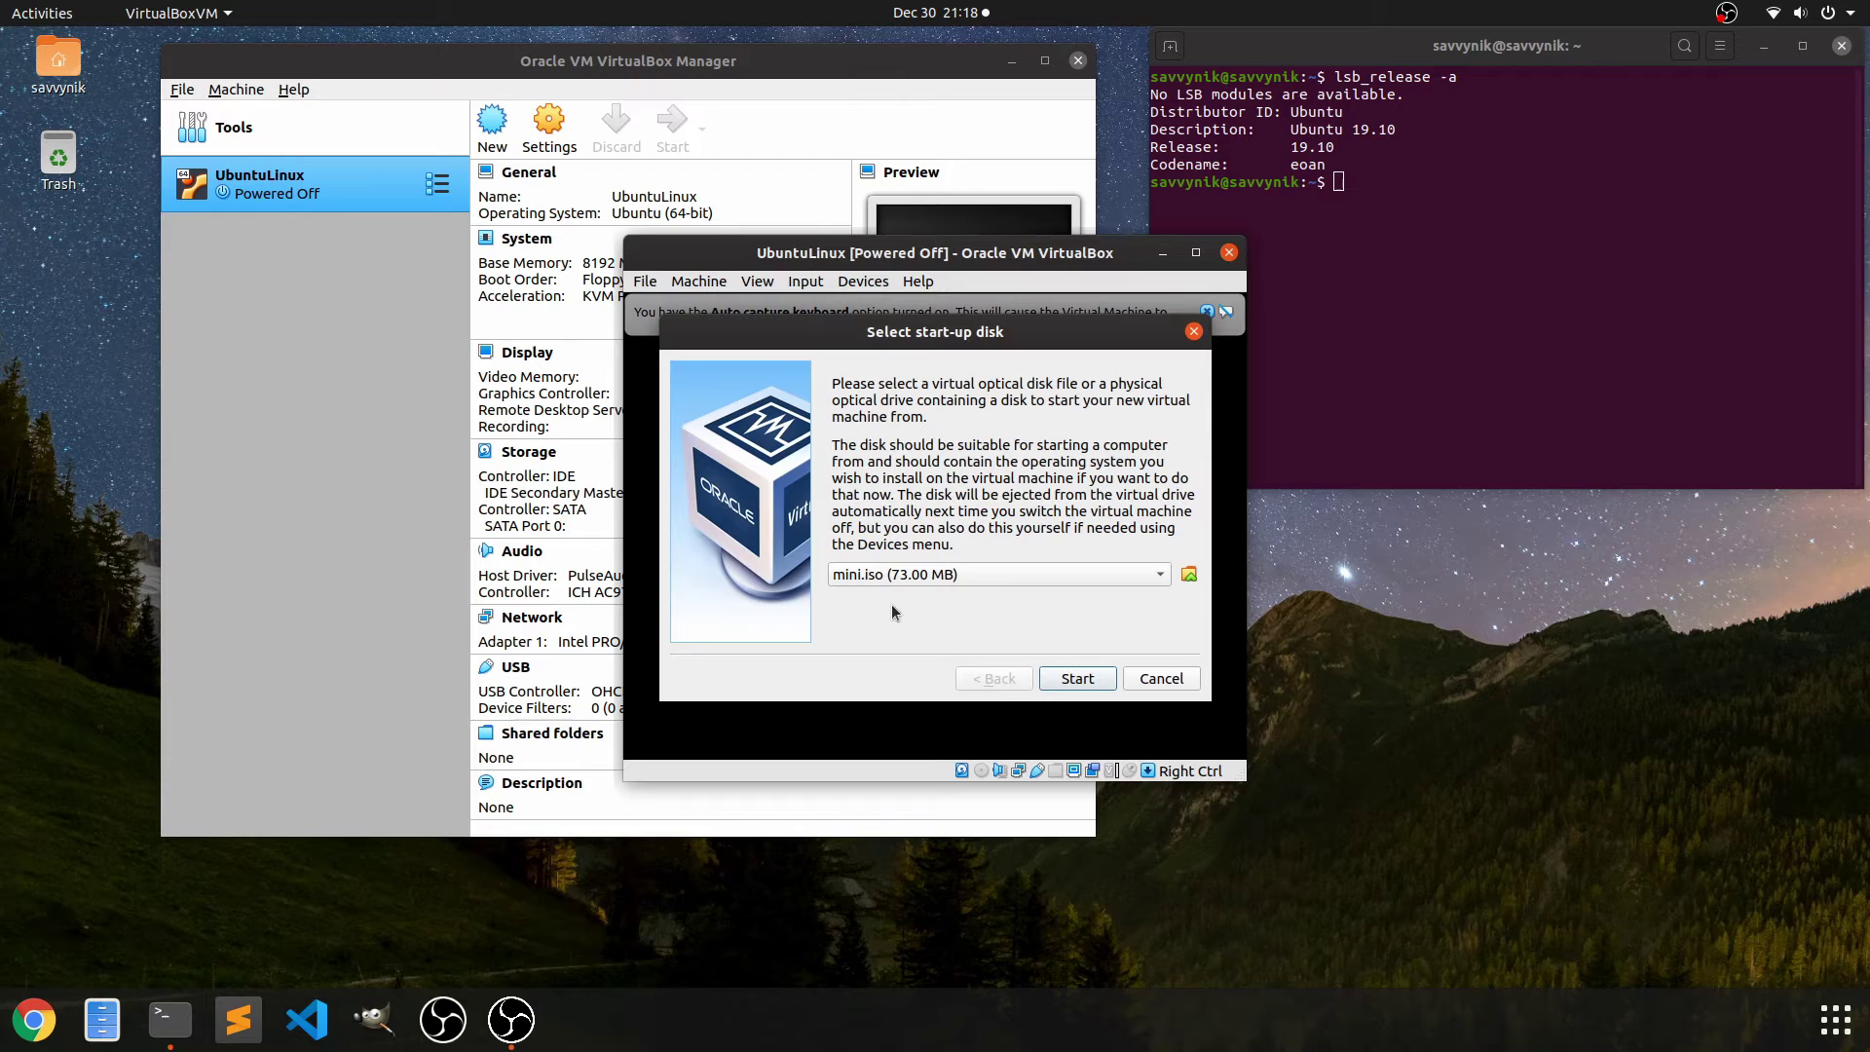
{"action": "left_click", "coordinate": [1078, 679]}
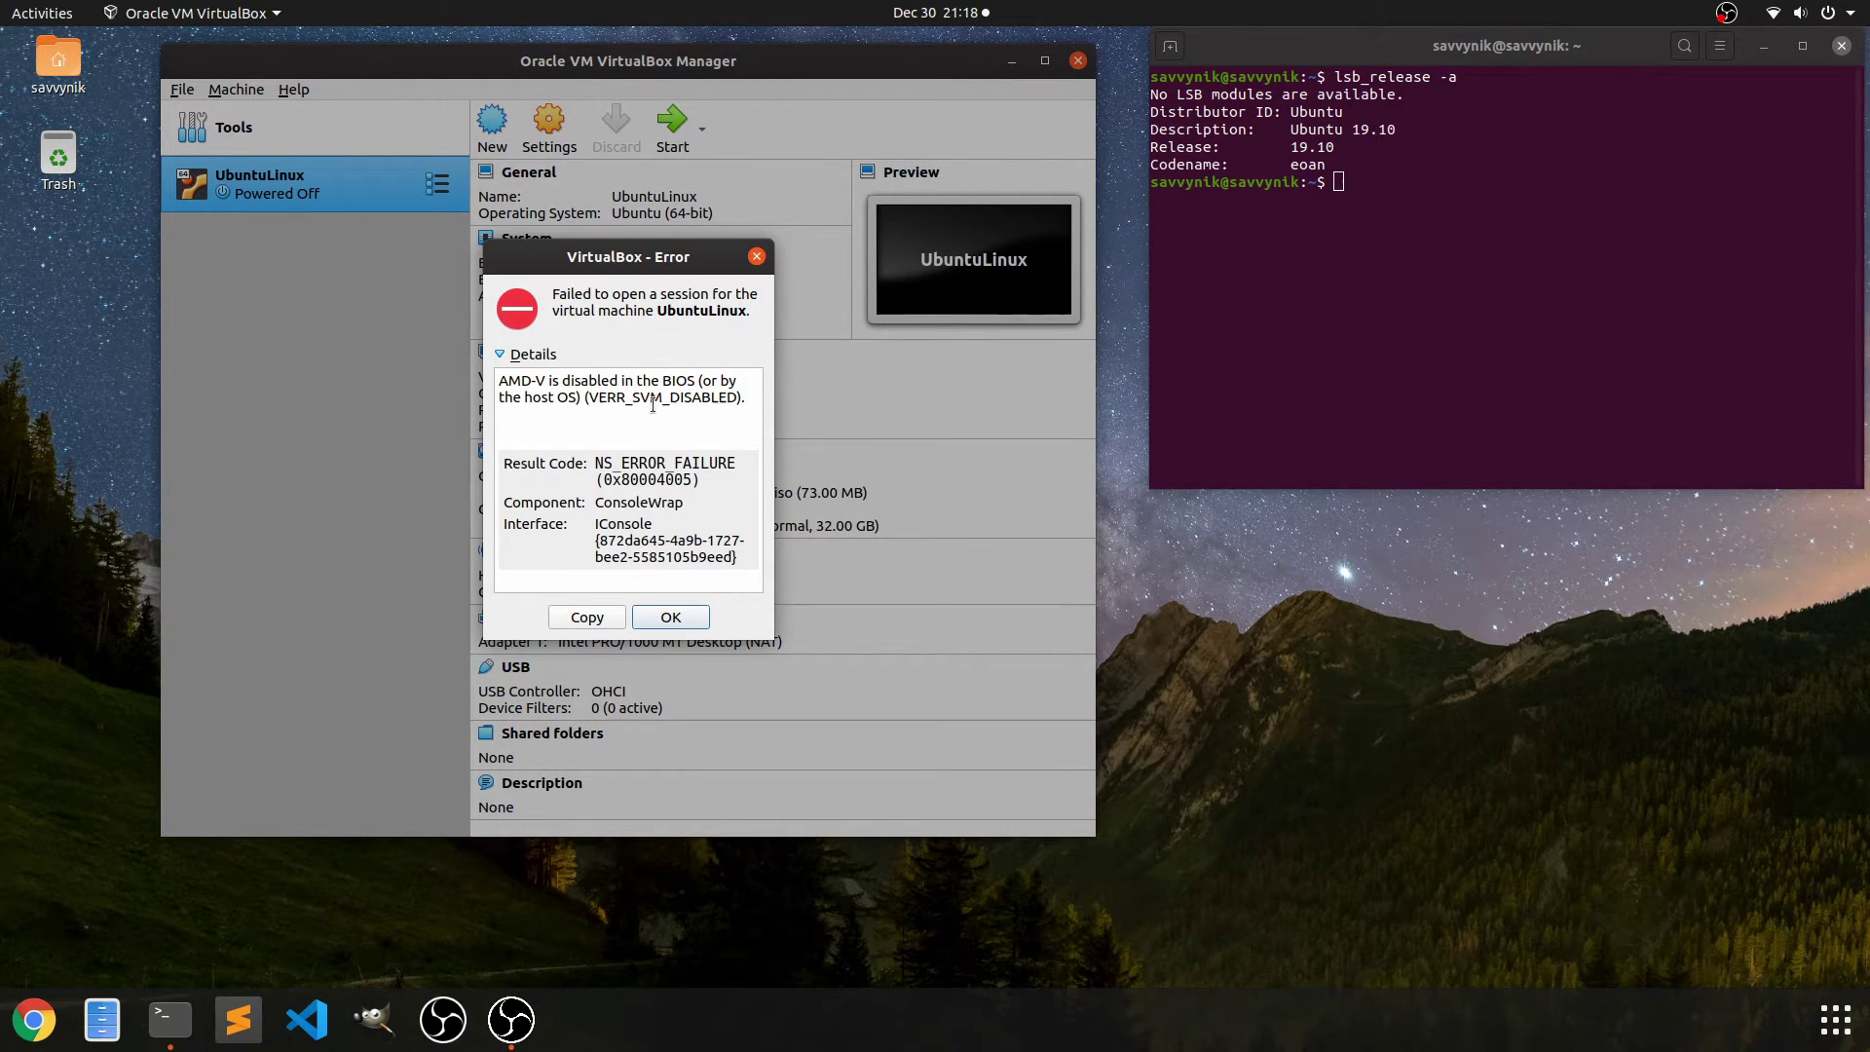
- Read the AMD-V disabled (VERR_SVM_DISABLED) error, dismiss it, and close VirtualBox Manager
{"action": "double_click", "coordinate": [539, 397]}
{"action": "double_click", "coordinate": [526, 380]}
{"action": "left_click", "coordinate": [570, 406]}
{"action": "left_click_drag", "start_coordinate": [512, 380], "coordinate": [744, 399]}
{"action": "left_click", "coordinate": [685, 416]}
{"action": "left_click", "coordinate": [672, 618]}
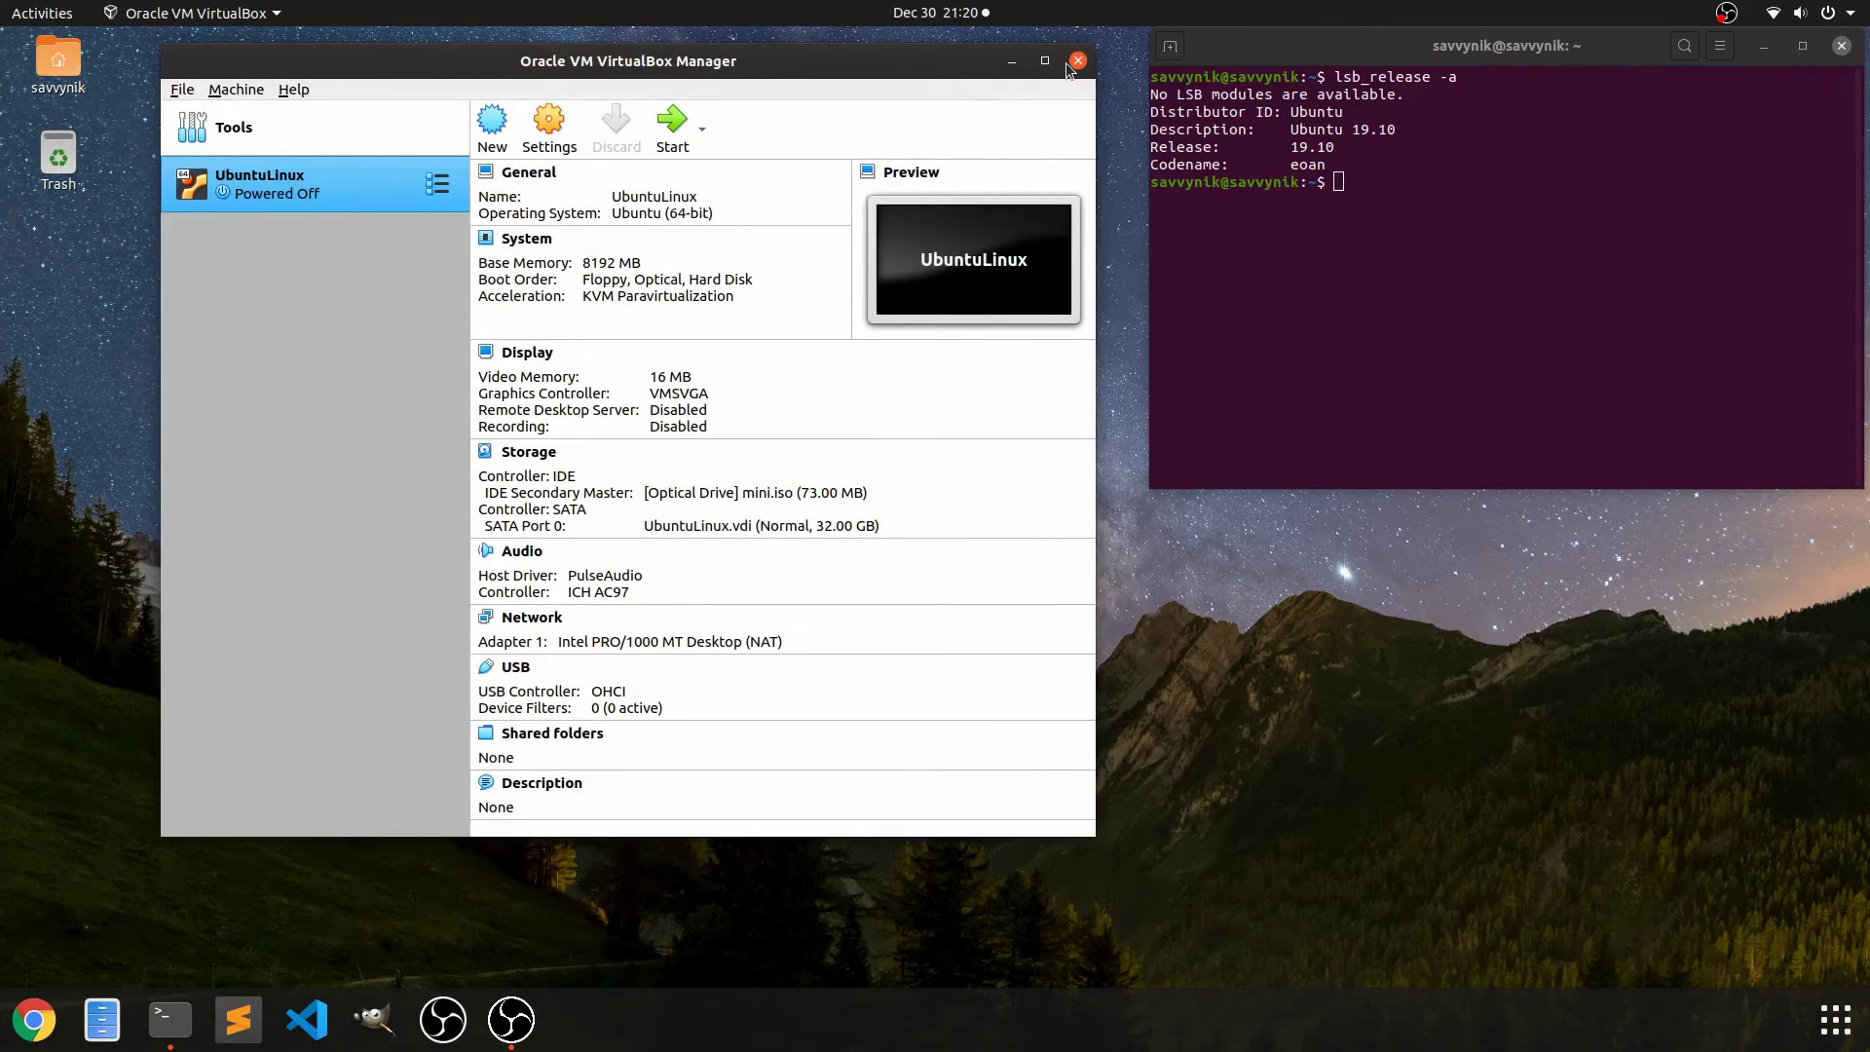
{"action": "left_click", "coordinate": [1078, 62]}
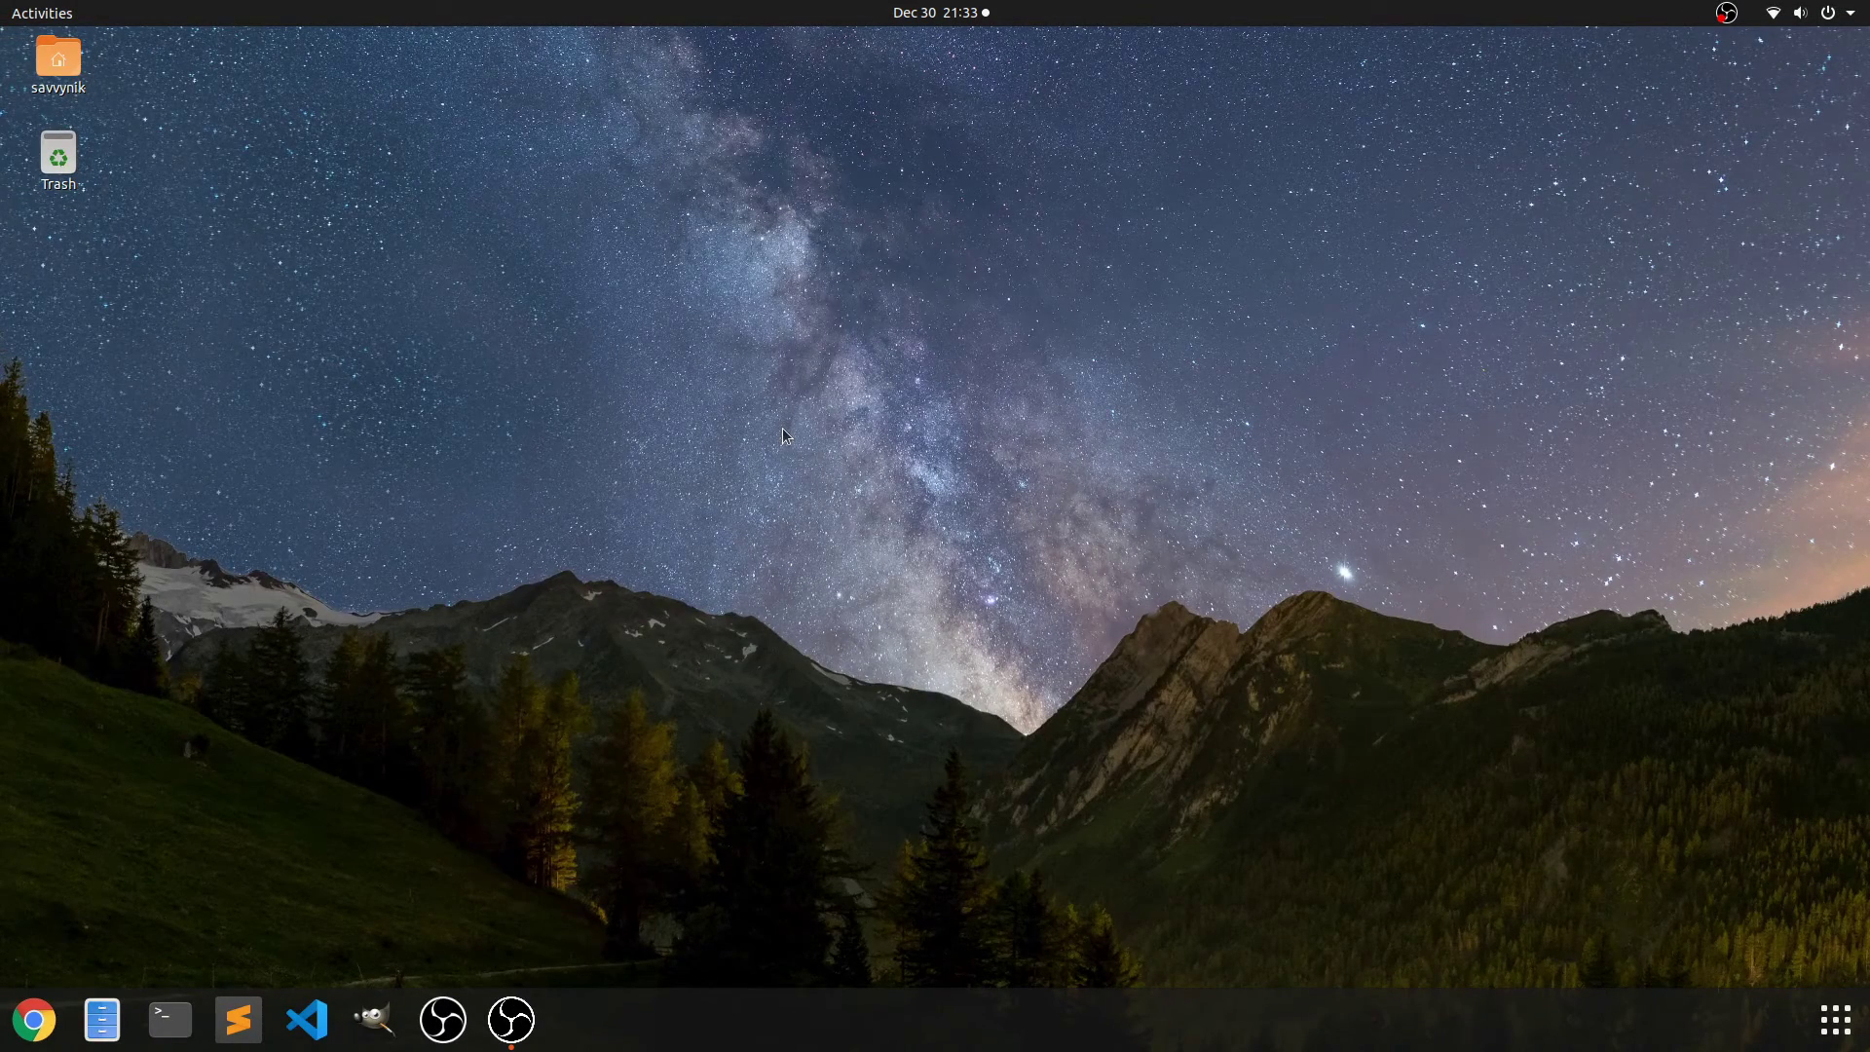
- Relaunch Oracle VM VirtualBox by searching 'virtual' in the applications overview
{"action": "left_click", "coordinate": [1836, 1019]}
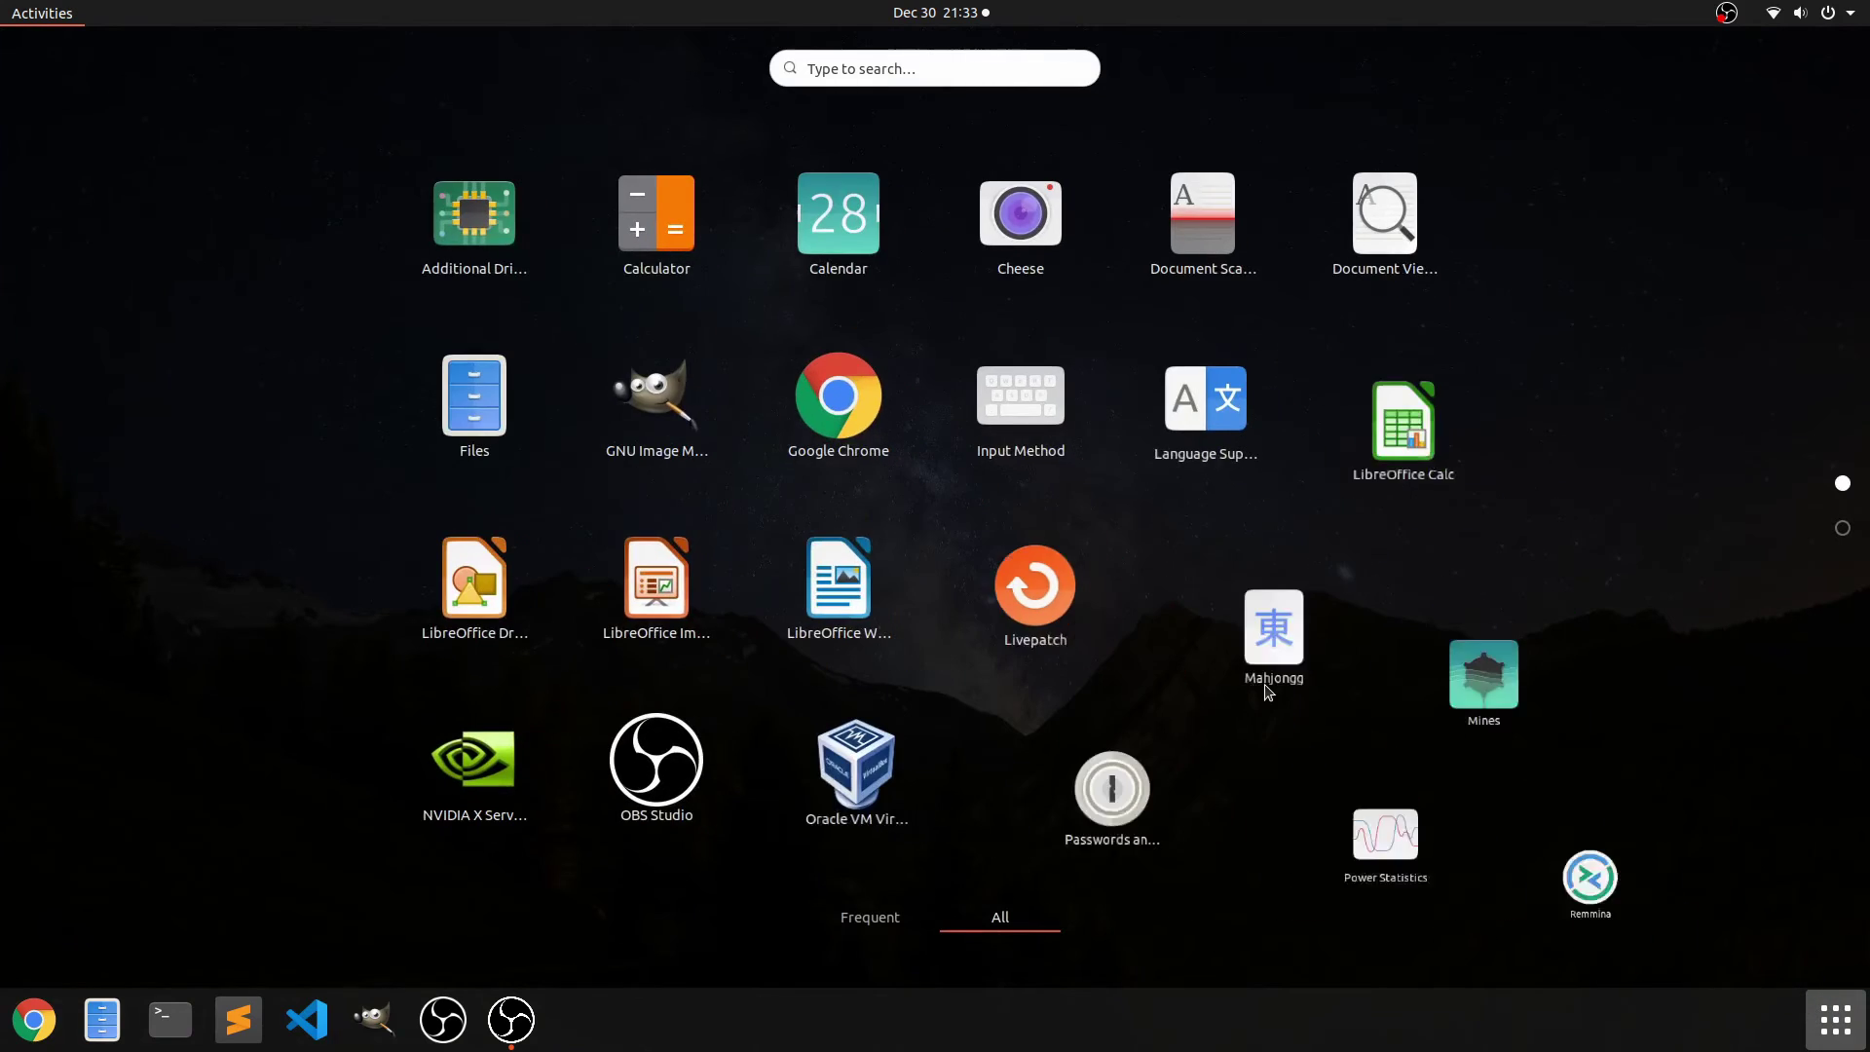
{"action": "type", "text": "virtual"}
{"action": "key", "text": "Return"}
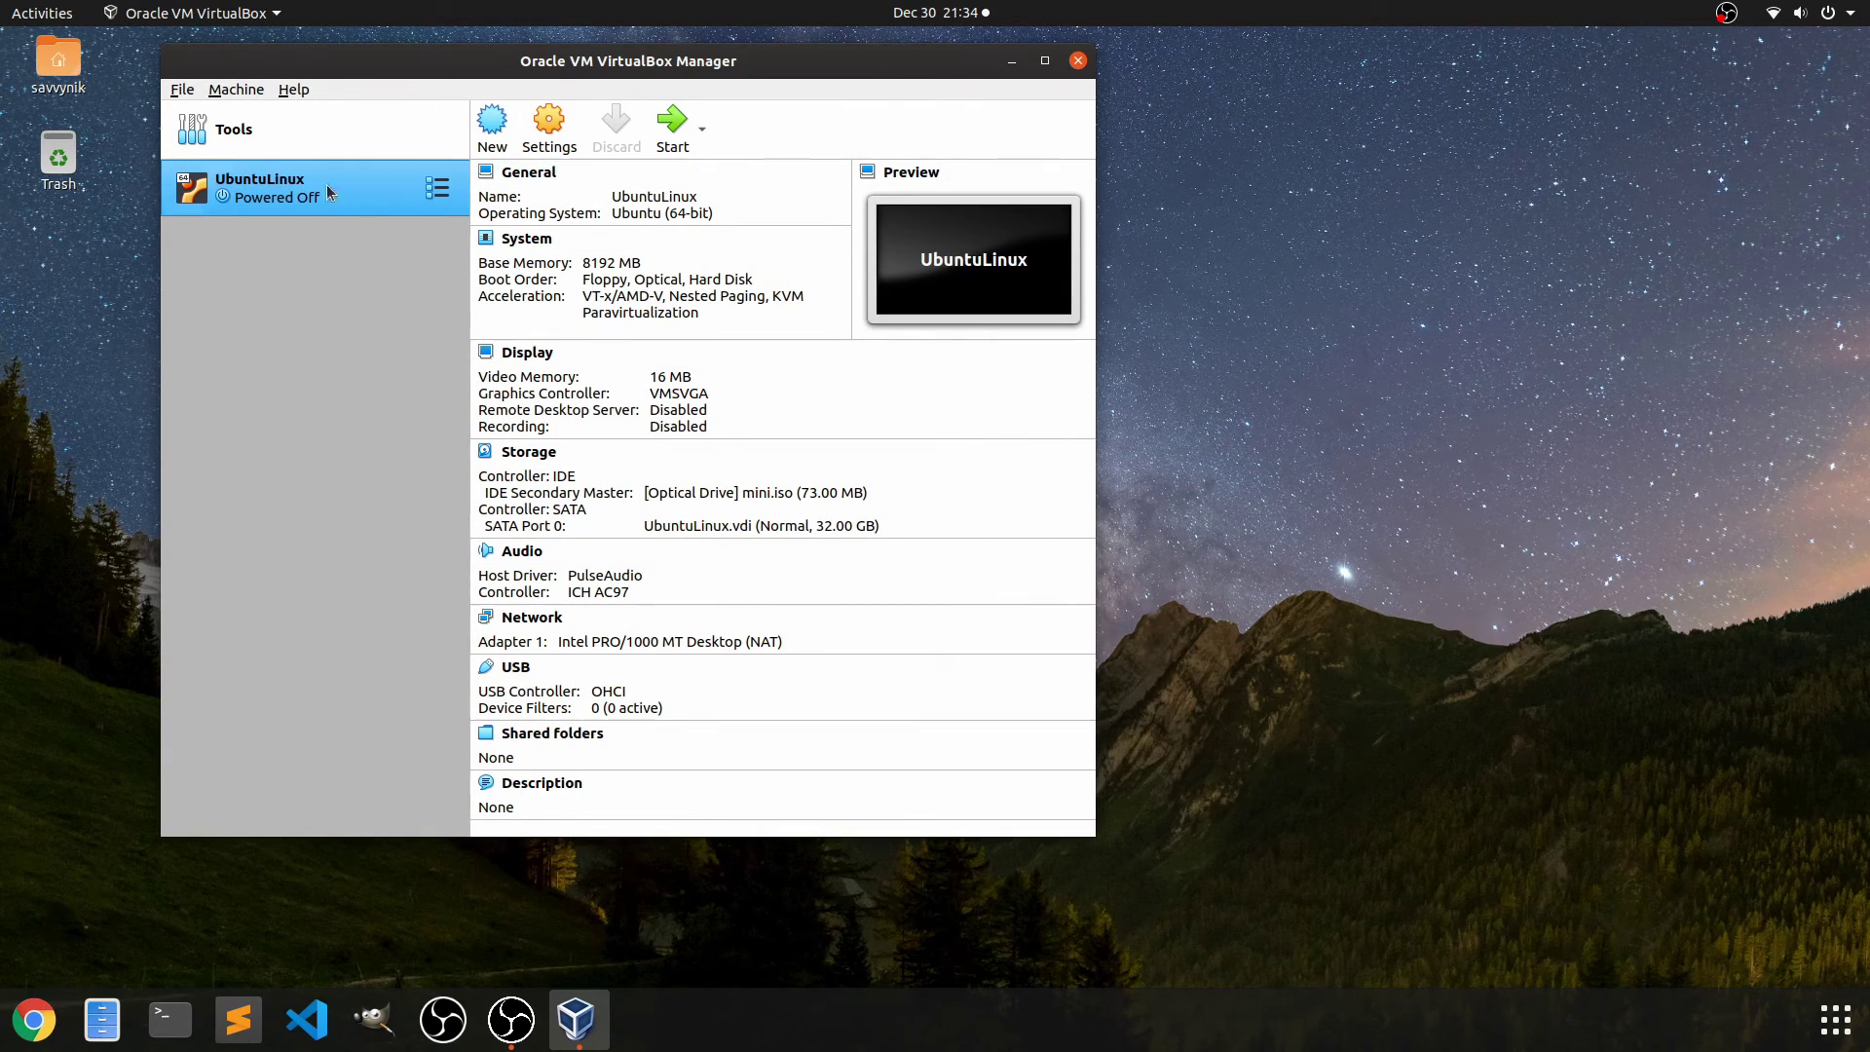
- Boot UbuntuLinux from mini.iso to the installer menu, power it off, and close VirtualBox Manager
{"action": "left_click", "coordinate": [671, 124]}
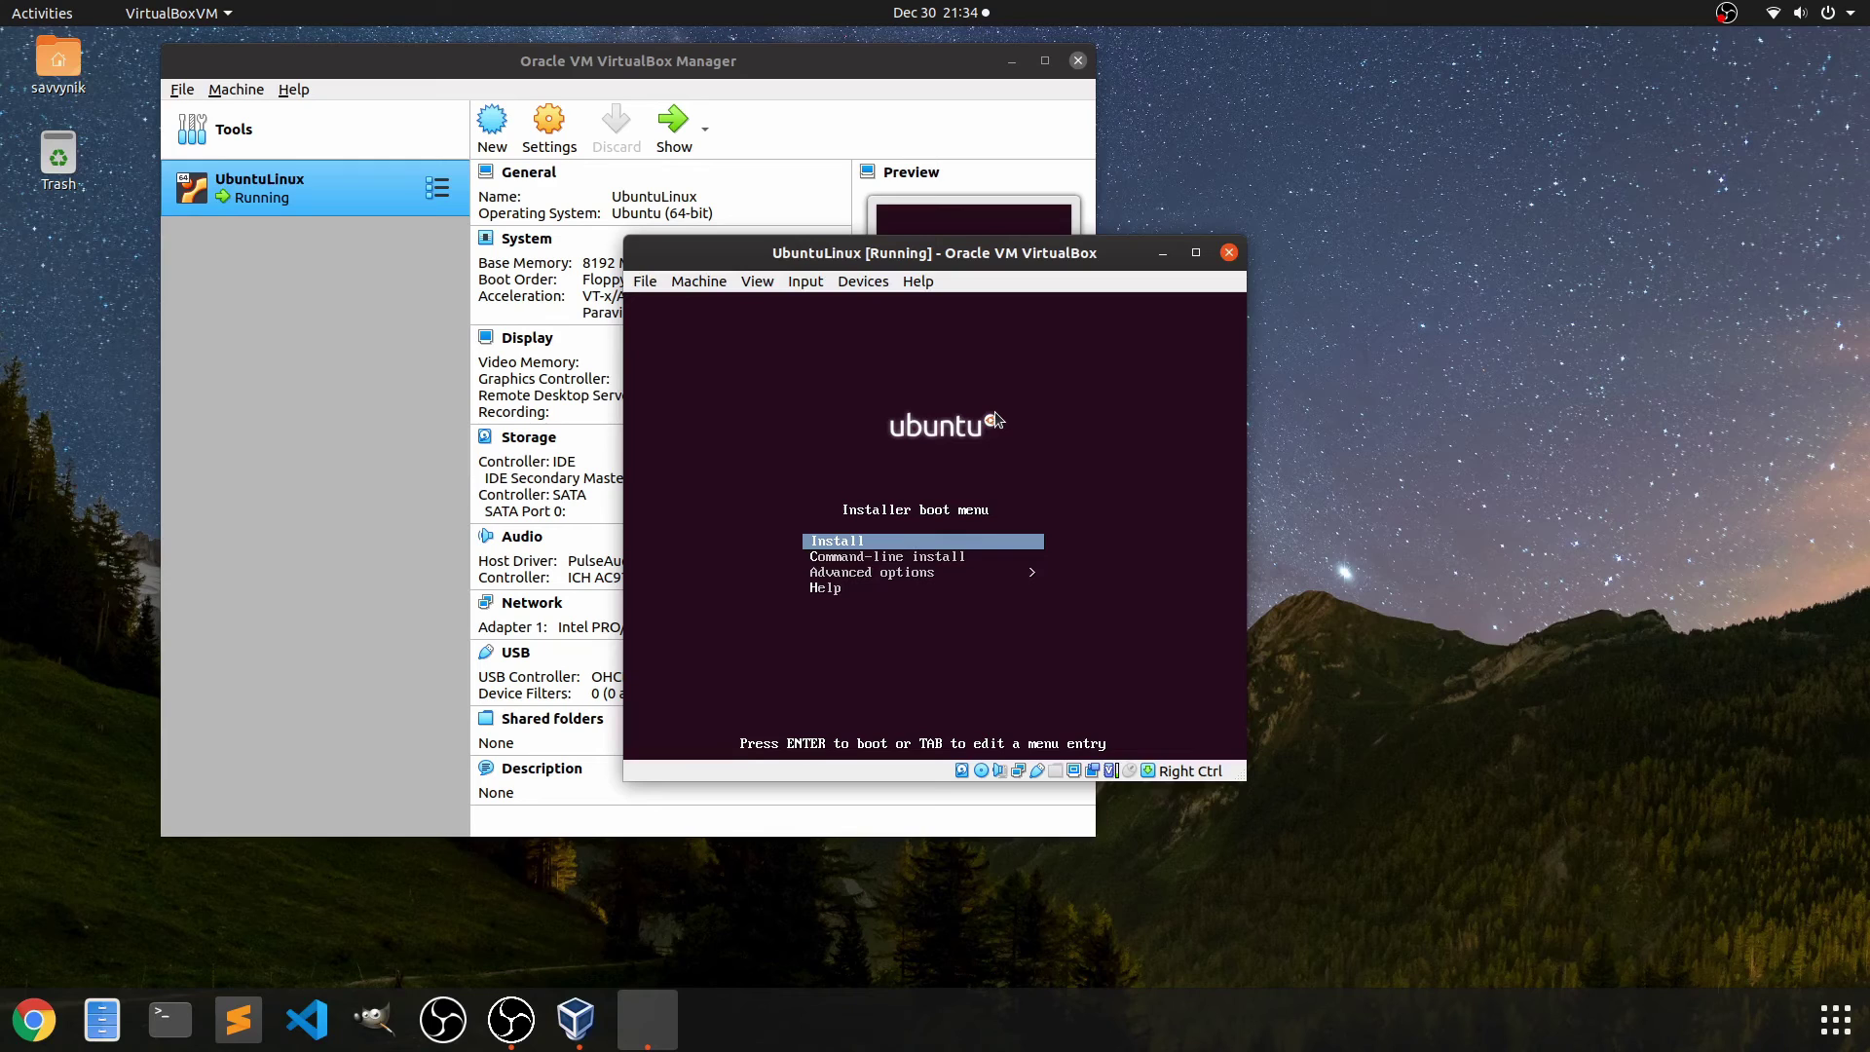
{"action": "left_click_drag", "start_coordinate": [970, 252], "coordinate": [1430, 95]}
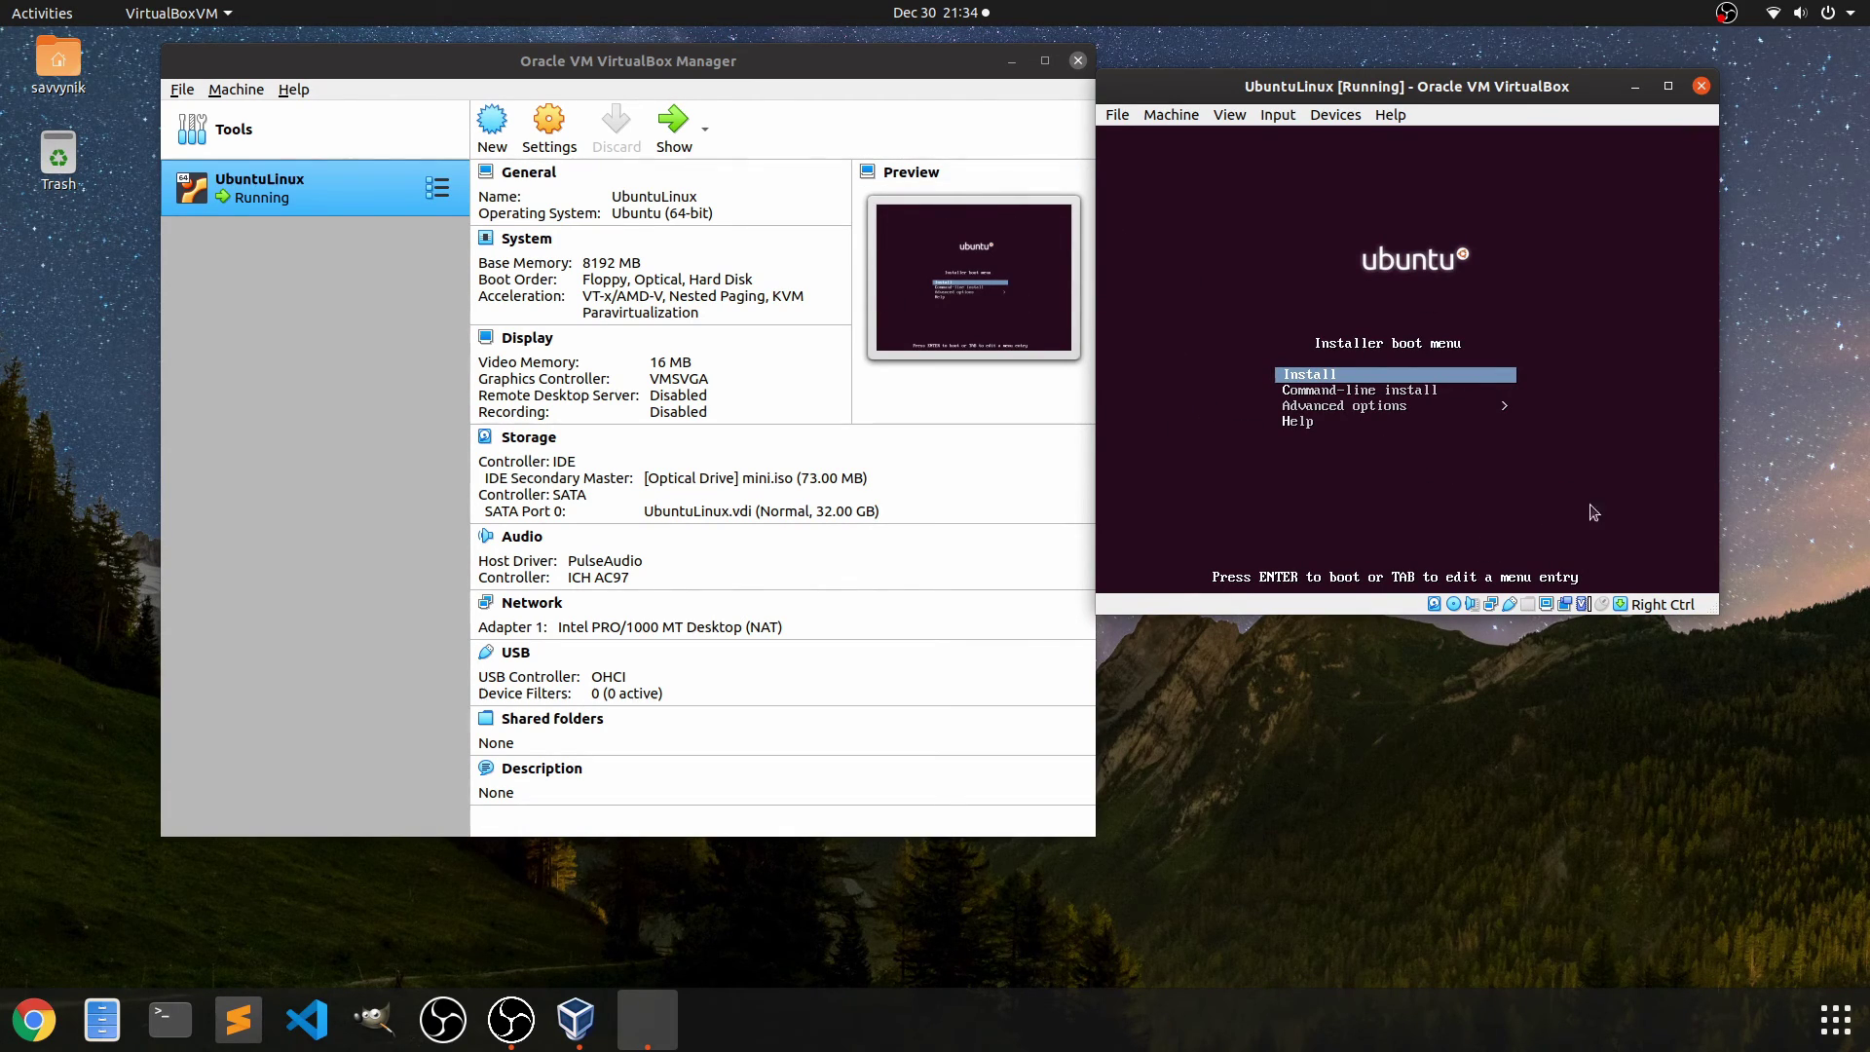
{"action": "left_click", "coordinate": [1702, 86]}
{"action": "left_click", "coordinate": [1380, 388]}
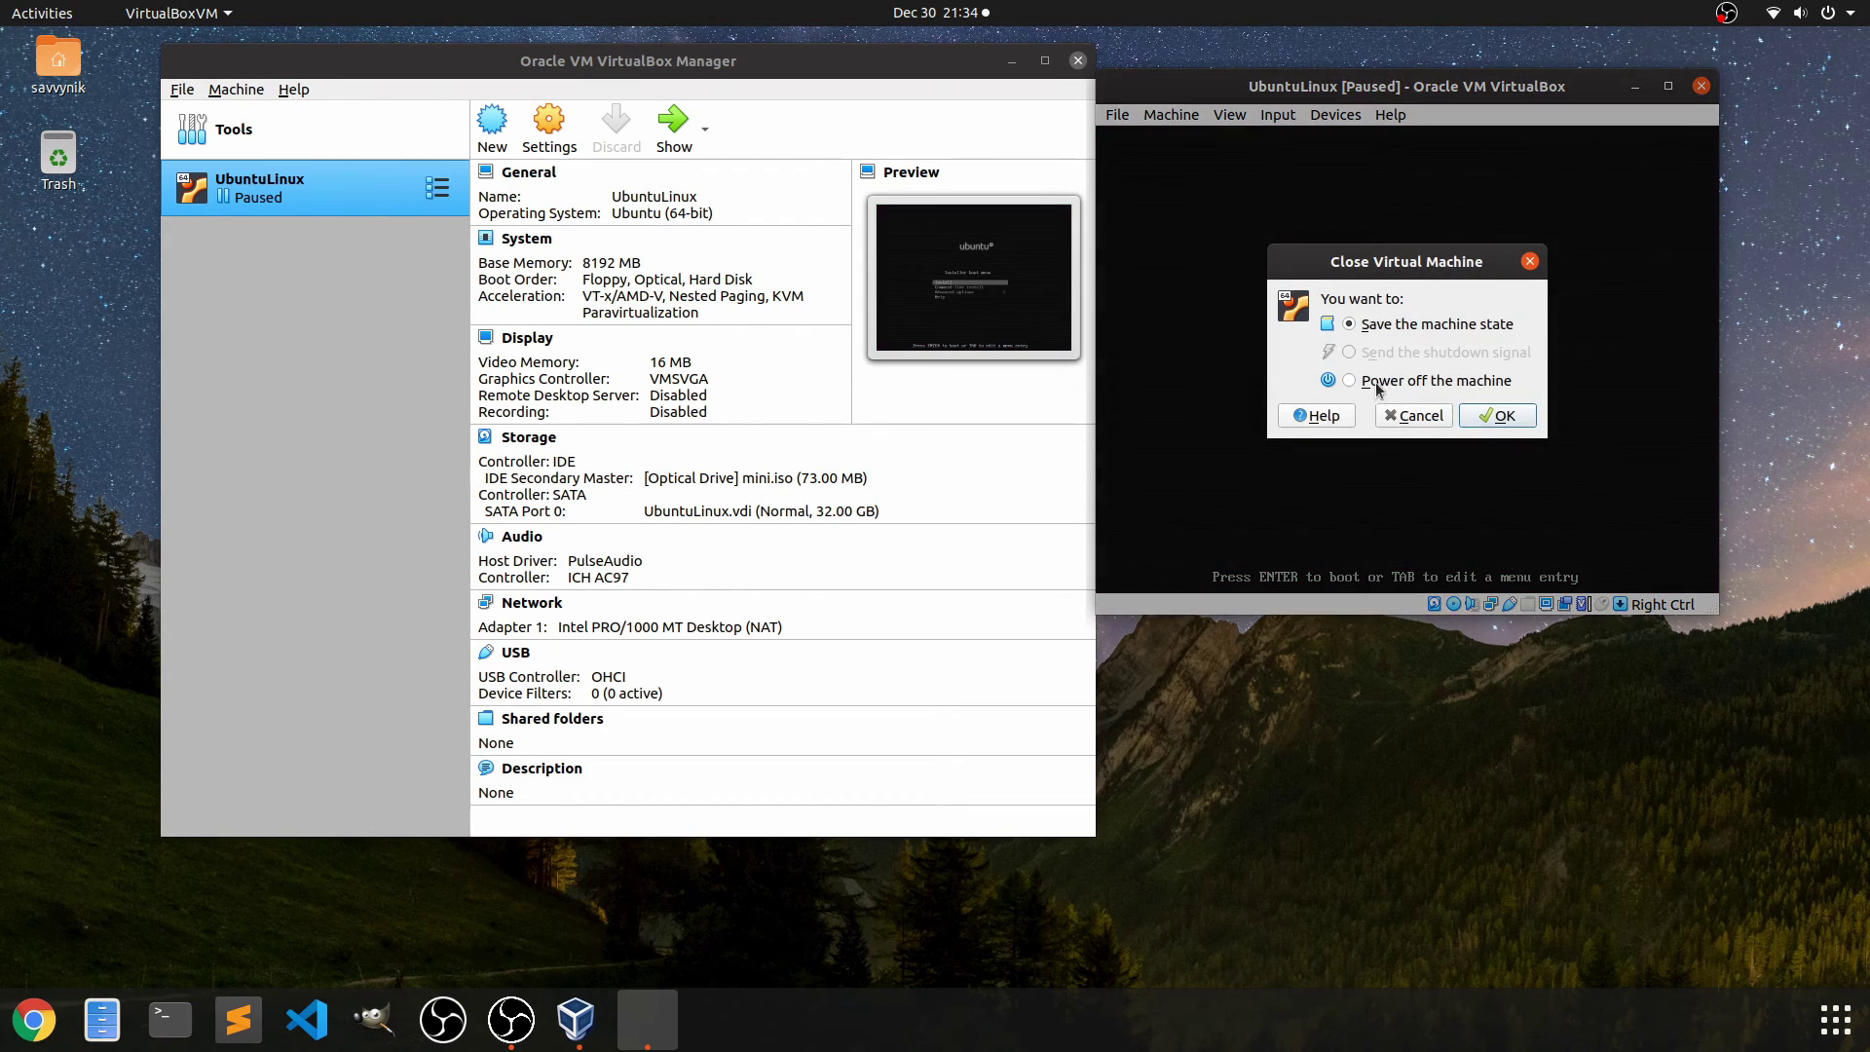
{"action": "left_click", "coordinate": [1533, 421]}
{"action": "left_click", "coordinate": [1078, 61]}
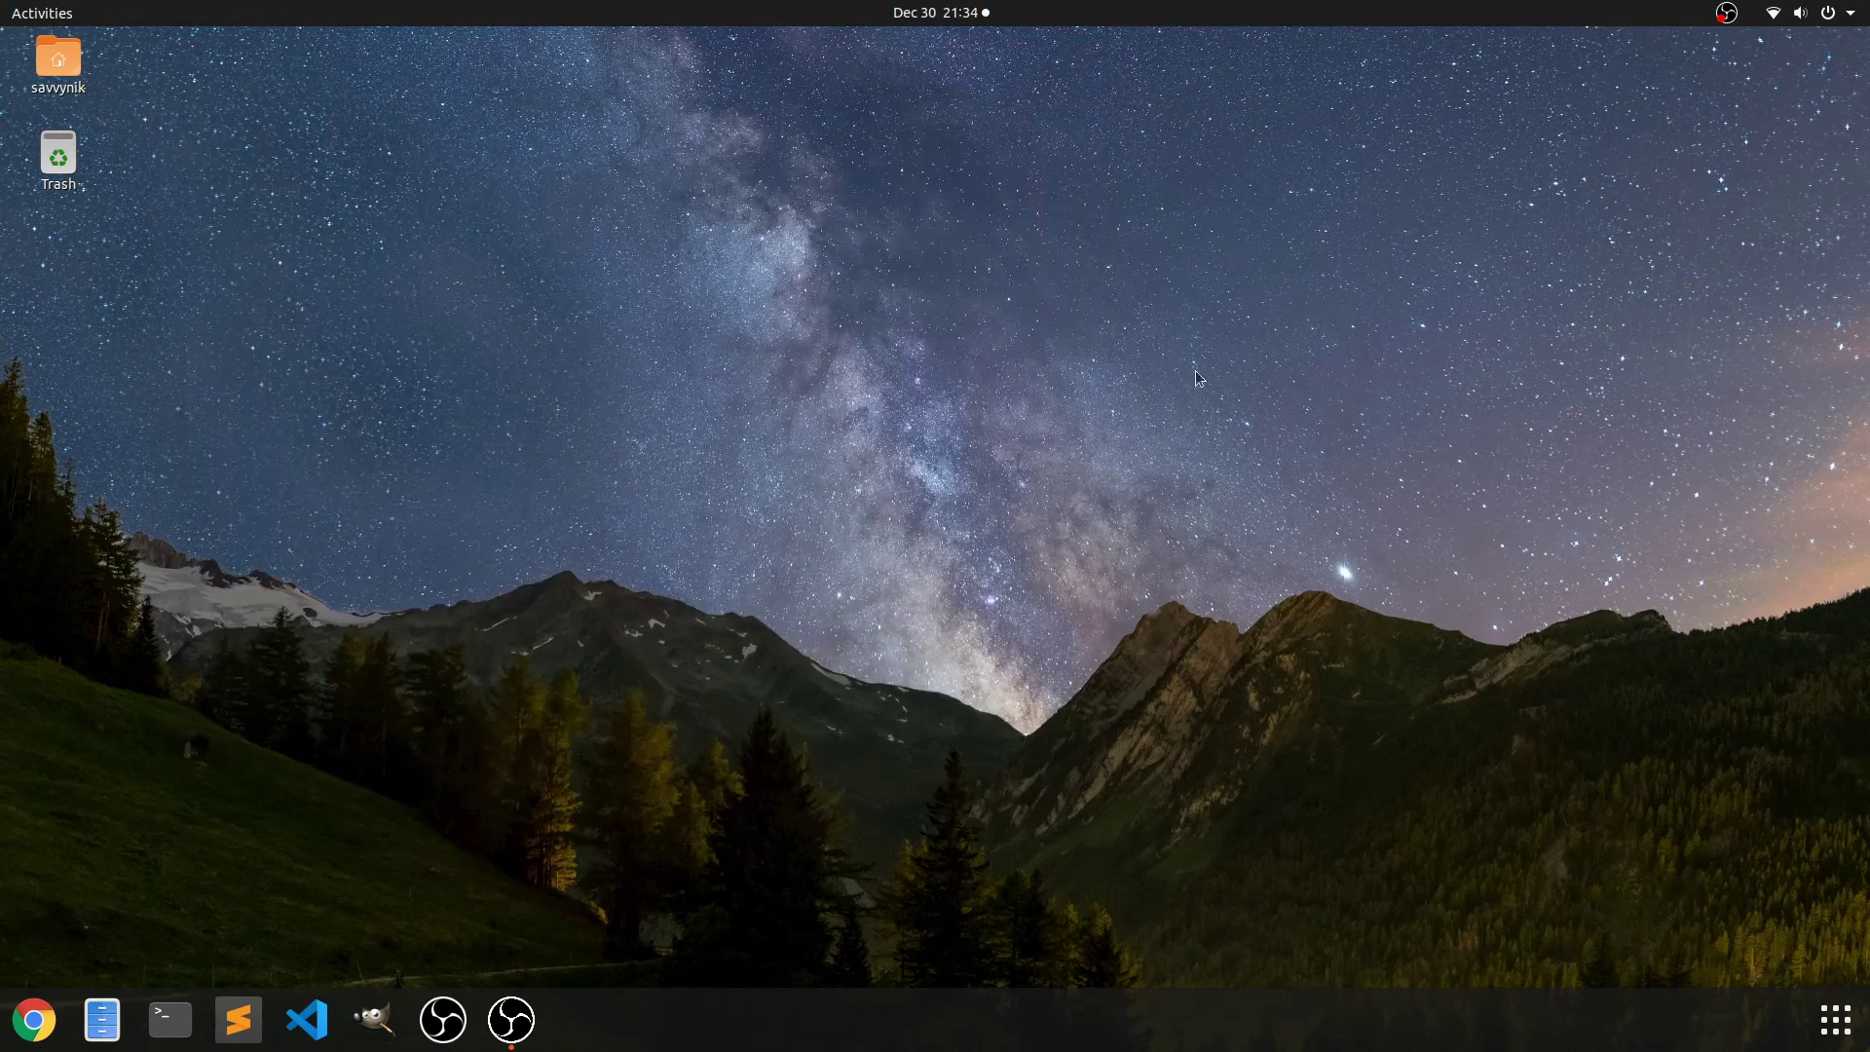